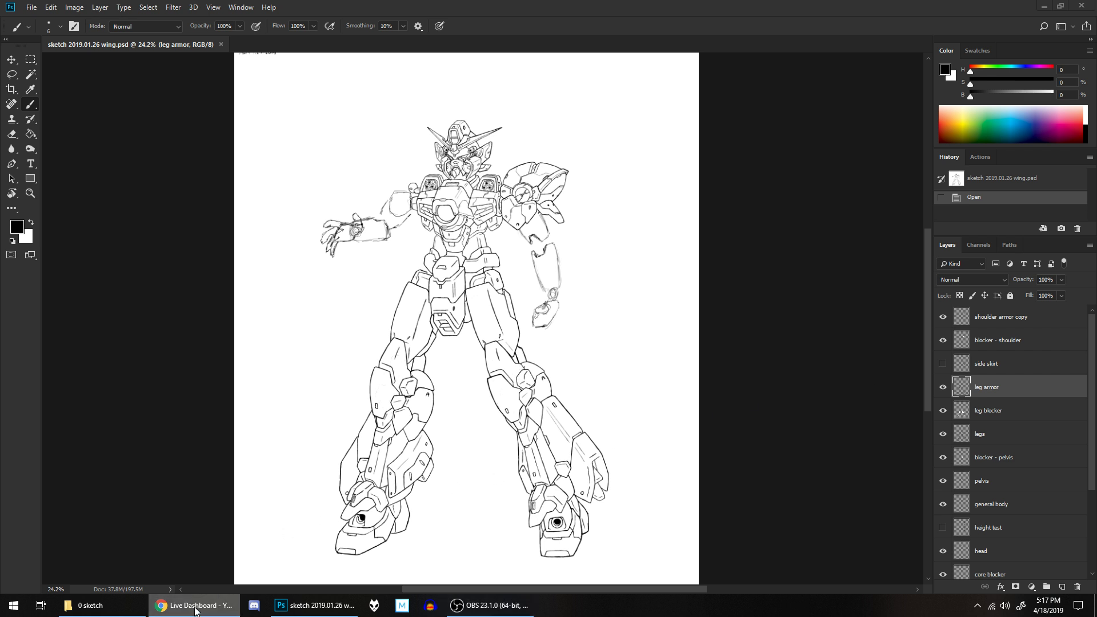
- Examine the sketch's full layer stack from shoulder armor copy down to the wall layer
click(560, 23)
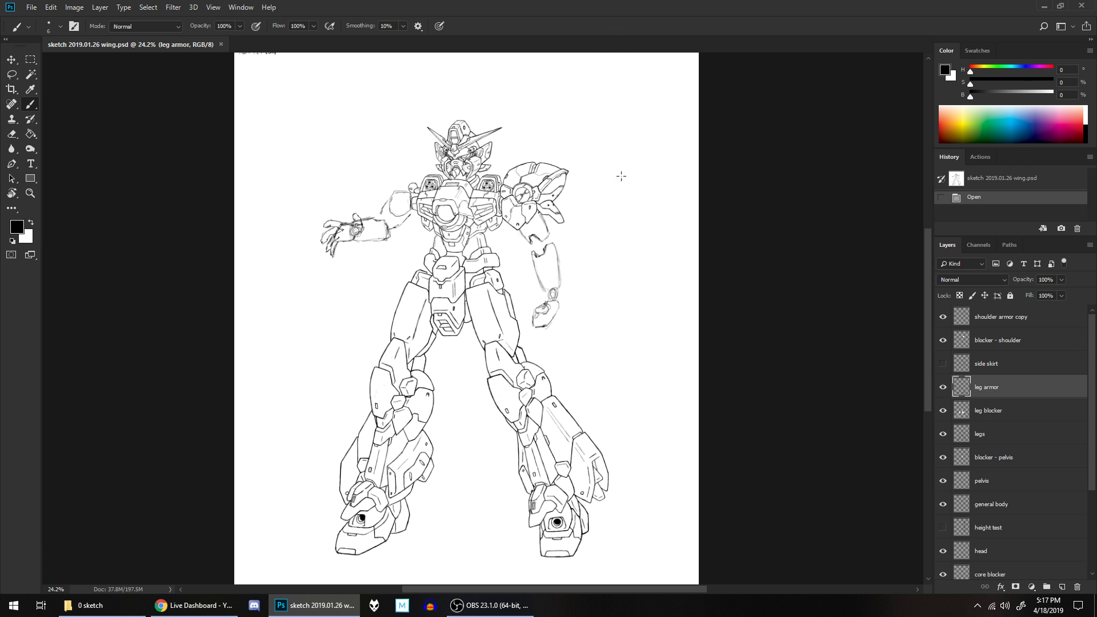
scroll(620, 176, down, 1)
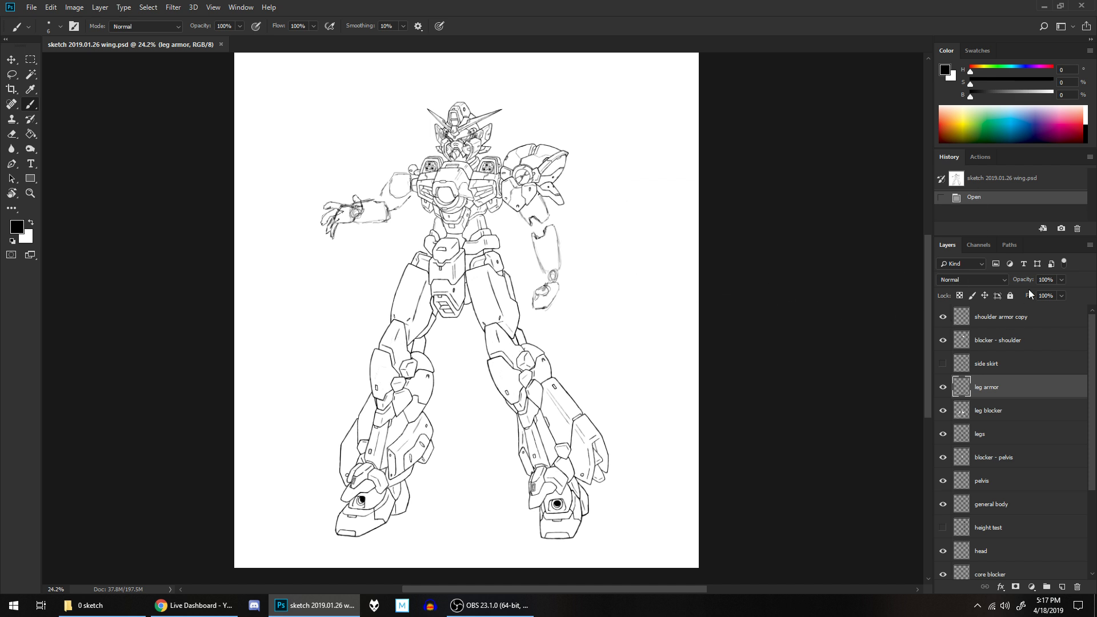
scroll(977, 400, down, 3)
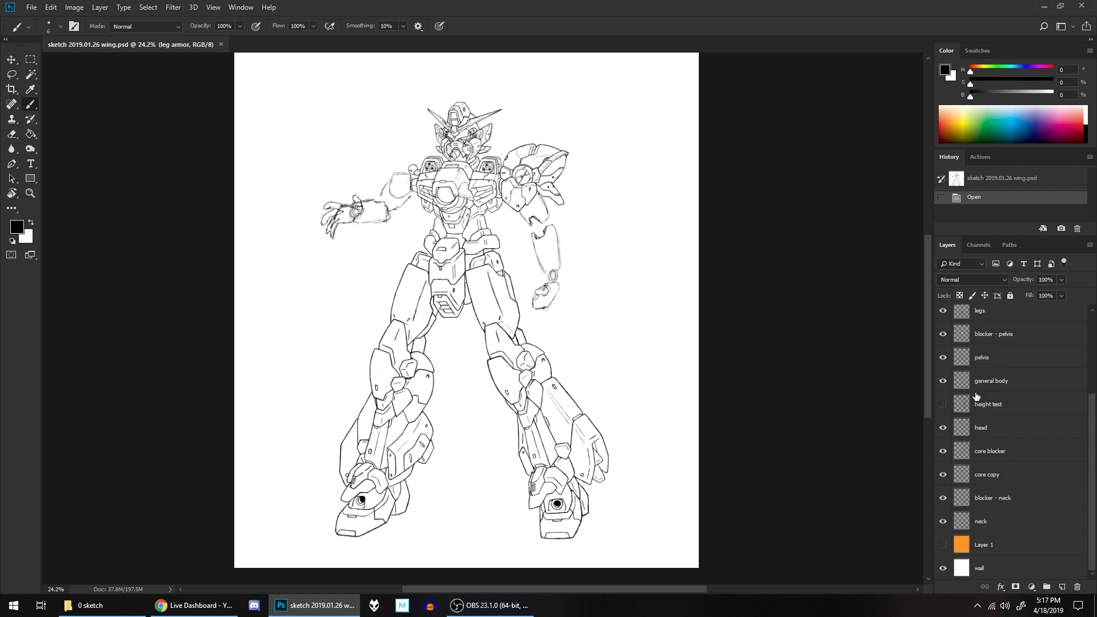
scroll(976, 396, up, 3)
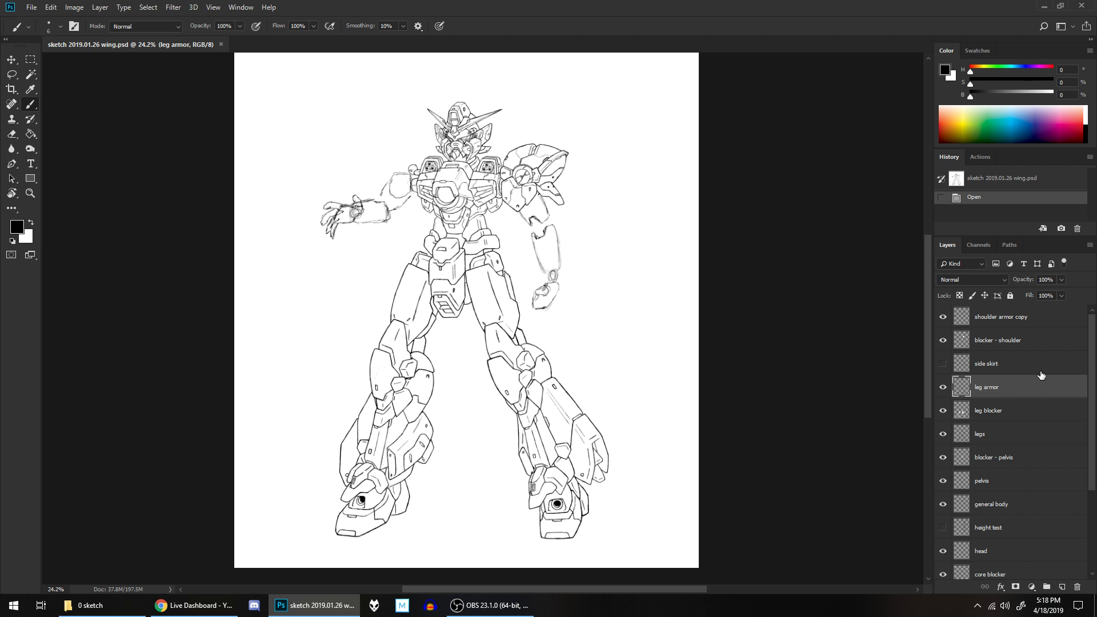
scroll(1041, 375, down, 5)
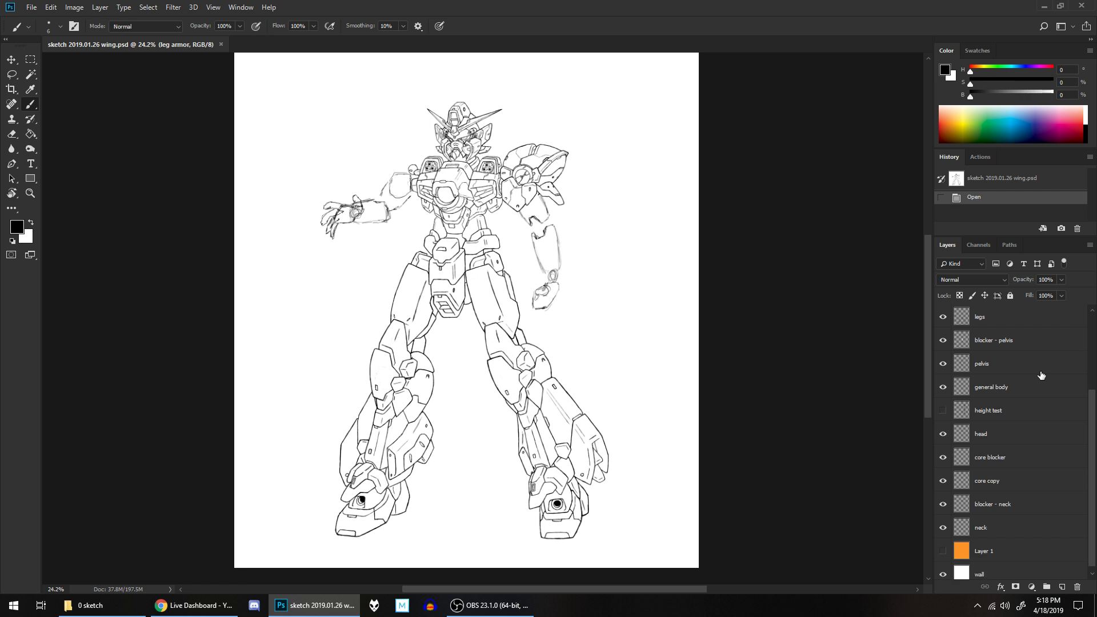
scroll(1040, 375, up, 4)
scroll(1040, 374, up, 1)
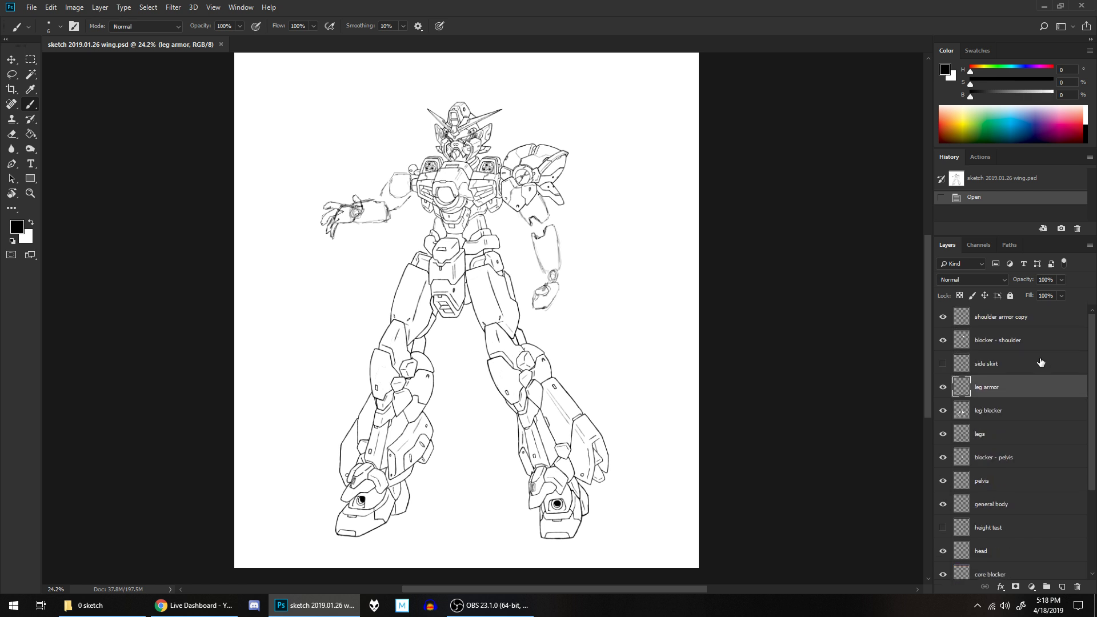
- Create a layer group above the shoulder armor copy layer and name it armor
click(995, 316)
click(1048, 587)
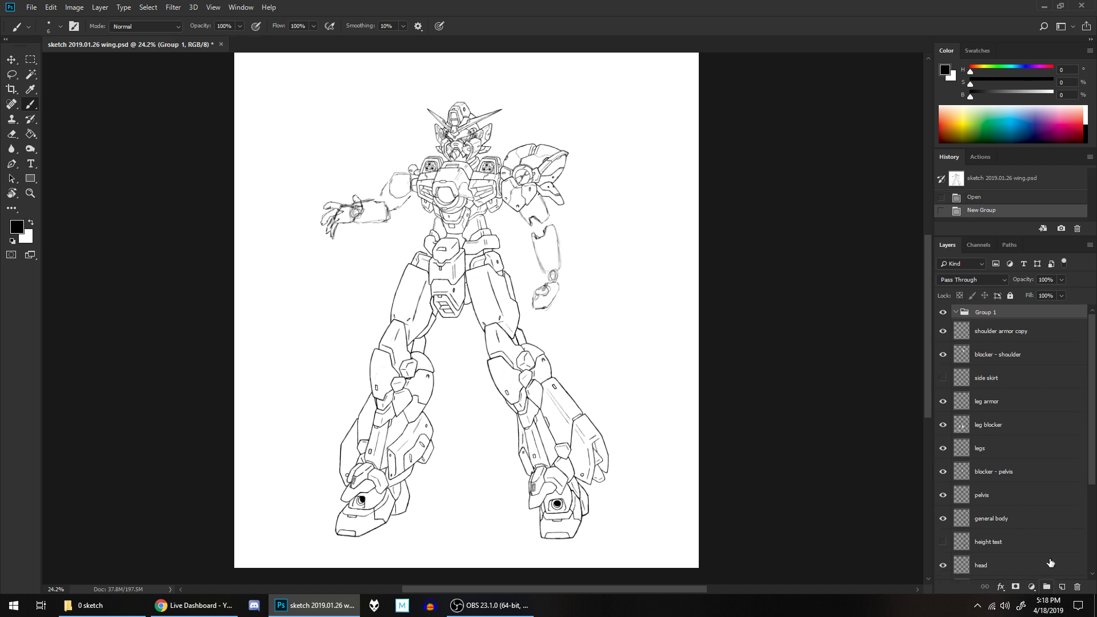
double_click(980, 312)
text(armor)
key(Return)
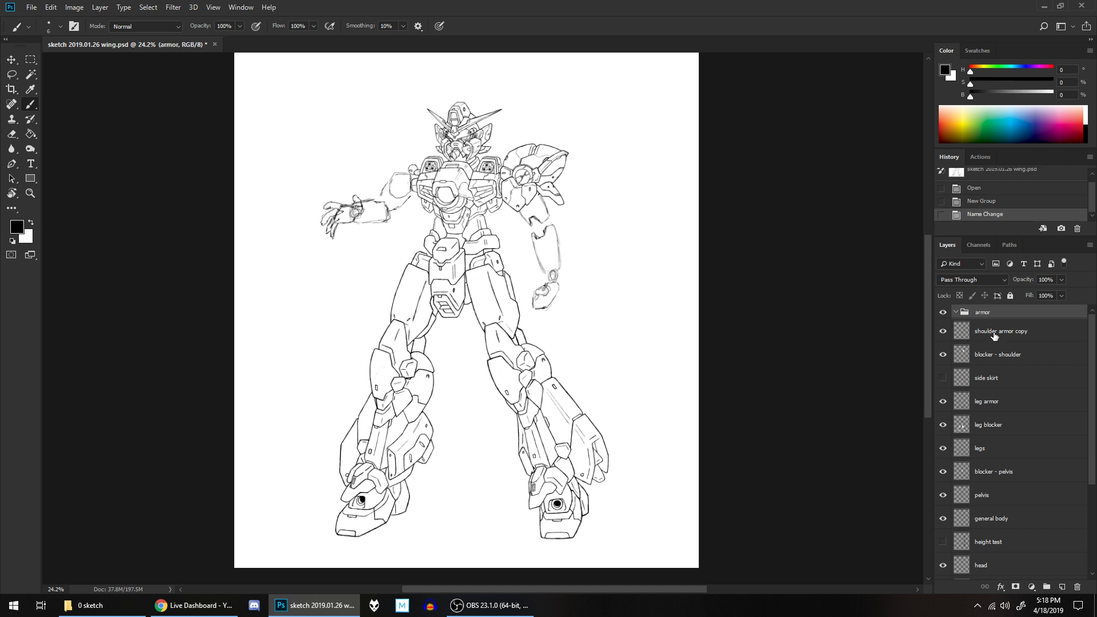
- Move the shoulder armor copy and blocker - shoulder layers into the armor group
click(993, 336)
shift+click(991, 355)
drag(991, 355, 982, 314)
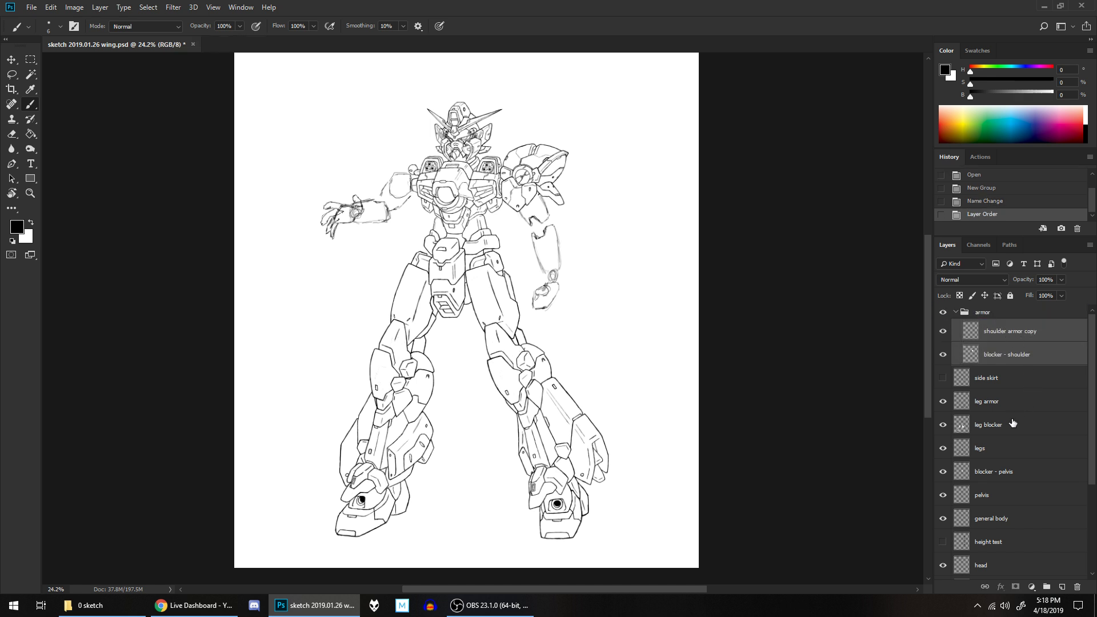
- Move the leg armor and leg blocker layers into the armor group, above the shoulder armor copy layer
scroll(995, 454, down, 1)
scroll(995, 454, down, 1)
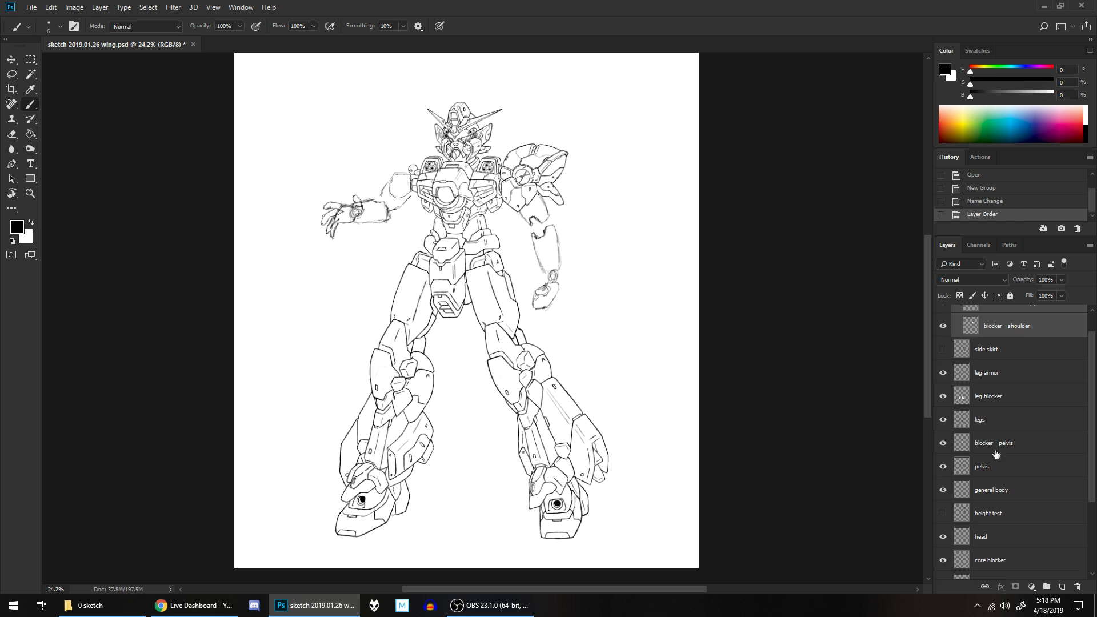
click(998, 372)
shift+click(992, 394)
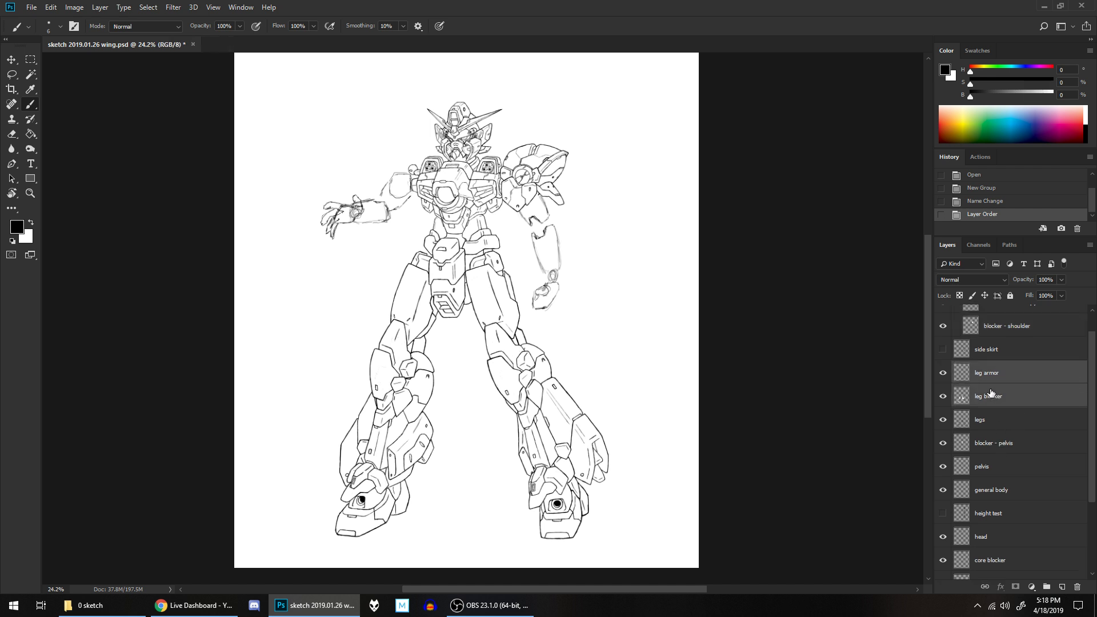
scroll(1034, 408, up, 2)
drag(1034, 407, 964, 316)
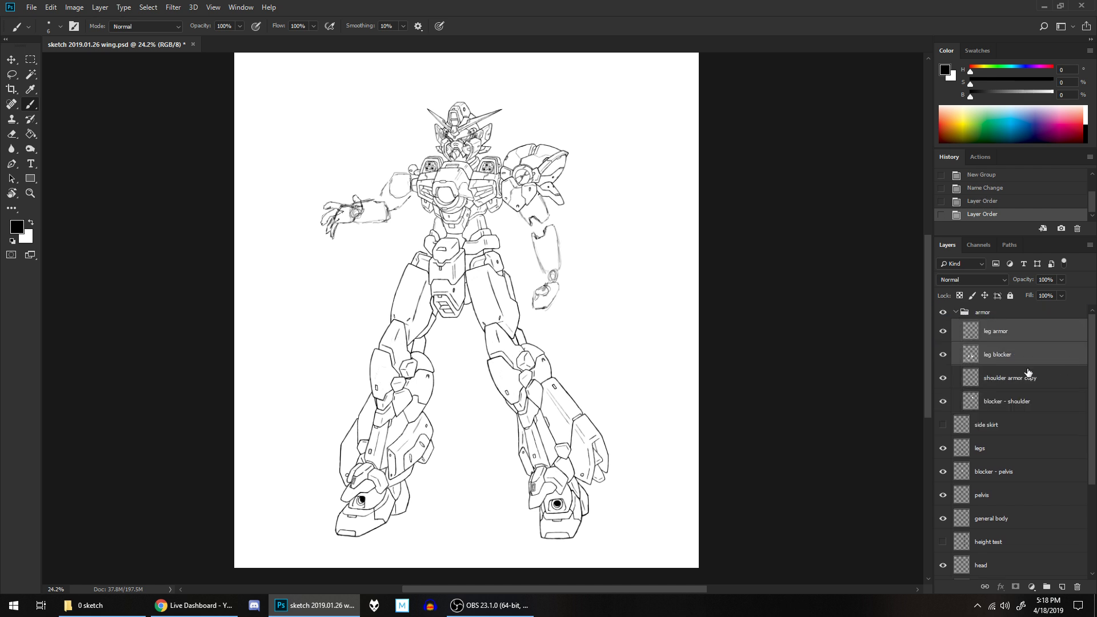
- Add two new empty layer groups directly above the side skirt layer
scroll(1028, 377, down, 1)
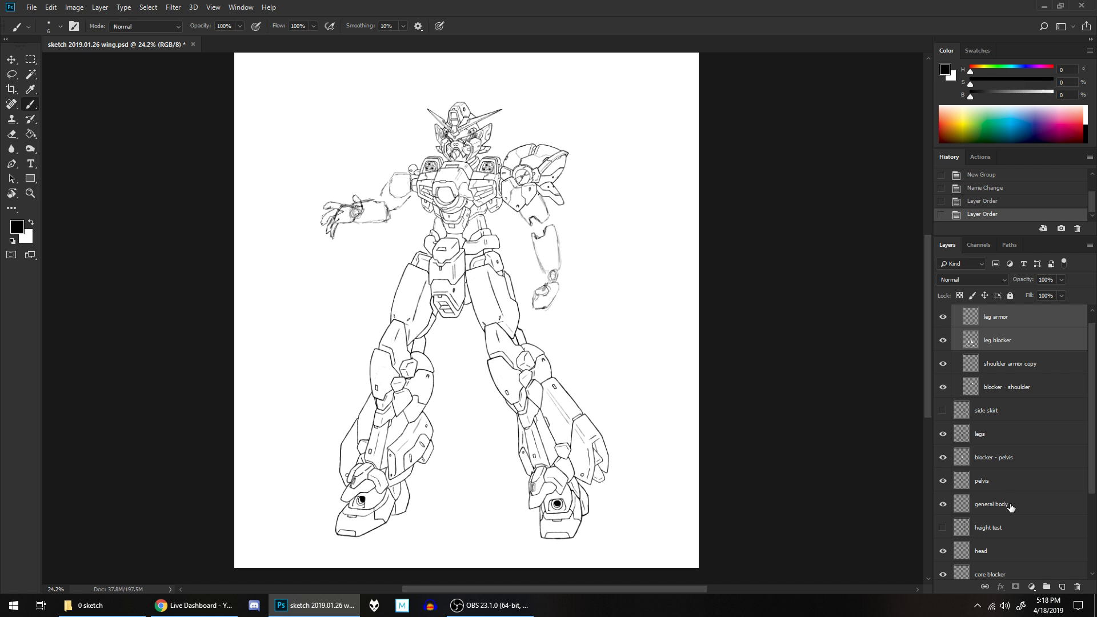
scroll(1005, 468, down, 1)
scroll(1002, 470, down, 3)
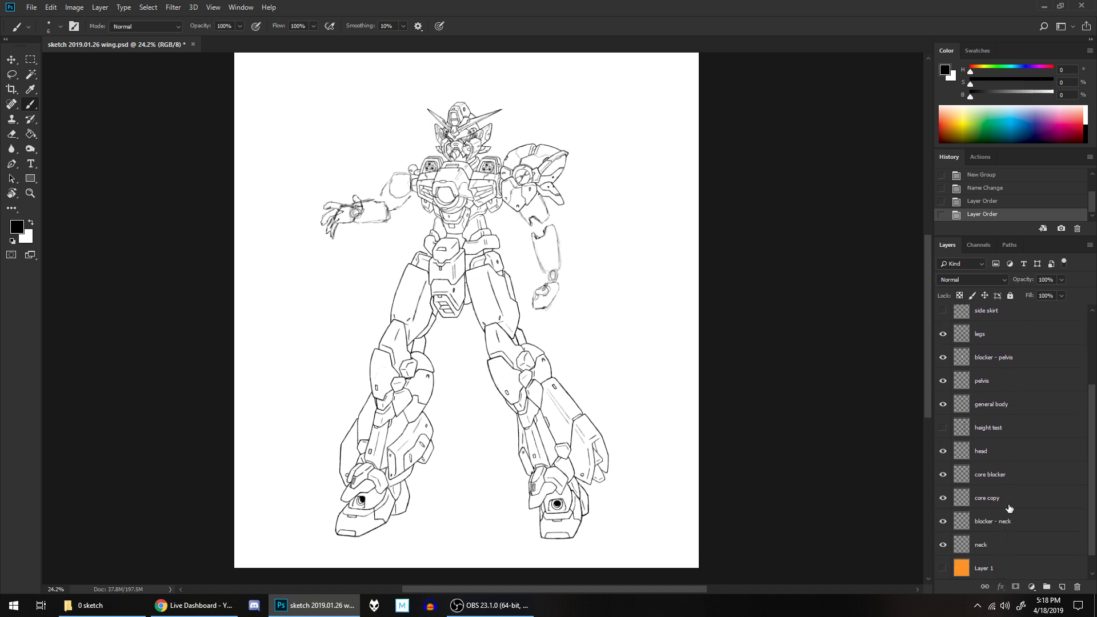
scroll(1008, 504, down, 1)
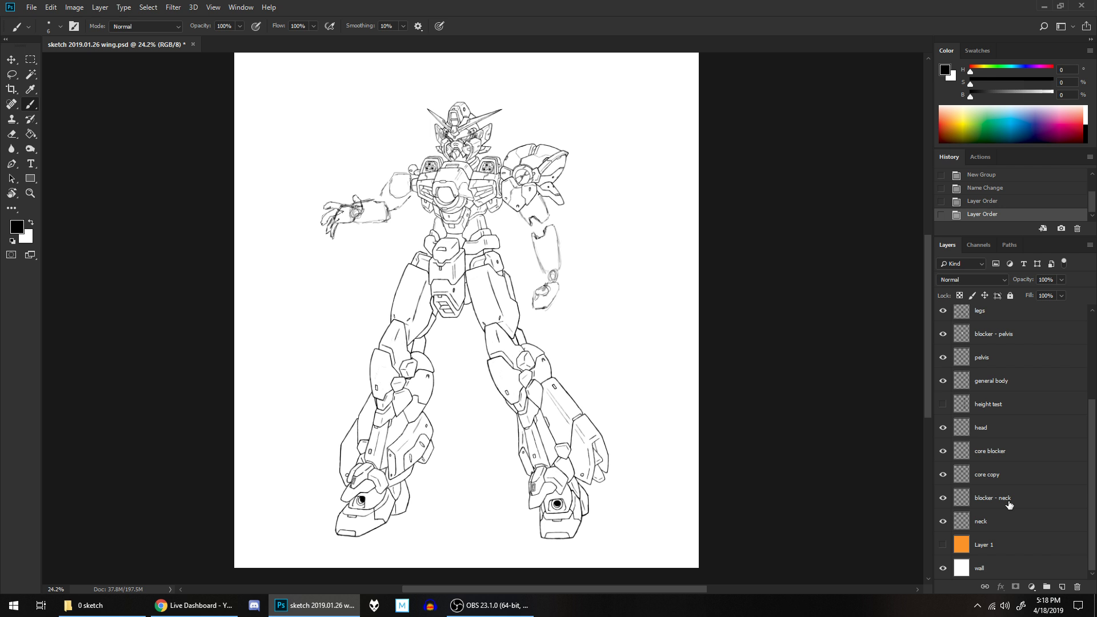
scroll(996, 400, up, 6)
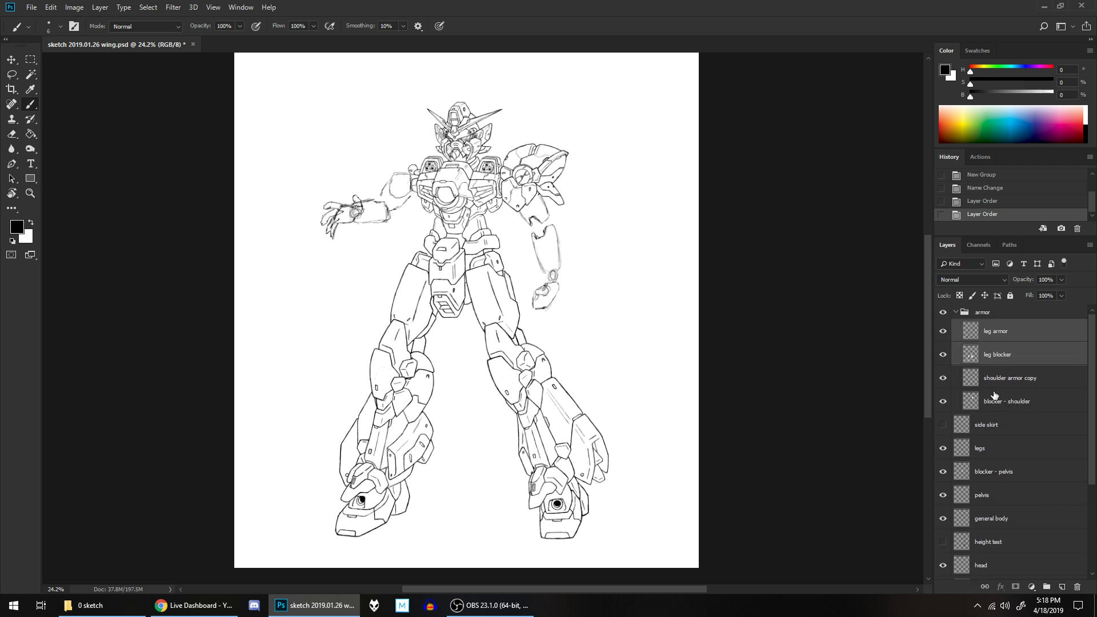
click(987, 432)
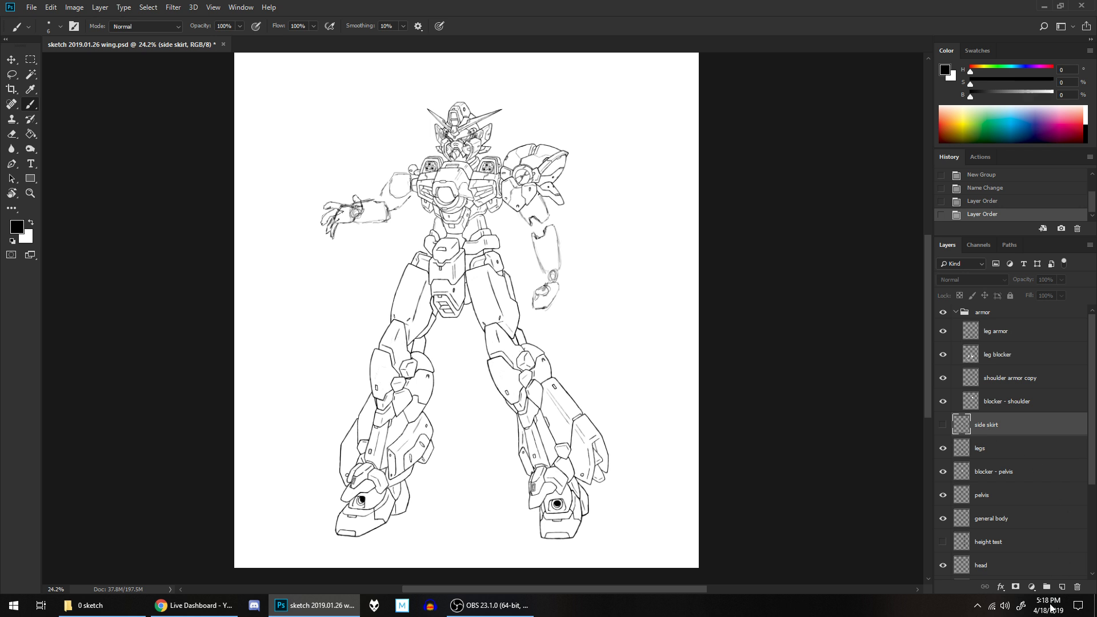
click(1046, 586)
click(1046, 587)
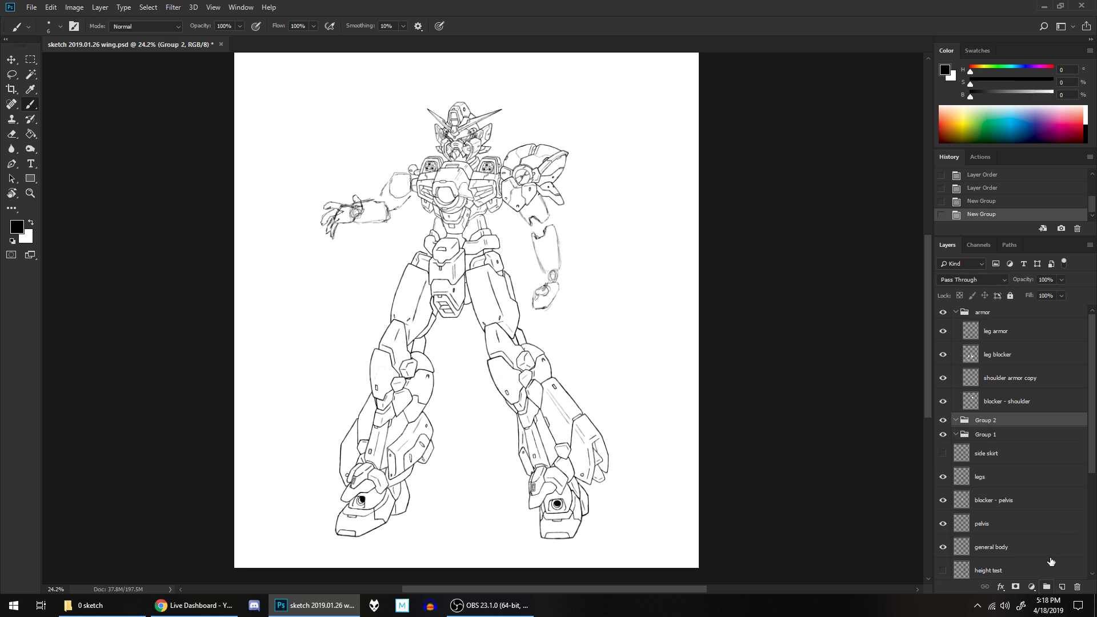
- Rename the upper of the two new groups lower body and the one beneath it upper body
double_click(988, 421)
text(u)
text(lowe)
text(r body)
key(Return)
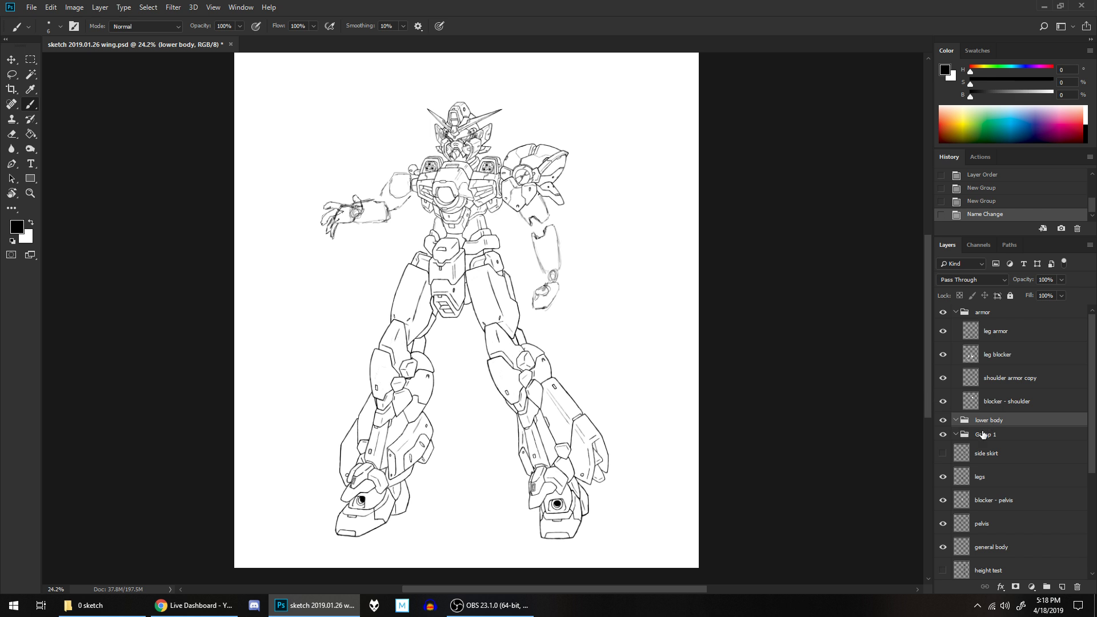
double_click(991, 435)
text(upper body)
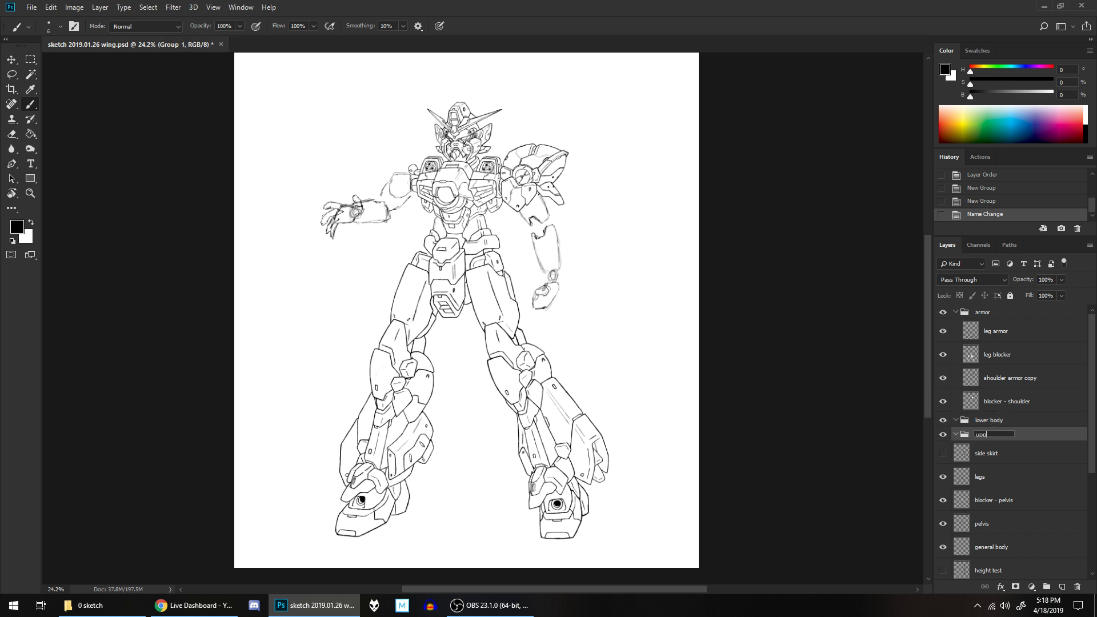
key(Return)
- Move the side skirt, legs, blocker - pelvis and pelvis layers into the lower body group
click(983, 459)
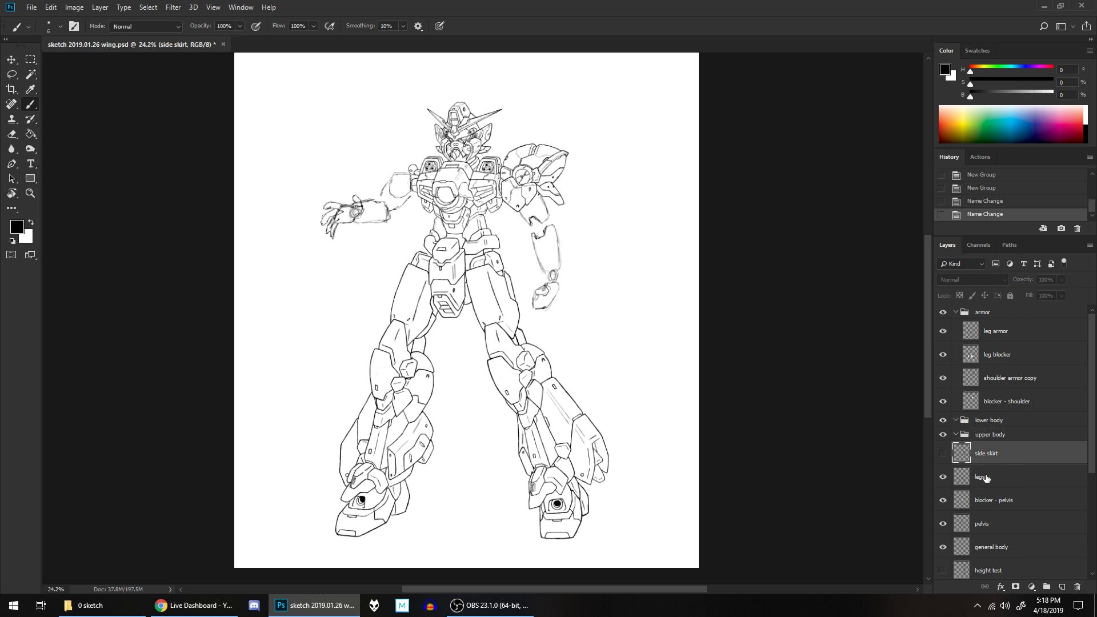
shift+click(985, 478)
shift+click(1005, 503)
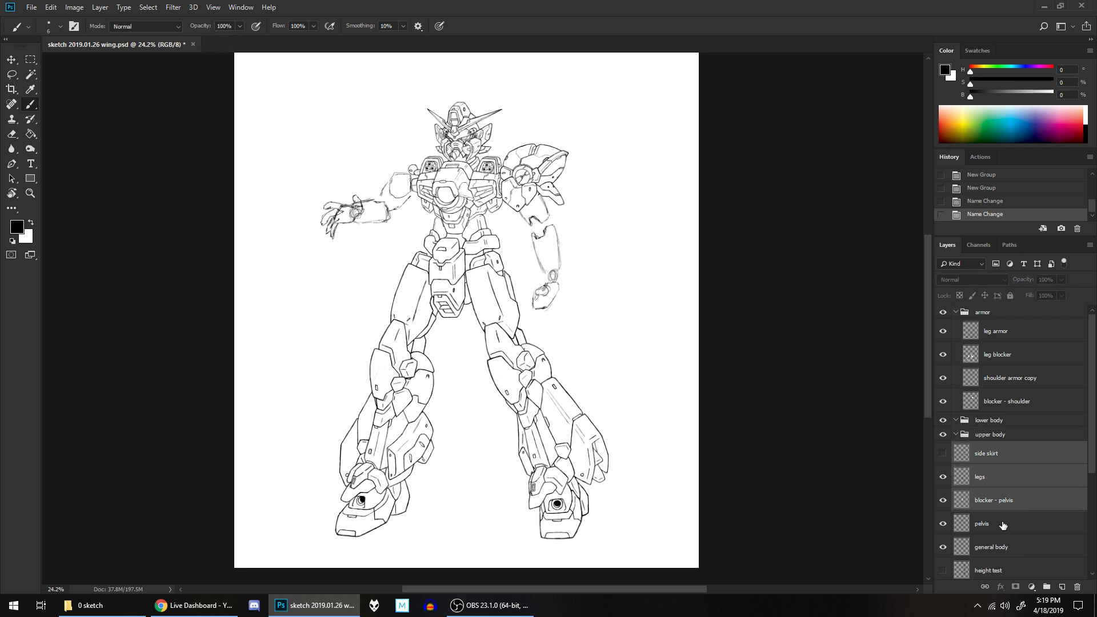
shift+click(1002, 525)
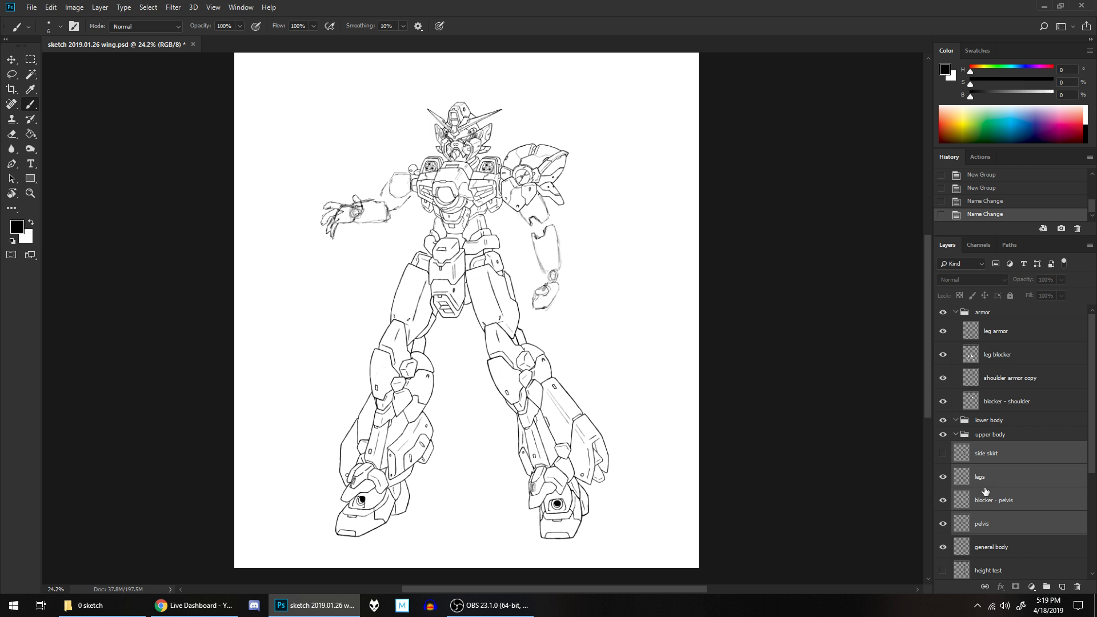
drag(976, 453, 974, 421)
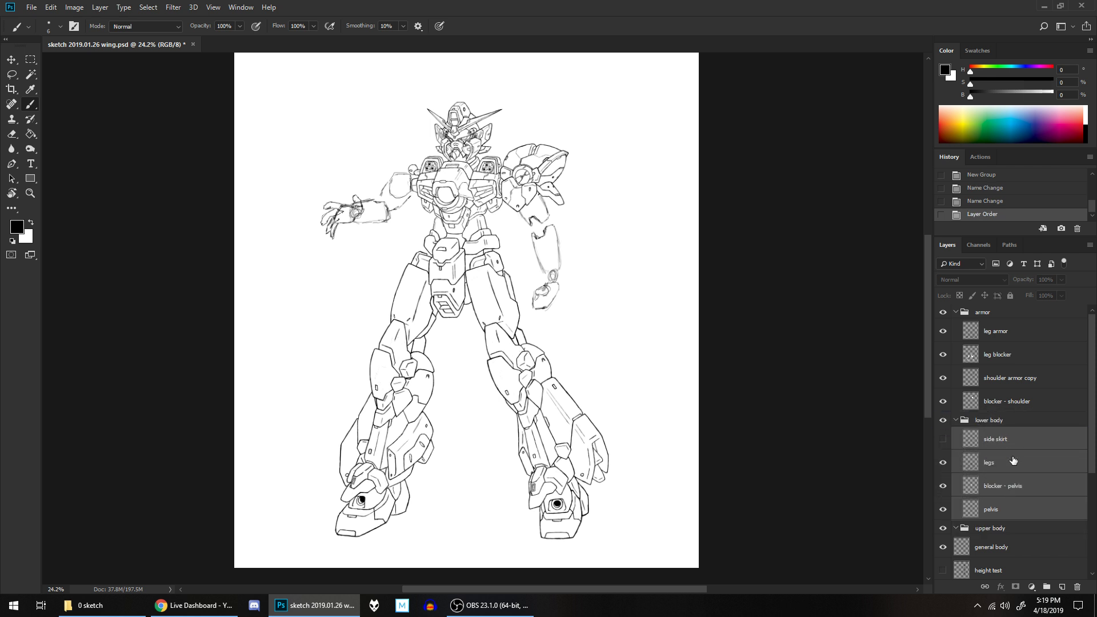
- Move all layers from general body down to neck, together with the still selected lower body layers, into the upper body group
scroll(1028, 499, down, 3)
scroll(1028, 498, down, 1)
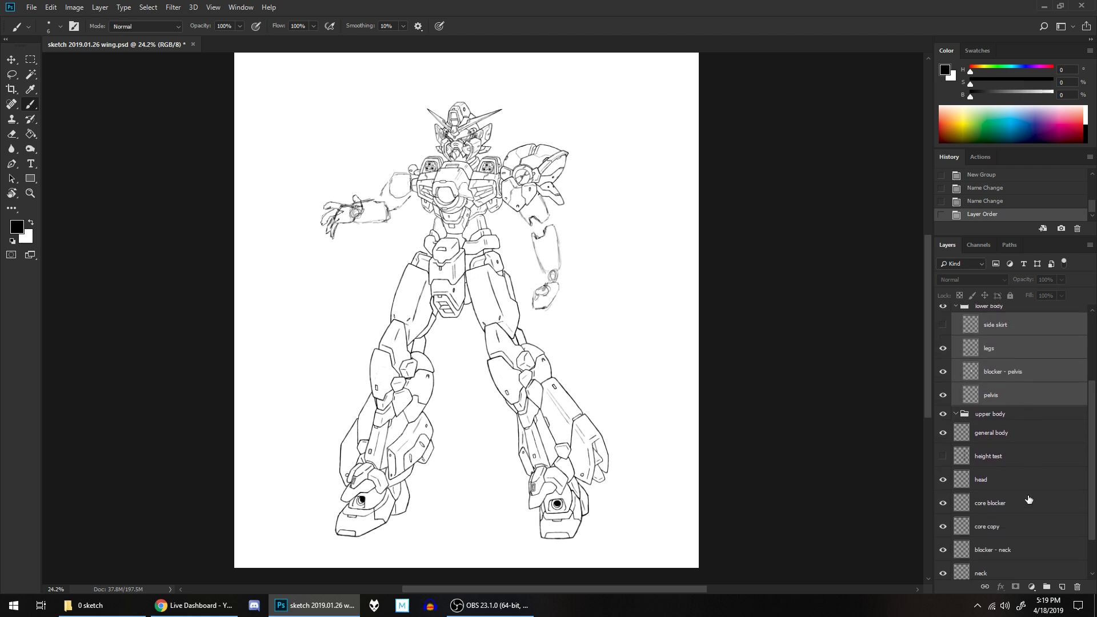
scroll(1028, 500, down, 3)
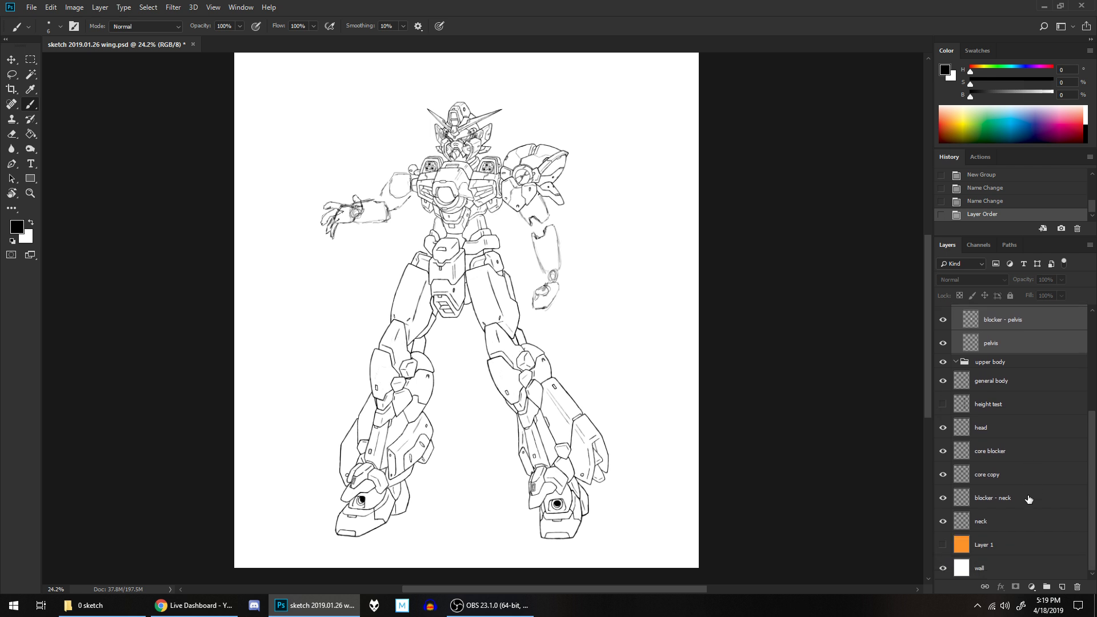
ctrl+click(994, 521)
ctrl+click(993, 497)
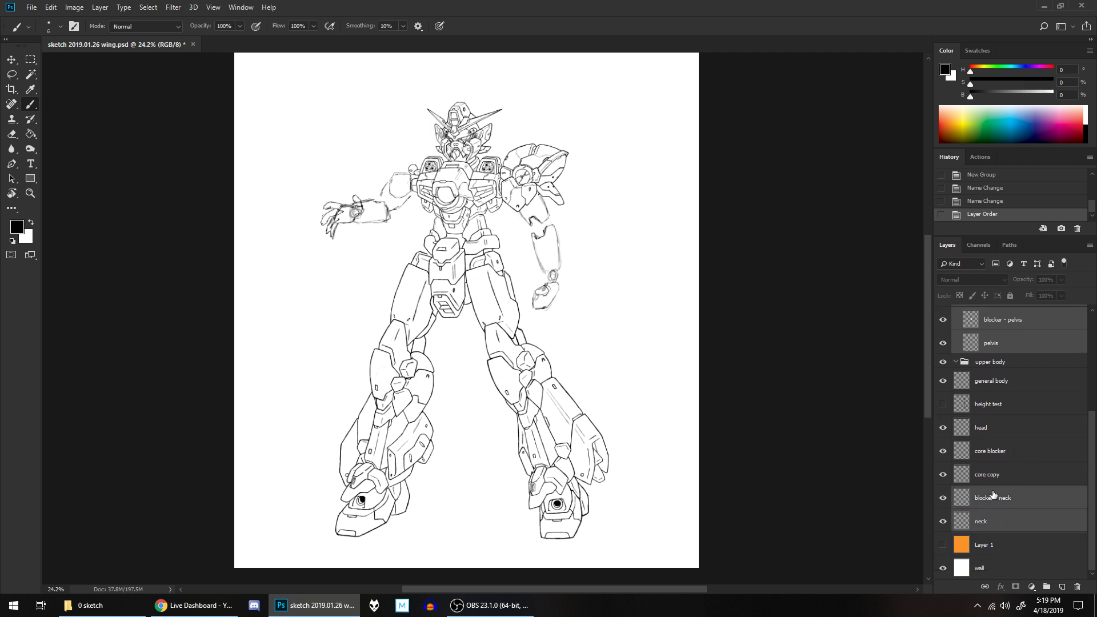
ctrl+click(989, 474)
ctrl+click(987, 454)
ctrl+click(984, 430)
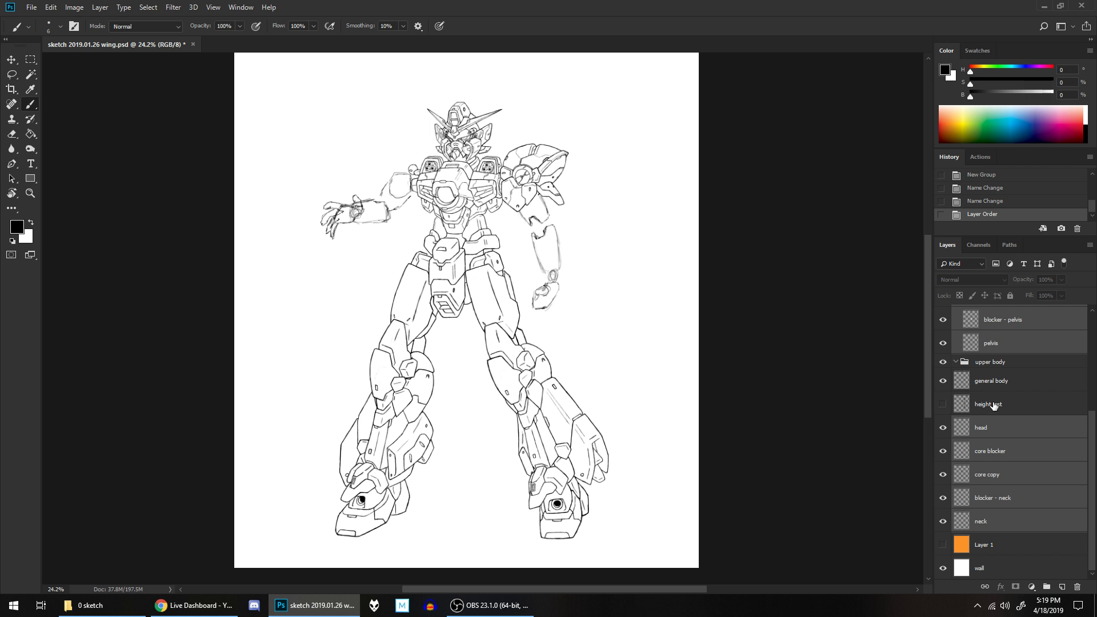
ctrl+click(994, 407)
ctrl+click(982, 381)
drag(982, 381, 980, 363)
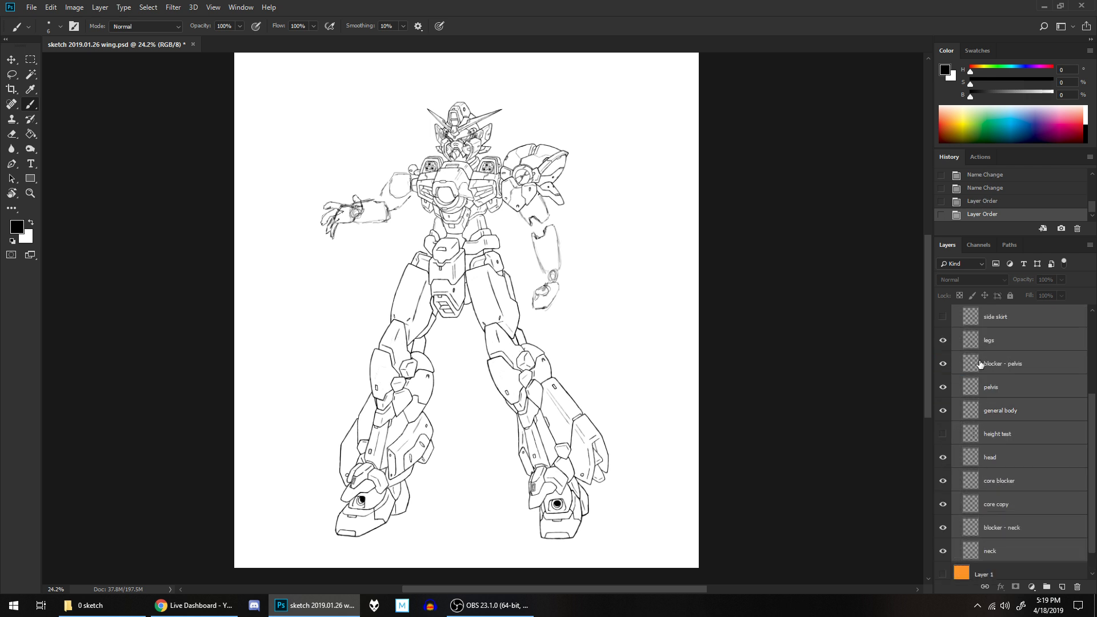
- Move the side skirt, legs, blocker - pelvis and pelvis layers out of the upper body group back into lower body
scroll(971, 399, up, 5)
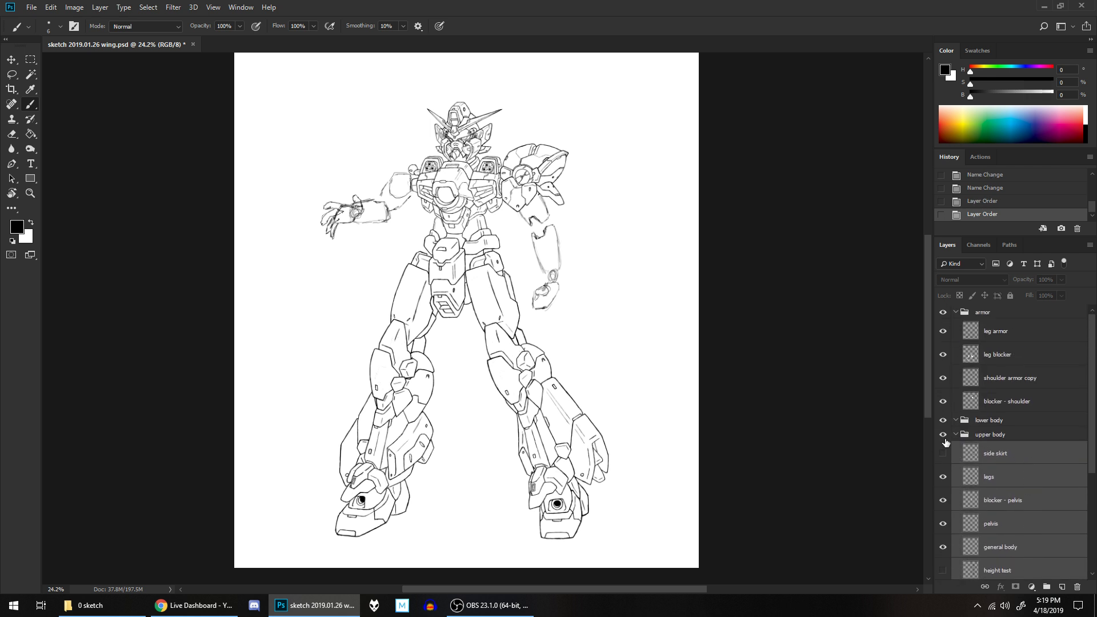
click(955, 434)
scroll(988, 457, up, 2)
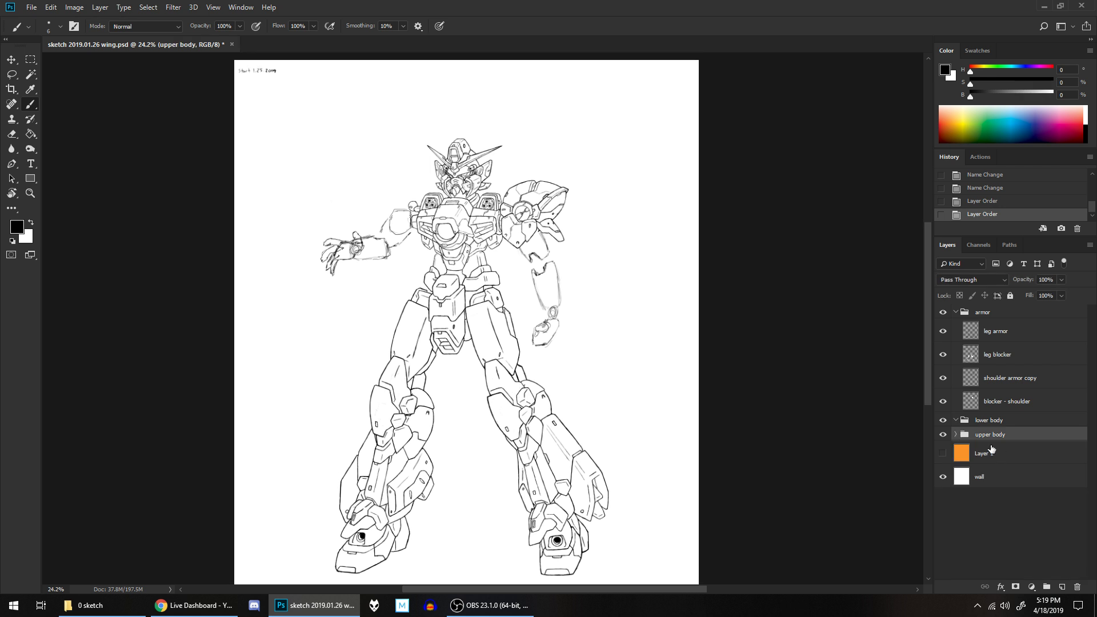
click(954, 434)
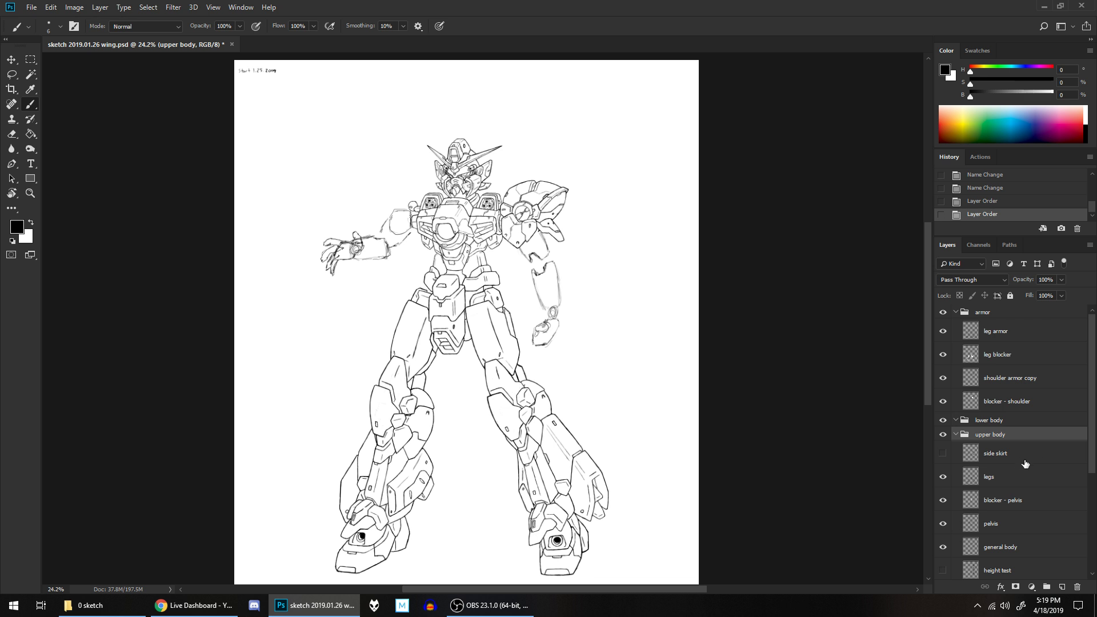
click(1008, 453)
shift+click(1005, 477)
shift+click(1005, 500)
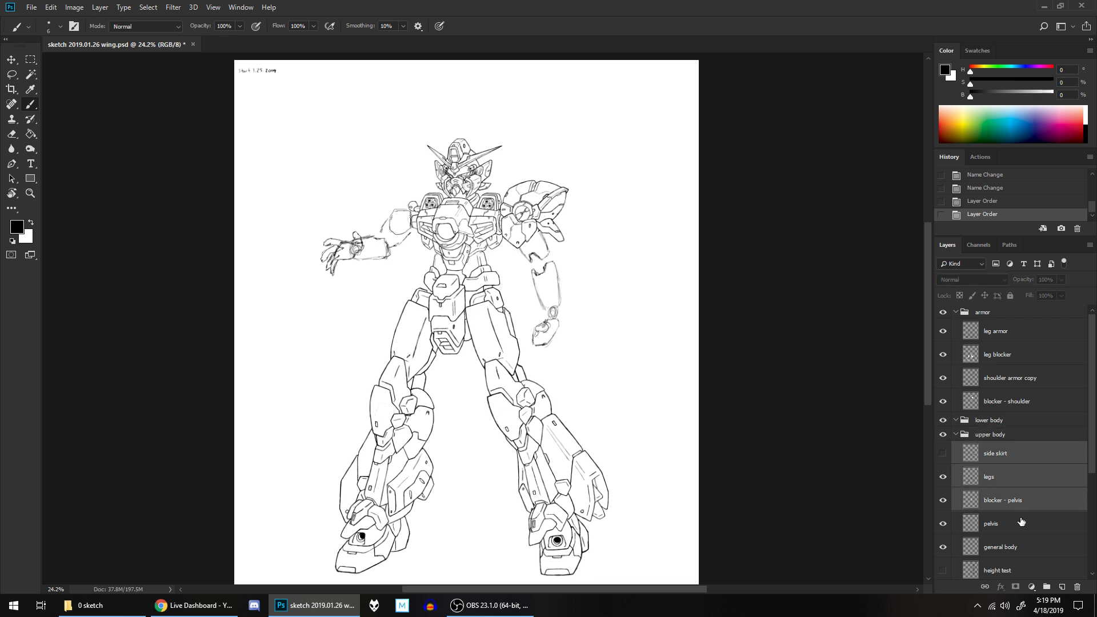
shift+click(1015, 531)
drag(1021, 472, 996, 427)
scroll(1018, 465, down, 5)
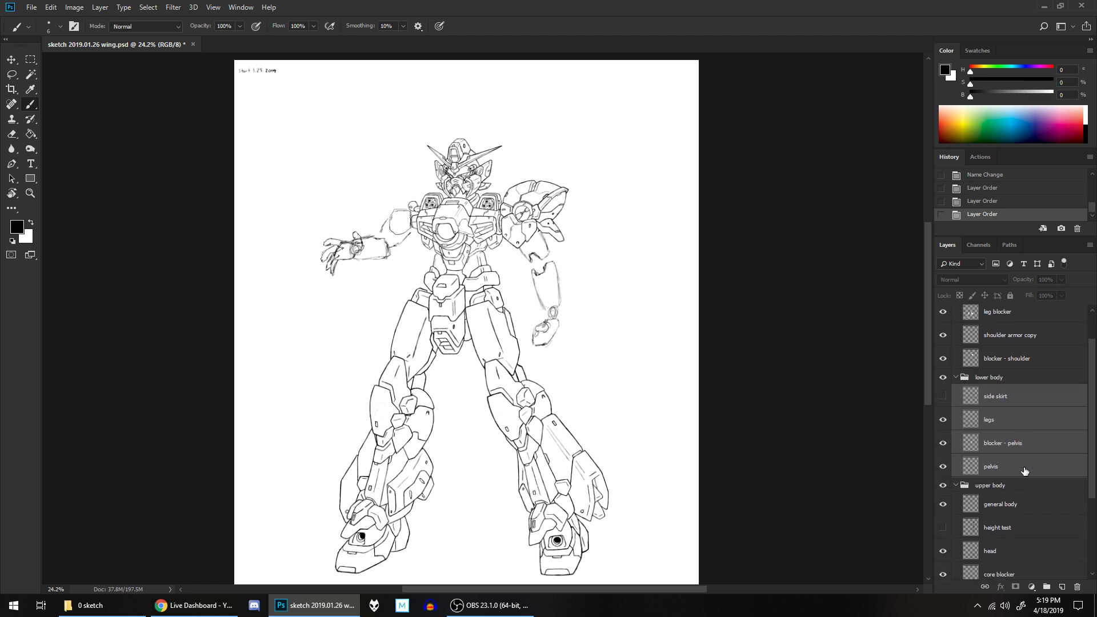
scroll(971, 466, up, 3)
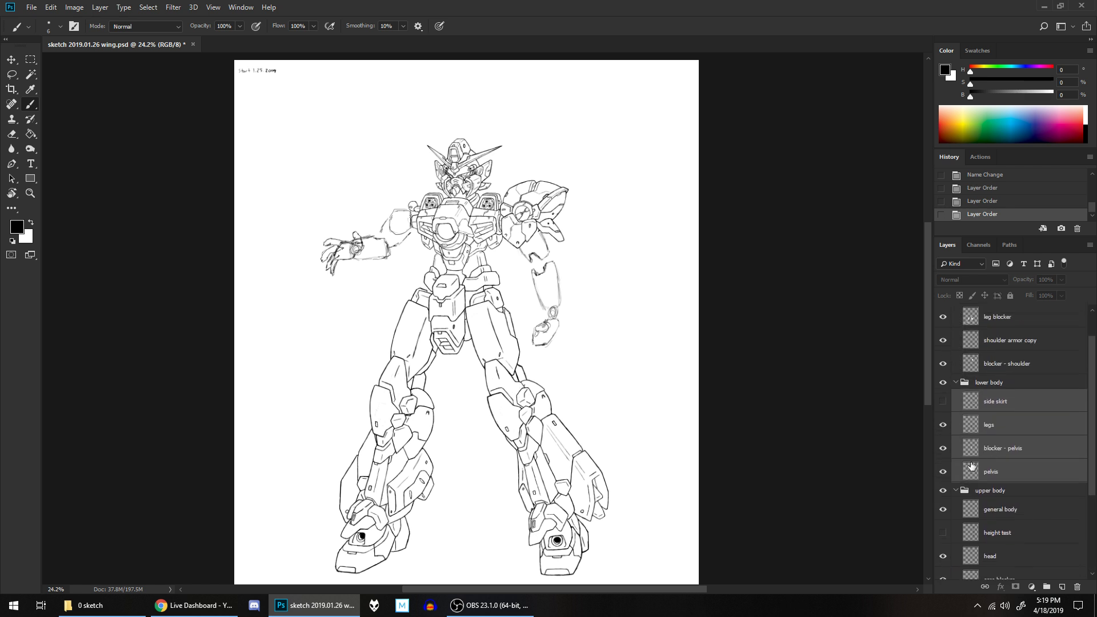
- Select the upper body group and collapse the lower body and armor groups
click(962, 491)
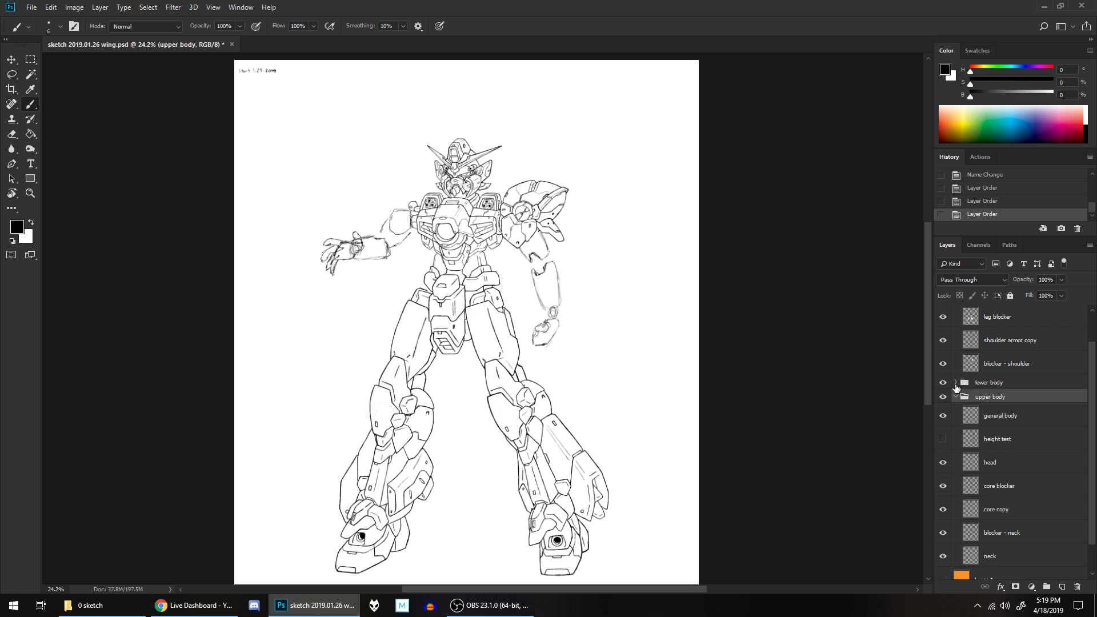
click(956, 383)
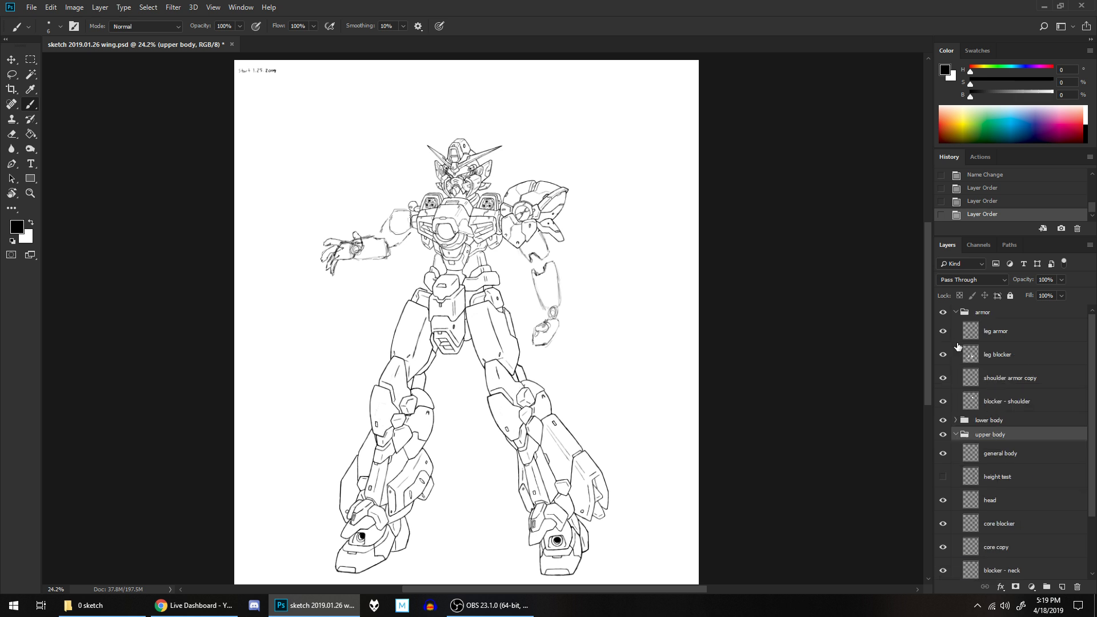
click(956, 312)
- Toggle the armor group's visibility to compare the legs with and without armor, leaving the armor shown
click(943, 312)
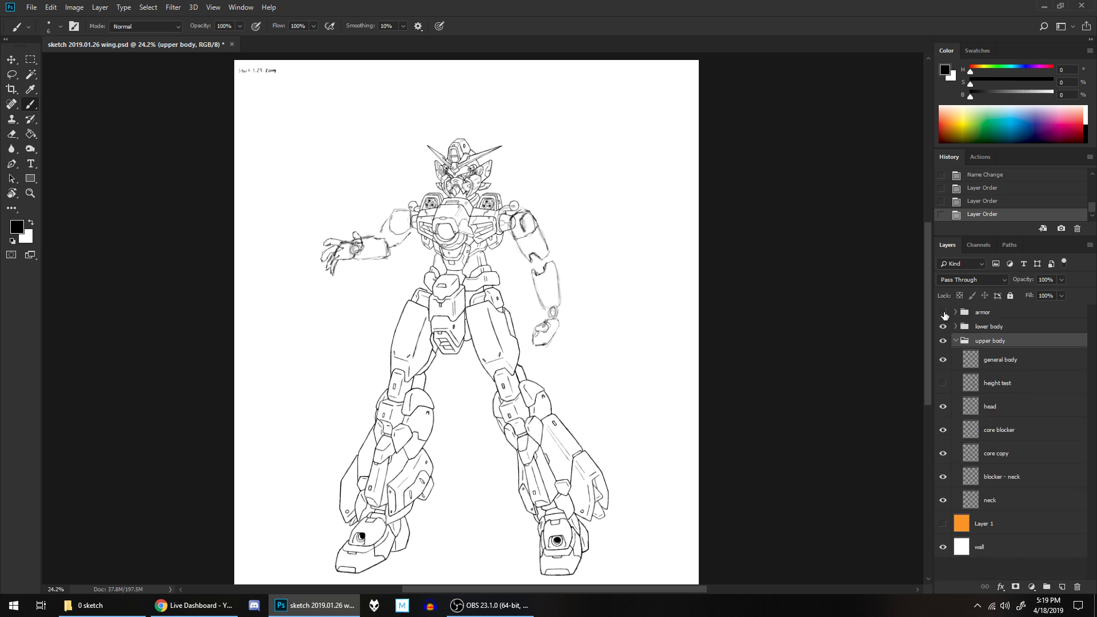
click(943, 312)
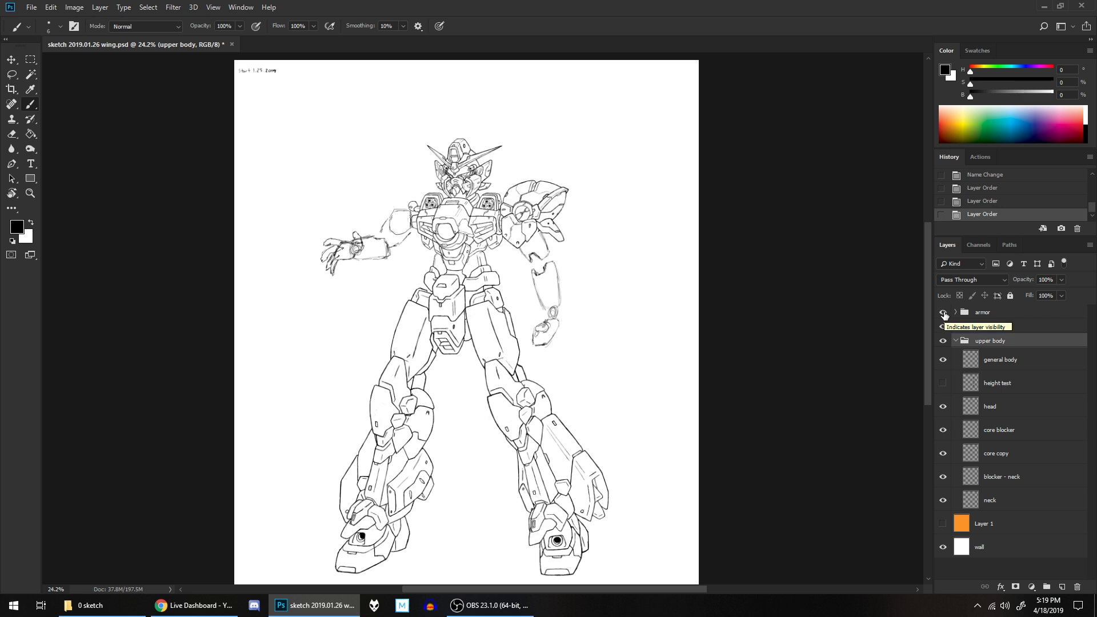
click(943, 311)
scroll(548, 245, down, 2)
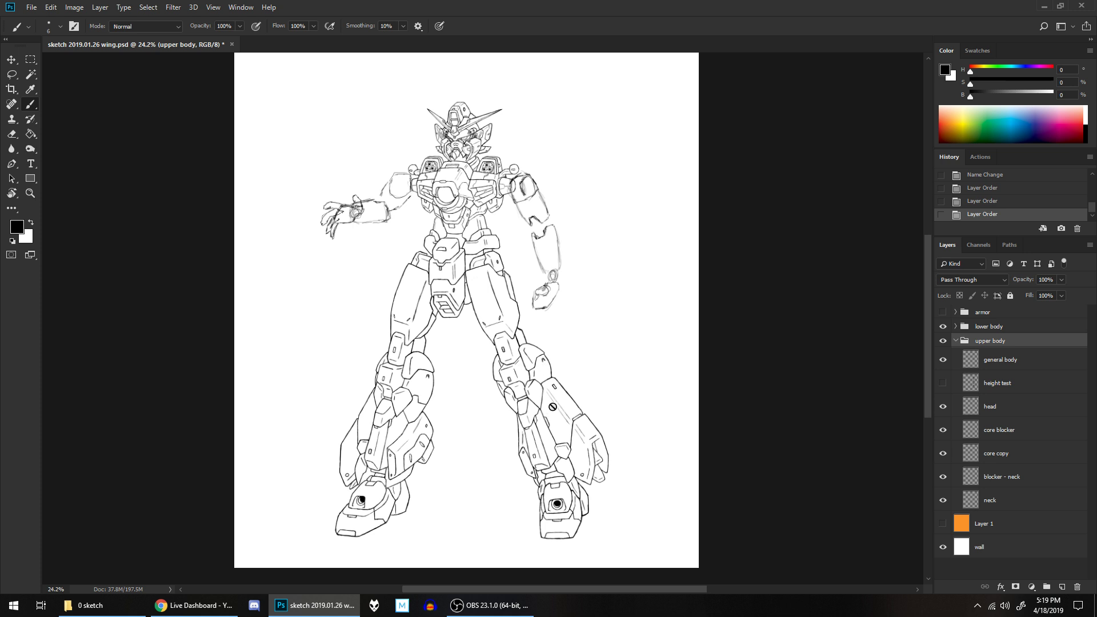
scroll(552, 406, up, 5)
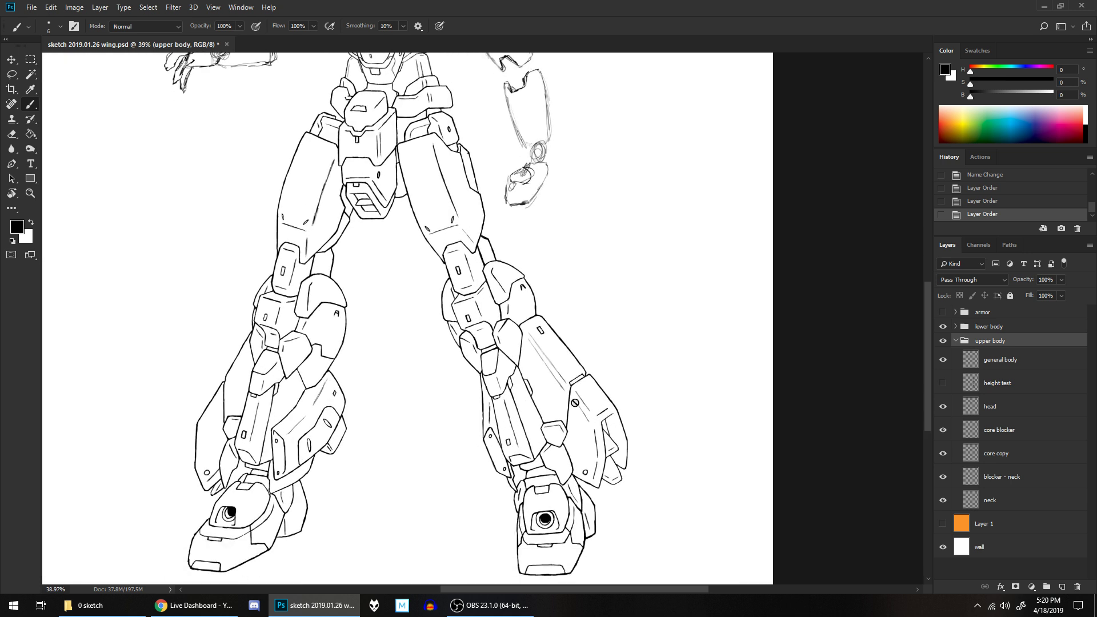
scroll(575, 402, down, 1)
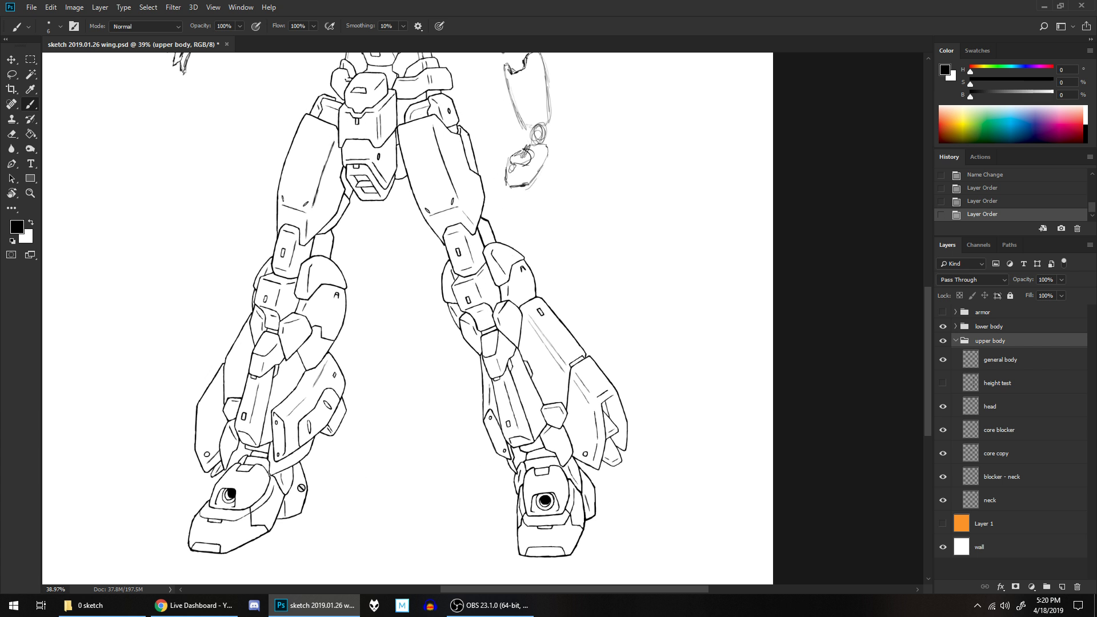
scroll(961, 372, up, 2)
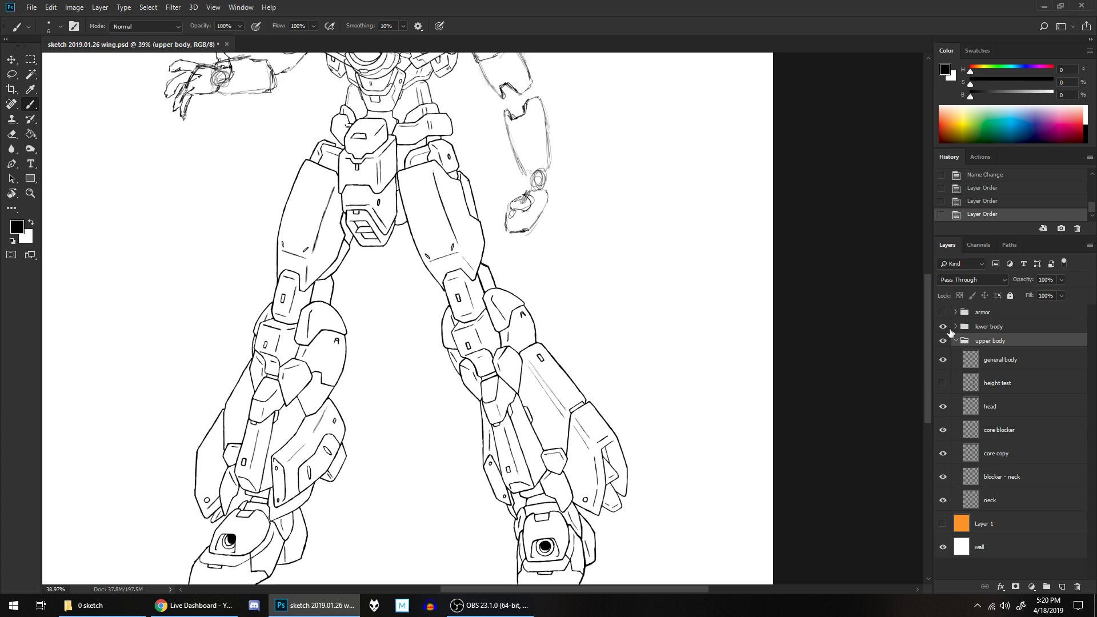
click(943, 312)
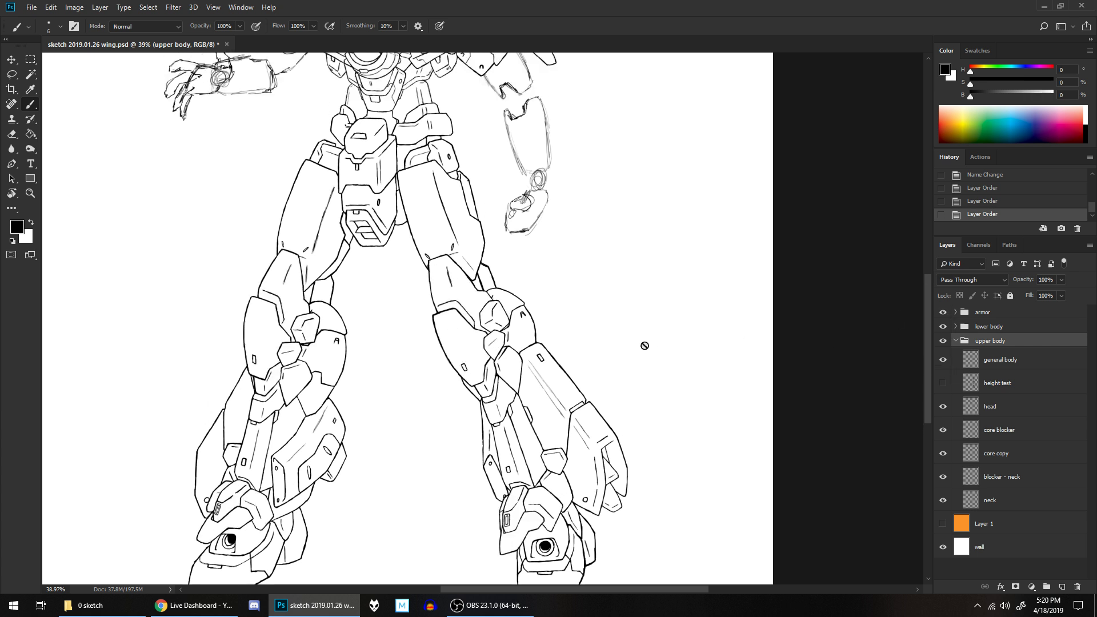
- Examine the armored figure, switching the armor group off and on again to compare the shoulder and arm beneath it
scroll(648, 343, down, 2)
scroll(657, 339, down, 1)
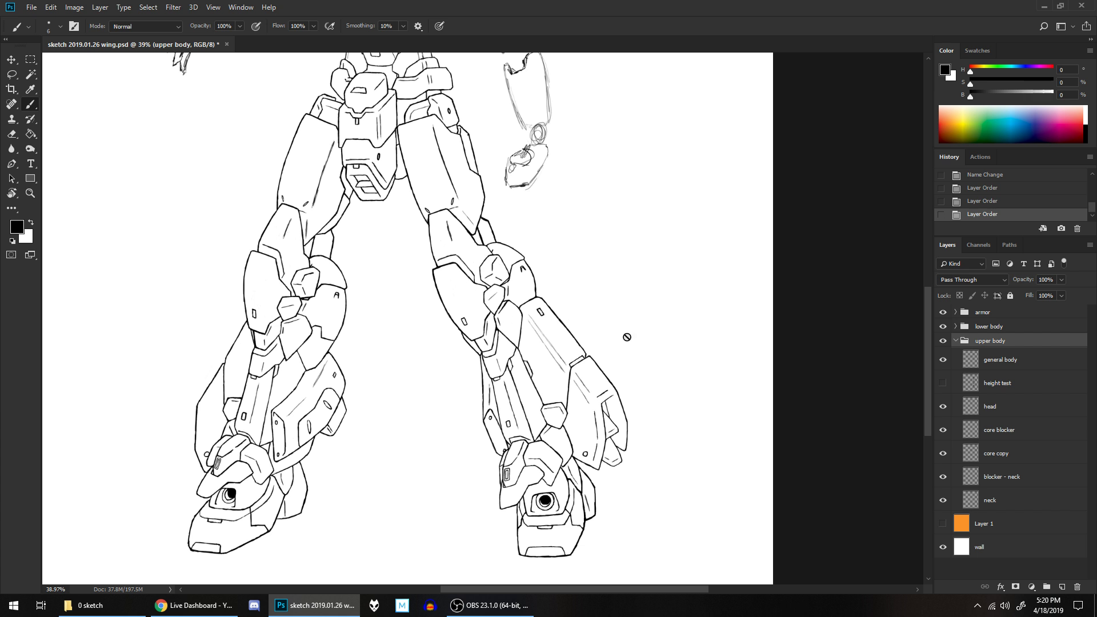
scroll(637, 320, up, 5)
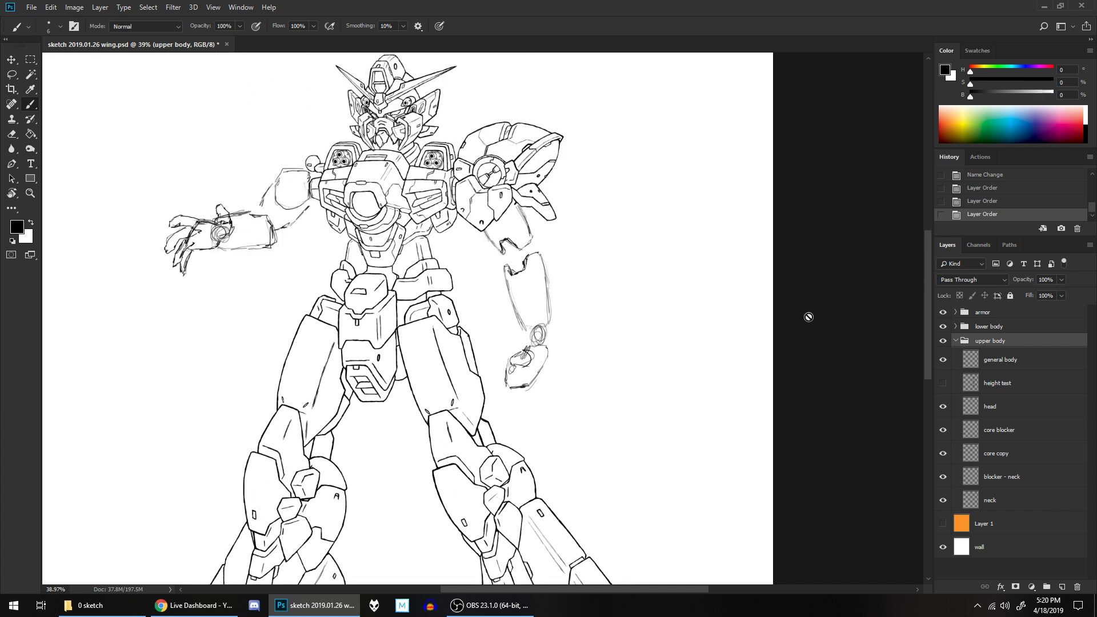
click(943, 312)
click(942, 312)
click(942, 312)
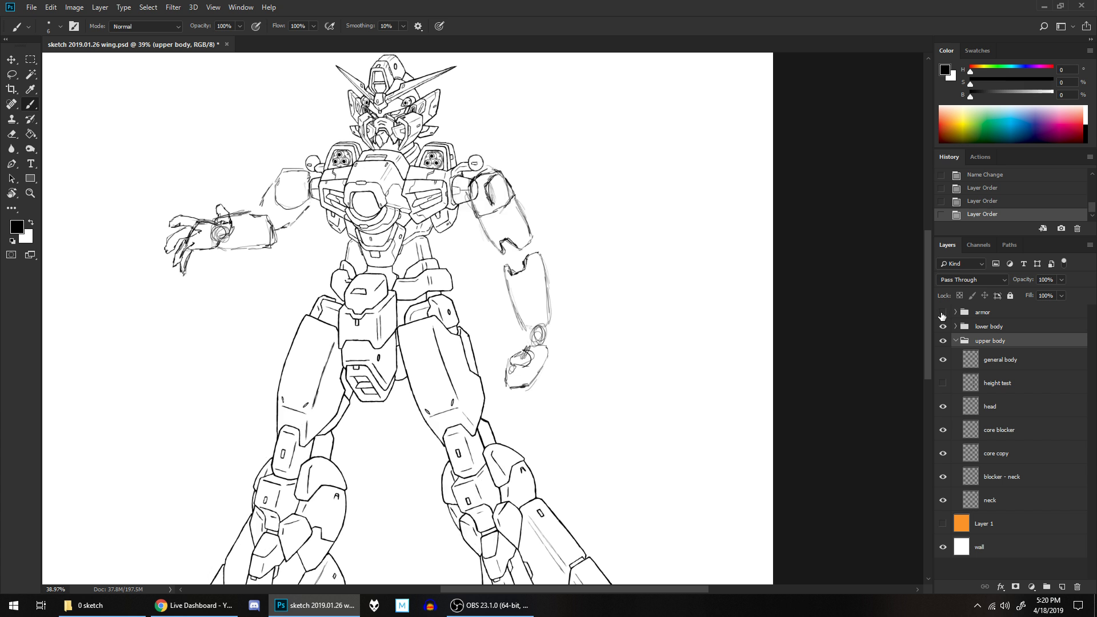
click(942, 312)
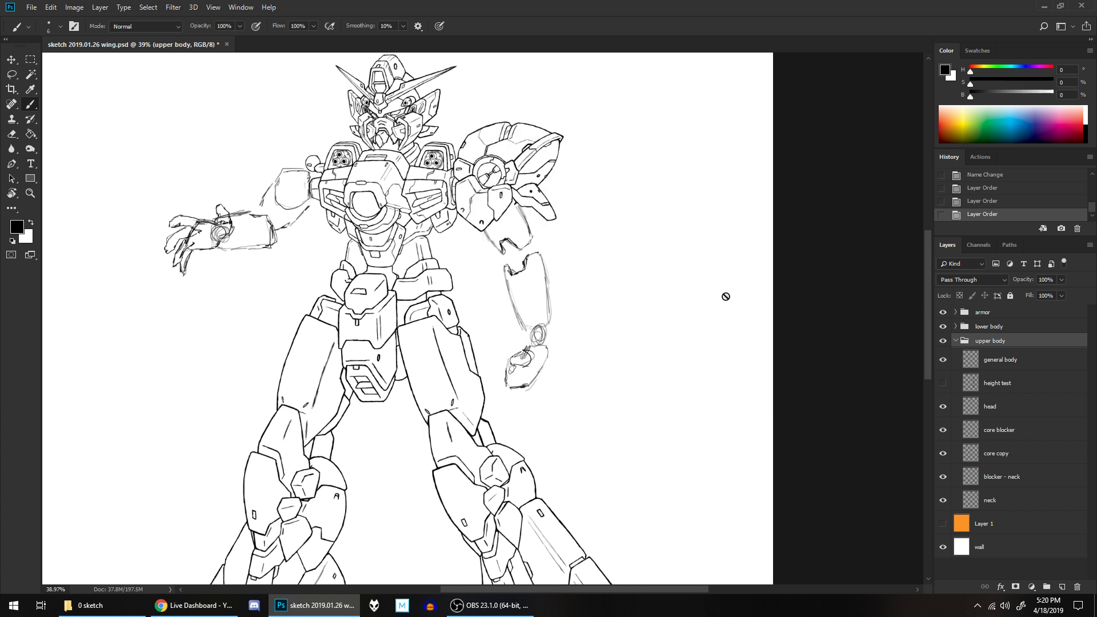
- Examine the whole mech from head to feet with the armor shown
scroll(725, 296, down, 1)
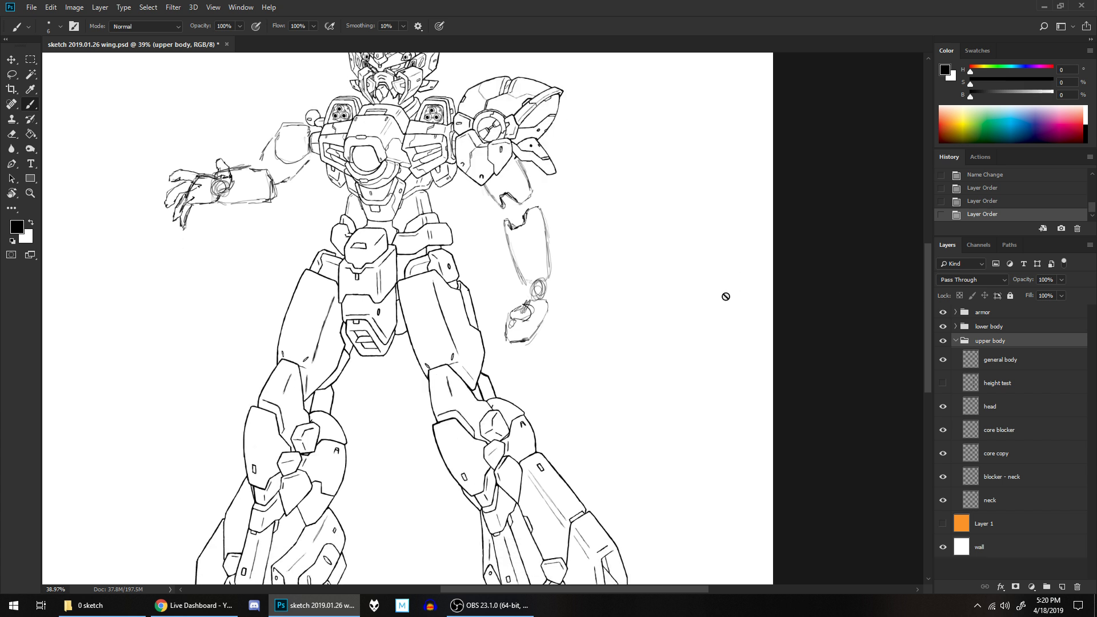
scroll(725, 297, down, 1)
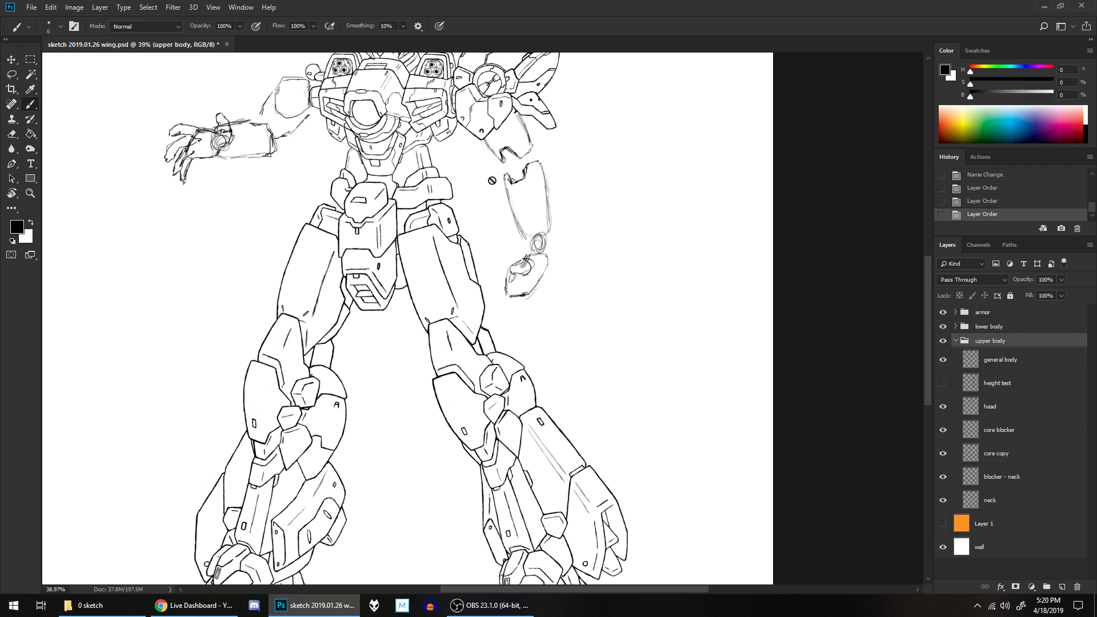
scroll(514, 203, up, 1)
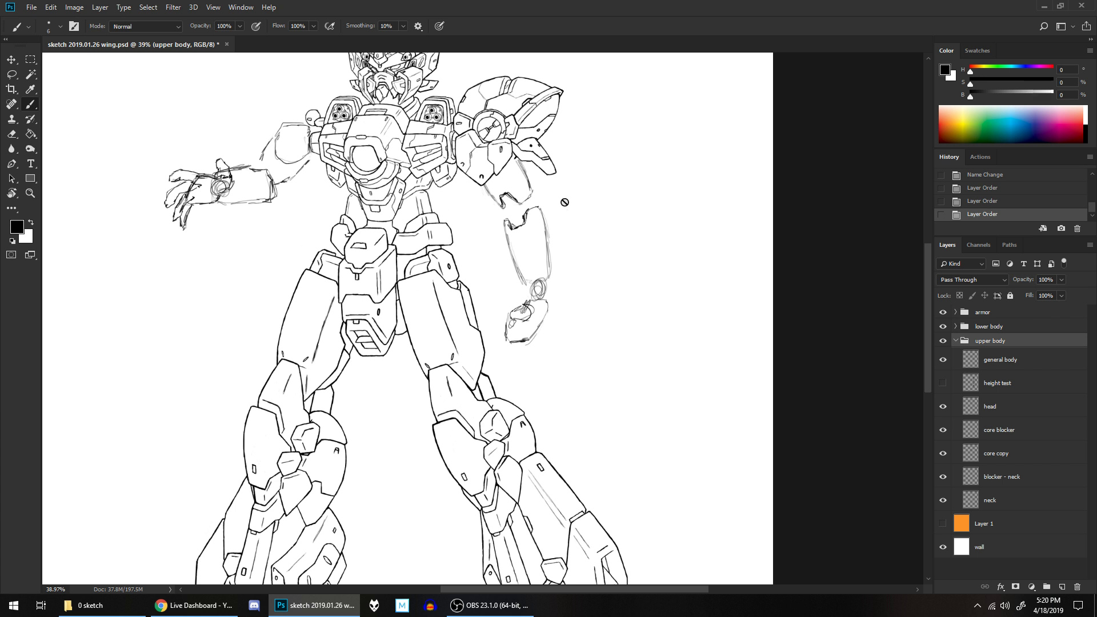
scroll(628, 213, down, 1)
scroll(628, 213, down, 4)
scroll(627, 211, up, 13)
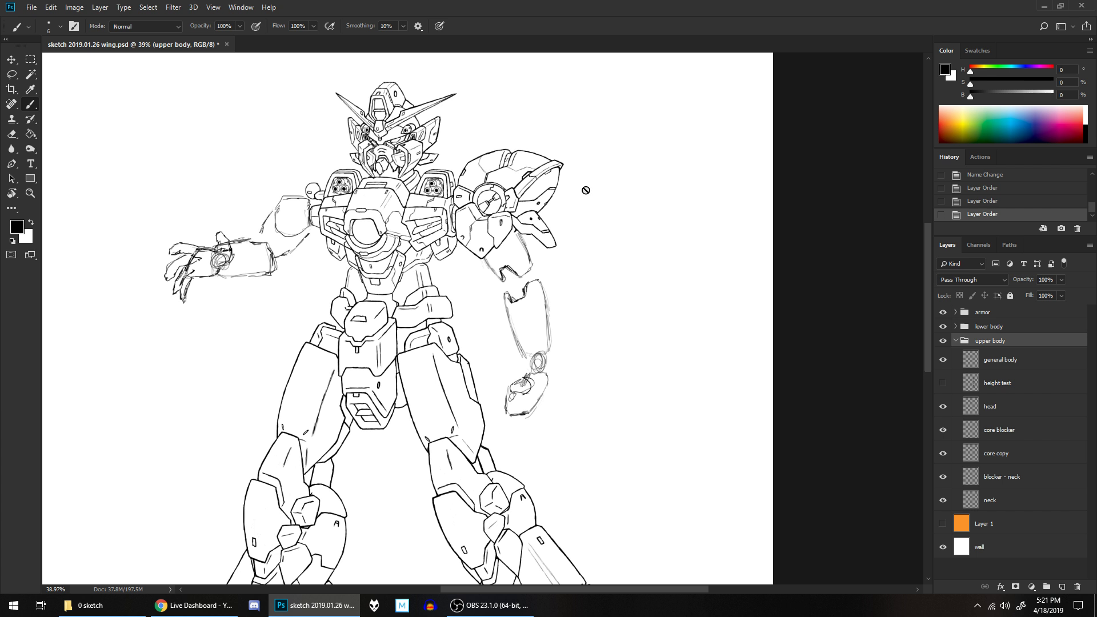
scroll(585, 241, down, 2)
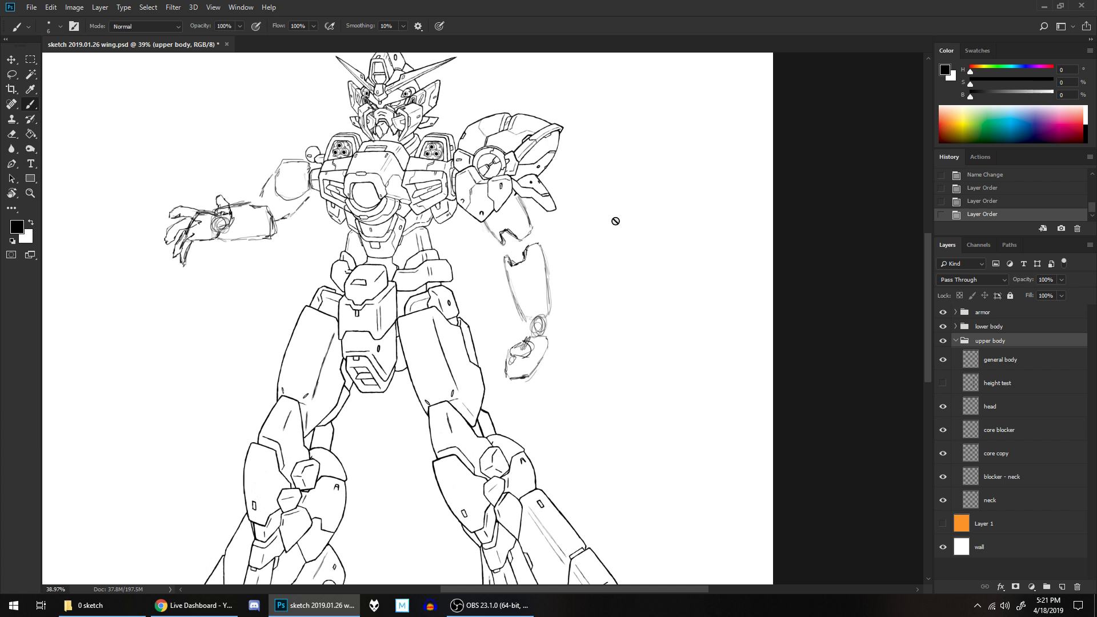
scroll(610, 168, down, 6)
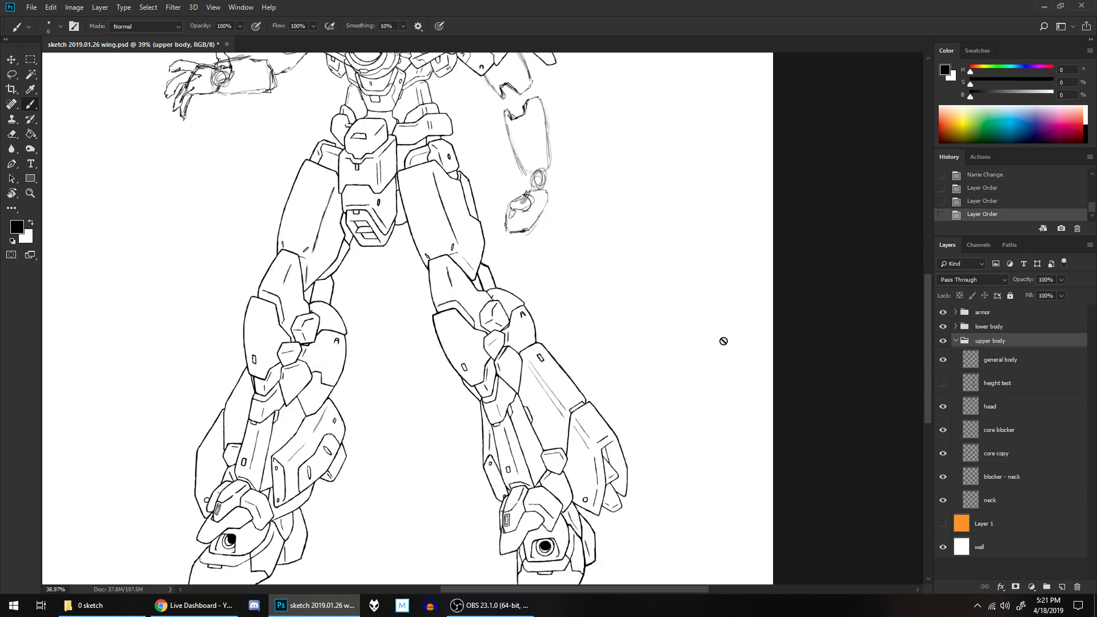
scroll(723, 341, up, 1)
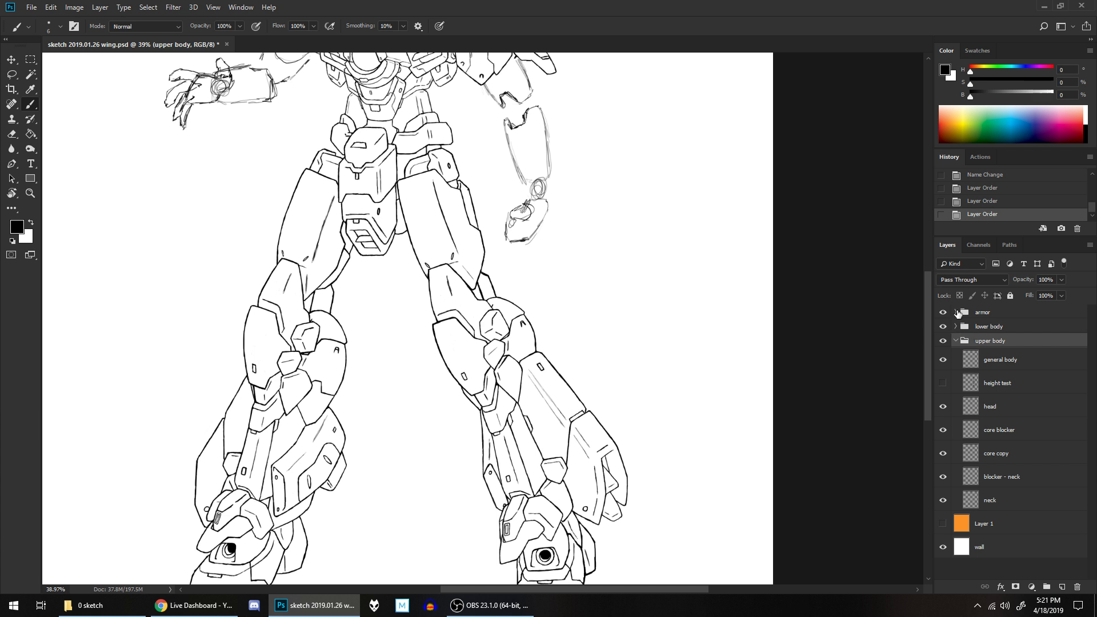
scroll(527, 233, up, 2)
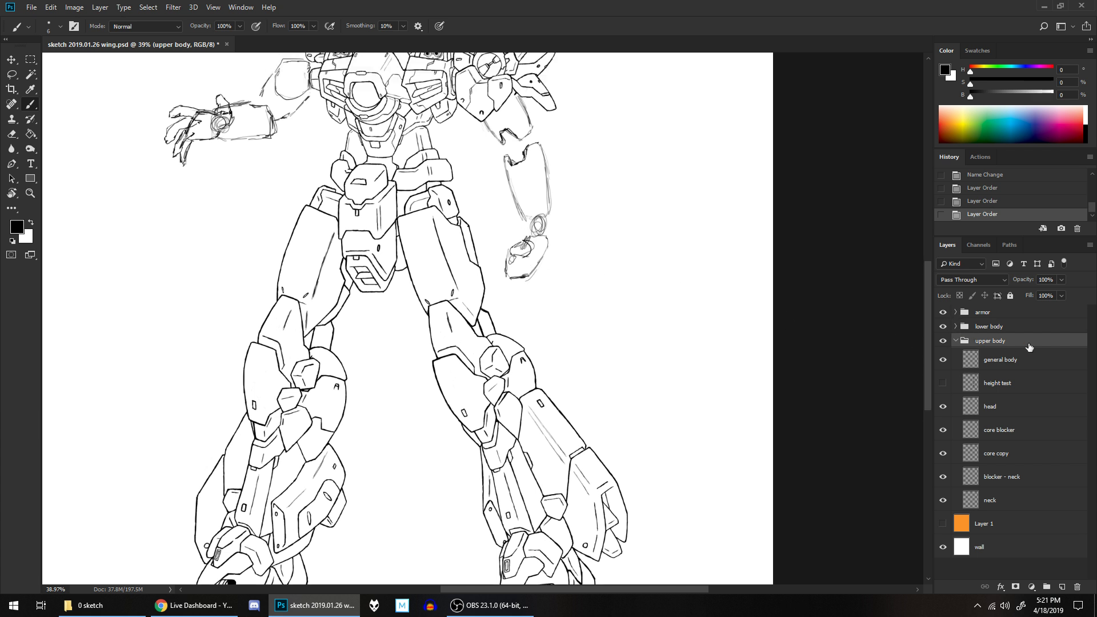
- Collapse the upper body group and add one new layer above leg armor in the armor group, deleting the extra one
click(955, 341)
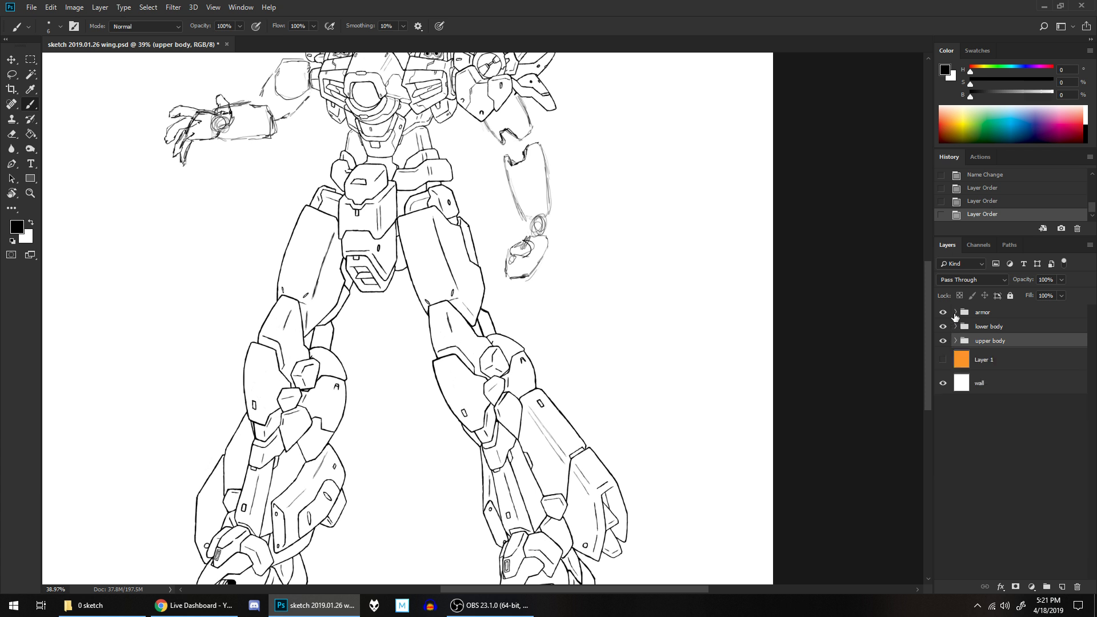
click(955, 313)
click(1013, 336)
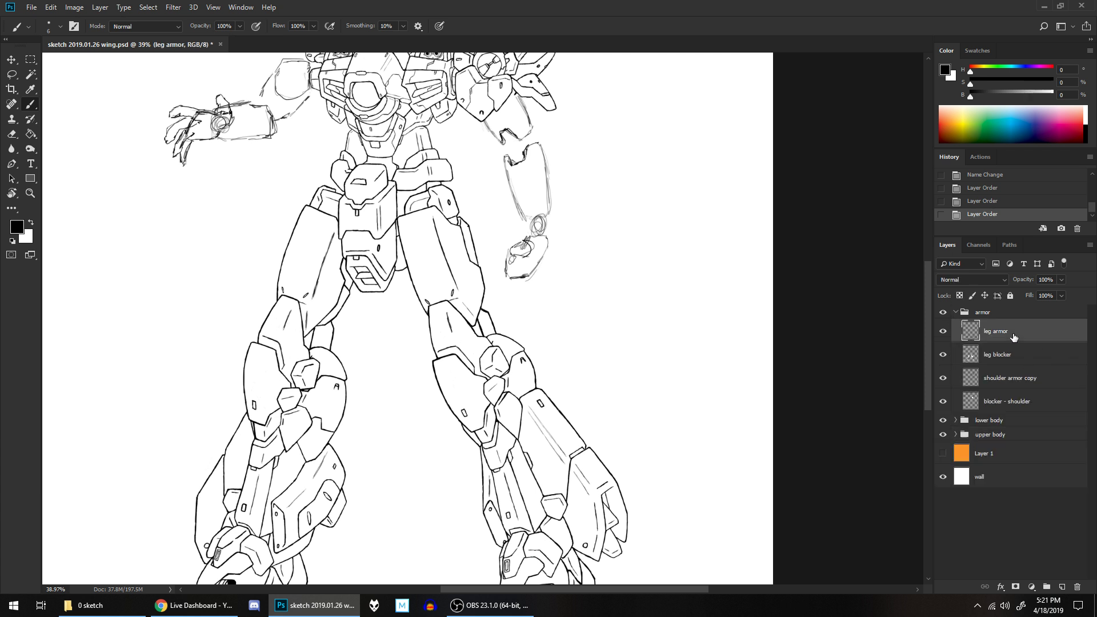
click(1061, 586)
click(1061, 587)
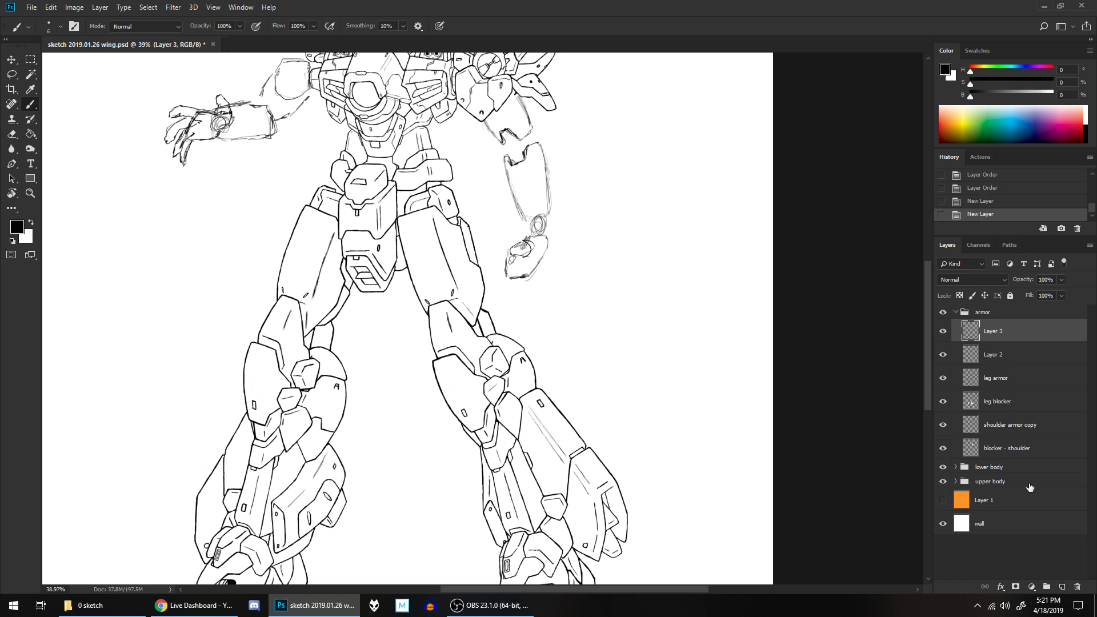
right_click(991, 334)
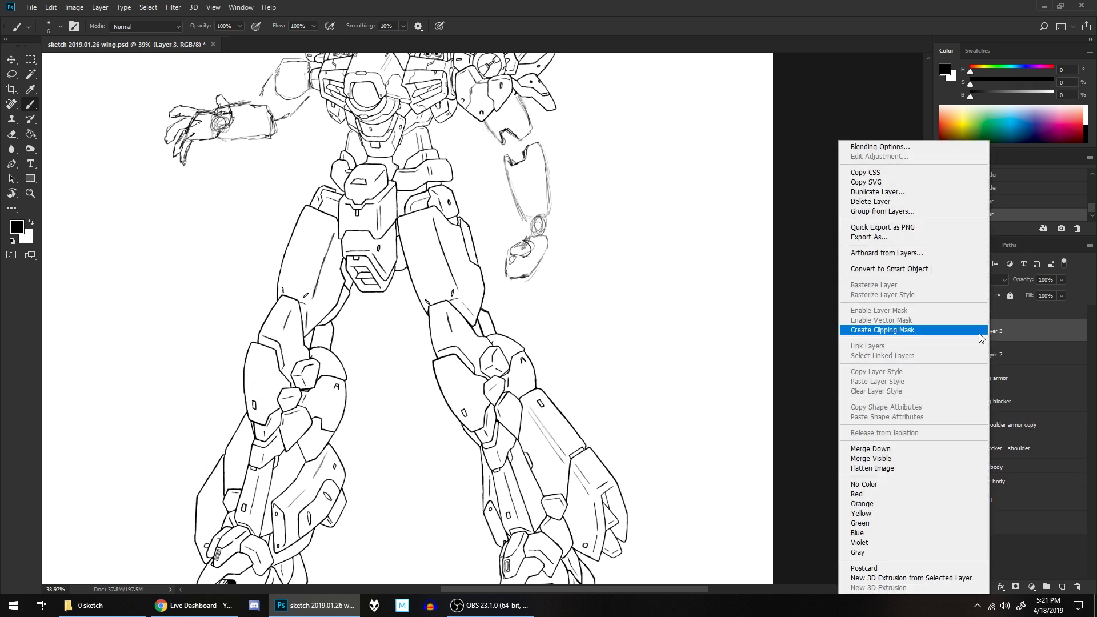
click(870, 201)
click(496, 226)
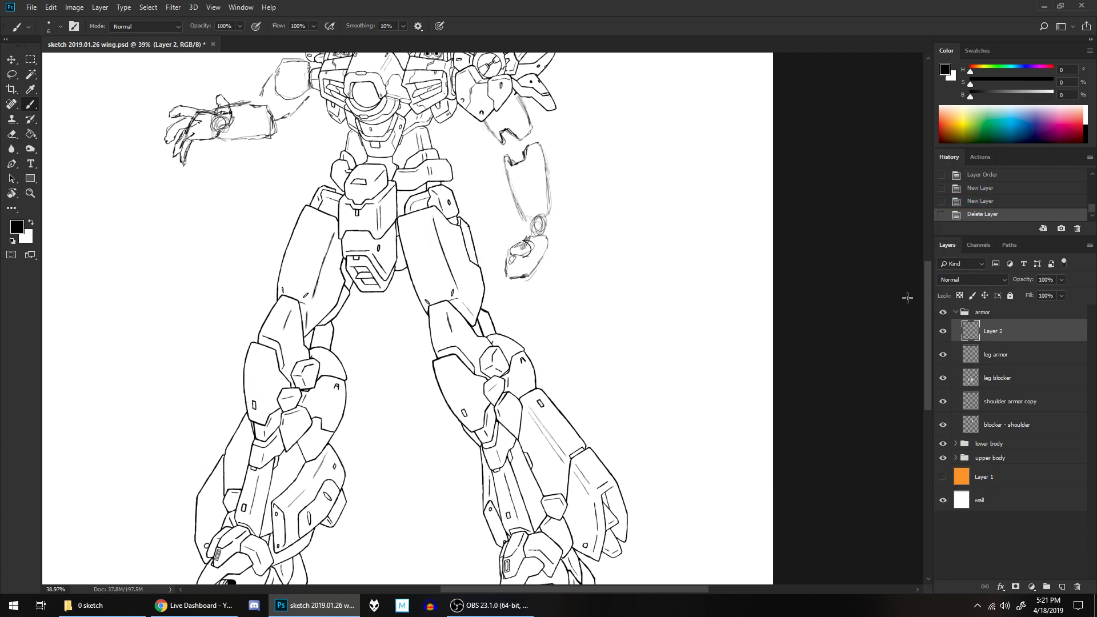
- Rename the new layer at the top of the armor group front skirt
double_click(992, 332)
text(front skirt)
key(Return)
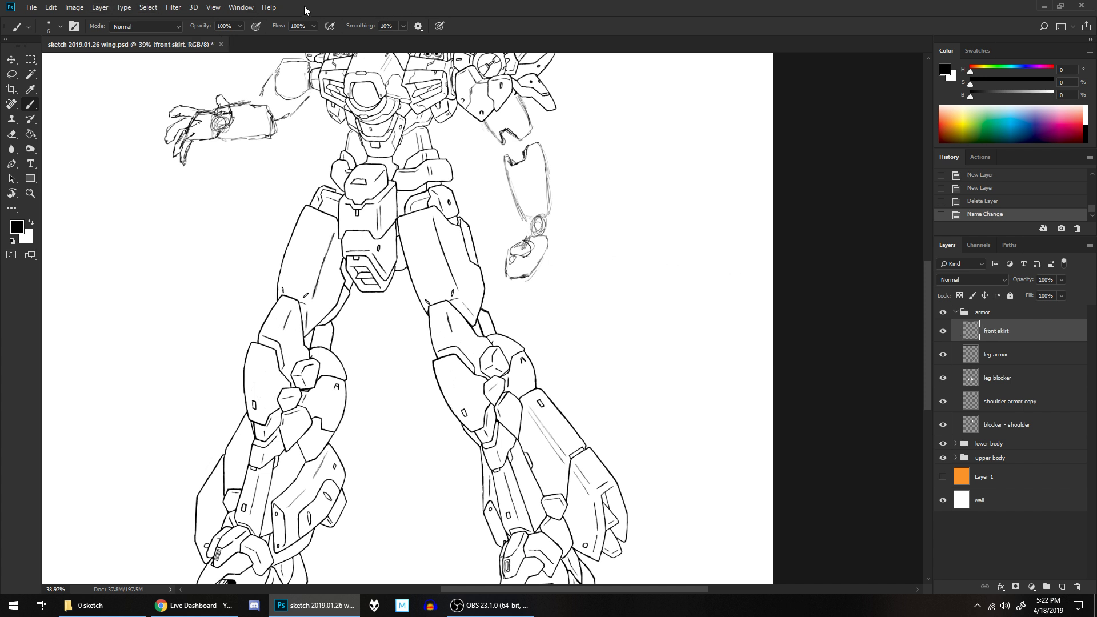
- Switch the display to Full Screen Mode With Menu Bar
click(213, 8)
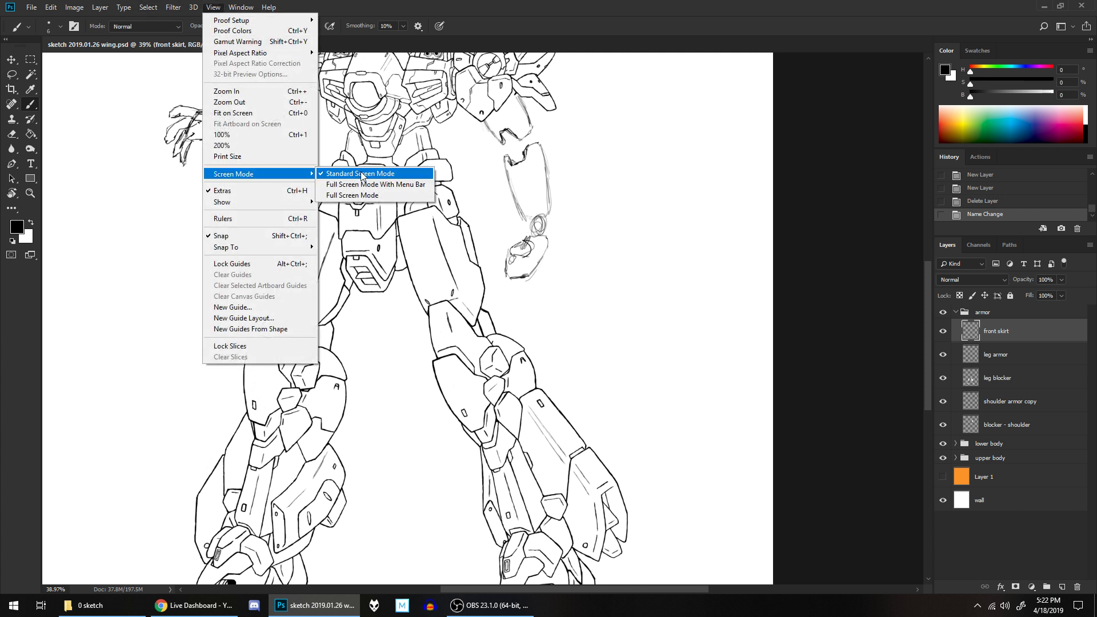
mouse_move(299, 178)
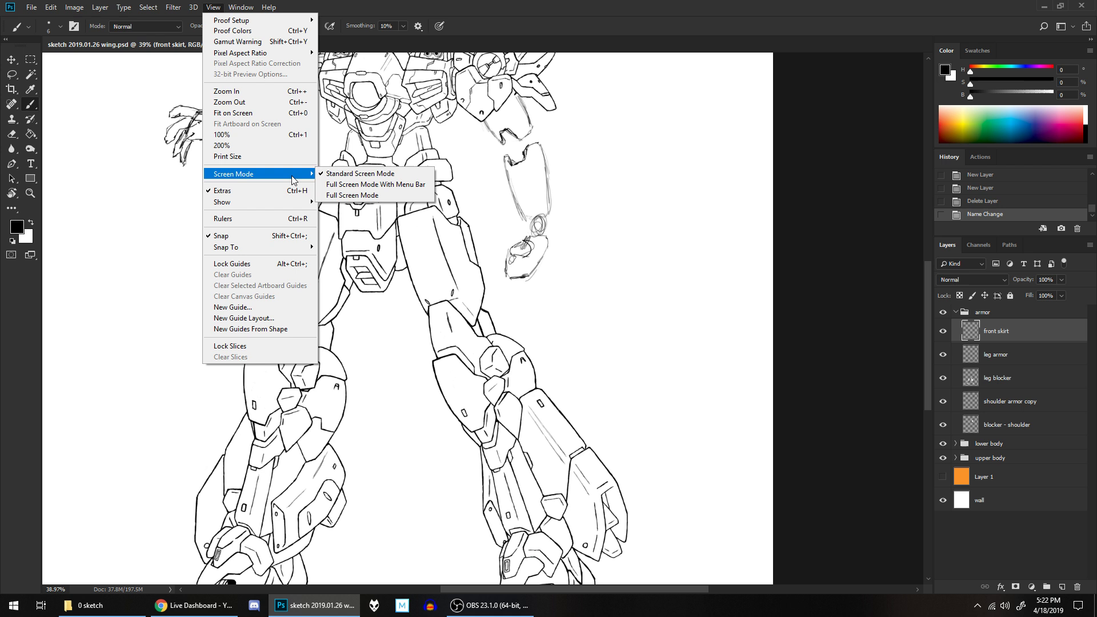
click(342, 185)
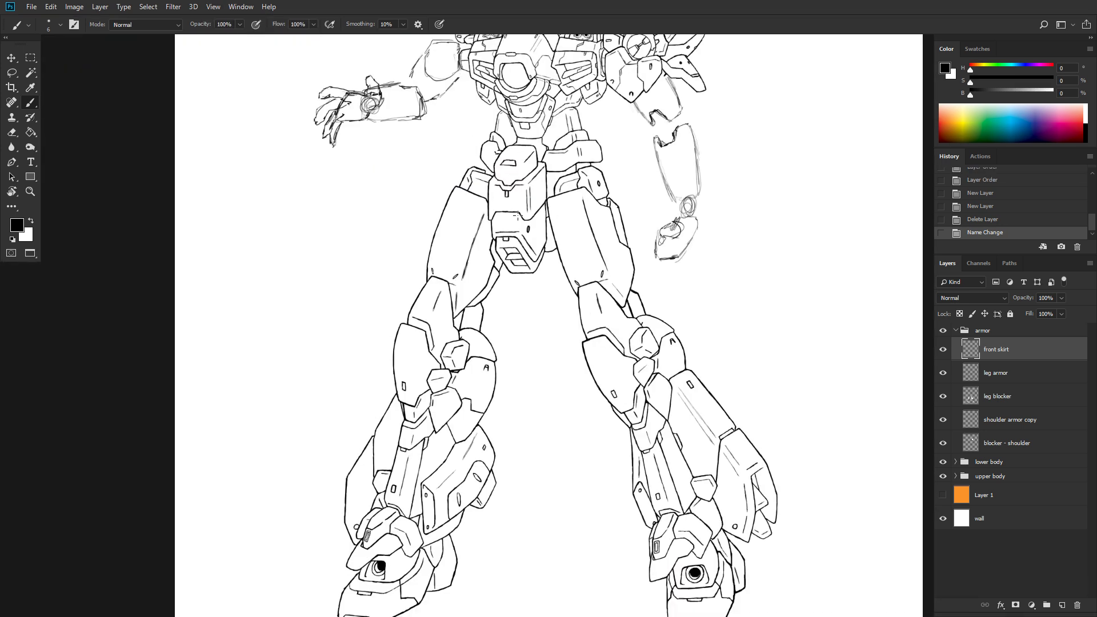
- Draw a loose zigzag brush stroke on the front skirt layer from the pelvis across the thigh to the lowered hand
scroll(621, 247, up, 3)
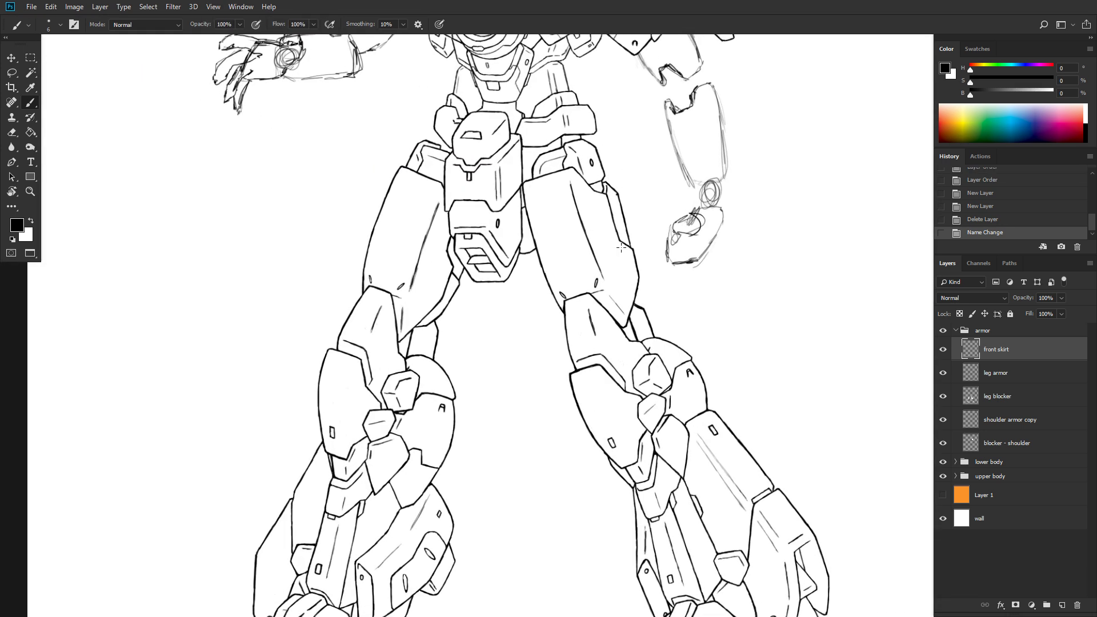
scroll(621, 248, up, 2)
drag(651, 183, 617, 215)
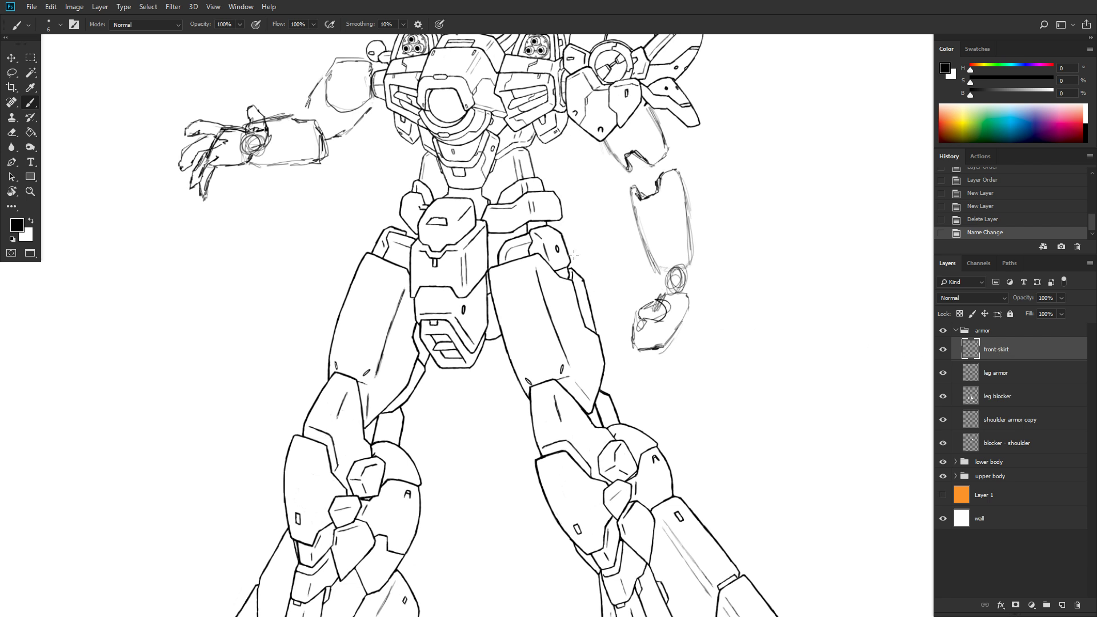
scroll(566, 223, down, 1)
scroll(566, 224, down, 1)
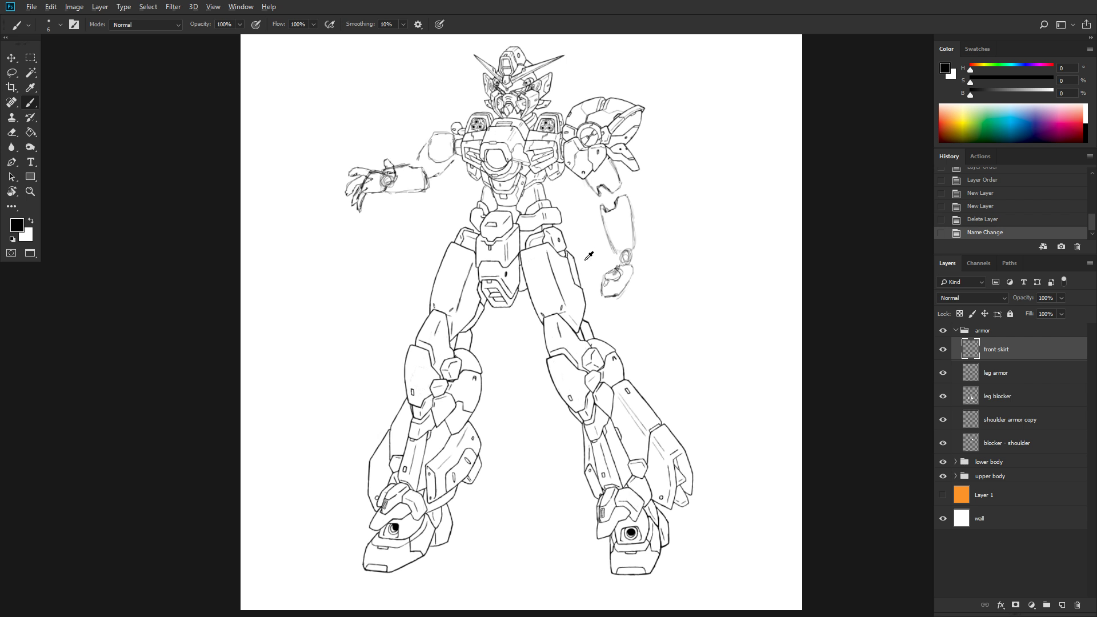
scroll(584, 260, up, 1)
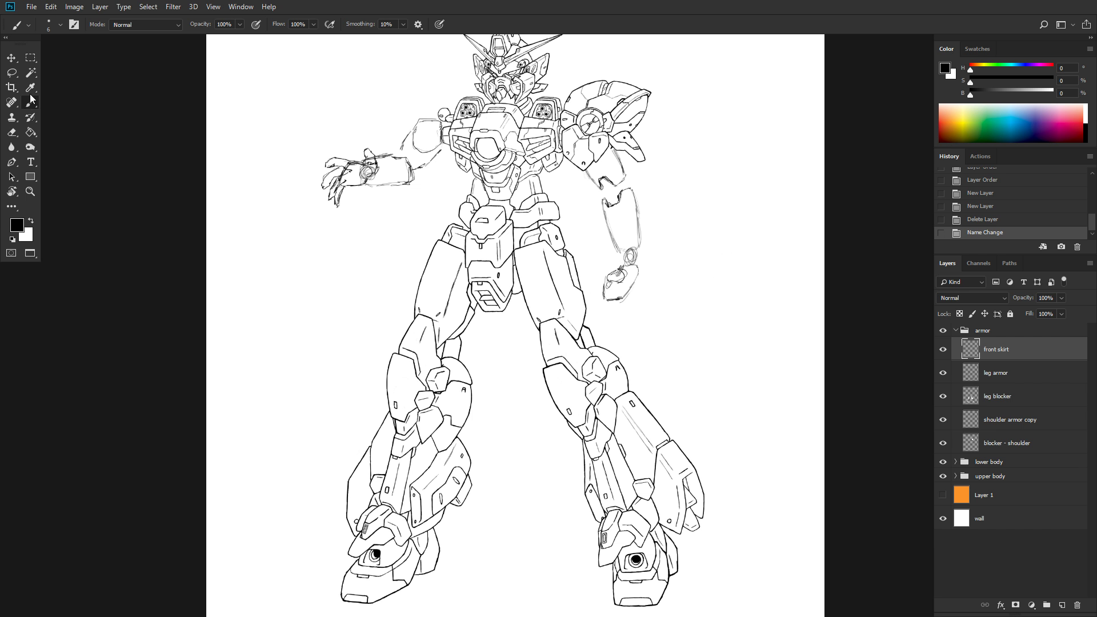
mouse_move(483, 286)
mouse_down()
mouse_move(531, 269)
mouse_move(626, 305)
mouse_up()
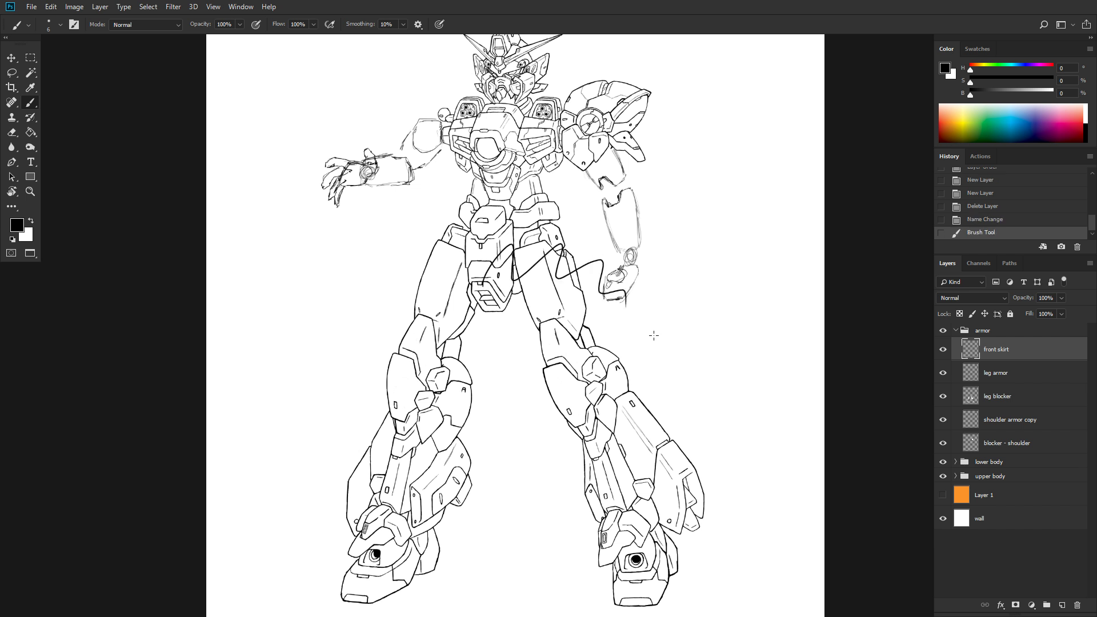
- Undo the zigzag brush stroke and the stray eraser stroke on the front skirt layer
click(996, 222)
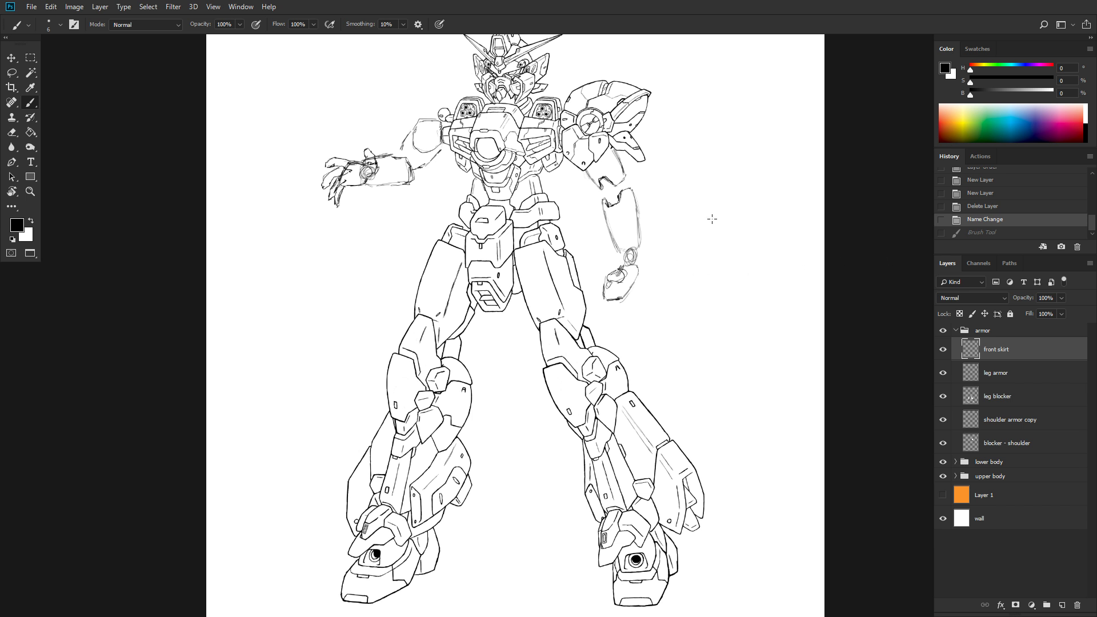
key(z)
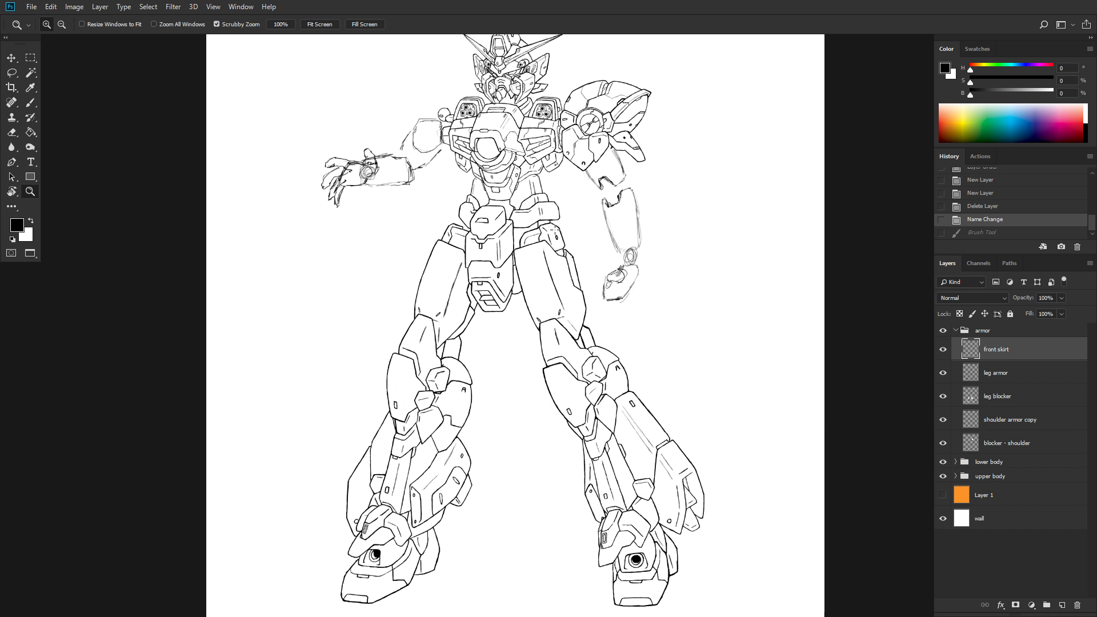
drag(557, 231, 593, 226)
key(b)
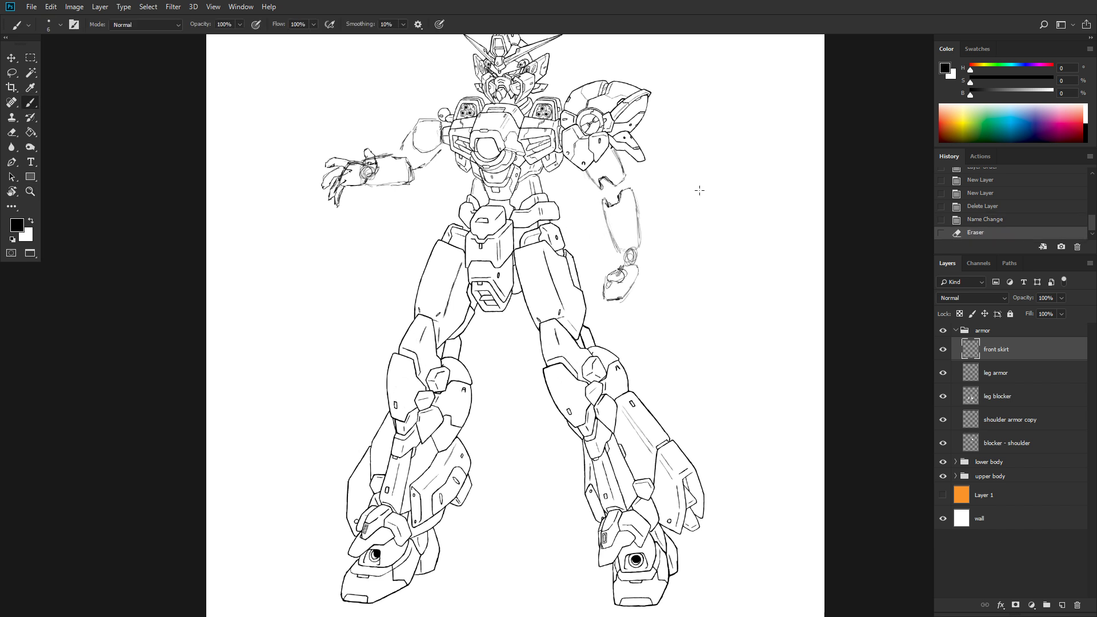
key(ctrl+z)
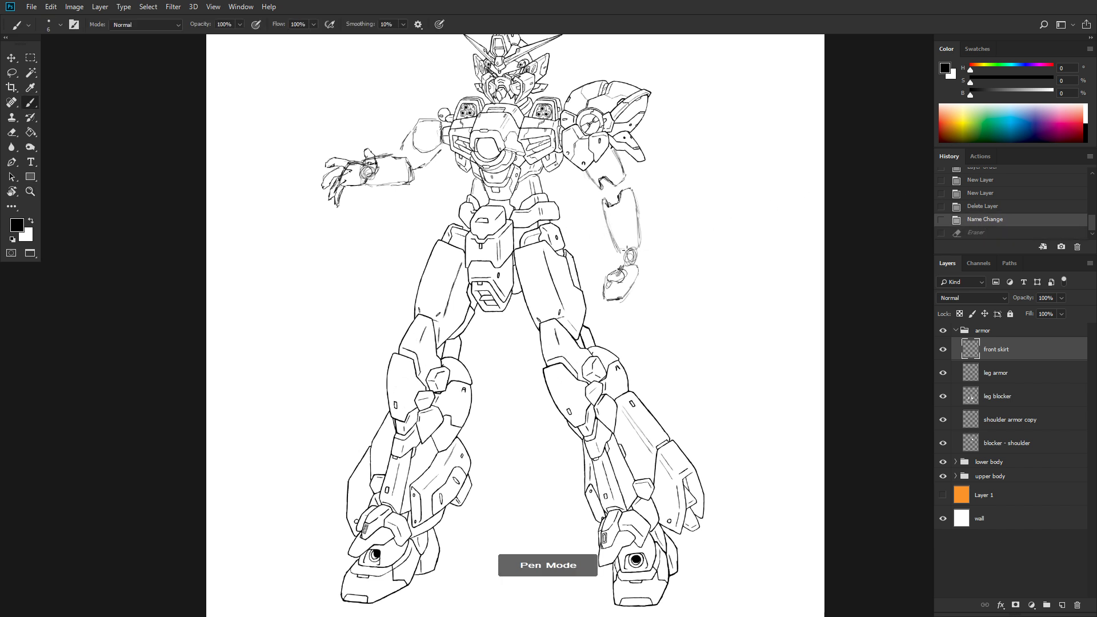
- Draw a small bold bolt circle with the brush on the hip block beside the pelvis
key(z)
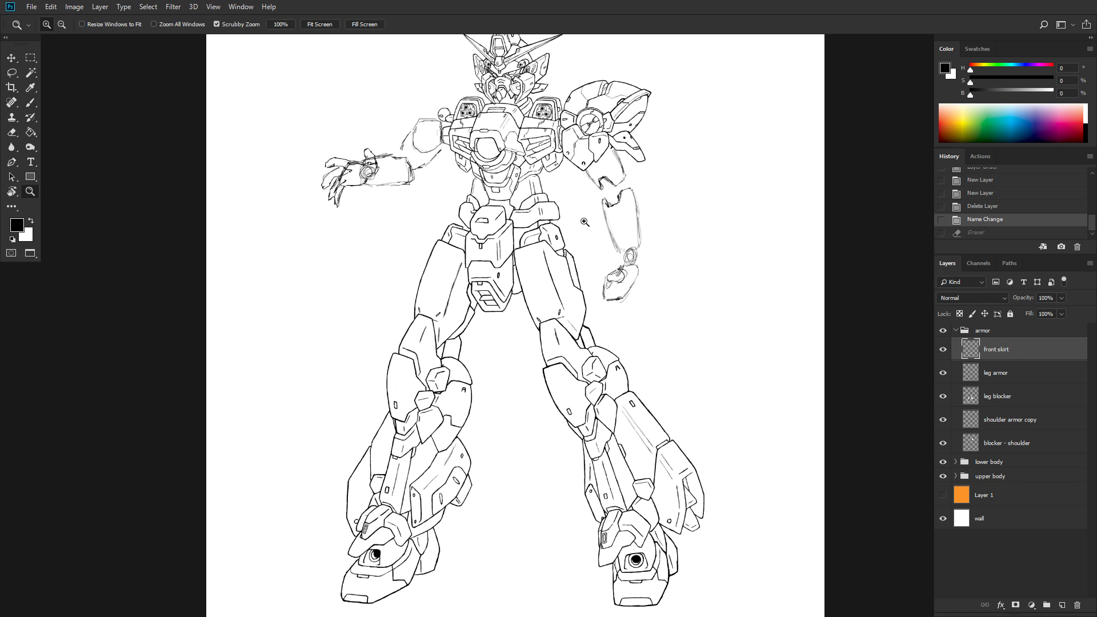
drag(583, 221, 619, 223)
alt+click(646, 223)
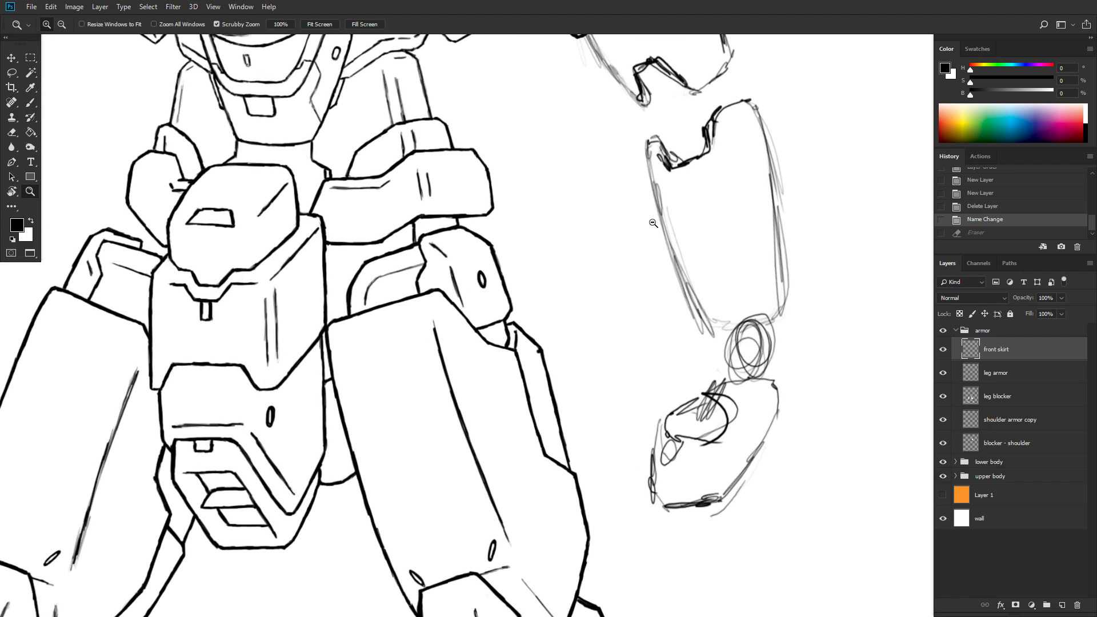
click(629, 226)
drag(630, 226, 626, 225)
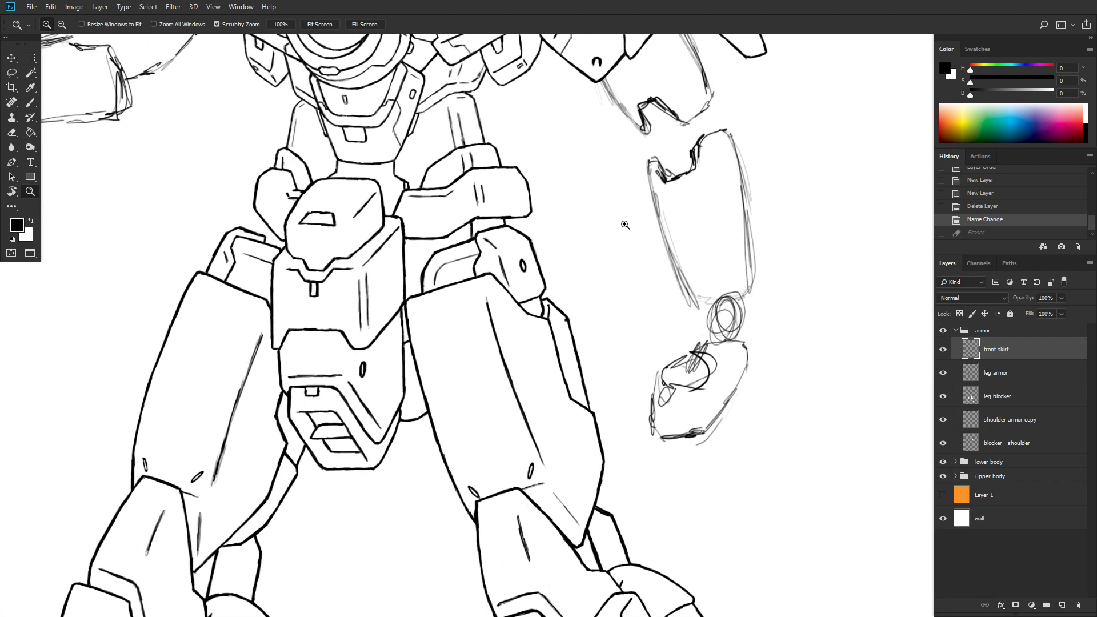
key(b)
drag(591, 271, 606, 214)
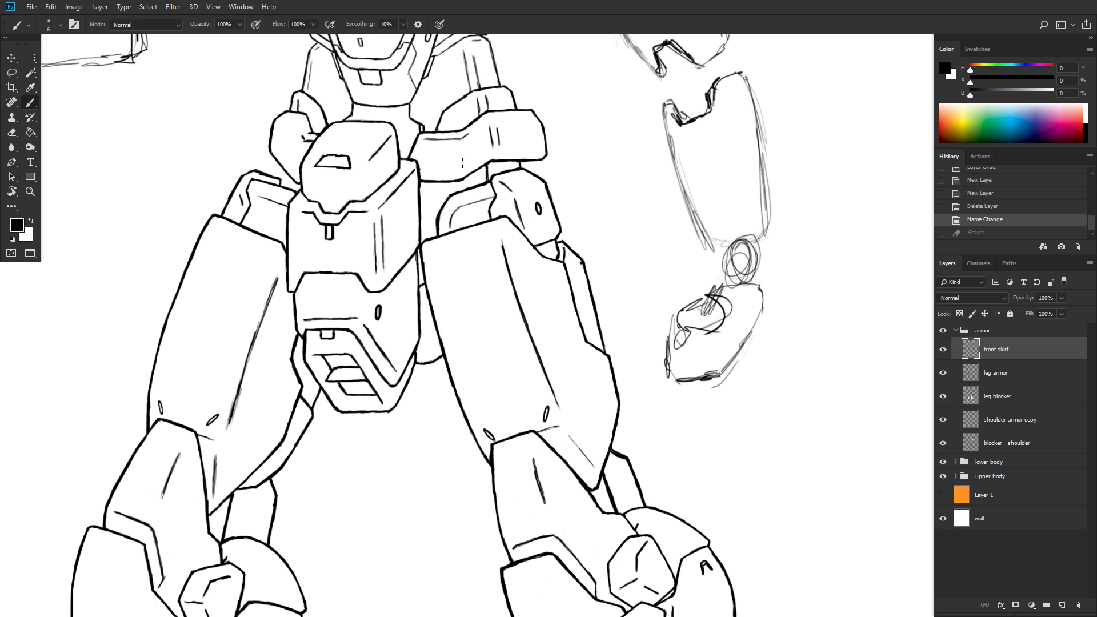
drag(462, 163, 460, 160)
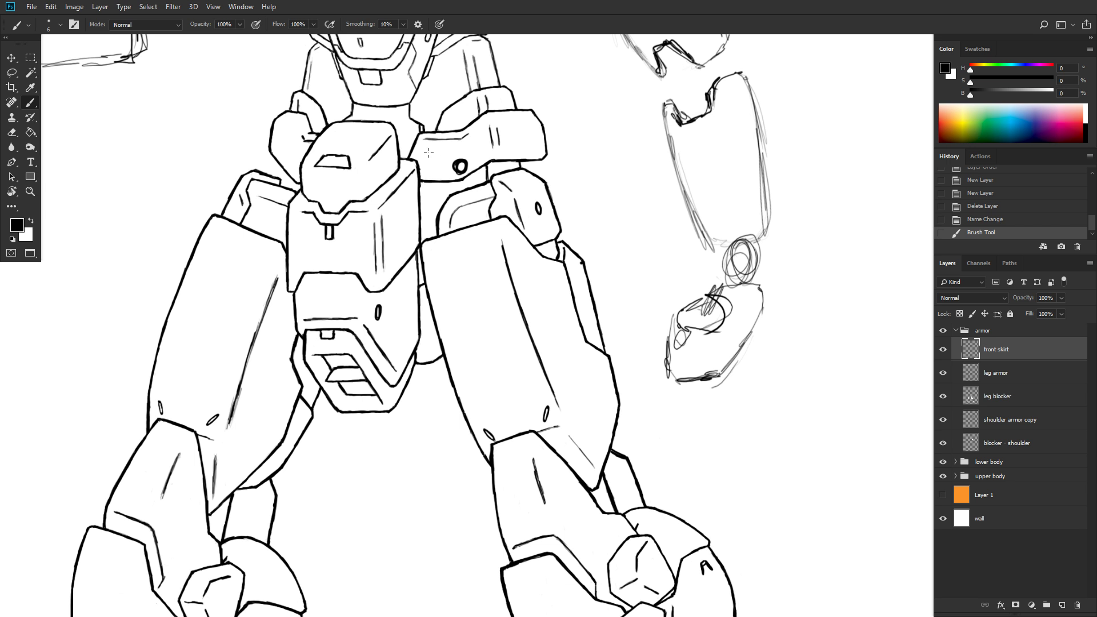
- Sketch the front skirt's slanted upper corner, top edge around the bolt circle, and long vertical inner edge beside the crotch
mouse_move(433, 146)
mouse_down()
mouse_move(396, 198)
mouse_move(410, 165)
mouse_move(397, 199)
mouse_up()
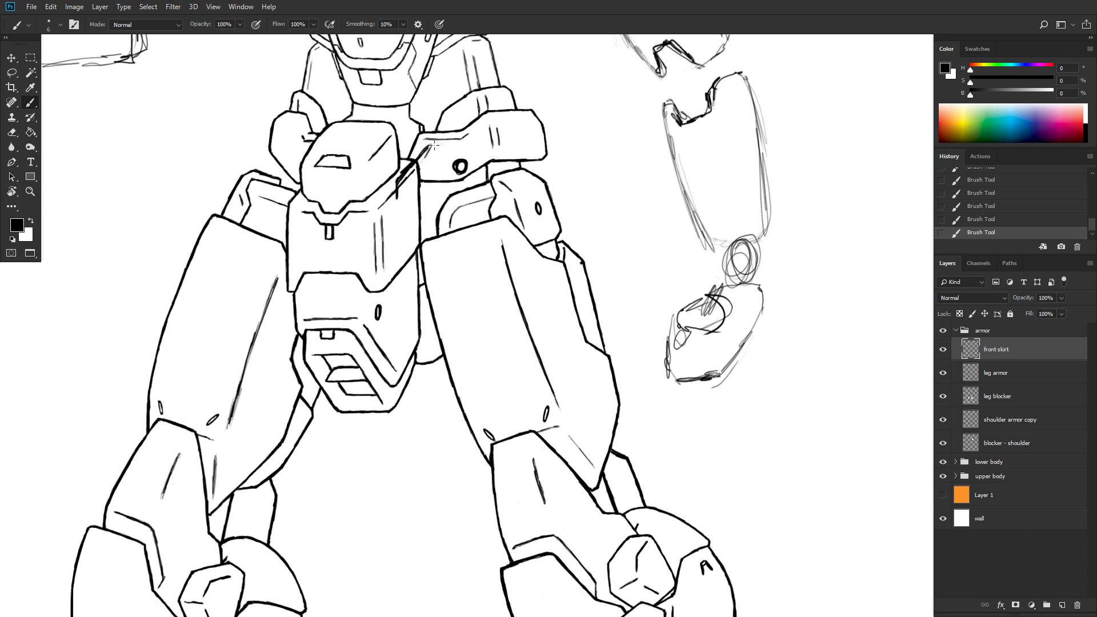
mouse_move(434, 144)
mouse_down()
mouse_move(494, 129)
mouse_move(478, 137)
mouse_move(498, 150)
mouse_up()
drag(419, 181, 415, 275)
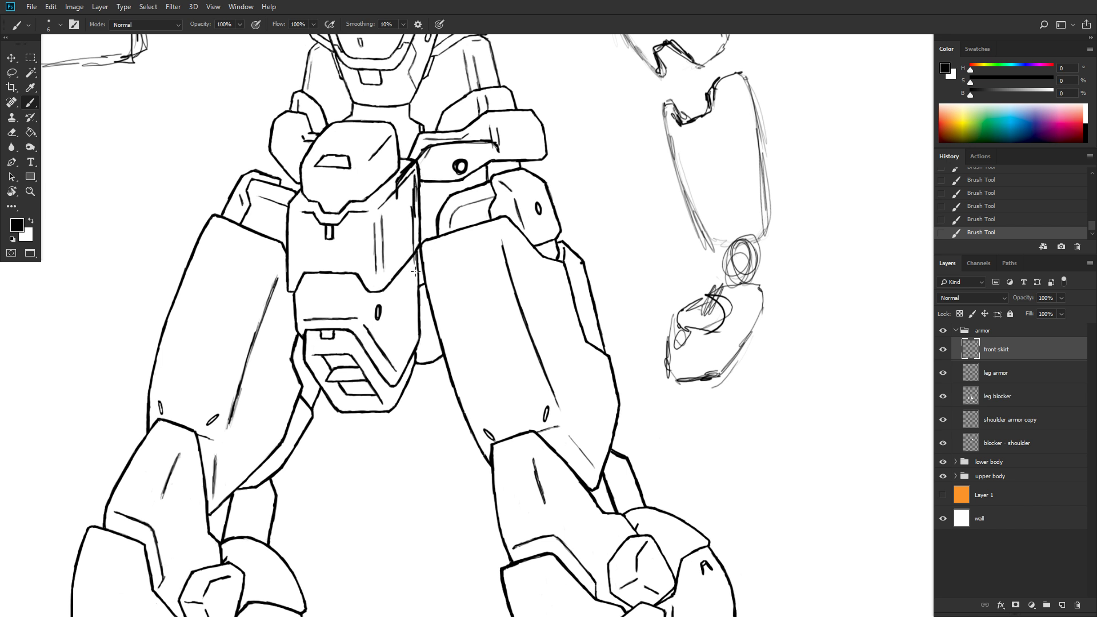
drag(413, 212, 413, 274)
drag(411, 177, 414, 288)
mouse_move(414, 179)
mouse_down()
mouse_move(424, 152)
mouse_move(418, 159)
mouse_up()
drag(414, 288, 417, 394)
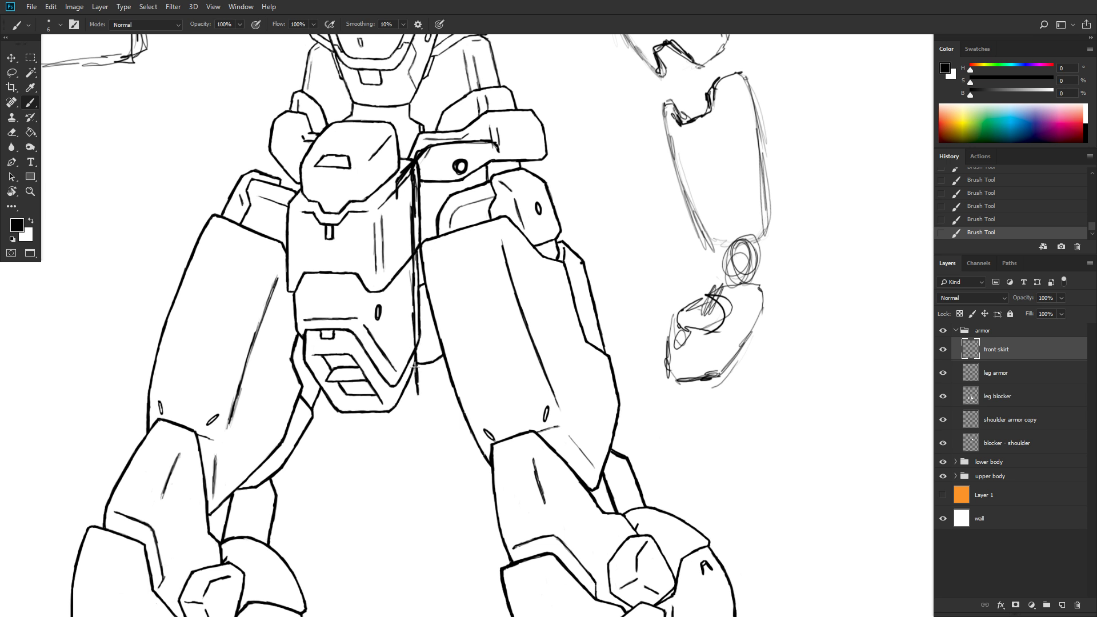
- Draw the skirt panel's pointed lower end over the thigh and its outer edge up to the waist
mouse_move(415, 365)
mouse_down()
mouse_move(419, 413)
mouse_move(445, 435)
mouse_up()
mouse_move(418, 404)
mouse_down()
mouse_move(449, 445)
mouse_move(455, 429)
mouse_move(443, 413)
mouse_move(422, 416)
mouse_move(443, 435)
mouse_move(420, 410)
mouse_move(449, 437)
mouse_up()
mouse_move(459, 430)
mouse_down()
mouse_move(449, 436)
mouse_move(531, 348)
mouse_up()
mouse_move(494, 143)
mouse_down()
mouse_move(503, 198)
mouse_move(524, 188)
mouse_move(492, 204)
mouse_move(507, 205)
mouse_move(532, 351)
mouse_move(524, 294)
mouse_up()
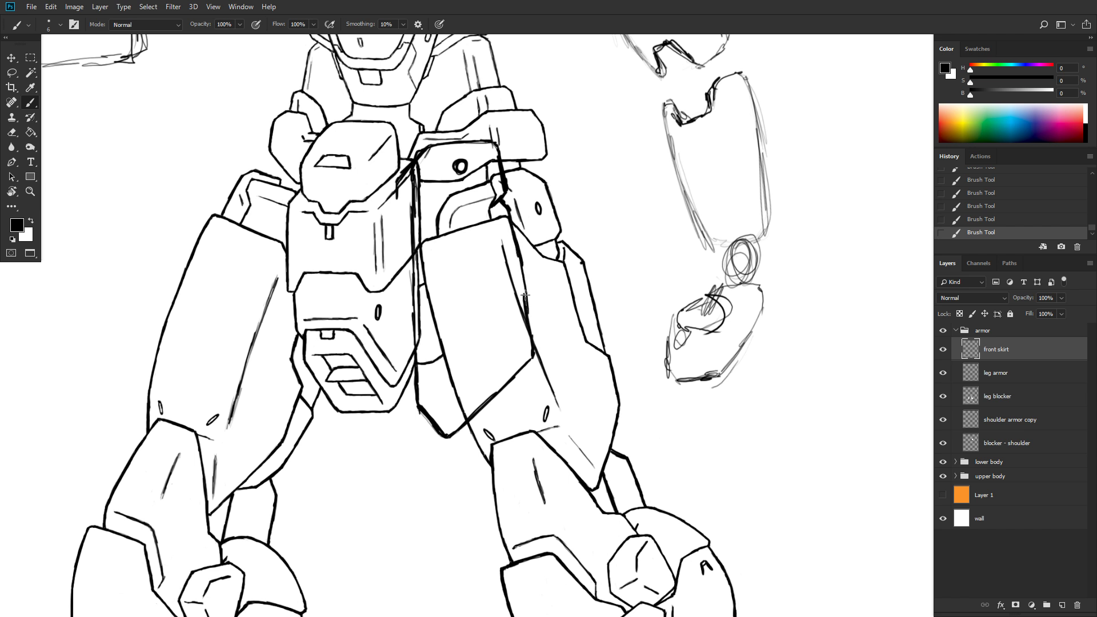
drag(514, 240, 534, 353)
drag(522, 276, 533, 351)
drag(529, 312, 532, 353)
- Add the skirt's inner side thickness and the seam that separates its upper plate from the long lower panel
drag(397, 178, 401, 198)
drag(400, 188, 399, 241)
drag(399, 205, 400, 231)
mouse_move(398, 219)
mouse_down()
mouse_move(462, 223)
mouse_move(493, 204)
mouse_move(457, 211)
mouse_up()
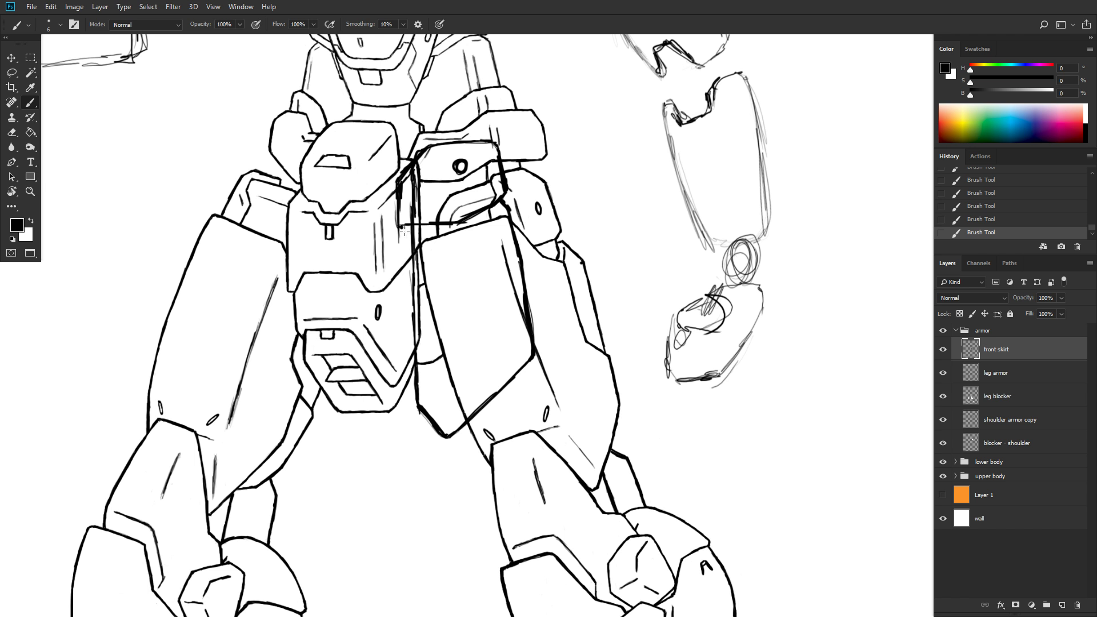
drag(404, 232, 406, 274)
mouse_move(405, 227)
mouse_down()
mouse_move(406, 377)
mouse_move(404, 311)
mouse_up()
drag(407, 370, 420, 406)
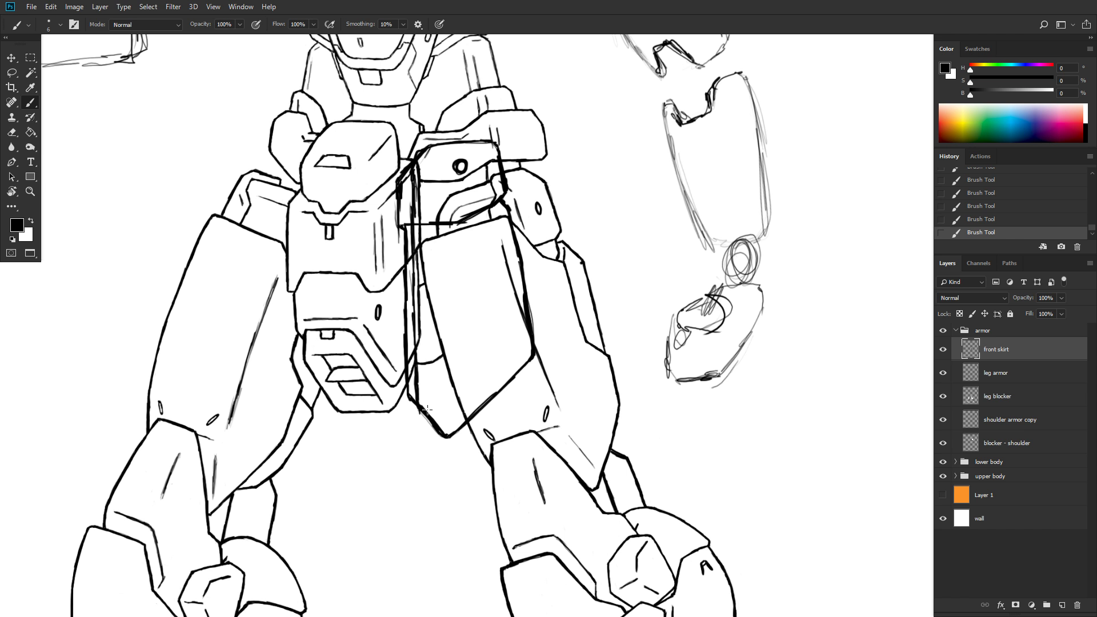
- Add a new layer between front skirt and leg armor and name it lower blocker
click(1024, 370)
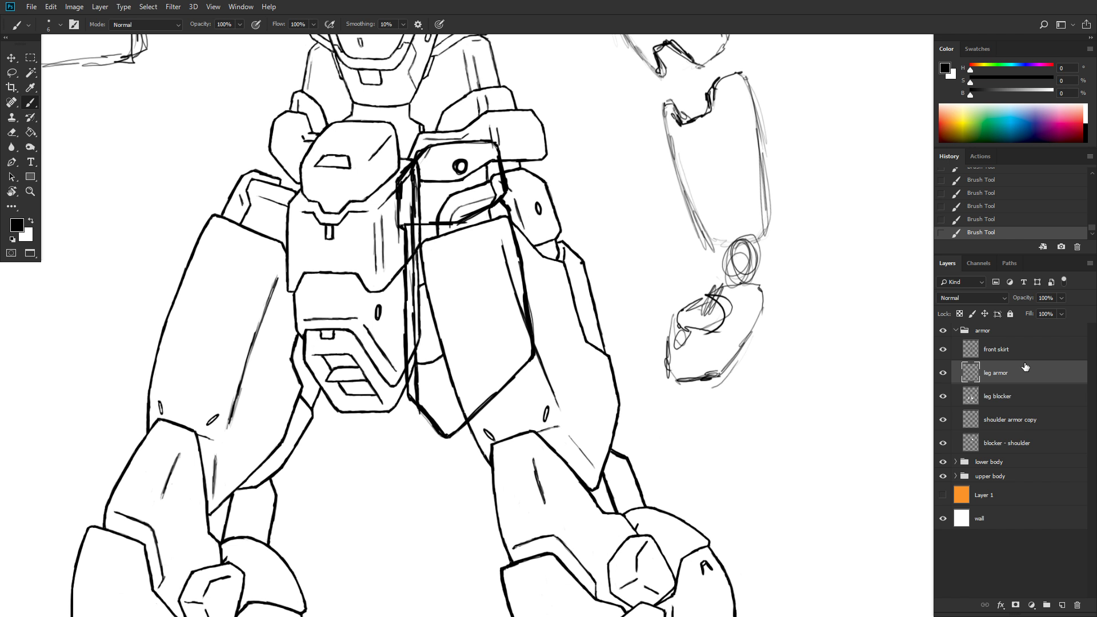
click(1061, 604)
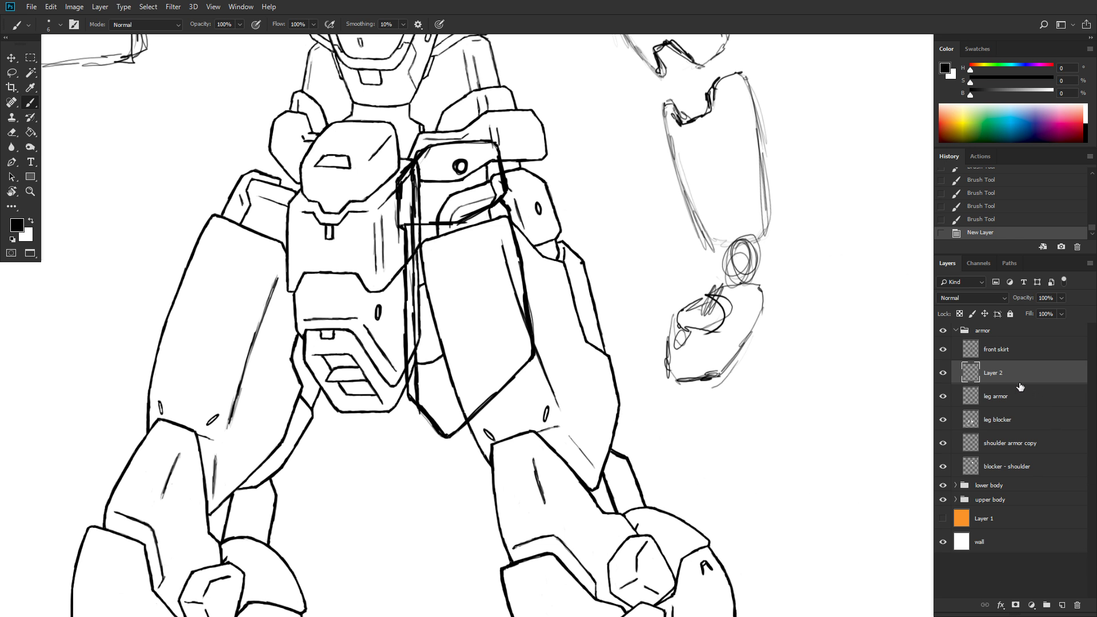
double_click(992, 373)
text(lower blocker)
key(Return)
- Paint white inside the skirt outline on the lower blocker layer to hide the thigh, pelvis and hip lines behind it
alt+click(619, 228)
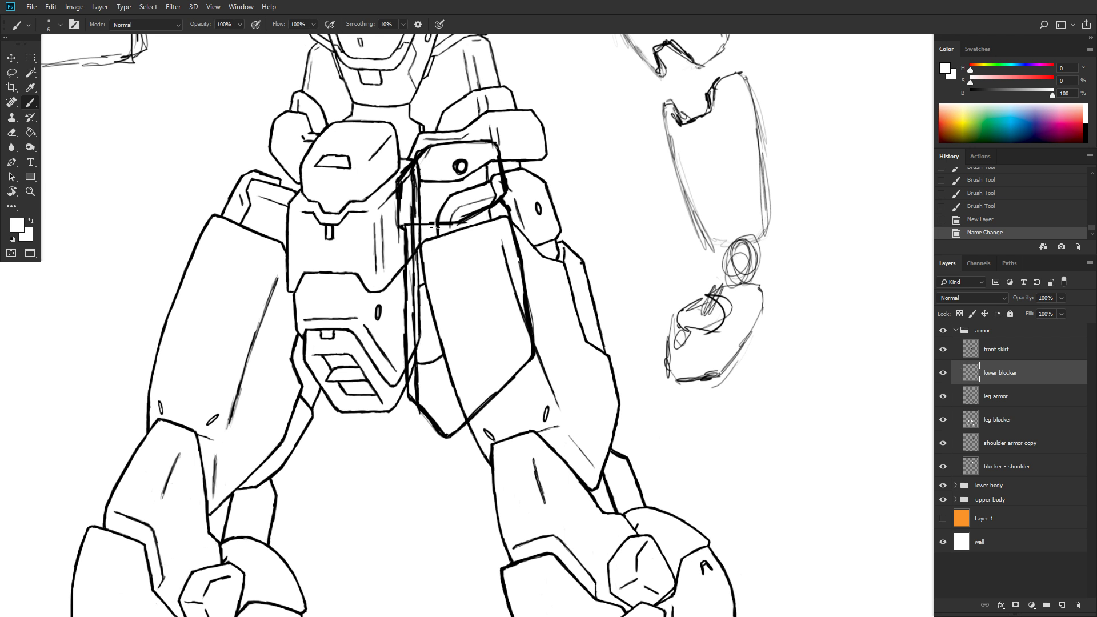
drag(405, 224, 409, 230)
mouse_move(415, 239)
mouse_down()
mouse_move(459, 408)
mouse_move(472, 337)
mouse_move(468, 414)
mouse_up()
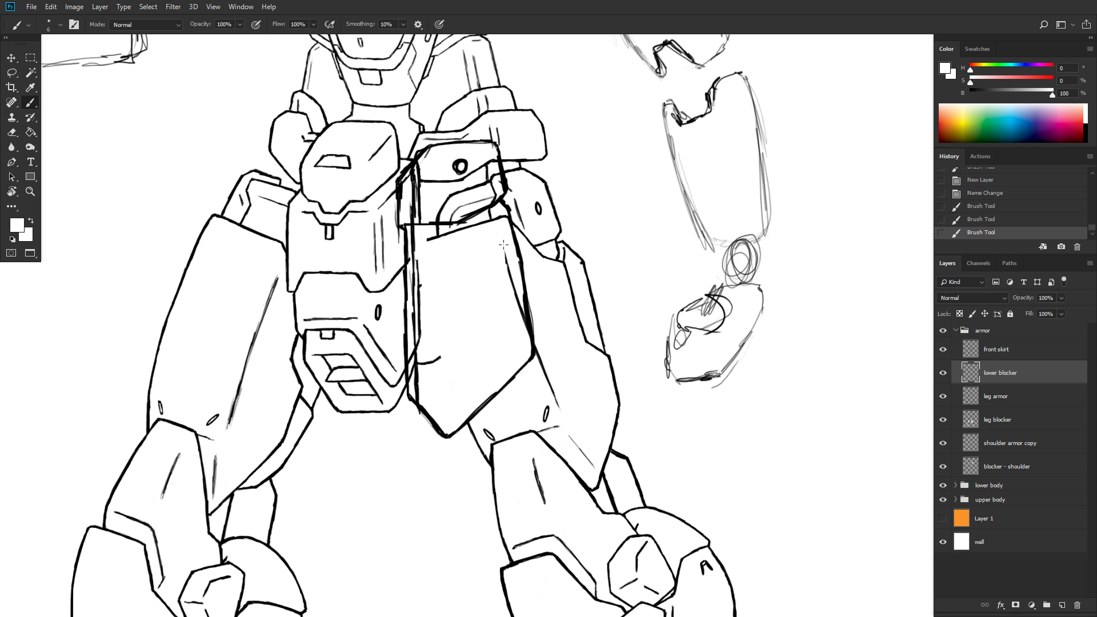
drag(511, 276, 530, 338)
mouse_move(443, 226)
mouse_down()
mouse_move(433, 234)
mouse_move(454, 195)
mouse_move(488, 182)
mouse_move(450, 197)
mouse_move(459, 198)
mouse_up()
mouse_move(453, 217)
mouse_down()
mouse_move(478, 207)
mouse_move(489, 183)
mouse_move(492, 221)
mouse_move(499, 198)
mouse_move(459, 229)
mouse_move(495, 218)
mouse_up()
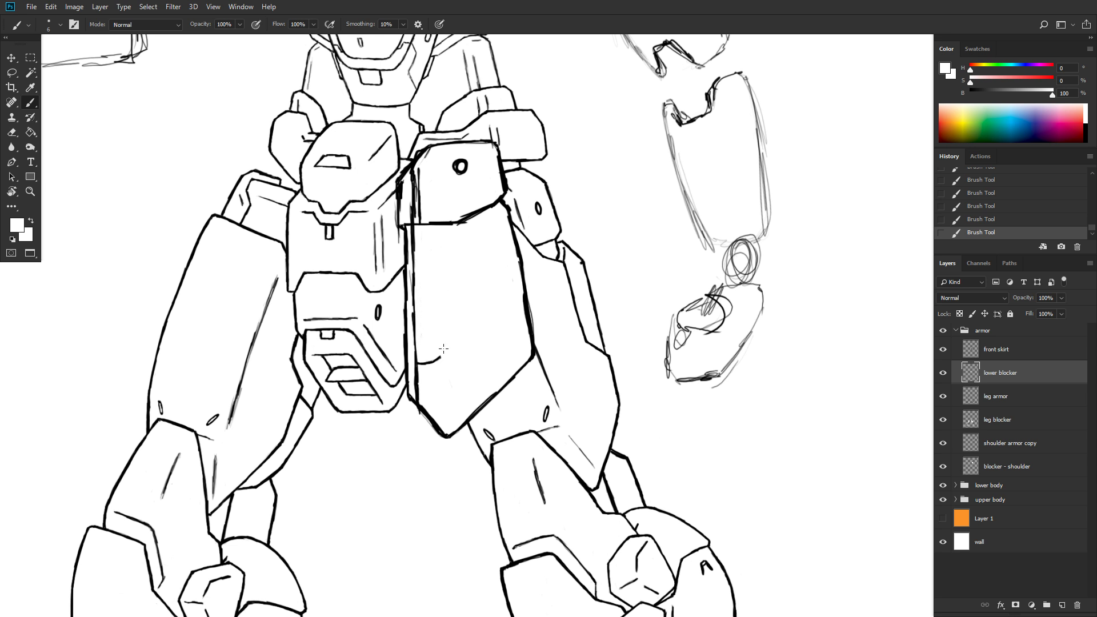
drag(432, 358, 417, 366)
scroll(530, 234, down, 5)
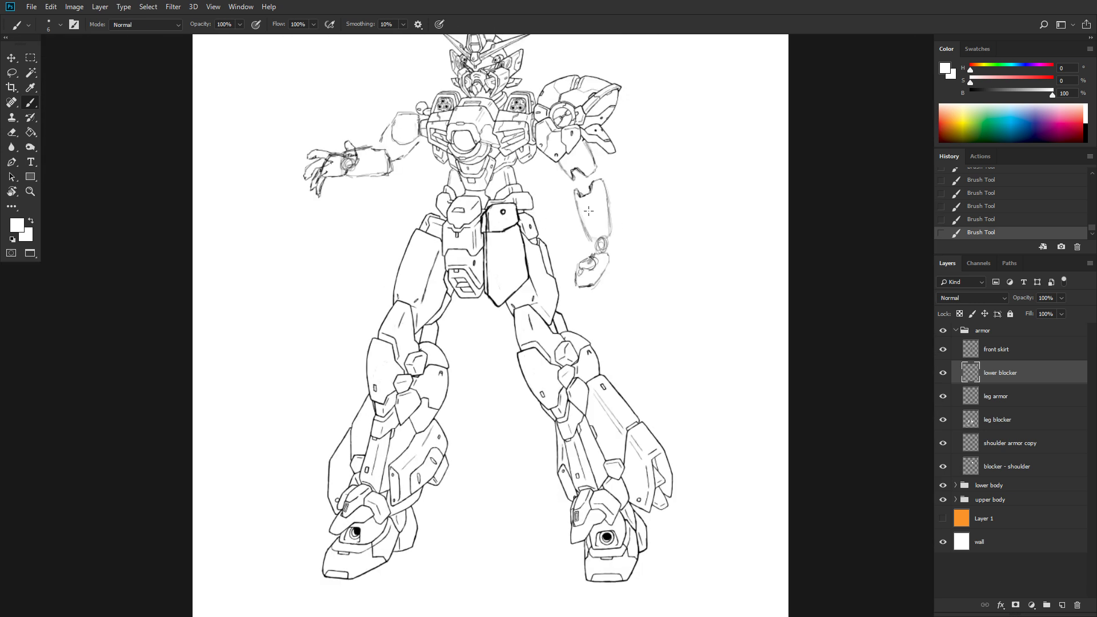
scroll(586, 225, up, 2)
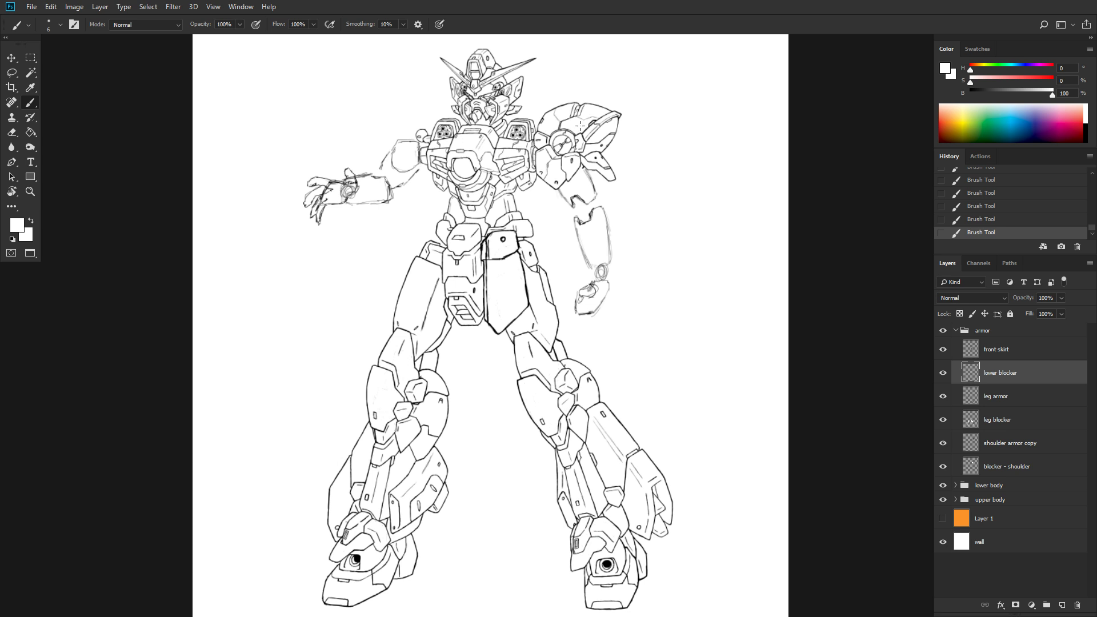
- Open the reference image scan0085ripple.jpg from 2007-04 (Apr), photowork, wing hy custom, and examine its waist and skirt armor
key(super)
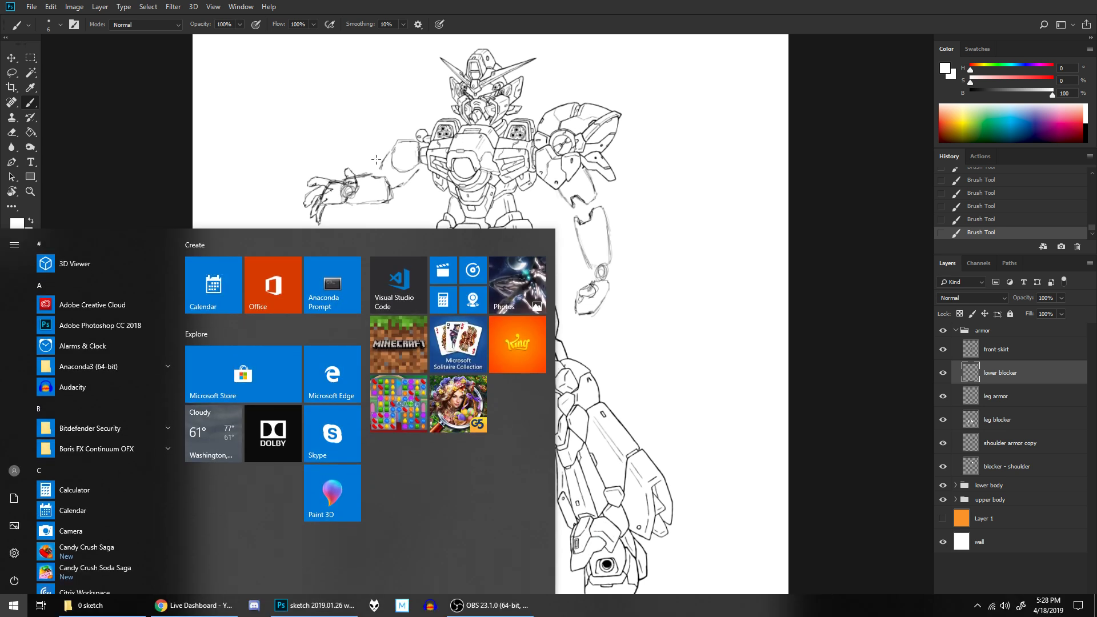
click(94, 606)
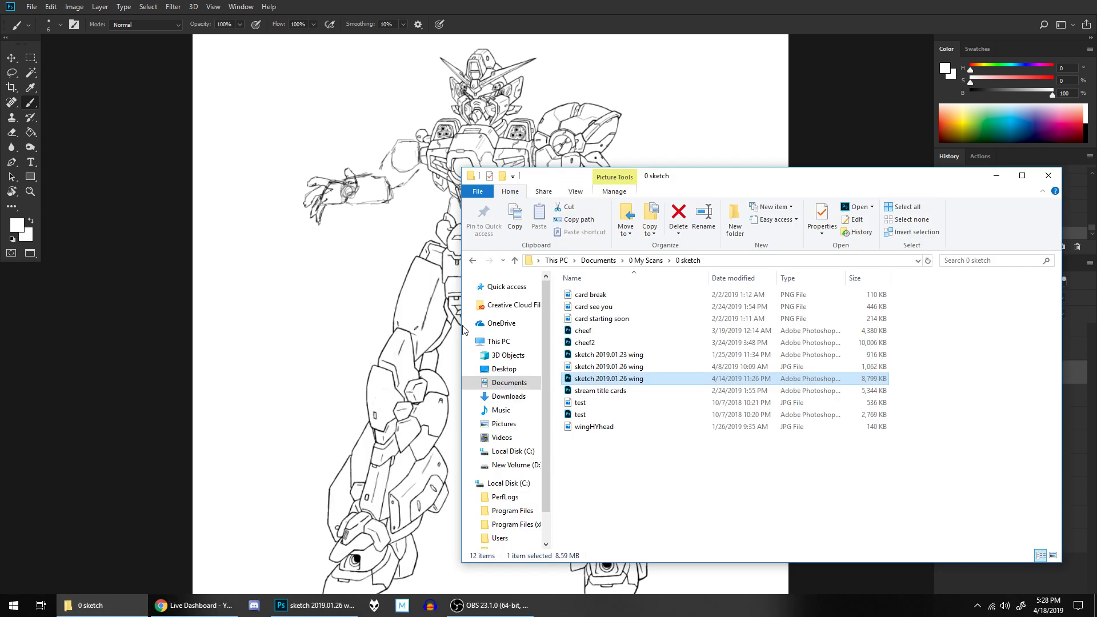
click(648, 261)
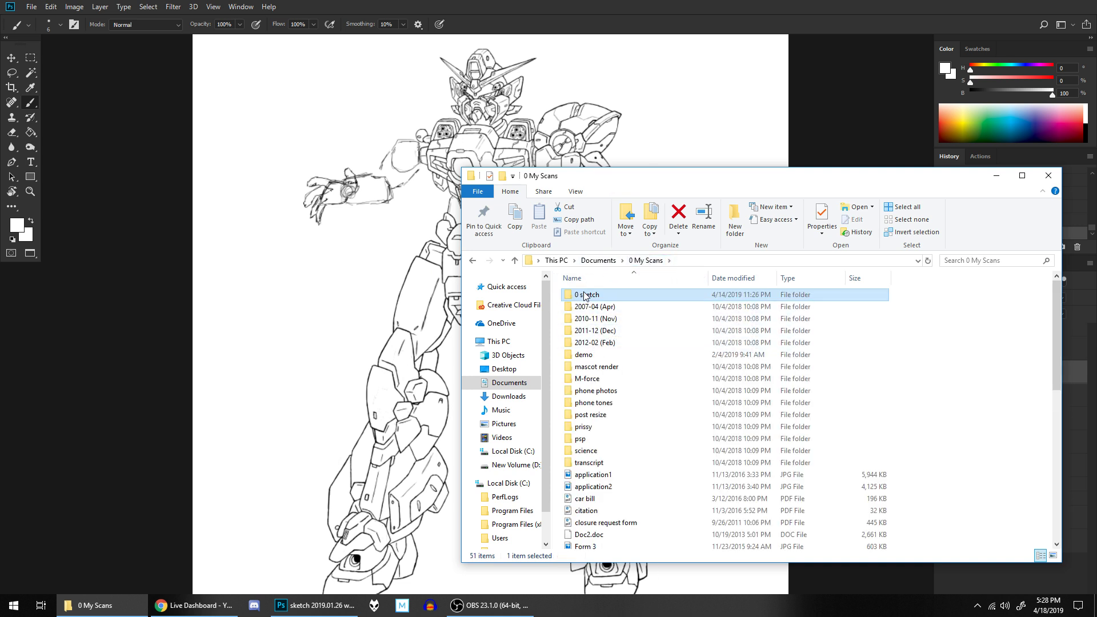
double_click(592, 296)
key(alt+Left)
double_click(594, 308)
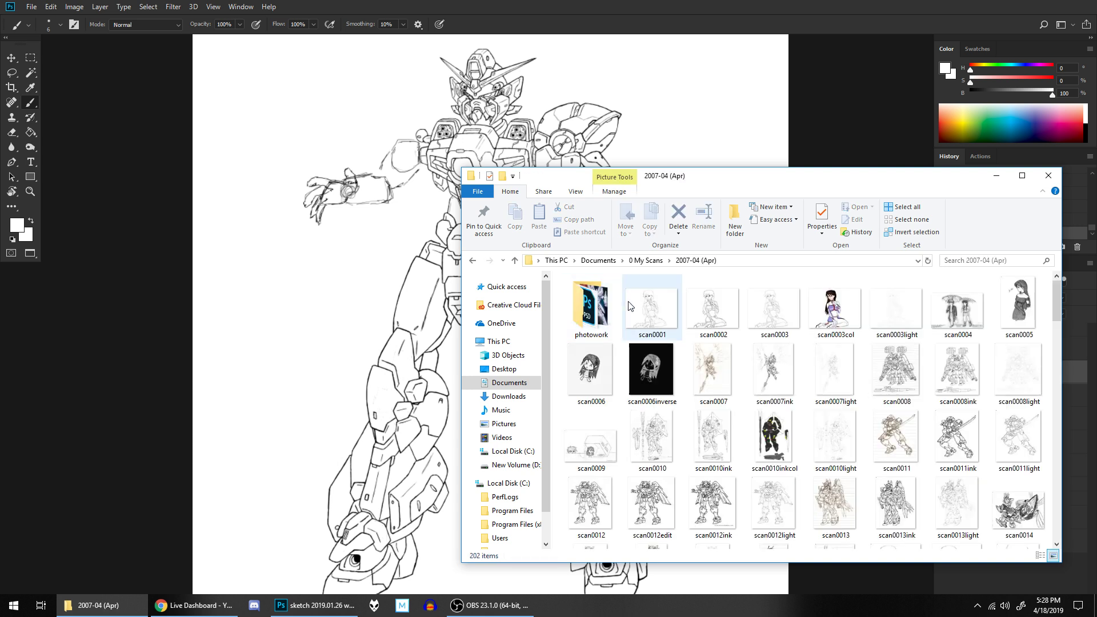
double_click(591, 300)
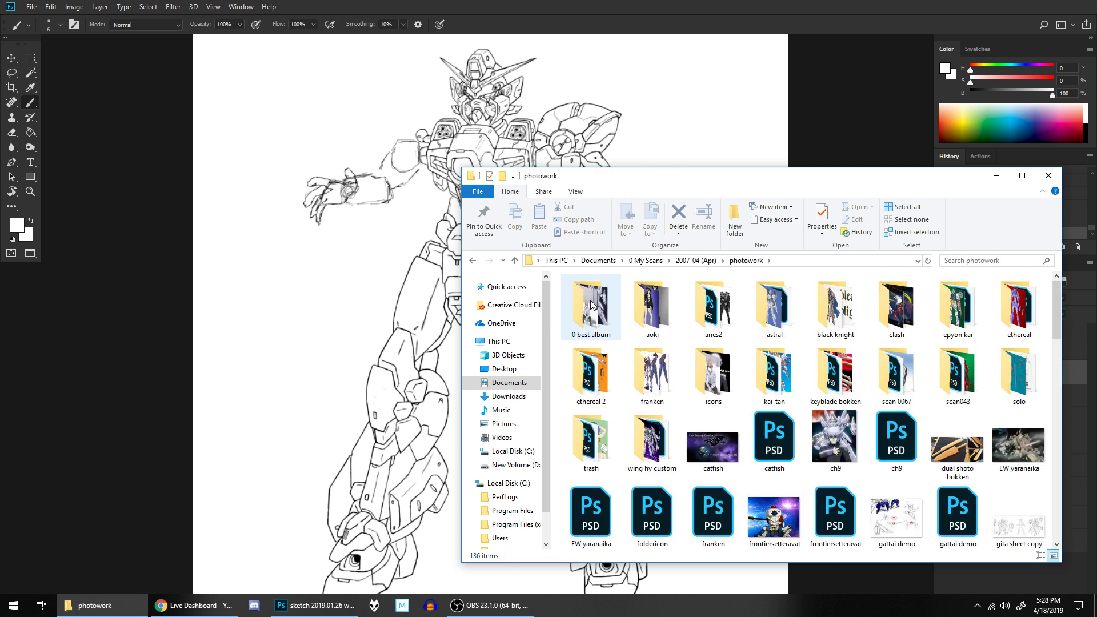
double_click(652, 440)
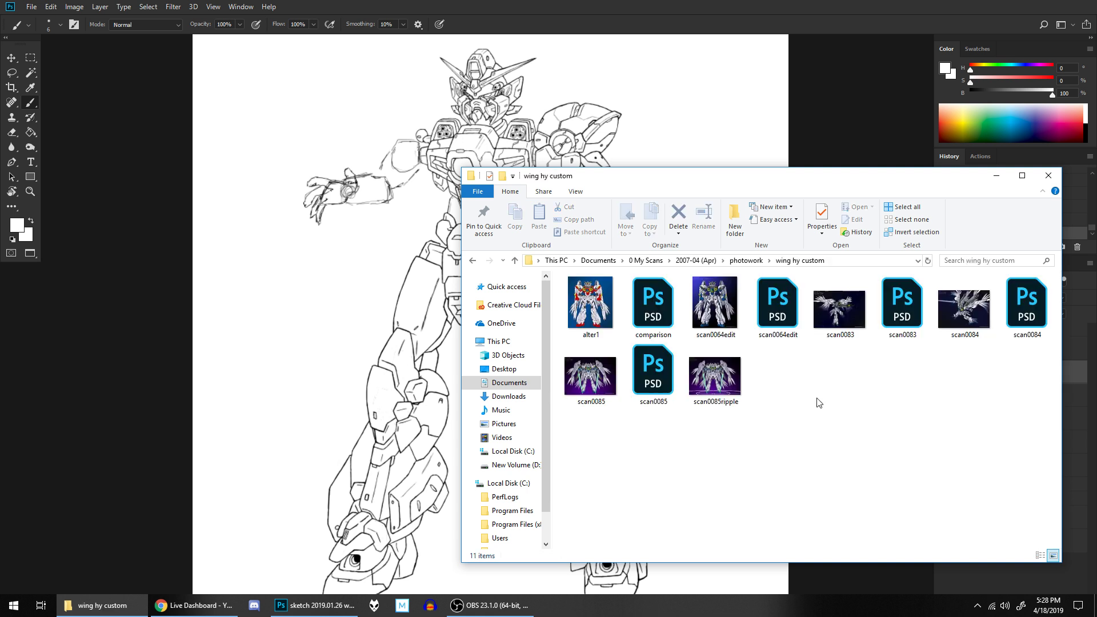
double_click(719, 377)
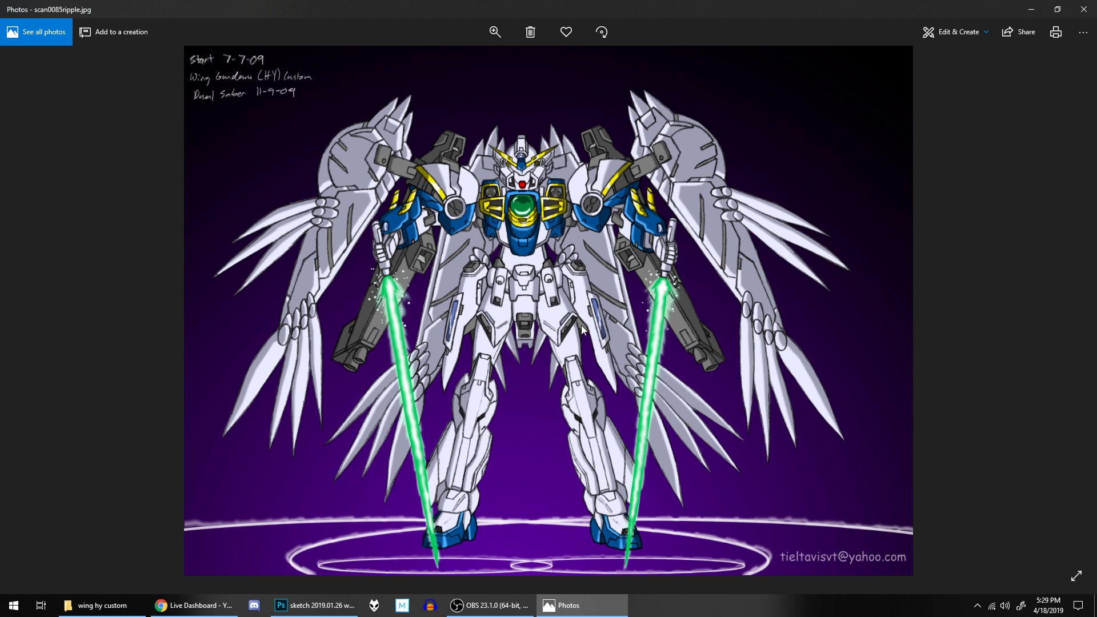
scroll(540, 304, up, 2)
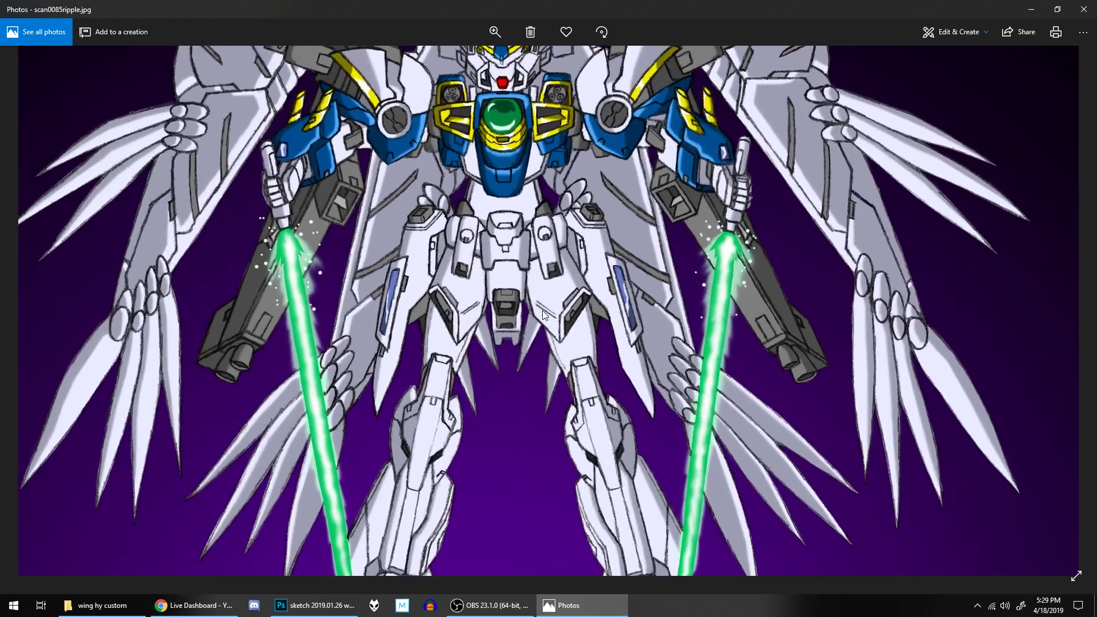
scroll(542, 310, up, 3)
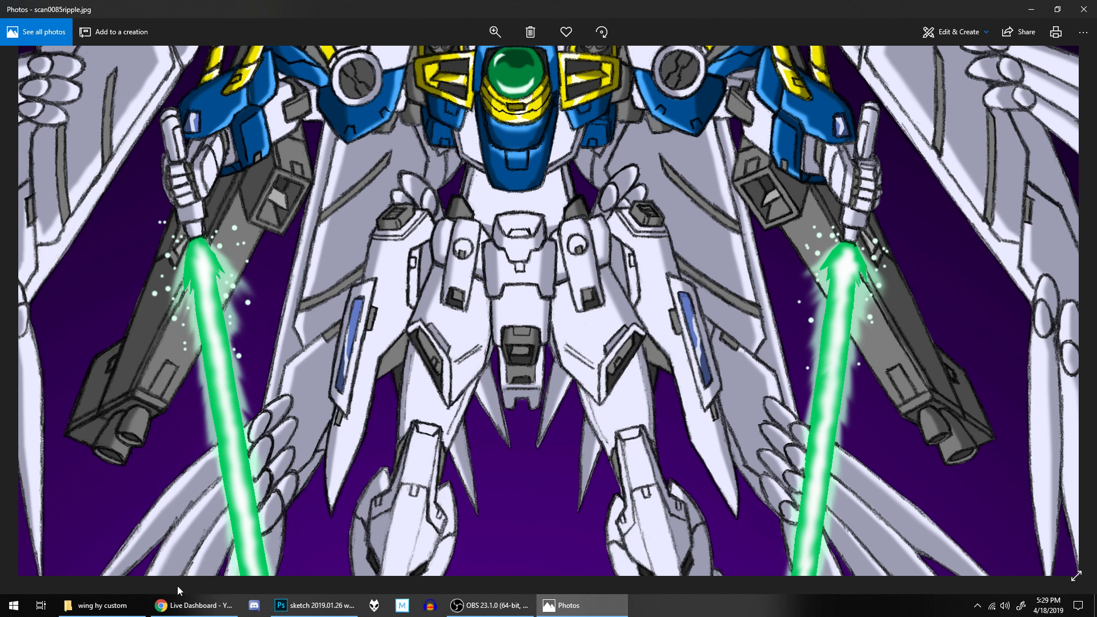
- Switch back to the mech sketch in Photoshop and examine the front skirt panel up close
click(314, 606)
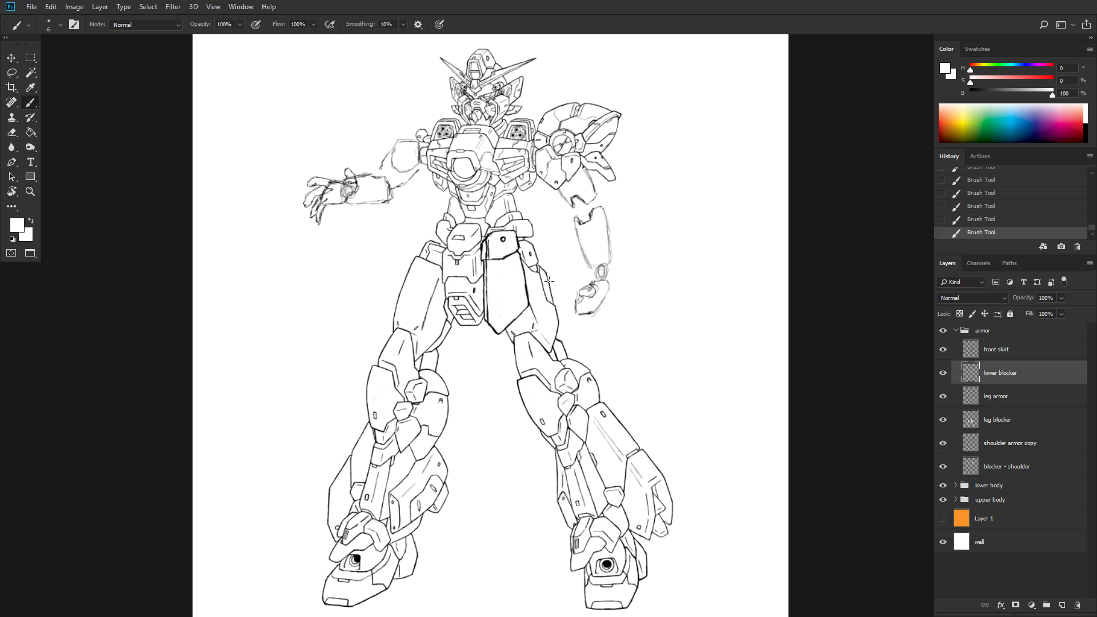
scroll(549, 280, up, 4)
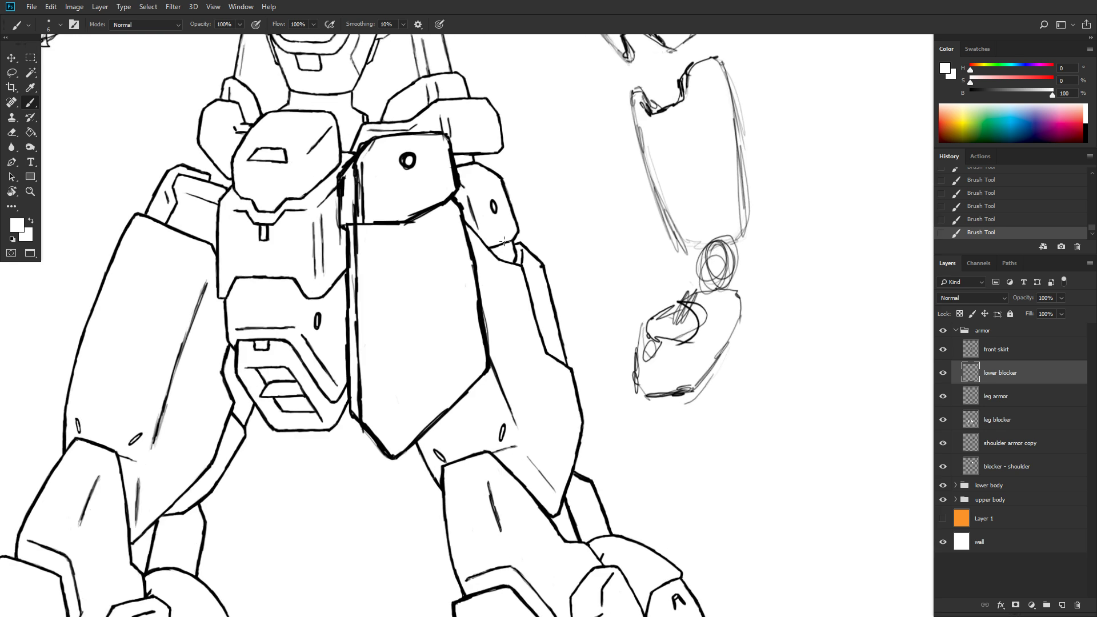
scroll(584, 292, down, 3)
scroll(599, 253, up, 1)
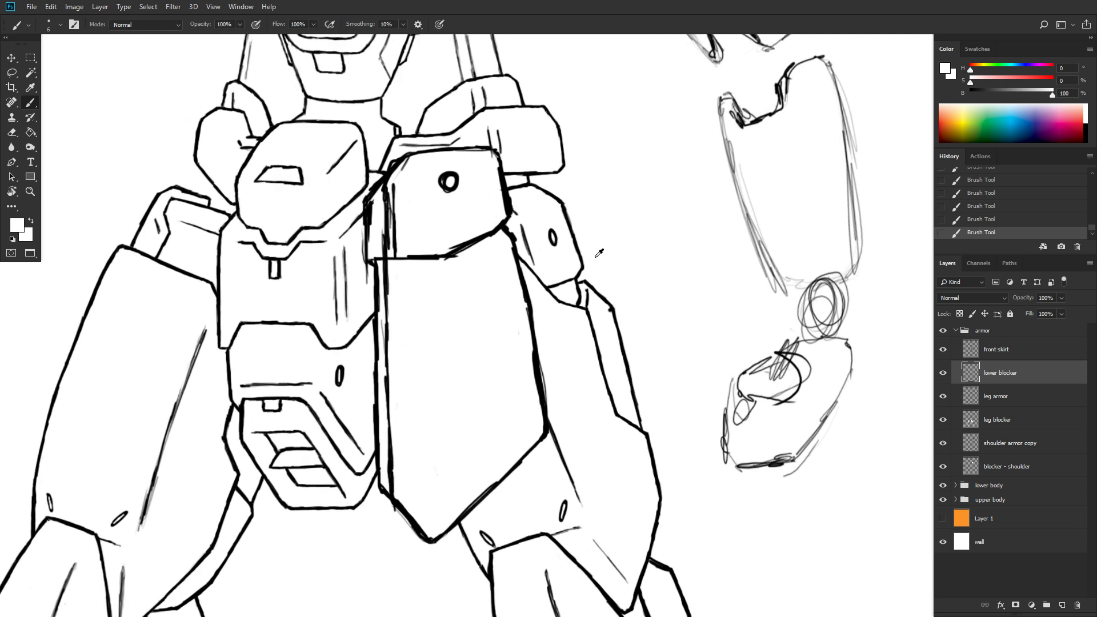
scroll(597, 254, down, 1)
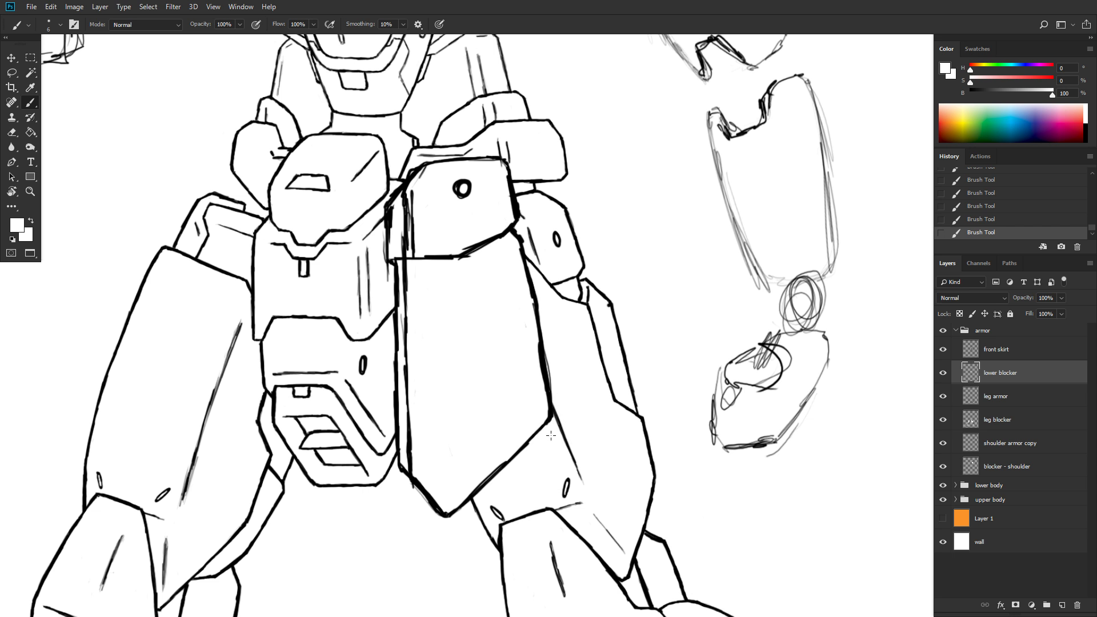
- On the front skirt layer, draw a second black outline below the skirt's pointed lower edge
click(1015, 351)
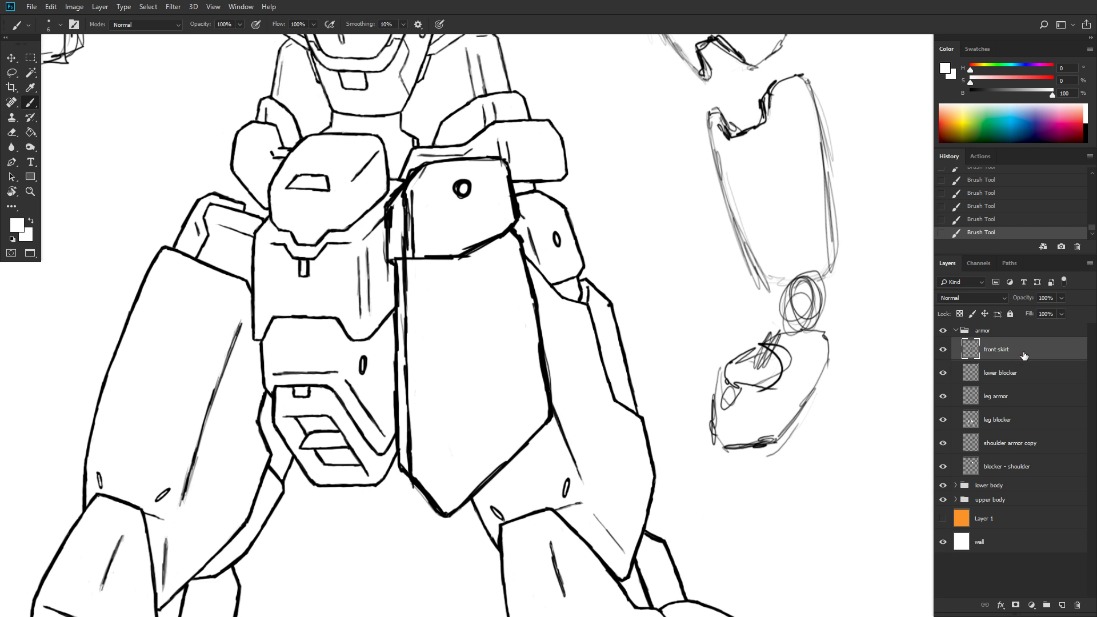
click(13, 239)
drag(426, 499, 451, 523)
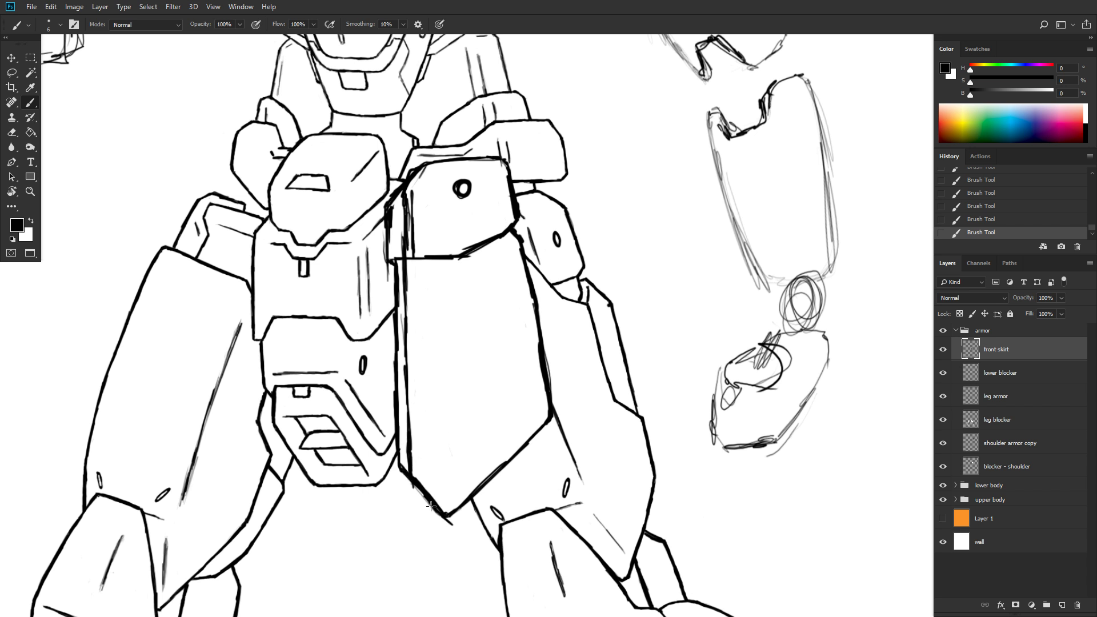
mouse_move(401, 466)
mouse_down()
mouse_move(407, 413)
mouse_move(399, 477)
mouse_move(404, 490)
mouse_move(395, 441)
mouse_move(417, 504)
mouse_move(407, 495)
mouse_move(452, 539)
mouse_up()
drag(406, 495, 455, 541)
drag(455, 538, 510, 487)
drag(476, 519, 568, 411)
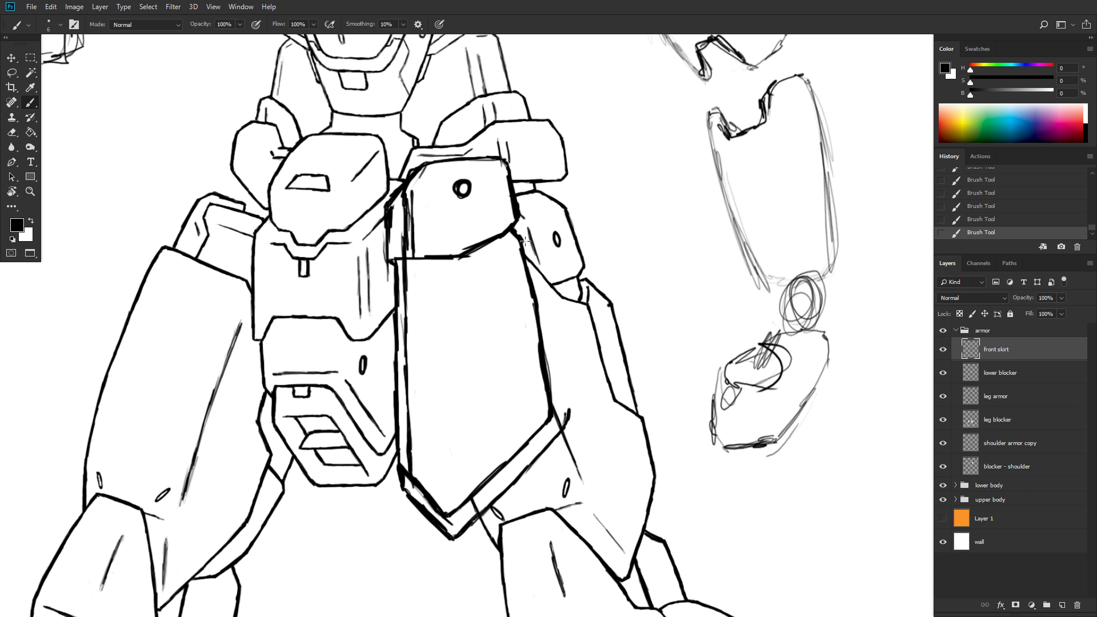
- Extend the second outline up the skirt's outer side to the upper panel
drag(523, 241, 549, 342)
drag(540, 295, 571, 410)
mouse_move(558, 370)
mouse_down()
mouse_move(571, 408)
mouse_move(565, 380)
mouse_up()
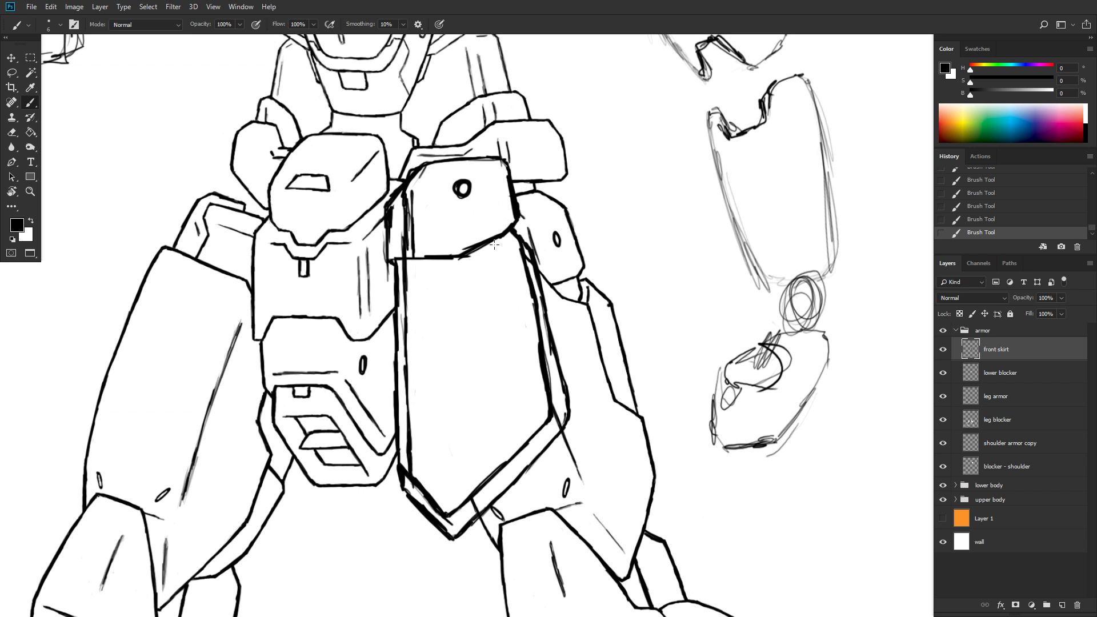
- Erase the round bolt from the upper panel of the front skirt
key(grave)
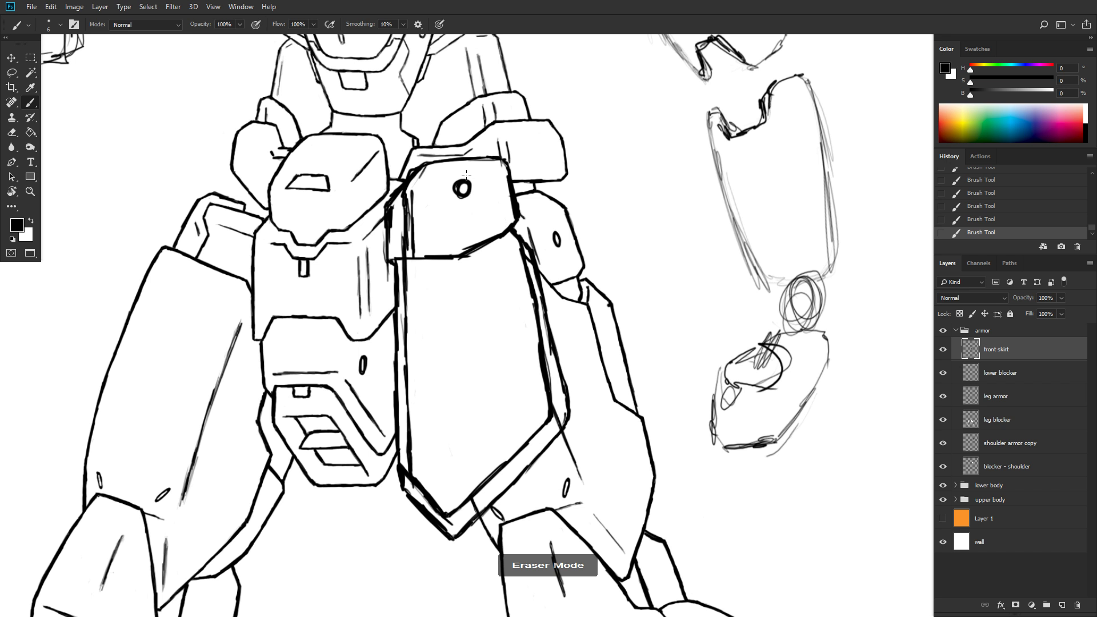
mouse_move(466, 175)
mouse_down()
mouse_move(452, 197)
mouse_move(467, 189)
mouse_up()
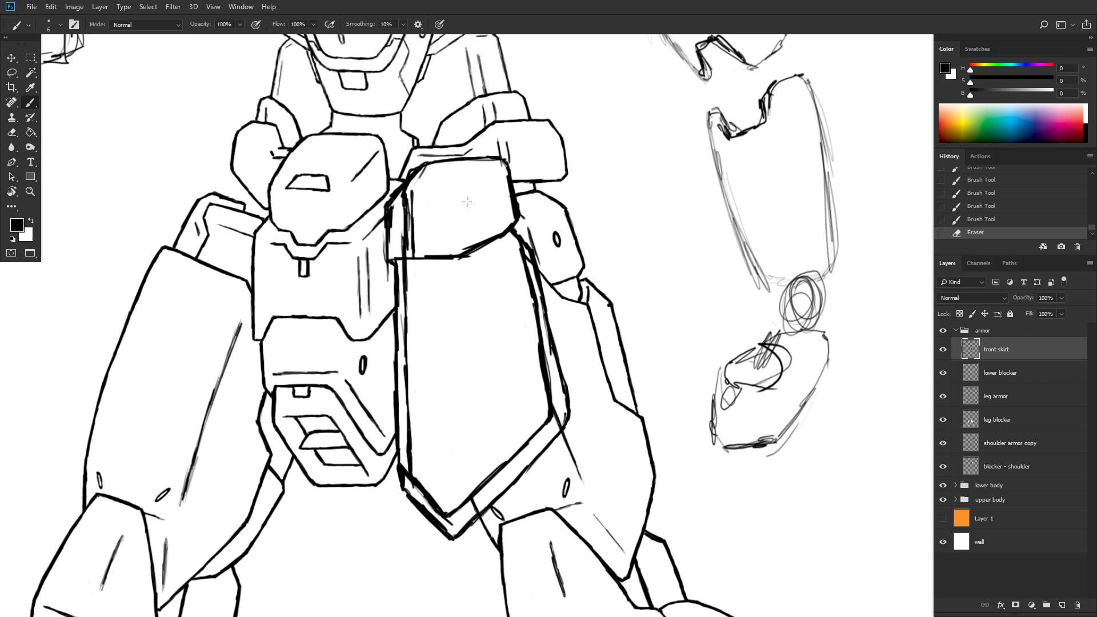
key(grave)
key(super)
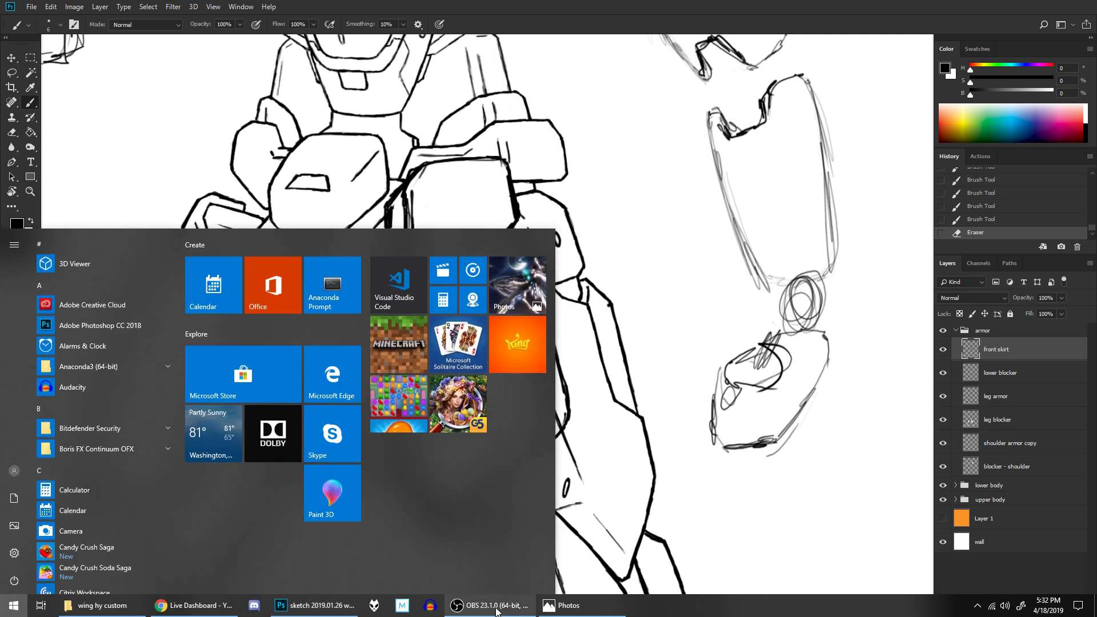
click(496, 612)
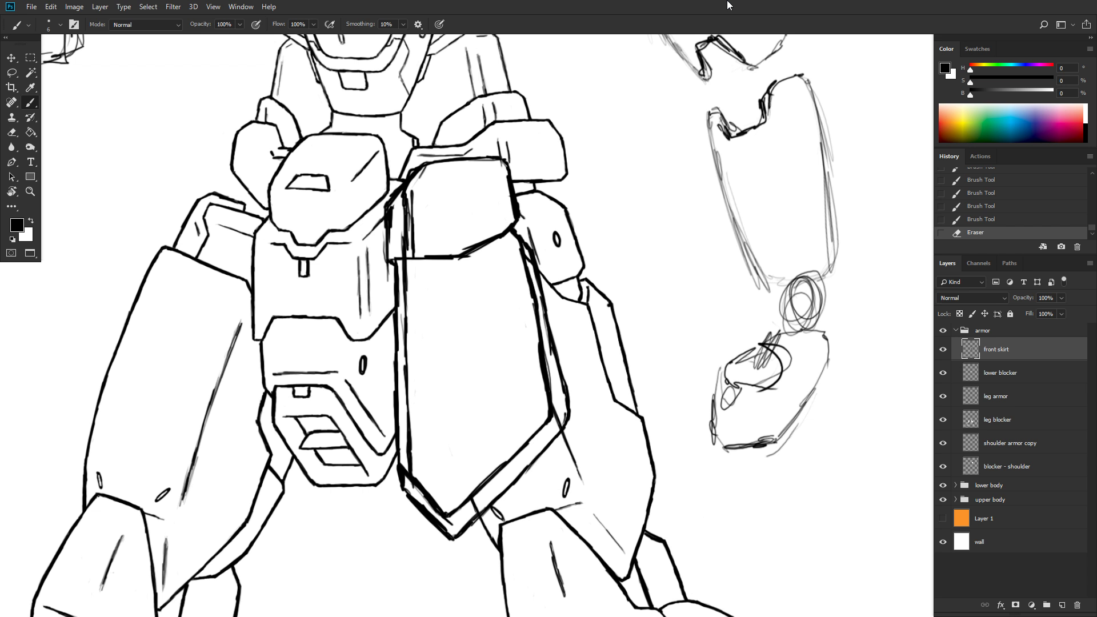
- Erase the doubled inner line running down the skirt's edge beside the crotch armor
click(456, 206)
click(456, 206)
mouse_move(403, 195)
mouse_down()
mouse_move(426, 170)
mouse_move(396, 230)
mouse_move(420, 213)
mouse_move(400, 244)
mouse_move(411, 466)
mouse_up()
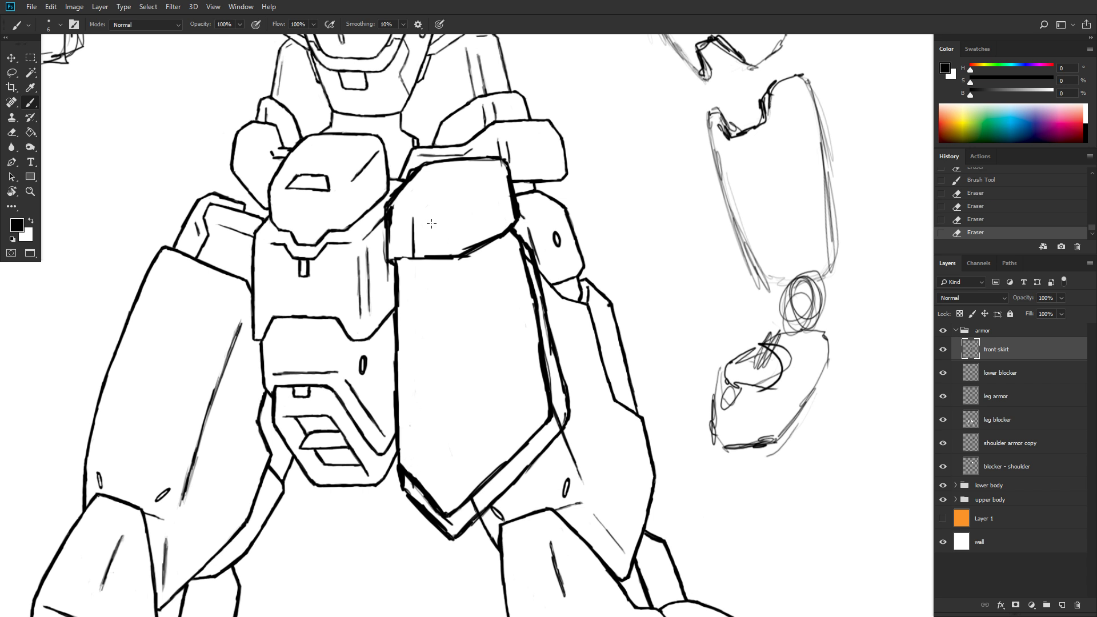
- On the lower blocker layer, sample white from the canvas and paint over the short vertical line showing through the upper skirt panel
click(1011, 373)
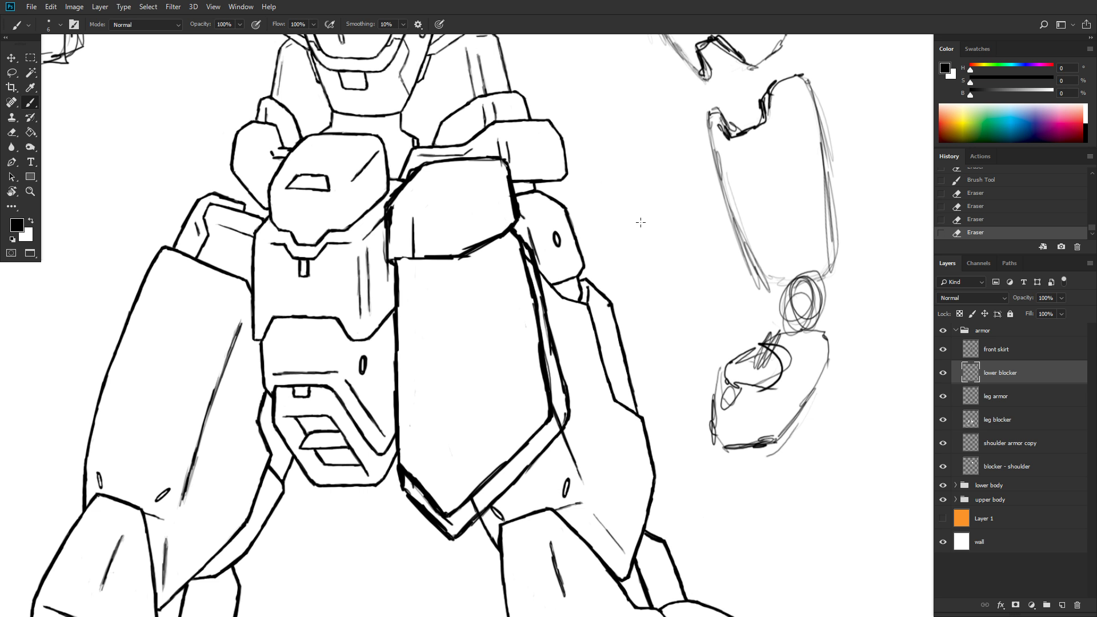
click(641, 251)
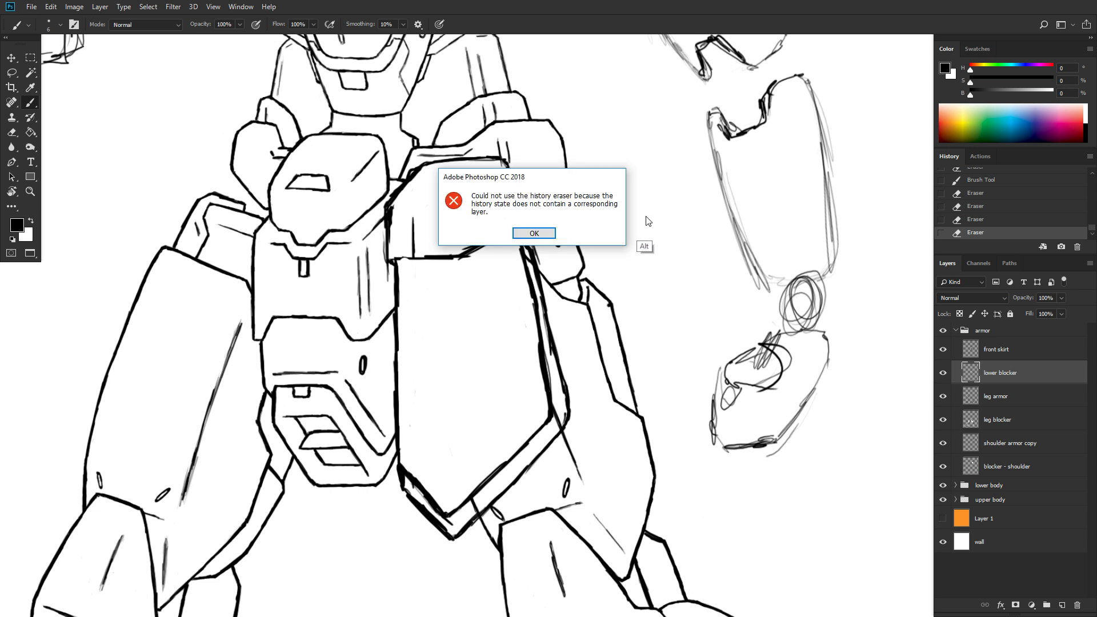
click(534, 233)
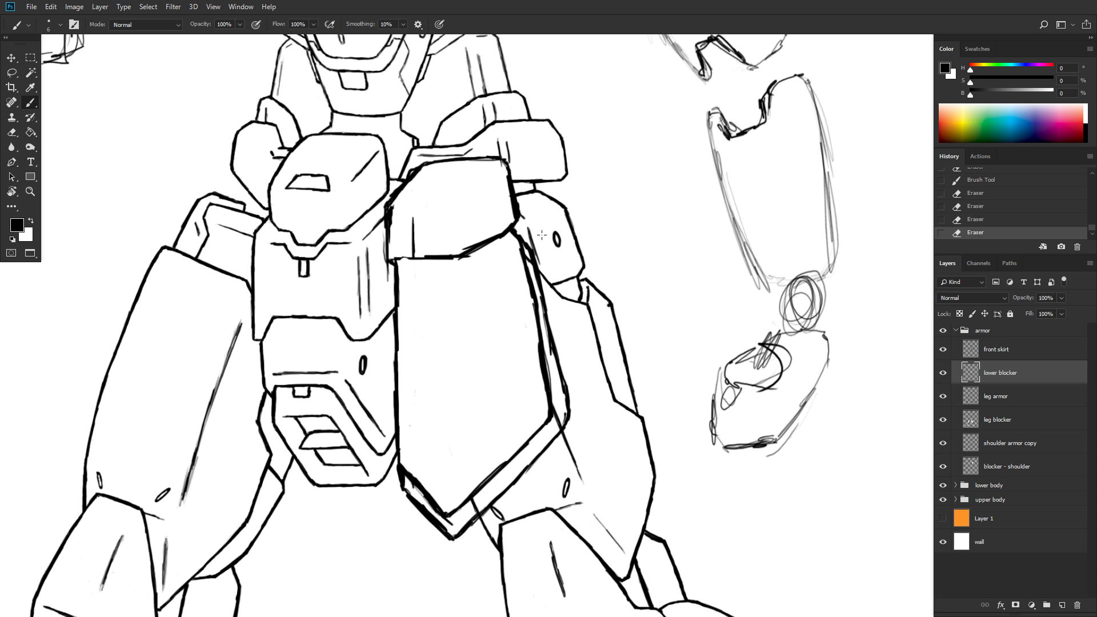
key(alt)
click(620, 236)
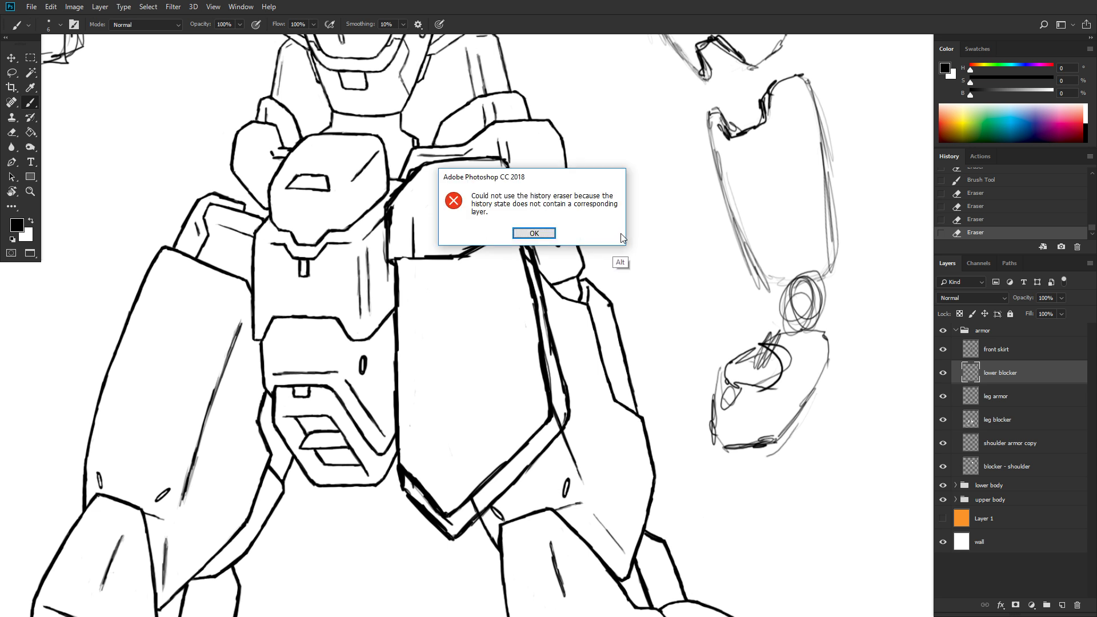
click(537, 233)
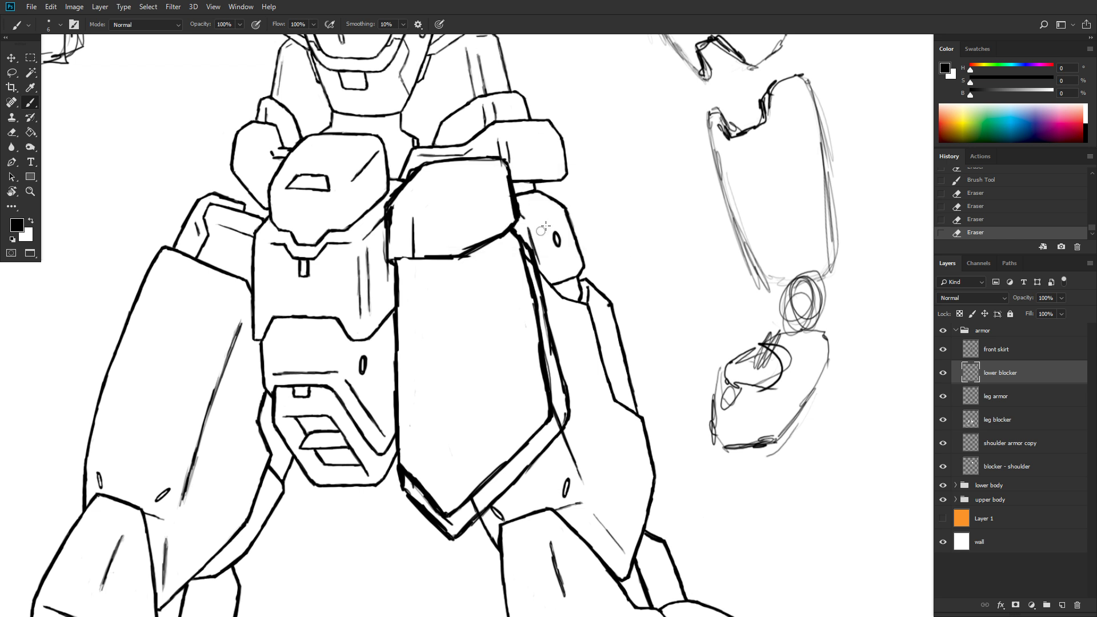
alt+click(609, 230)
drag(415, 212, 414, 259)
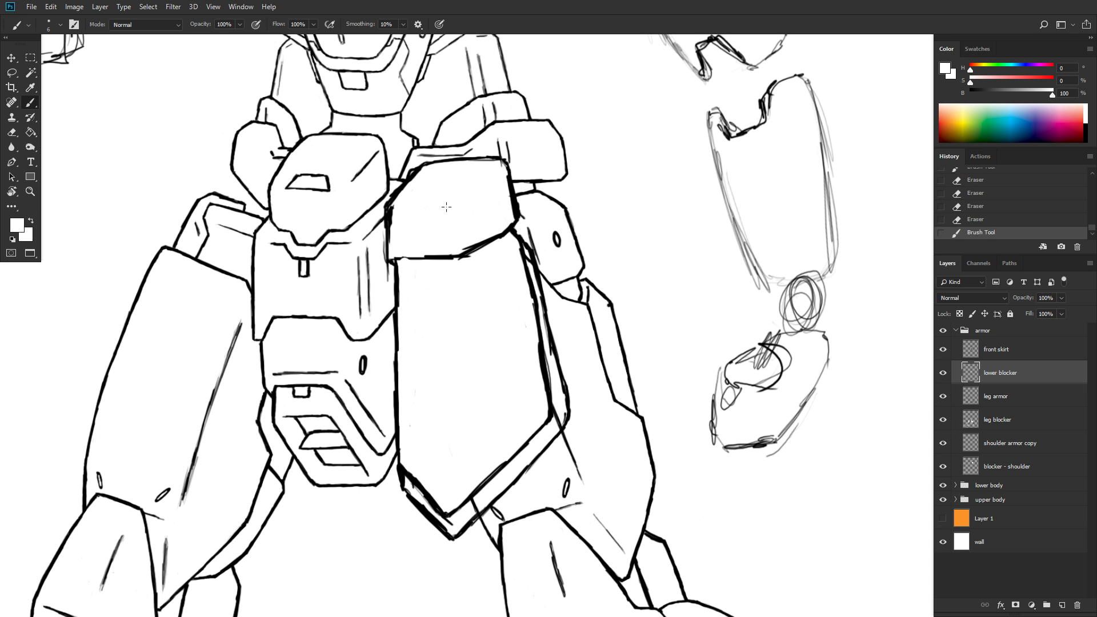
- Return to the front skirt layer with black and touch up the lower inner corner of the upper panel
click(999, 352)
click(13, 239)
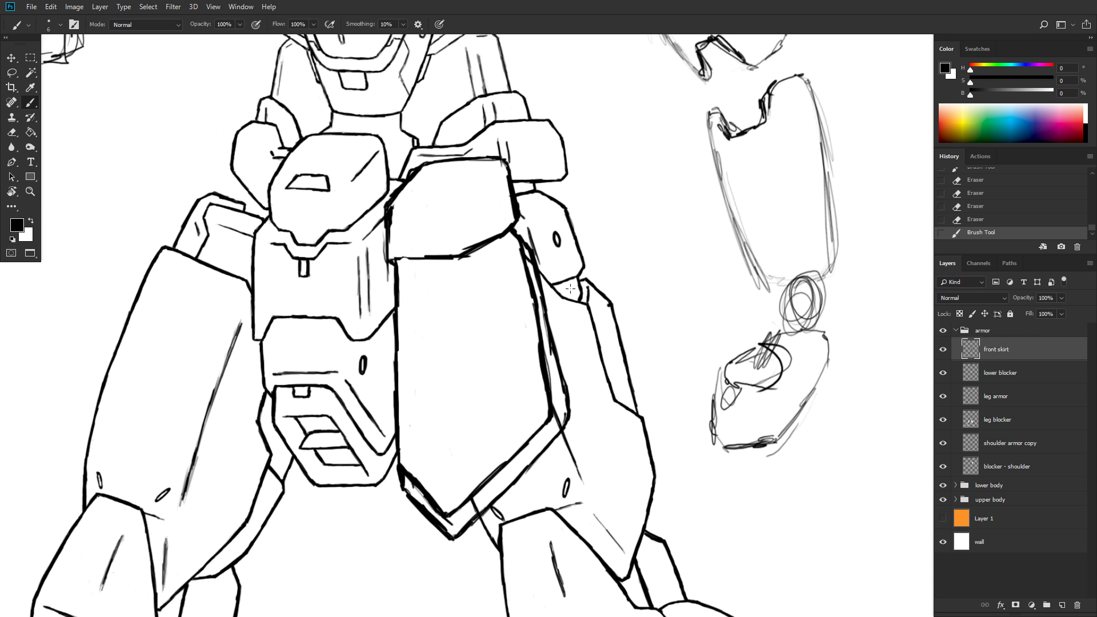
drag(580, 280, 579, 301)
drag(400, 255, 414, 258)
- Erase the original inner outline along the skirt's pointed bottom and outer side, keeping the wider outer outline
key(e)
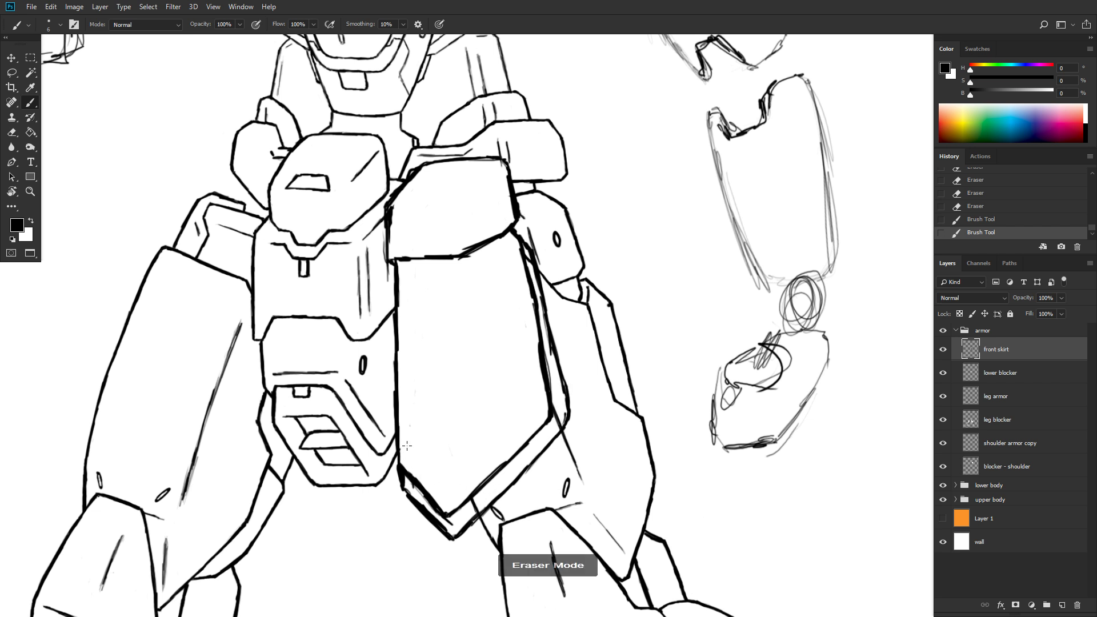
mouse_move(418, 486)
mouse_down()
mouse_move(446, 515)
mouse_move(452, 494)
mouse_move(481, 484)
mouse_move(543, 426)
mouse_up()
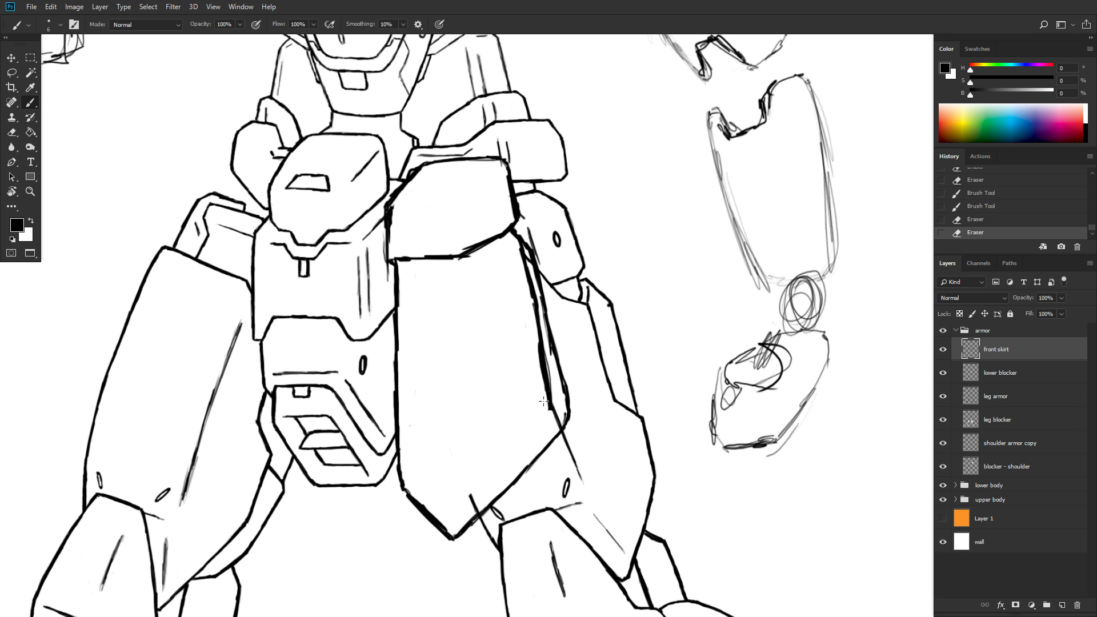
mouse_move(526, 264)
mouse_down()
mouse_move(520, 243)
mouse_move(548, 406)
mouse_move(547, 355)
mouse_up()
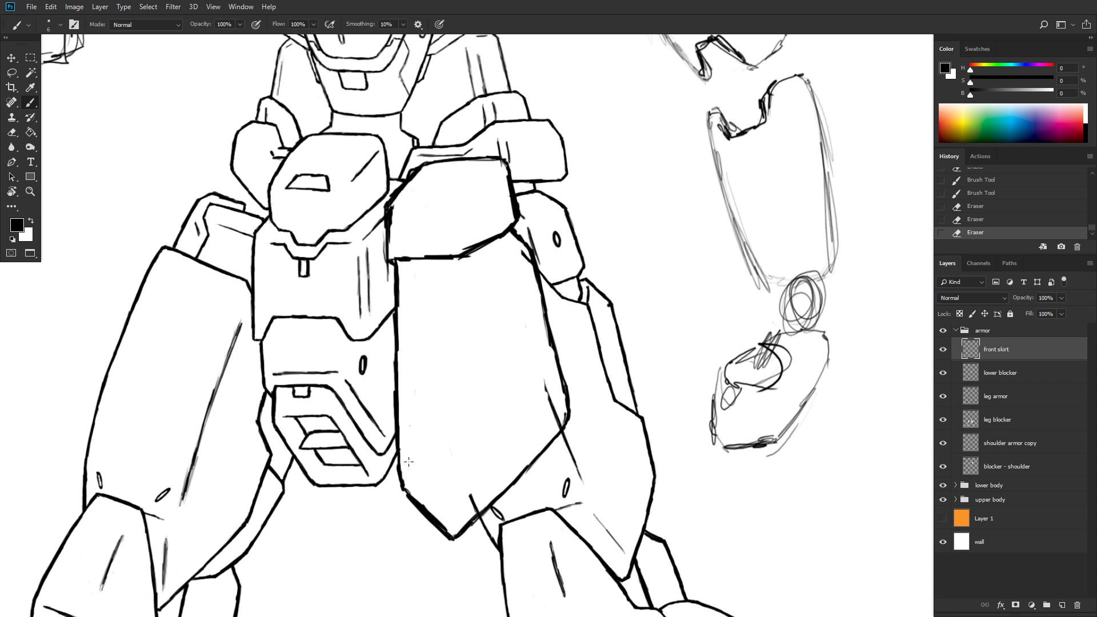
- Draw a short bevel line and a long angled vent recess along the skirt's lower outer edge
drag(409, 460, 459, 501)
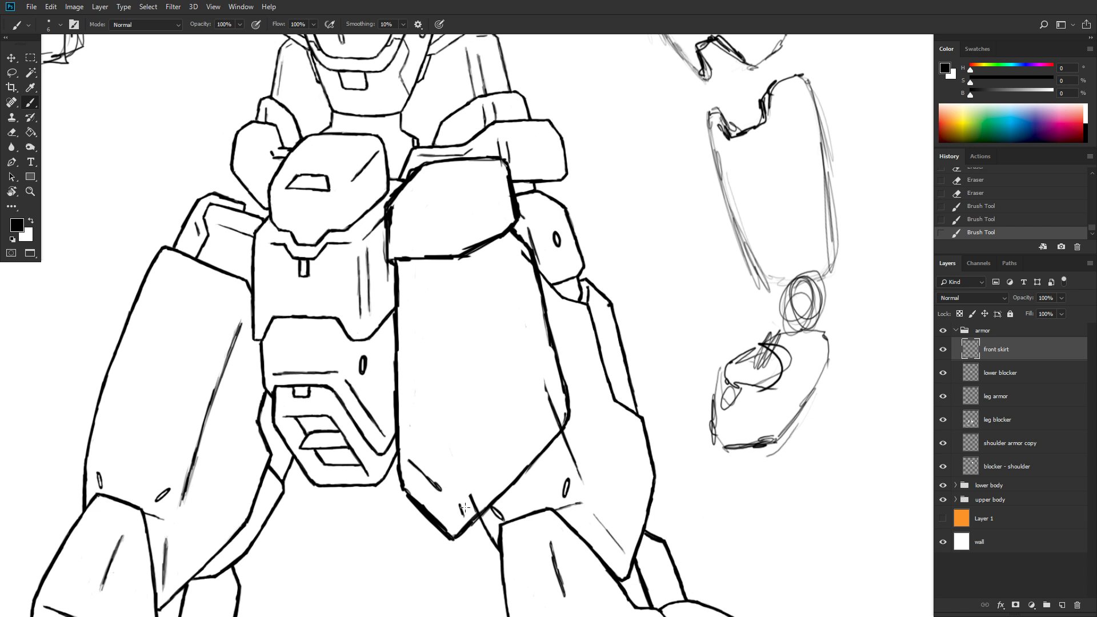
mouse_move(435, 483)
mouse_down()
mouse_move(462, 520)
mouse_move(464, 496)
mouse_move(530, 427)
mouse_move(520, 440)
mouse_move(543, 418)
mouse_move(561, 422)
mouse_move(536, 415)
mouse_up()
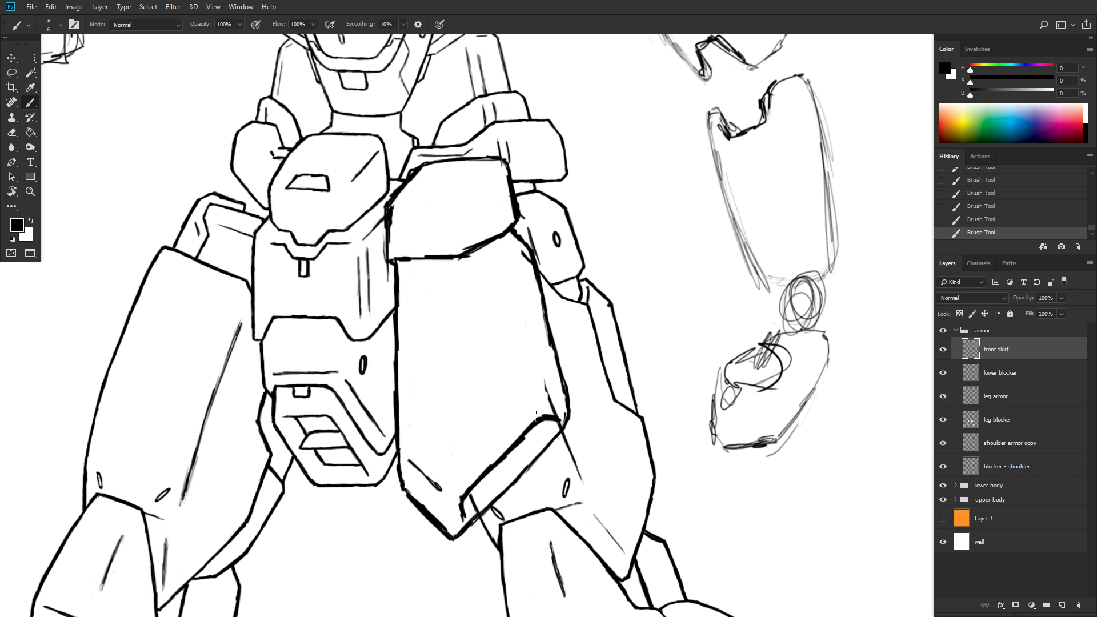
drag(464, 517, 468, 493)
- Review the whole mech figure, and compare its skirt armor with the reference image scan0085ripple.jpg in Photos
scroll(512, 417, down, 6)
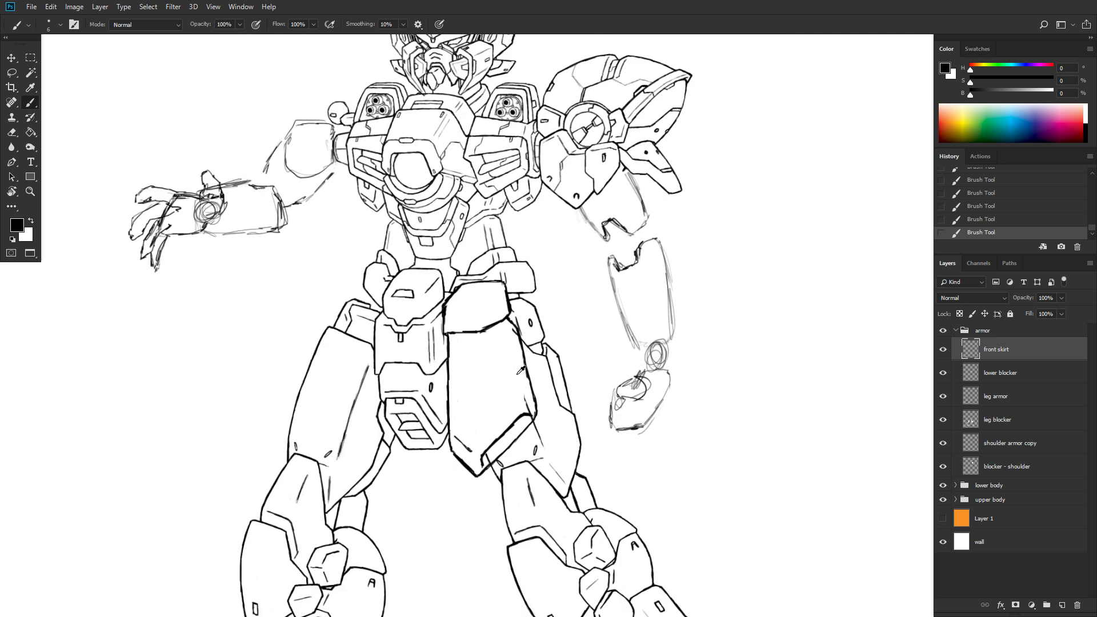
scroll(559, 360, up, 2)
scroll(560, 360, down, 3)
scroll(560, 361, down, 2)
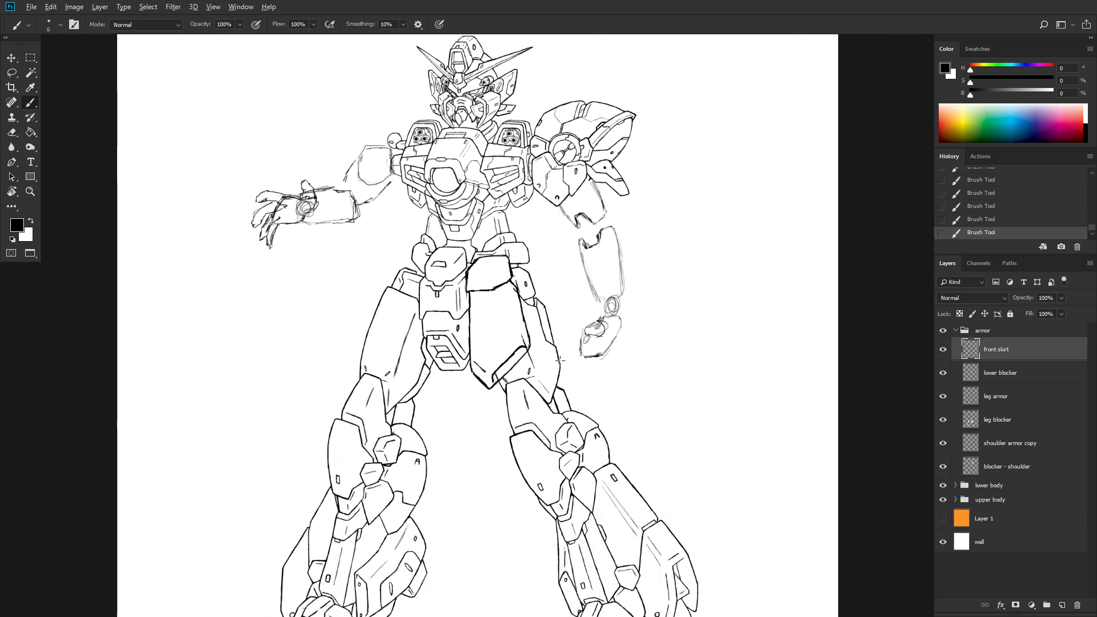
scroll(560, 361, down, 2)
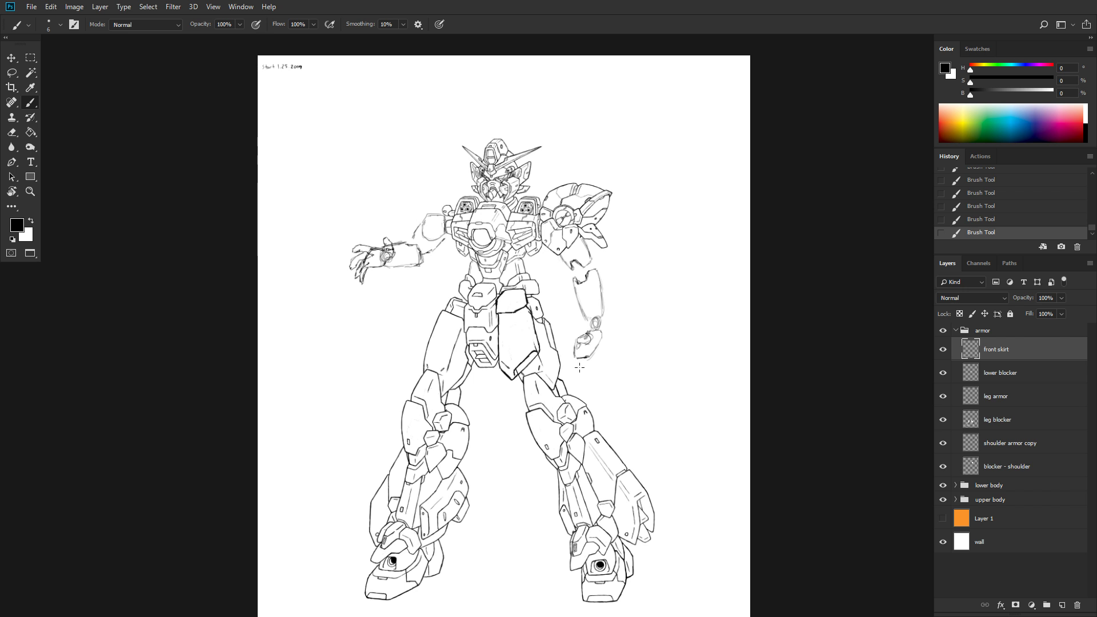
scroll(579, 368, down, 1)
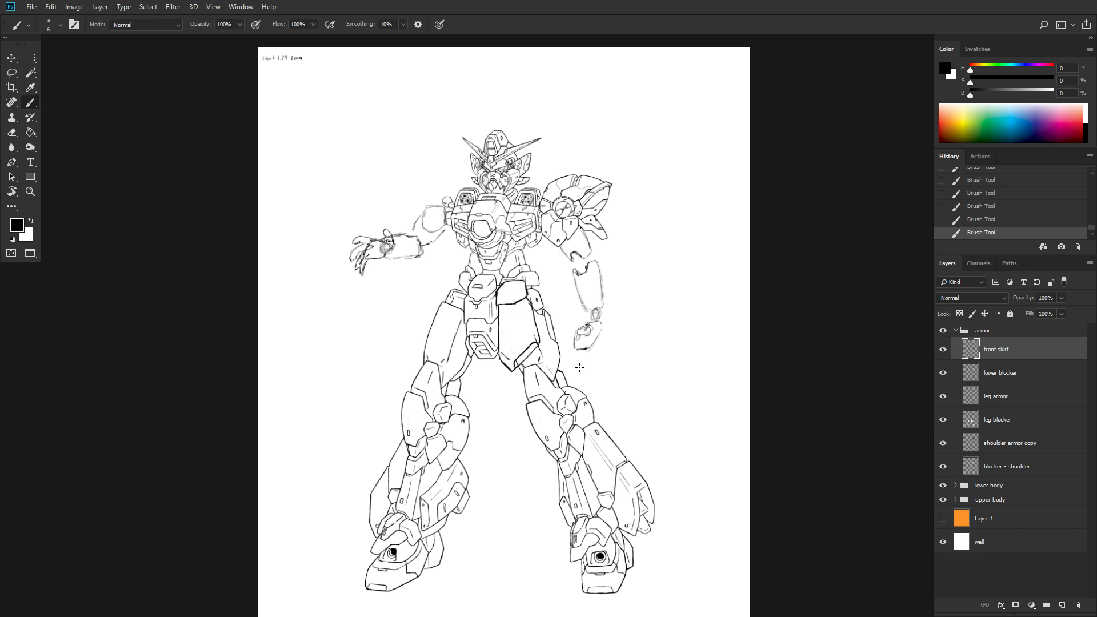
key(super)
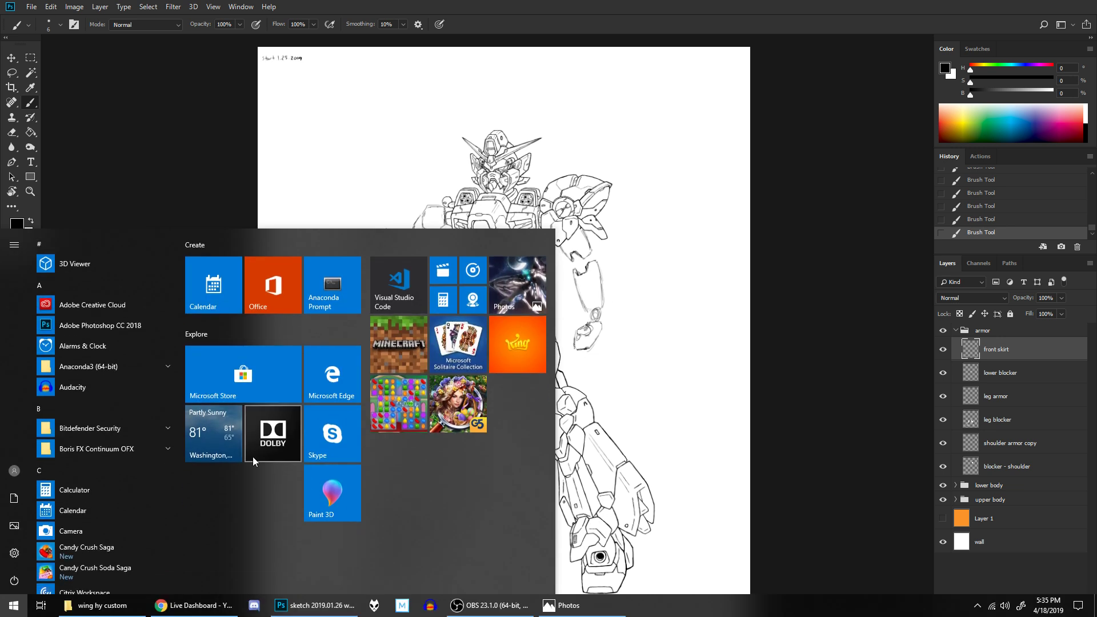
click(565, 605)
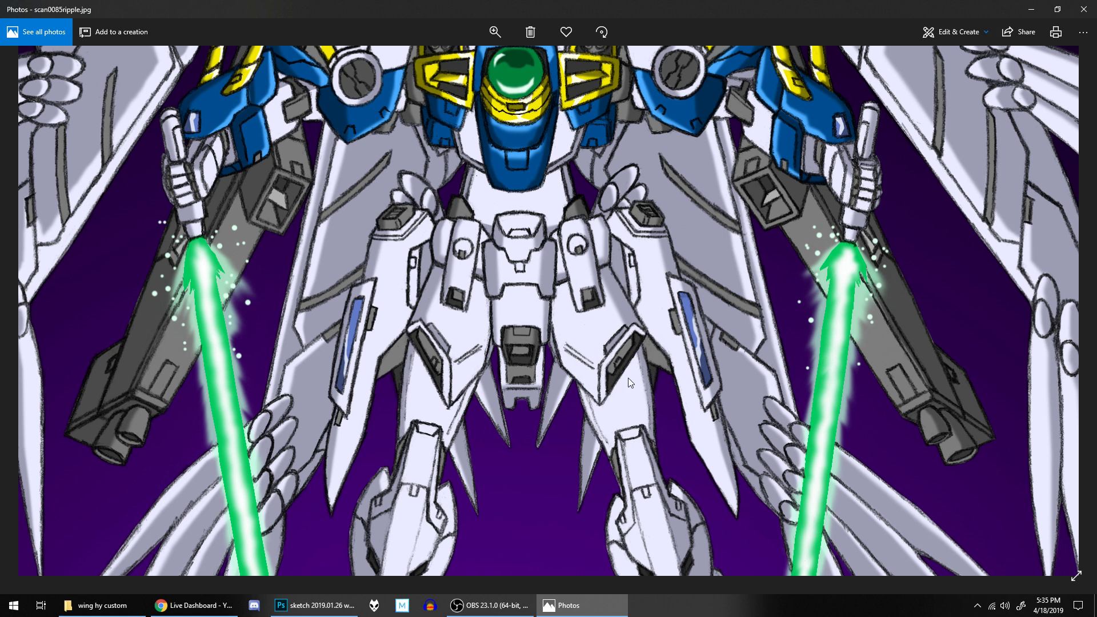
scroll(574, 310, down, 2)
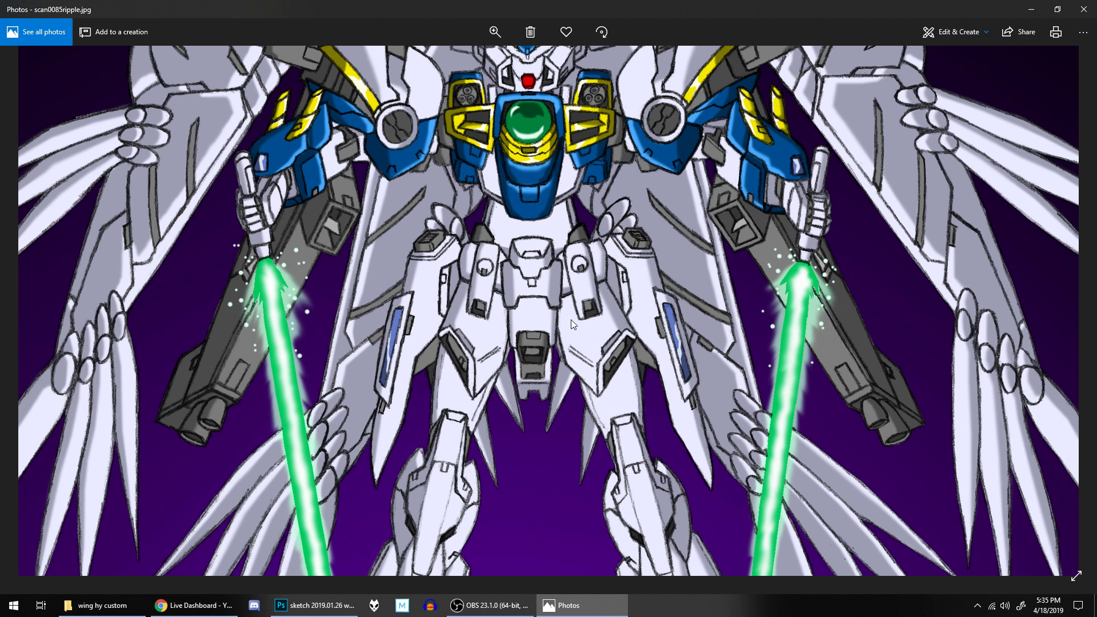
scroll(645, 306, down, 2)
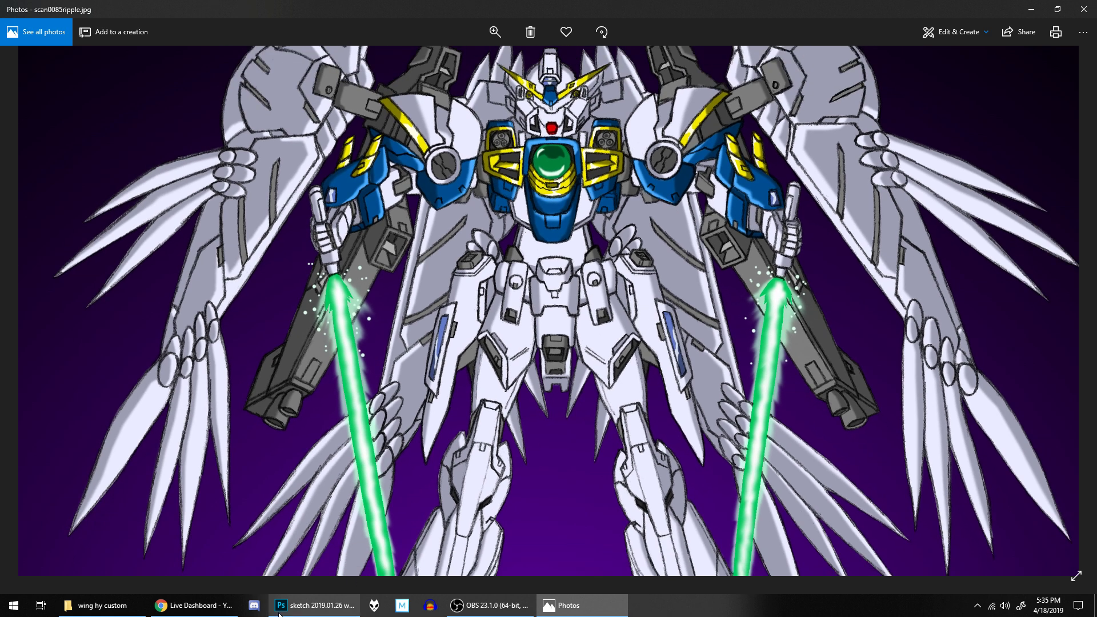
- Switch back to the Photoshop sketch and erase the skirt's inner vertical edge beside the crotch armor
click(313, 607)
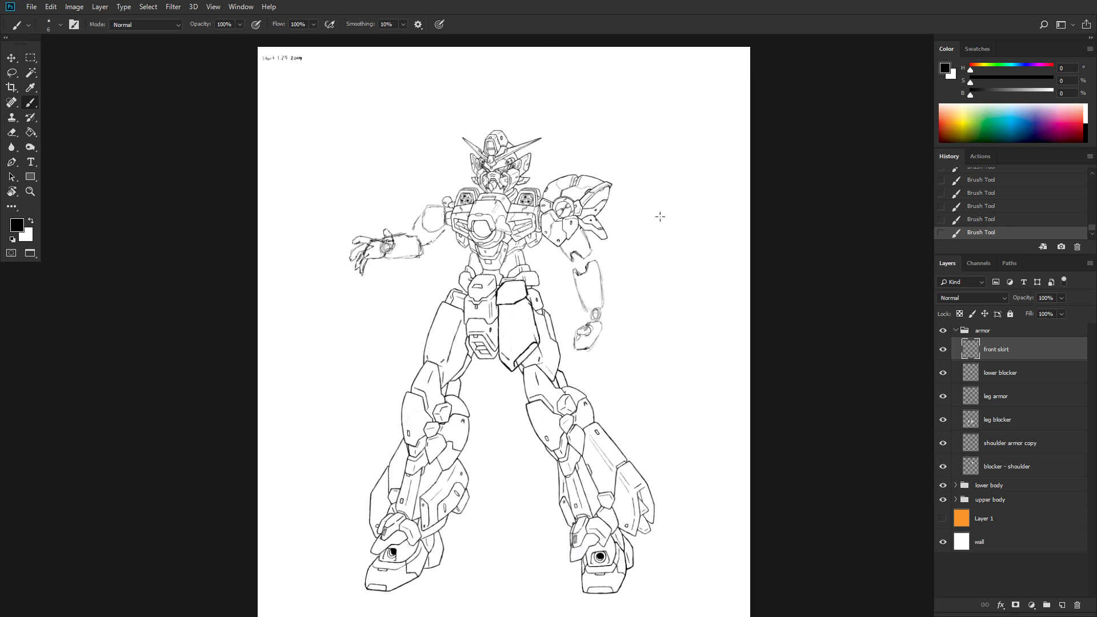
scroll(553, 355, up, 6)
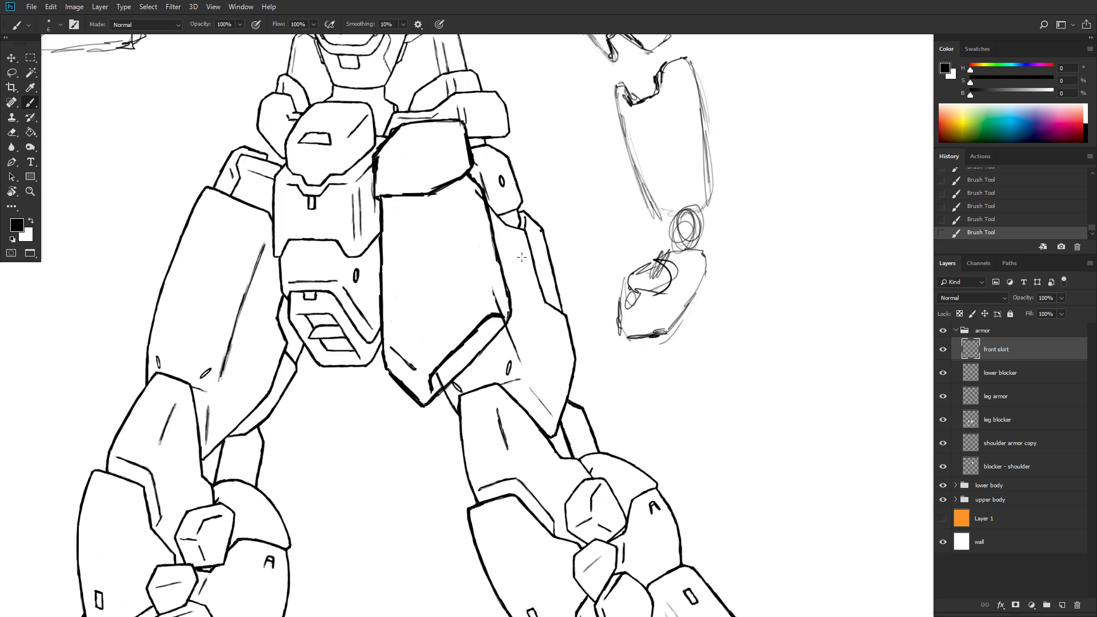
drag(510, 205, 532, 301)
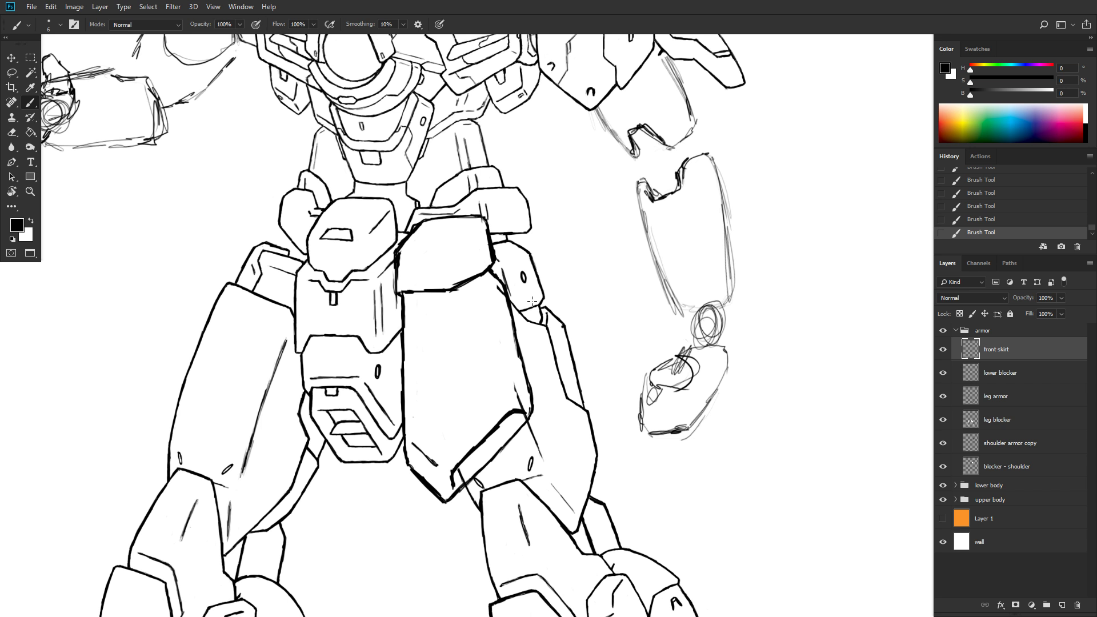
key(e)
drag(397, 298, 405, 454)
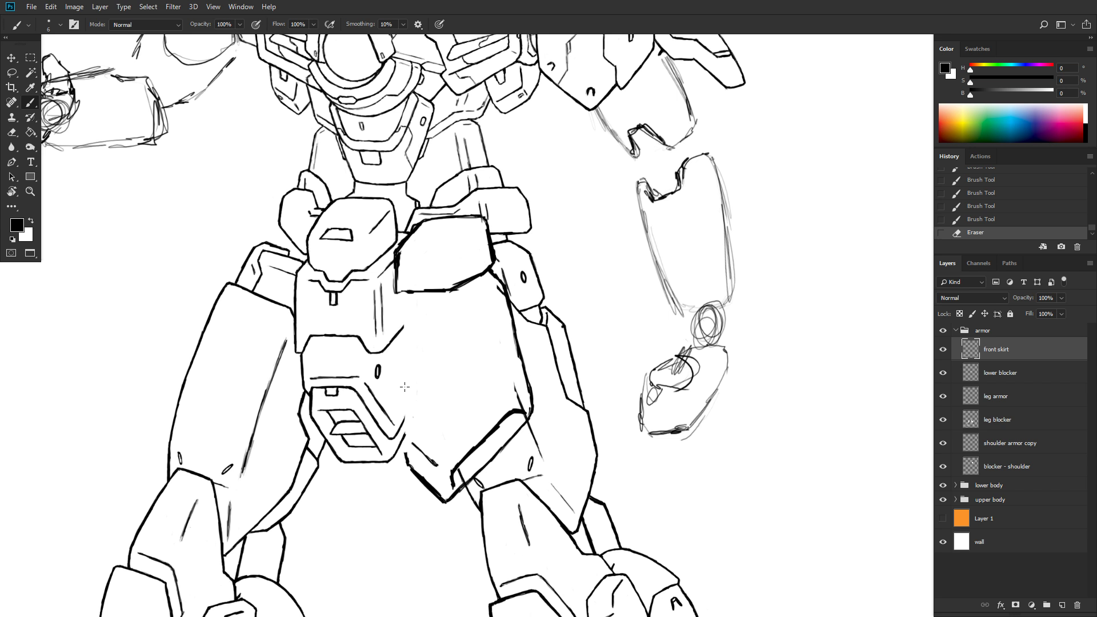
drag(404, 451, 410, 469)
- Redraw the upper panel's inner corner and the skirt's inner edge as a slightly slanted black line reaching the pointed bottom
mouse_move(393, 254)
mouse_down()
mouse_move(394, 279)
mouse_move(414, 291)
mouse_up()
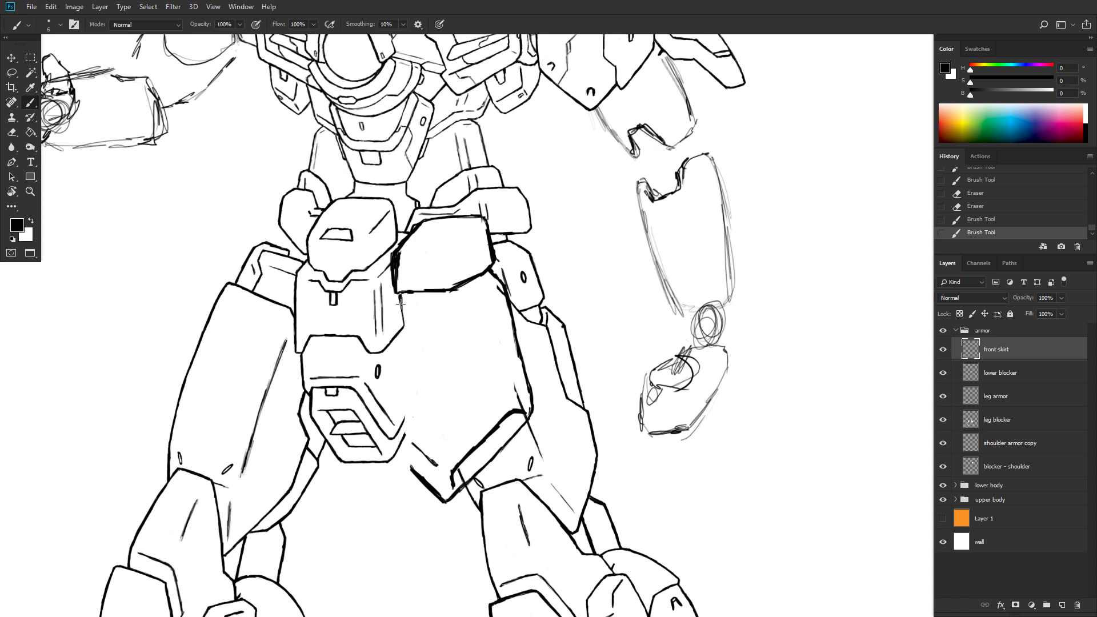
drag(400, 301, 405, 361)
drag(399, 298, 407, 386)
drag(400, 339, 409, 409)
drag(401, 365, 411, 454)
drag(403, 406, 414, 472)
drag(407, 421, 417, 471)
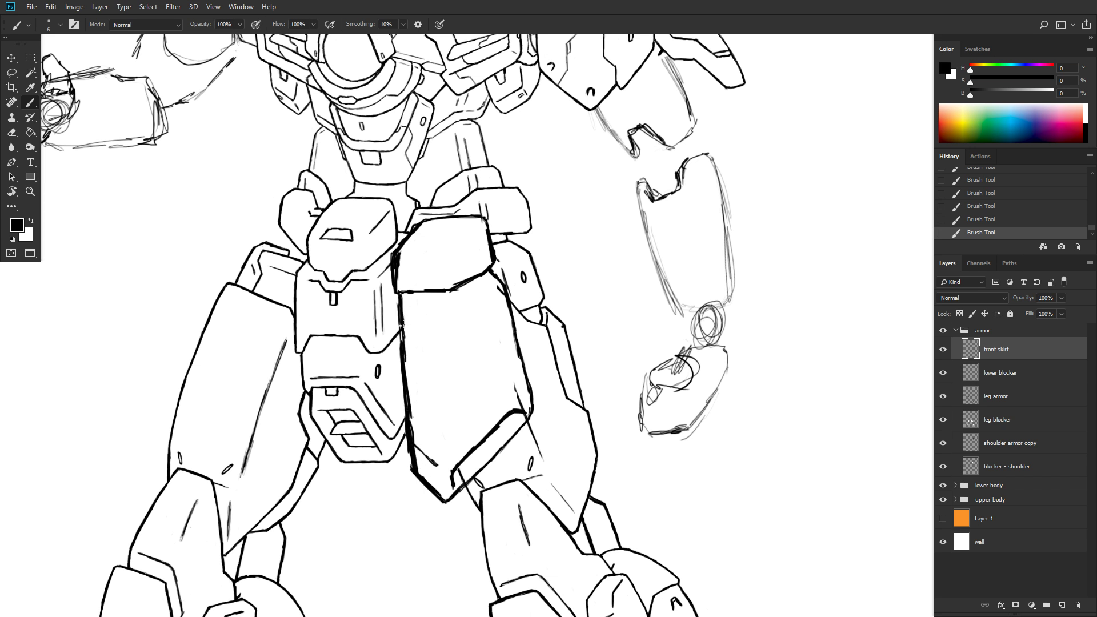
- Clean up the skirt's lower inner edge and draw a short slanted bevel line inside its lower inner corner
drag(403, 324, 415, 474)
mouse_move(418, 449)
mouse_down()
mouse_move(444, 463)
mouse_move(418, 444)
mouse_up()
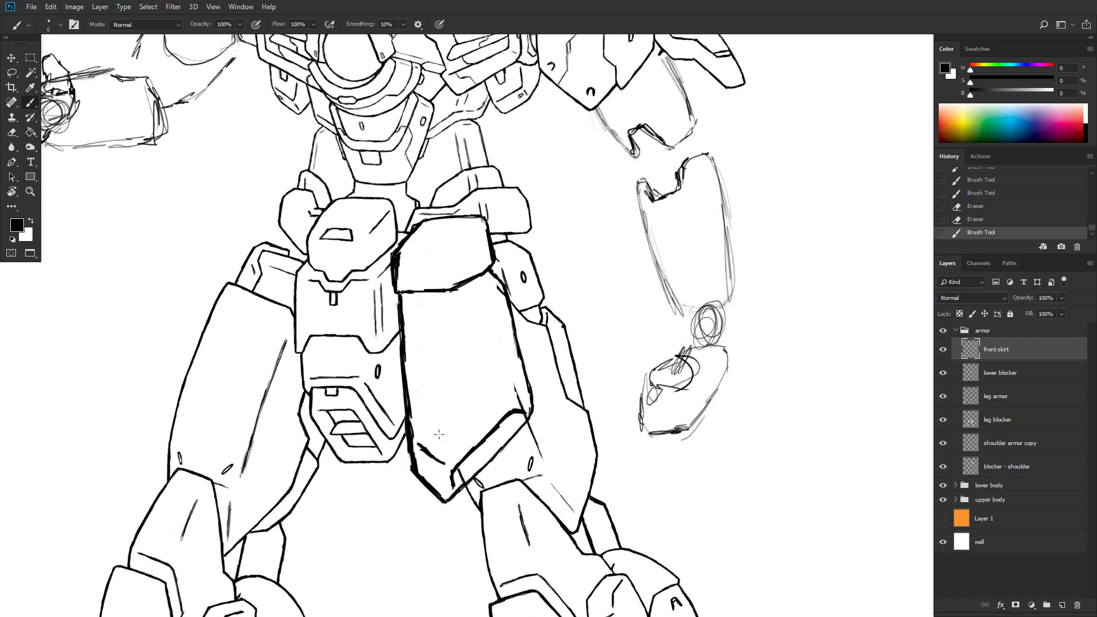
drag(435, 458, 444, 464)
- Sketch an angled bevel across the upper panel's top inner corner and erase its excess strokes
drag(394, 241, 422, 220)
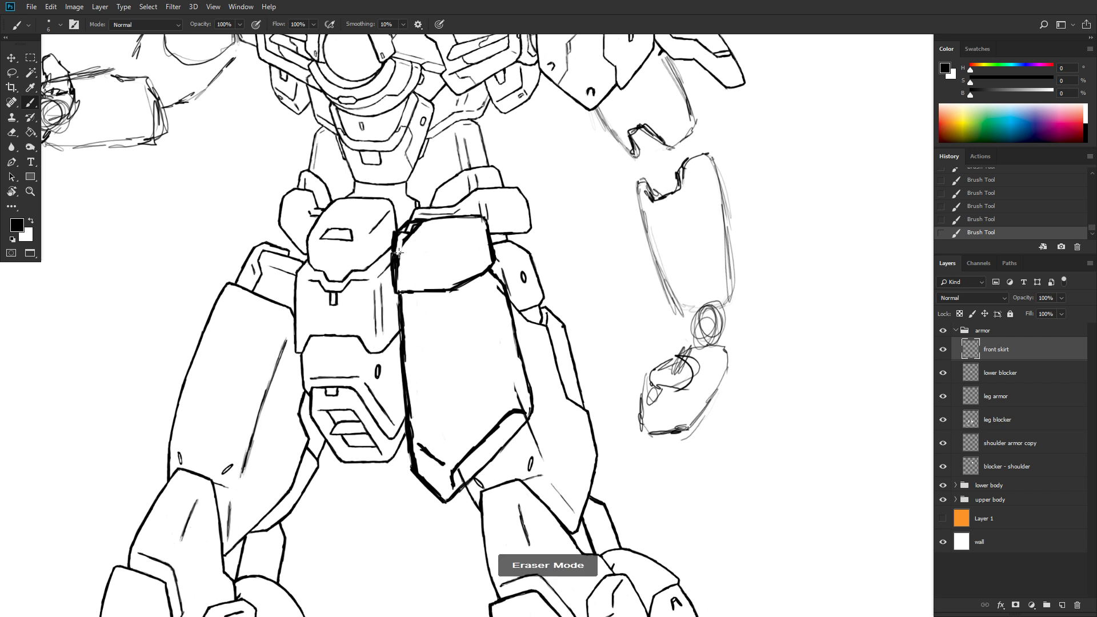
drag(420, 227, 424, 223)
drag(413, 228, 430, 222)
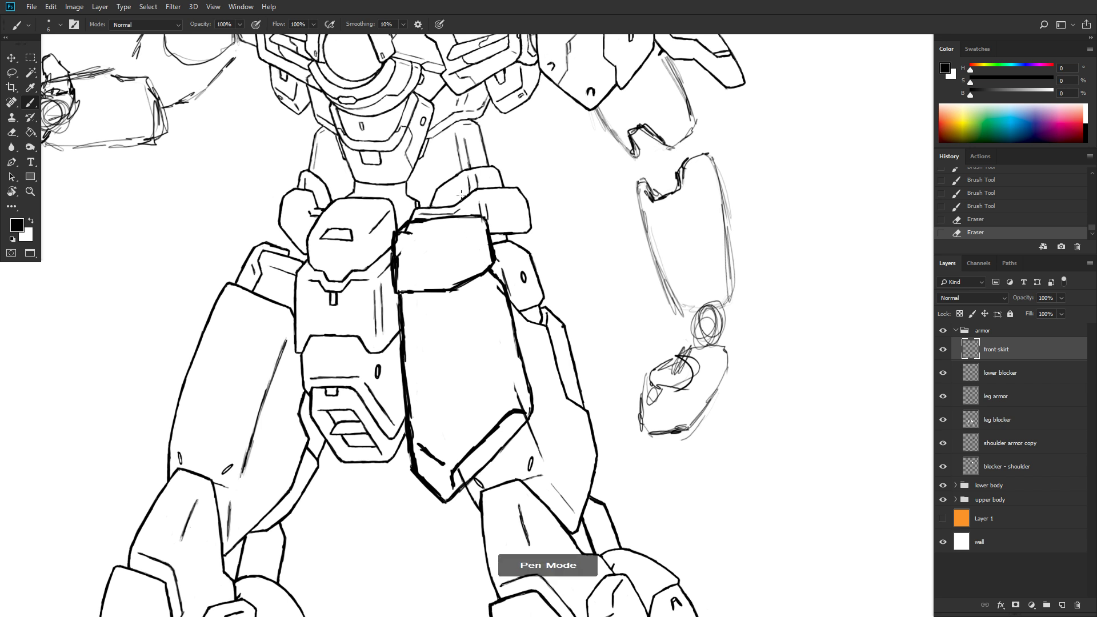
- Draw crease lines down the outer side of the upper panel and the skirt plate below it
drag(474, 229, 473, 251)
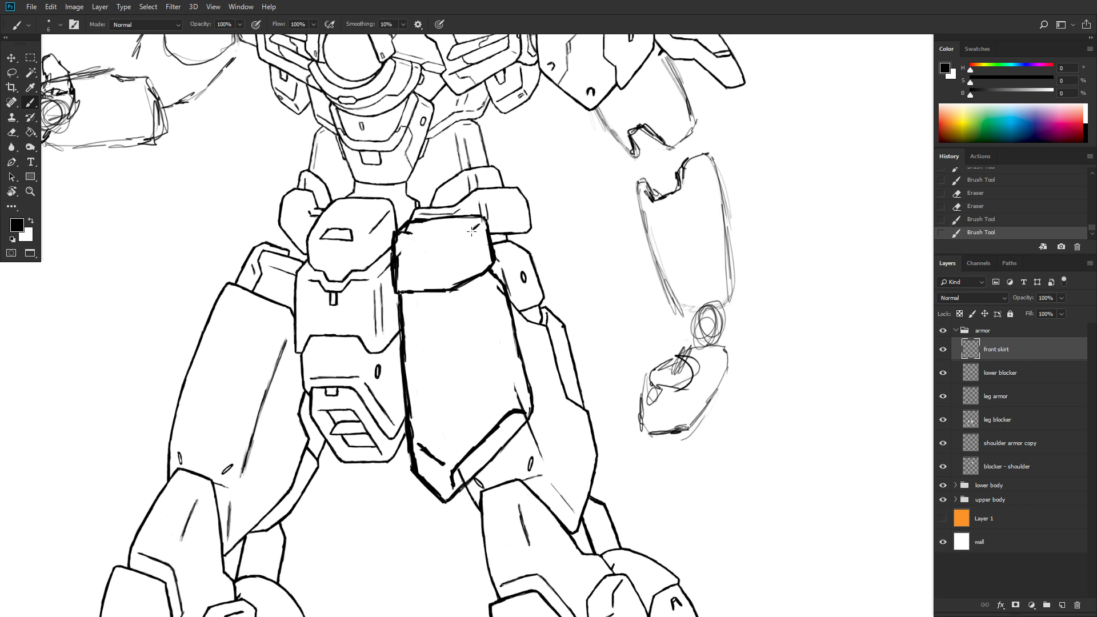
drag(474, 228, 479, 262)
mouse_move(494, 321)
mouse_down()
mouse_move(489, 300)
mouse_move(506, 384)
mouse_move(502, 359)
mouse_up()
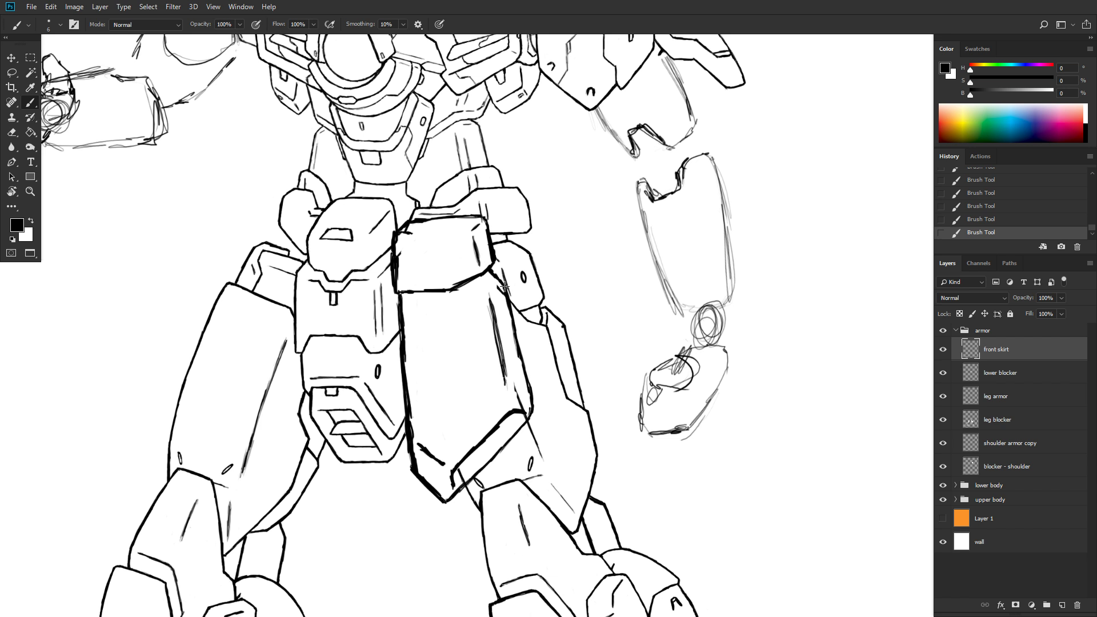
- Redraw the skirt's outer edge farther out with a wider lower corner, and erase the old outer edge
drag(507, 295, 528, 358)
drag(507, 297, 529, 358)
mouse_move(503, 285)
mouse_down()
mouse_move(543, 395)
mouse_move(527, 420)
mouse_move(542, 391)
mouse_up()
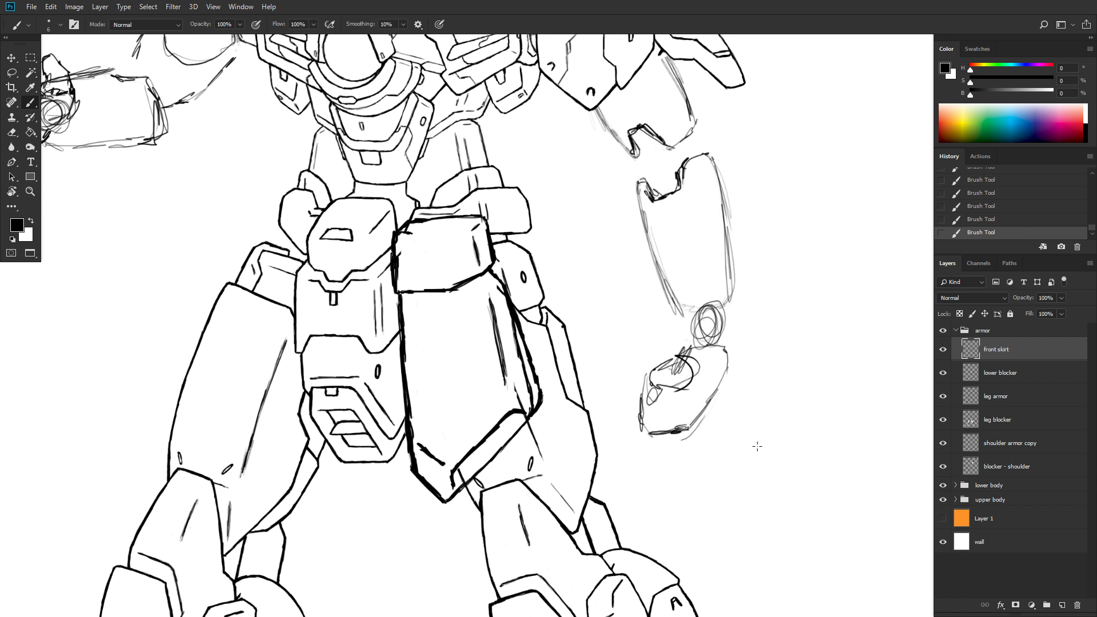
key(e)
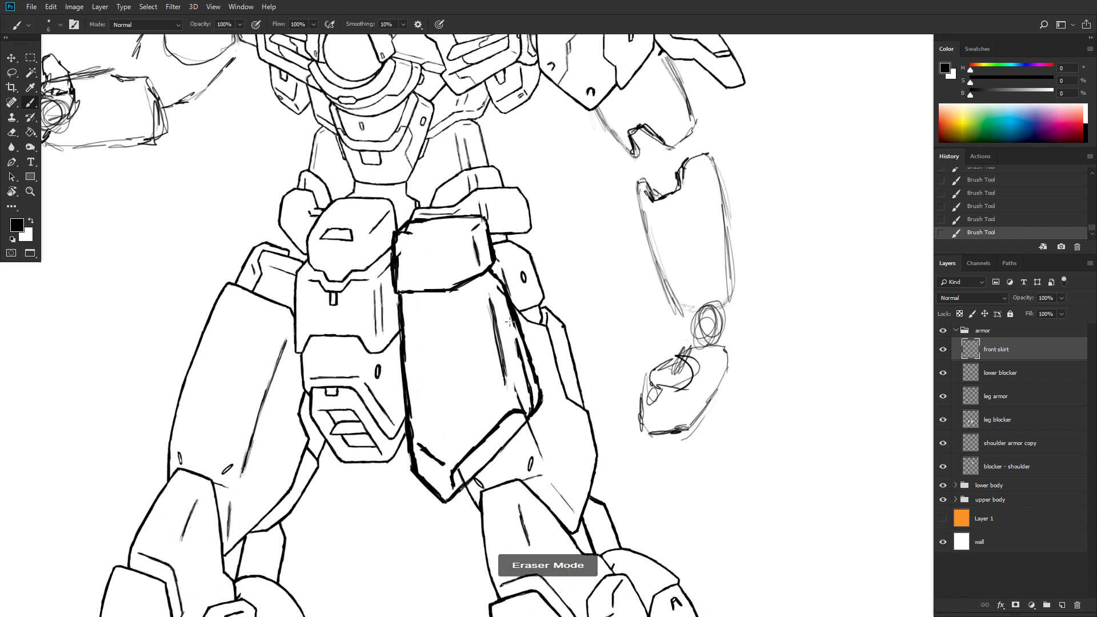
drag(509, 322, 531, 415)
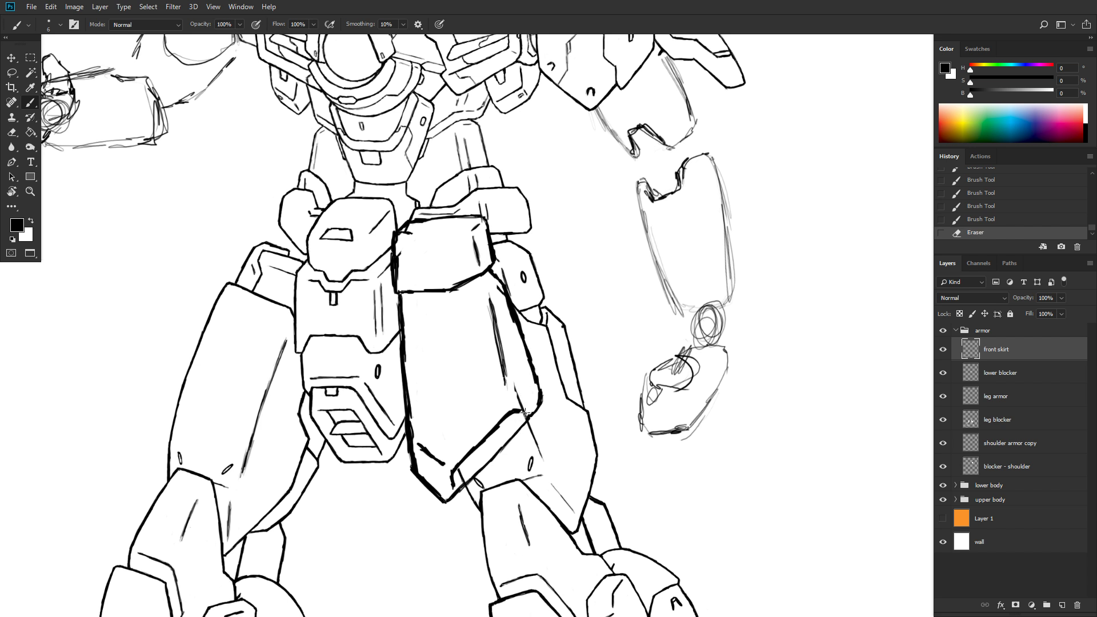
- Erase the angled vent recess and draw a bevel band along the skirt's lower edges, meeting above the pointed tip
mouse_move(524, 412)
mouse_down()
mouse_move(499, 428)
mouse_move(513, 402)
mouse_move(463, 454)
mouse_move(497, 427)
mouse_up()
mouse_move(461, 467)
mouse_down()
mouse_move(453, 482)
mouse_move(460, 473)
mouse_move(419, 439)
mouse_move(460, 489)
mouse_up()
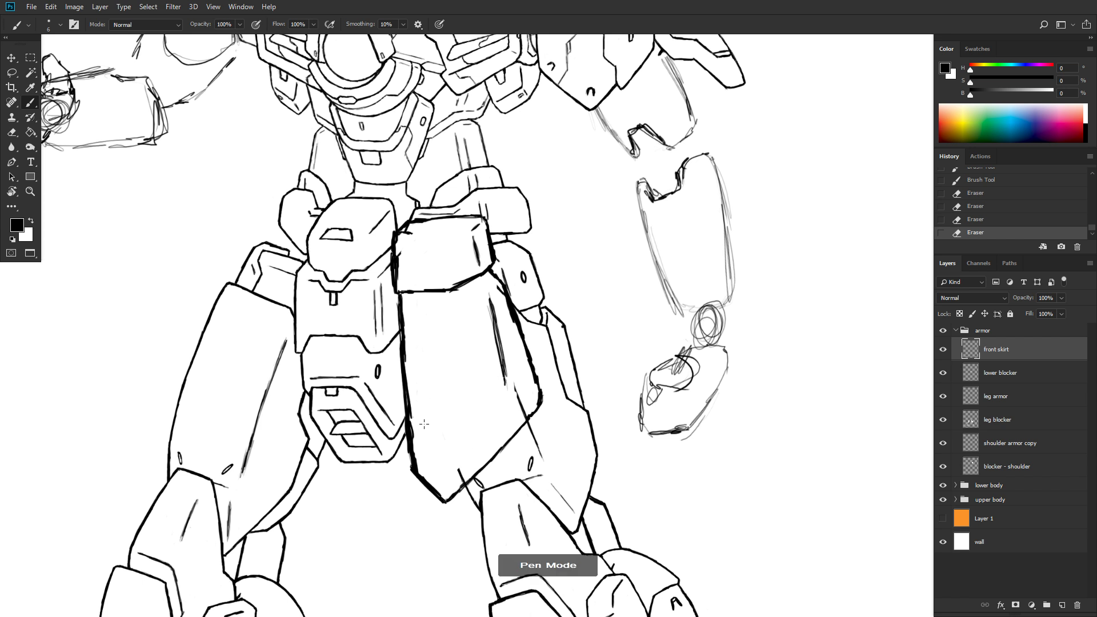
mouse_move(426, 438)
mouse_down()
mouse_move(457, 424)
mouse_move(445, 462)
mouse_move(439, 443)
mouse_move(447, 472)
mouse_move(512, 374)
mouse_move(500, 400)
mouse_move(539, 401)
mouse_up()
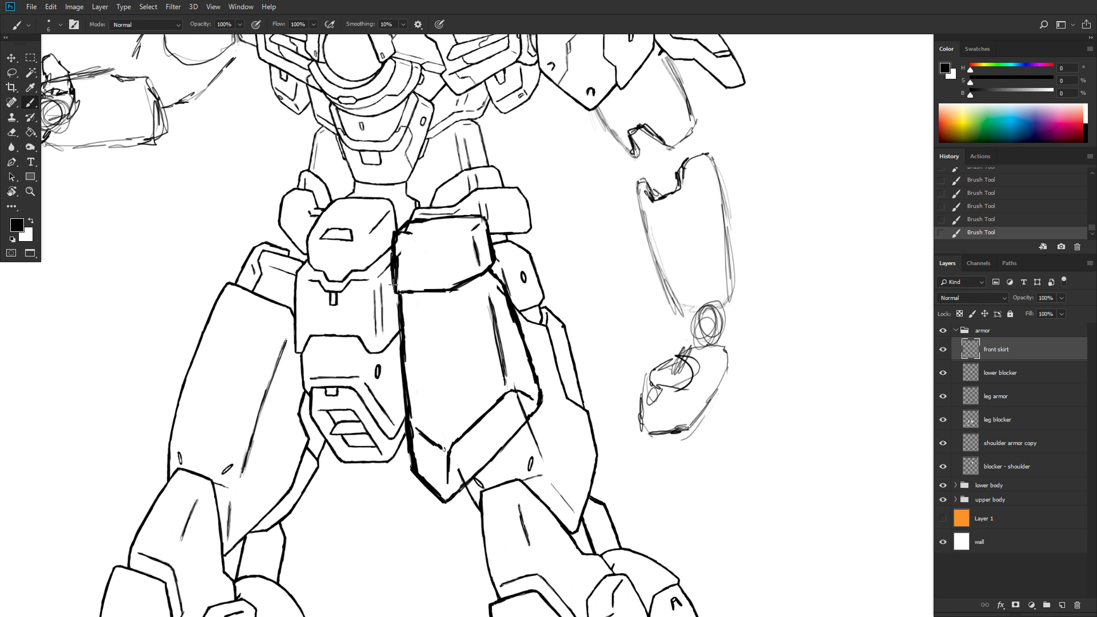
- Review the whole mech figure, then switch to Chrome and open the bookmarked DeviantArt gallery
scroll(388, 289, down, 5)
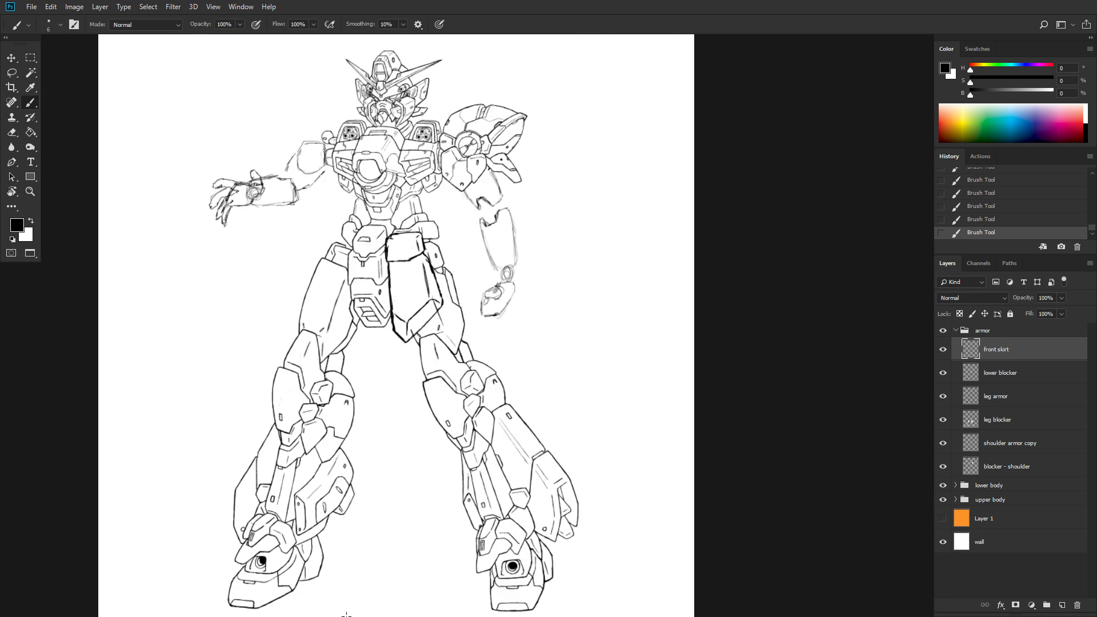
key(super)
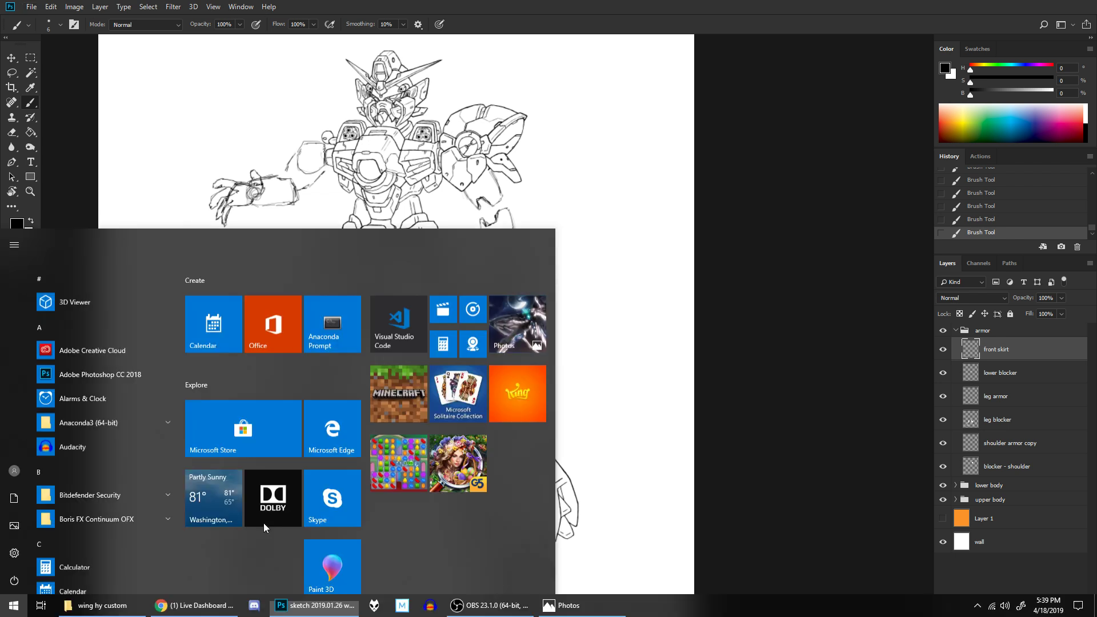
click(216, 609)
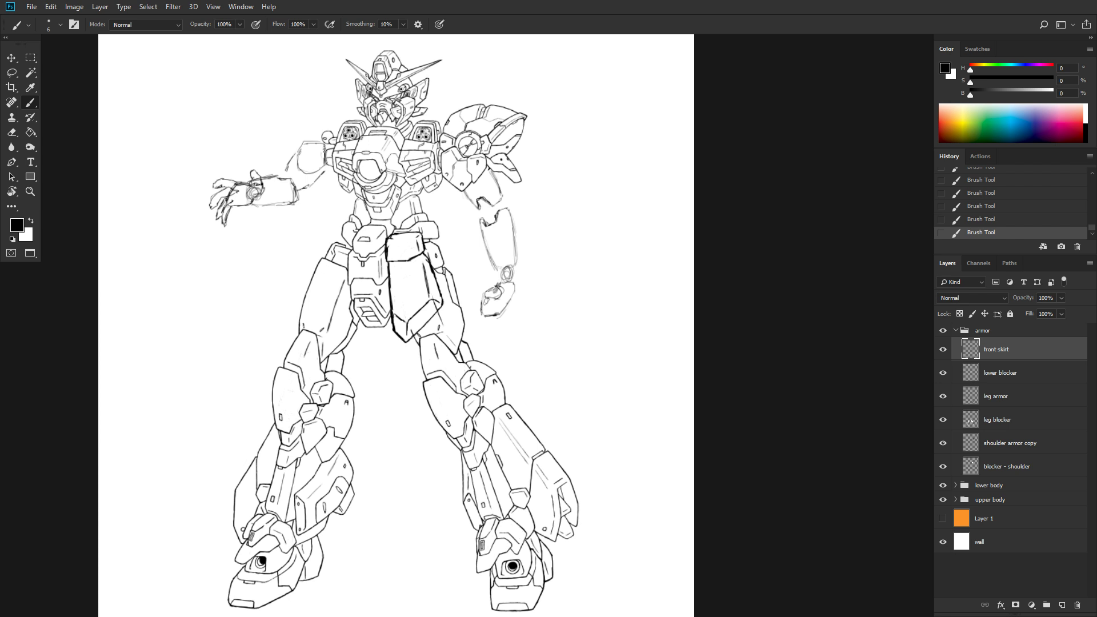
drag(1096, 166, 440, 0)
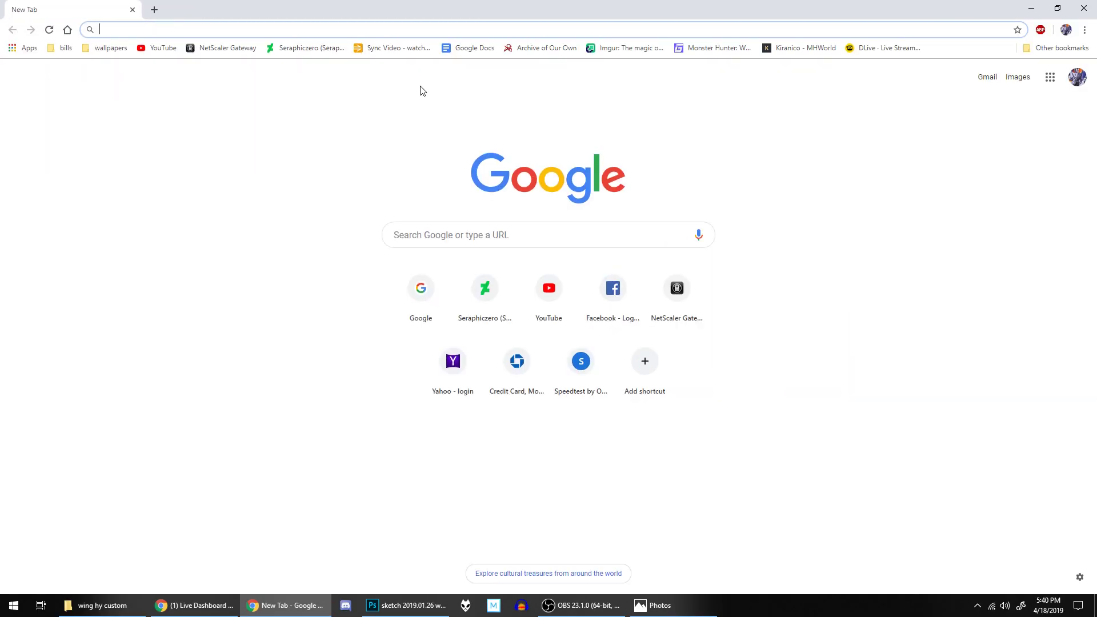
click(300, 48)
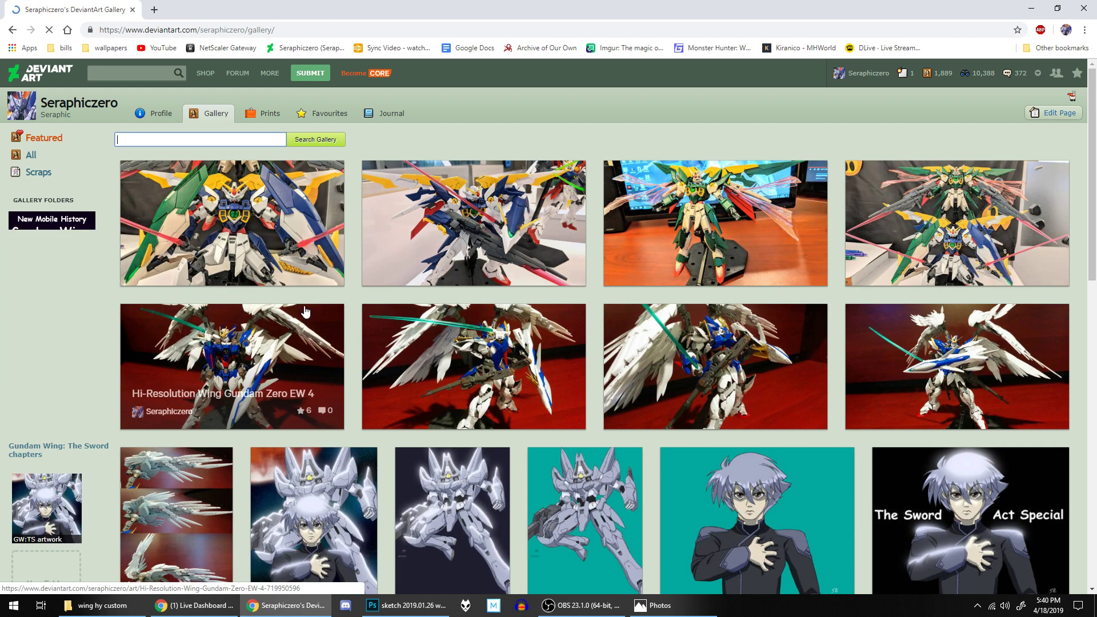
- Open the GW:TS artwork folder and view the earlier drawing Witness My Enlightenment in its own browser tab
click(106, 507)
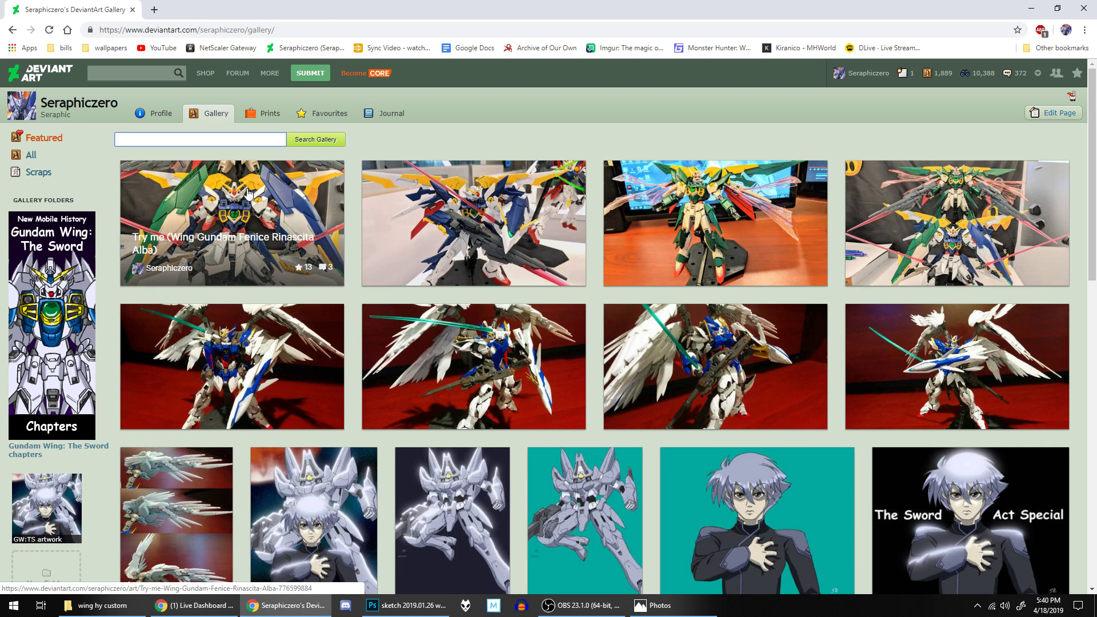
scroll(248, 194, down, 5)
click(64, 216)
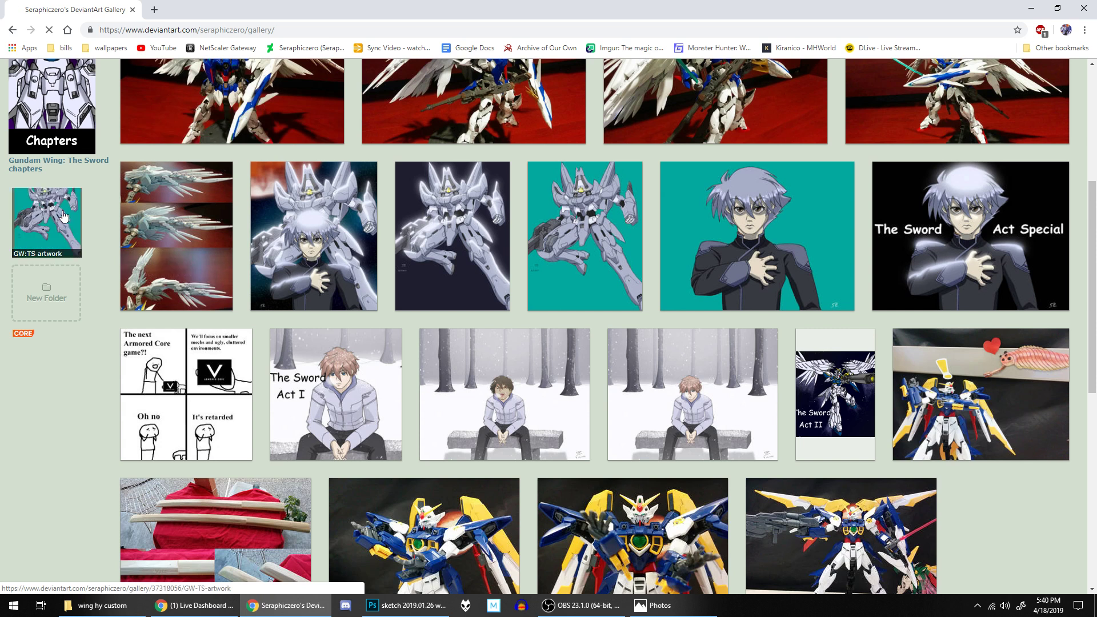
scroll(759, 162, down, 1)
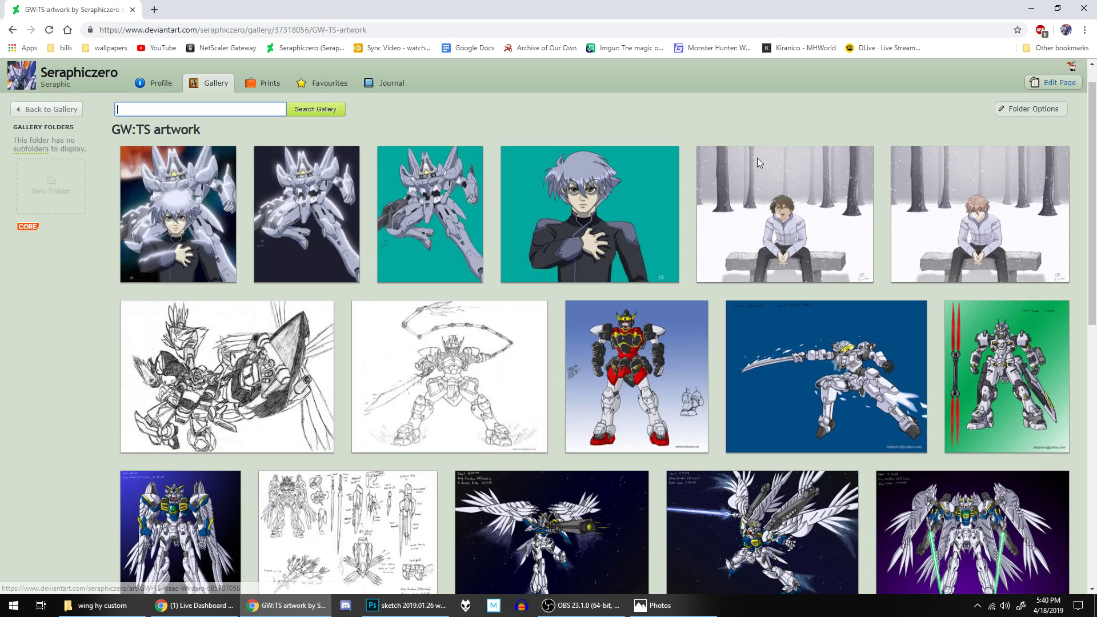
scroll(759, 162, down, 3)
middle_click(965, 345)
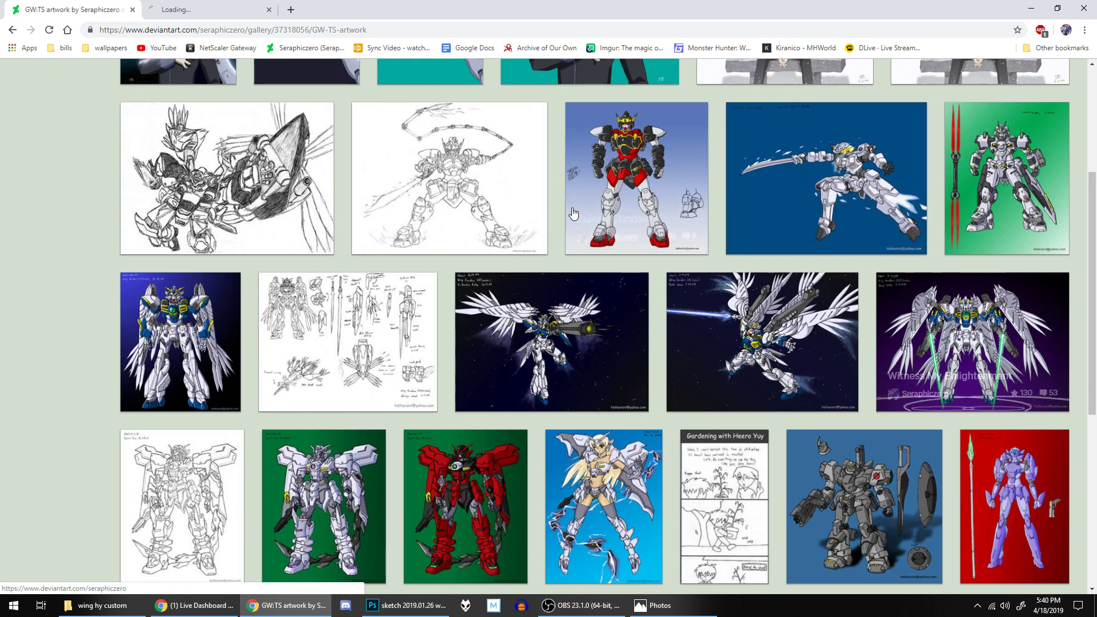
key(ctrl+Tab)
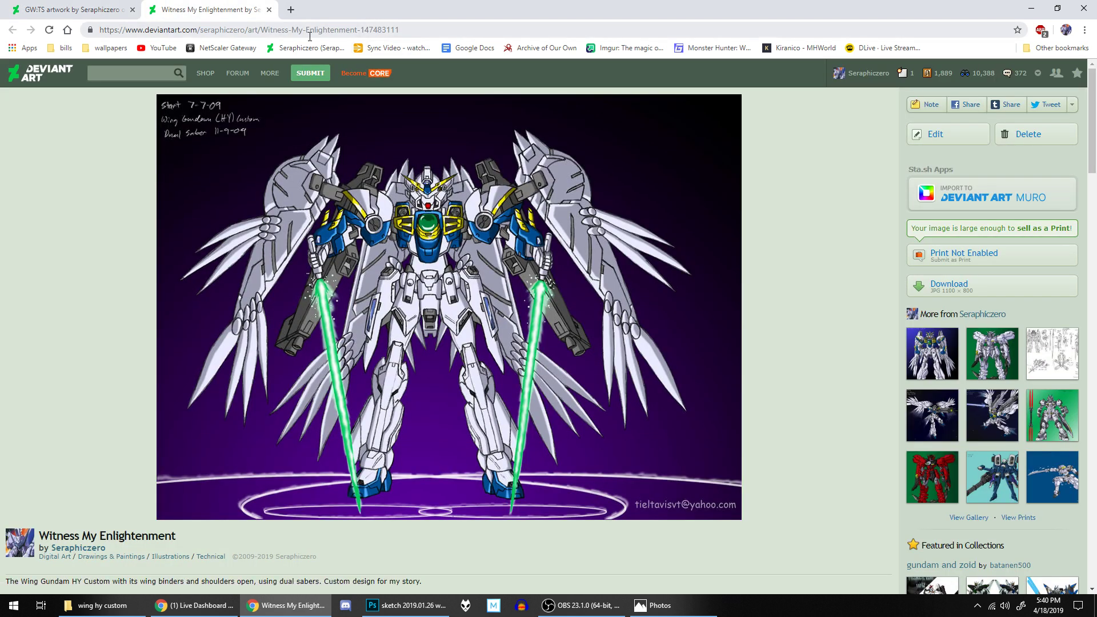
- Select the web address of the Witness My Enlightenment page and switch briefly to the Live Dashboard window
click(281, 34)
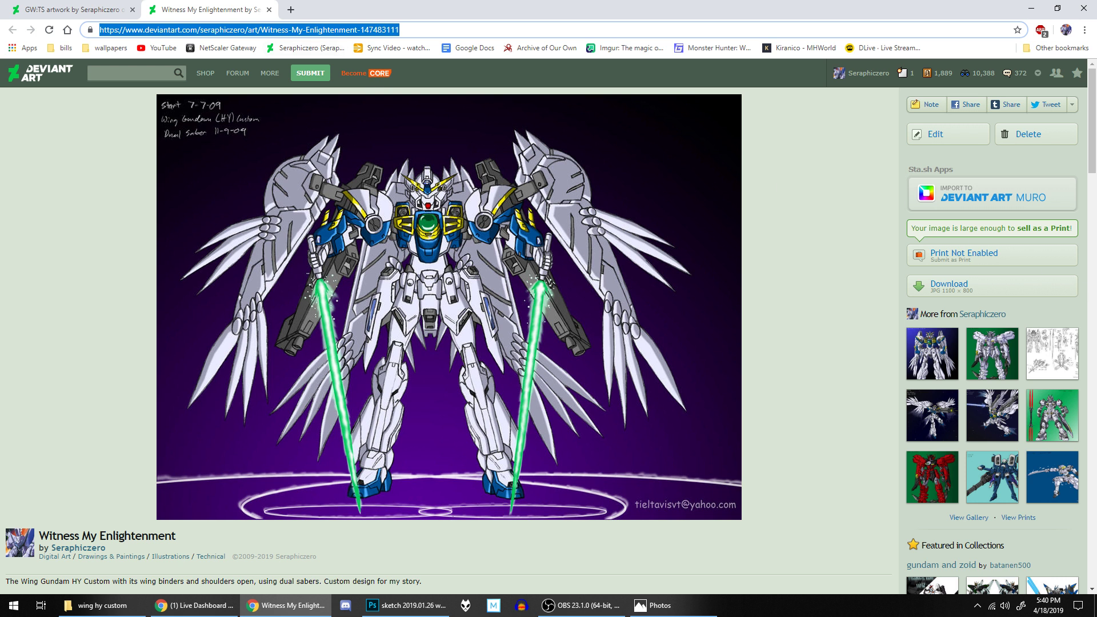
key(alt+Tab)
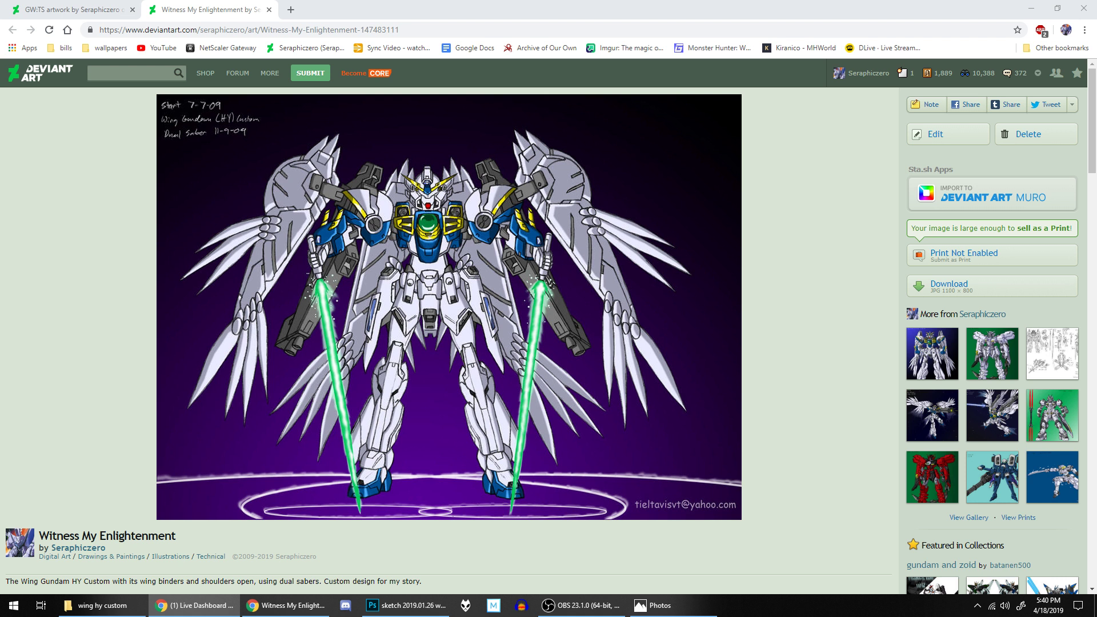
click(826, 224)
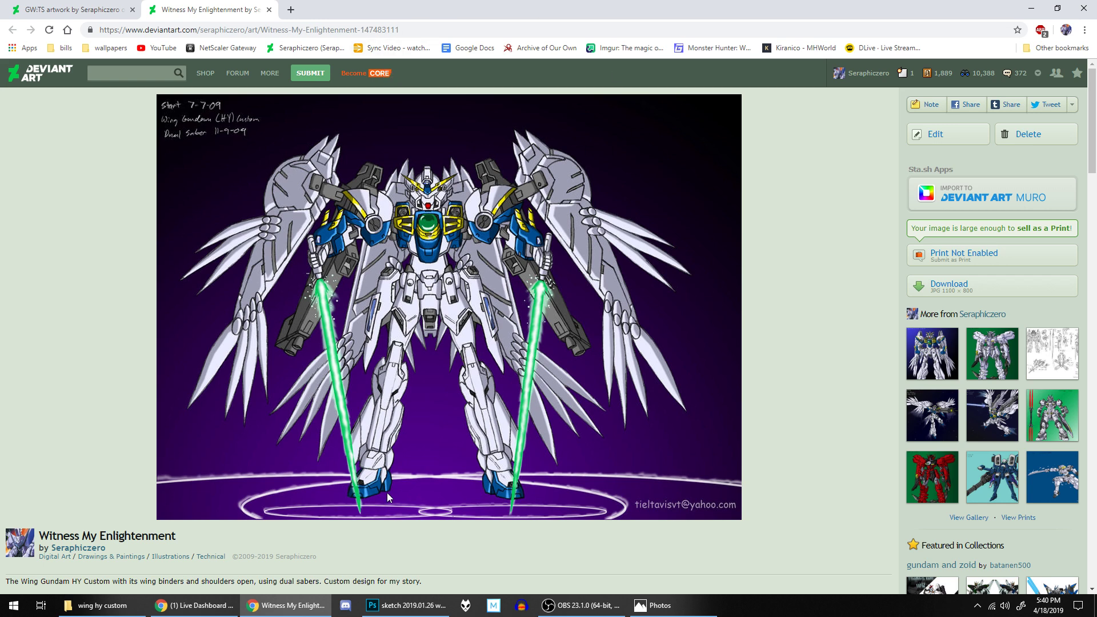
- Switch back to the Photoshop sketch, redraw the upper panel's inner edge closer to the crotch armor, and erase the old edge
click(404, 605)
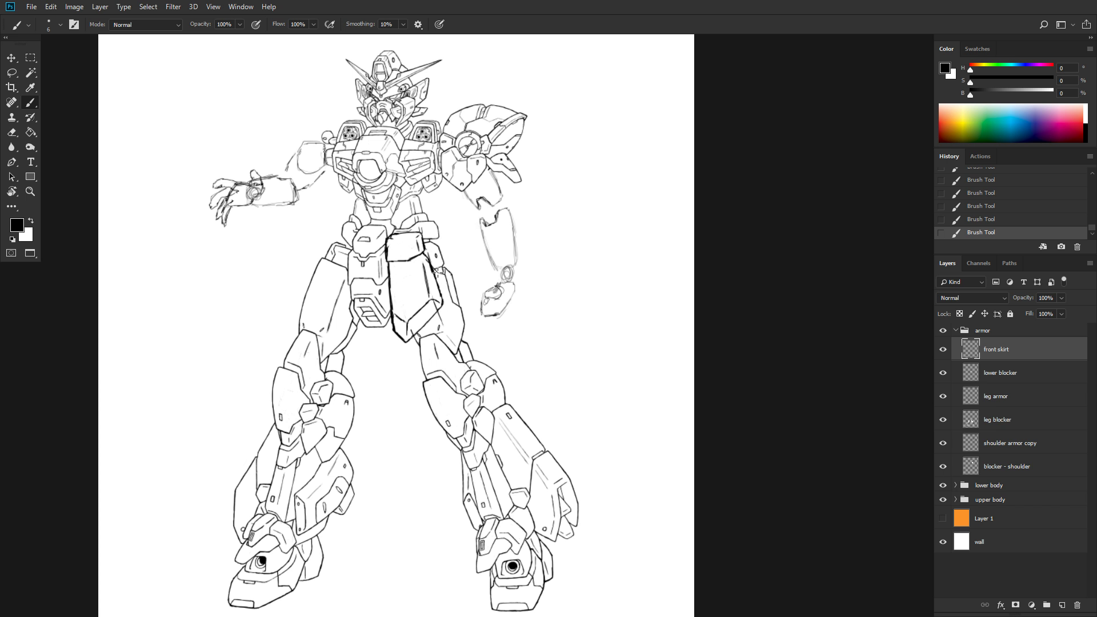
scroll(481, 261, down, 3)
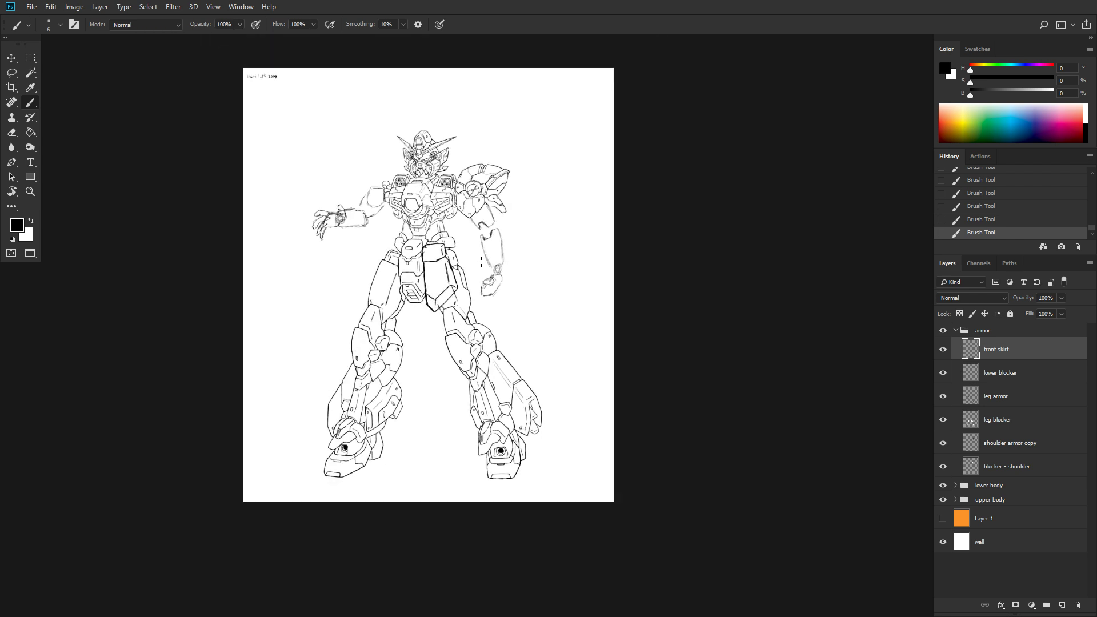
scroll(481, 262, up, 3)
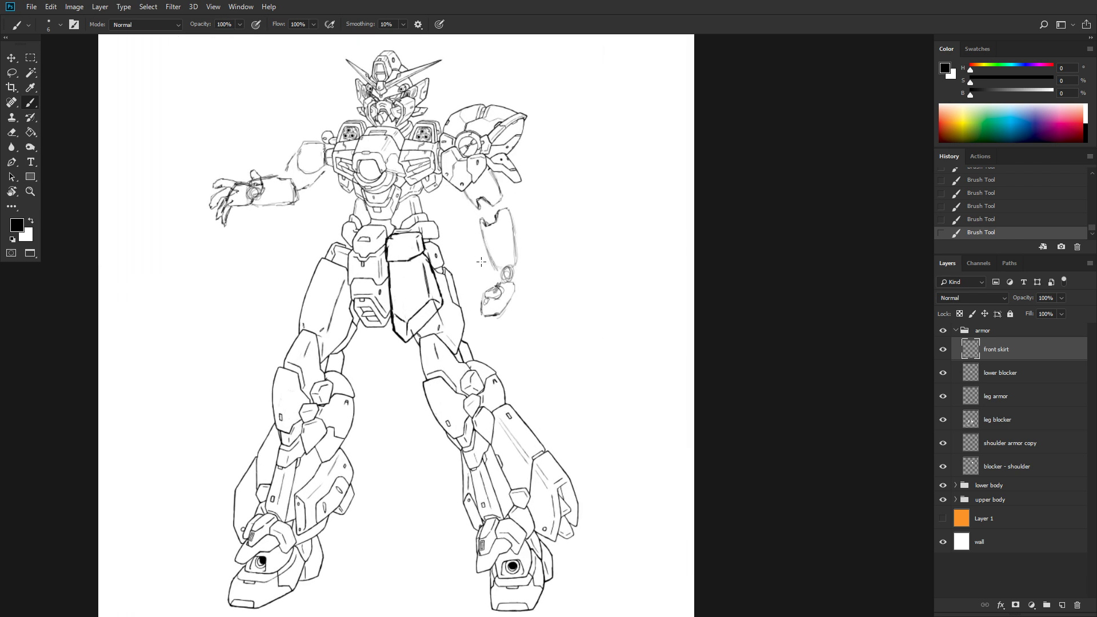
scroll(481, 262, down, 2)
scroll(481, 261, up, 2)
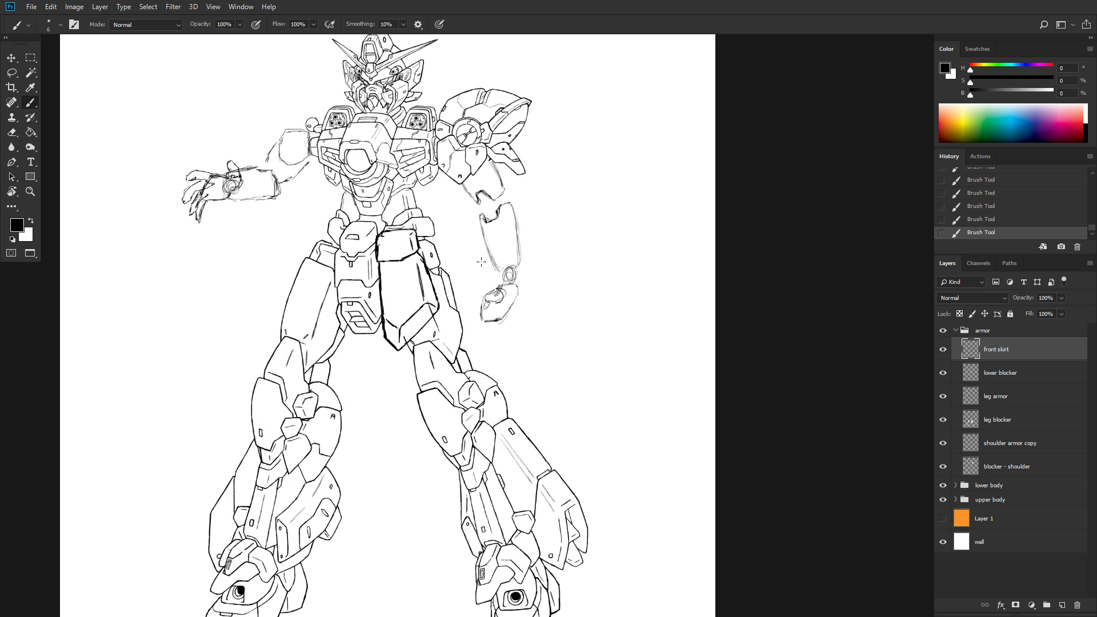
scroll(481, 261, up, 3)
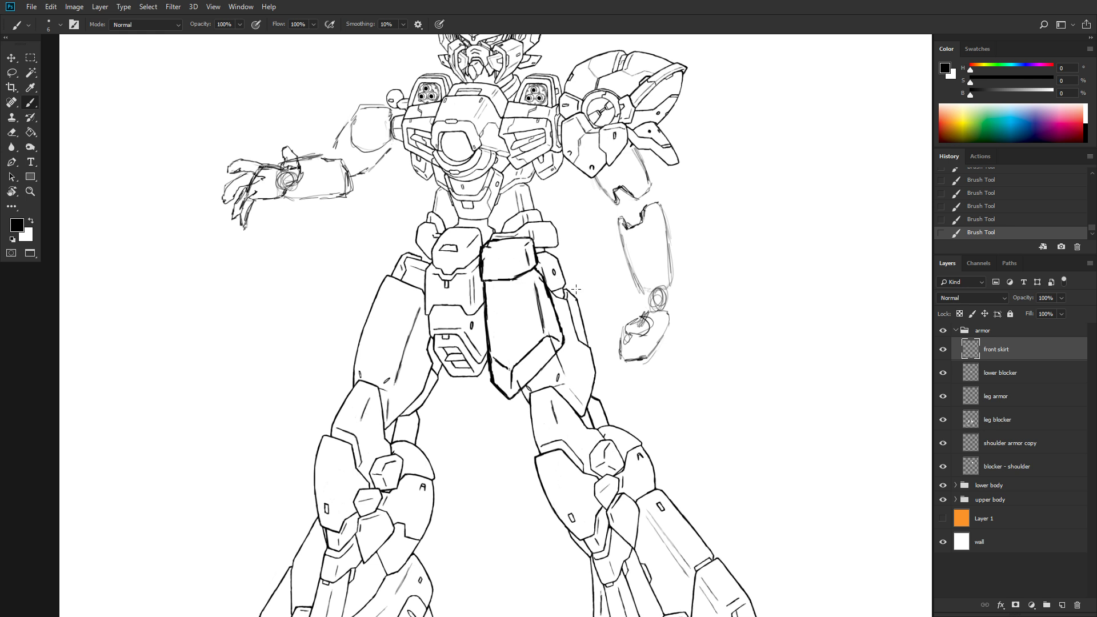
scroll(576, 290, up, 3)
drag(587, 259, 533, 279)
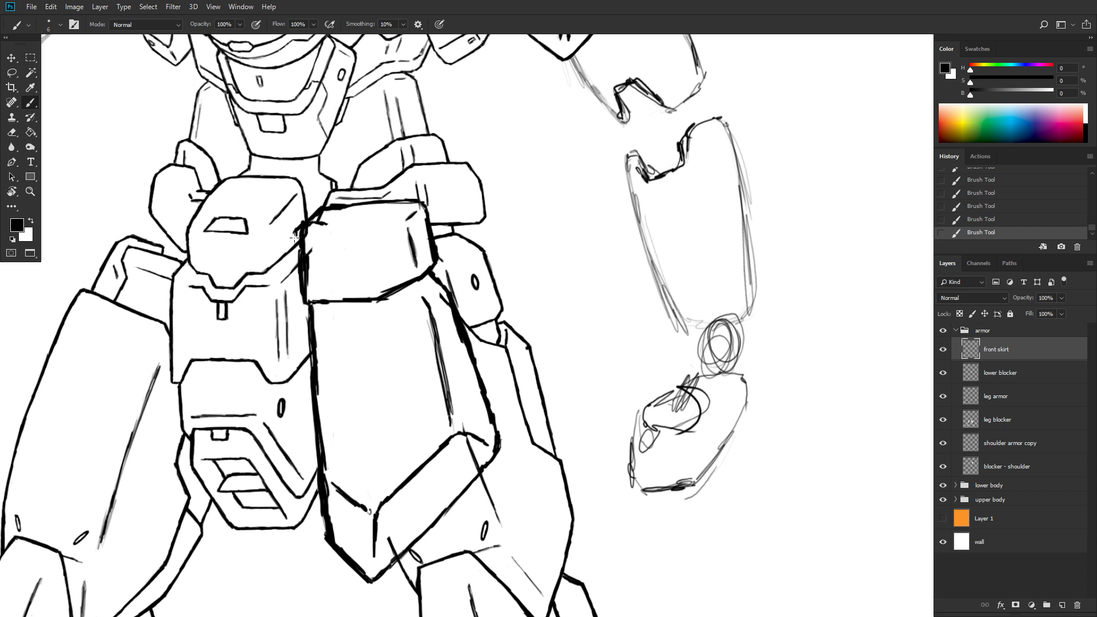
drag(295, 233, 305, 299)
key(e)
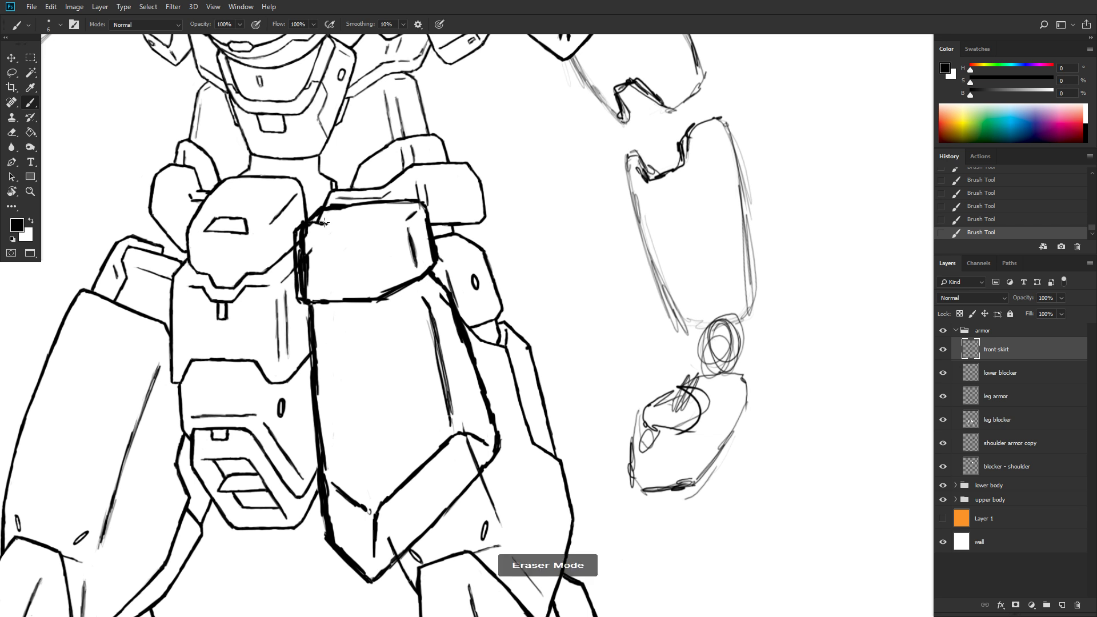
mouse_move(313, 226)
mouse_down()
mouse_move(301, 252)
mouse_move(306, 300)
mouse_up()
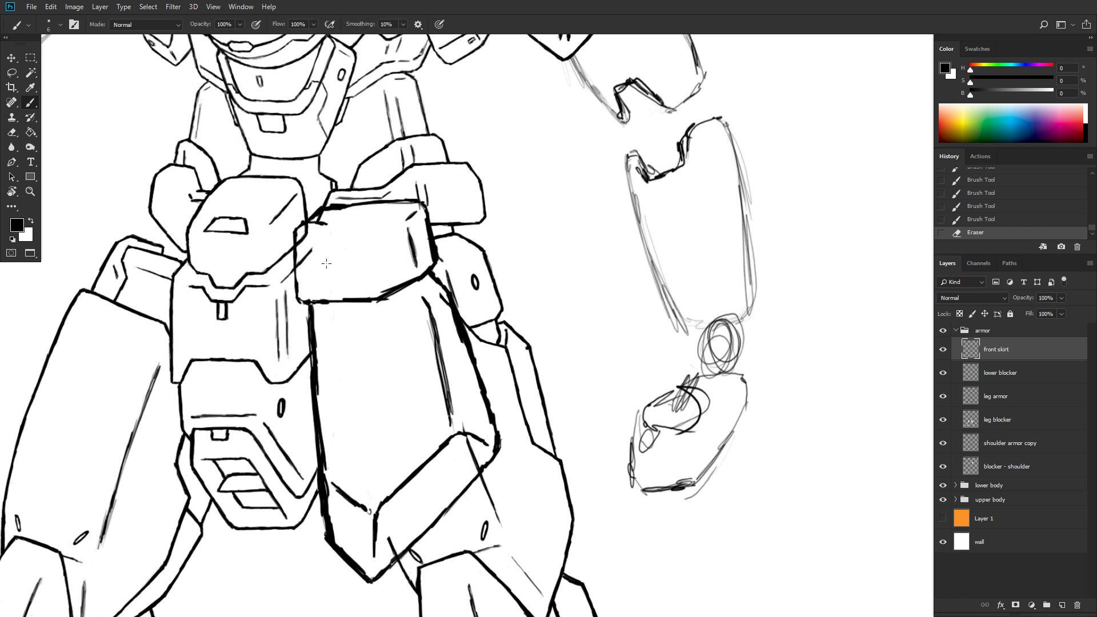
- Draw a tall, narrow raised panel on the upper skirt plate, with side lines extending down onto the lower plate
key(b)
drag(328, 232, 335, 300)
mouse_move(329, 231)
mouse_down()
mouse_move(343, 360)
mouse_move(342, 315)
mouse_move(343, 362)
mouse_up()
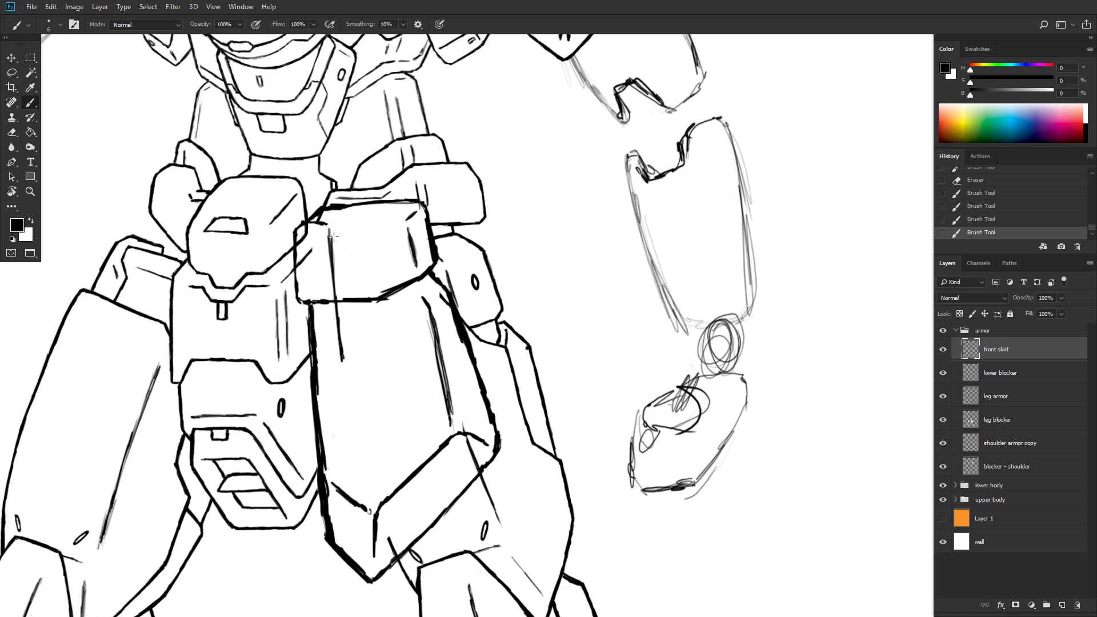
mouse_move(329, 226)
mouse_down()
mouse_move(330, 235)
mouse_move(328, 220)
mouse_move(365, 219)
mouse_move(384, 355)
mouse_up()
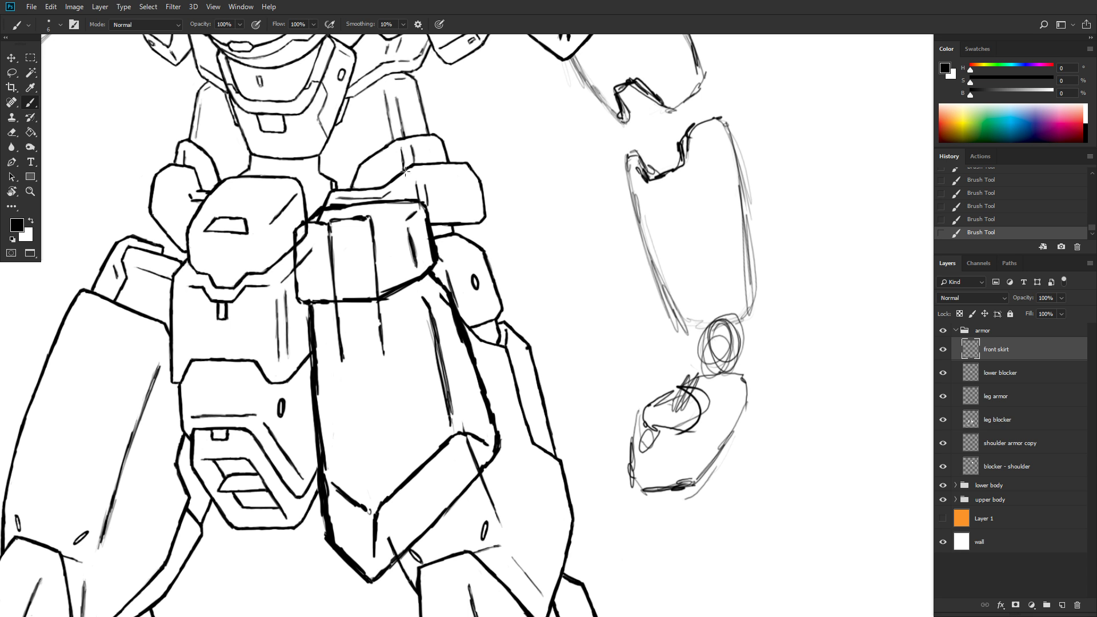
- Erase the raised panel's sharp top corners and redraw them rounded
drag(330, 219, 331, 224)
mouse_move(346, 218)
mouse_down()
mouse_move(329, 215)
mouse_move(365, 218)
mouse_up()
key(grave)
mouse_move(331, 215)
mouse_down()
mouse_move(330, 245)
mouse_move(334, 210)
mouse_up()
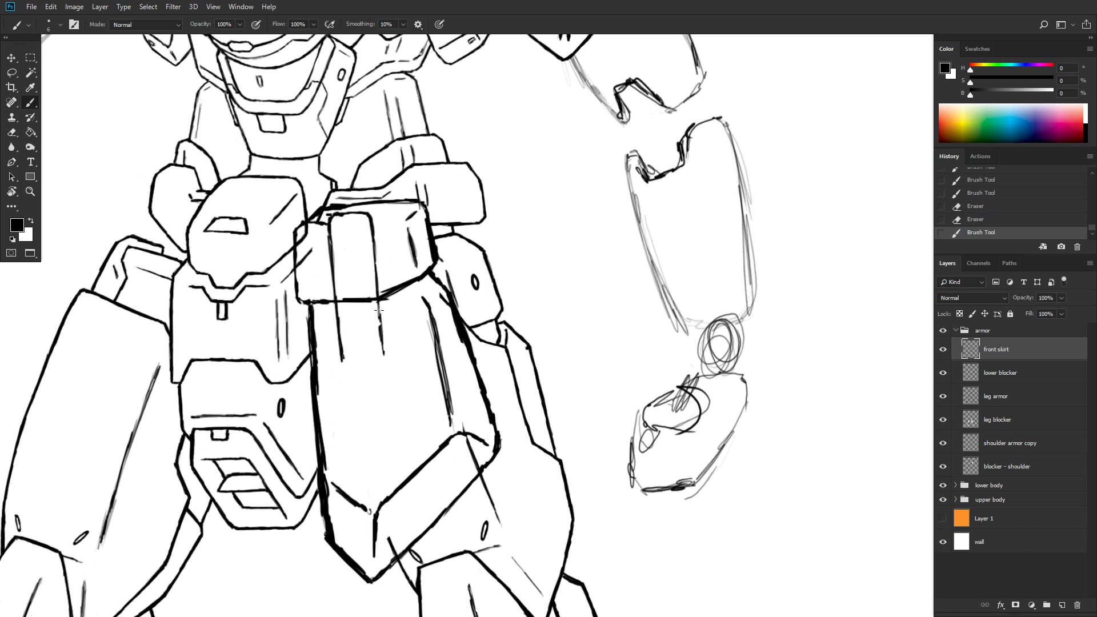
- Draw a second set of edge lines beside the raised panel to give it depth, and cap its top above the upper skirt plate
drag(379, 310, 384, 354)
mouse_move(334, 219)
mouse_down()
mouse_move(377, 193)
mouse_move(331, 218)
mouse_move(342, 197)
mouse_up()
drag(386, 295, 397, 287)
mouse_move(387, 290)
mouse_down()
mouse_move(384, 262)
mouse_move(388, 285)
mouse_move(383, 225)
mouse_up()
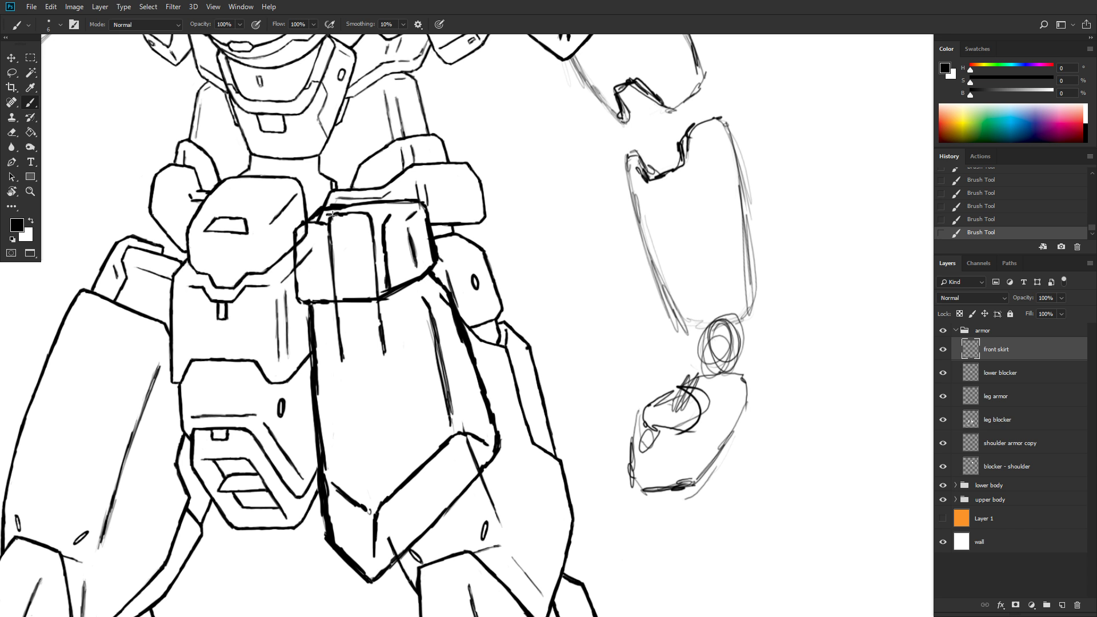
mouse_move(333, 215)
mouse_down()
mouse_move(359, 169)
mouse_move(358, 183)
mouse_move(383, 185)
mouse_move(391, 212)
mouse_move(395, 198)
mouse_up()
mouse_move(398, 287)
mouse_down()
mouse_move(408, 349)
mouse_move(404, 323)
mouse_up()
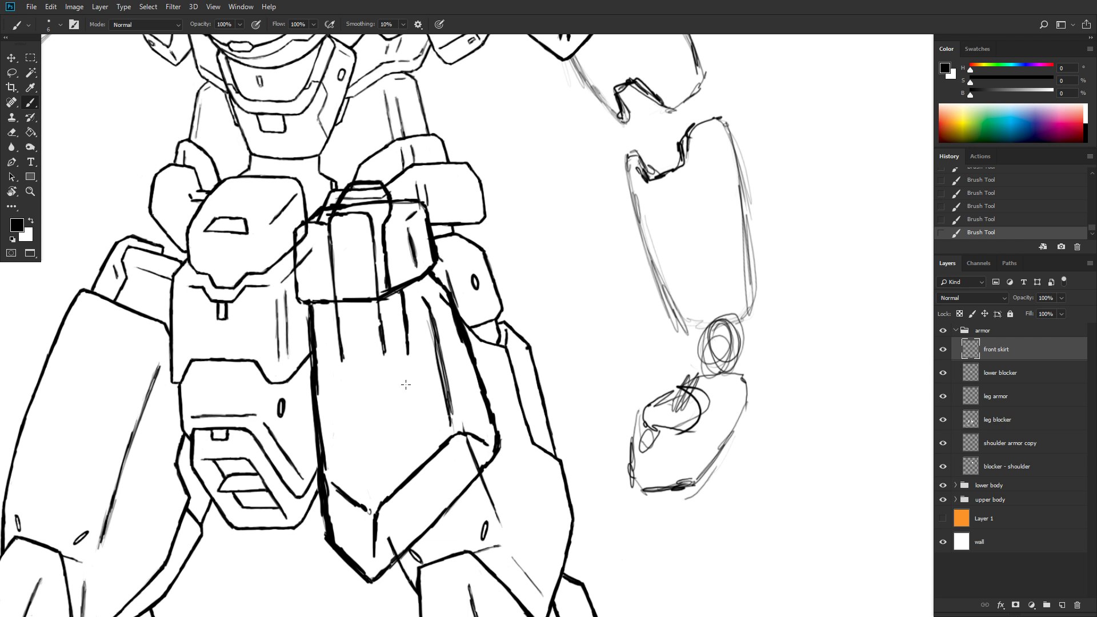
- Extend the raised panel's outer side line down the lower plate and close its lower end with a slanted face
mouse_move(408, 361)
mouse_down()
mouse_move(409, 386)
mouse_move(406, 334)
mouse_move(410, 375)
mouse_up()
mouse_move(404, 317)
mouse_down()
mouse_move(416, 390)
mouse_move(413, 326)
mouse_move(408, 368)
mouse_move(399, 361)
mouse_move(405, 399)
mouse_move(405, 346)
mouse_move(409, 394)
mouse_up()
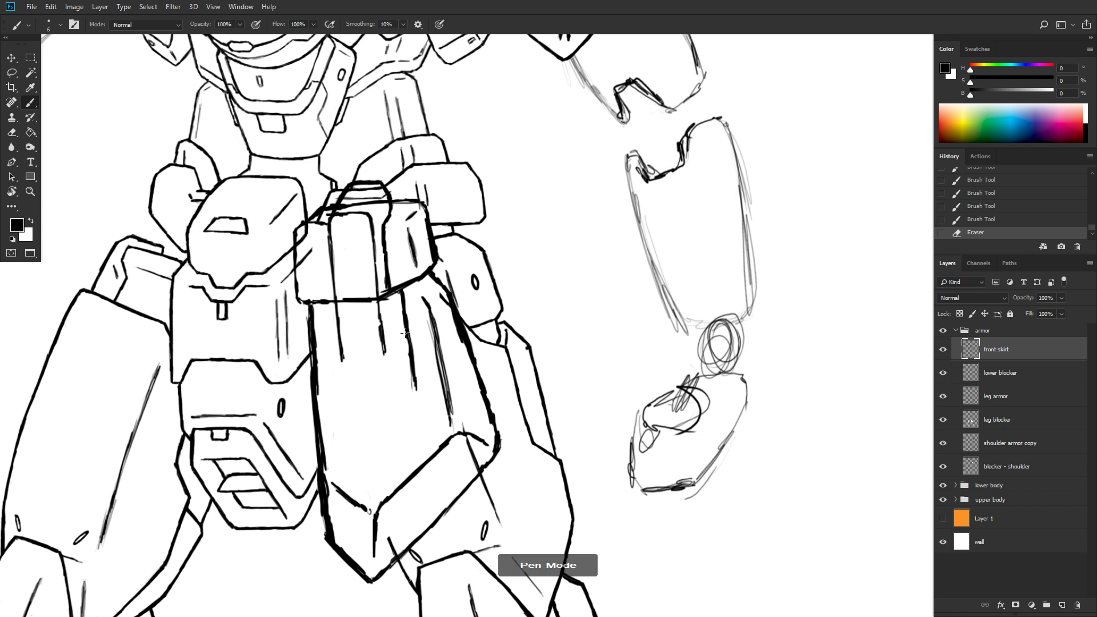
mouse_move(406, 330)
mouse_down()
mouse_move(356, 341)
mouse_move(383, 345)
mouse_move(411, 384)
mouse_move(346, 355)
mouse_move(396, 319)
mouse_move(345, 355)
mouse_move(344, 342)
mouse_move(365, 398)
mouse_move(409, 394)
mouse_up()
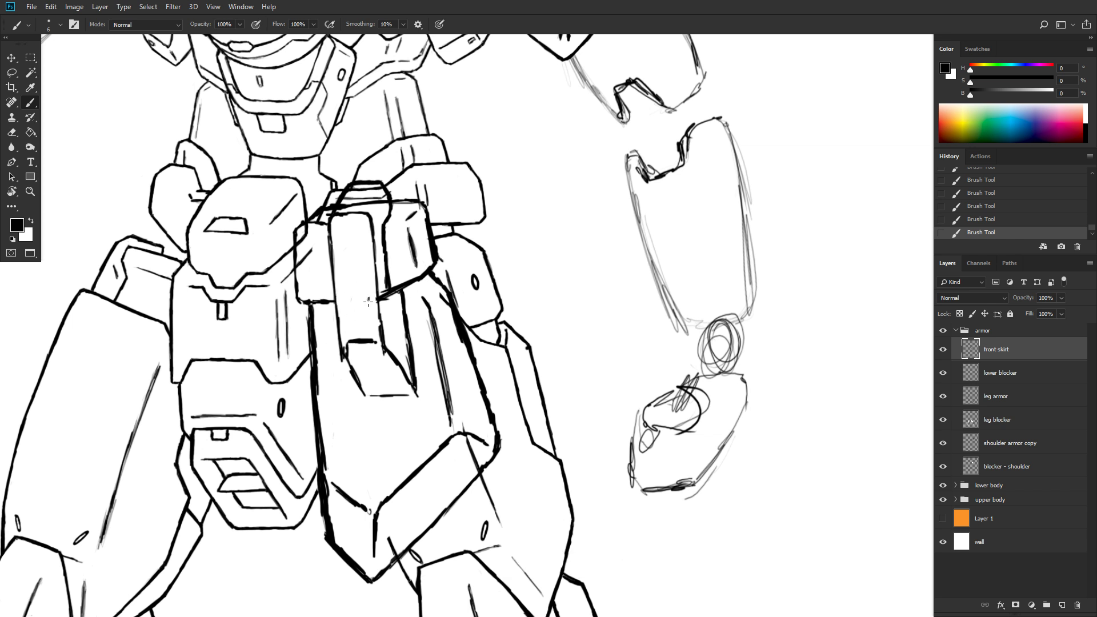
- Erase the upper plate's bottom edge where it crosses the raised panel, toggling the lower body group's visibility to check the overlap
drag(368, 301, 386, 290)
click(943, 485)
click(942, 485)
click(942, 485)
click(943, 485)
- Cover the leftover marks inside the raised panel with white on the lower blocker layer, and return to the front skirt layer with black
click(1008, 376)
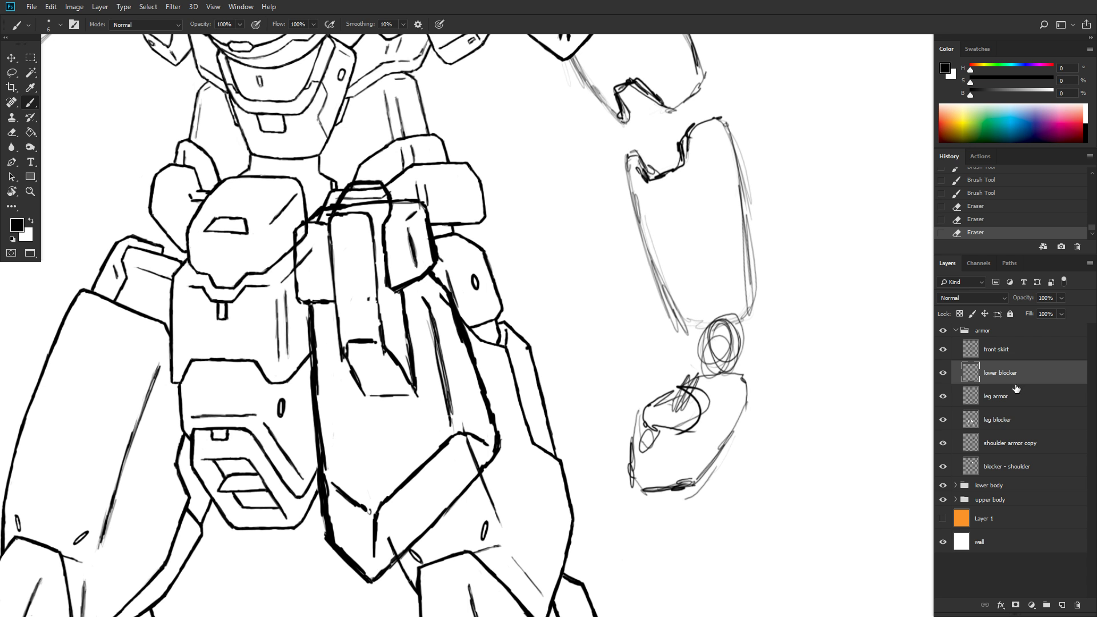
click(33, 219)
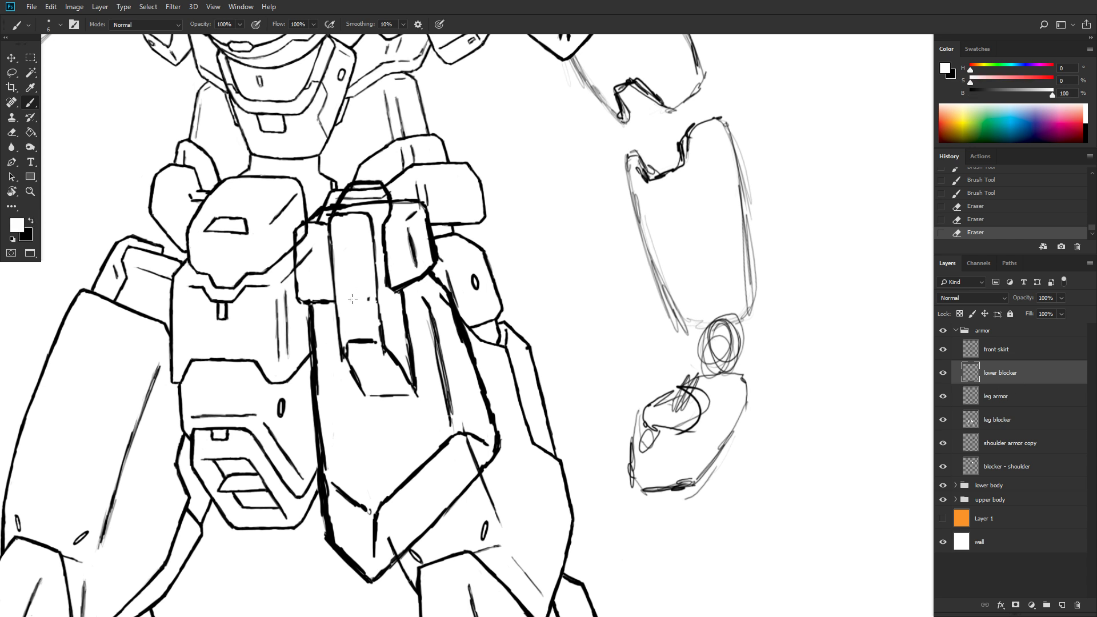
mouse_move(353, 299)
mouse_down()
mouse_move(364, 285)
mouse_move(355, 304)
mouse_move(370, 292)
mouse_move(352, 291)
mouse_move(353, 310)
mouse_move(370, 291)
mouse_up()
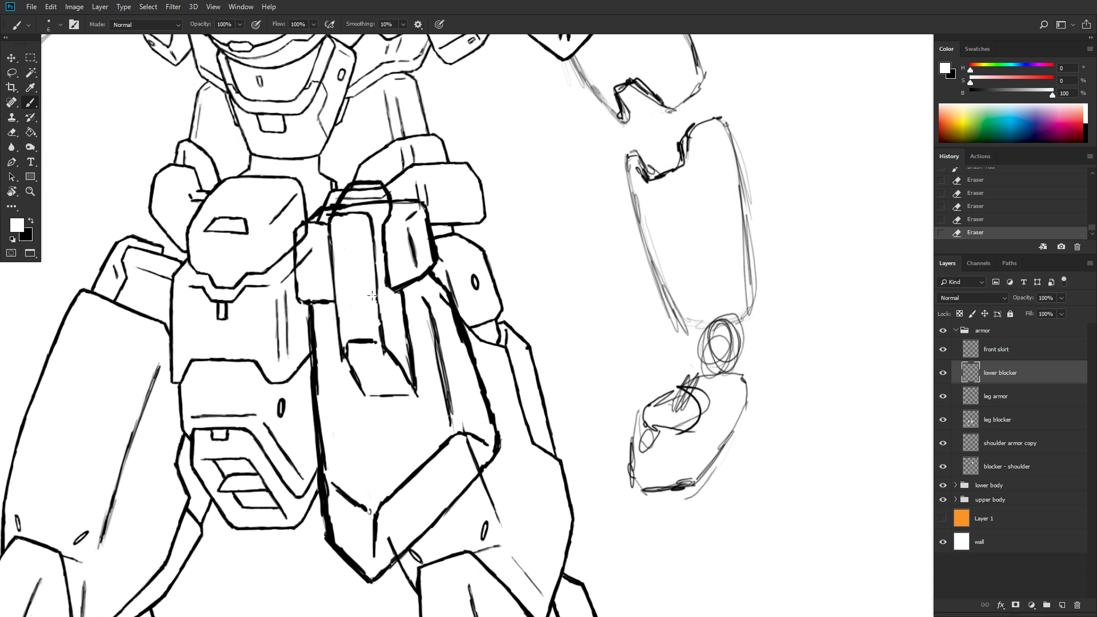
click(1001, 355)
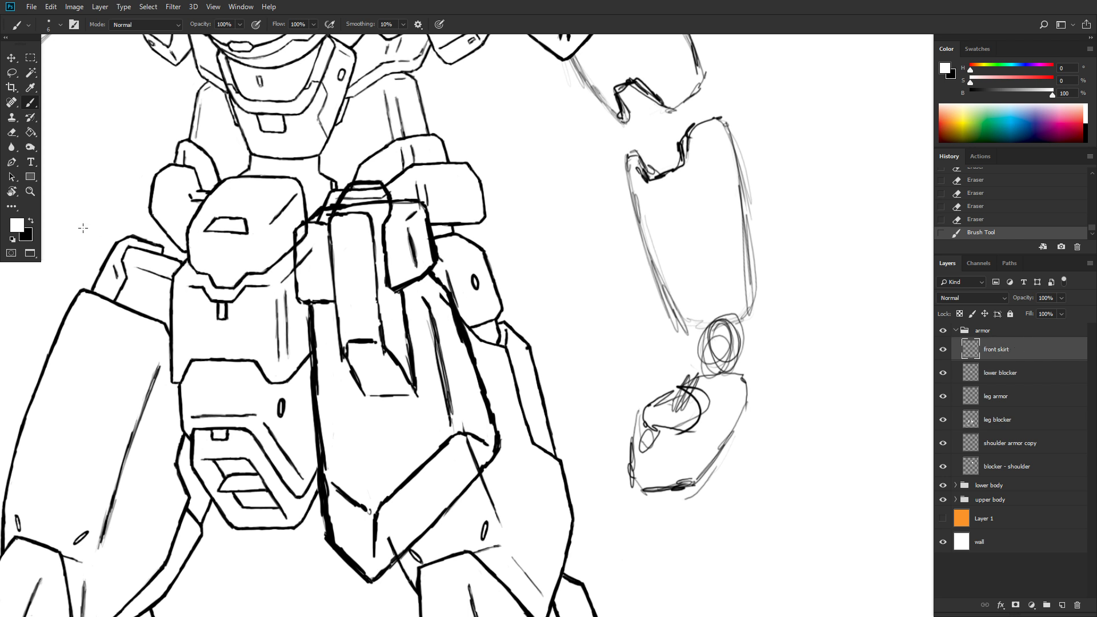
key(x)
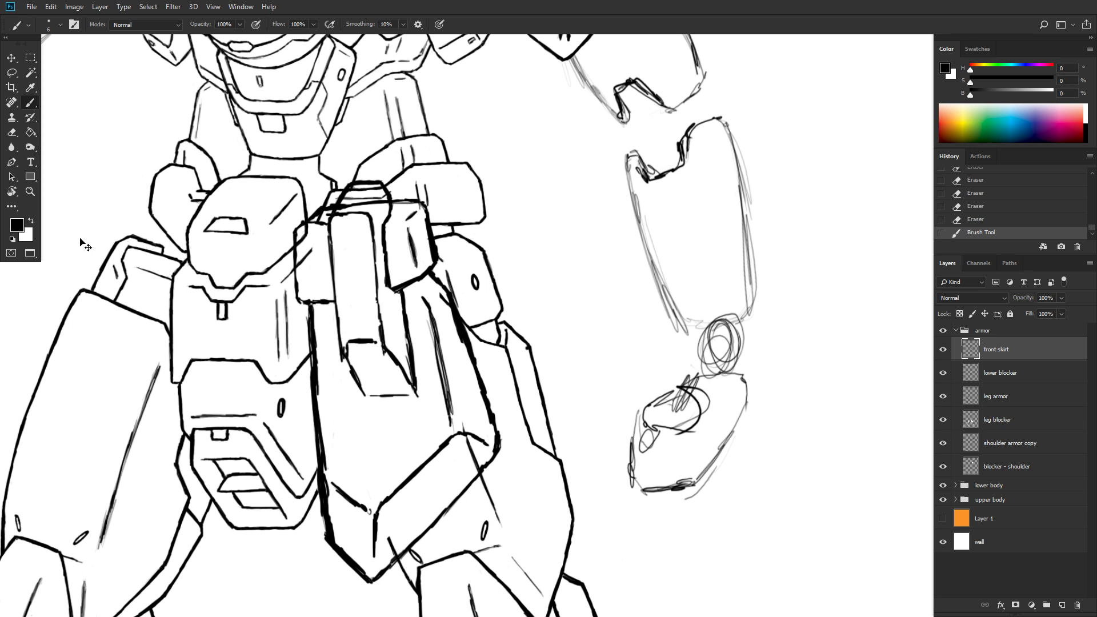
- Save the drawing and review the skirt armor against the whole mech
key(ctrl+s)
scroll(451, 191, down, 7)
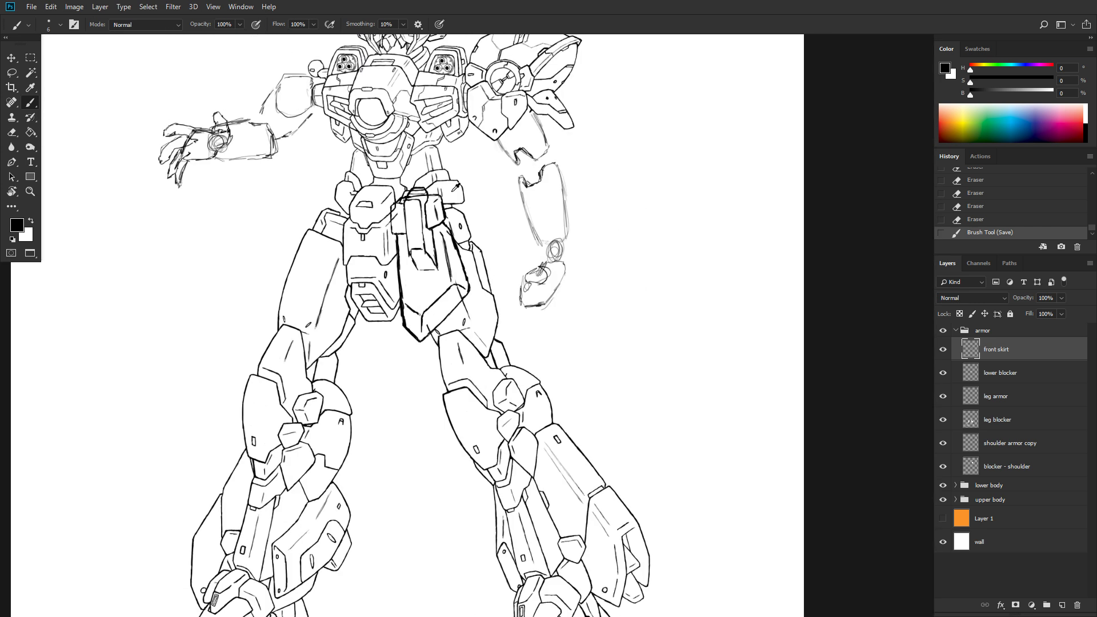
scroll(568, 209, down, 1)
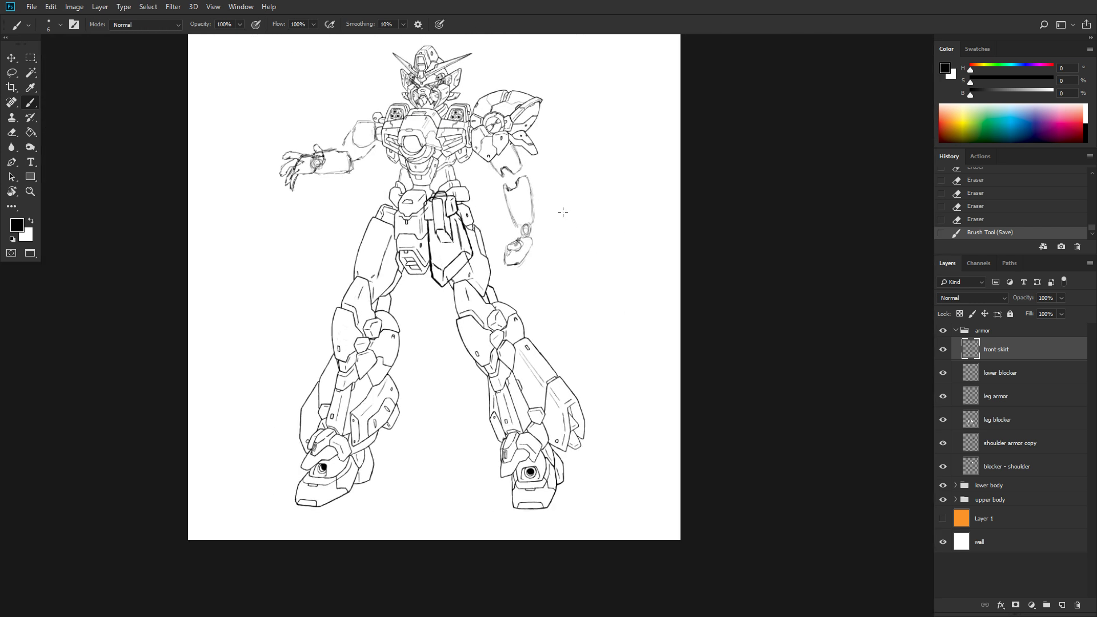
scroll(562, 212, up, 3)
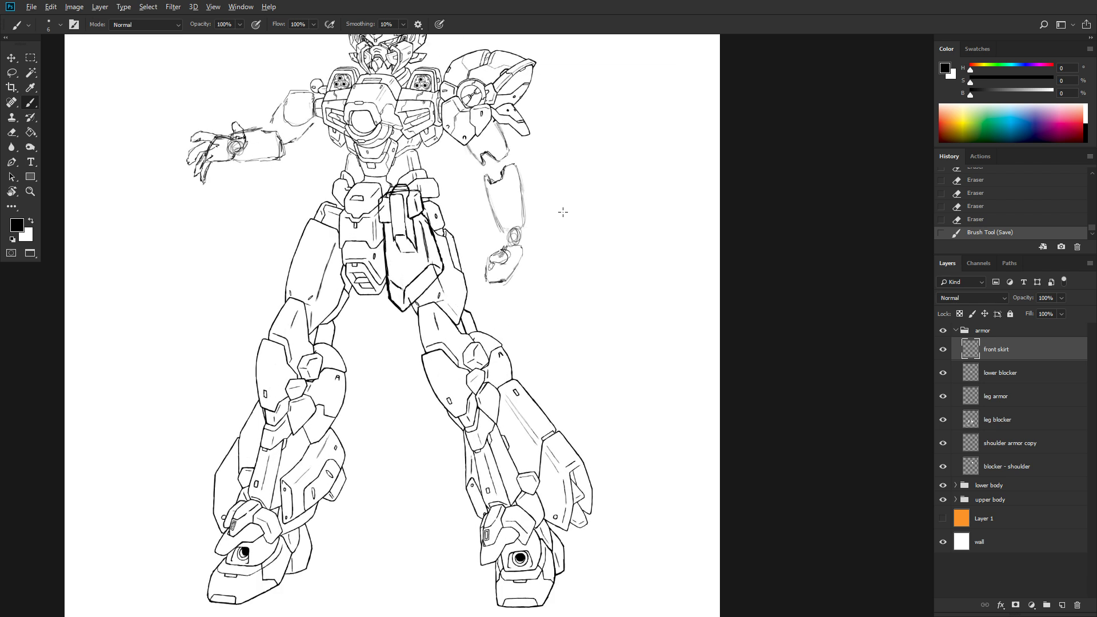
scroll(563, 212, down, 2)
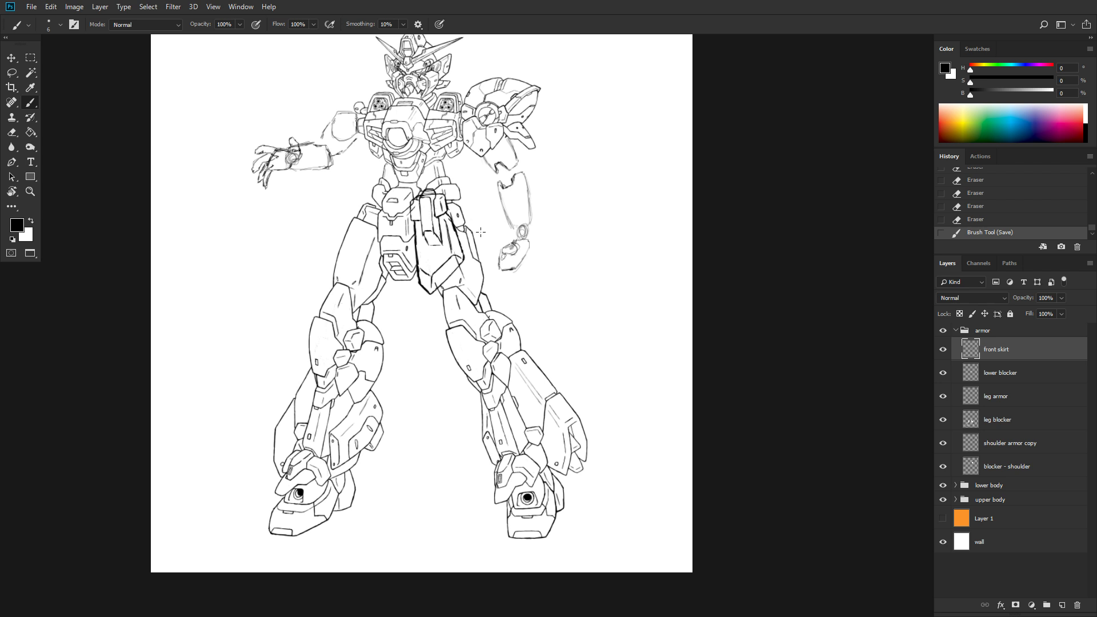
- Erase the upper plate's top edge where it crosses the raised panel's cap and touch up the cap's outline
scroll(480, 234, up, 1)
drag(501, 207, 560, 252)
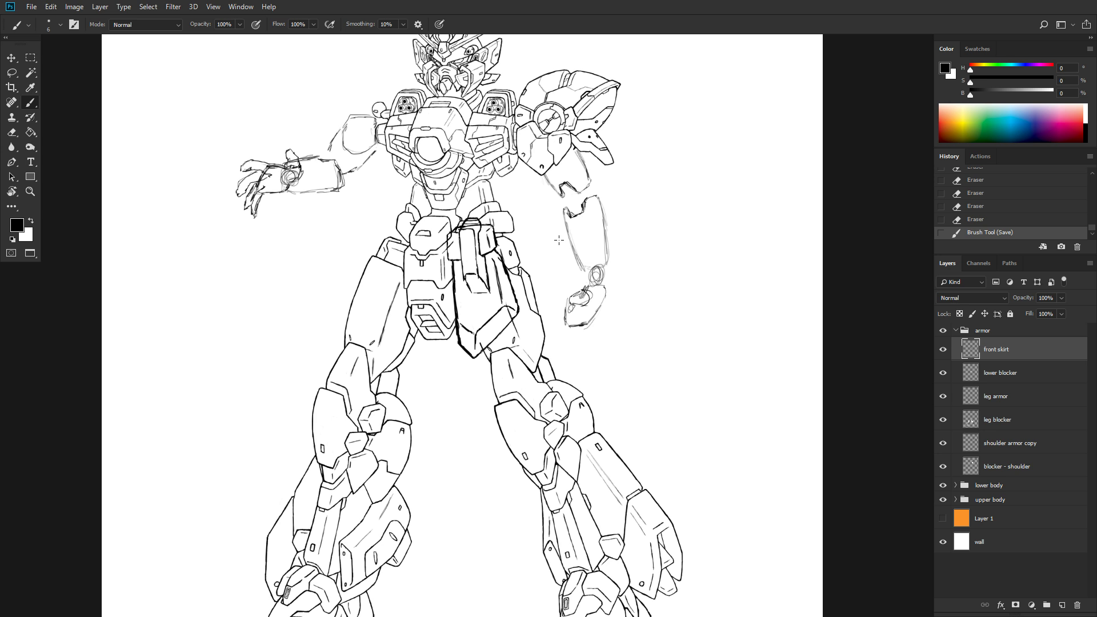
scroll(535, 229, up, 4)
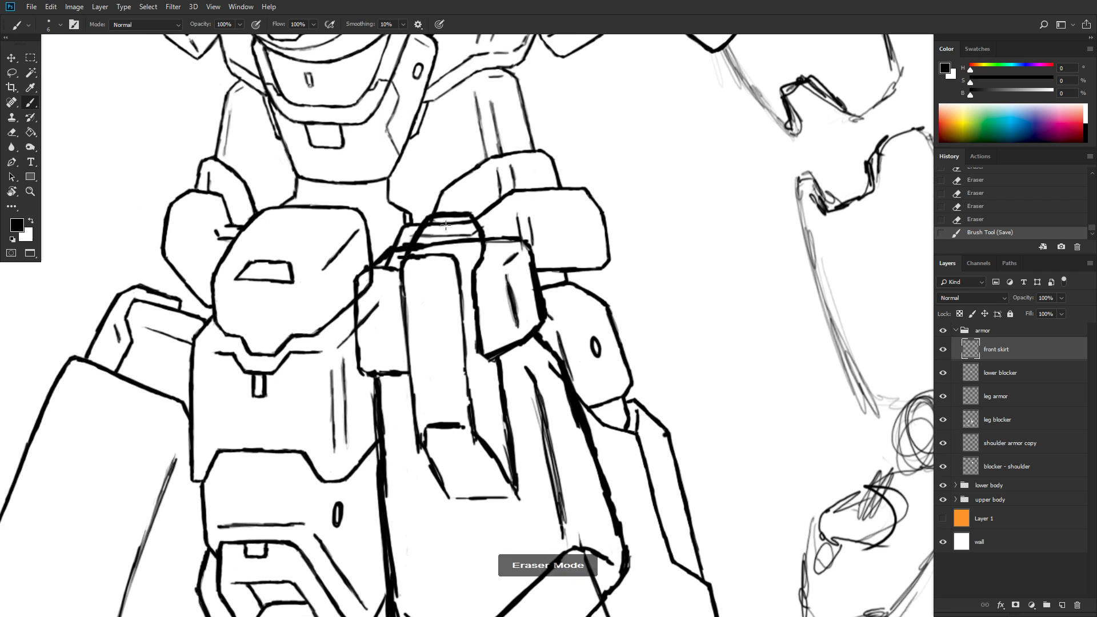
mouse_move(421, 246)
mouse_down()
mouse_move(477, 240)
mouse_move(405, 256)
mouse_move(410, 245)
mouse_up()
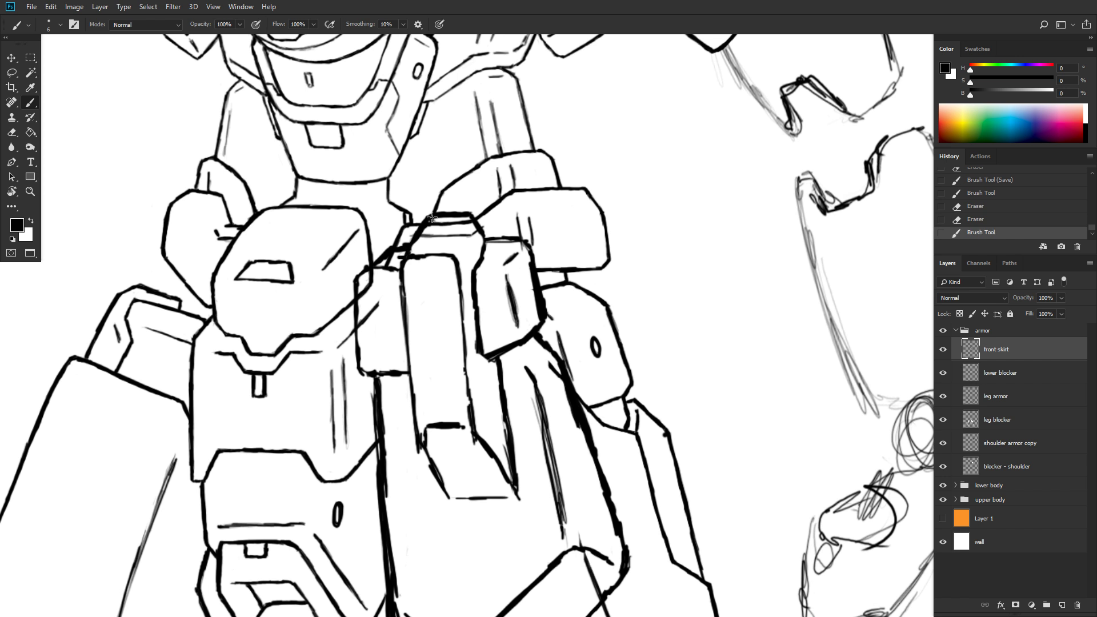
- Lasso the whole raised panel on the front skirt layer, nudge it inward toward the crotch armor, and deselect it
key(l)
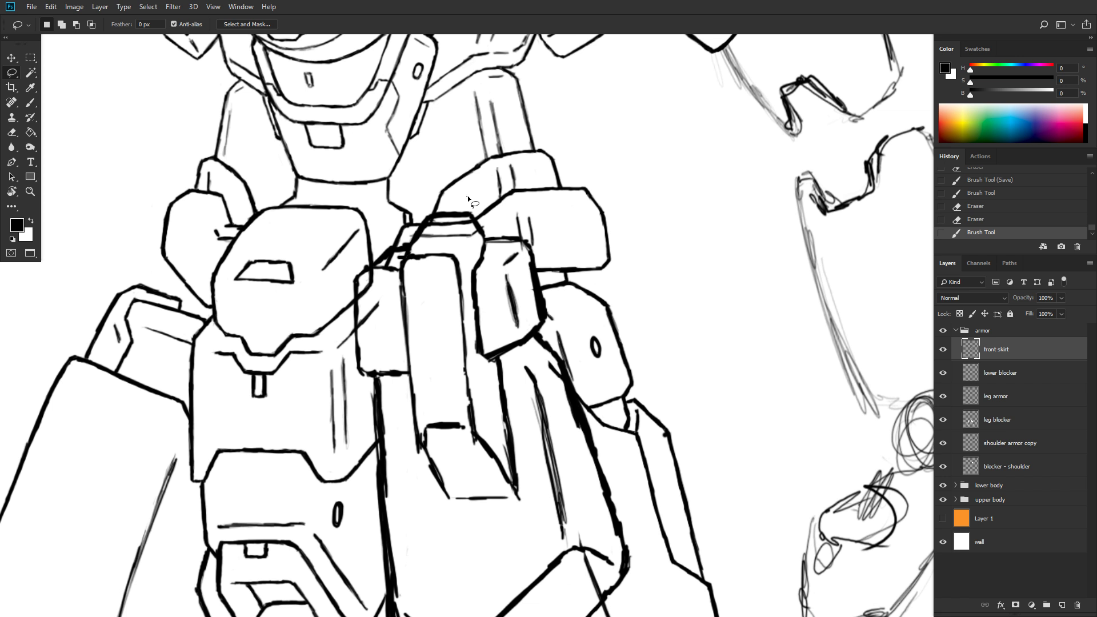
mouse_move(467, 195)
mouse_down()
mouse_move(417, 220)
mouse_move(398, 285)
mouse_move(405, 437)
mouse_move(431, 514)
mouse_move(471, 532)
mouse_move(521, 525)
mouse_move(529, 428)
mouse_up()
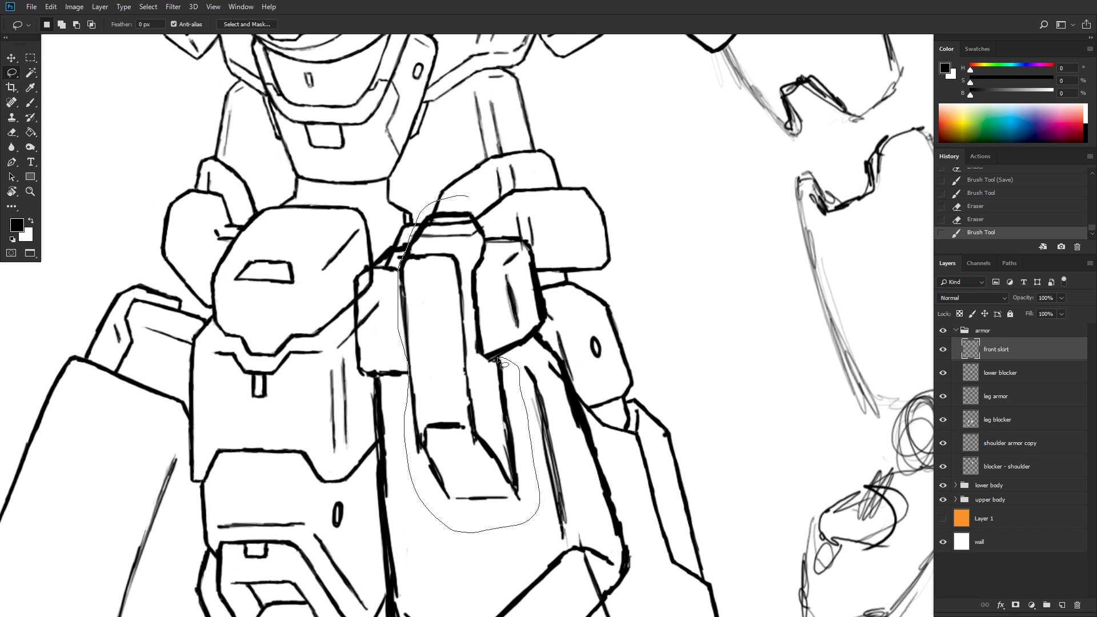
drag(497, 359, 484, 352)
mouse_move(483, 265)
mouse_down()
mouse_move(487, 236)
mouse_move(466, 198)
mouse_up()
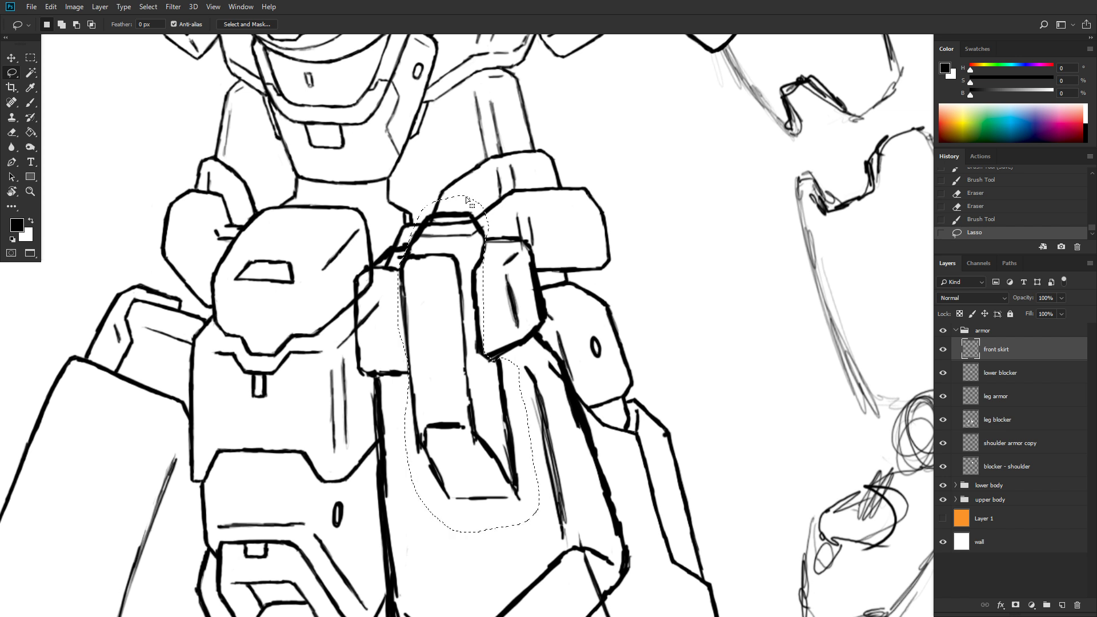
key(v)
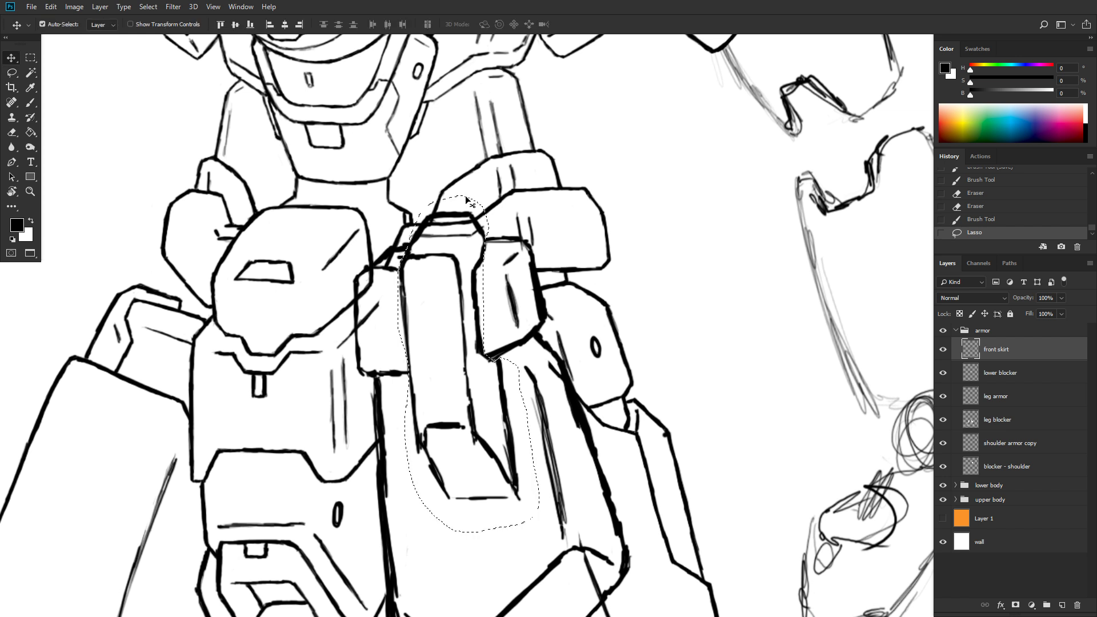
key(shift+Left)
key(shift+Left)
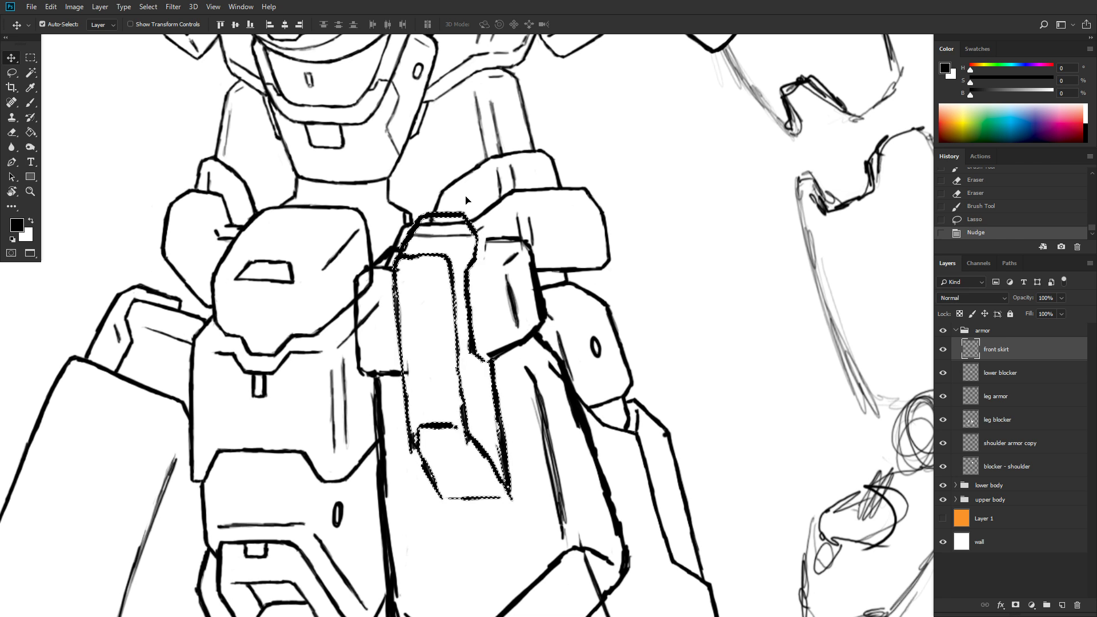
key(Left)
key(Left)
key(Left)
key(Left)
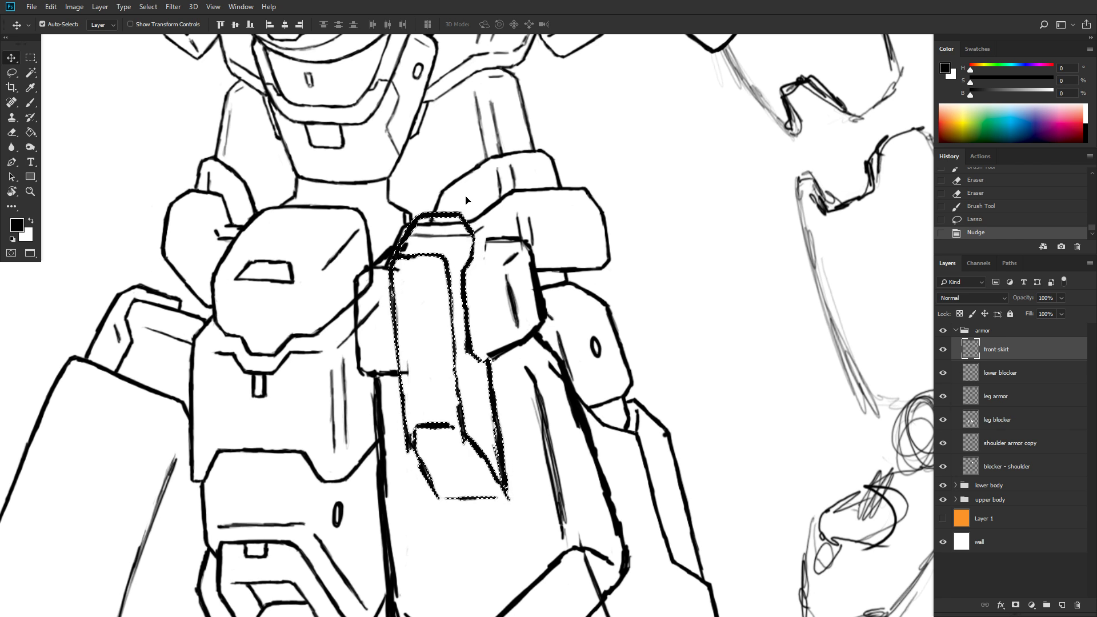
key(Left)
key(Left)
key(Left)
key(Left)
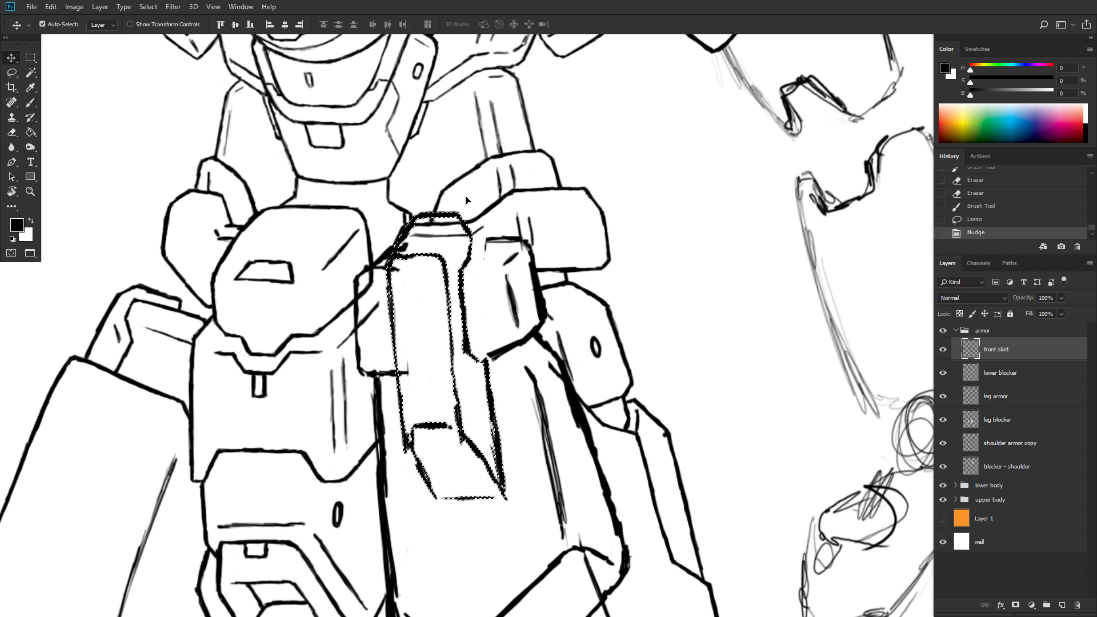
key(Left)
key(Left)
key(Left)
key(Left)
key(Left)
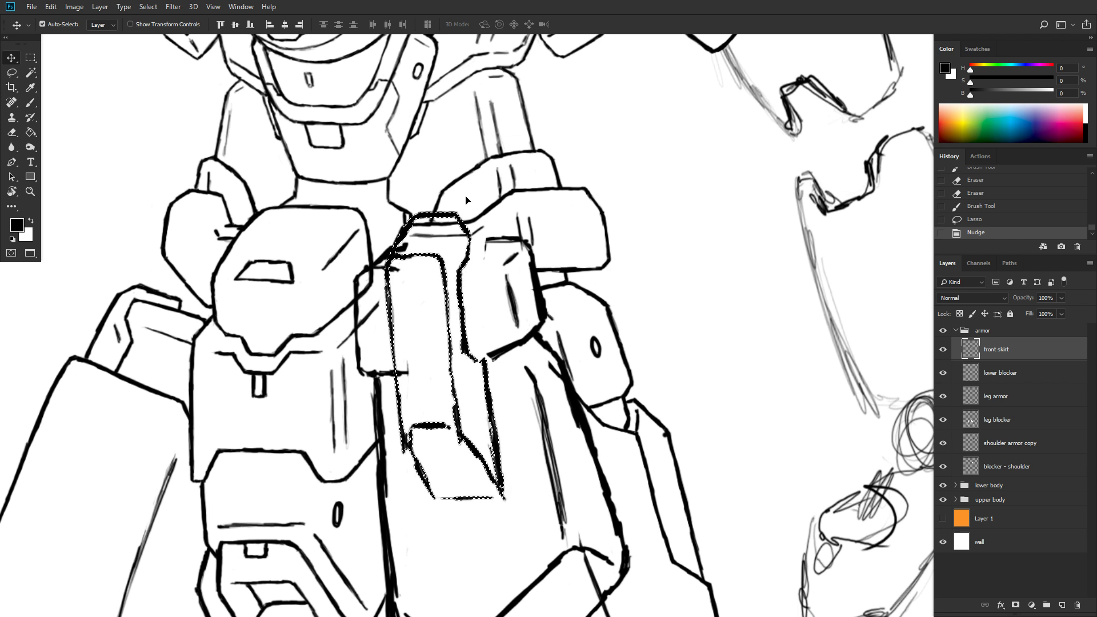
key(ctrl+d)
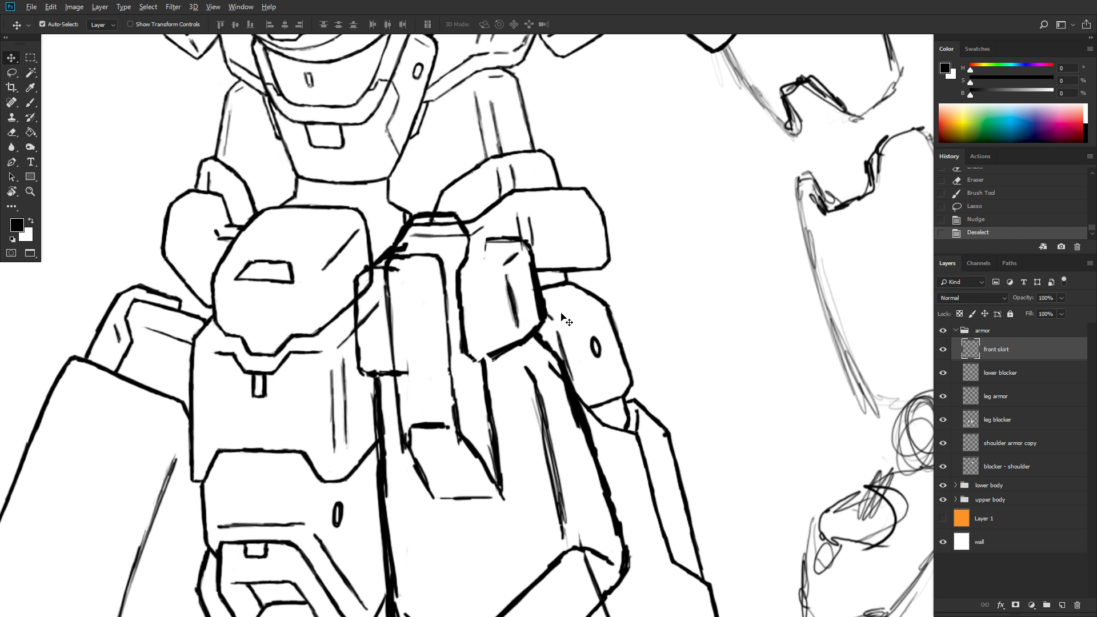
scroll(561, 317, down, 2)
scroll(634, 378, down, 1)
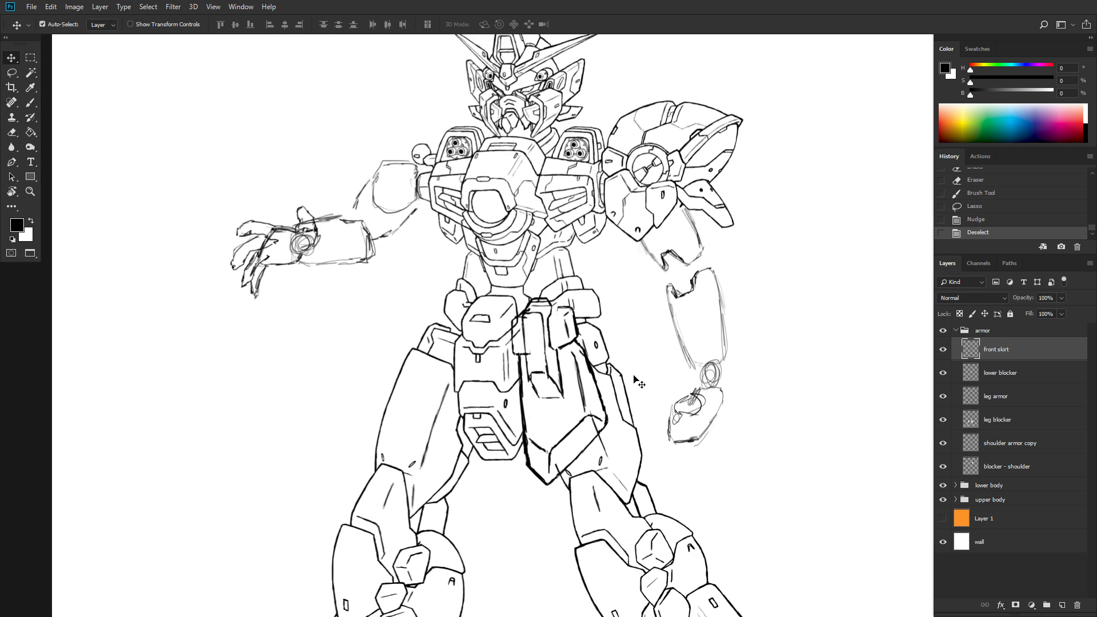
scroll(634, 378, up, 3)
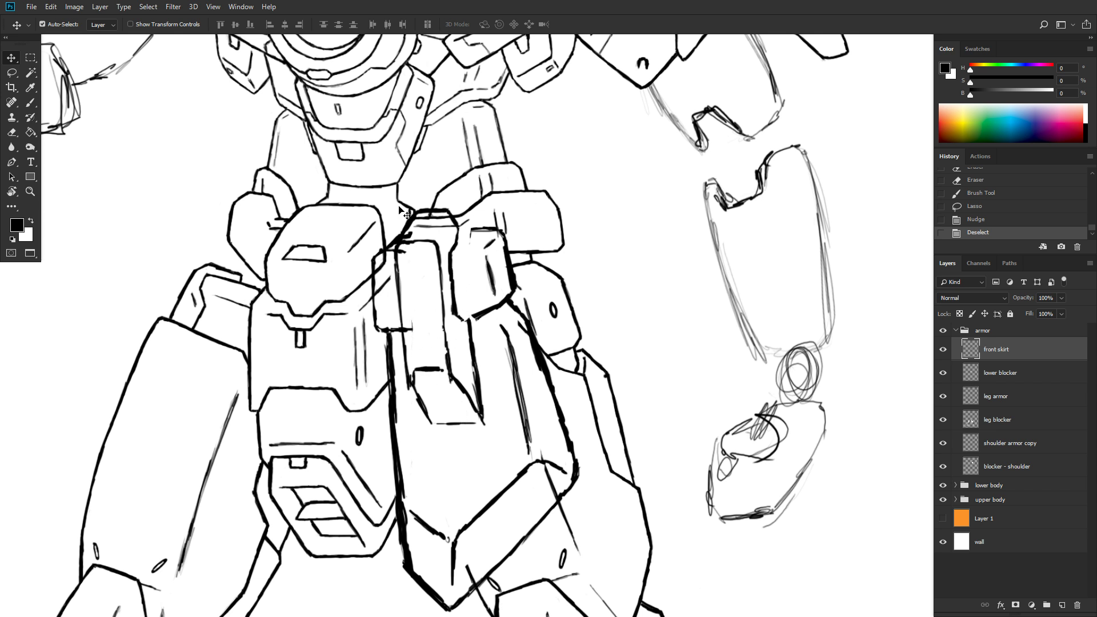
click(11, 72)
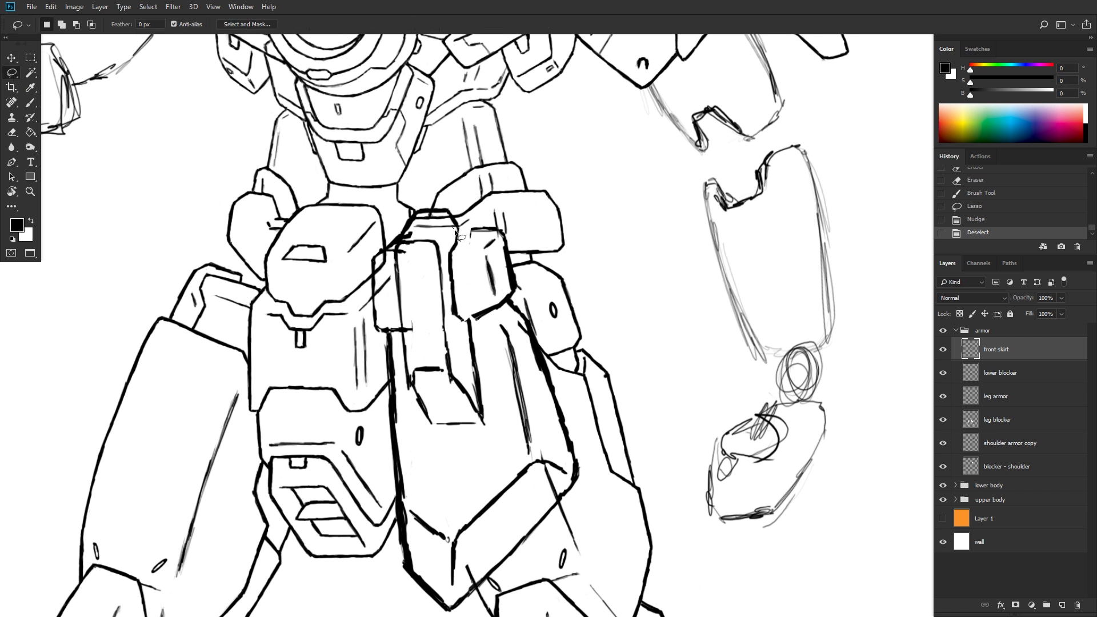
drag(456, 228, 465, 285)
mouse_move(479, 403)
mouse_down()
mouse_move(483, 437)
mouse_move(449, 445)
mouse_move(419, 430)
mouse_up()
mouse_move(398, 337)
mouse_down()
mouse_move(394, 229)
mouse_move(411, 212)
mouse_move(456, 222)
mouse_up()
right_click(445, 276)
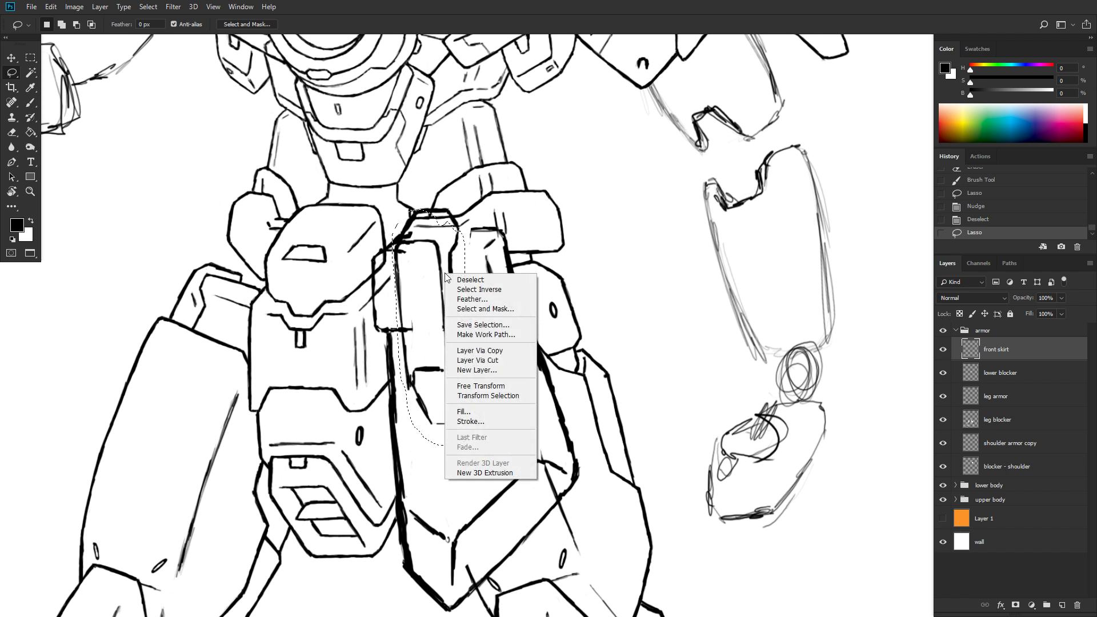
click(480, 385)
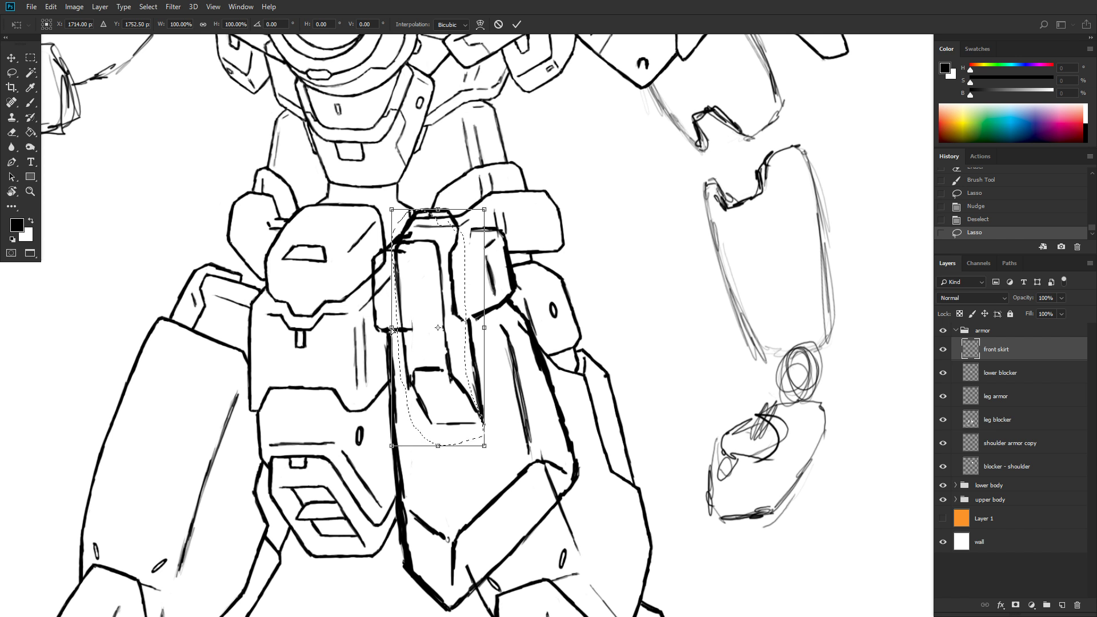
drag(391, 330, 383, 328)
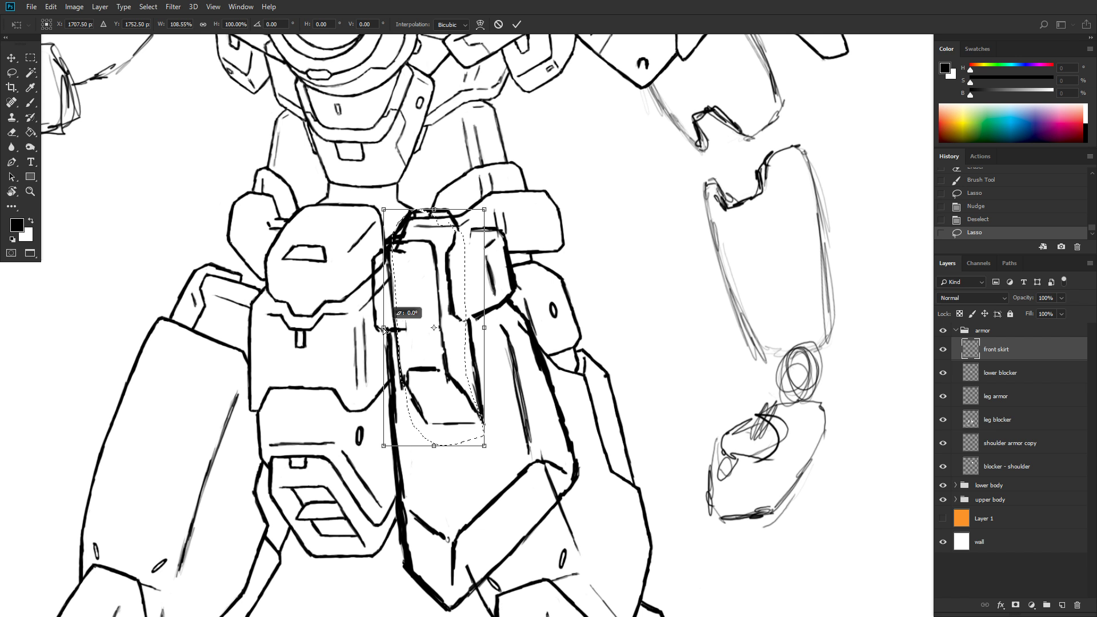
key(ctrl+z)
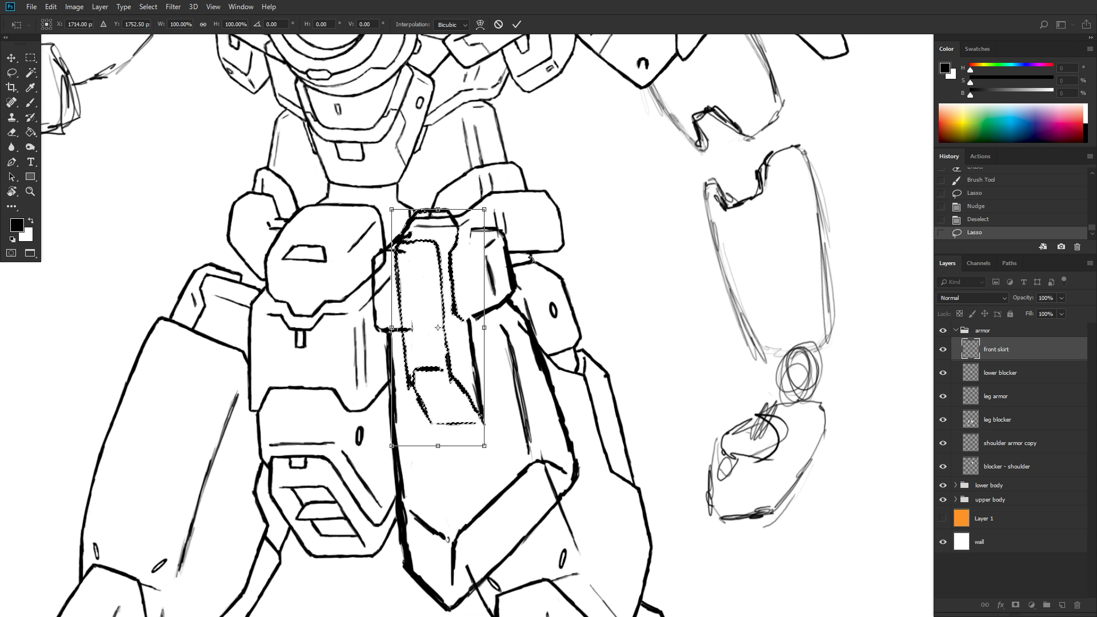
key(Escape)
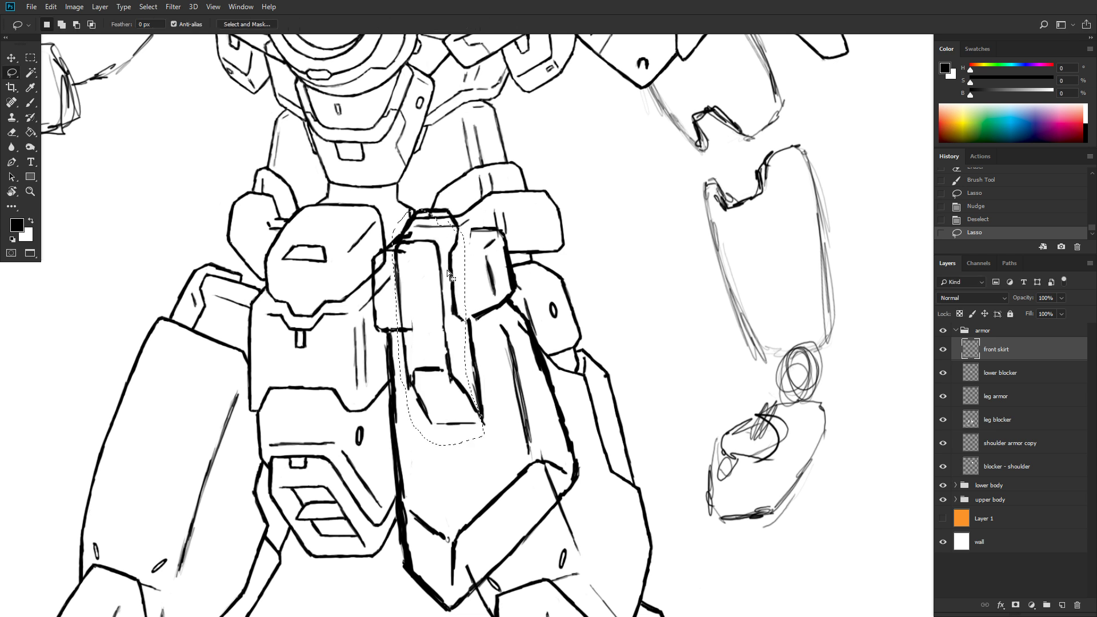
key(ctrl+d)
- Lasso the raised panel's front face with its lower bevel, widen it to 107.43% toward the crotch armor with Free Transform, and deselect it
drag(411, 205, 438, 231)
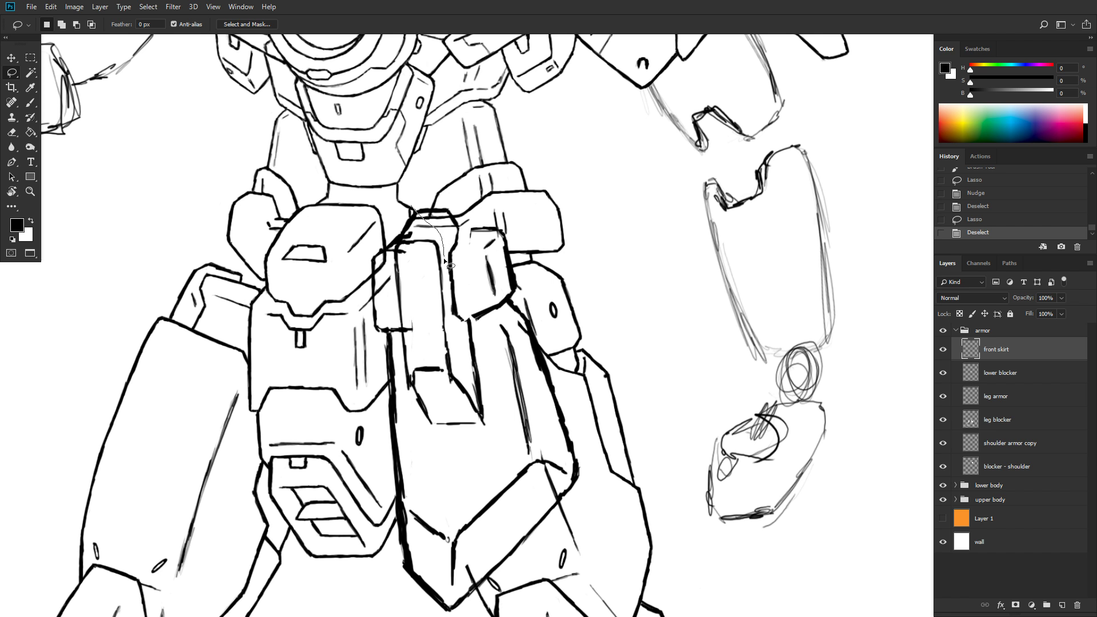
mouse_move(465, 373)
mouse_down()
mouse_move(482, 424)
mouse_move(467, 441)
mouse_up()
mouse_move(397, 341)
mouse_down()
mouse_move(395, 254)
mouse_move(411, 205)
mouse_up()
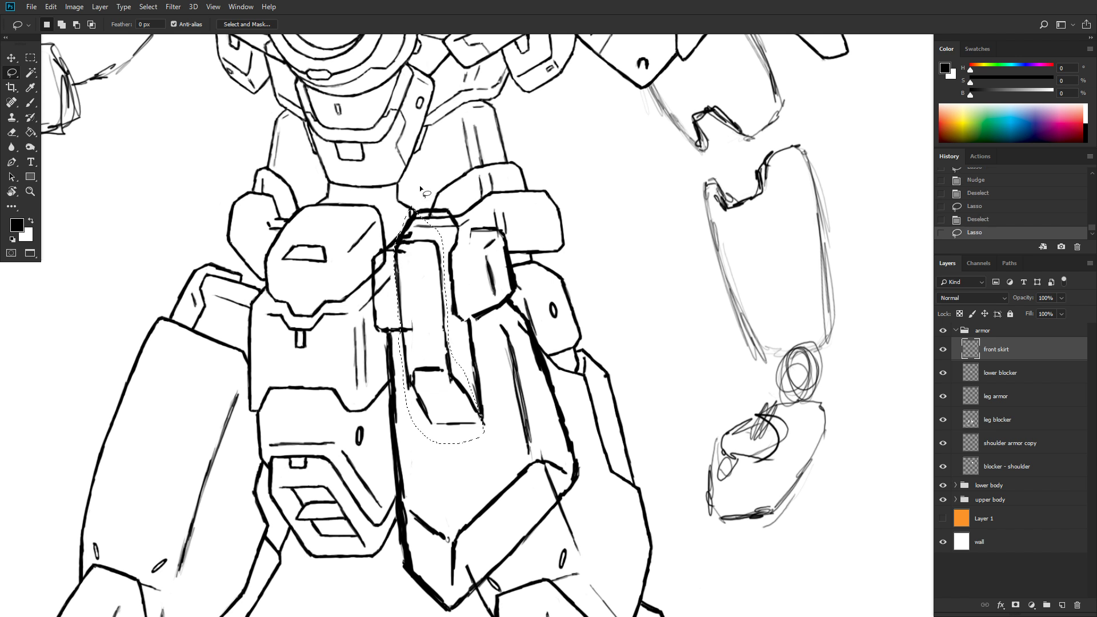
right_click(430, 298)
click(461, 410)
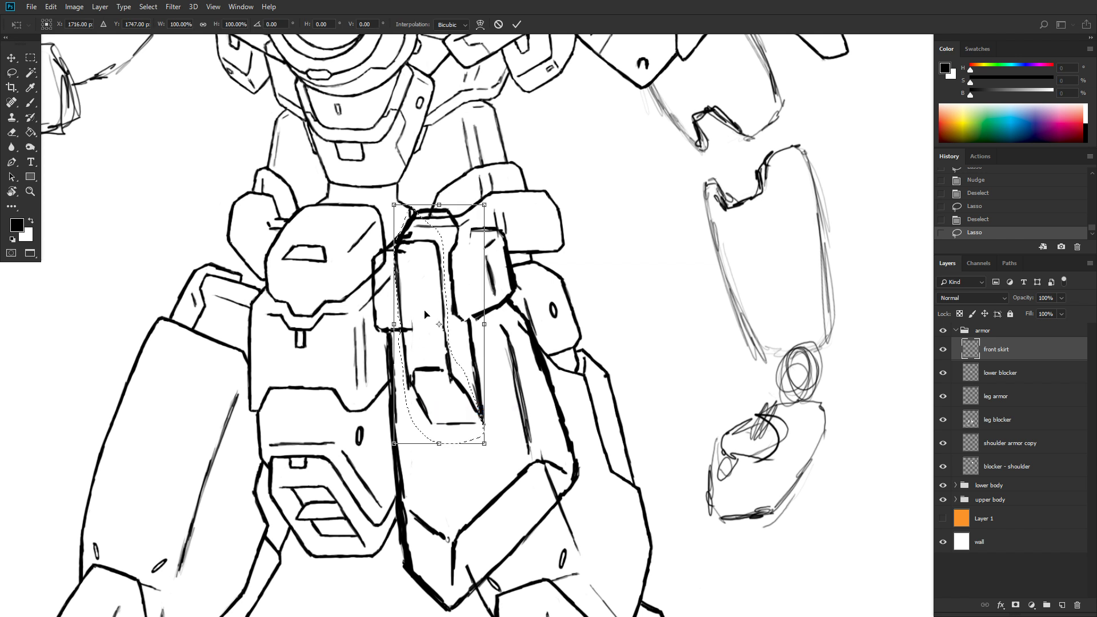
drag(397, 329, 386, 323)
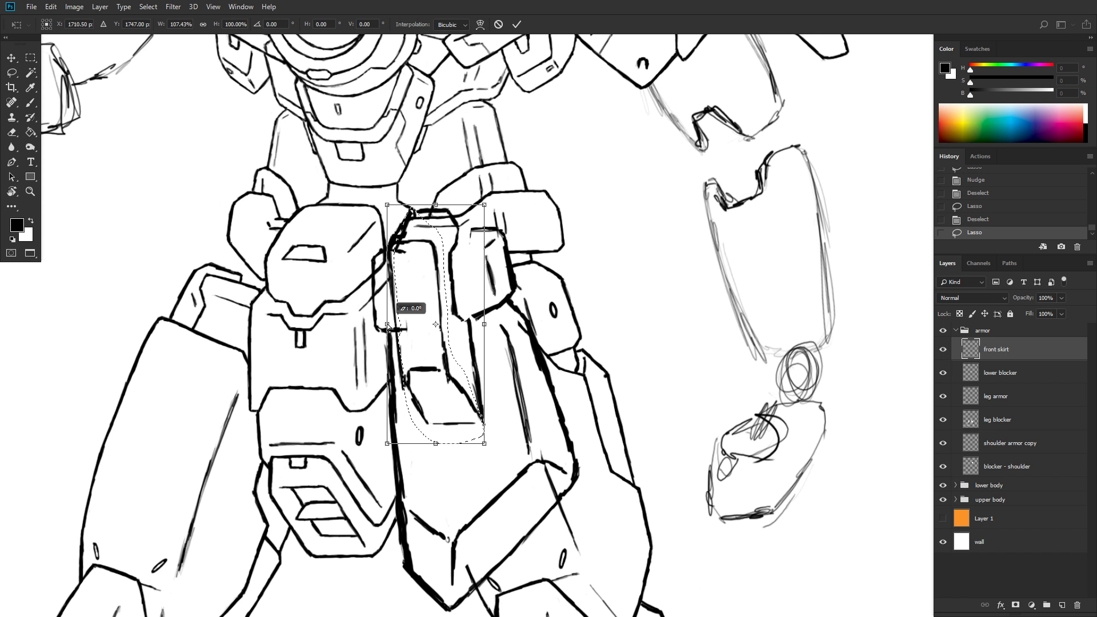
drag(386, 324, 386, 323)
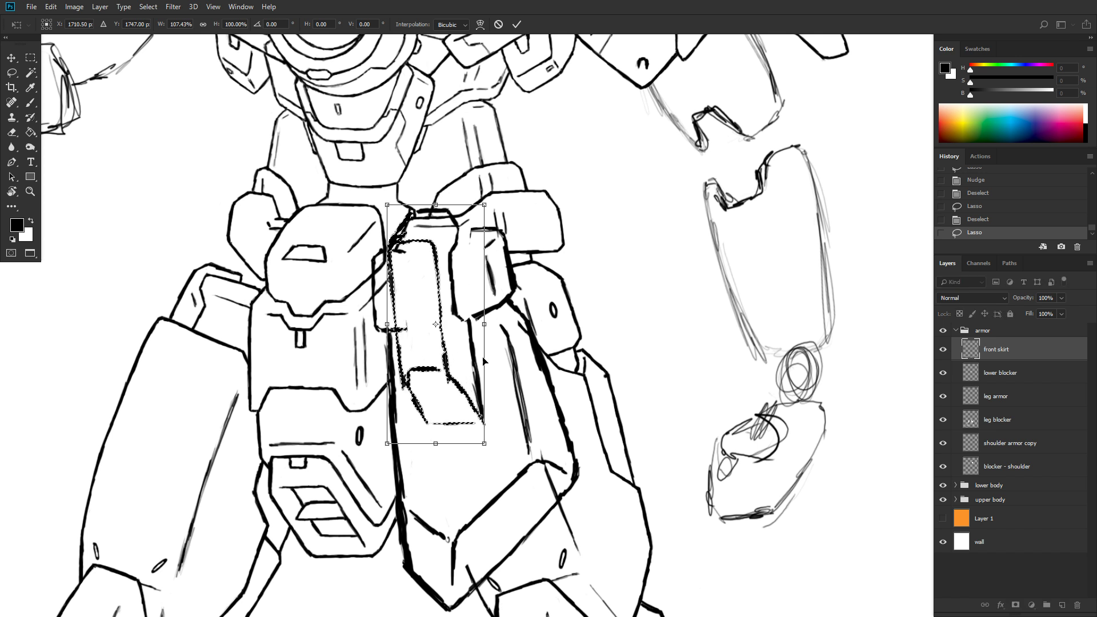
key(Return)
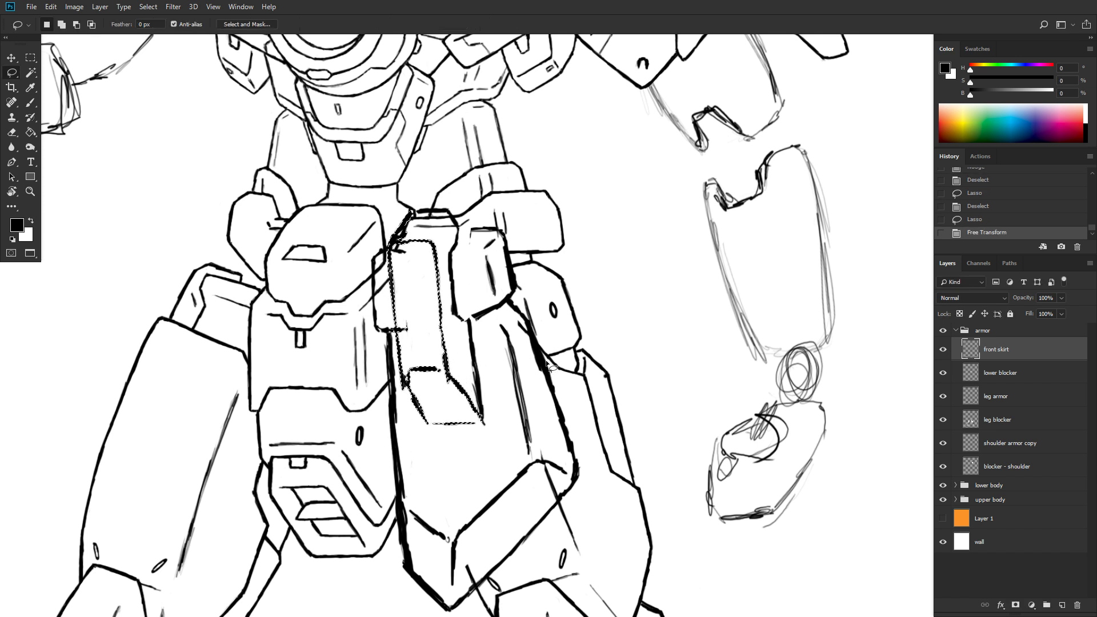
key(ctrl+d)
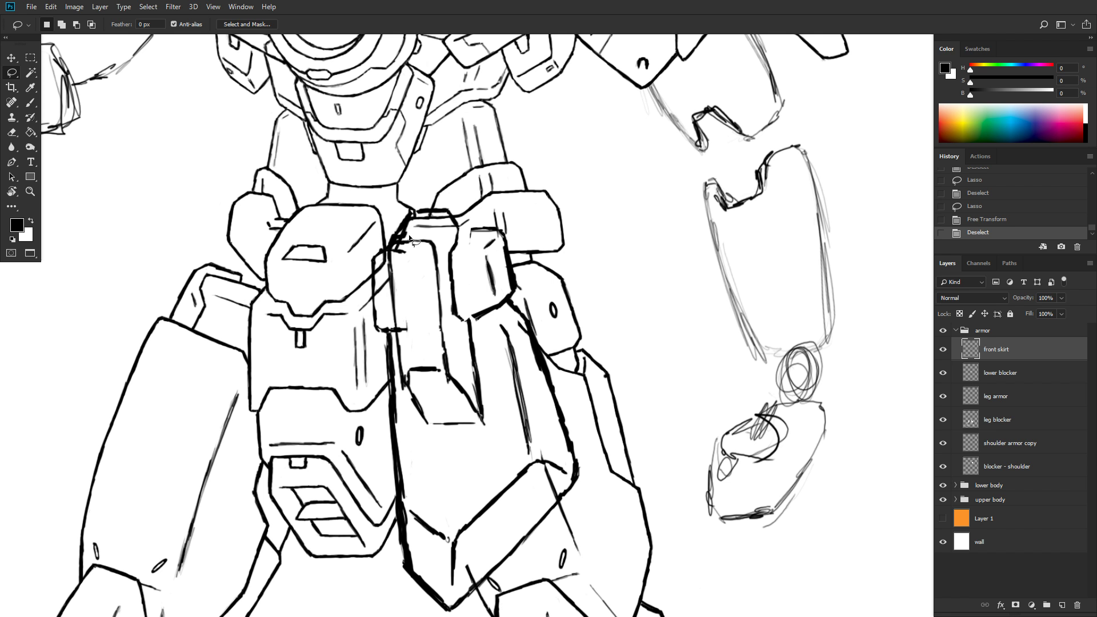
- Clean up the raised panel's inner top corner and side edge, and redraw the upper plate's line ends beside the panel
key(b)
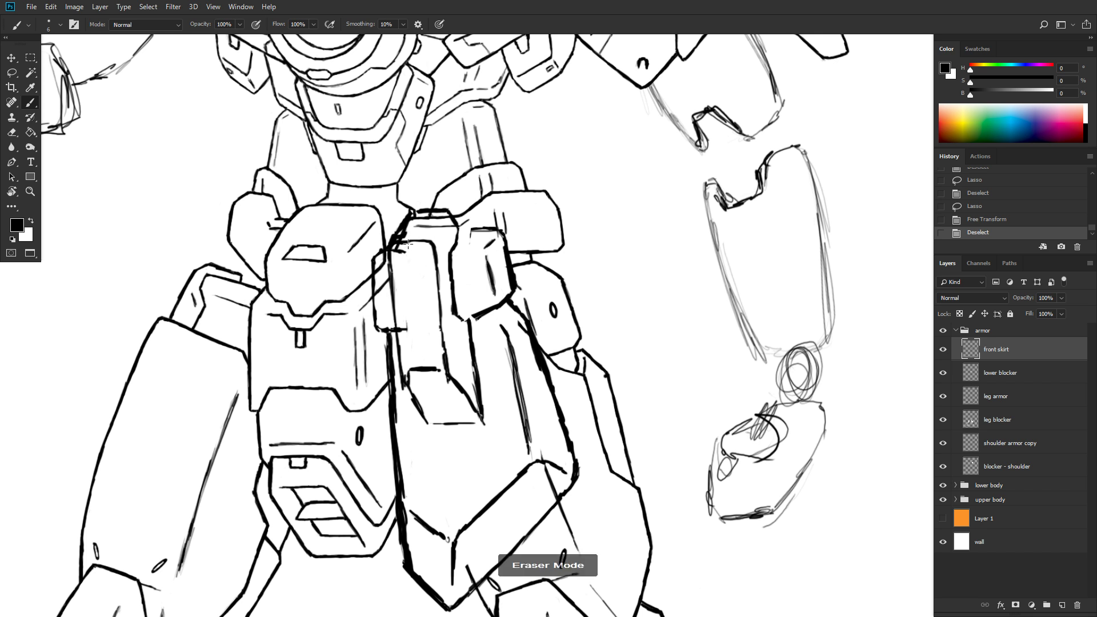
mouse_move(400, 251)
mouse_down()
mouse_move(418, 213)
mouse_move(406, 221)
mouse_up()
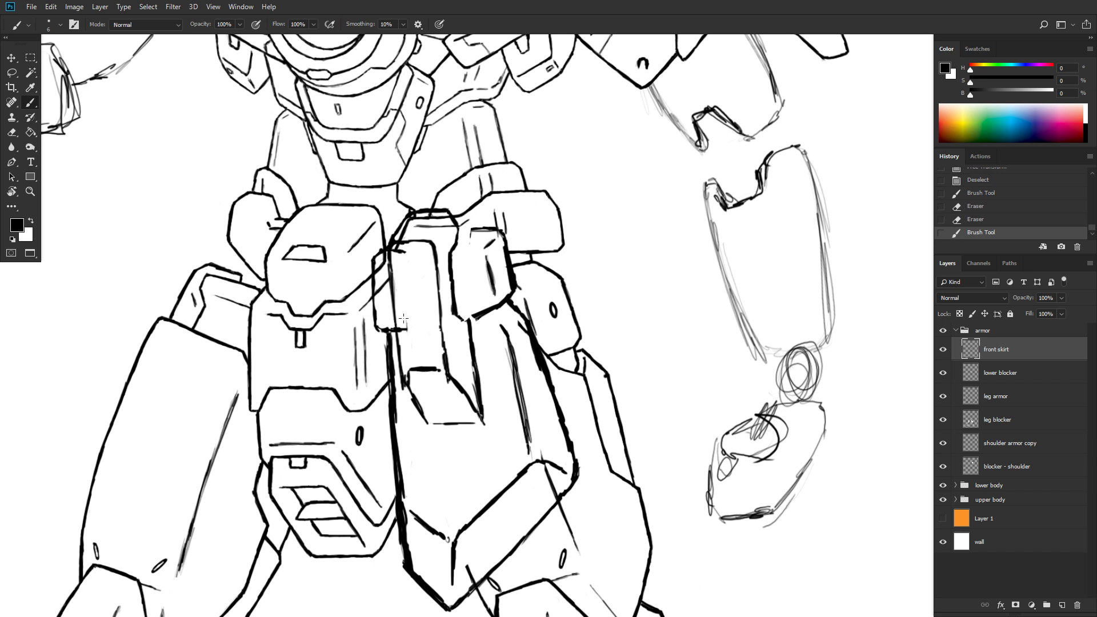
drag(403, 318, 399, 327)
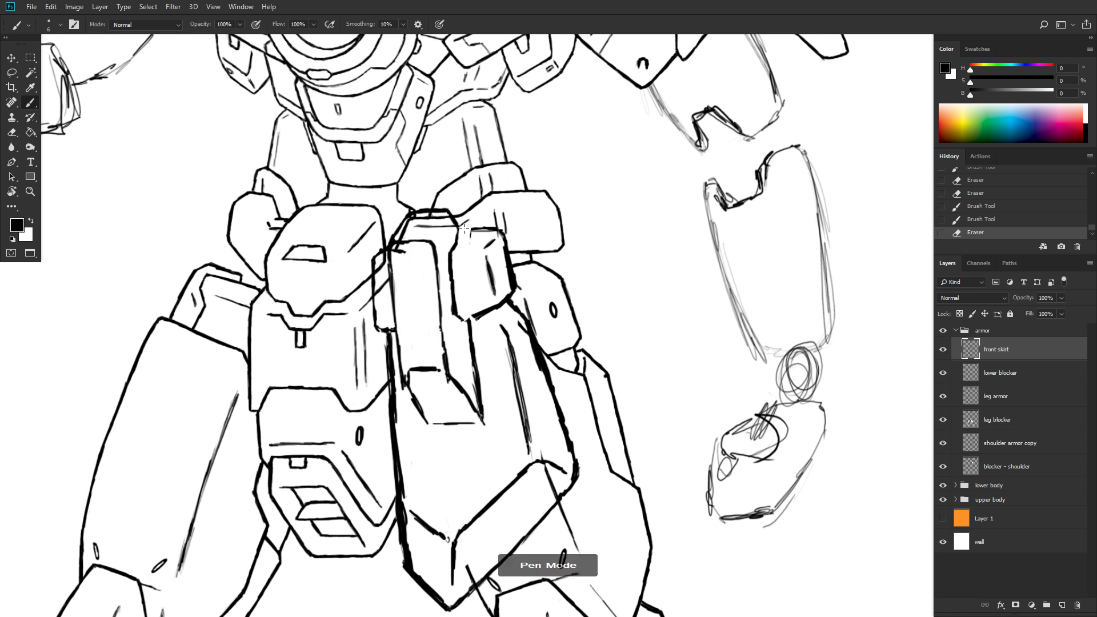
drag(461, 231, 465, 228)
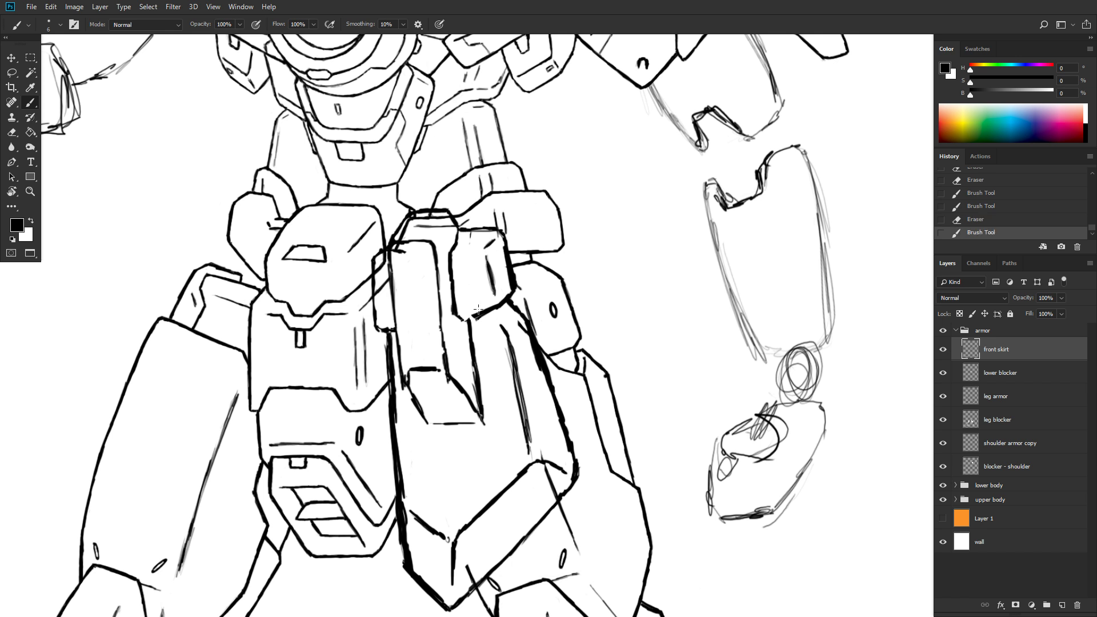
drag(465, 318, 468, 318)
mouse_move(511, 300)
mouse_down()
mouse_move(498, 304)
mouse_move(509, 291)
mouse_move(510, 305)
mouse_move(506, 279)
mouse_move(513, 308)
mouse_move(518, 295)
mouse_move(504, 303)
mouse_move(518, 300)
mouse_up()
- Check the skirt armor against the whole mech and save the drawing
scroll(679, 369, down, 4)
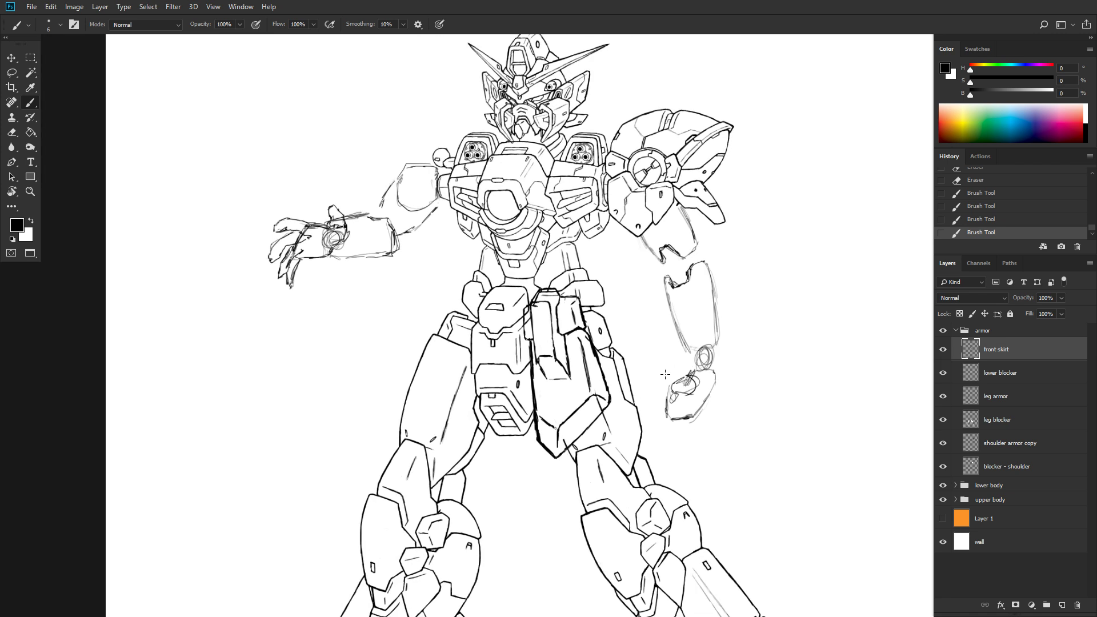
scroll(665, 374, down, 5)
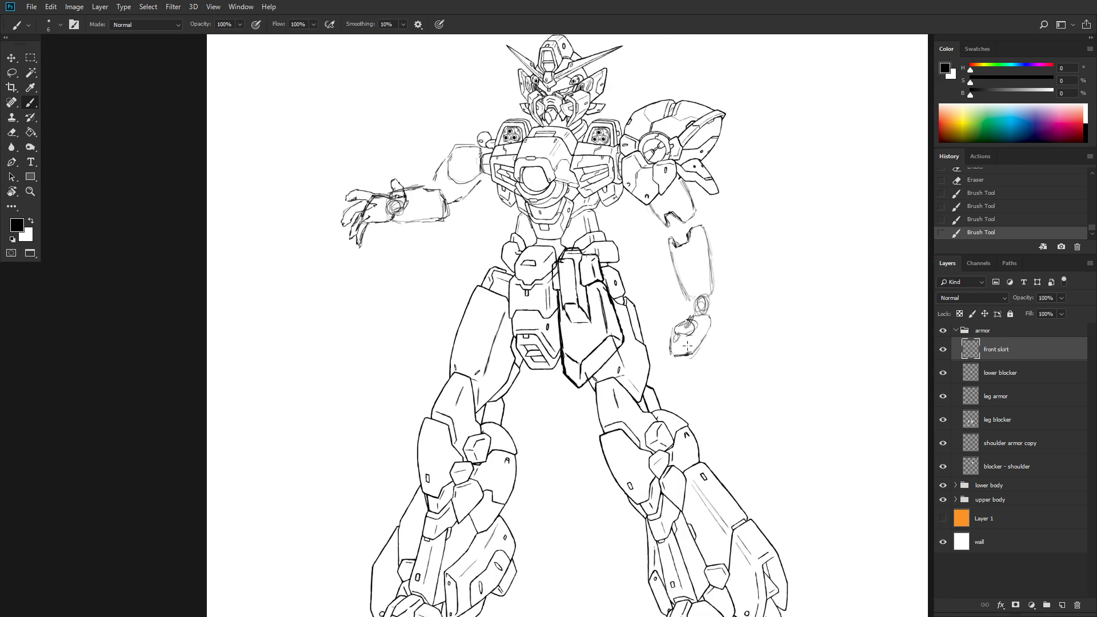
scroll(687, 345, up, 3)
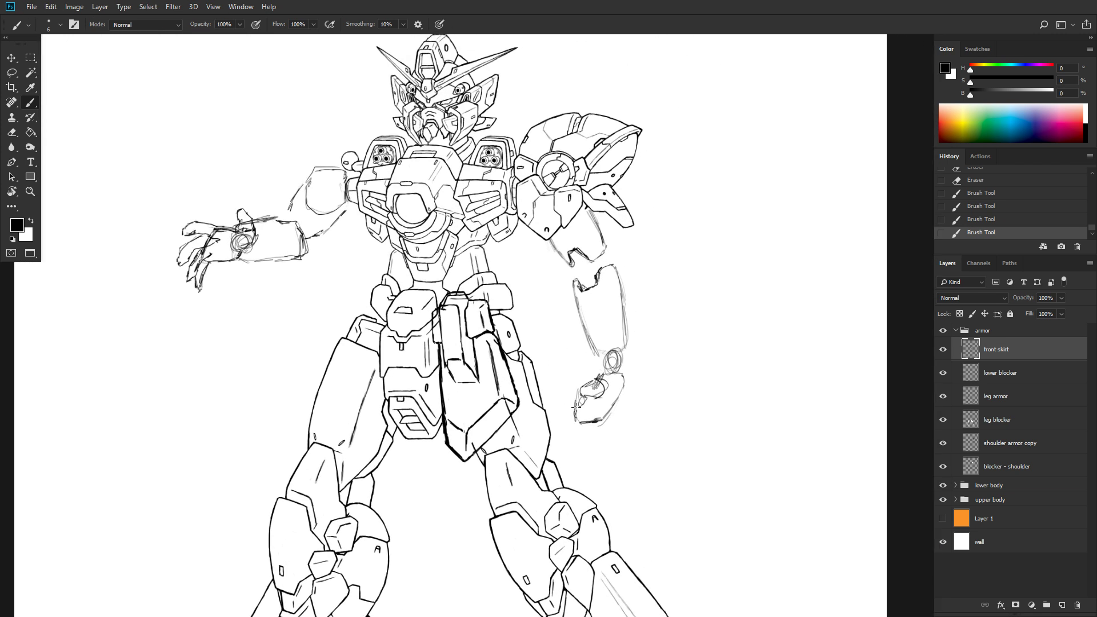
key(ctrl+s)
scroll(596, 415, down, 3)
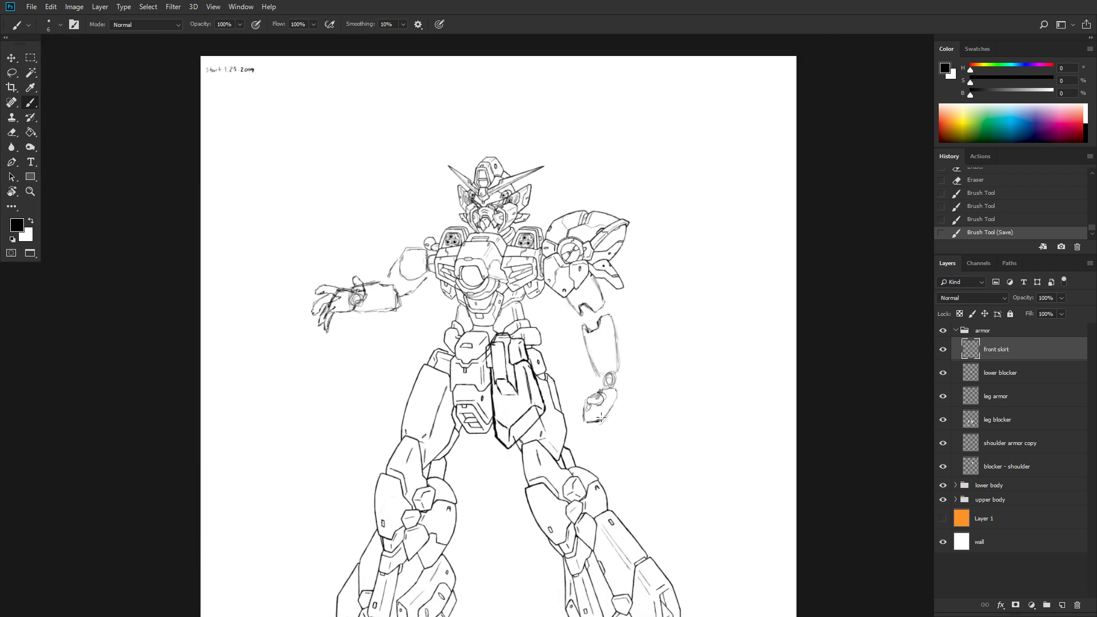
scroll(592, 403, up, 3)
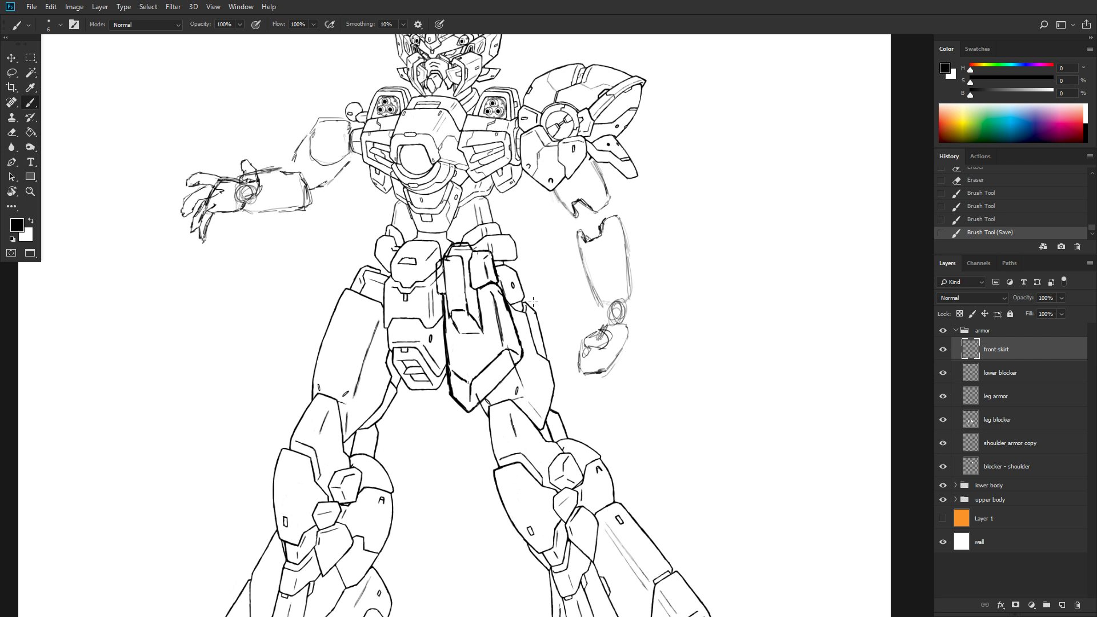
- Switch to Photos to study the skirt armor in the reference image scan0085ripple.jpg, and return to the Photoshop drawing
key(super)
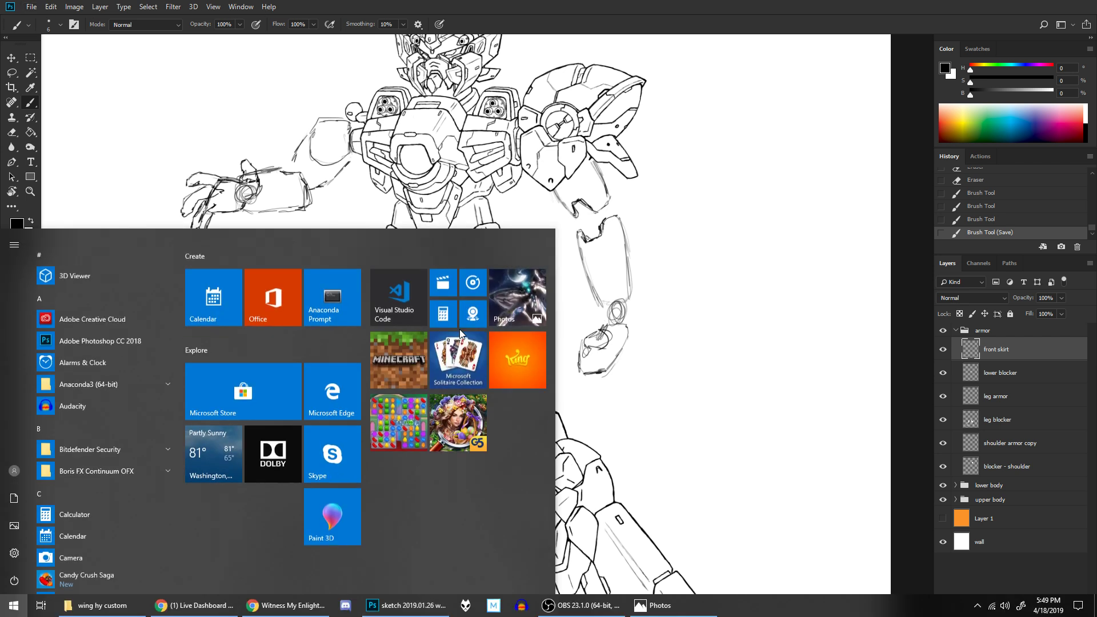
click(651, 605)
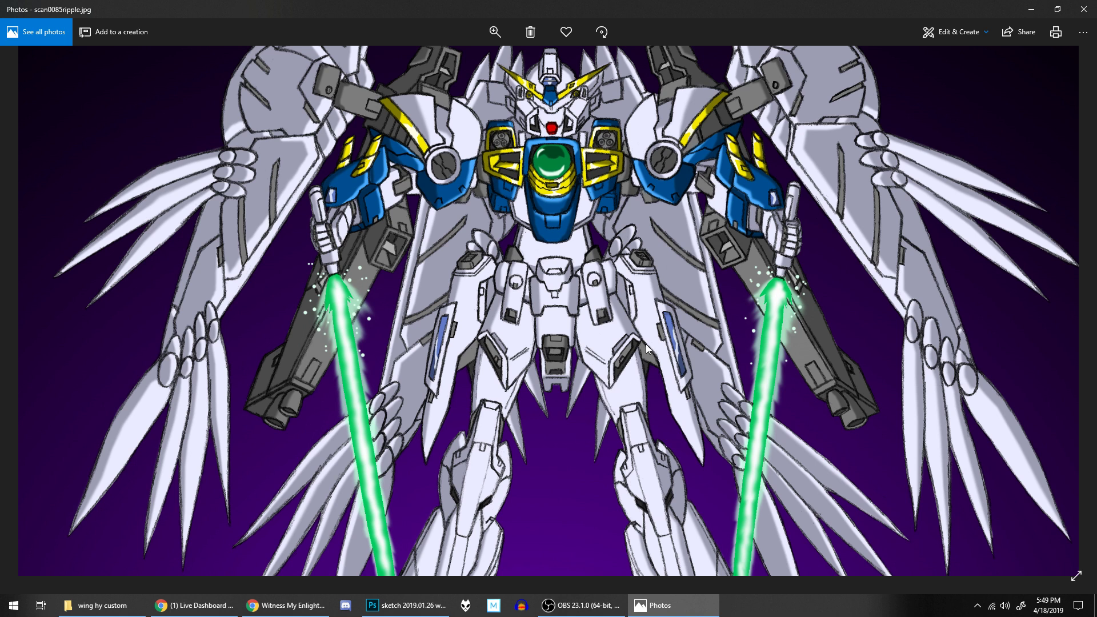
scroll(646, 349, down, 4)
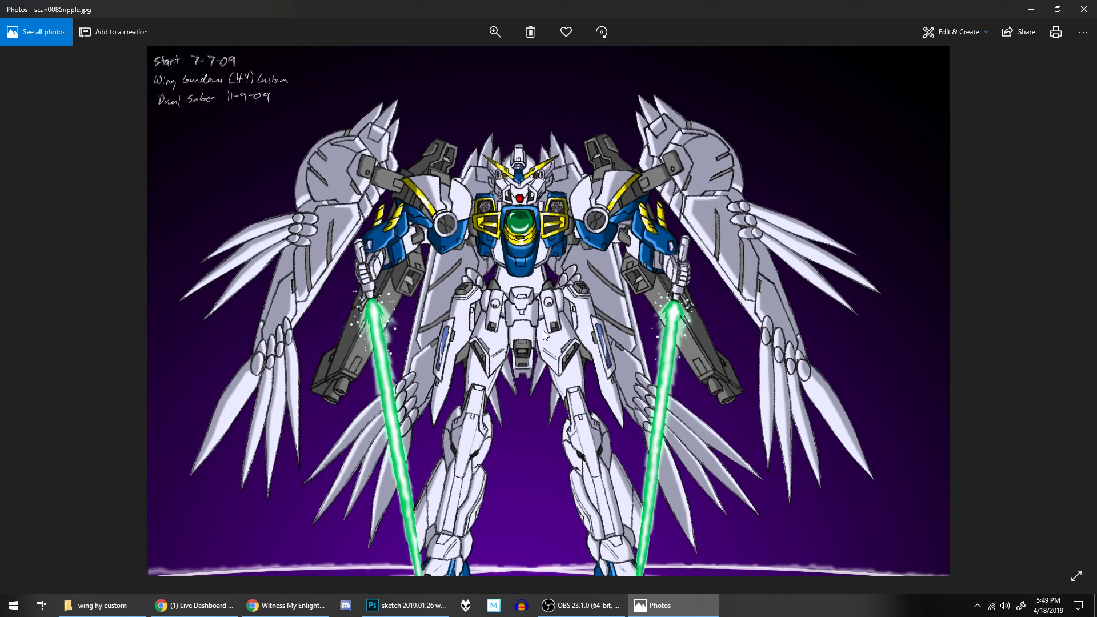
scroll(542, 330, down, 1)
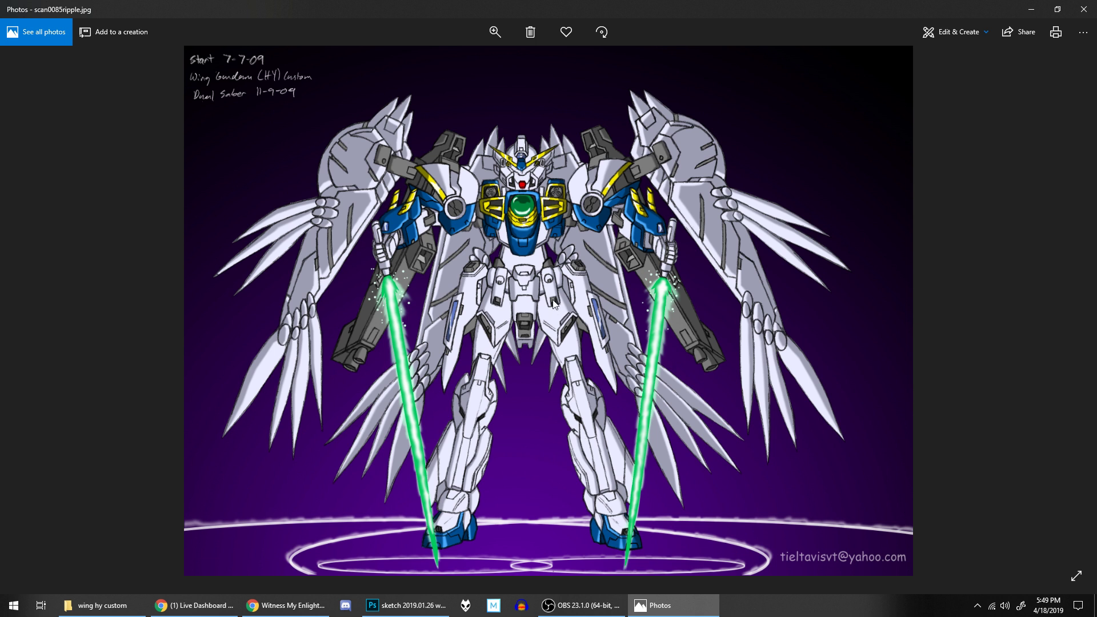
click(402, 604)
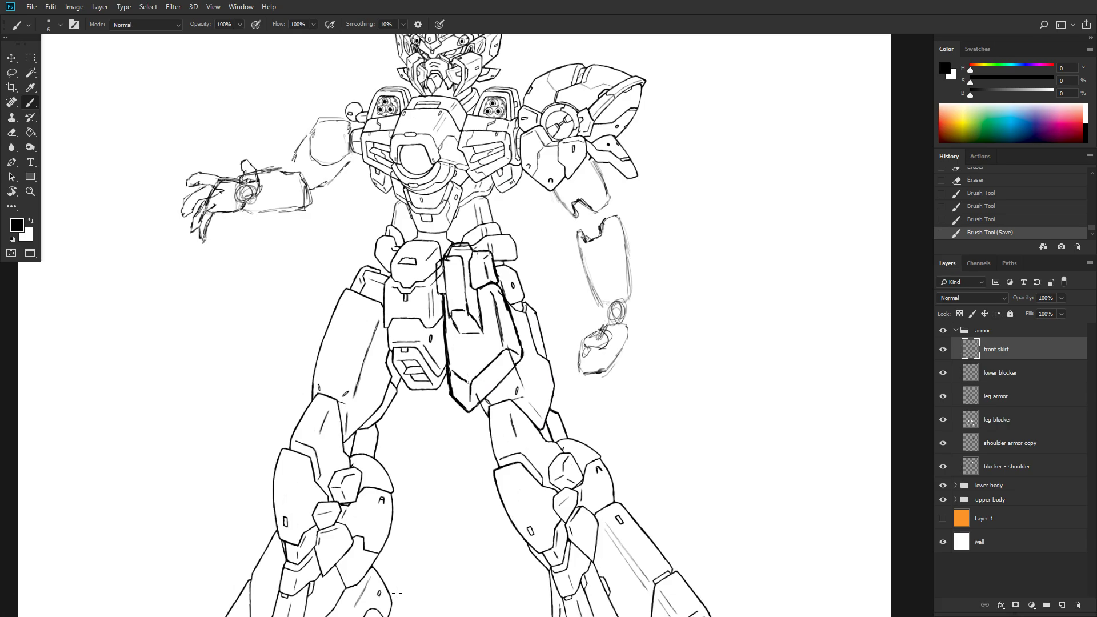
key(ctrl+0)
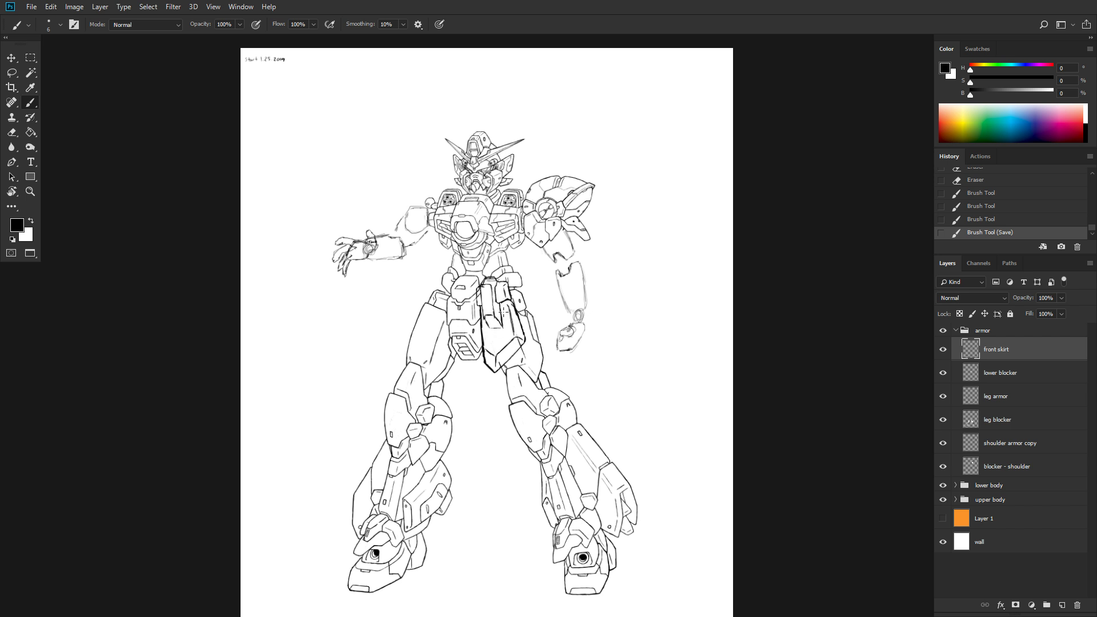
scroll(517, 338, up, 2)
scroll(517, 338, up, 2)
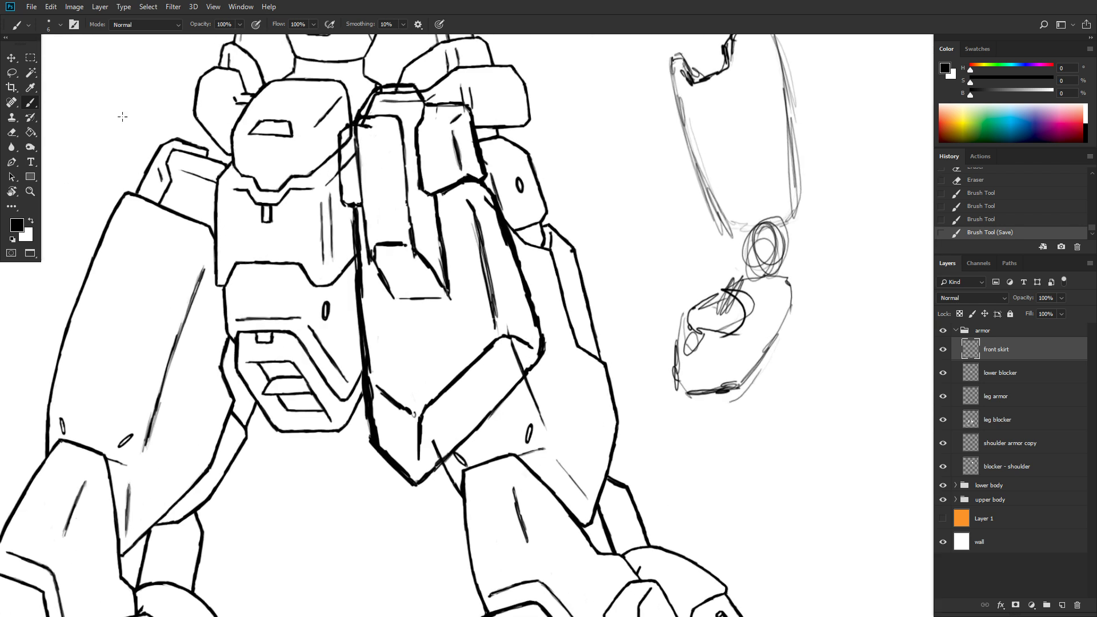
click(30, 58)
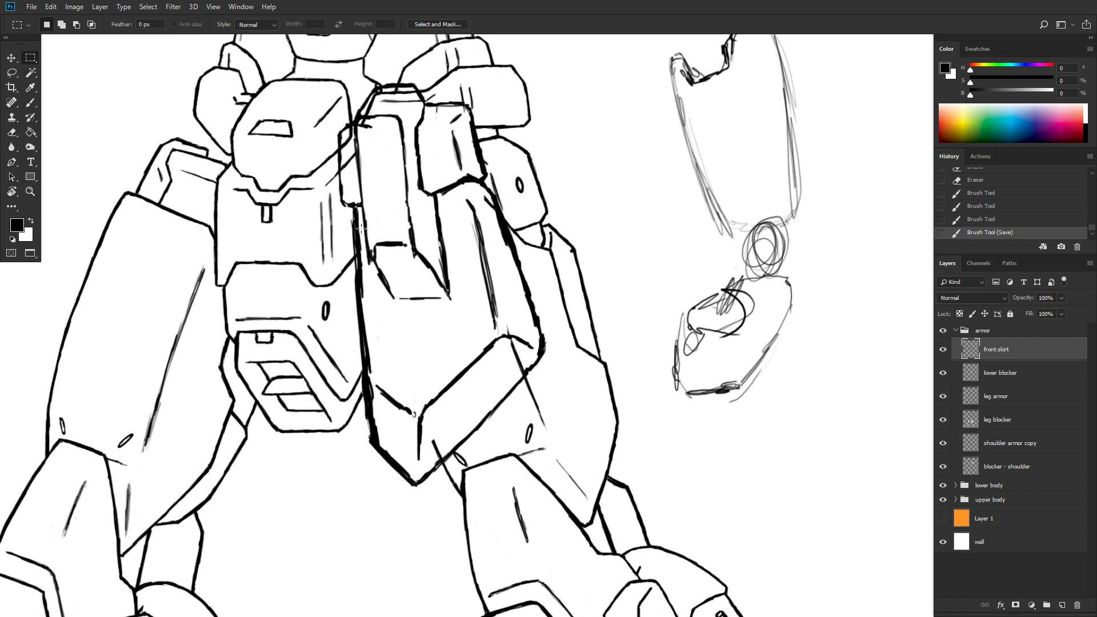
mouse_move(361, 229)
mouse_down()
mouse_move(449, 304)
mouse_move(409, 244)
mouse_up()
key(ctrl+d)
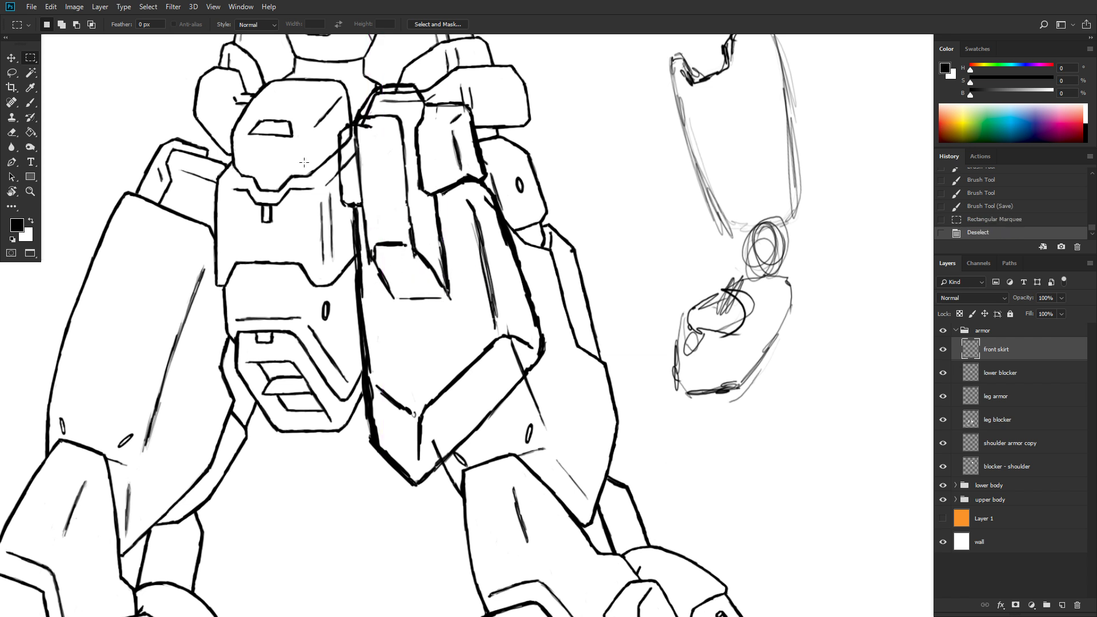
- Lasso the lower end of the raised panel on the front skirt layer, nudge it upward to shorten the panel, and deselect it
click(12, 73)
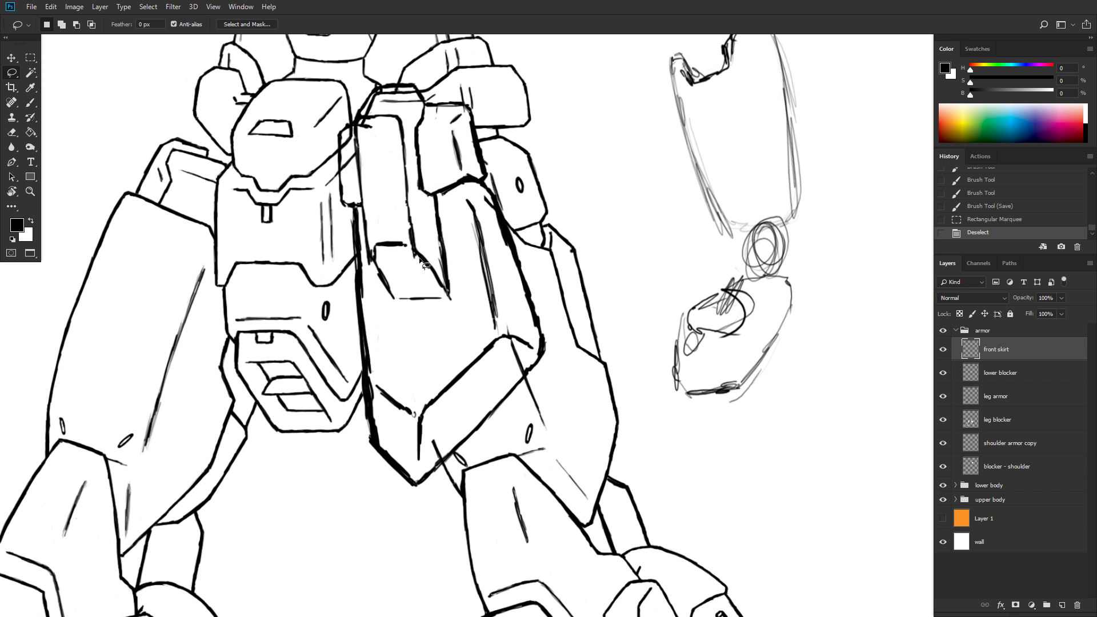
mouse_move(361, 220)
mouse_down()
mouse_move(379, 309)
mouse_move(405, 319)
mouse_move(455, 310)
mouse_move(453, 232)
mouse_up()
drag(368, 218, 362, 210)
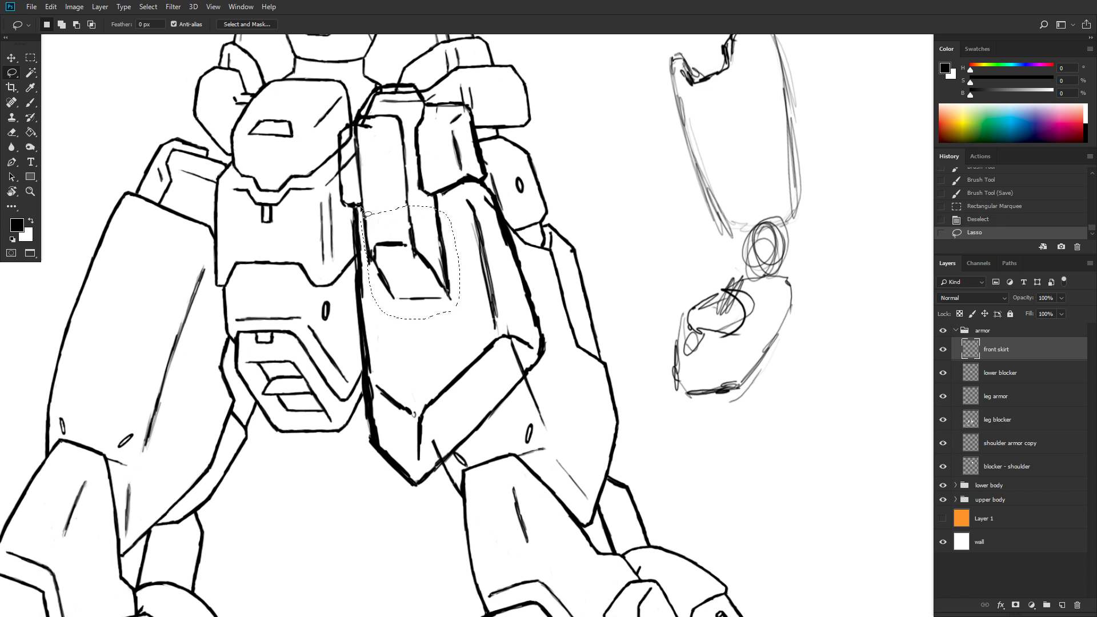
key(v)
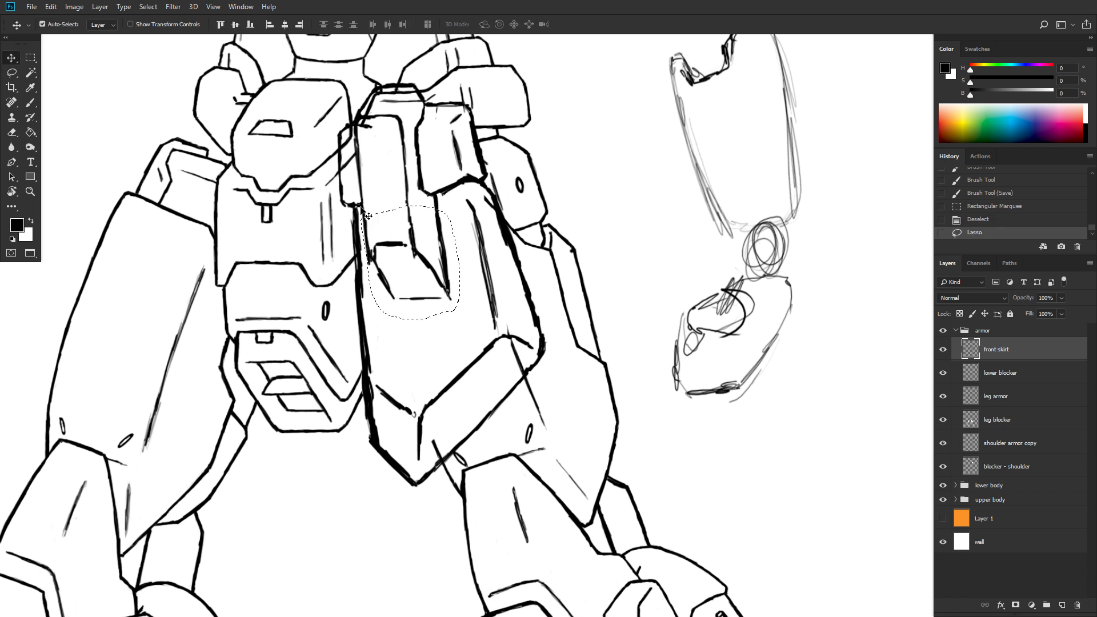
key(Up)
key(Up)
key(Up)
key(Up)
key(Up)
key(Up)
key(Up)
key(Up)
key(Up)
key(Up)
key(Up)
key(Up)
key(Up)
key(Up)
key(Up)
key(Up)
key(Up)
key(Up)
key(Up)
key(Up)
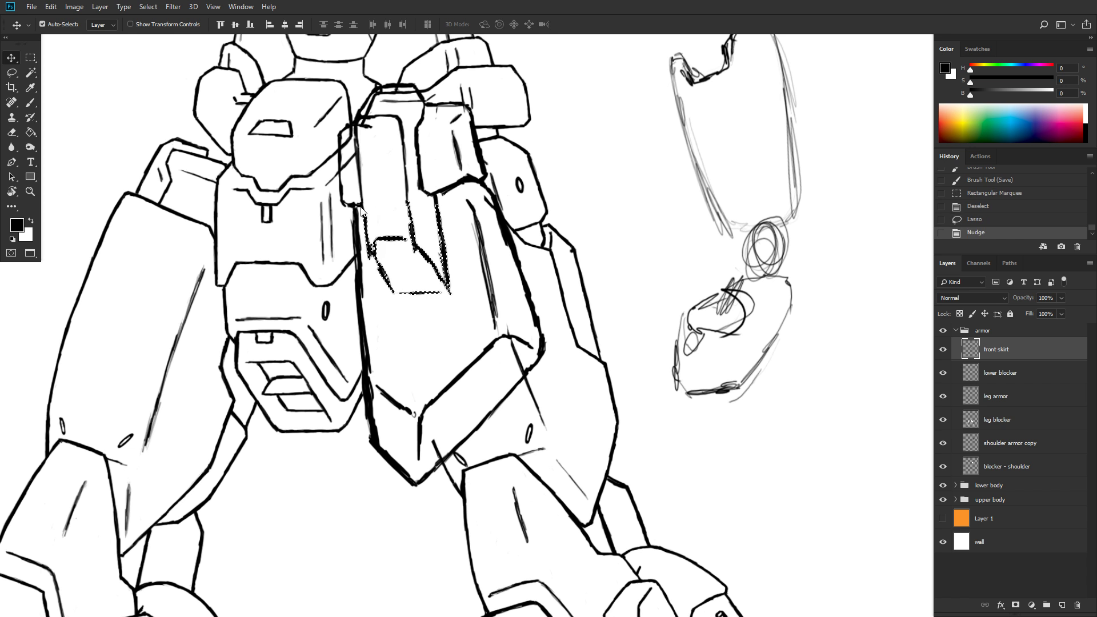
key(Up)
key(Up)
key(Up)
key(Up)
key(Up)
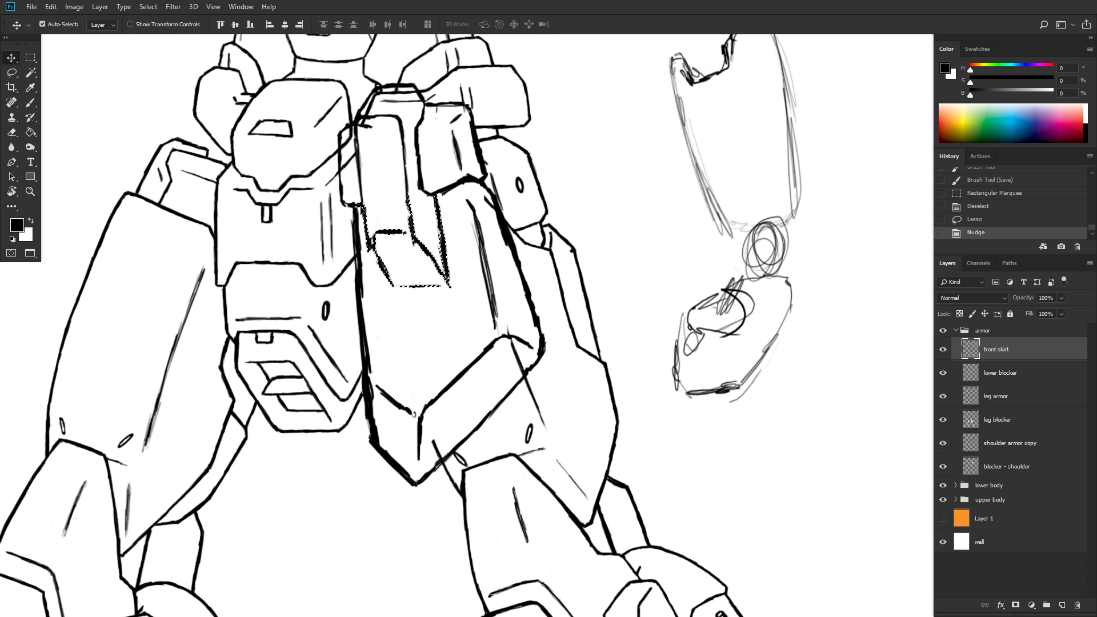
key(Up)
key(Up)
key(Up)
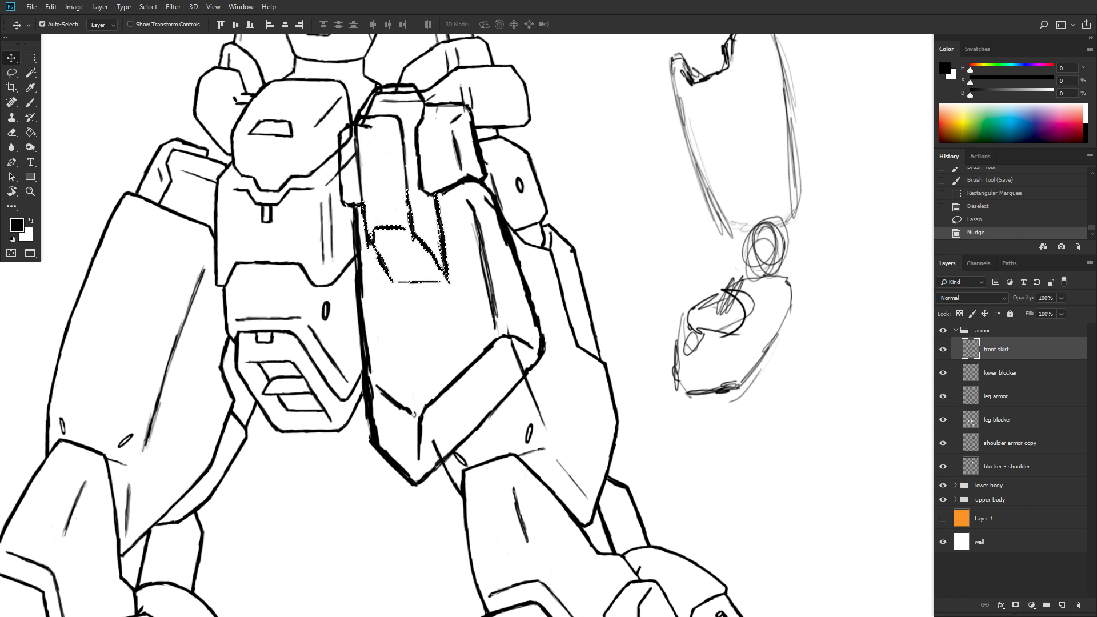
key(ctrl+d)
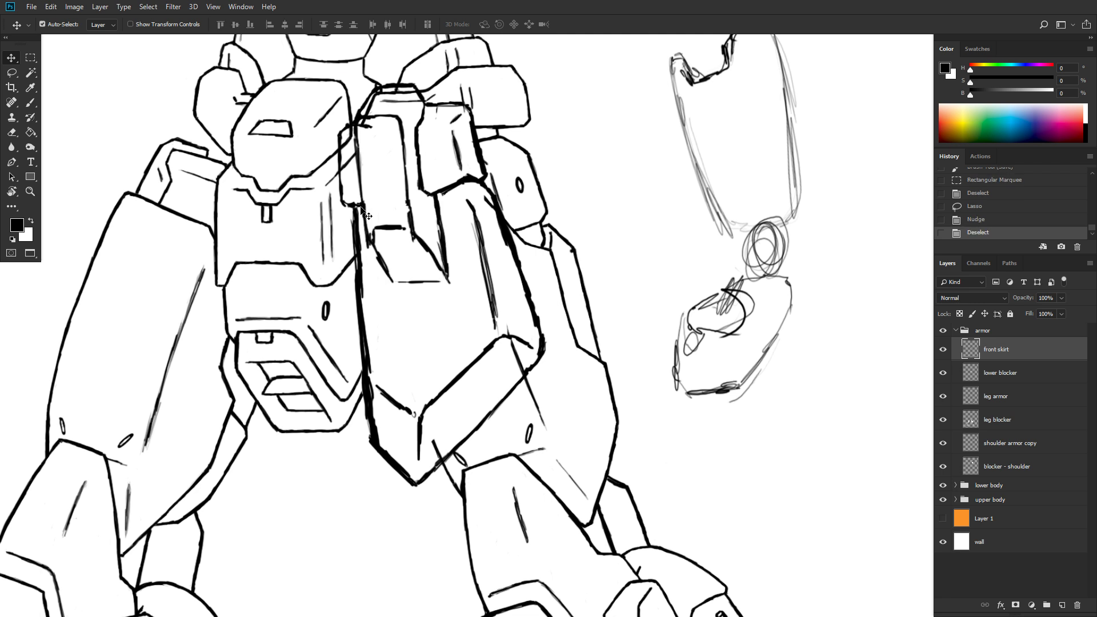
scroll(531, 288, down, 2)
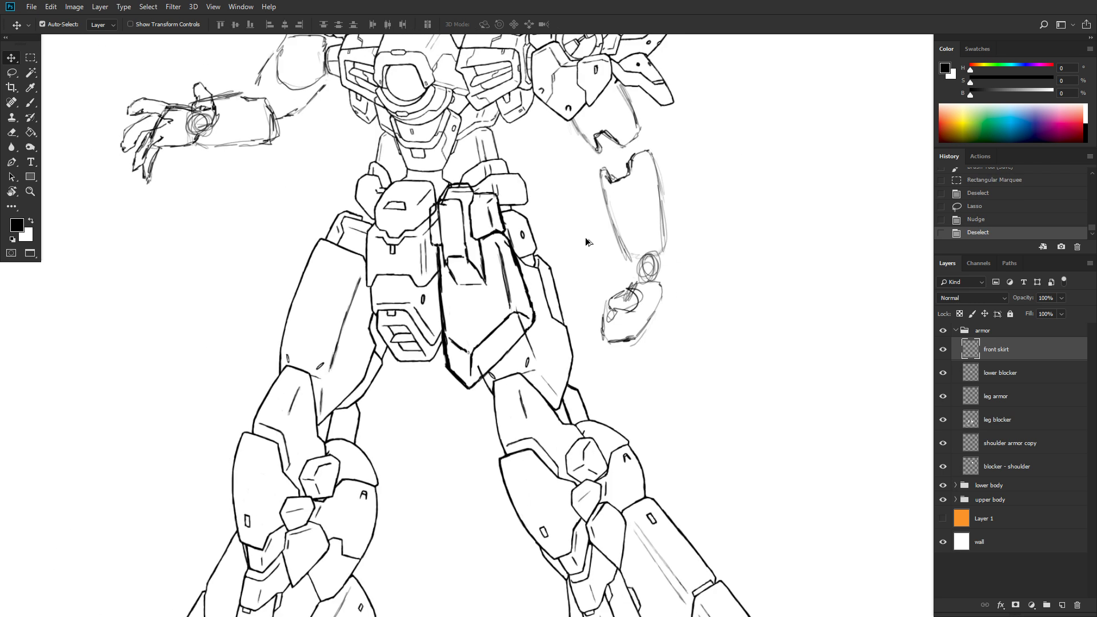
scroll(586, 242, down, 1)
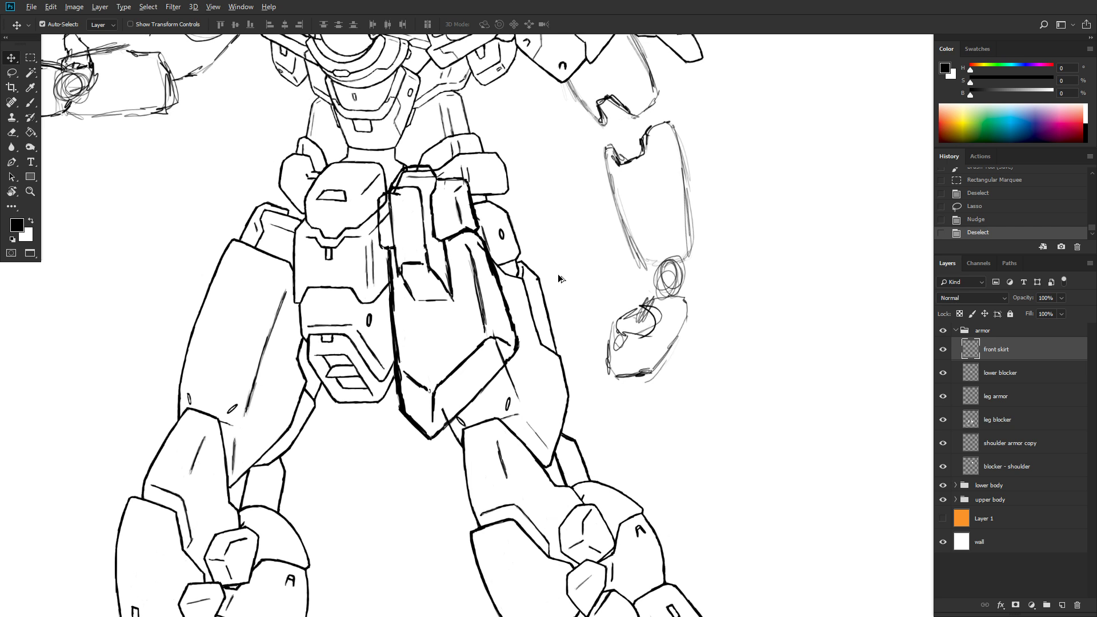
scroll(559, 279, down, 1)
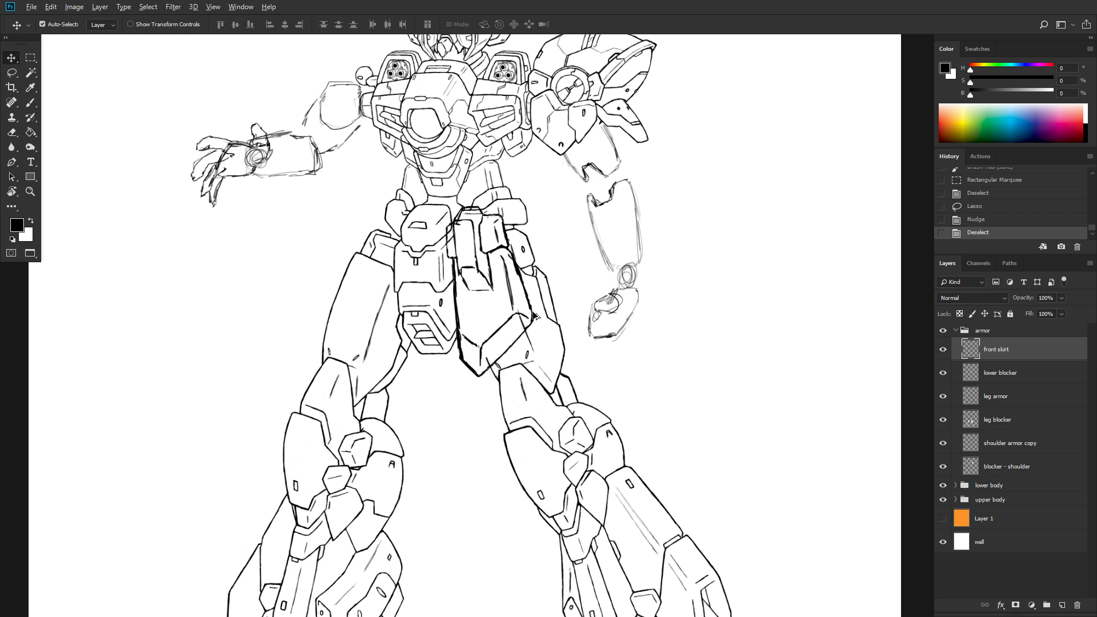
- Redraw the raised panel's lower side and bottom edges with the Brush tool, giving the bottom a slant, and erase the old line
scroll(534, 313, up, 2)
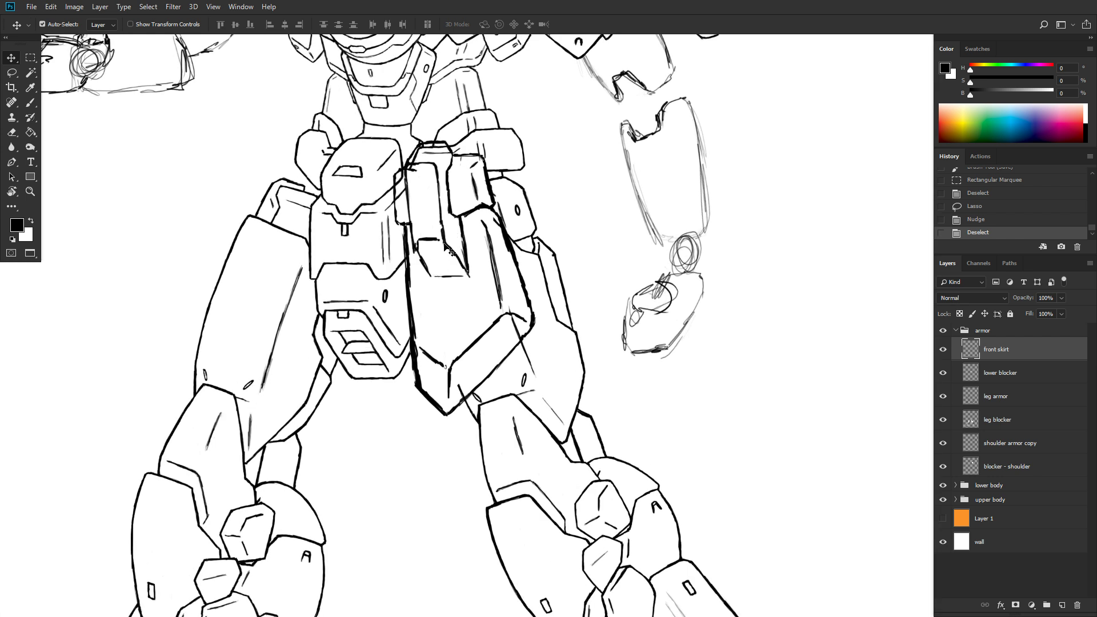
click(33, 101)
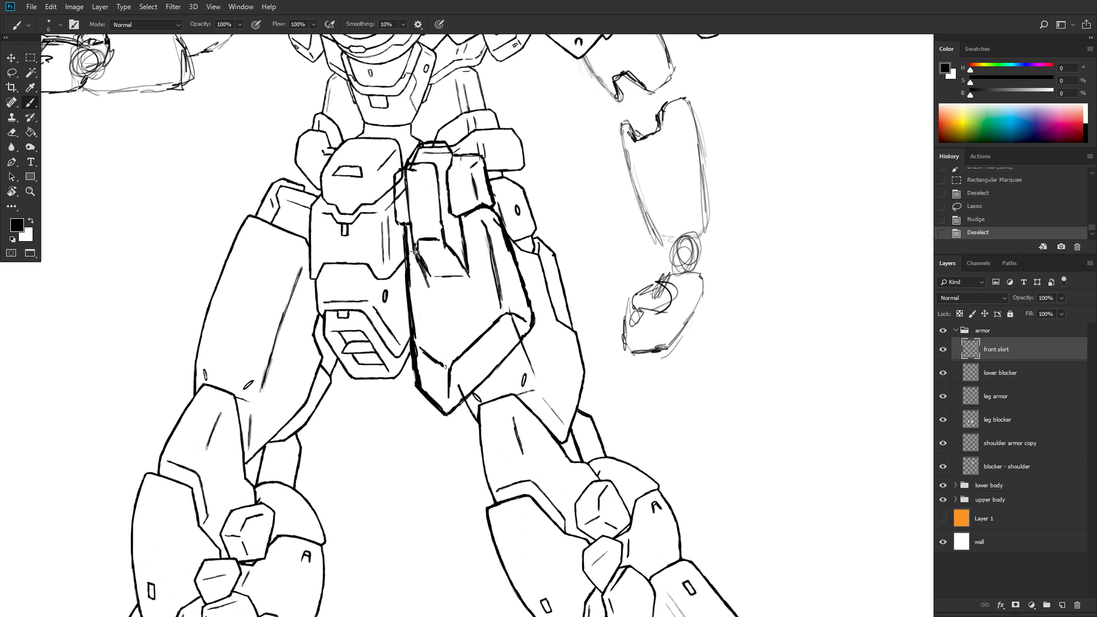
drag(415, 252, 430, 286)
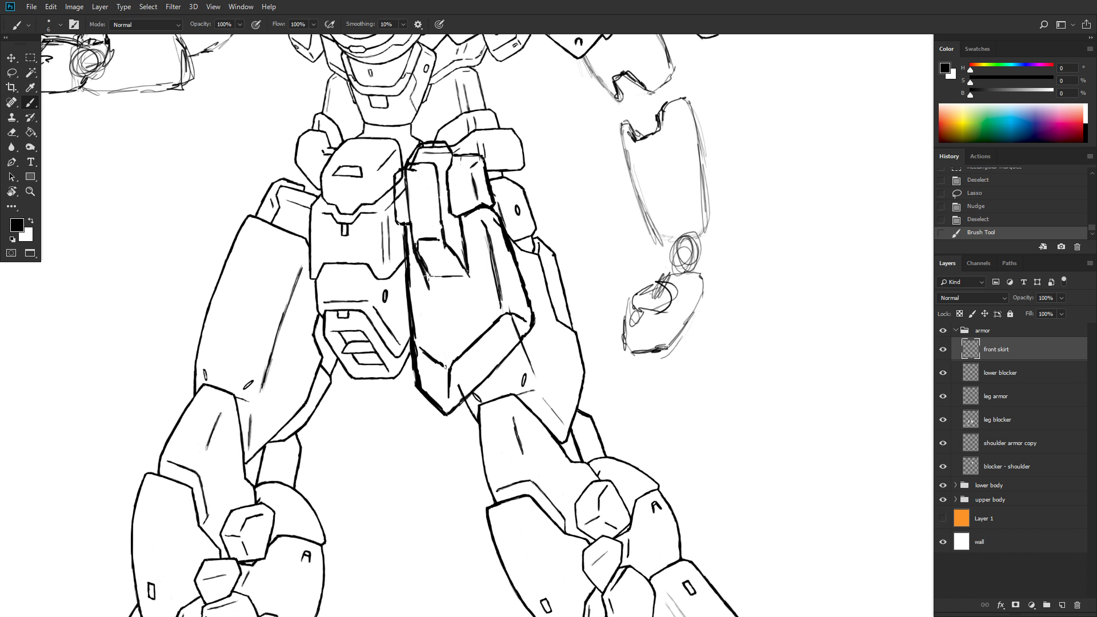
drag(419, 239, 437, 240)
drag(434, 277, 464, 277)
mouse_move(440, 286)
mouse_down()
mouse_move(434, 288)
mouse_move(487, 256)
mouse_move(460, 278)
mouse_move(499, 219)
mouse_move(426, 246)
mouse_move(419, 257)
mouse_move(469, 272)
mouse_up()
key(e)
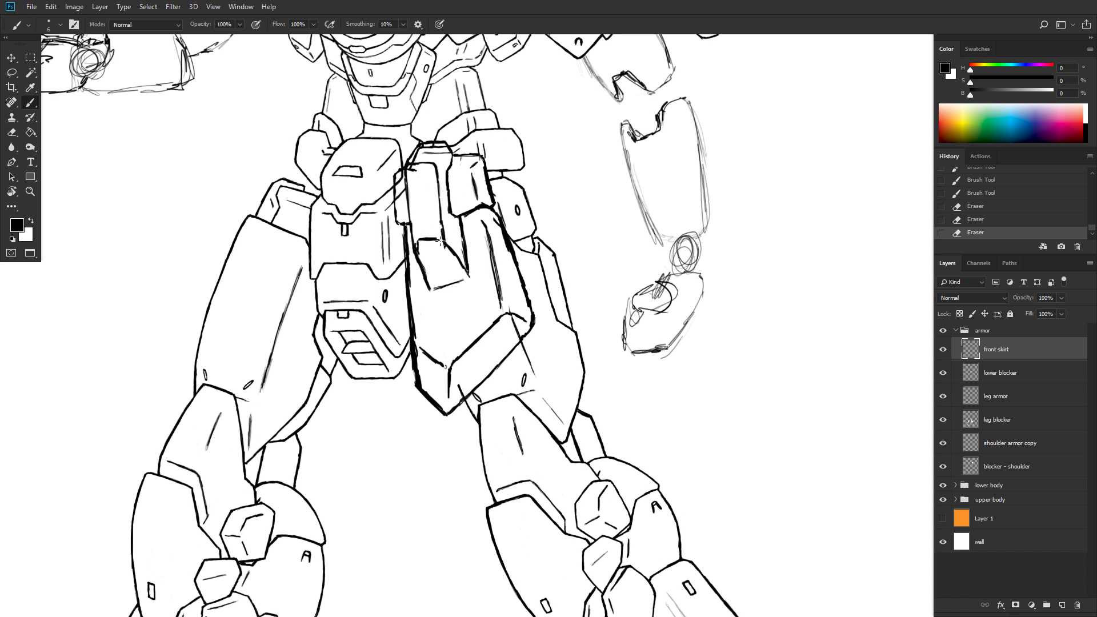
- Brush in the crease line across the raised panel above its lower end and clean up the strokes around it
drag(440, 240, 429, 239)
drag(423, 240, 443, 242)
drag(482, 204, 491, 198)
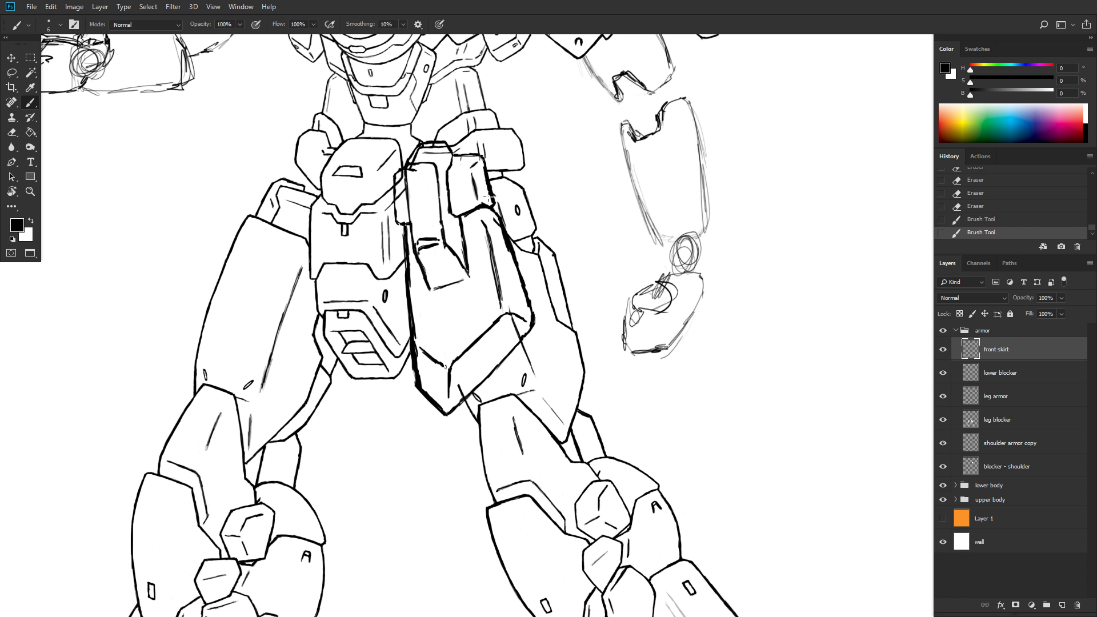
mouse_move(415, 242)
mouse_down()
mouse_move(435, 237)
mouse_move(414, 244)
mouse_move(426, 244)
mouse_move(417, 258)
mouse_up()
key(b)
- Save the drawing and review the reworked front skirt armor against the whole figure
scroll(508, 255, down, 1)
scroll(552, 247, down, 1)
scroll(551, 247, down, 1)
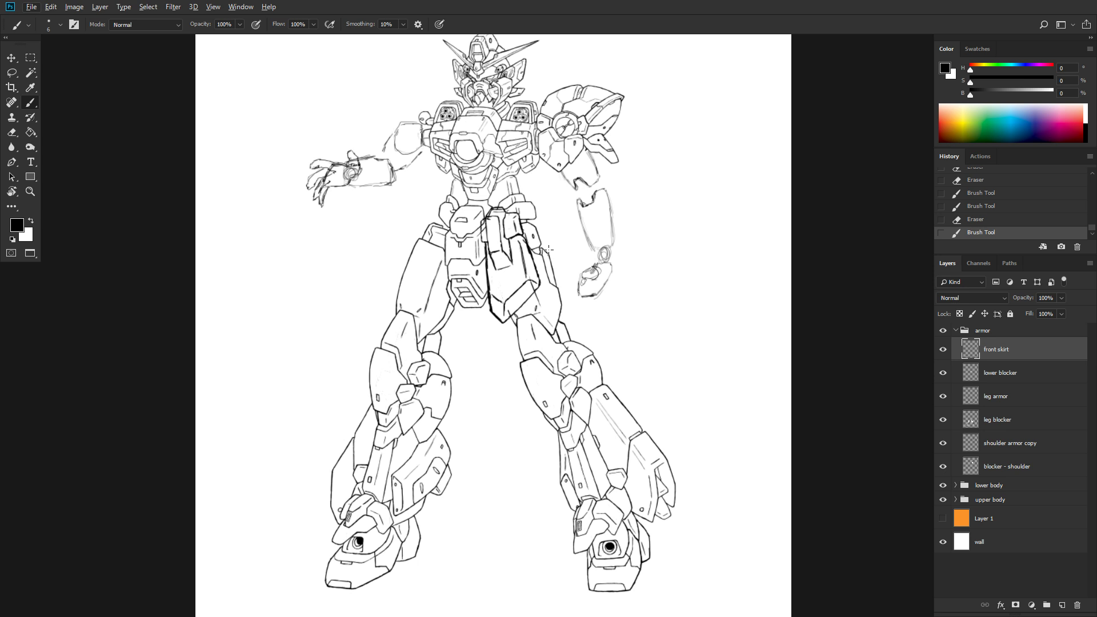
scroll(547, 251, up, 2)
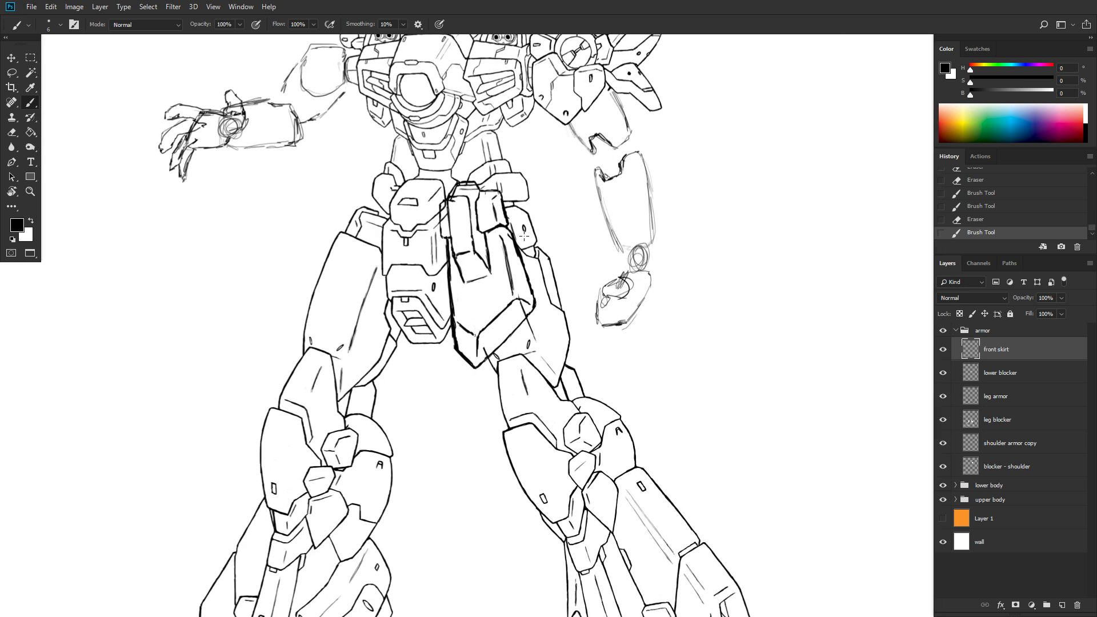
key(ctrl+s)
scroll(578, 290, down, 5)
drag(589, 239, 539, 319)
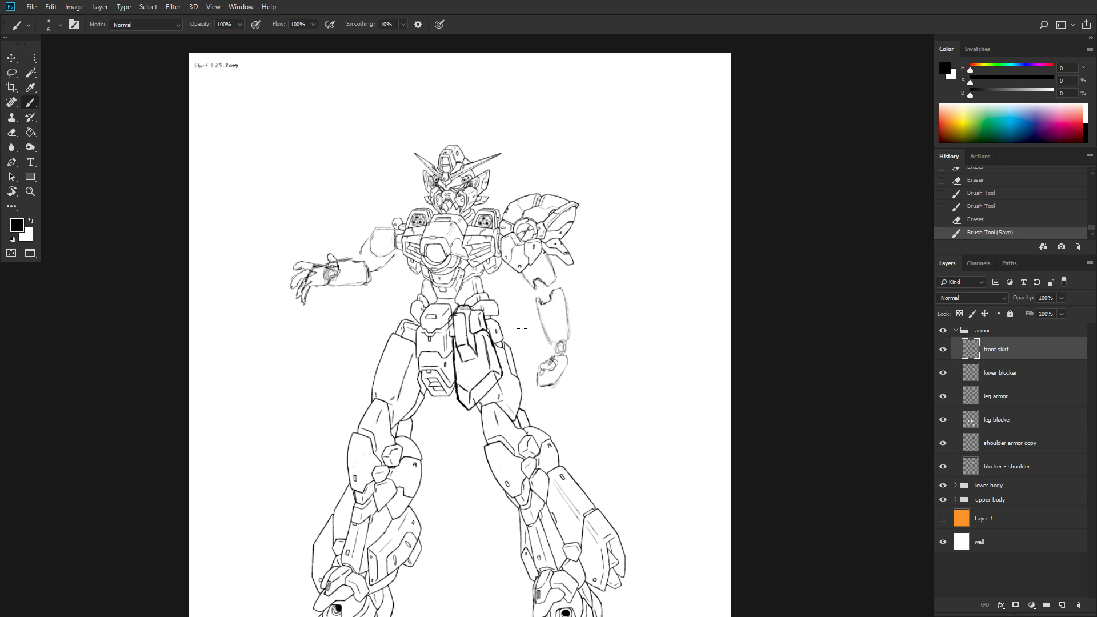
scroll(516, 316, down, 3)
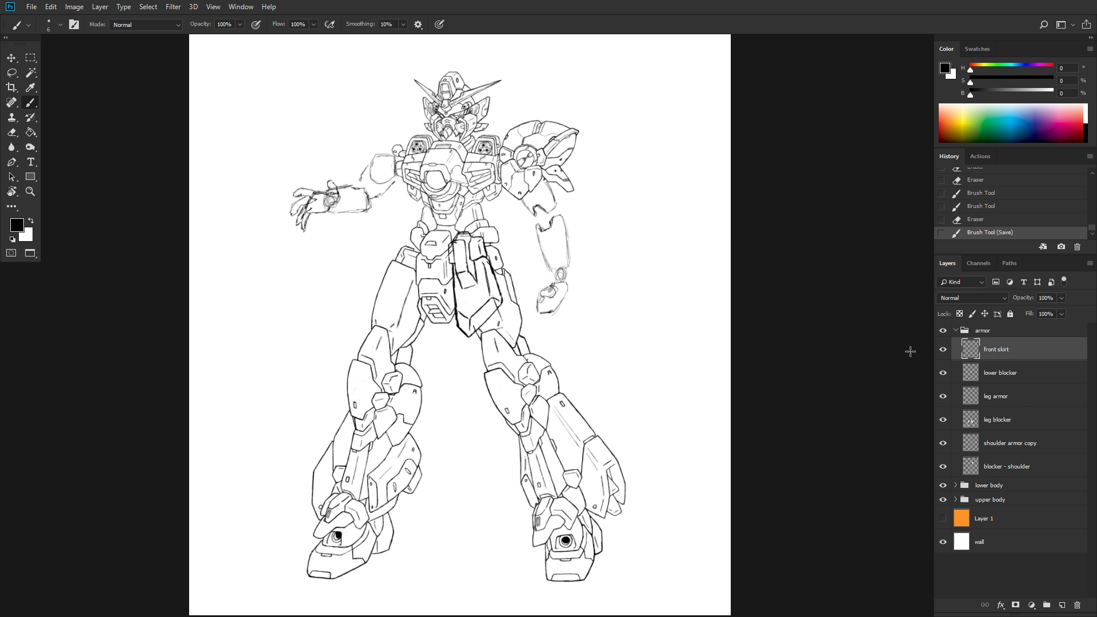
- Compare the mech with and without its armor by toggling the armor group's visibility, leaving the group shown
click(943, 331)
click(943, 330)
click(944, 331)
click(943, 331)
click(944, 331)
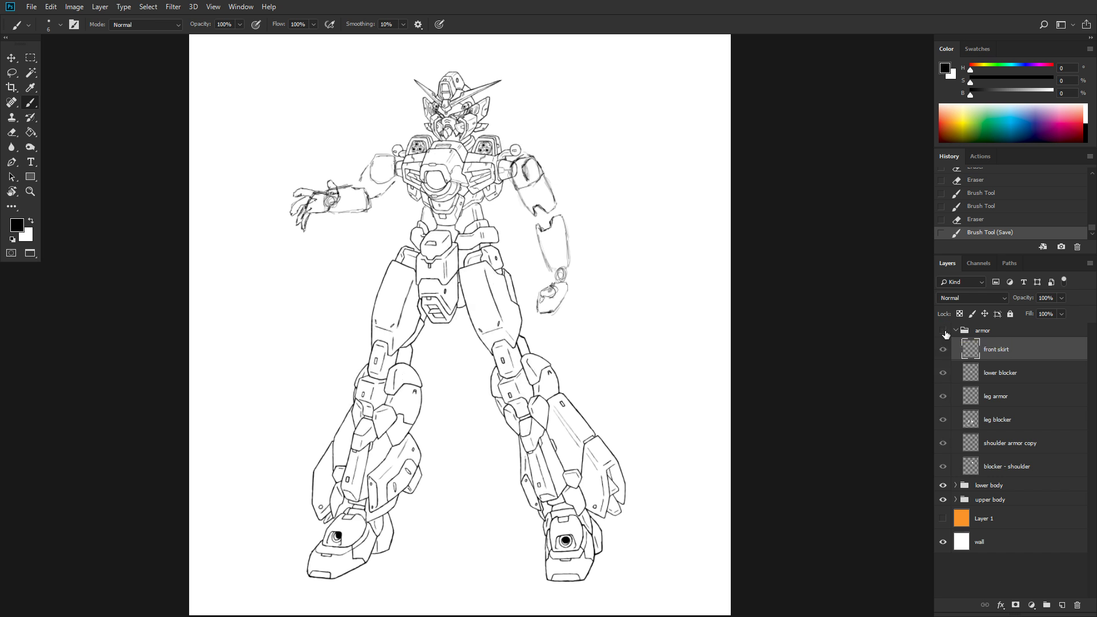
click(943, 331)
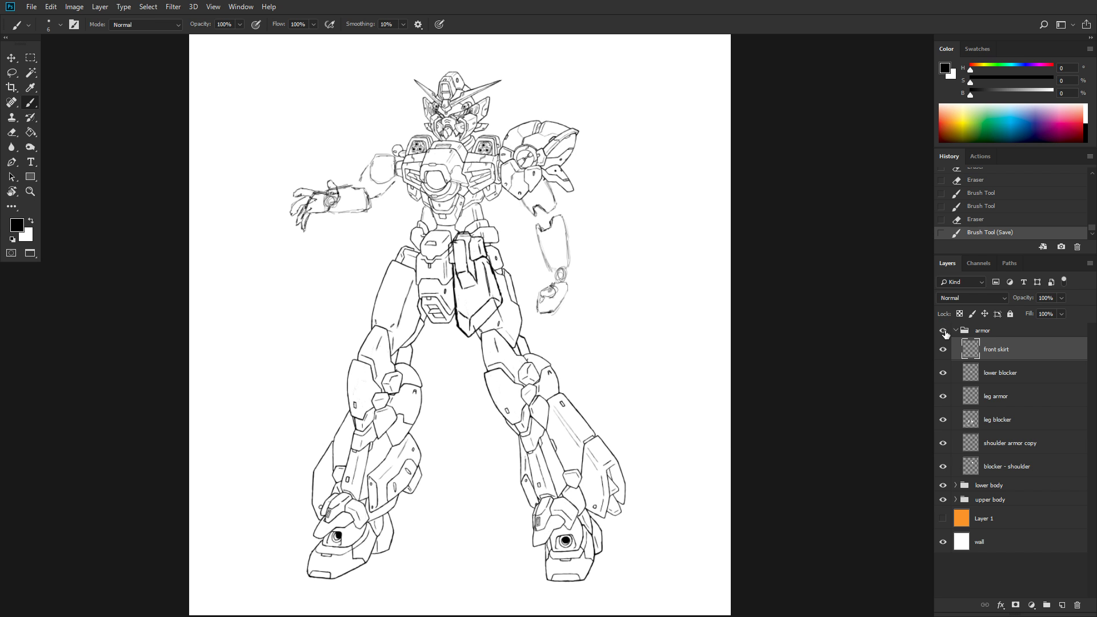
click(943, 331)
click(943, 331)
click(943, 331)
click(944, 331)
- On the lower blocker layer, paint white over the thigh lines showing through the skirt armor's lower end
click(996, 369)
scroll(517, 287, up, 5)
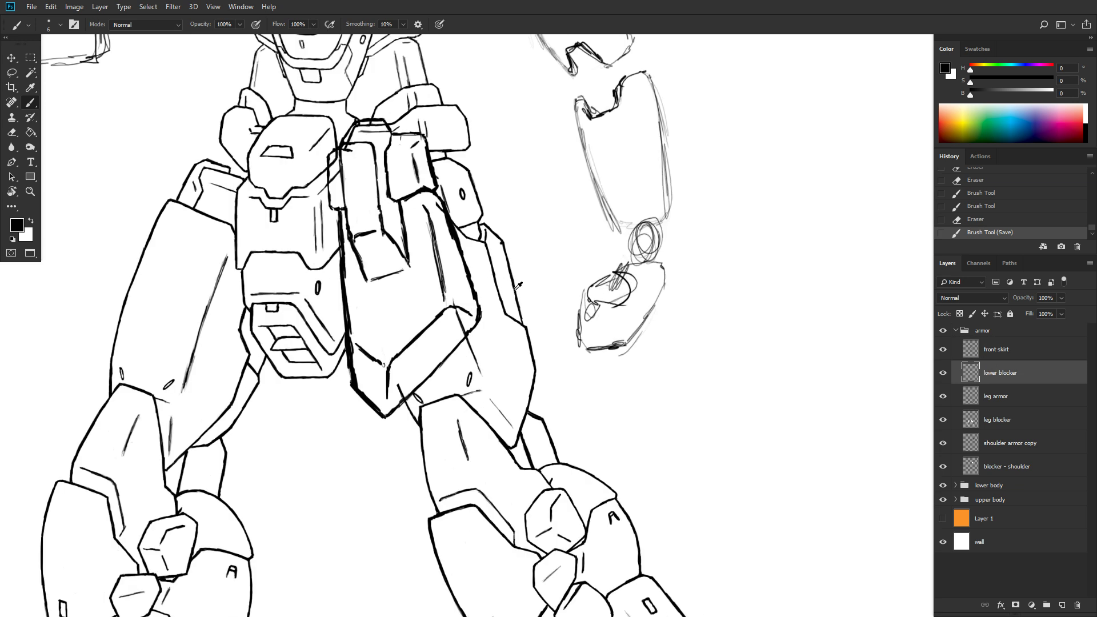
scroll(511, 245, up, 2)
drag(518, 182, 593, 274)
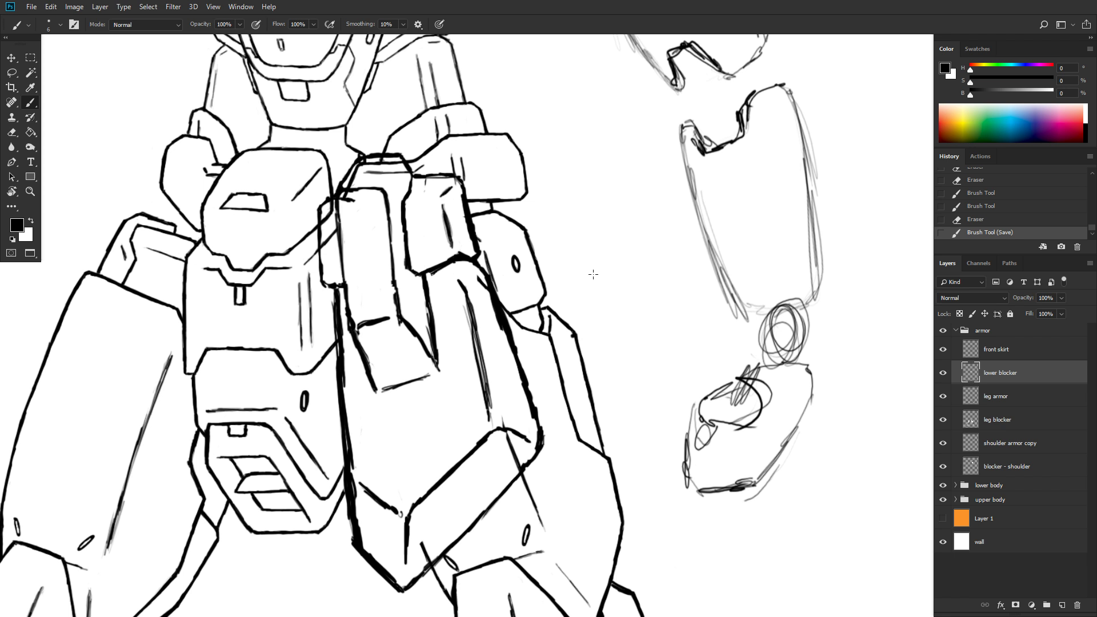
click(31, 221)
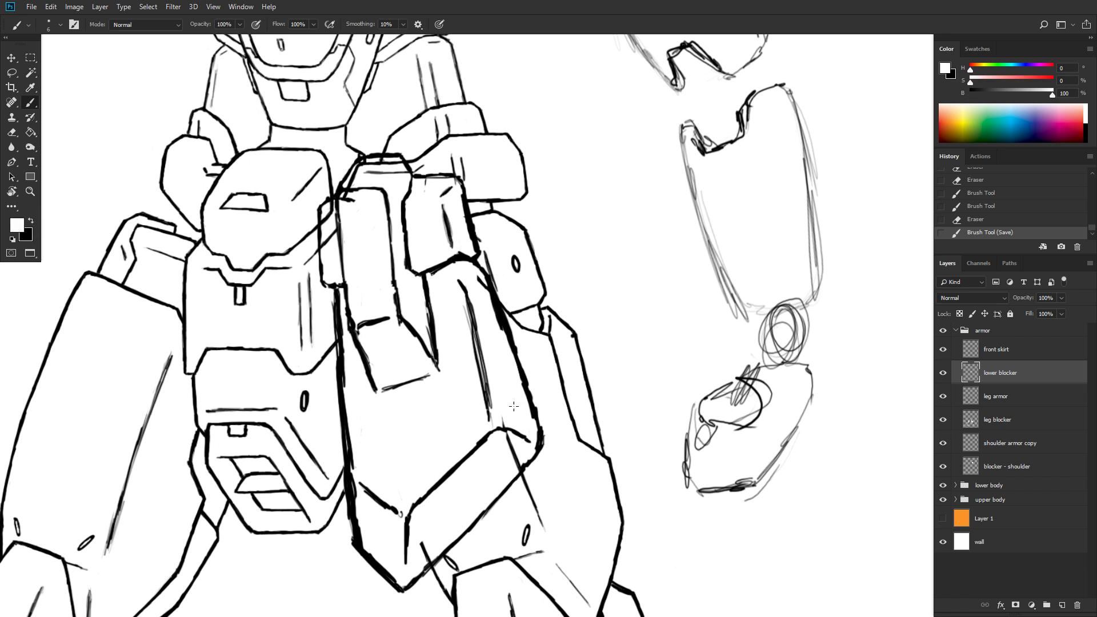
drag(501, 412, 519, 467)
drag(418, 549, 425, 562)
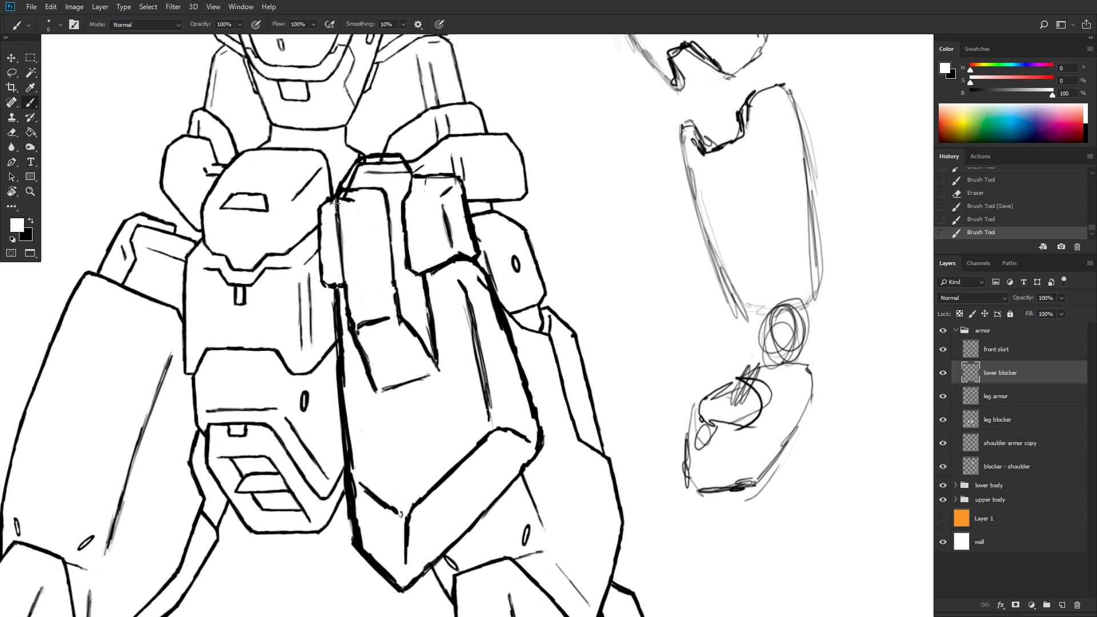
- Paint white over the waist lines showing through the top of the skirt armor's raised panel
drag(331, 205, 350, 202)
drag(348, 210, 356, 191)
mouse_move(360, 166)
mouse_down()
mouse_move(349, 186)
mouse_move(398, 174)
mouse_move(382, 164)
mouse_move(403, 165)
mouse_up()
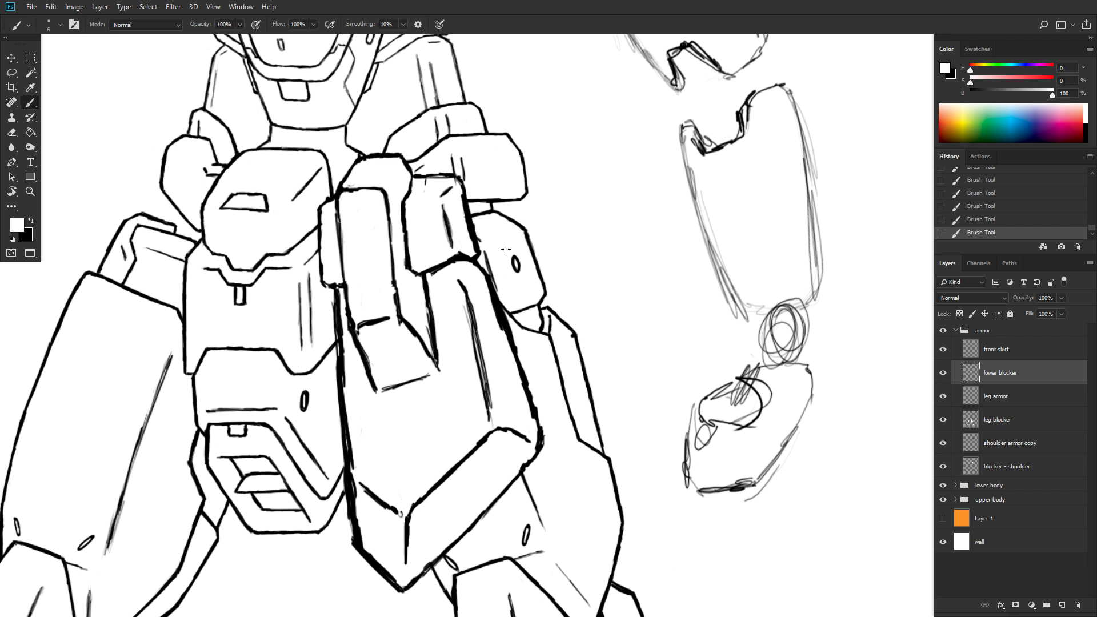
- Make the front skirt layer active again and save the drawing
double_click(1000, 350)
key(Return)
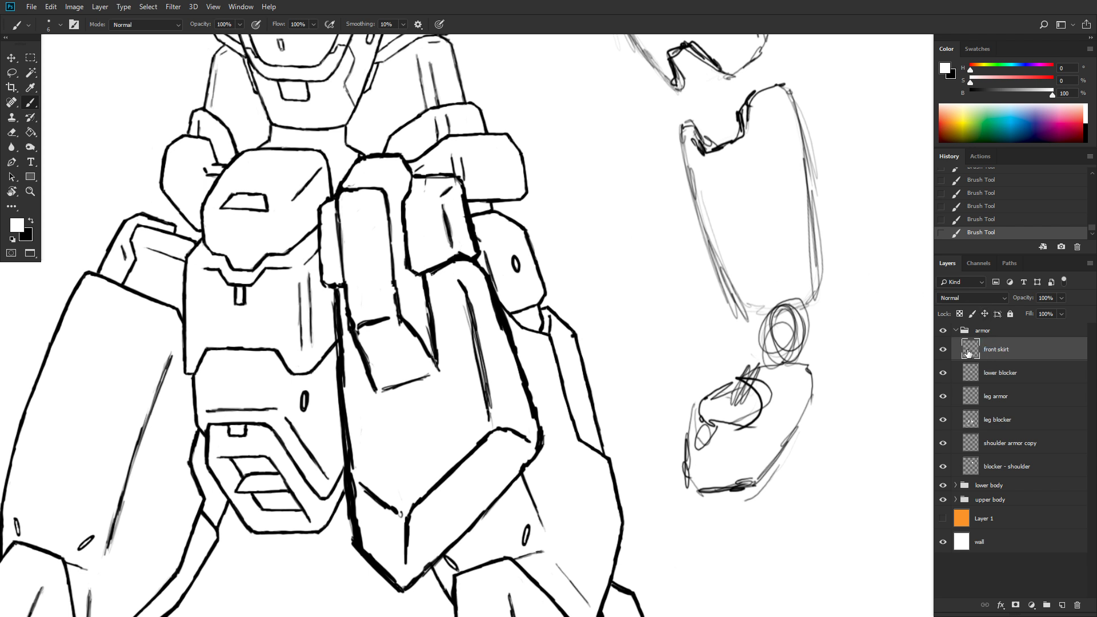
scroll(531, 236, down, 3)
scroll(531, 236, down, 1)
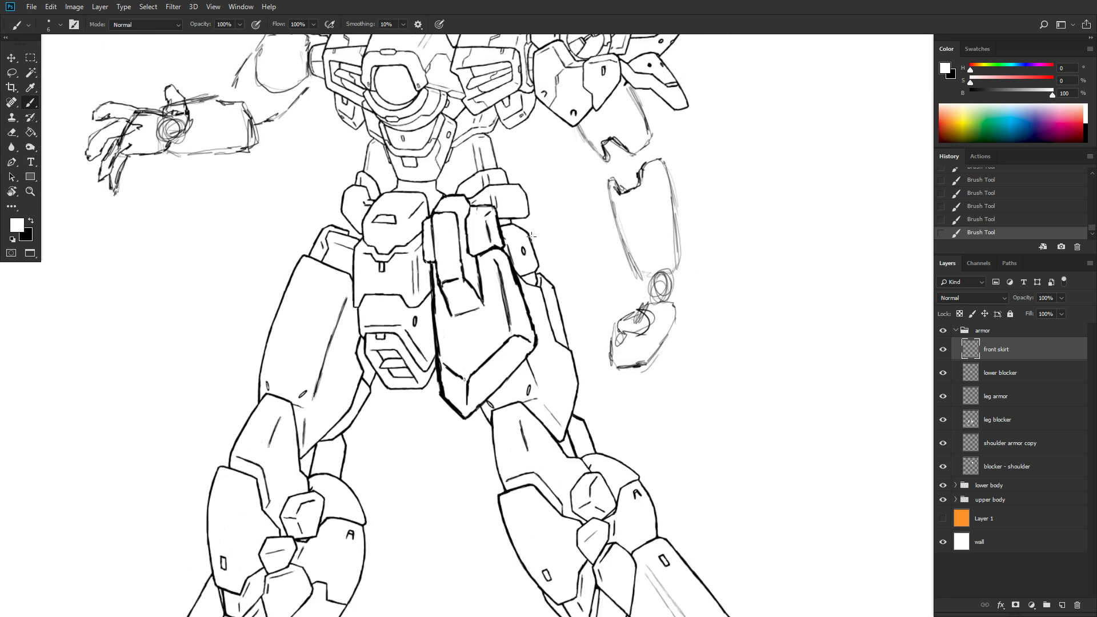
key(ctrl+s)
scroll(593, 306, down, 3)
scroll(594, 305, down, 1)
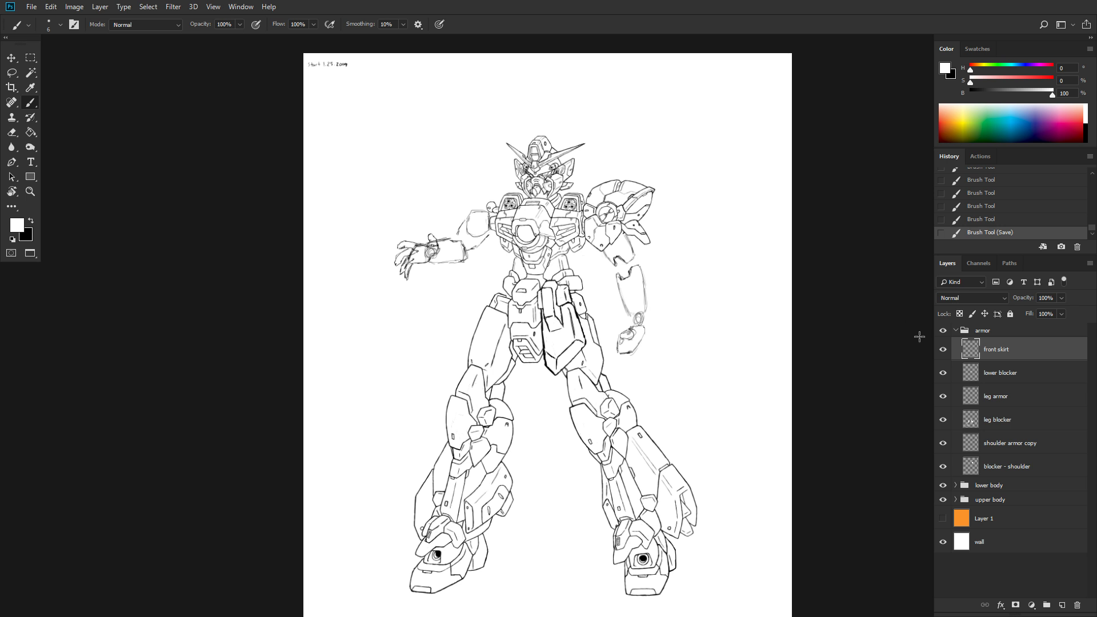
- Marquee-select the front skirt armor, nudge it slightly with the Move tool, and deselect it
click(10, 62)
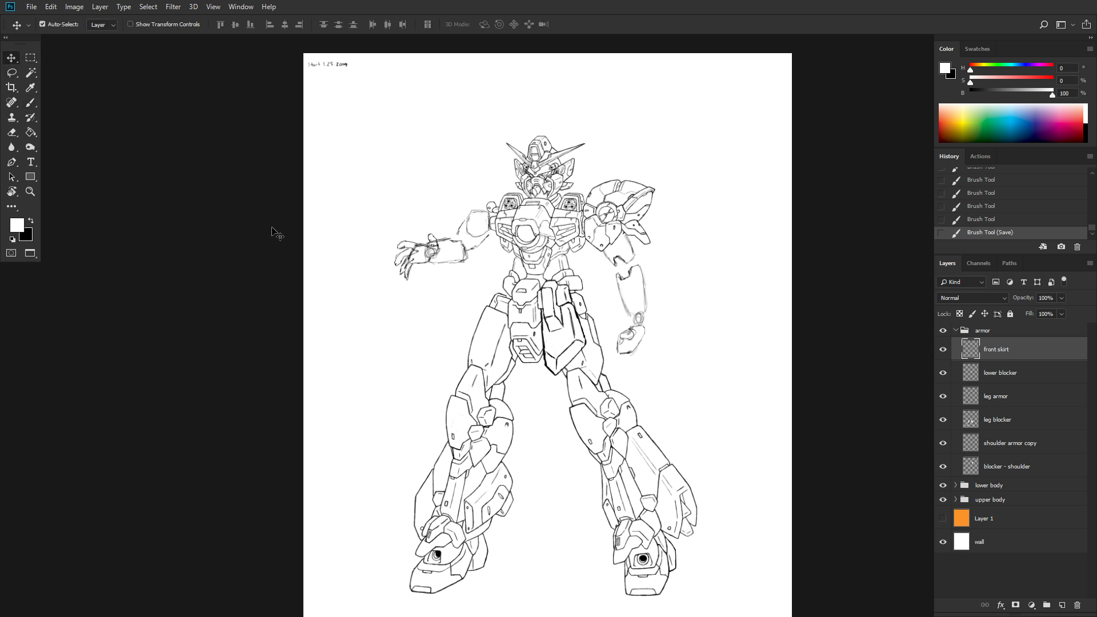
click(27, 61)
drag(530, 272, 595, 382)
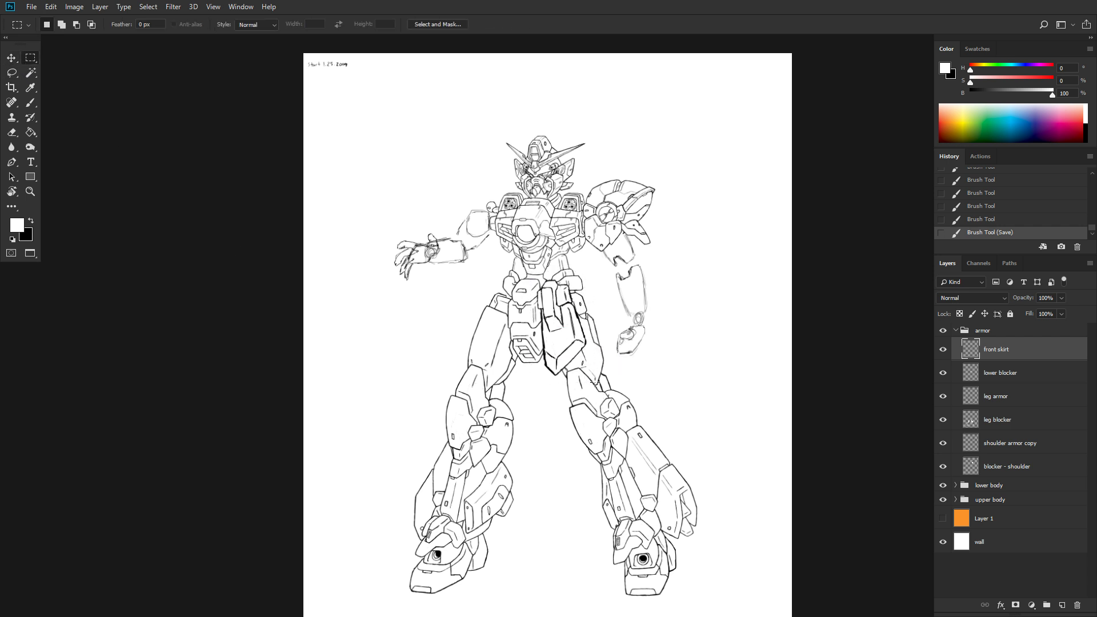
click(11, 59)
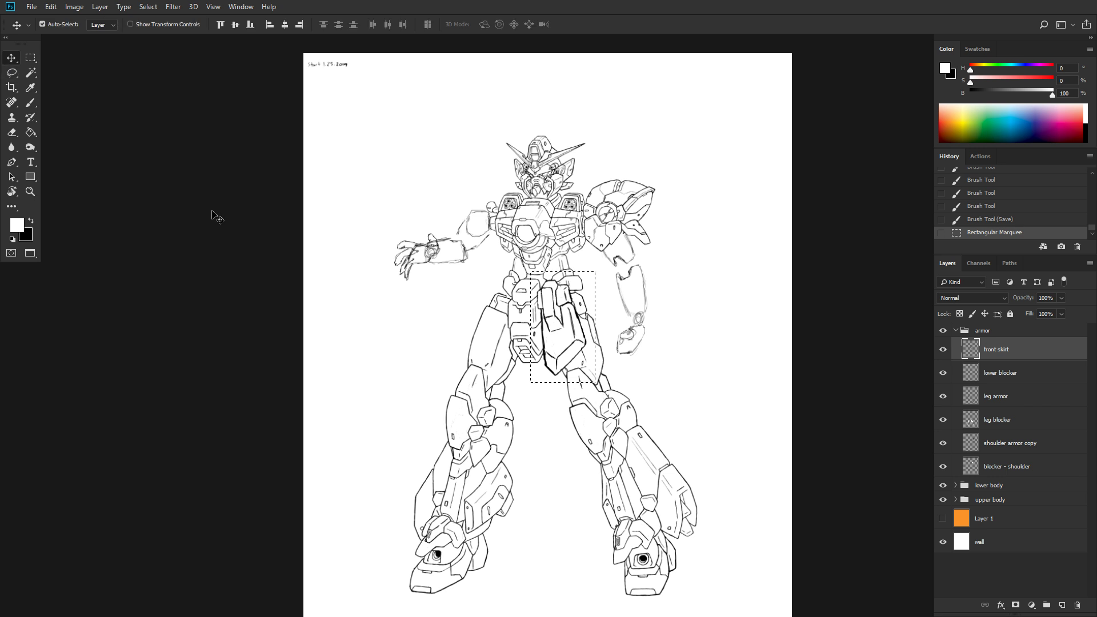
key(Up)
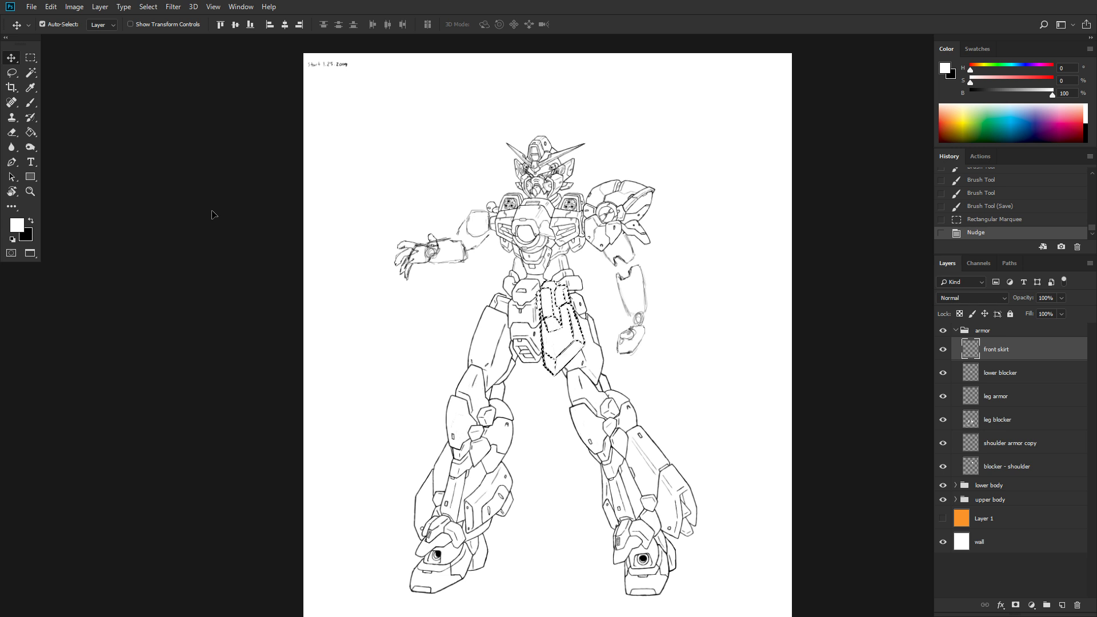
scroll(543, 277, up, 2)
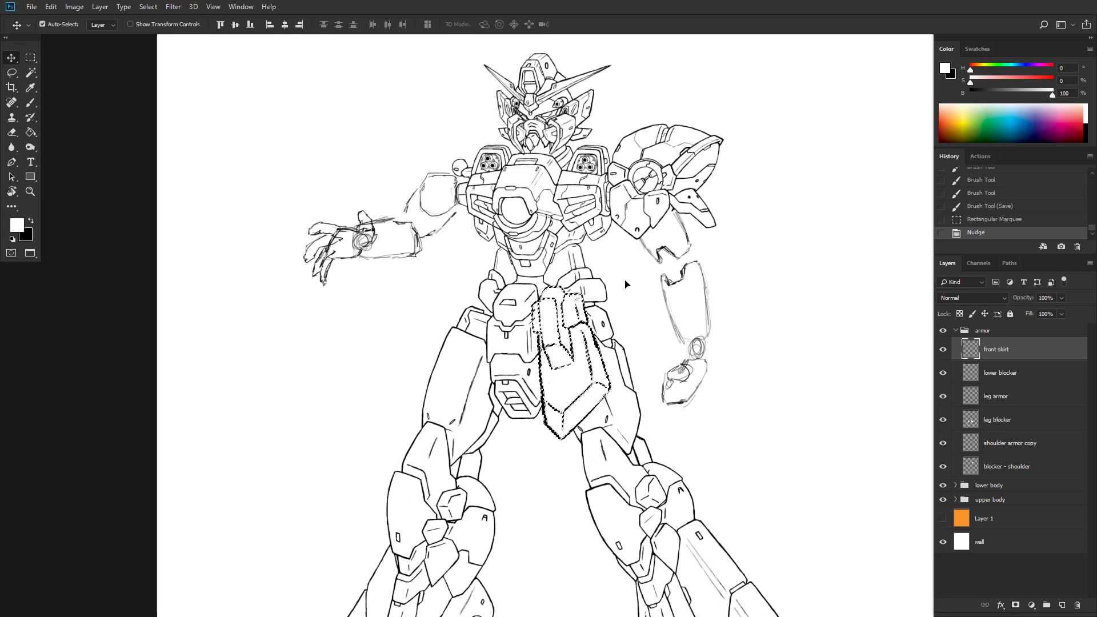
scroll(624, 282, down, 2)
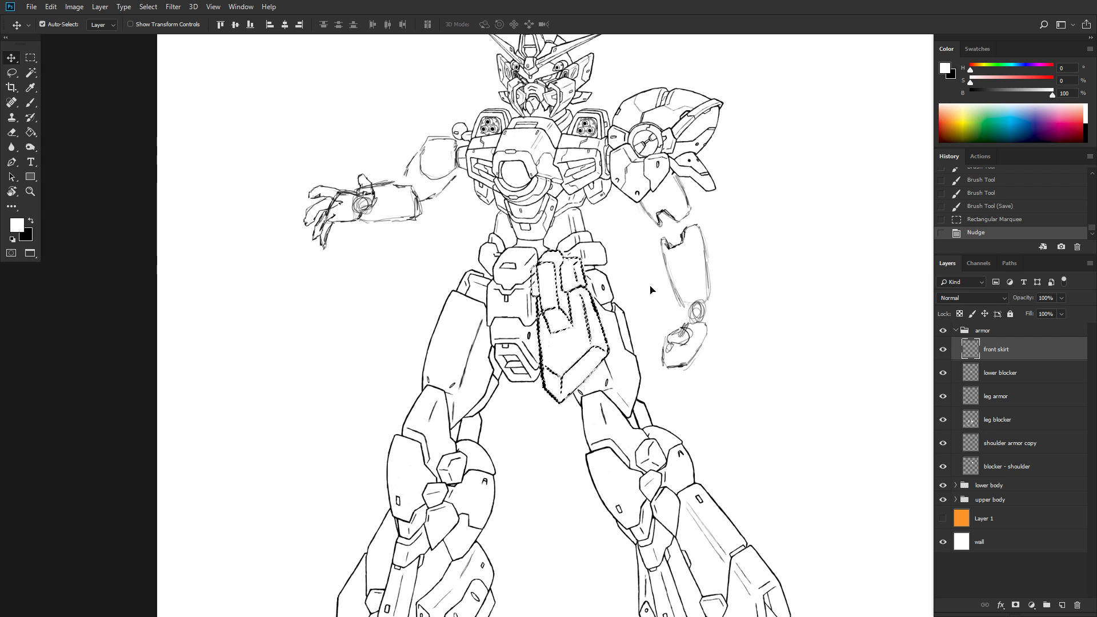
key(ctrl+d)
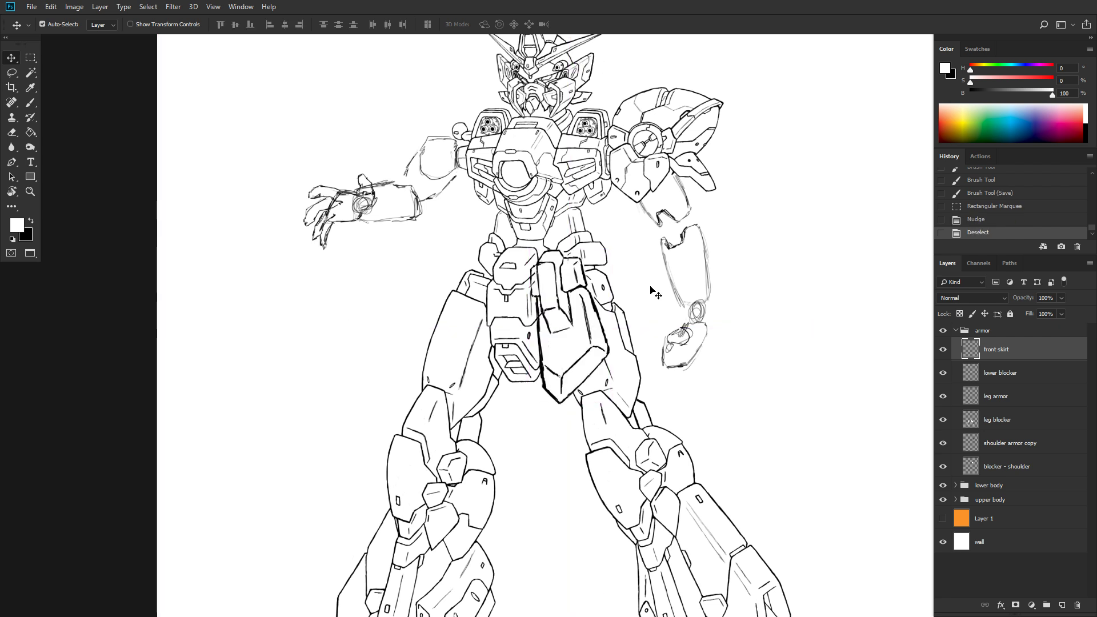
key(ctrl+0)
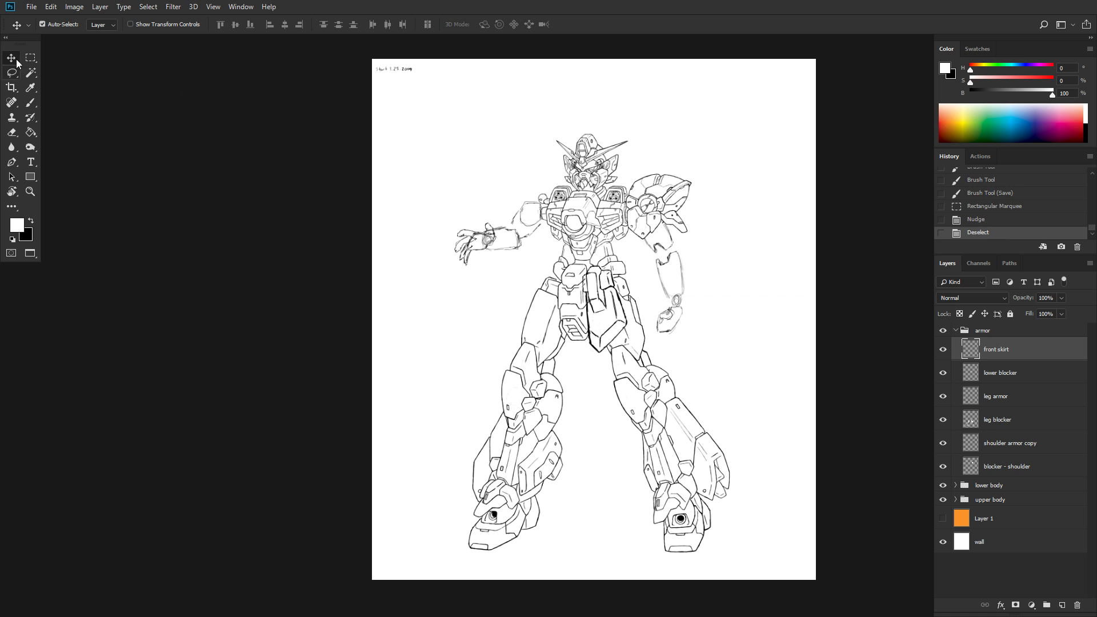
- Check the nudged skirt armor's placement at the waist and save the drawing
scroll(617, 285, up, 5)
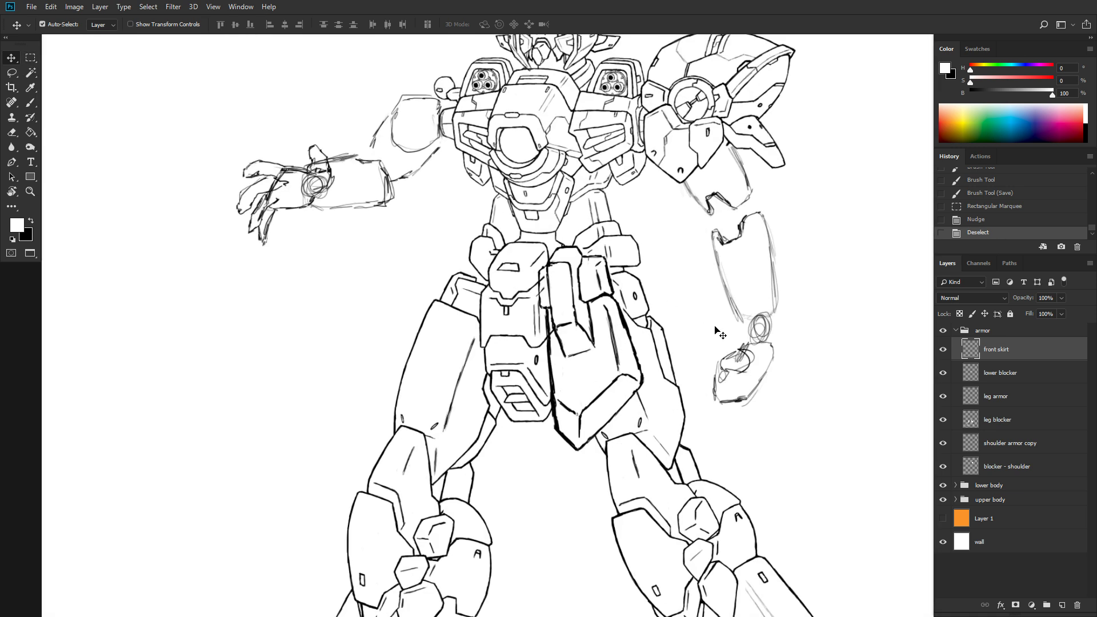
scroll(718, 331, down, 1)
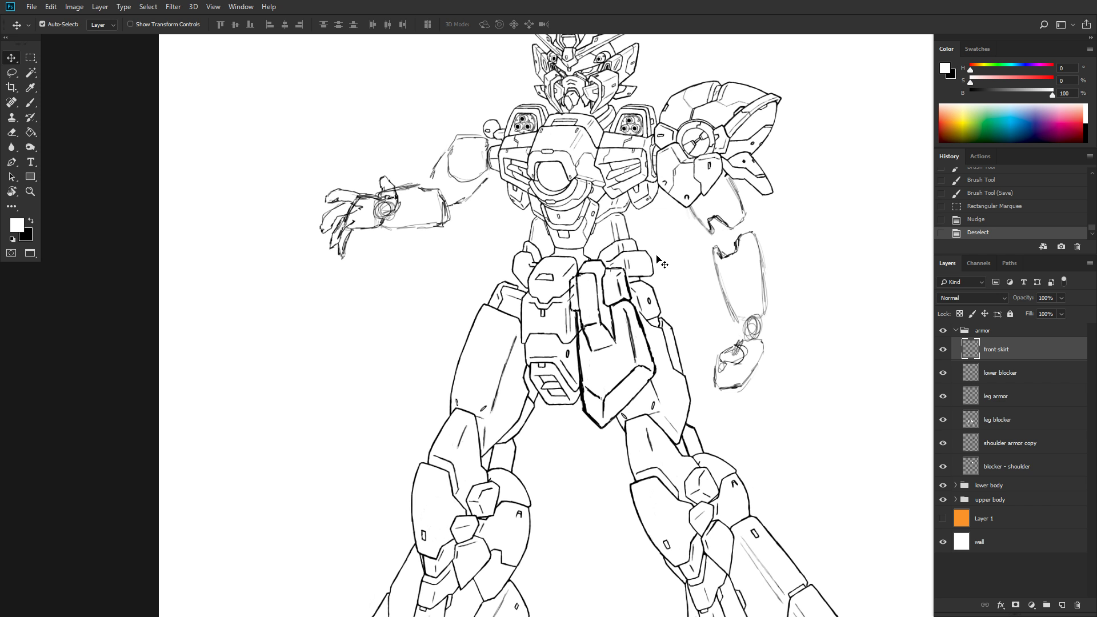
key(ctrl+s)
scroll(660, 247, down, 3)
scroll(661, 247, up, 3)
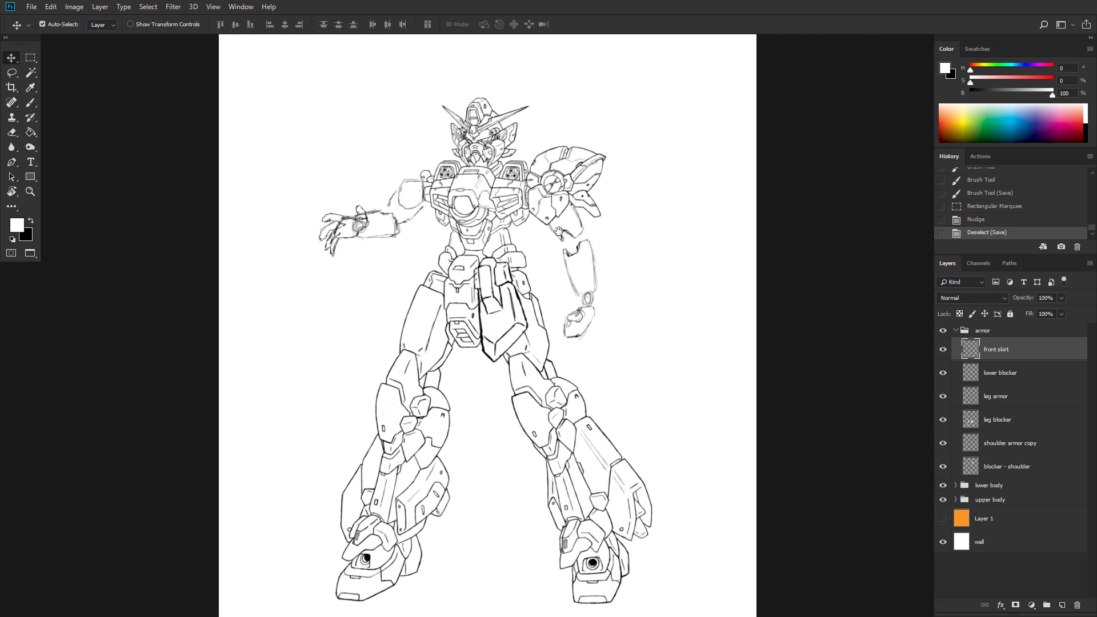
scroll(551, 272, up, 2)
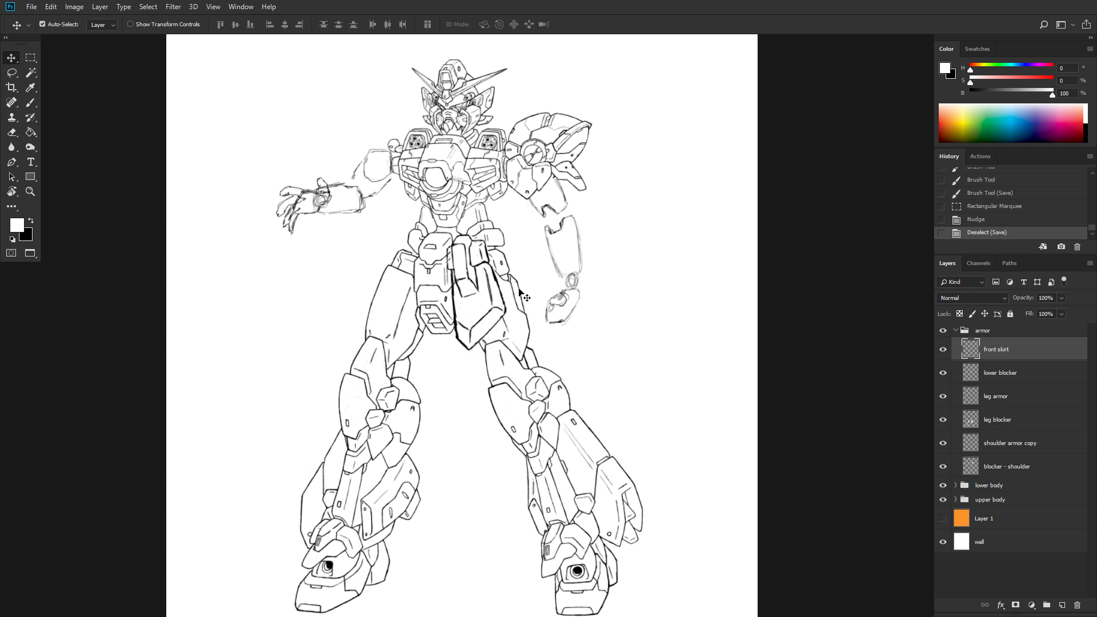
- Marquee-select the front skirt armor, rotate it about -2.47° around a pivot at its upper end, deselect it and save the drawing
click(36, 59)
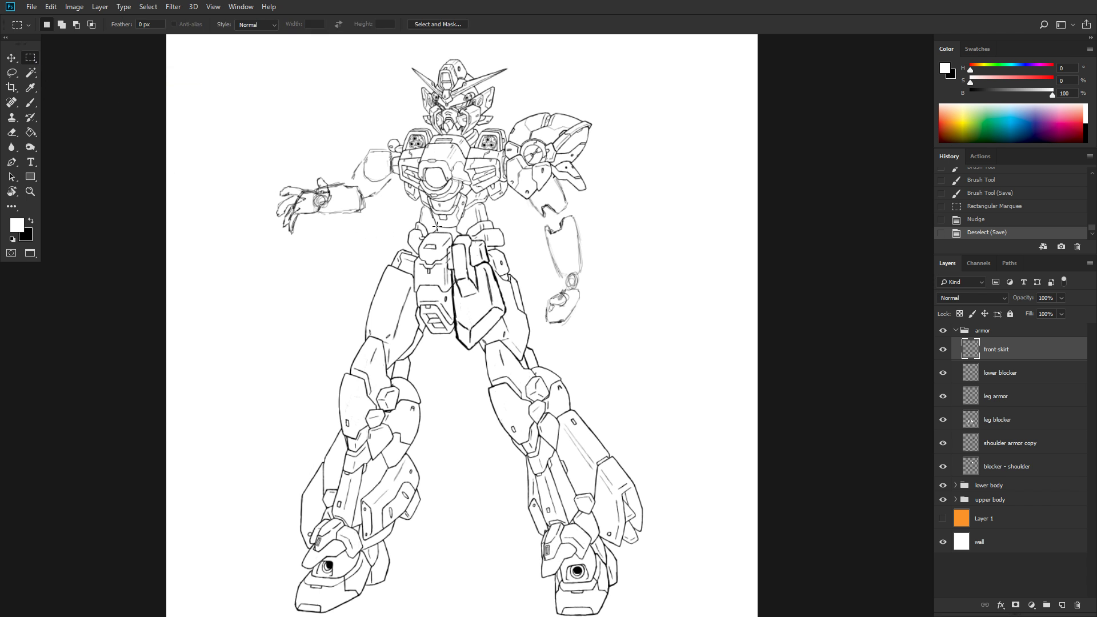
drag(437, 226, 521, 365)
right_click(475, 268)
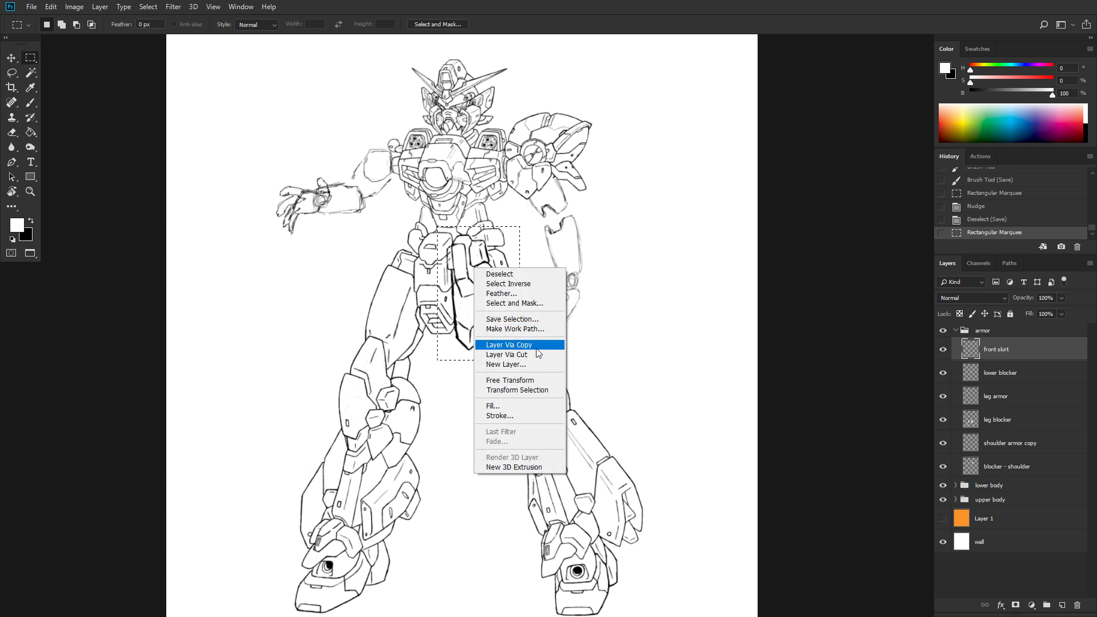
click(514, 390)
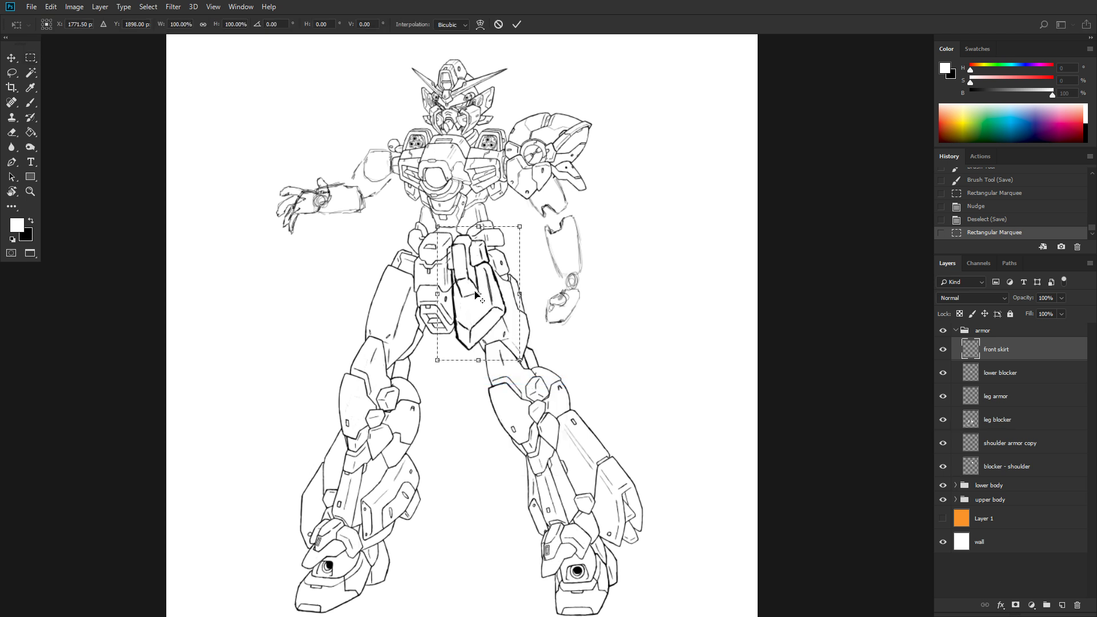
drag(477, 296, 465, 255)
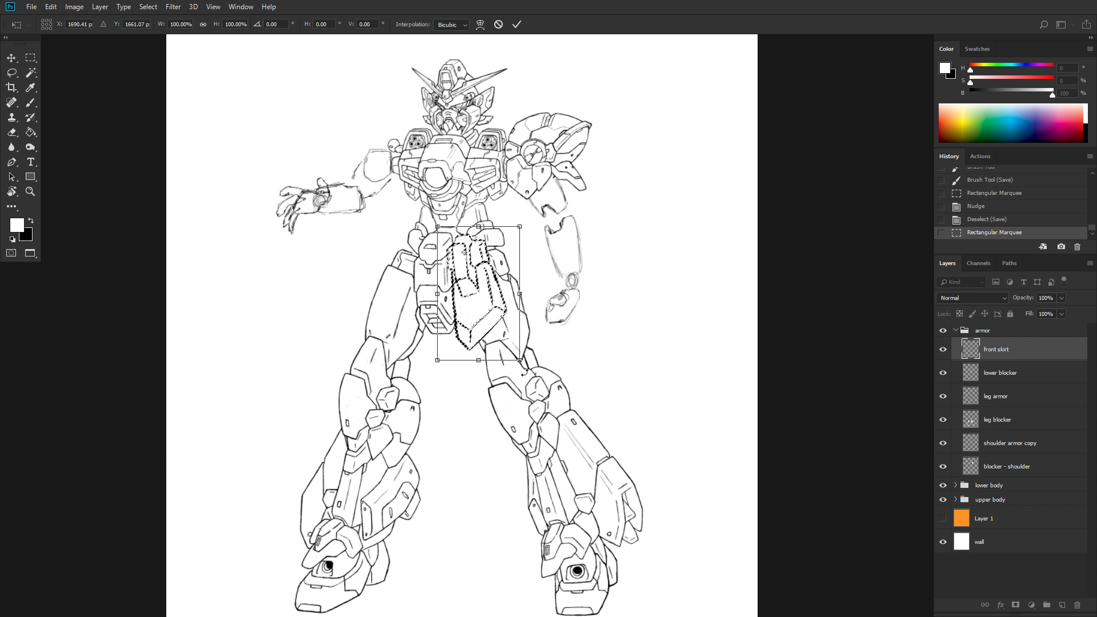
drag(522, 363, 528, 364)
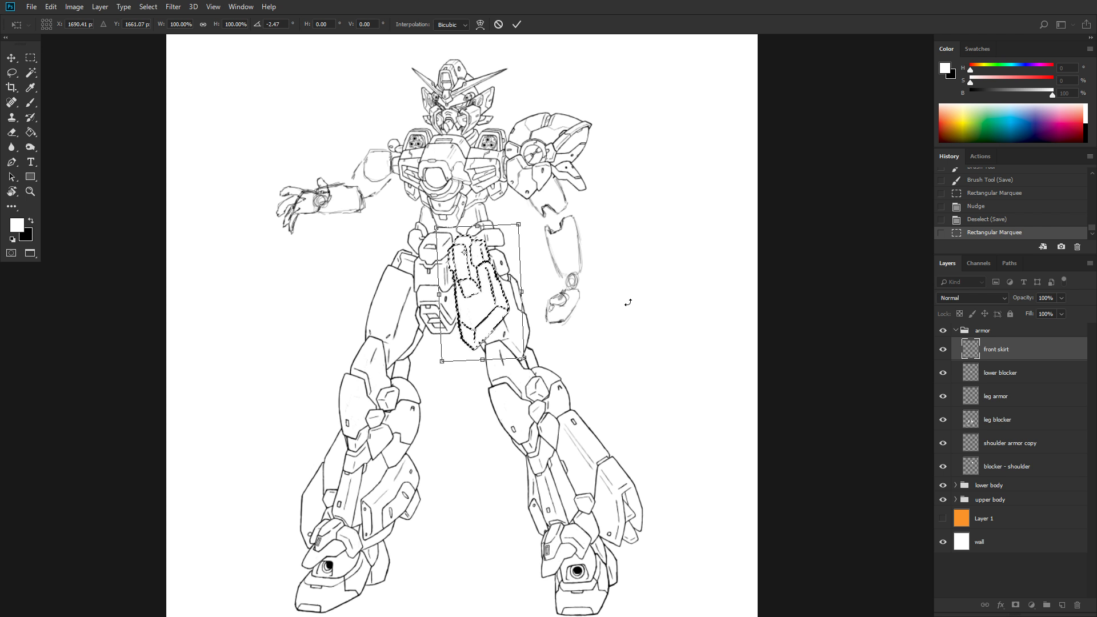
key(Return)
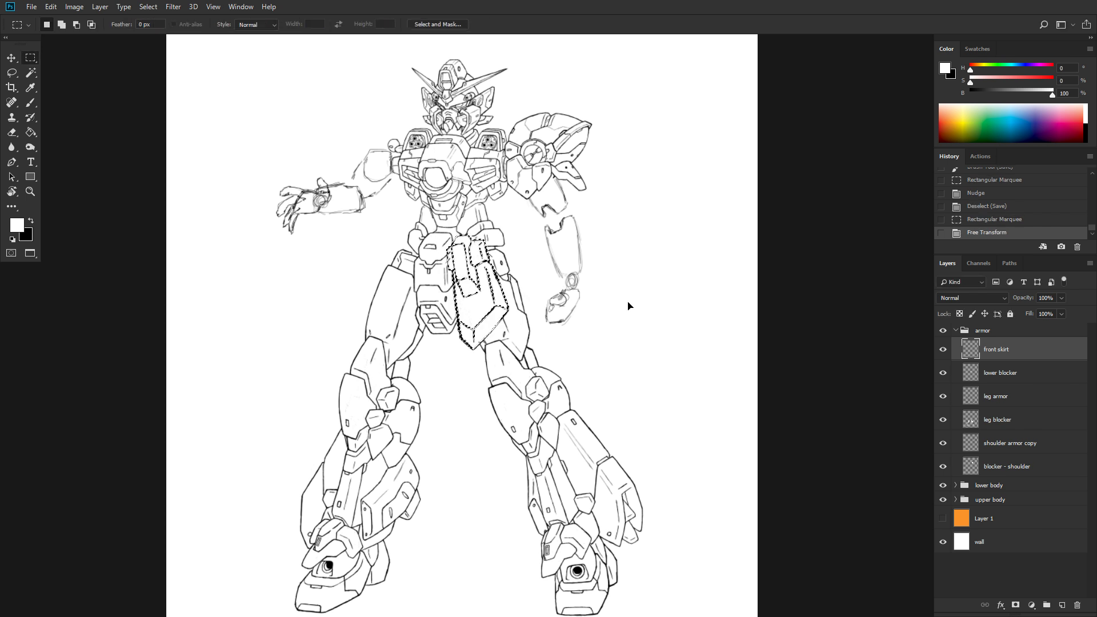
key(ctrl+d)
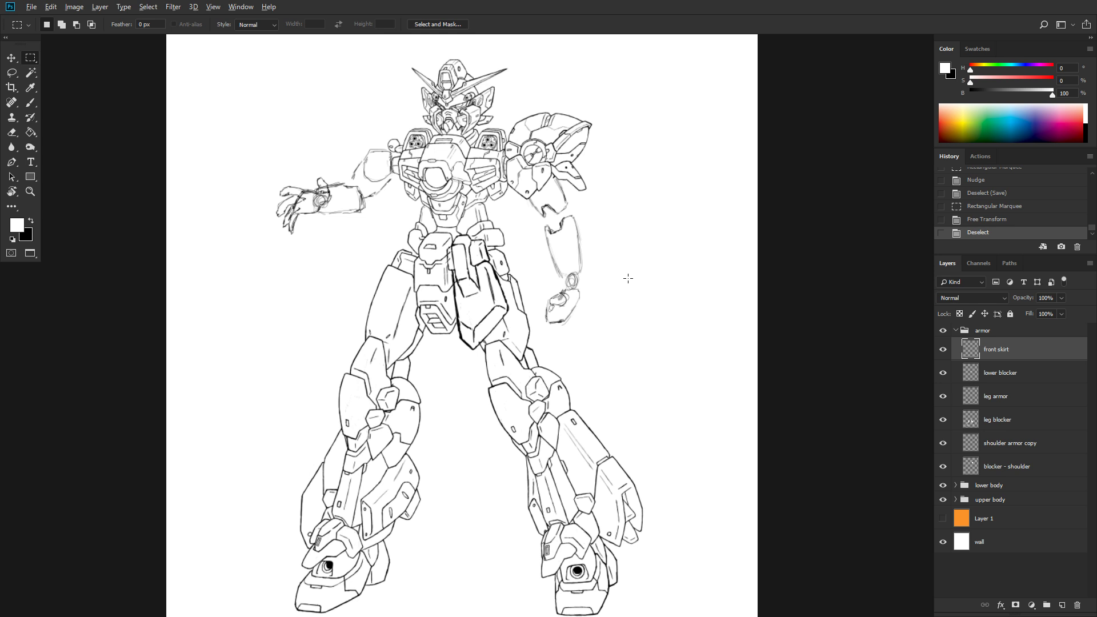
scroll(627, 278, down, 2)
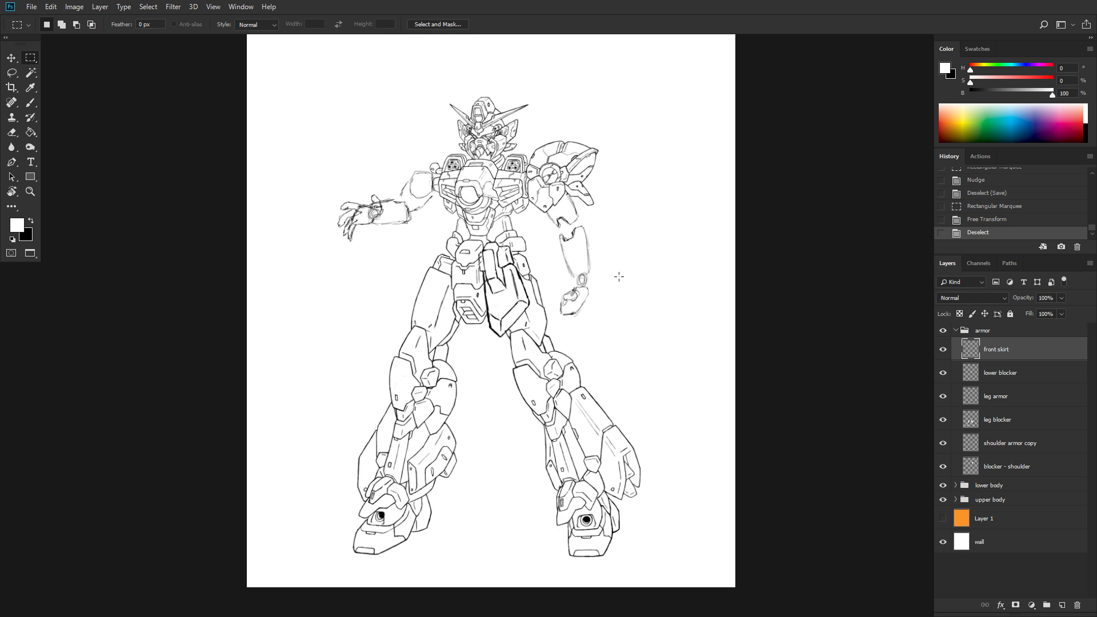
scroll(618, 274, up, 2)
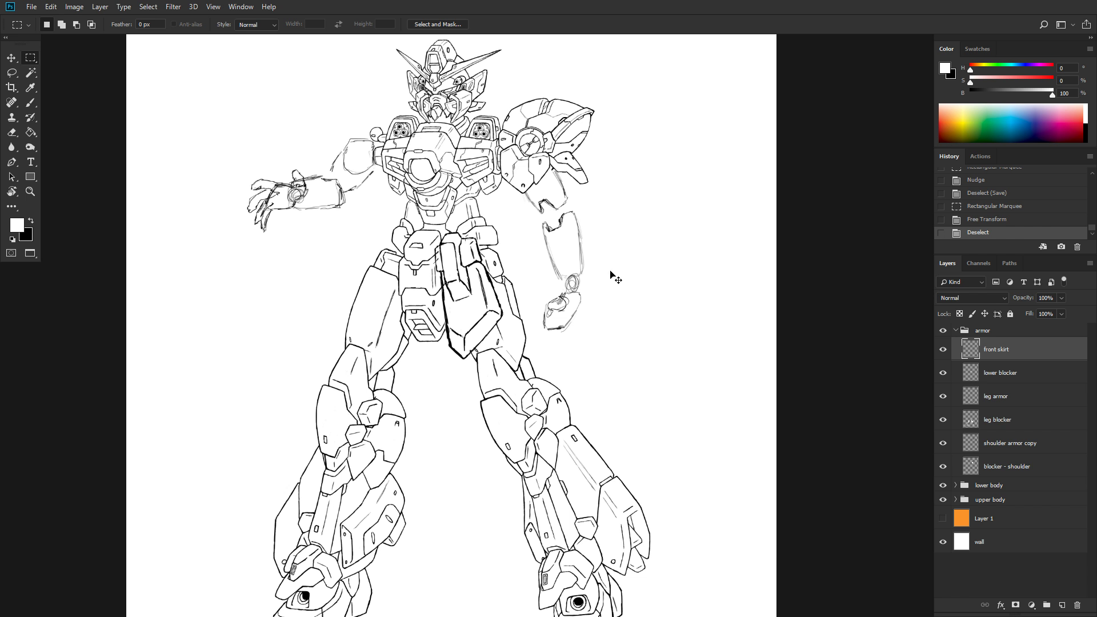
key(ctrl+s)
- Switch to the Brush with black as the foreground color and examine the hip area where the opposite skirt panel belongs
click(32, 101)
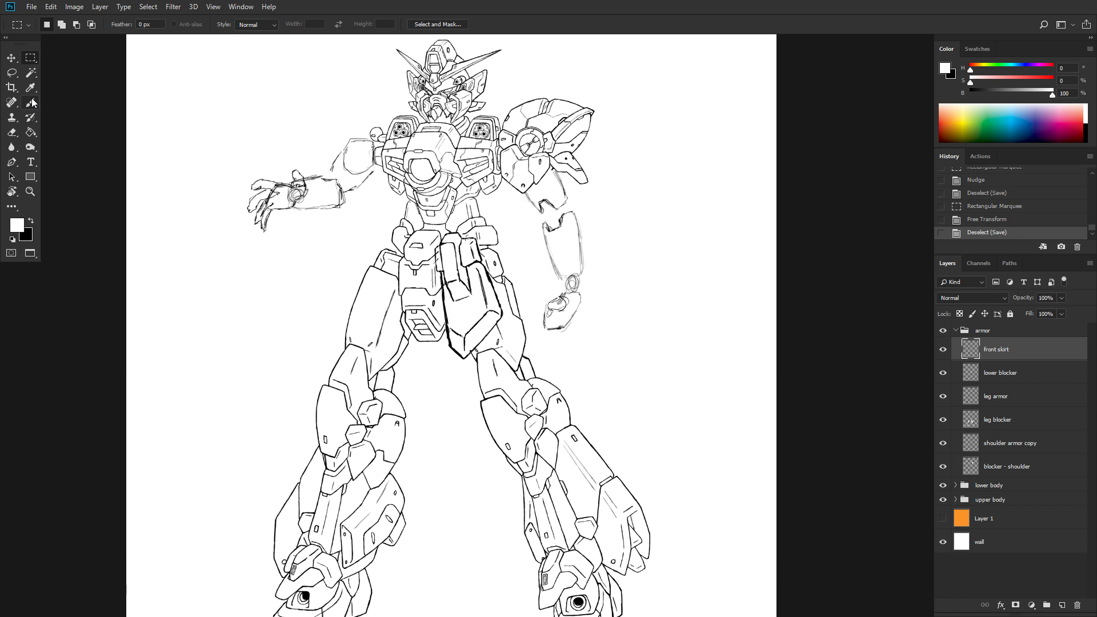
click(13, 238)
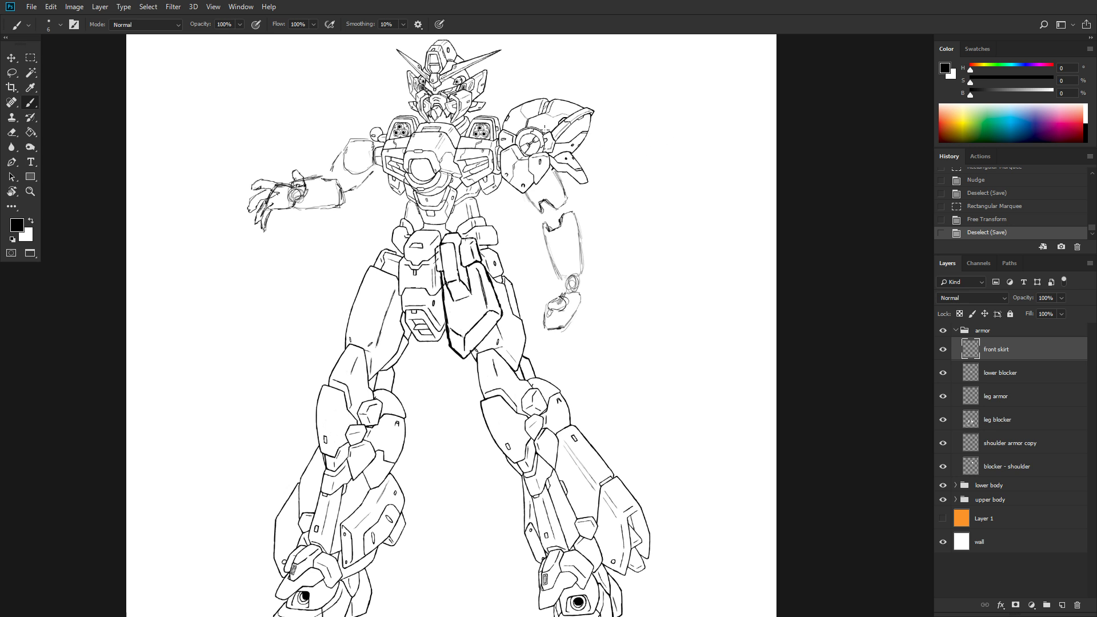
scroll(537, 308, up, 9)
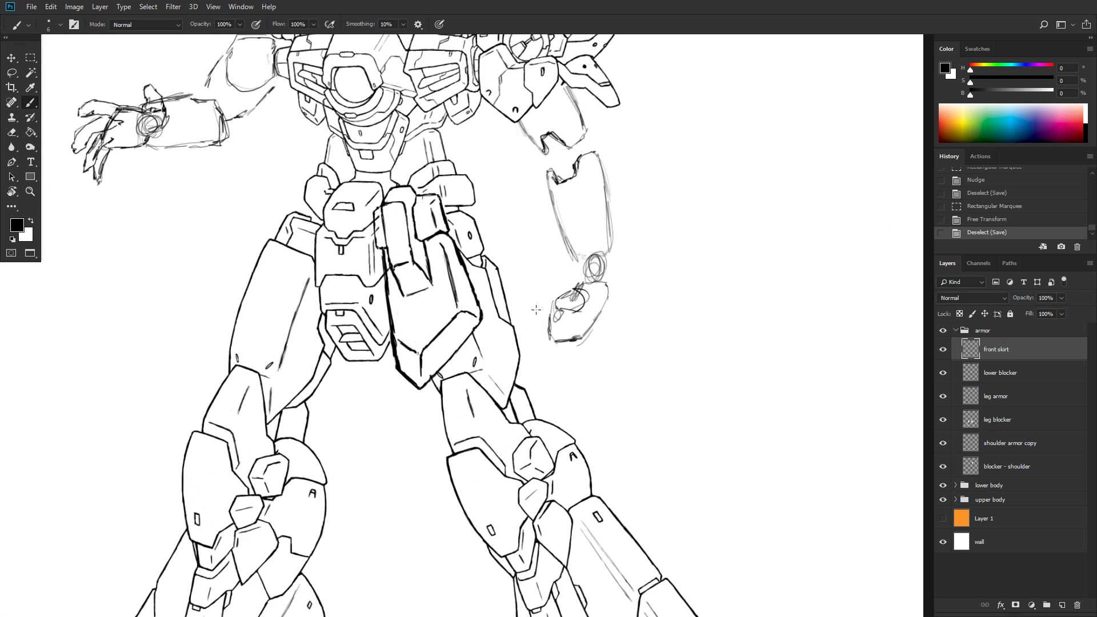
drag(405, 210, 617, 238)
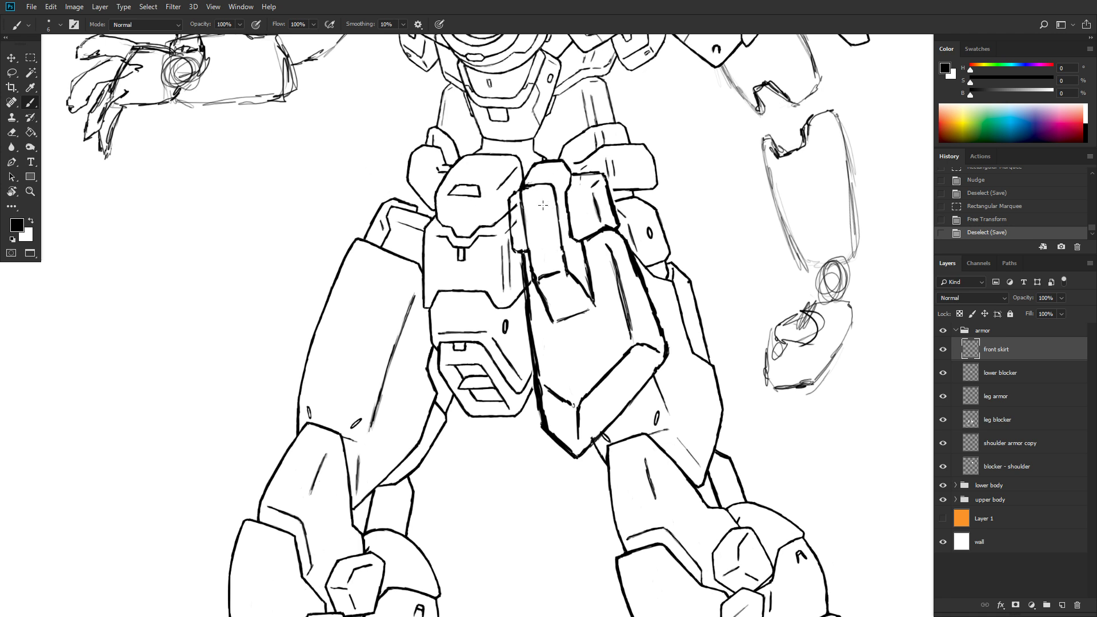
scroll(662, 282, down, 1)
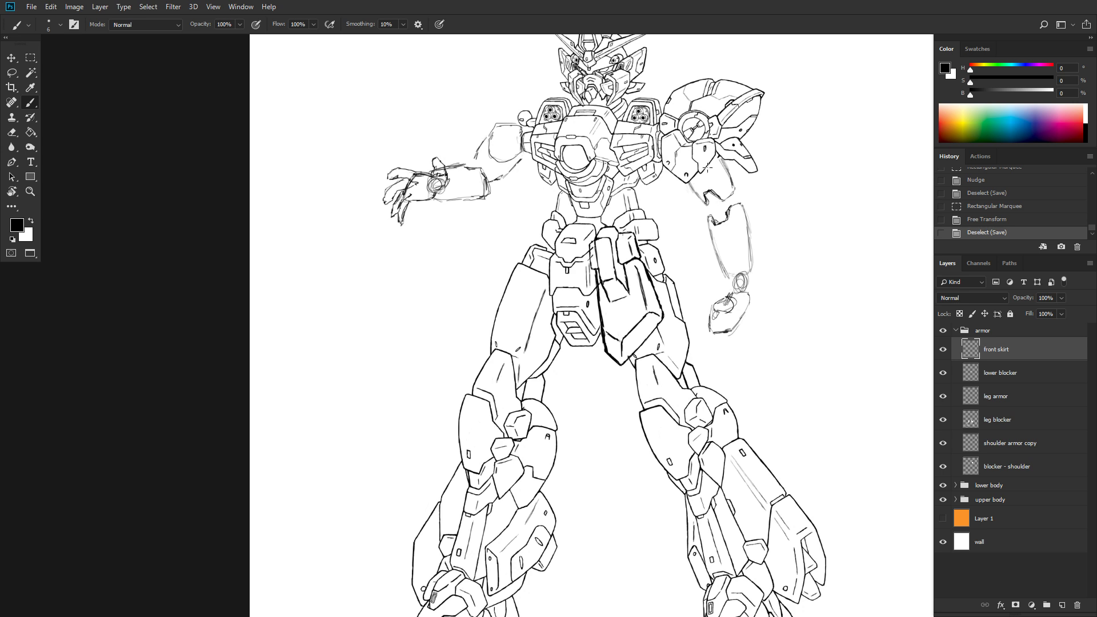
drag(707, 166, 595, 125)
scroll(620, 173, down, 2)
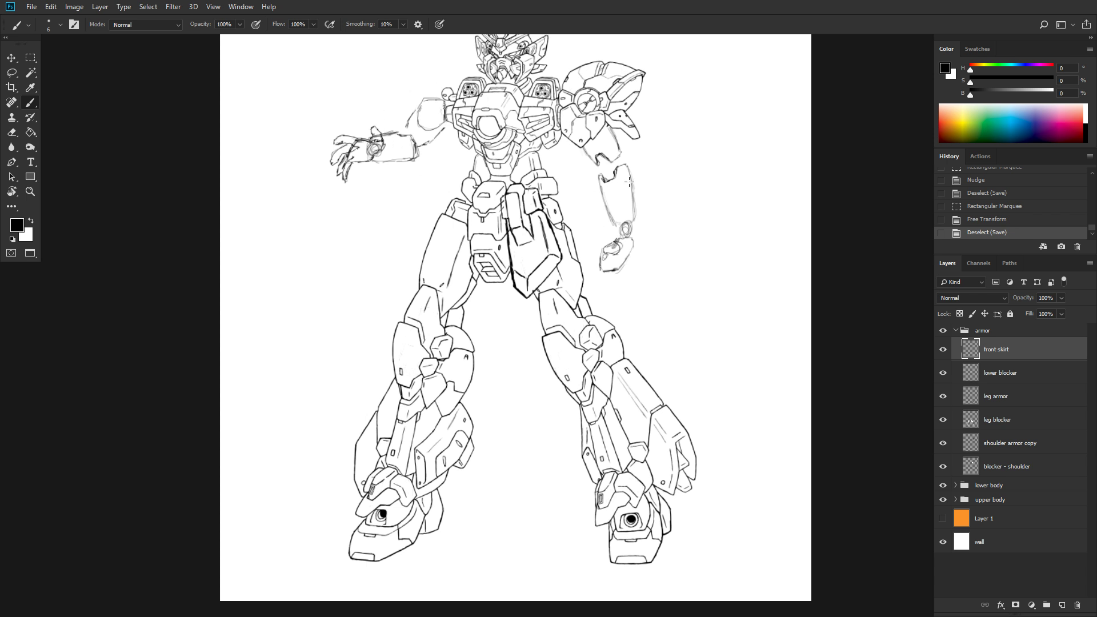
drag(656, 132, 569, 175)
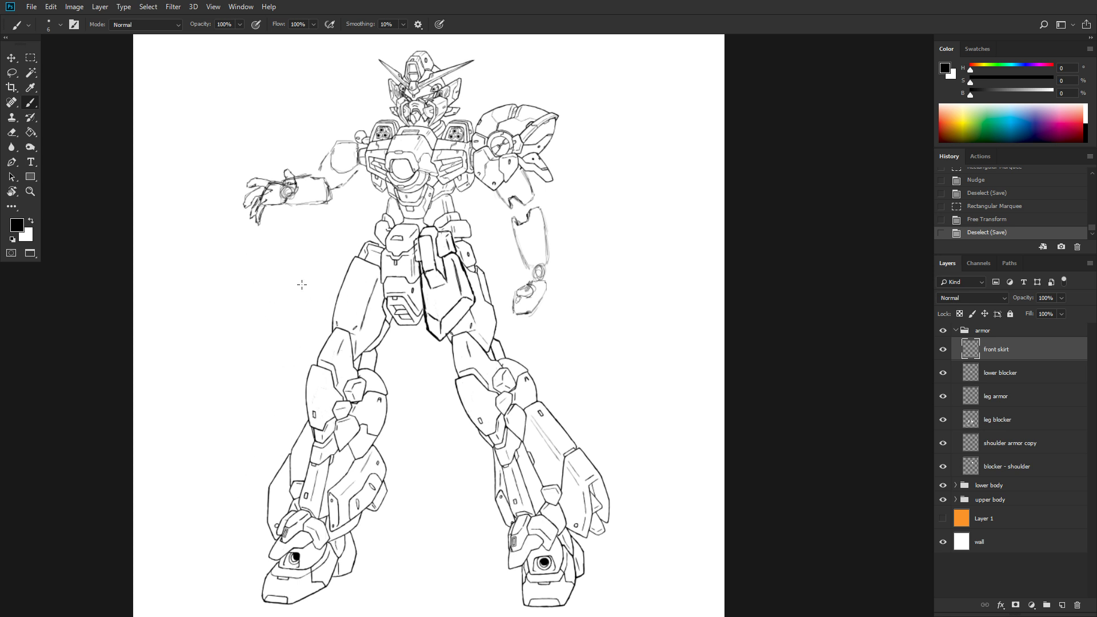
scroll(387, 260, up, 6)
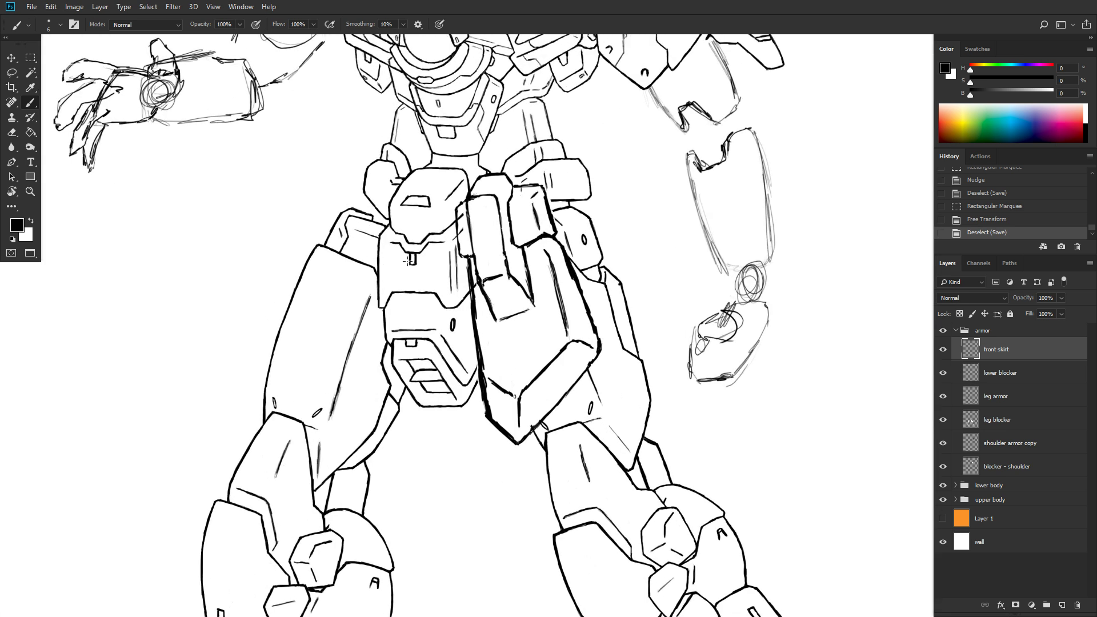
drag(352, 256, 454, 261)
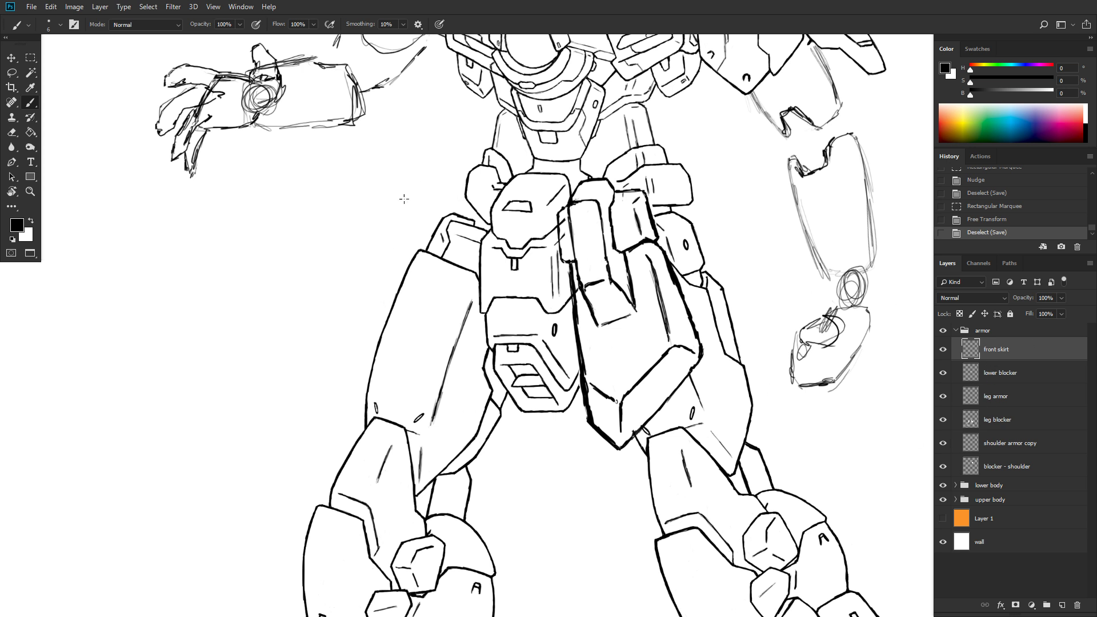
drag(527, 247, 482, 262)
scroll(454, 273, up, 2)
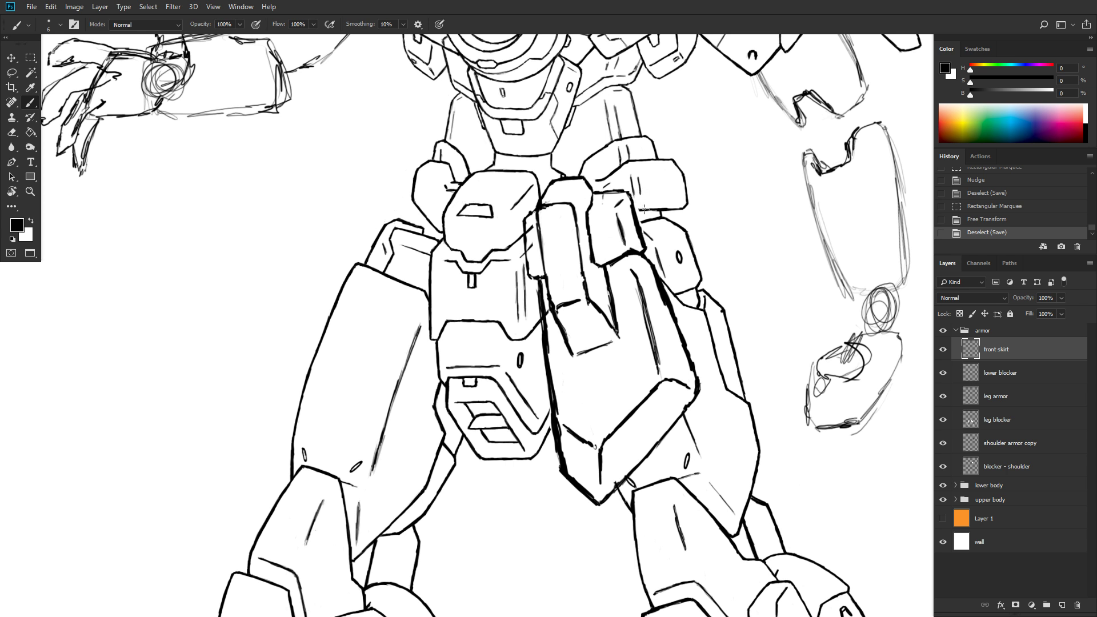
- Sketch the upper edge of the second front skirt panel across the bare hip, opposite the finished skirt panel
click(410, 190)
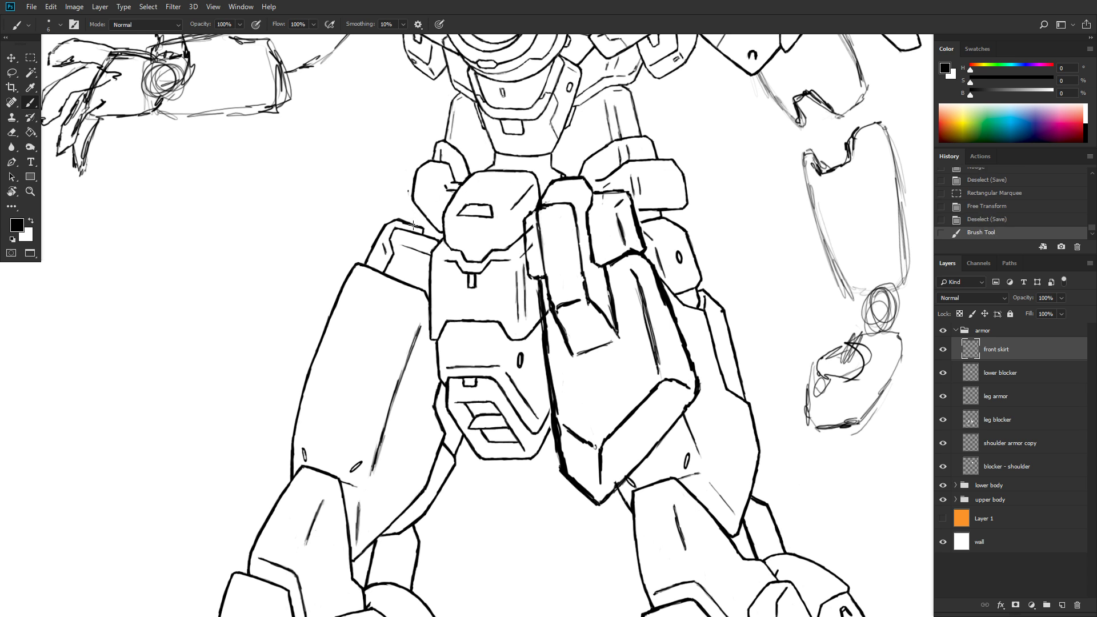
click(409, 189)
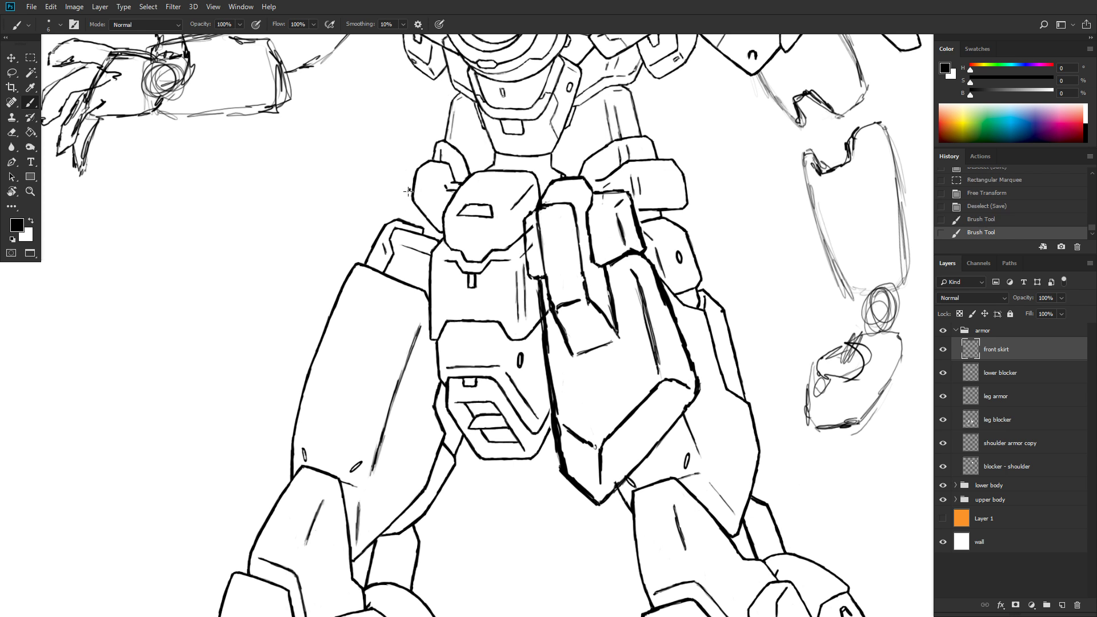
mouse_move(408, 192)
mouse_down()
mouse_move(456, 184)
mouse_move(445, 195)
mouse_move(417, 188)
mouse_move(453, 199)
mouse_move(389, 200)
mouse_up()
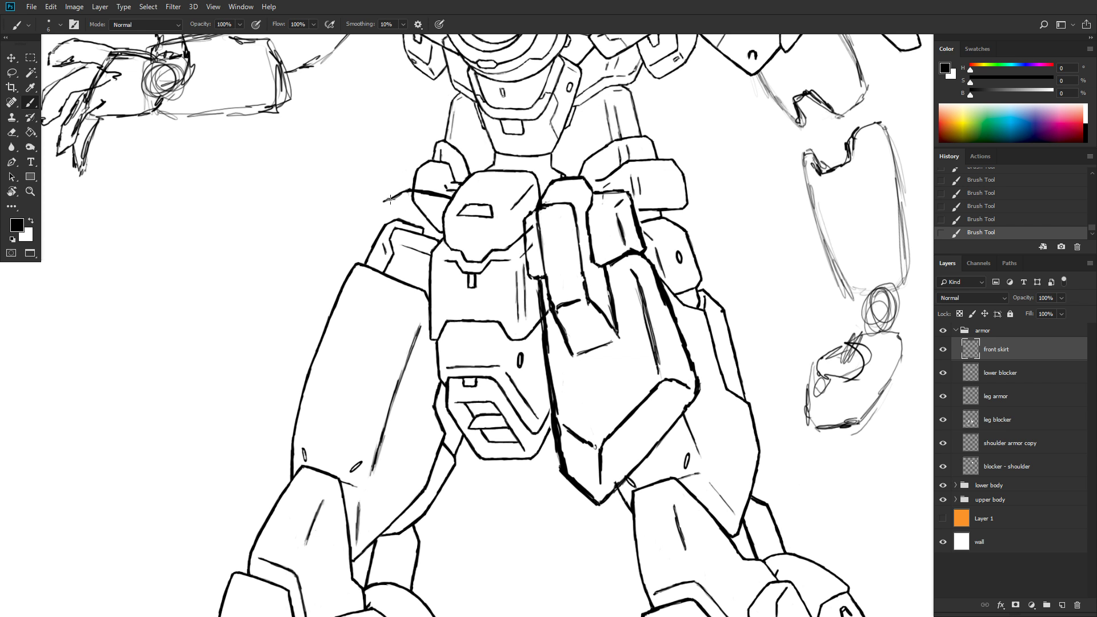
drag(395, 197, 384, 201)
drag(390, 202, 439, 215)
- Draw the second skirt panel's long inner edge down past the crotch block and angle its lower end outward
drag(455, 209, 449, 196)
drag(458, 464, 457, 473)
mouse_move(455, 227)
mouse_down()
mouse_move(454, 202)
mouse_move(458, 466)
mouse_move(453, 203)
mouse_up()
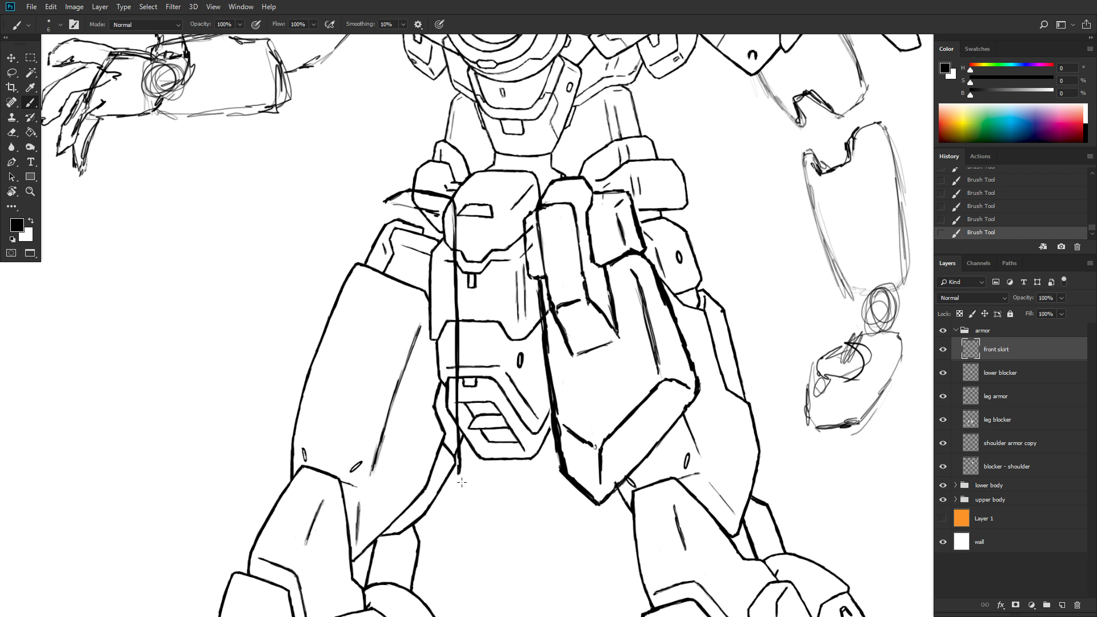
drag(460, 468, 445, 502)
- Draw the outer side and lower border of the second skirt panel's top section, starting the edge down the thigh
drag(389, 198, 369, 245)
mouse_move(370, 245)
mouse_down()
mouse_move(415, 253)
mouse_move(386, 250)
mouse_up()
drag(386, 249, 435, 264)
drag(375, 248, 358, 265)
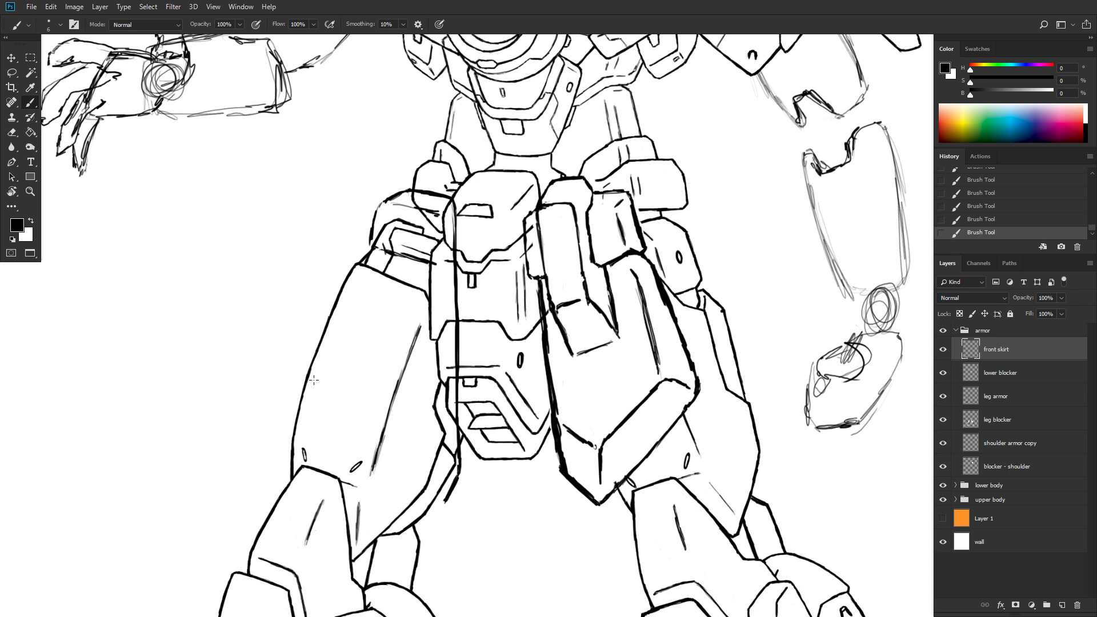
- Draw the second skirt panel's outer edge along the thigh and its slanted bottom edge to the inner corner
drag(318, 386, 327, 367)
mouse_move(321, 387)
mouse_down()
mouse_move(352, 281)
mouse_move(359, 270)
mouse_move(333, 339)
mouse_move(375, 248)
mouse_move(333, 345)
mouse_up()
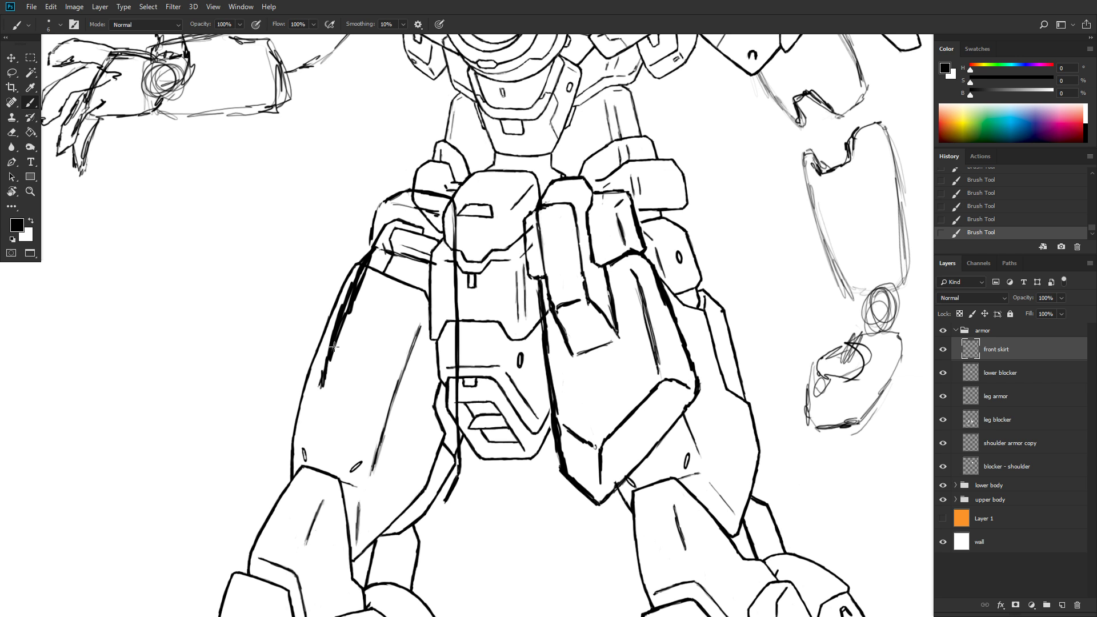
drag(322, 386, 379, 445)
drag(333, 405, 442, 497)
mouse_move(380, 448)
mouse_down()
mouse_move(449, 502)
mouse_move(433, 494)
mouse_up()
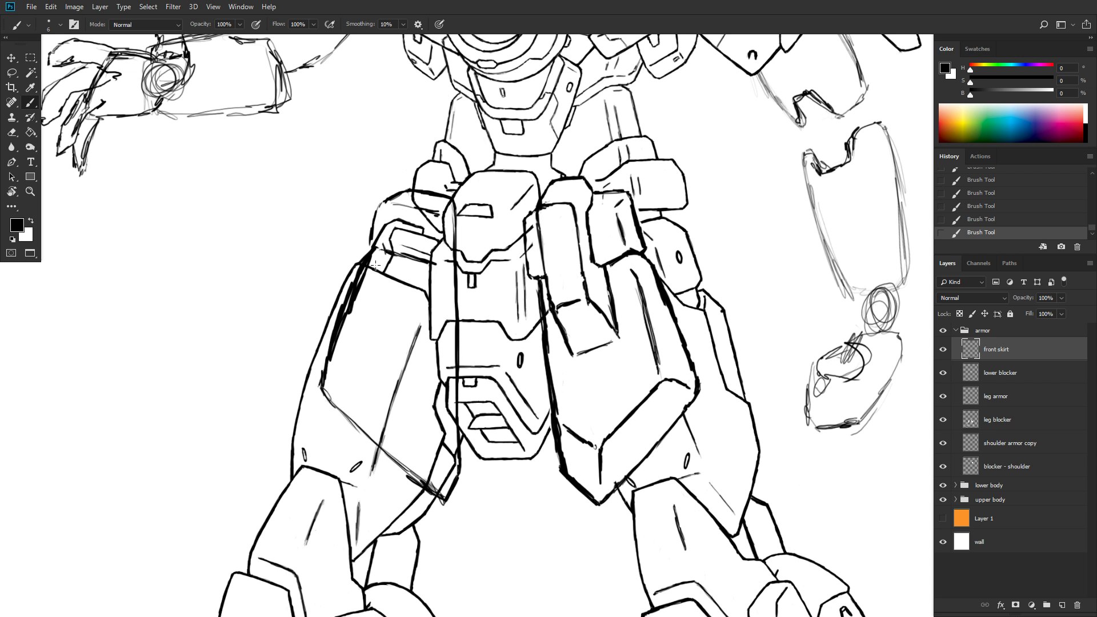
- Draw a thick fold line down the second skirt panel, parallel to its outer edge and reaching the slanted bottom edge
drag(371, 276, 366, 321)
drag(381, 274, 355, 392)
drag(371, 333, 355, 392)
mouse_move(370, 337)
mouse_down()
mouse_move(349, 416)
mouse_move(360, 373)
mouse_up()
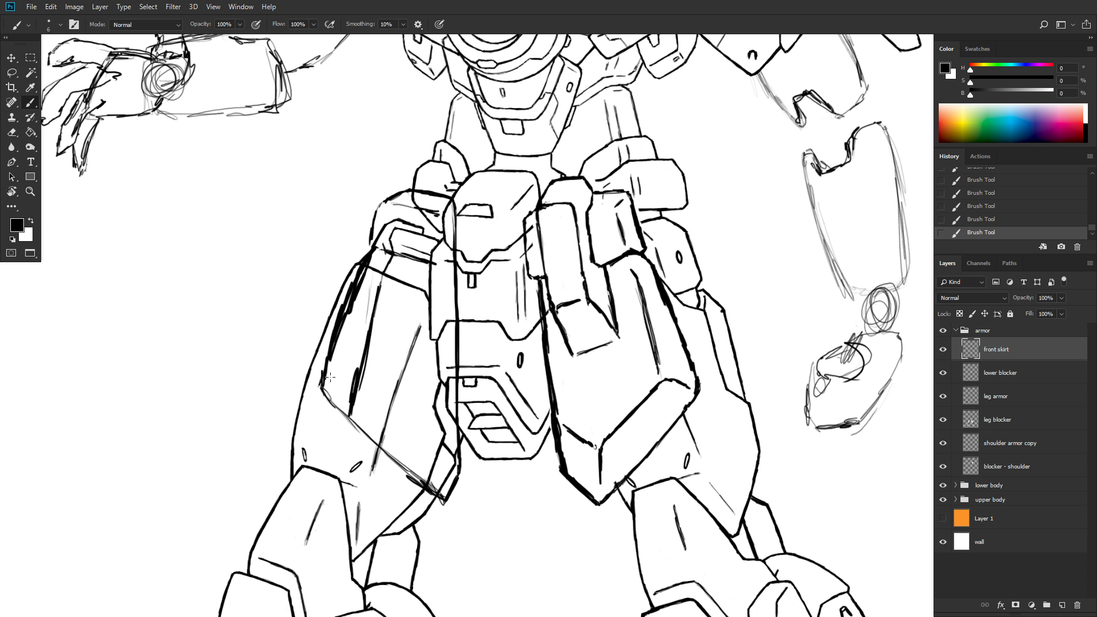
- Erase the lower outer corner of the second skirt panel and redraw the outer edge there with the Brush
key(grave)
mouse_move(329, 359)
mouse_down()
mouse_move(317, 400)
mouse_move(336, 388)
mouse_move(350, 420)
mouse_up()
click(327, 367)
drag(327, 367, 337, 341)
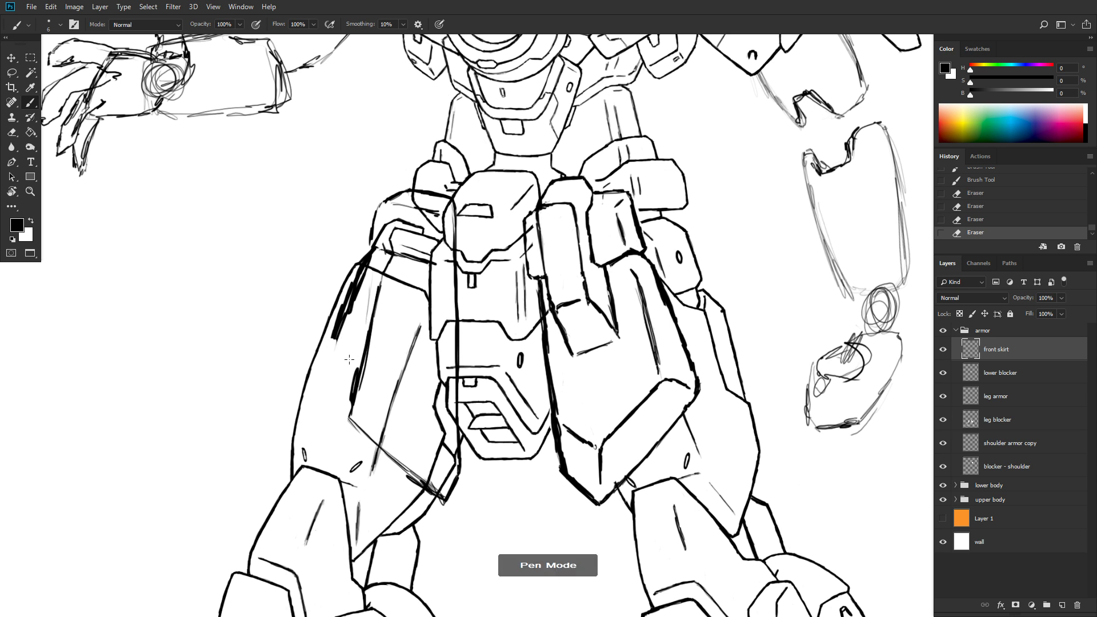
drag(337, 340, 326, 370)
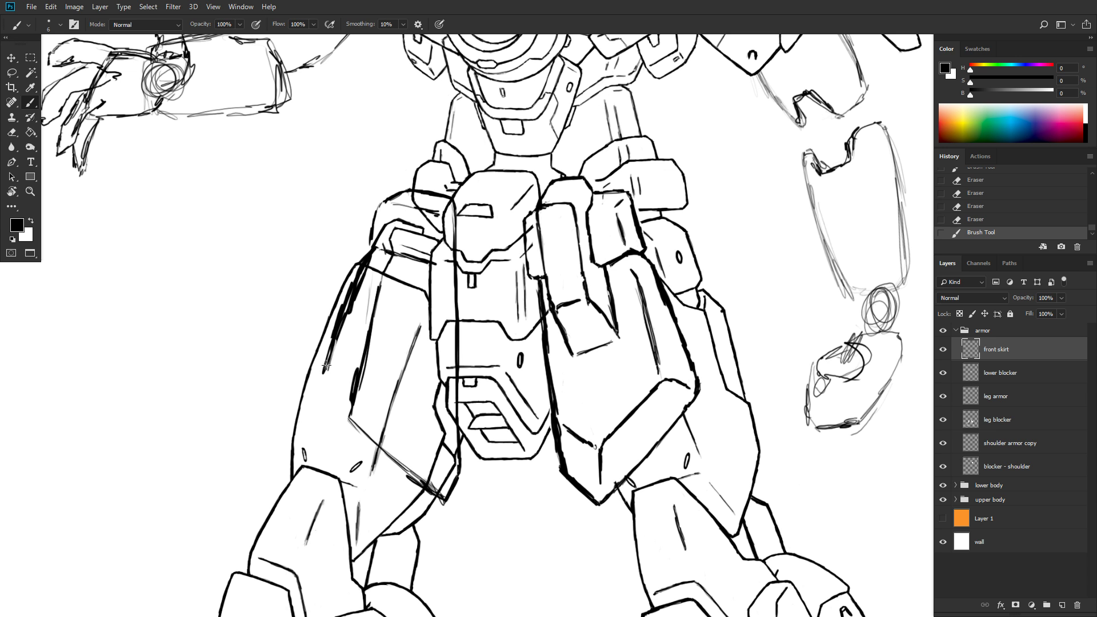
drag(324, 378, 334, 361)
mouse_move(347, 416)
mouse_down()
mouse_move(360, 430)
mouse_move(352, 418)
mouse_up()
mouse_move(336, 356)
mouse_down()
mouse_move(335, 373)
mouse_move(352, 308)
mouse_up()
- Trim the outer side of the redrawn edge with the Eraser and reconnect it to the panel's bottom edge
key(e)
drag(321, 375, 357, 272)
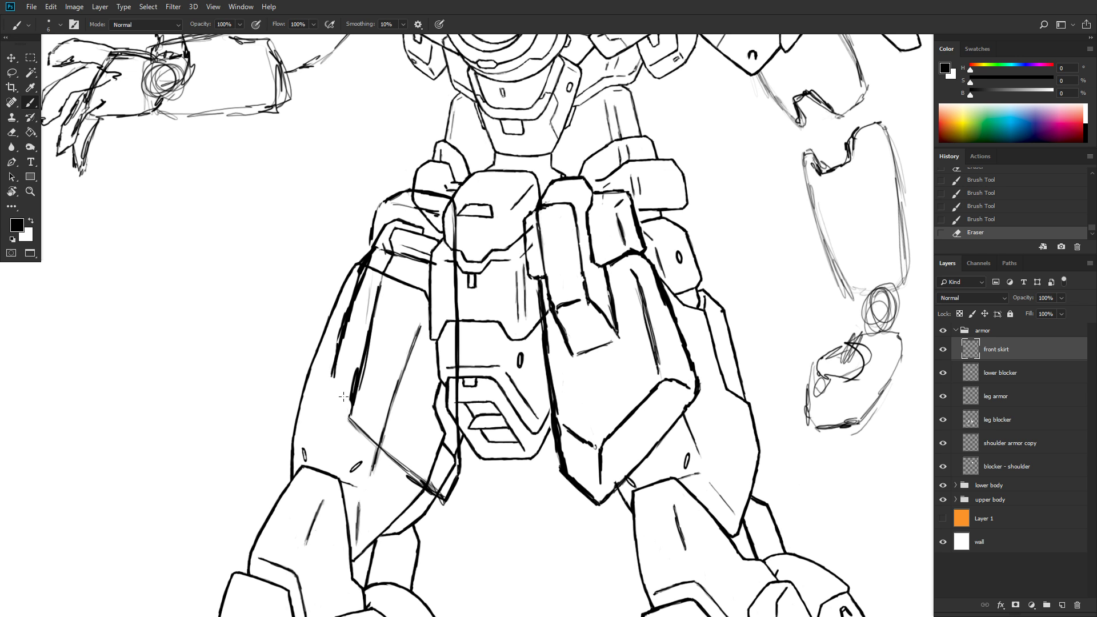
mouse_move(343, 397)
mouse_down()
mouse_move(345, 409)
mouse_move(336, 369)
mouse_up()
key(b)
- Switch to Photos to view the dual-saber reference images scan0085ripple and scan0085, and close the viewer
key(super)
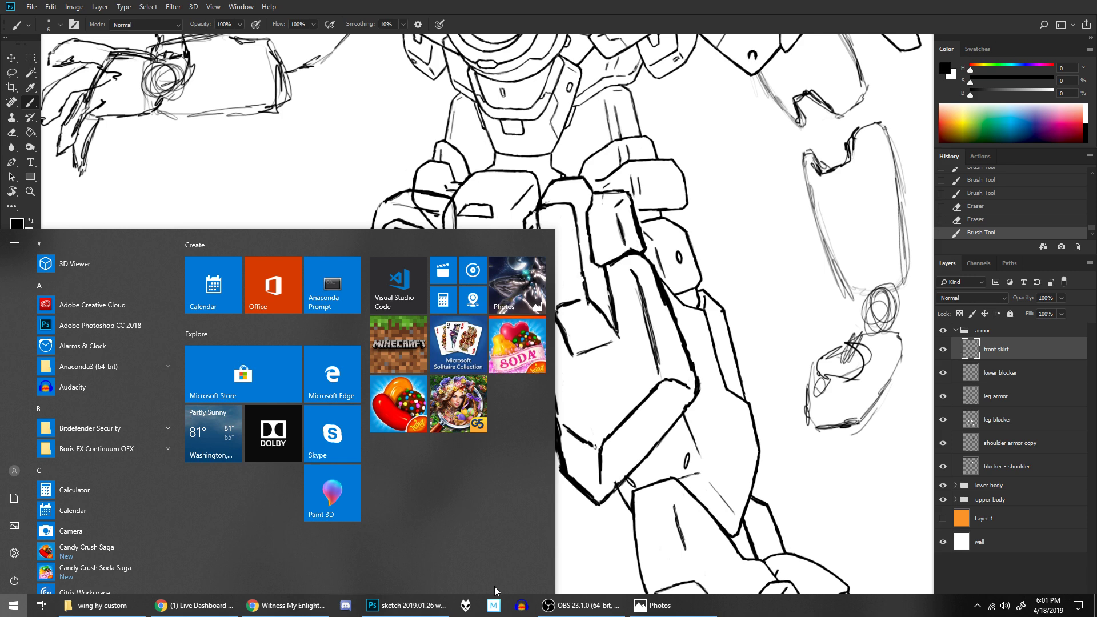
click(651, 605)
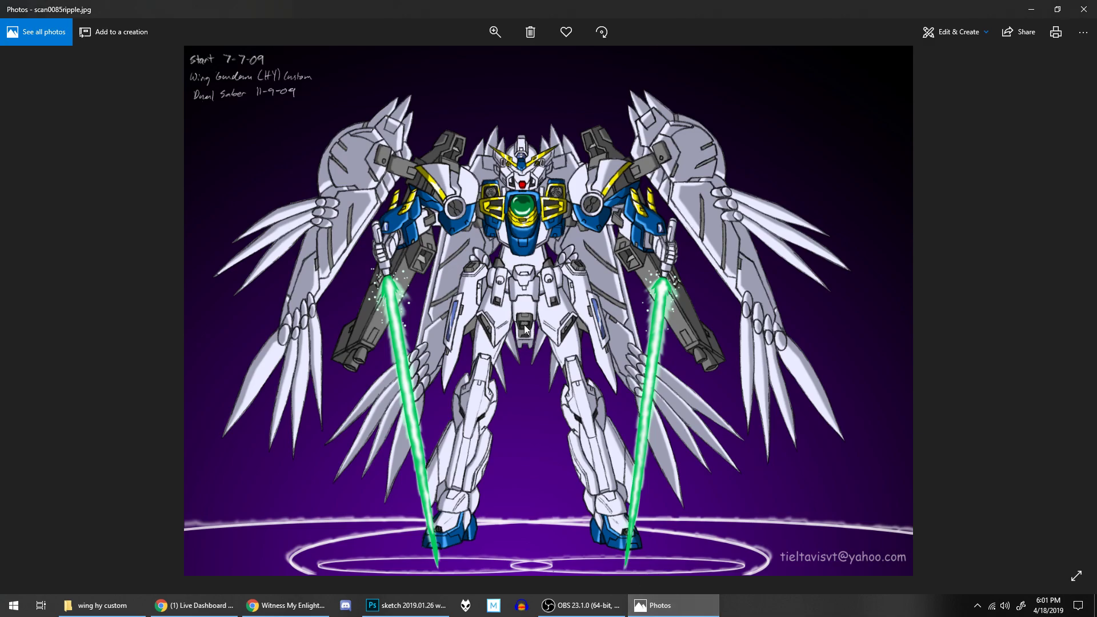
click(26, 311)
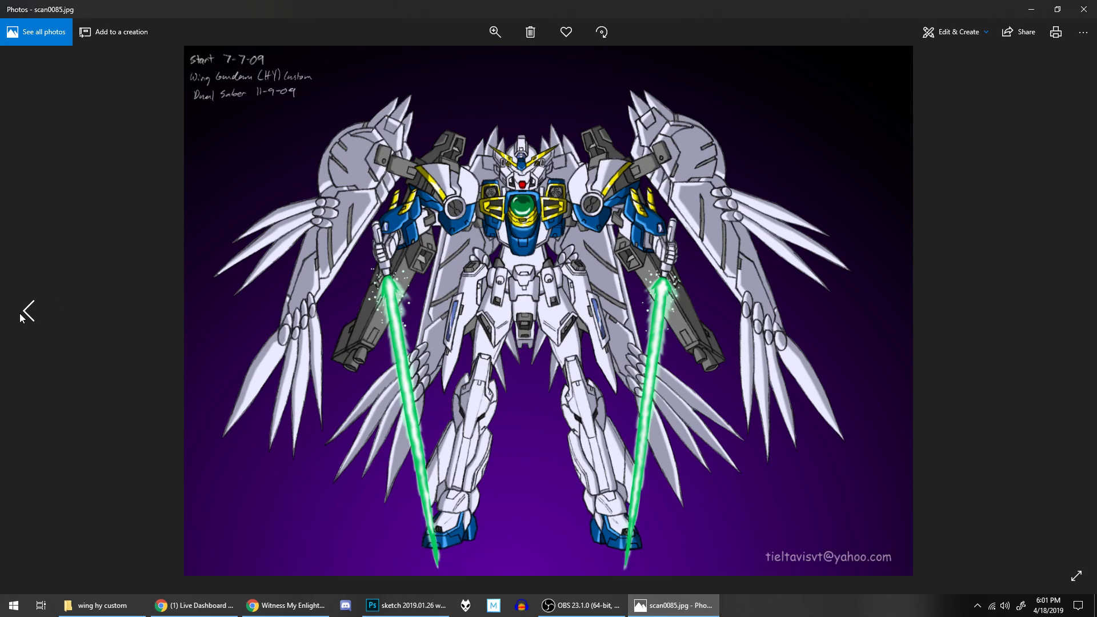
click(1083, 9)
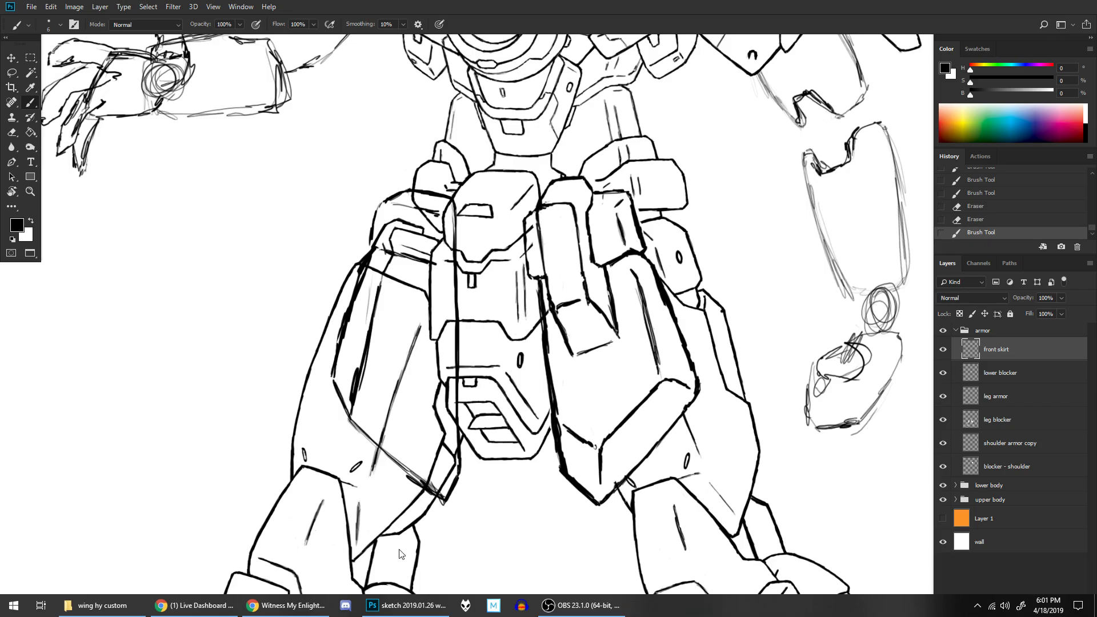
- Open scan0064edit from the wing hy custom folder, examine its waist and skirt armor up close, and return to Photoshop
click(97, 604)
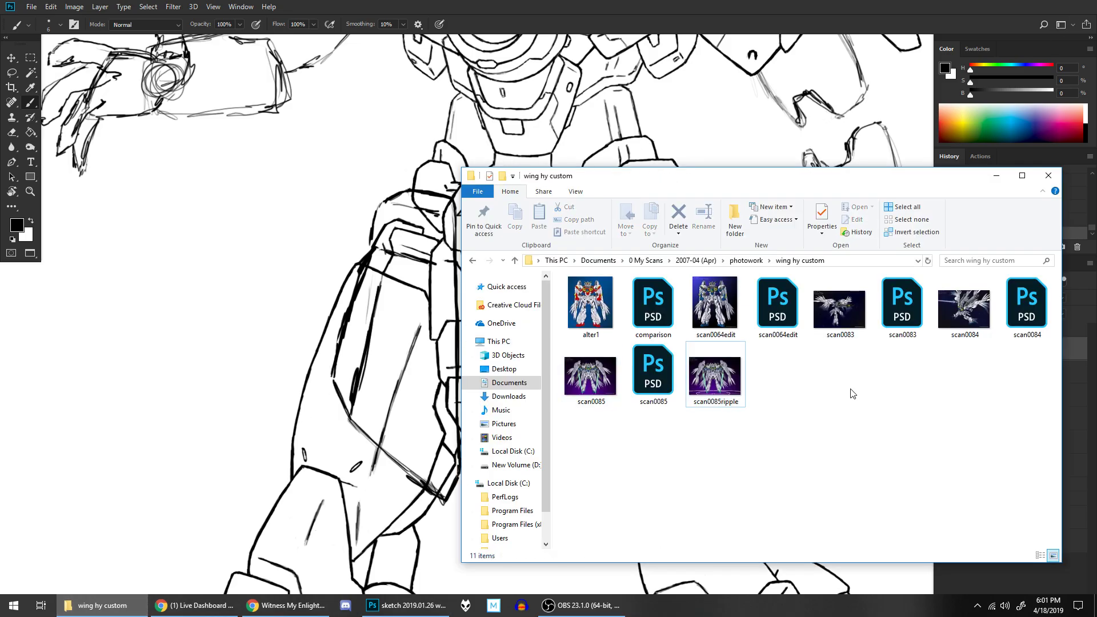
click(720, 305)
double_click(719, 305)
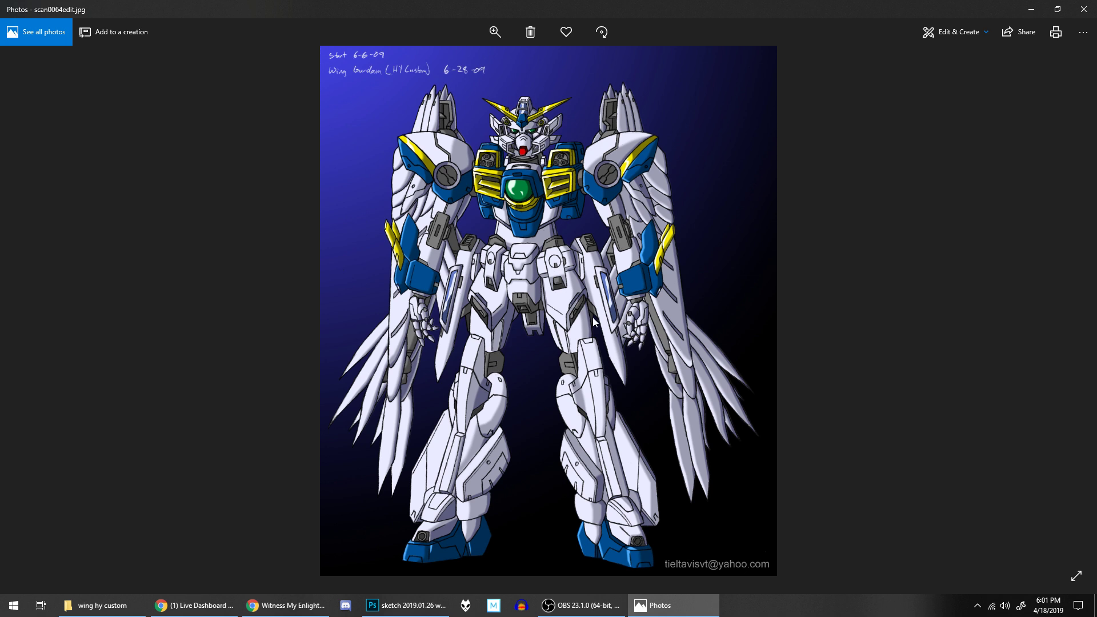
key(super)
key(super)
scroll(539, 306, up, 4)
drag(536, 295, 531, 372)
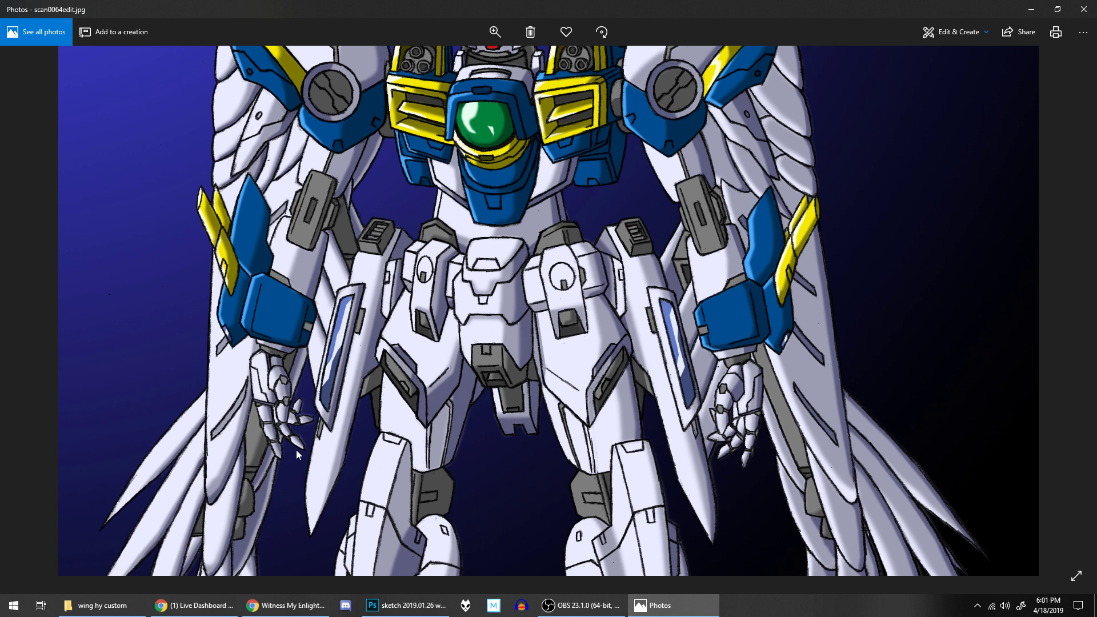
click(408, 606)
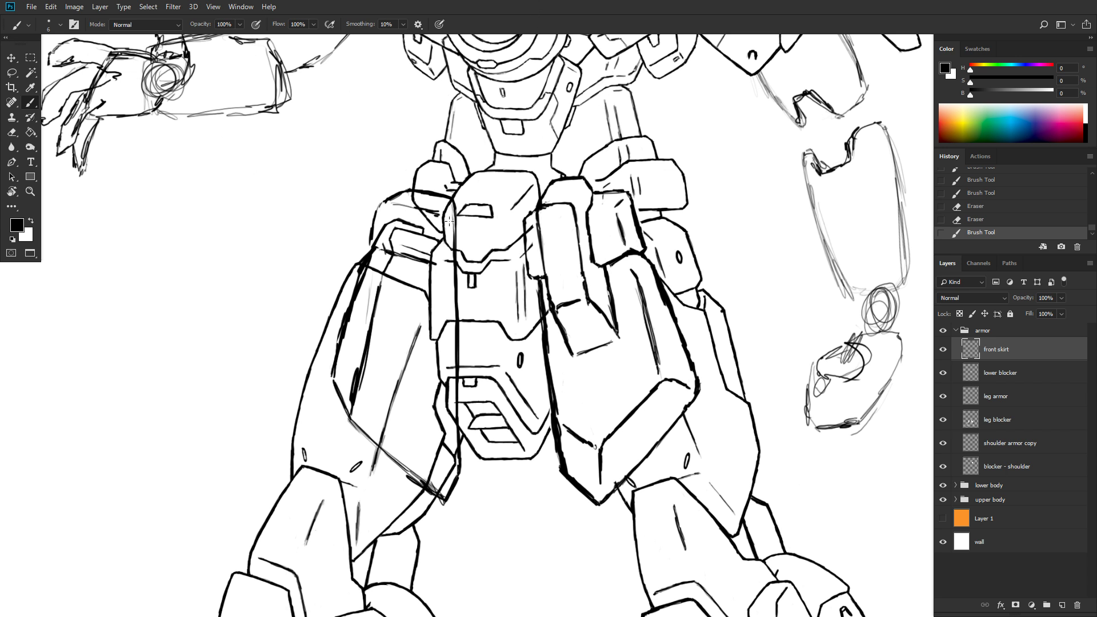
- Lasso the left-hand front skirt plate, rotate it 5.13° around a pivot near its top with Free Transform, and deselect
click(30, 58)
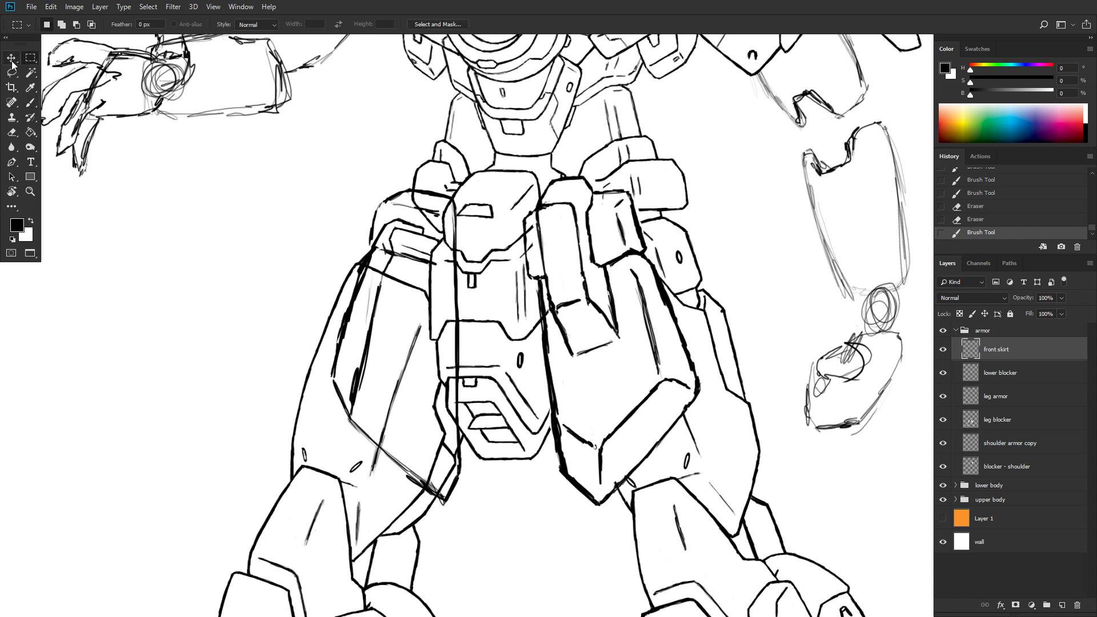
click(11, 74)
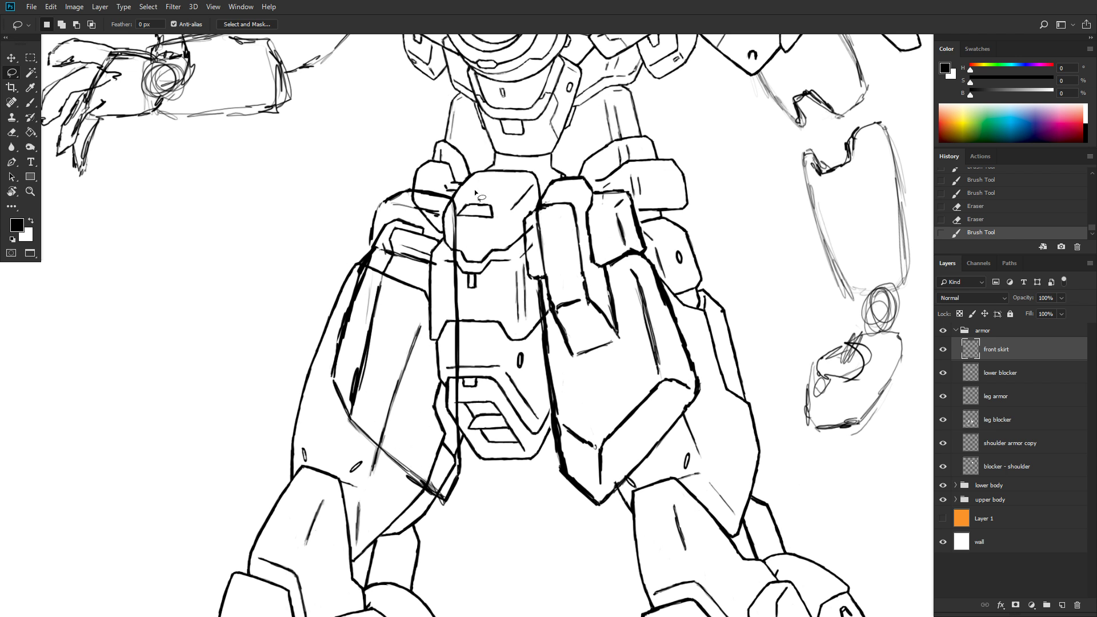
mouse_move(459, 181)
mouse_down()
mouse_move(473, 247)
mouse_move(481, 488)
mouse_move(446, 518)
mouse_move(372, 486)
mouse_move(306, 394)
mouse_move(331, 254)
mouse_move(405, 178)
mouse_move(466, 183)
mouse_up()
right_click(416, 325)
click(451, 439)
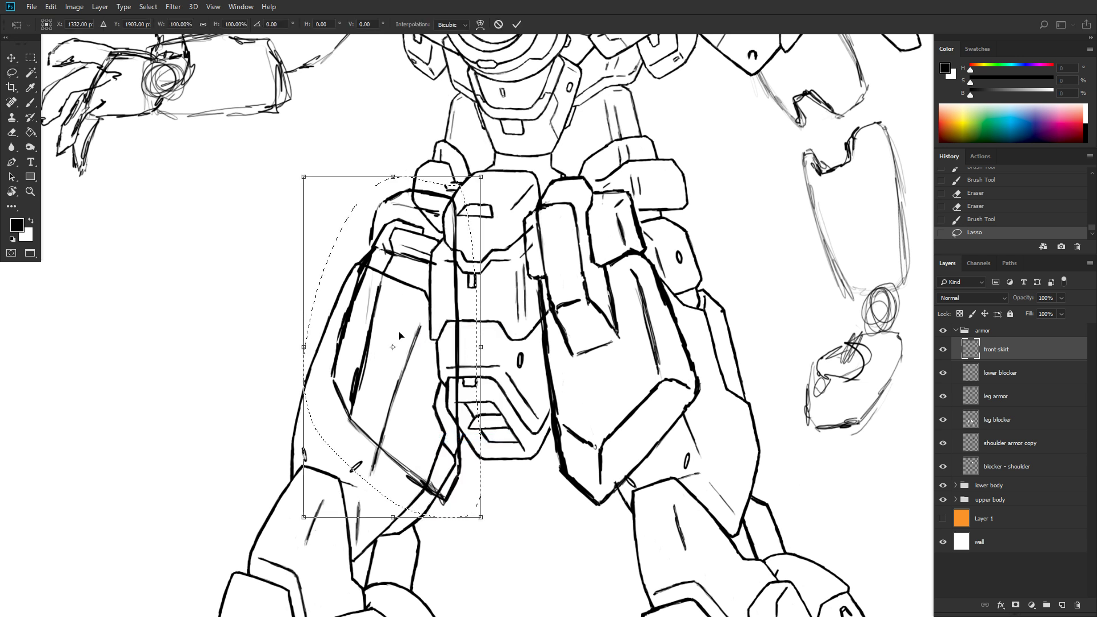
drag(394, 347, 431, 224)
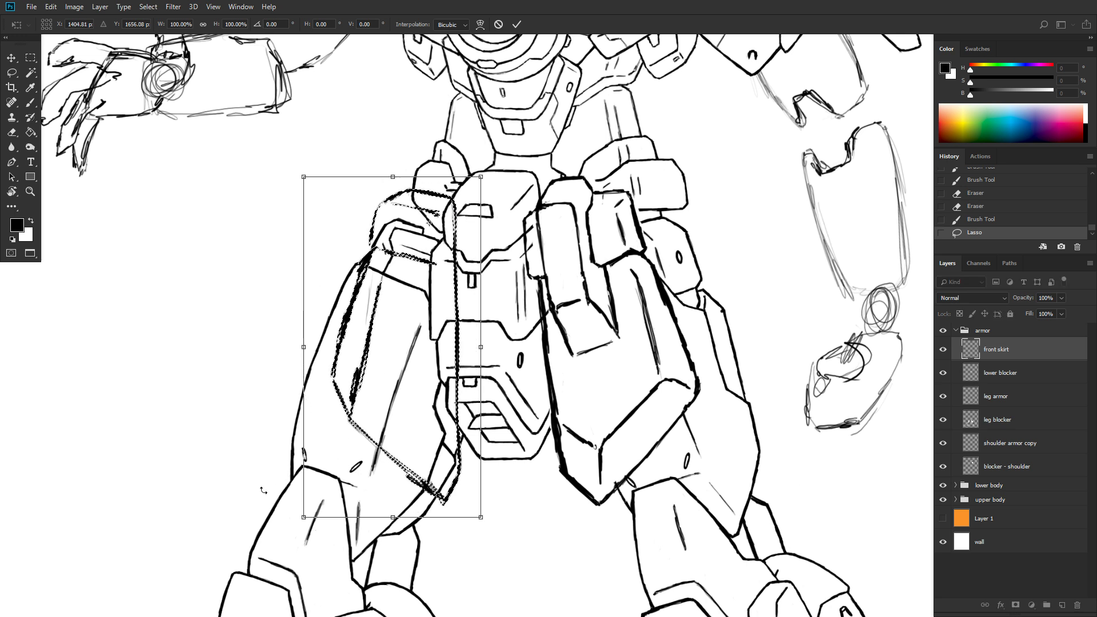
scroll(263, 490, down, 3)
key(alt+space)
drag(488, 389, 546, 337)
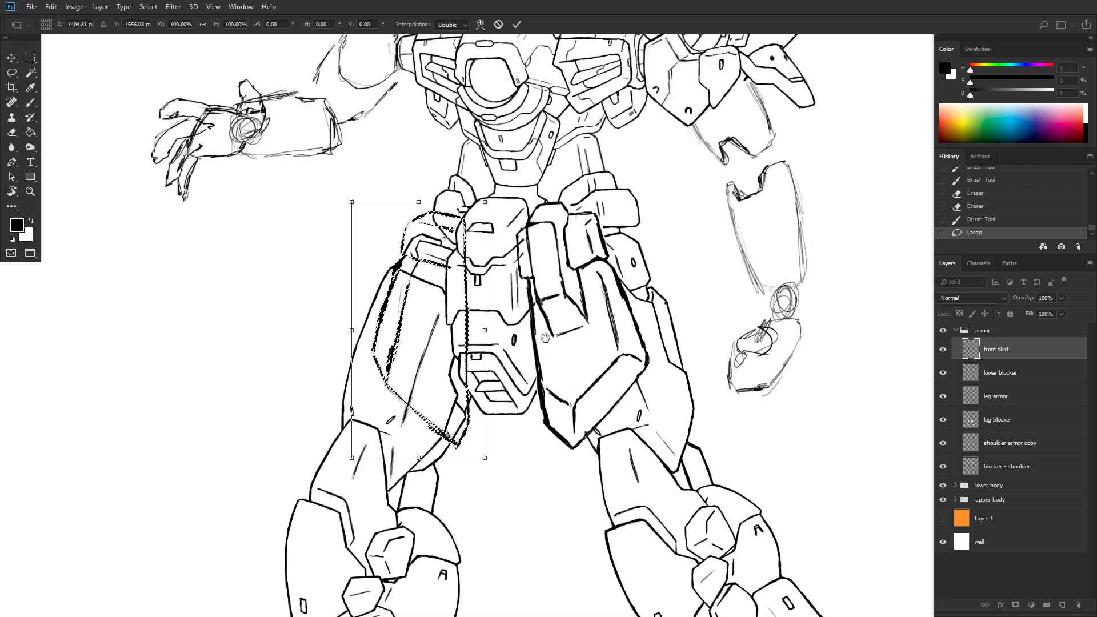
scroll(548, 391, down, 1)
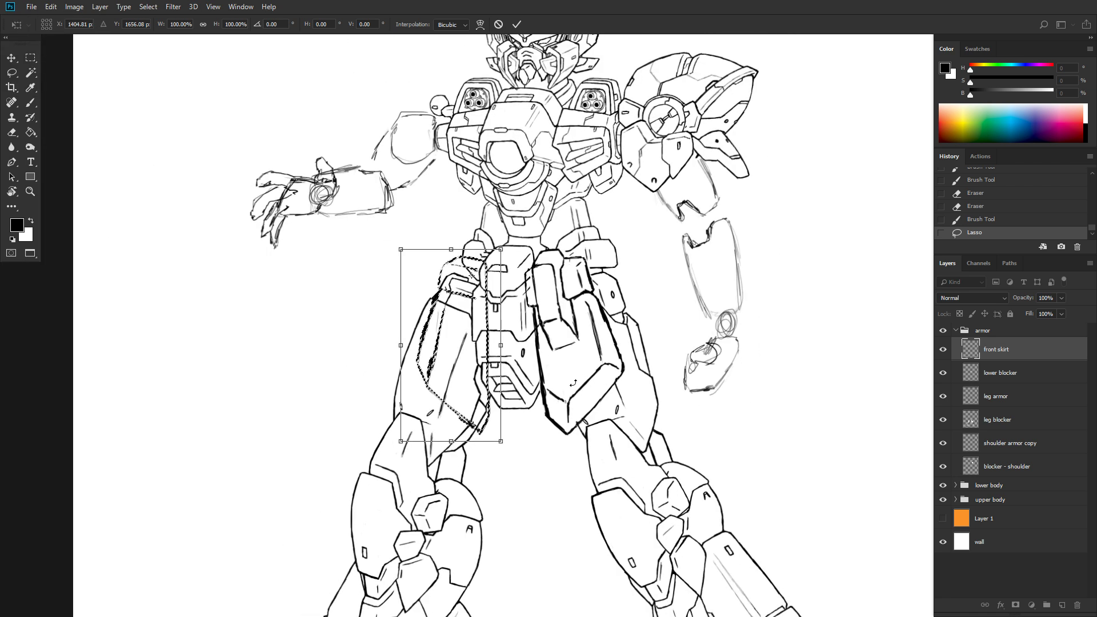
scroll(573, 382, down, 1)
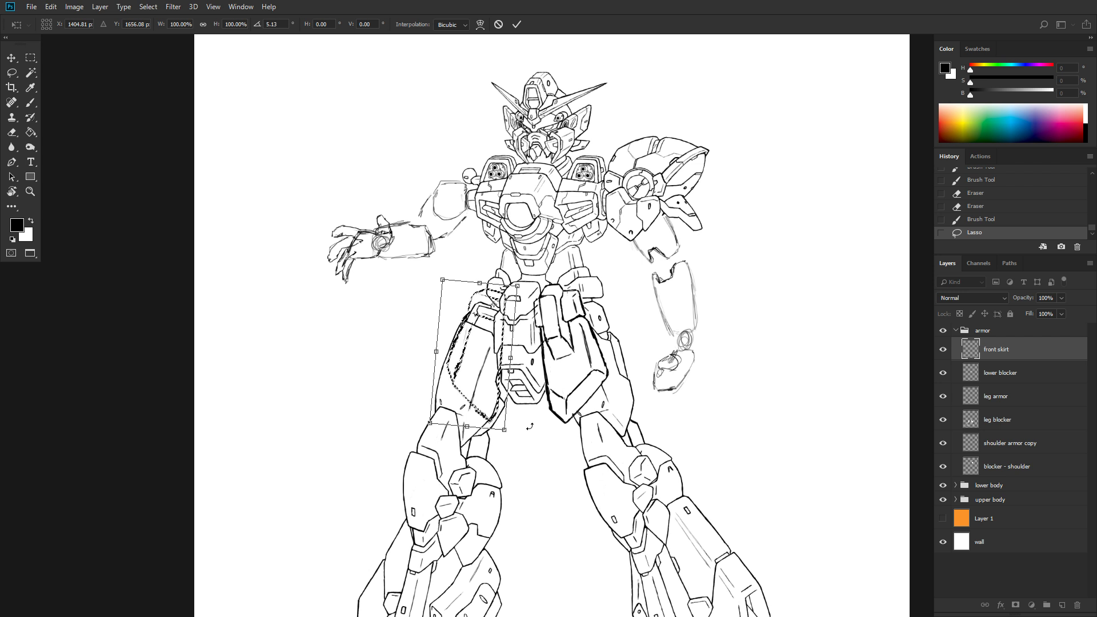
key(Return)
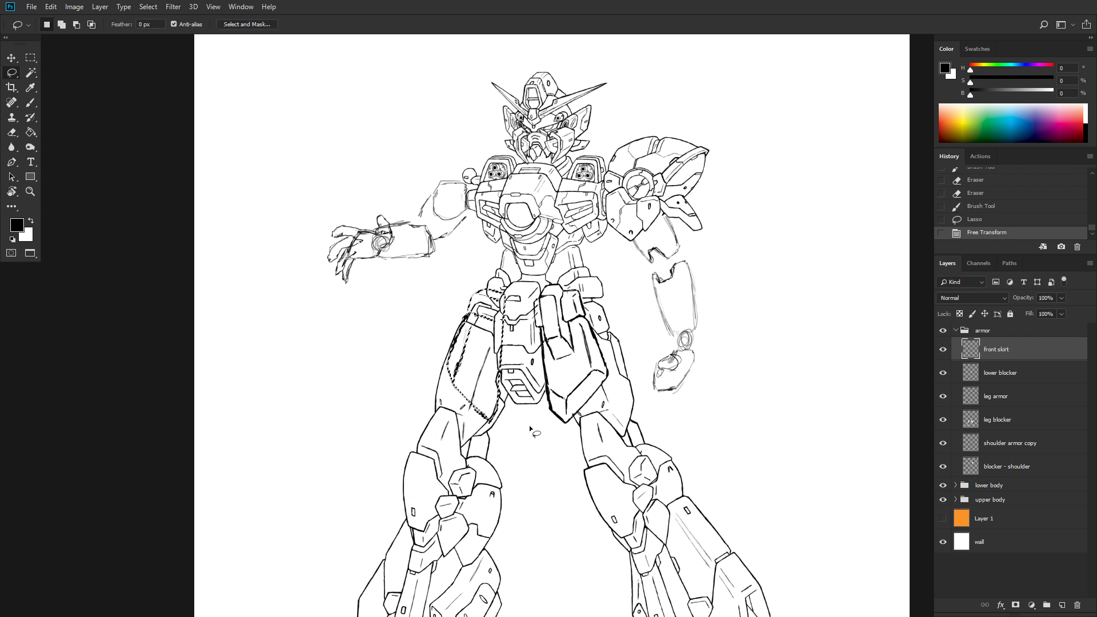
key(ctrl+d)
- Brush a bevel contour inside the lower edge of the left-hand skirt plate, erasing and redrawing it until it forms an angled corner
scroll(529, 429, up, 2)
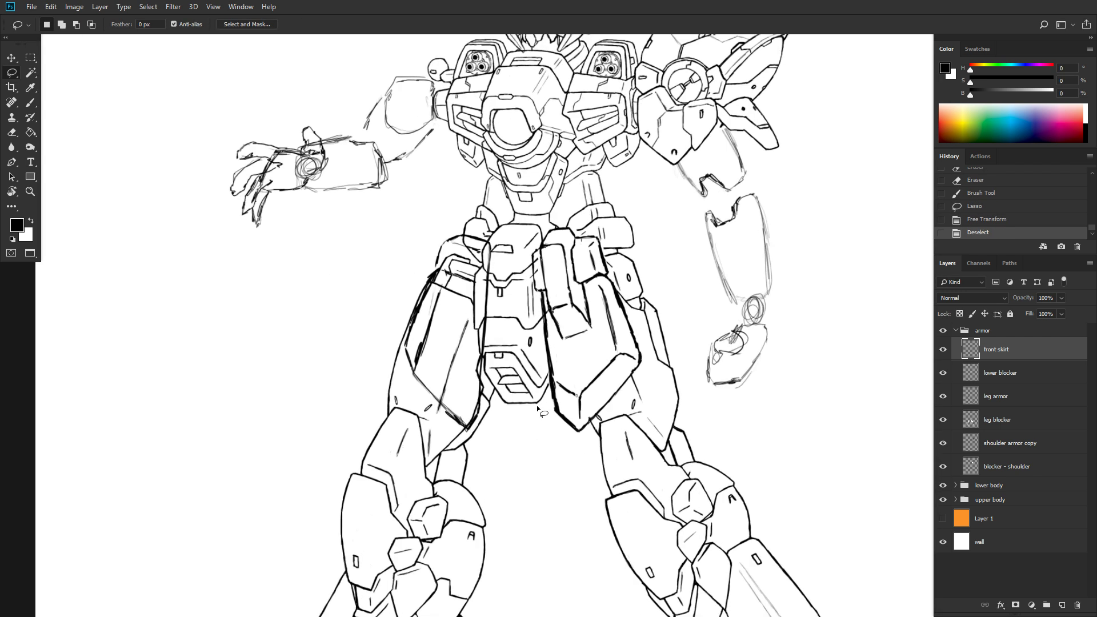
scroll(537, 406, up, 1)
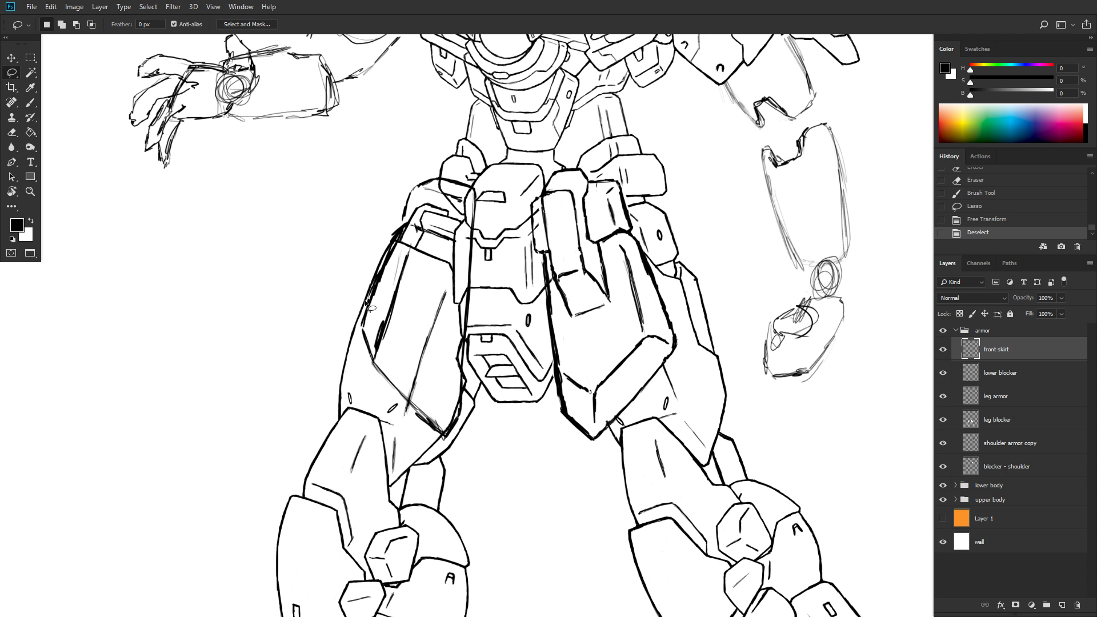
click(31, 103)
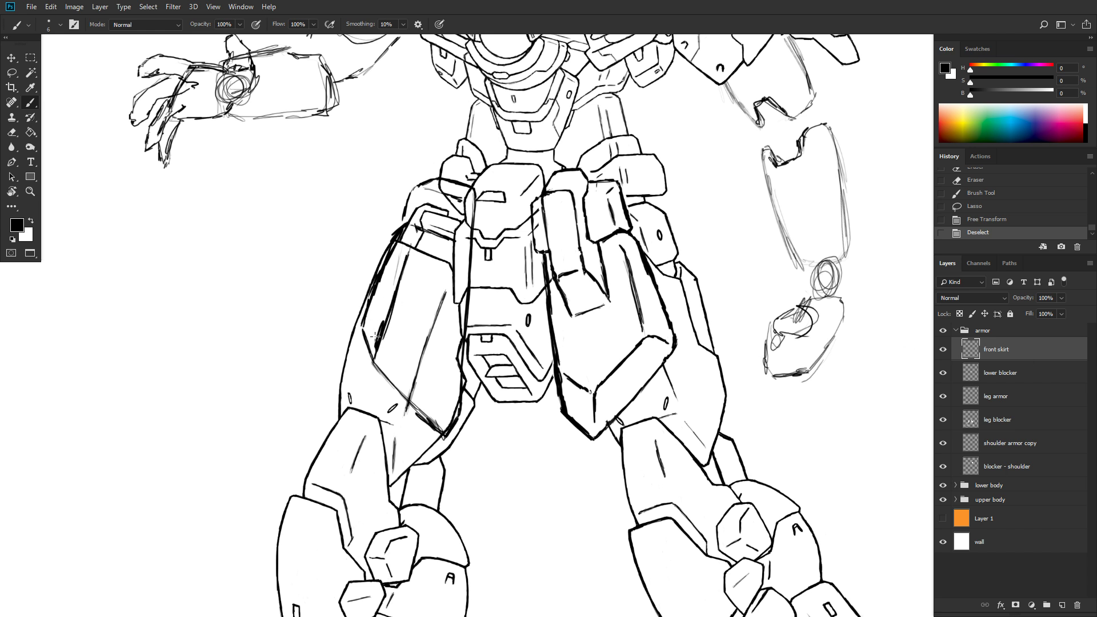
drag(377, 340, 429, 392)
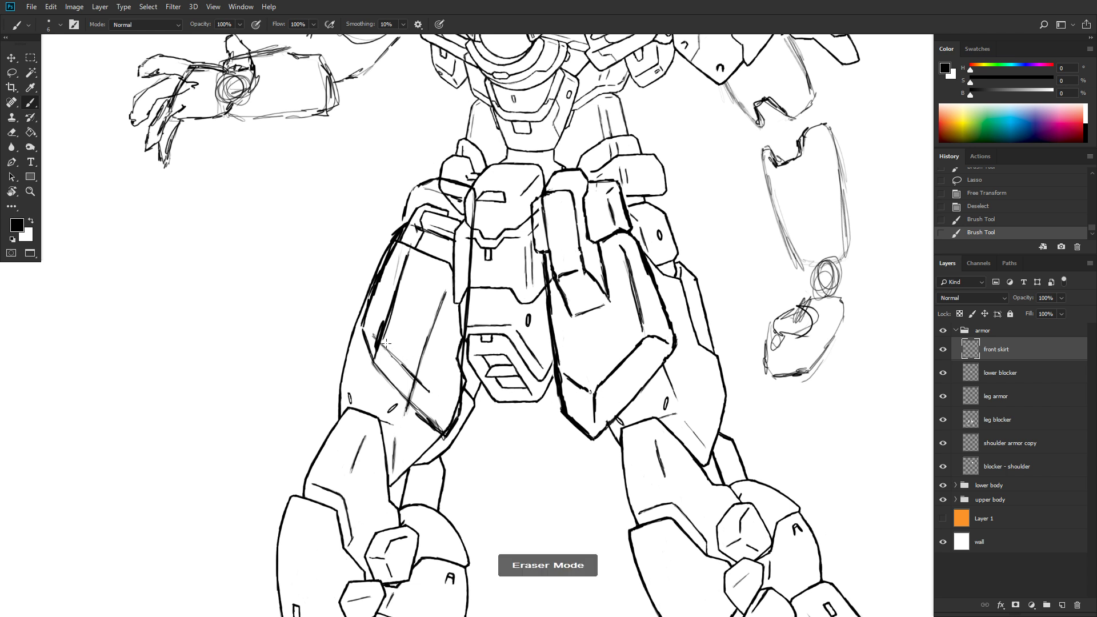
drag(386, 343, 429, 392)
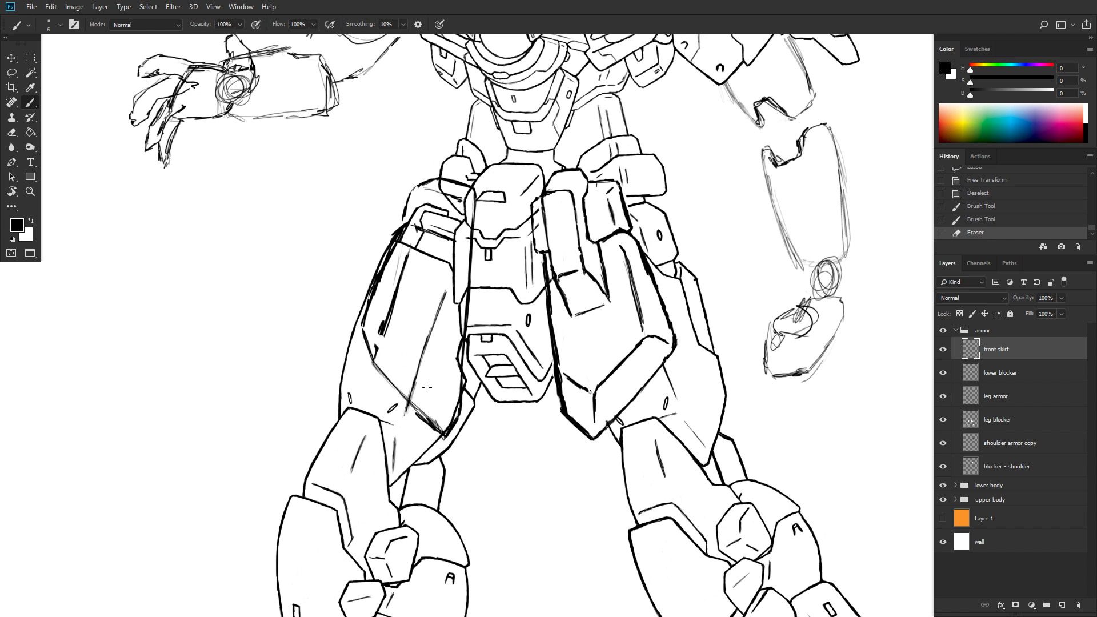
drag(374, 330, 437, 385)
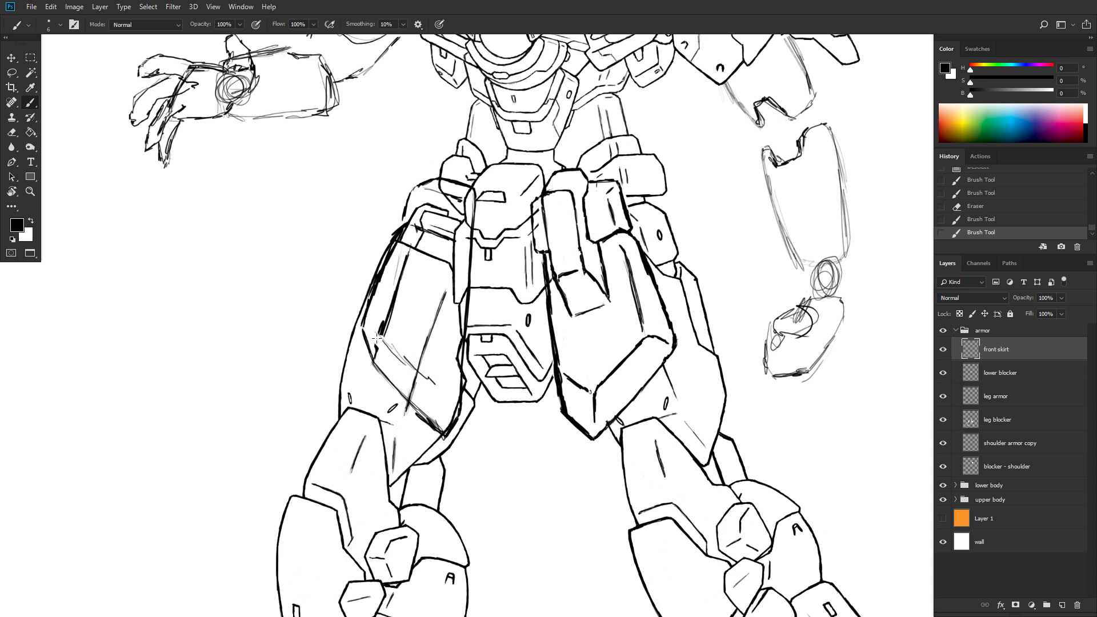
mouse_move(377, 339)
mouse_down()
mouse_move(436, 388)
mouse_move(441, 416)
mouse_up()
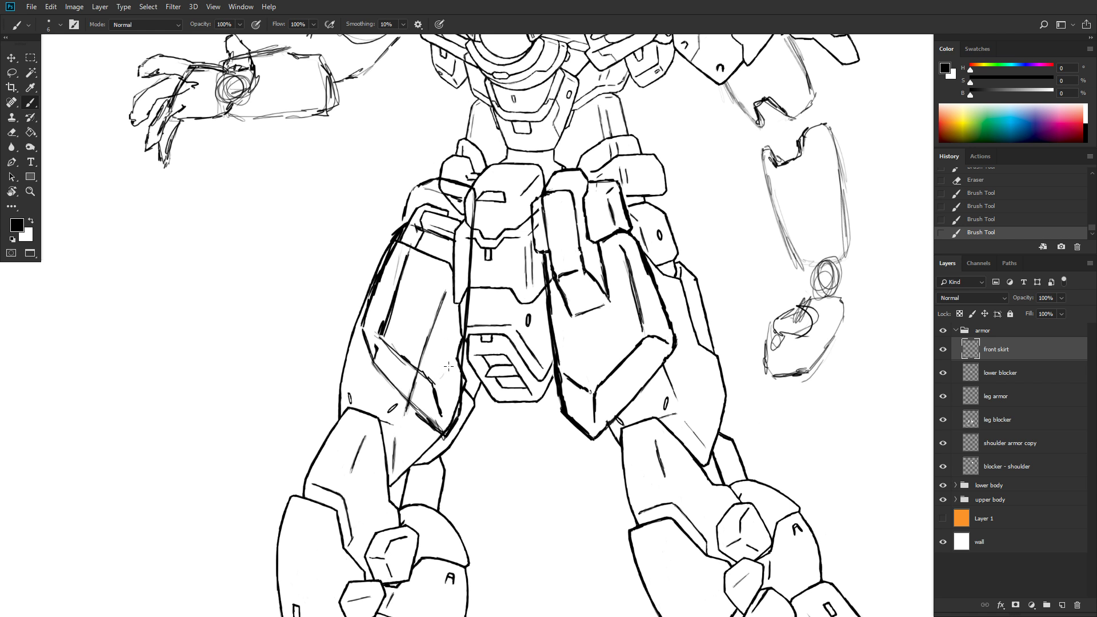
drag(439, 375, 446, 364)
drag(441, 379, 455, 369)
- Brush a new vertical inner edge for the left-hand skirt plate, running down beside the central crotch armor
mouse_move(474, 200)
mouse_down()
mouse_move(472, 370)
mouse_move(476, 228)
mouse_move(478, 290)
mouse_up()
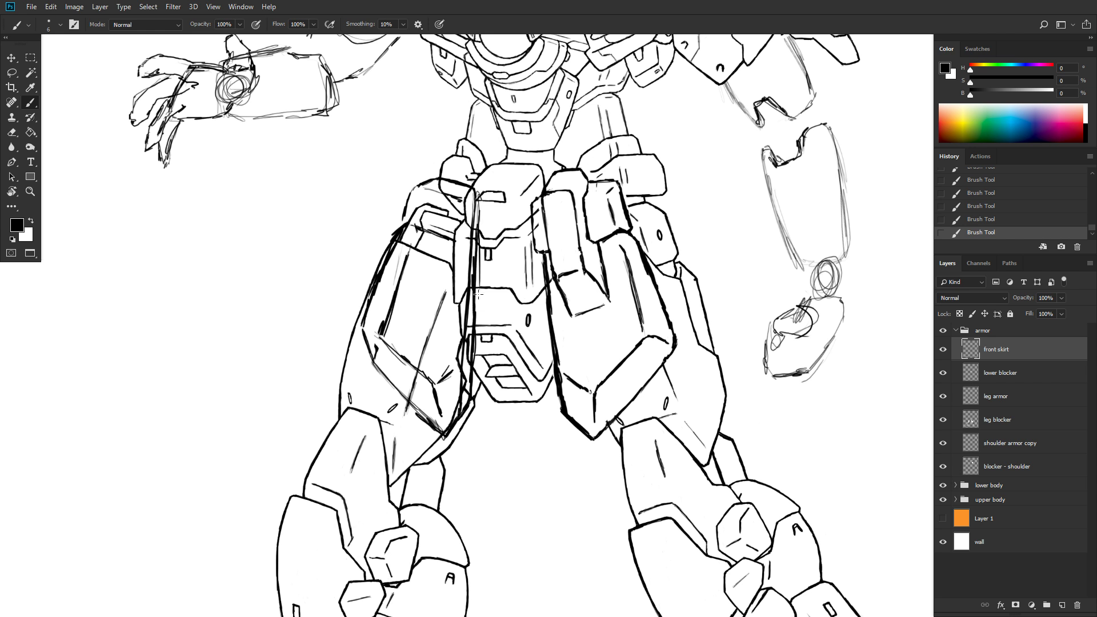
drag(477, 204, 478, 292)
drag(478, 245, 479, 294)
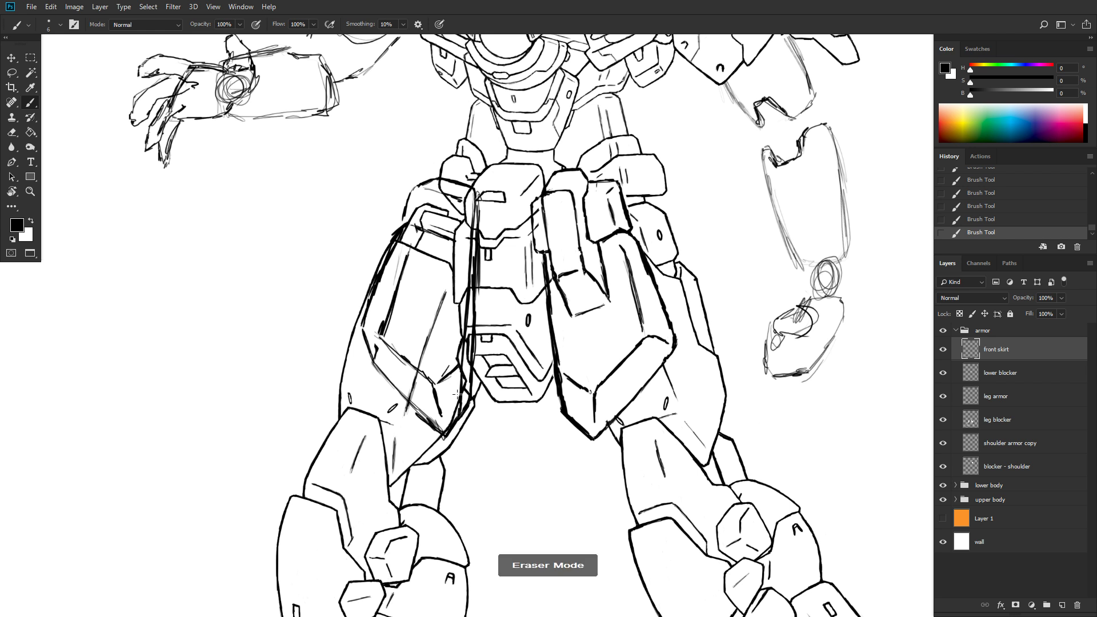
- Erase the surplus lines along the inner edge and the old sketch line inside the left-hand skirt plate's outer edge
mouse_move(477, 228)
mouse_down()
mouse_move(466, 314)
mouse_move(469, 175)
mouse_up()
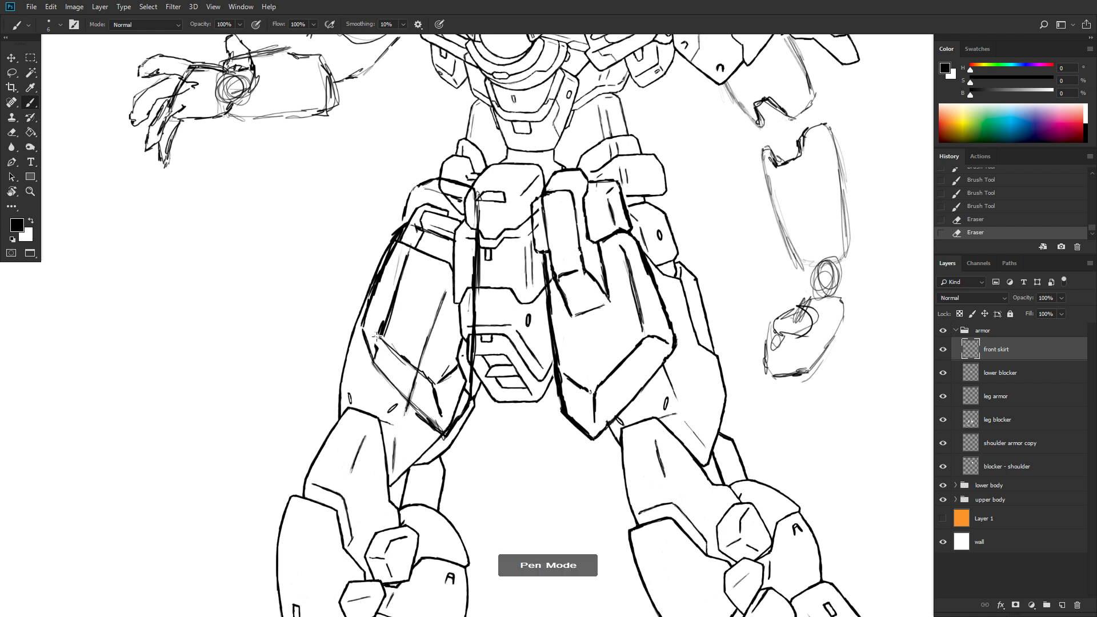
drag(376, 345, 377, 349)
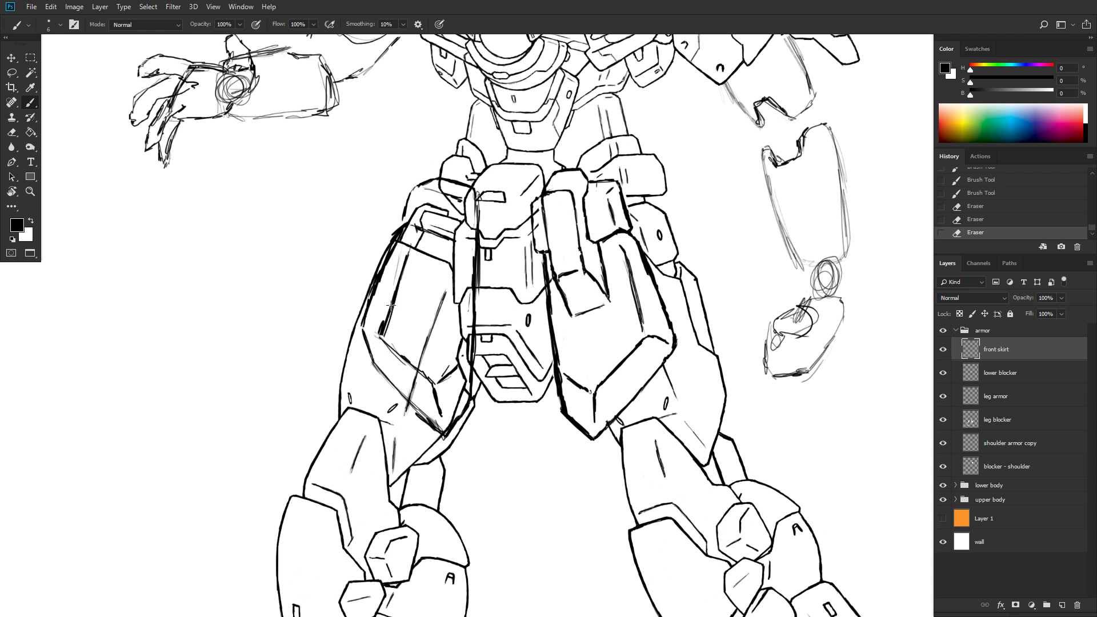
mouse_move(391, 304)
mouse_down()
mouse_move(378, 331)
mouse_move(396, 267)
mouse_move(381, 321)
mouse_up()
- On the lower blocker layer, paint white over the thigh and hip lines showing through the left-hand skirt plate
click(1035, 366)
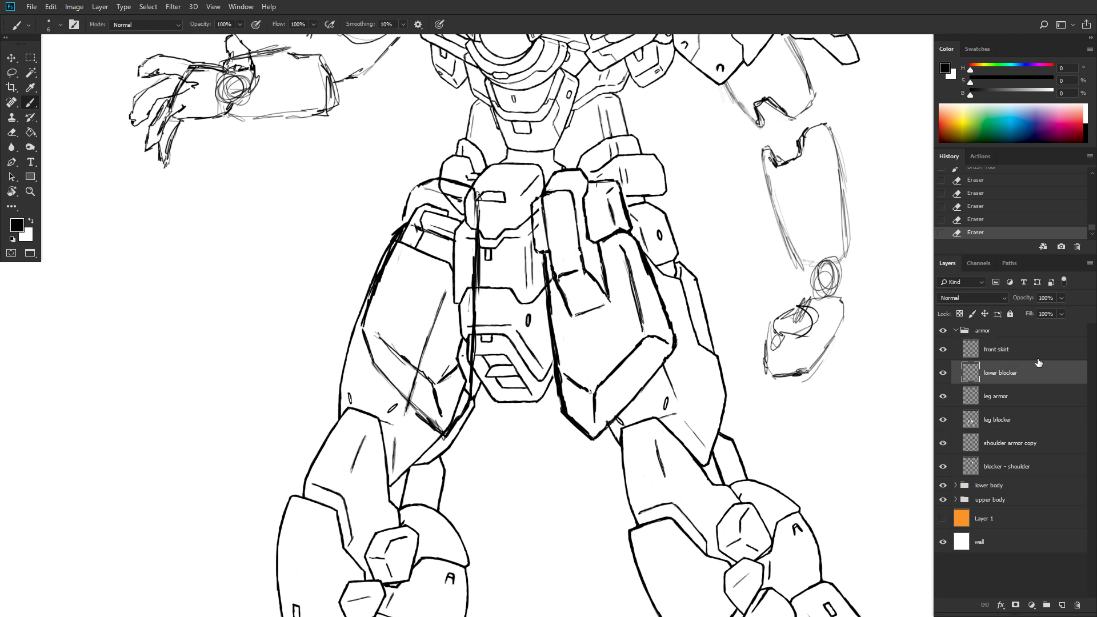
click(32, 221)
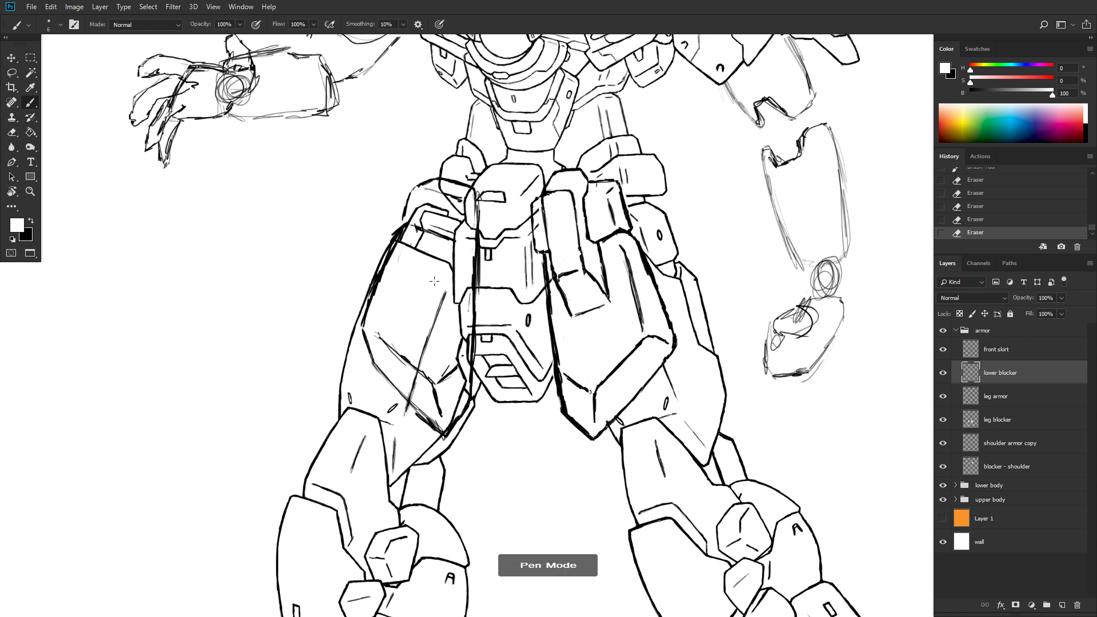
mouse_move(442, 301)
mouse_down()
mouse_move(428, 339)
mouse_move(432, 324)
mouse_up()
mouse_move(417, 377)
mouse_down()
mouse_move(406, 404)
mouse_move(448, 428)
mouse_move(470, 388)
mouse_move(468, 400)
mouse_move(455, 351)
mouse_move(464, 336)
mouse_up()
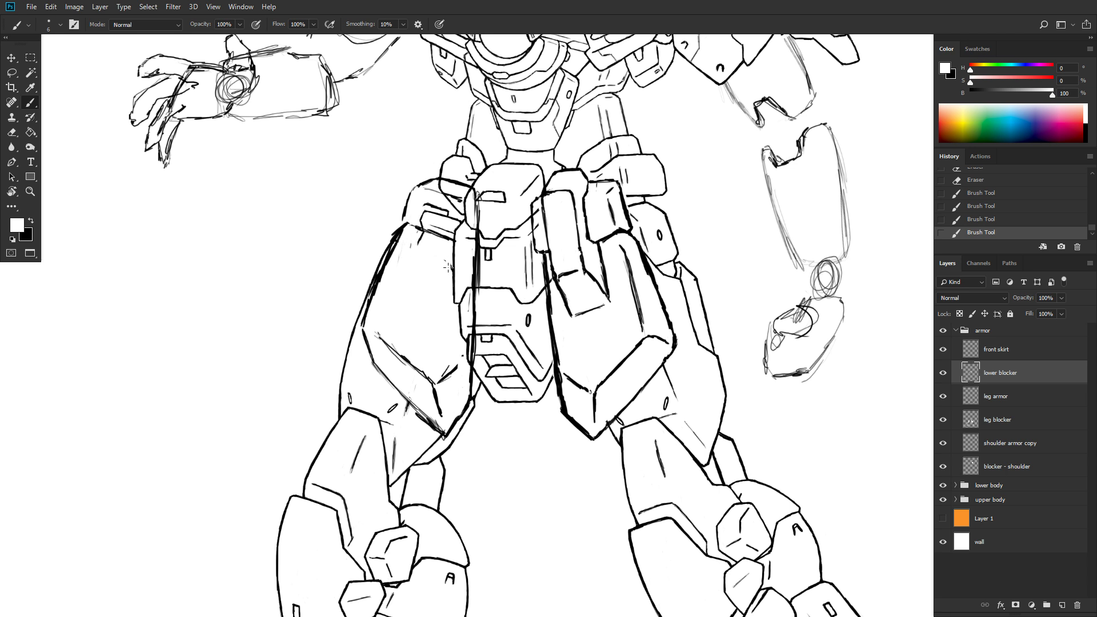
mouse_move(451, 267)
mouse_down()
mouse_move(421, 233)
mouse_move(422, 216)
mouse_up()
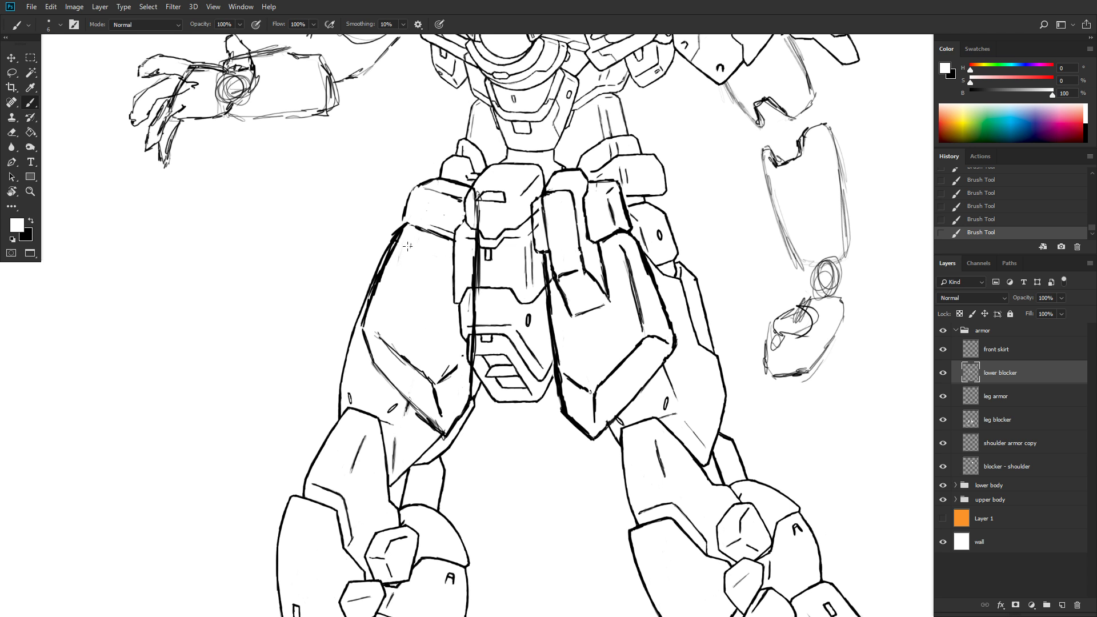
- Return to the front skirt layer with black as foreground, save the document, and erase stray marks near the left-hand plate's top
click(1014, 349)
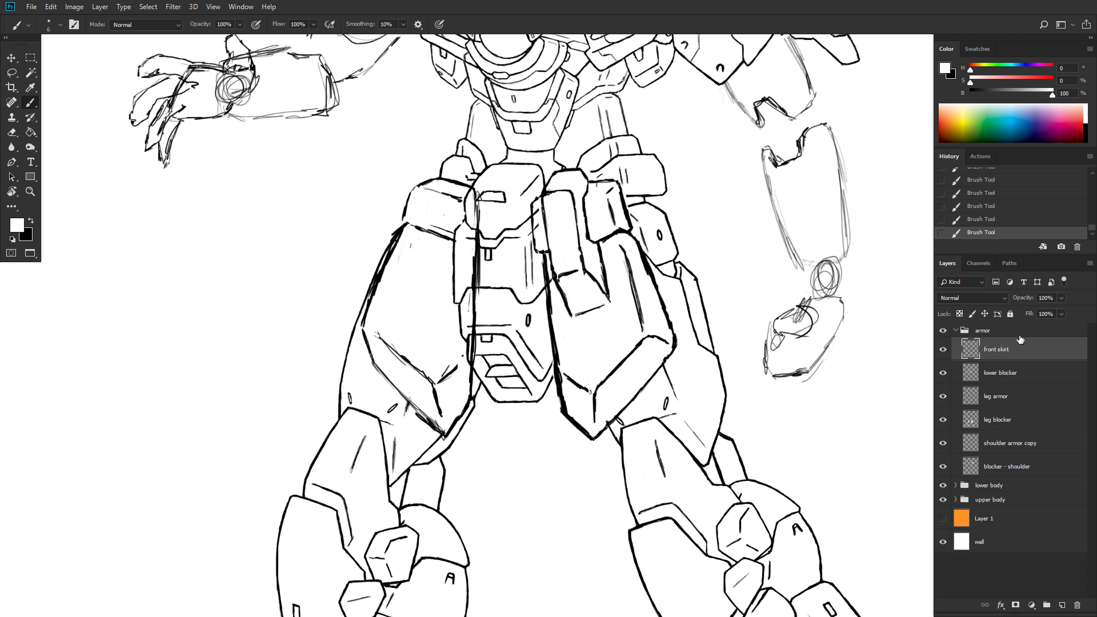
click(32, 220)
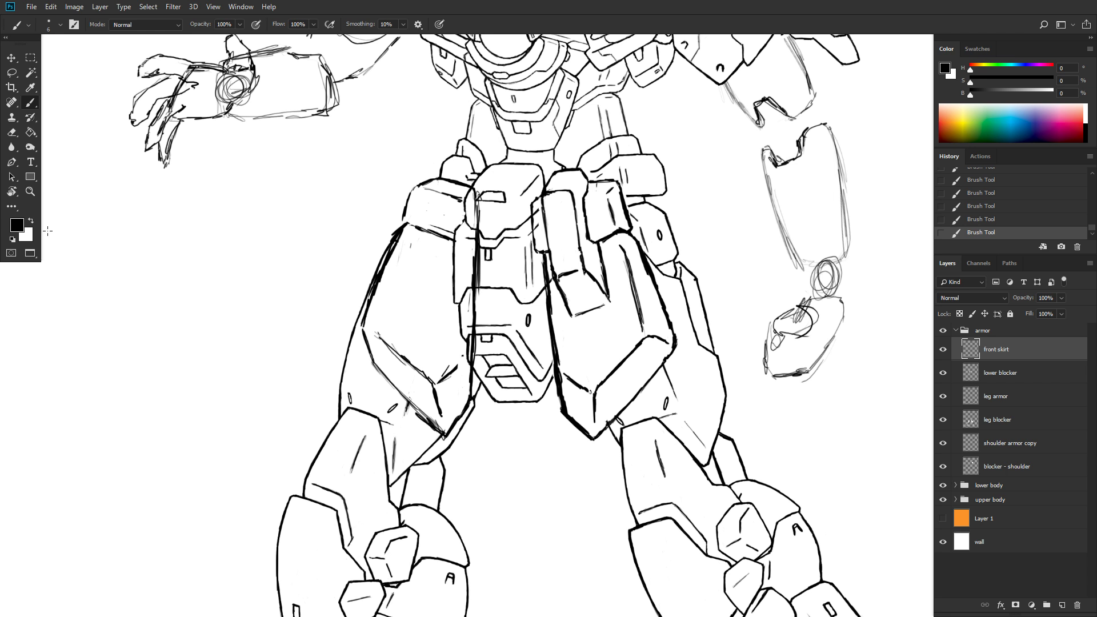
key(ctrl+s)
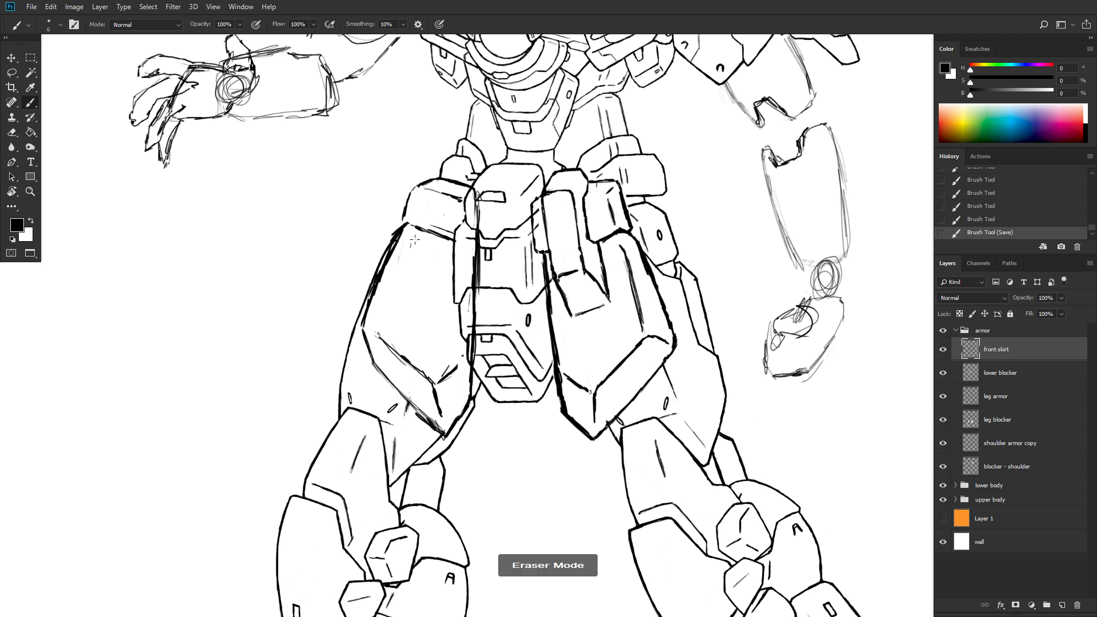
mouse_move(402, 246)
mouse_down()
mouse_move(444, 188)
mouse_move(463, 183)
mouse_up()
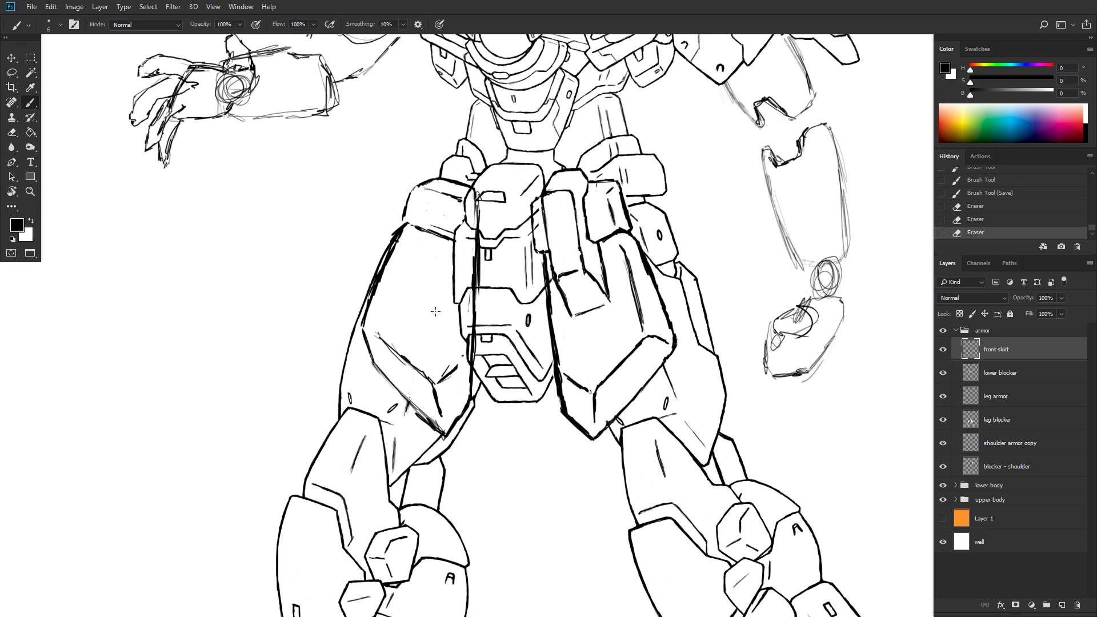
scroll(435, 312, down, 6)
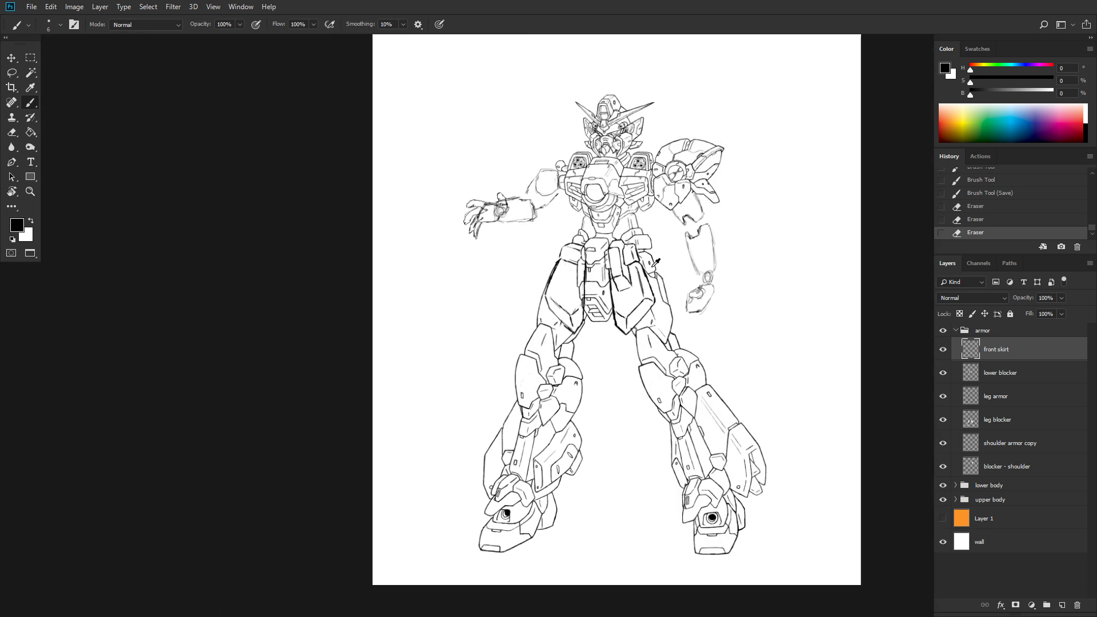
drag(724, 233, 603, 225)
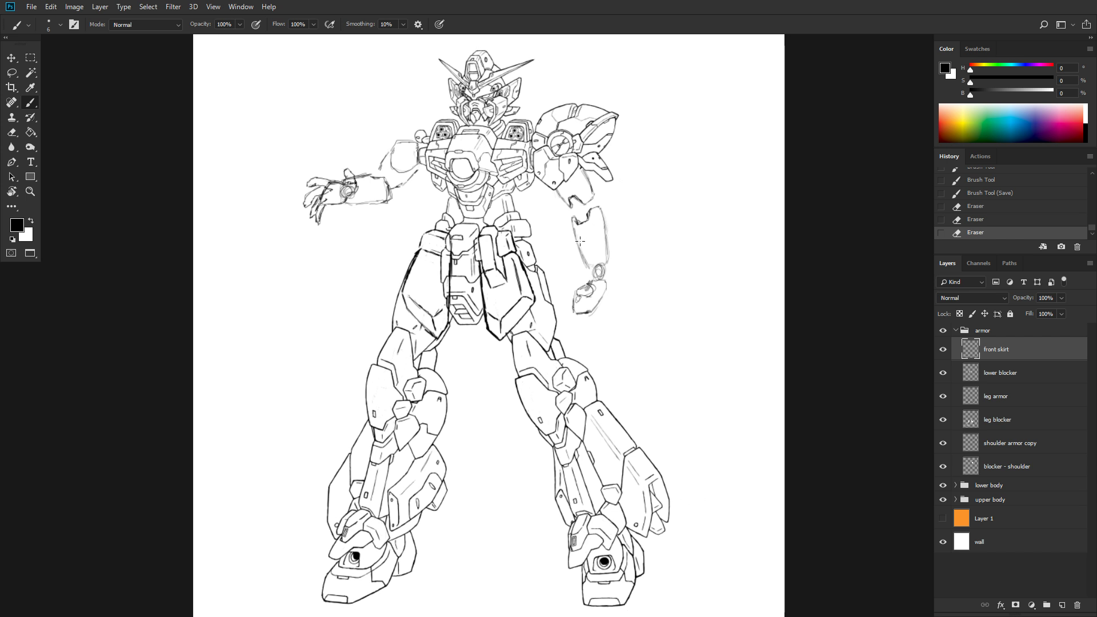
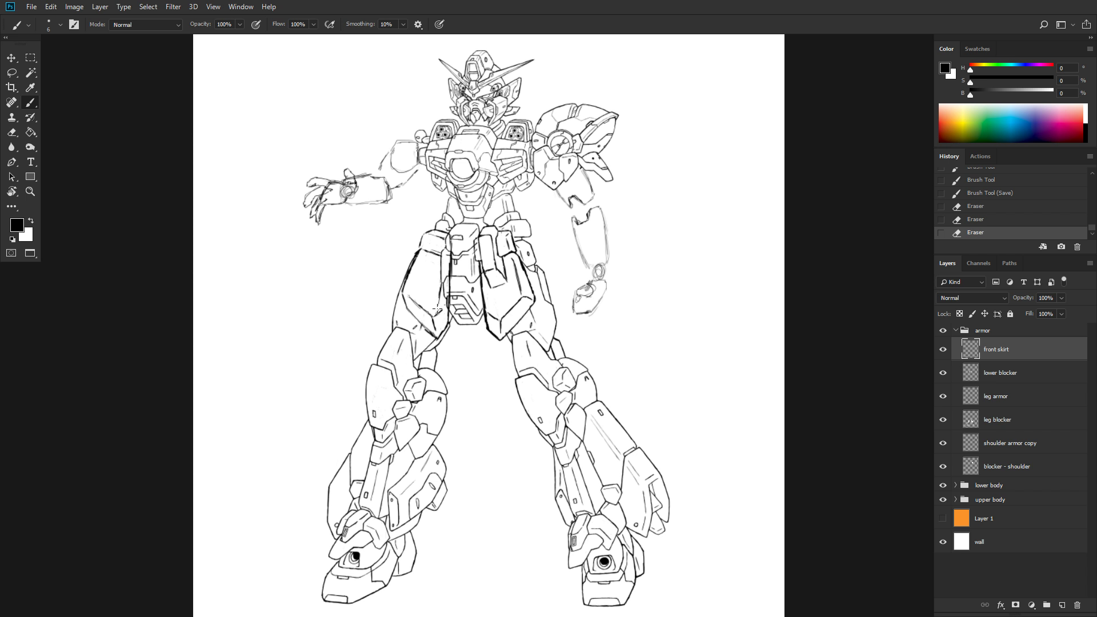
- Brush the top corner and long vertical side edges of a narrow flap overlapping the left-hand skirt plate's top block
mouse_move(437, 309)
mouse_down()
mouse_move(436, 284)
mouse_move(441, 311)
mouse_up()
scroll(506, 260, up, 5)
mouse_move(503, 267)
mouse_down()
mouse_move(511, 240)
mouse_move(605, 280)
mouse_up()
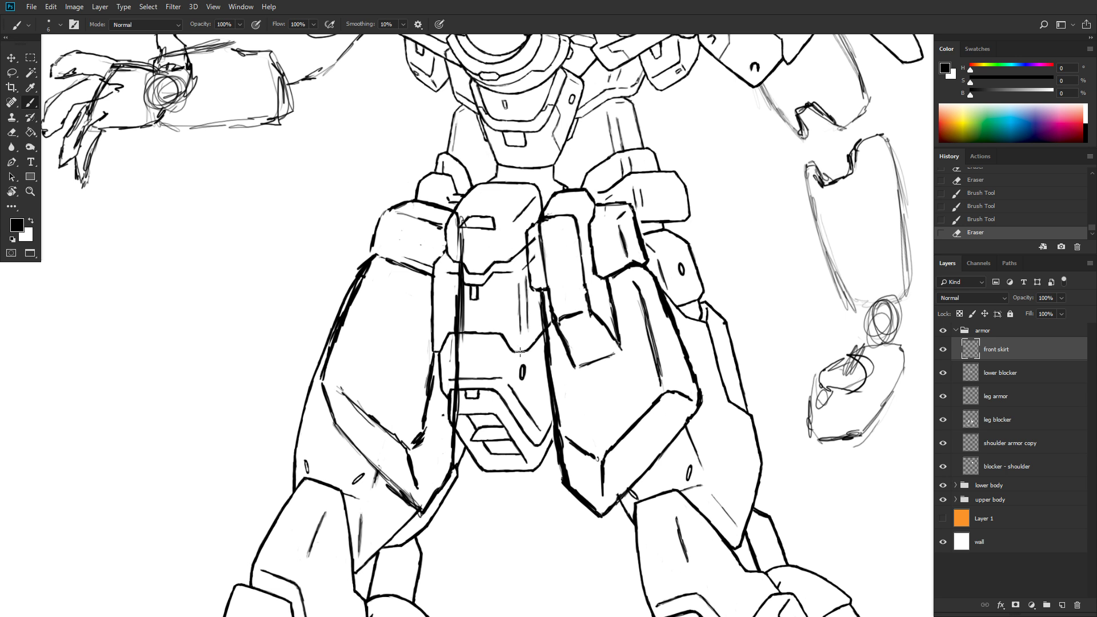
drag(429, 241, 432, 237)
mouse_move(432, 232)
mouse_down()
mouse_move(429, 271)
mouse_move(446, 209)
mouse_up()
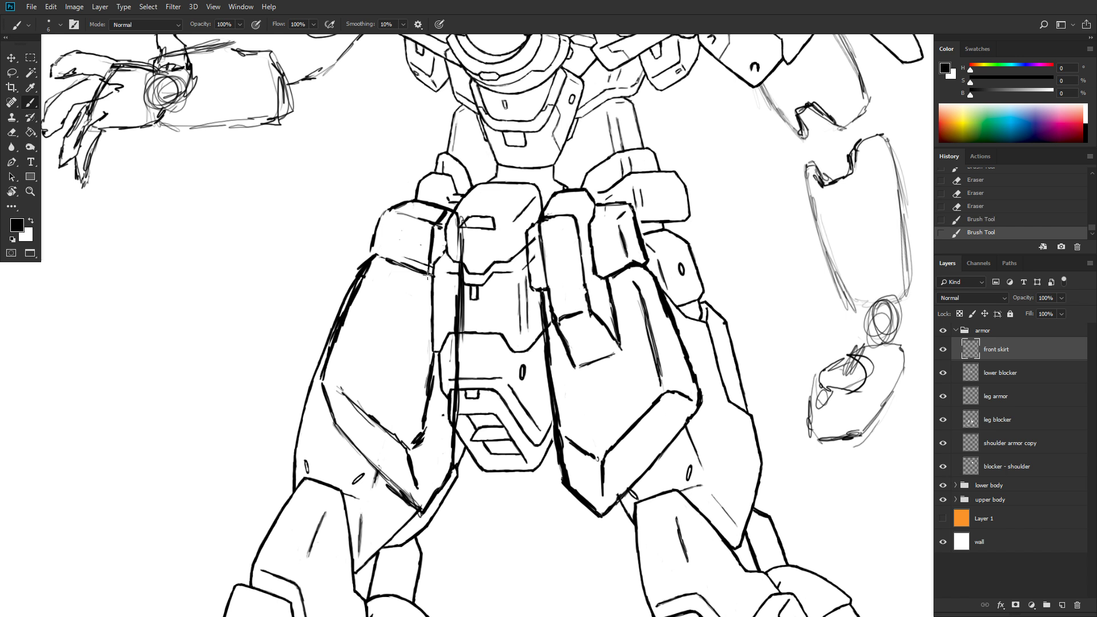
drag(427, 275, 432, 262)
mouse_move(421, 248)
mouse_down()
mouse_move(418, 221)
mouse_move(415, 269)
mouse_move(423, 204)
mouse_move(443, 208)
mouse_move(423, 237)
mouse_move(420, 228)
mouse_move(415, 286)
mouse_move(422, 217)
mouse_move(412, 312)
mouse_up()
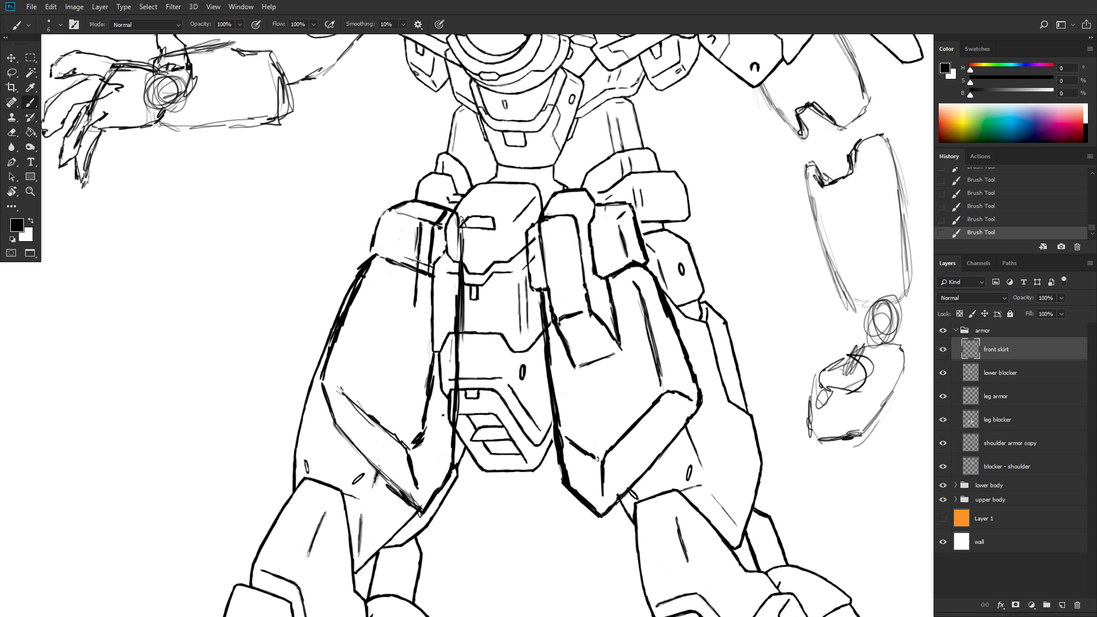
mouse_move(423, 222)
mouse_down()
mouse_move(402, 205)
mouse_move(417, 192)
mouse_move(384, 269)
mouse_up()
drag(393, 211, 383, 297)
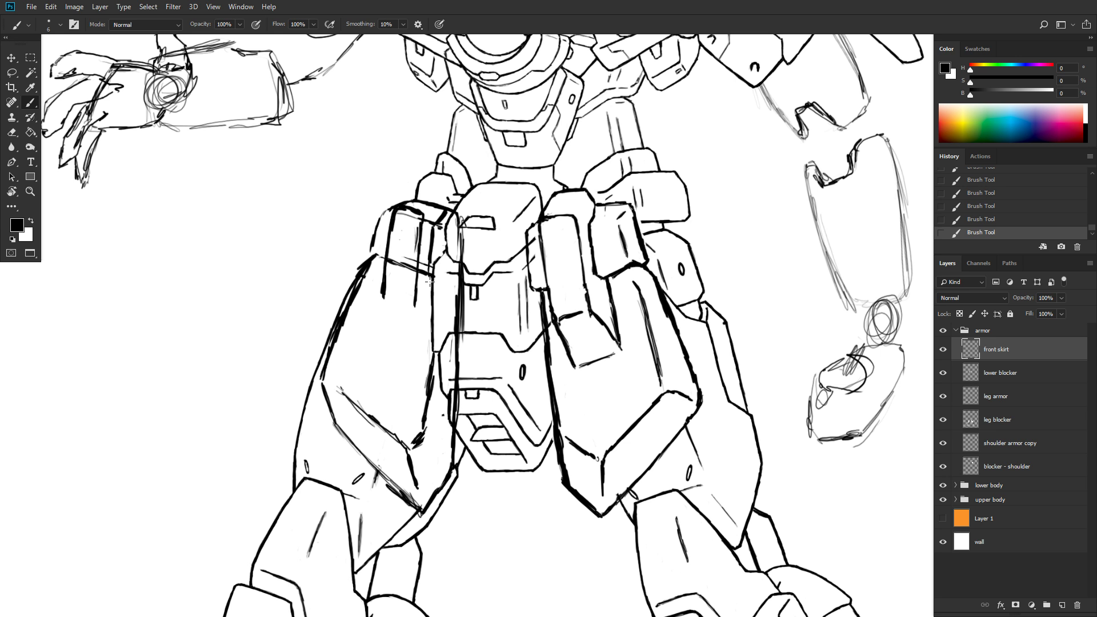
- Brush the angled lower end of the flap on the left-hand skirt plate, joining its side edges
drag(430, 326, 429, 336)
drag(430, 320, 429, 346)
drag(415, 309, 428, 341)
drag(415, 309, 428, 341)
mouse_move(391, 303)
mouse_down()
mouse_move(408, 315)
mouse_move(393, 305)
mouse_up()
key(grave)
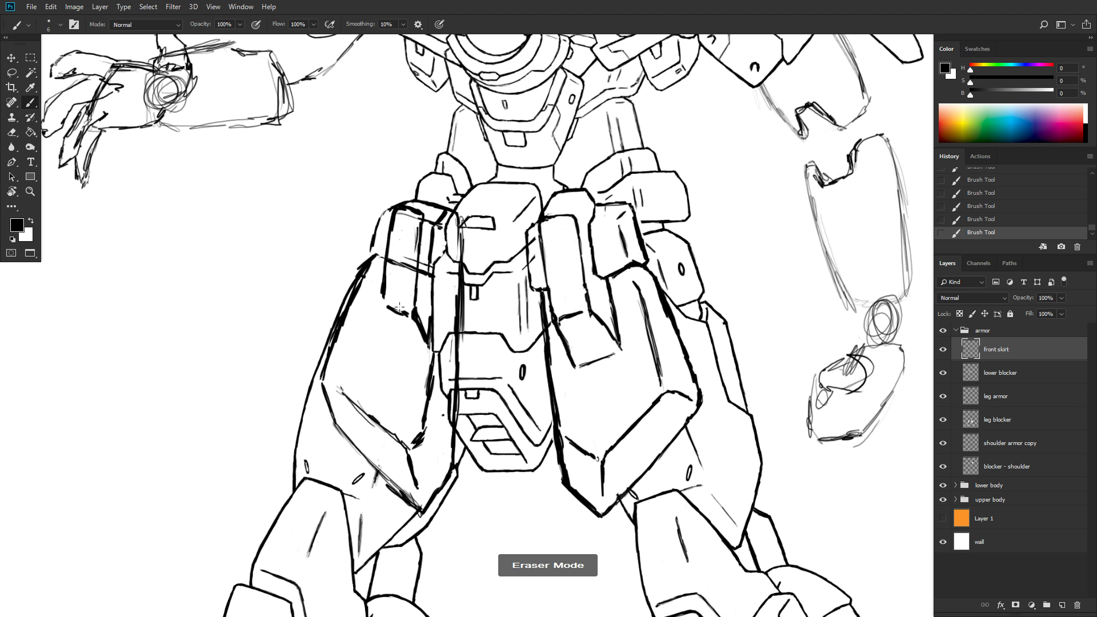
- Erase the rough lower corner of the left-hand skirt flap and extend its outer side edge down past the fold
click(385, 296)
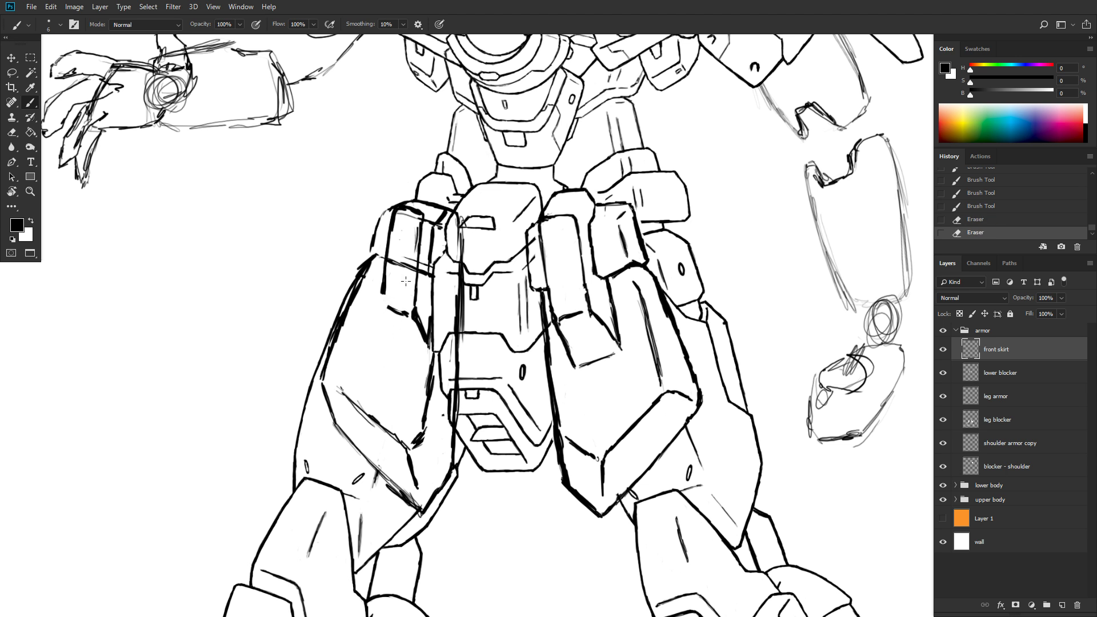
key(grave)
mouse_move(383, 289)
mouse_down()
mouse_move(389, 319)
mouse_move(395, 305)
mouse_move(386, 336)
mouse_up()
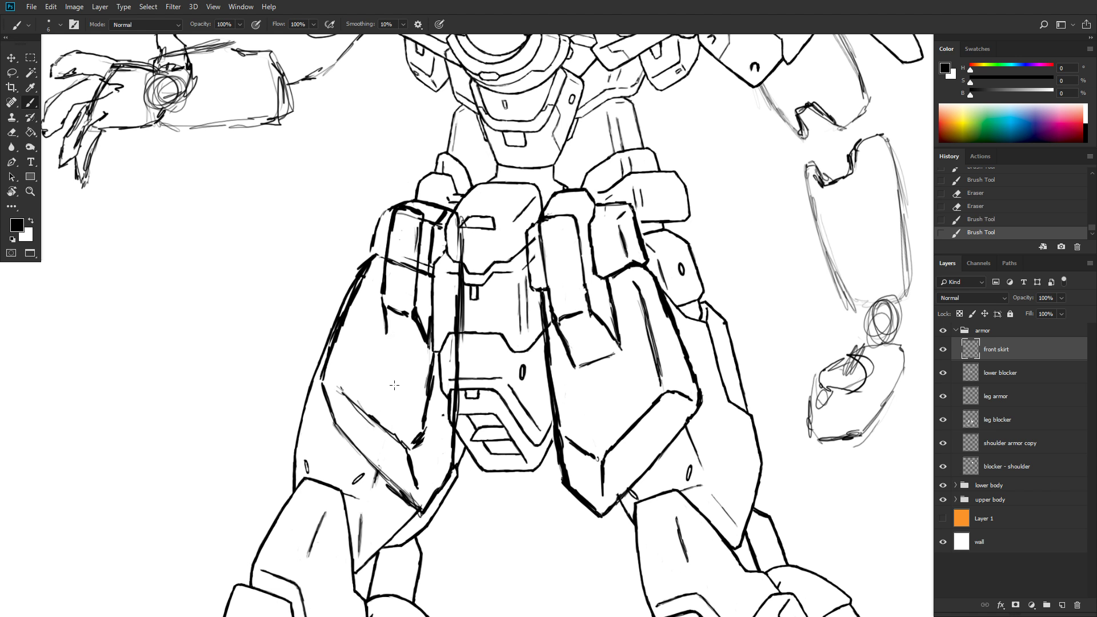
drag(382, 307, 389, 338)
- Brush the slanted bottom edge of the left-hand flap and its inner side, meeting in a pointed lower tip
drag(428, 340, 426, 350)
drag(415, 314, 425, 354)
key(e)
key(b)
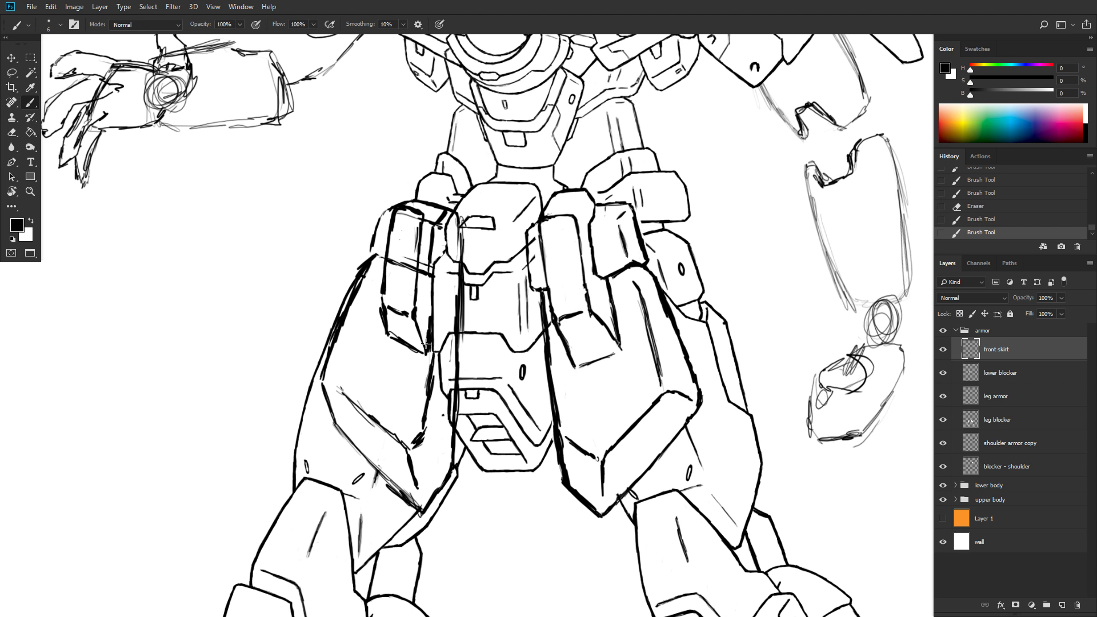
drag(427, 342, 425, 361)
drag(416, 323, 422, 359)
key(e)
key(e)
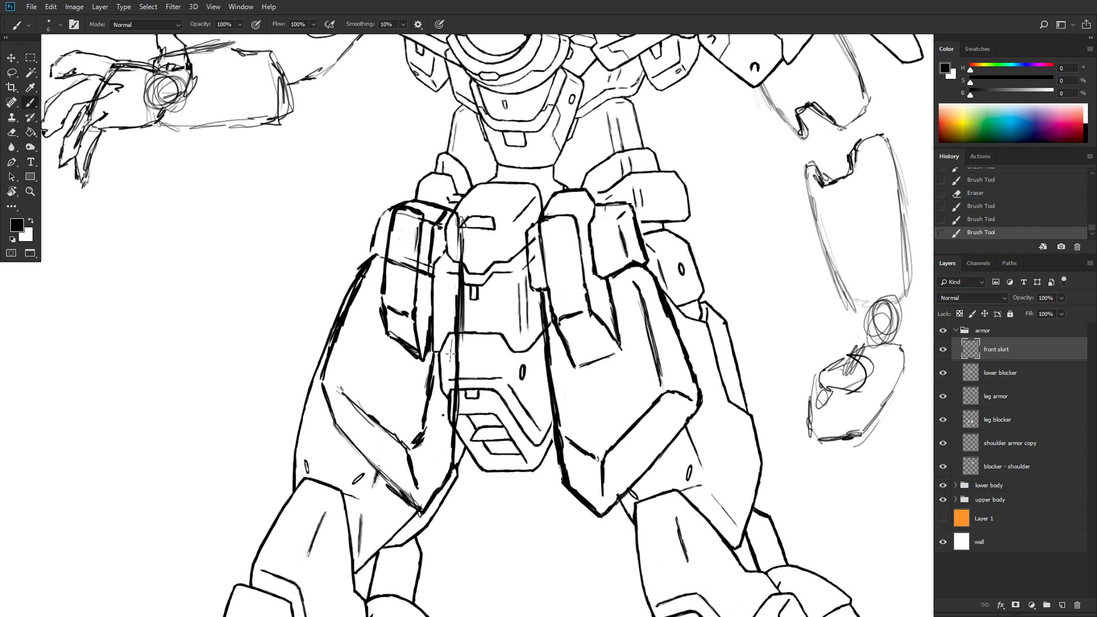
- Brush a raised cap over the top of the left-hand skirt flap, matching the right-hand one
scroll(552, 266, down, 2)
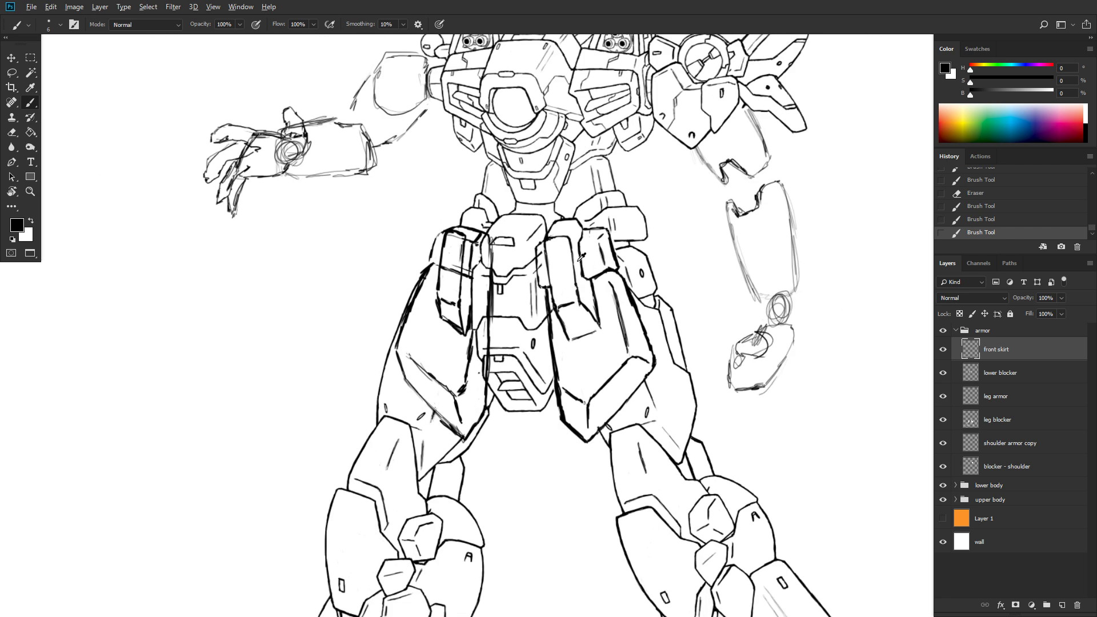
scroll(619, 273, up, 1)
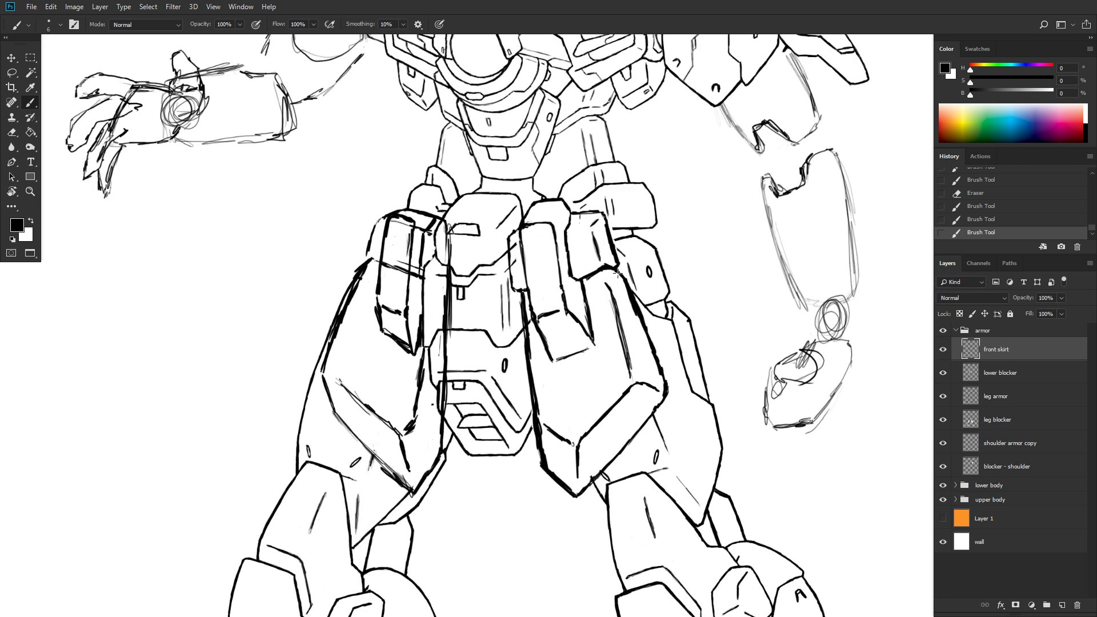
mouse_move(434, 206)
mouse_down()
mouse_move(441, 163)
mouse_move(387, 217)
mouse_move(425, 195)
mouse_move(394, 208)
mouse_up()
key(ctrl+z)
scroll(620, 257, down, 5)
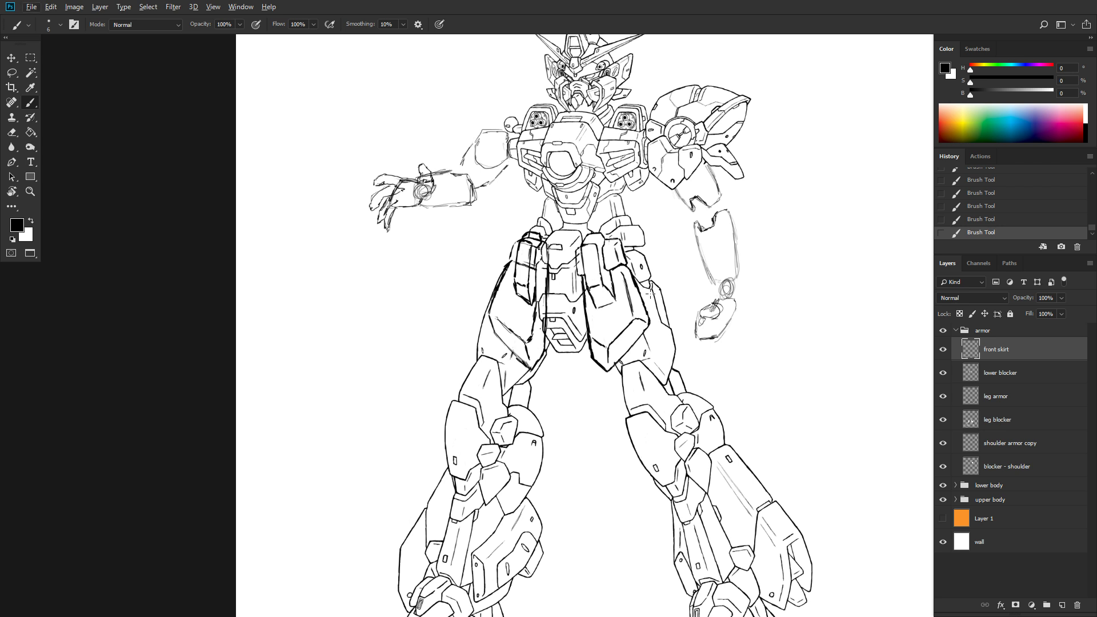
scroll(656, 310, up, 4)
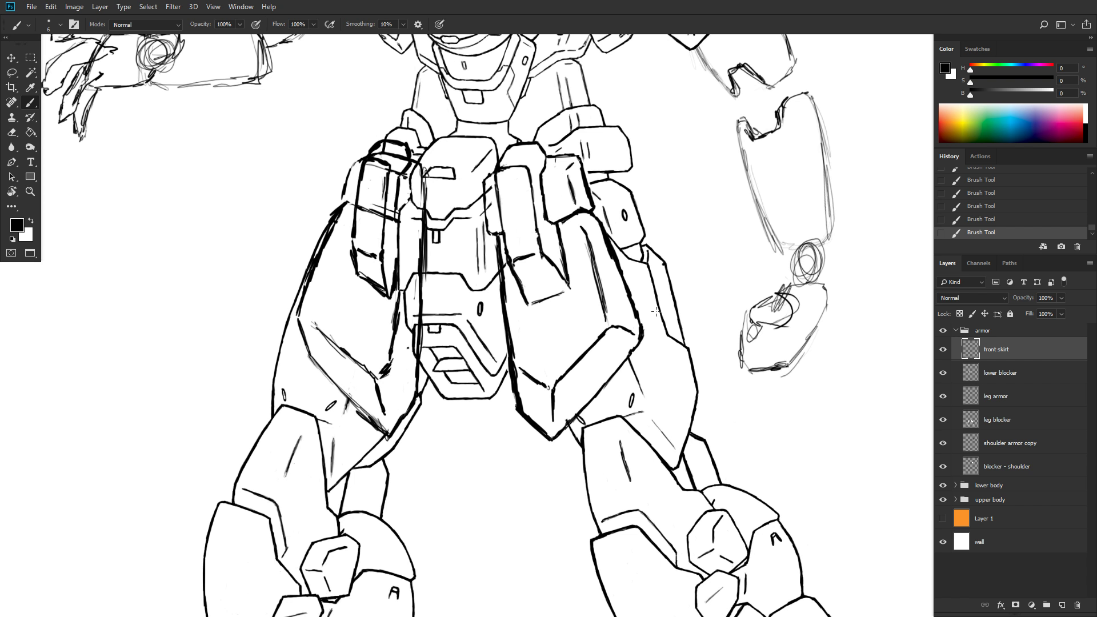
- Erase the lines crossing the left-hand flap, checking against the lower body group's visibility, and redraw the top block's outer upper edge
key(e)
drag(381, 203, 386, 225)
key(b)
click(943, 485)
click(942, 485)
click(943, 485)
click(945, 485)
key(e)
mouse_move(403, 161)
mouse_down()
mouse_move(380, 183)
mouse_move(387, 225)
mouse_up()
drag(392, 218, 394, 211)
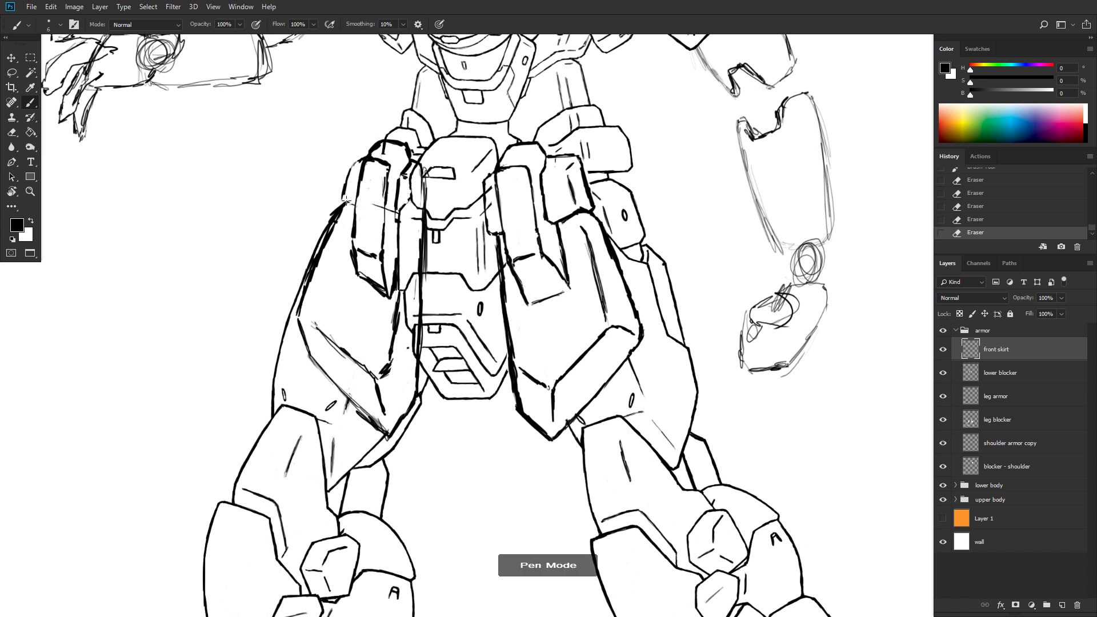
drag(343, 194, 353, 156)
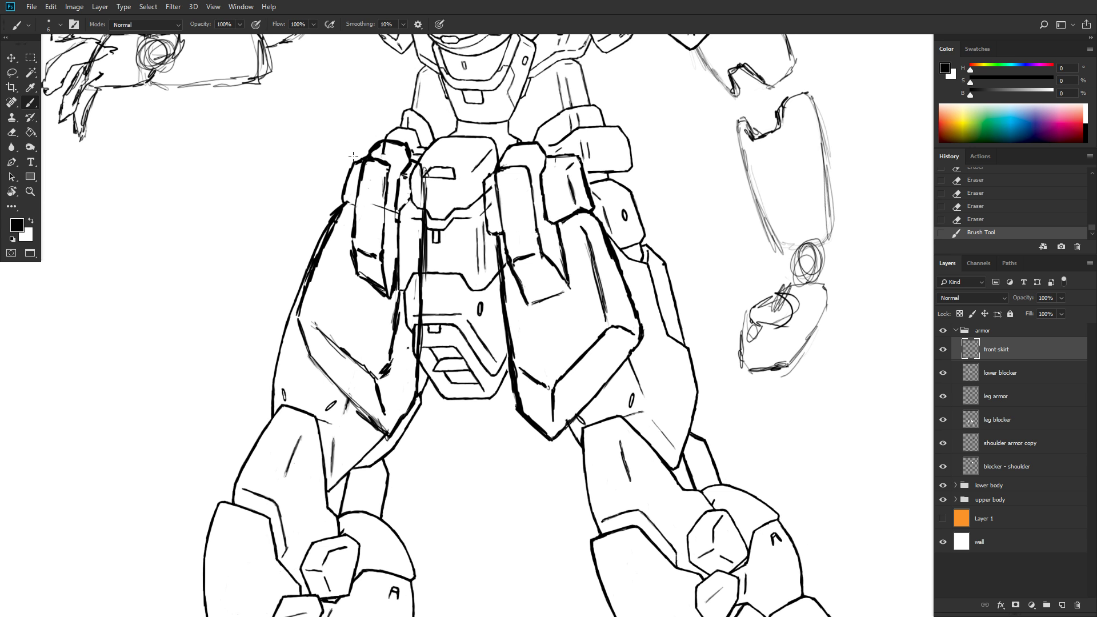
- On the lower blocker layer, paint white over the lines showing through the left-hand skirt's top block and flap
click(1019, 375)
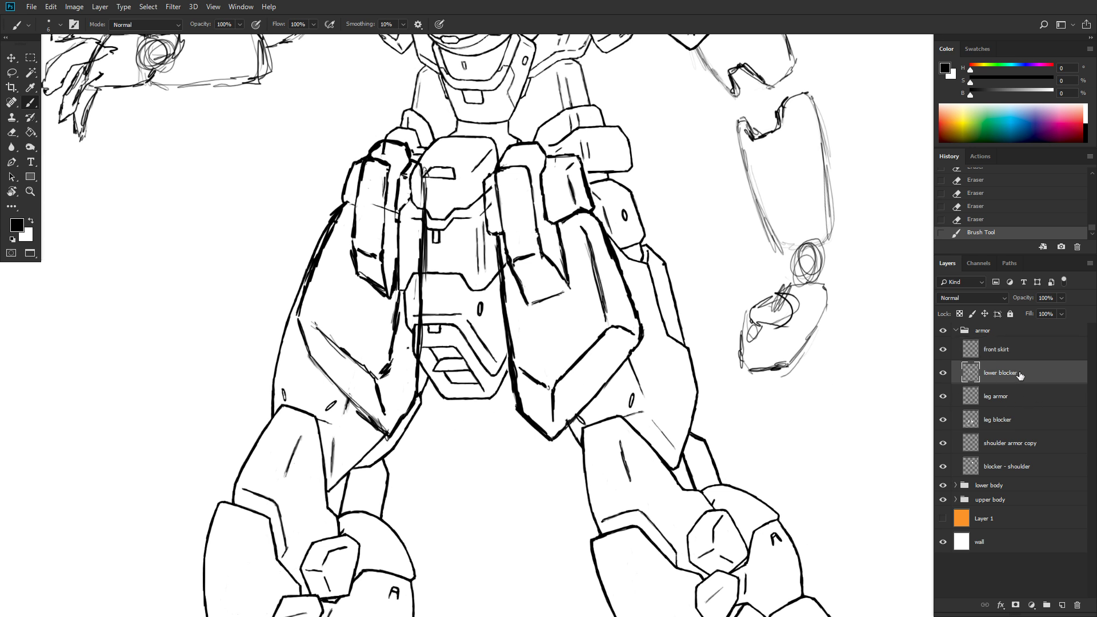
key(x)
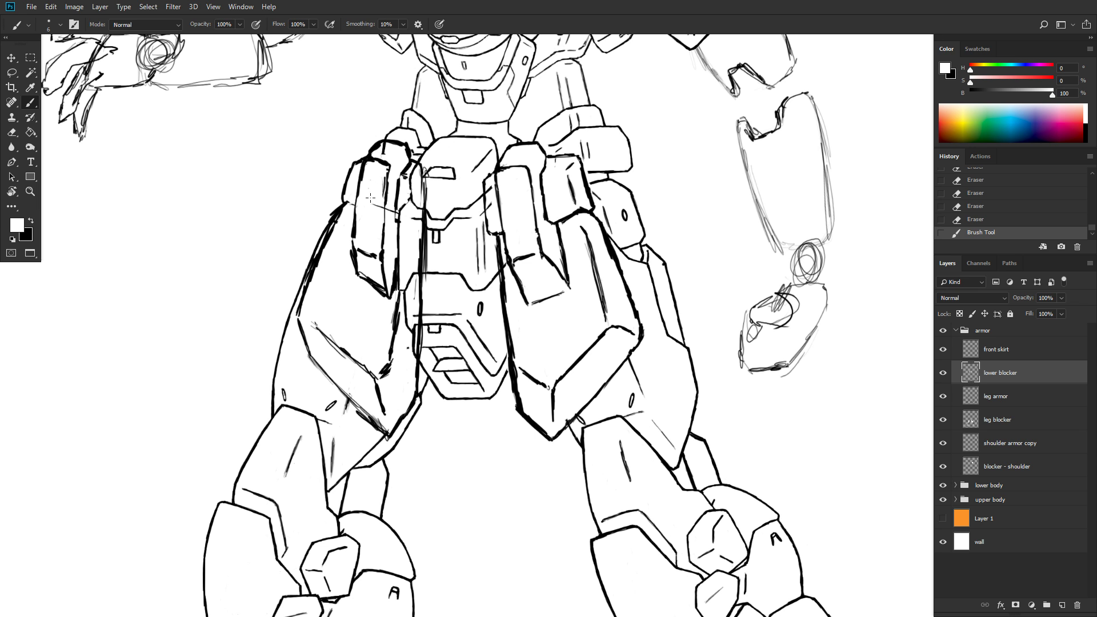
mouse_move(370, 197)
mouse_down()
mouse_move(391, 212)
mouse_move(370, 174)
mouse_move(386, 144)
mouse_up()
key(e)
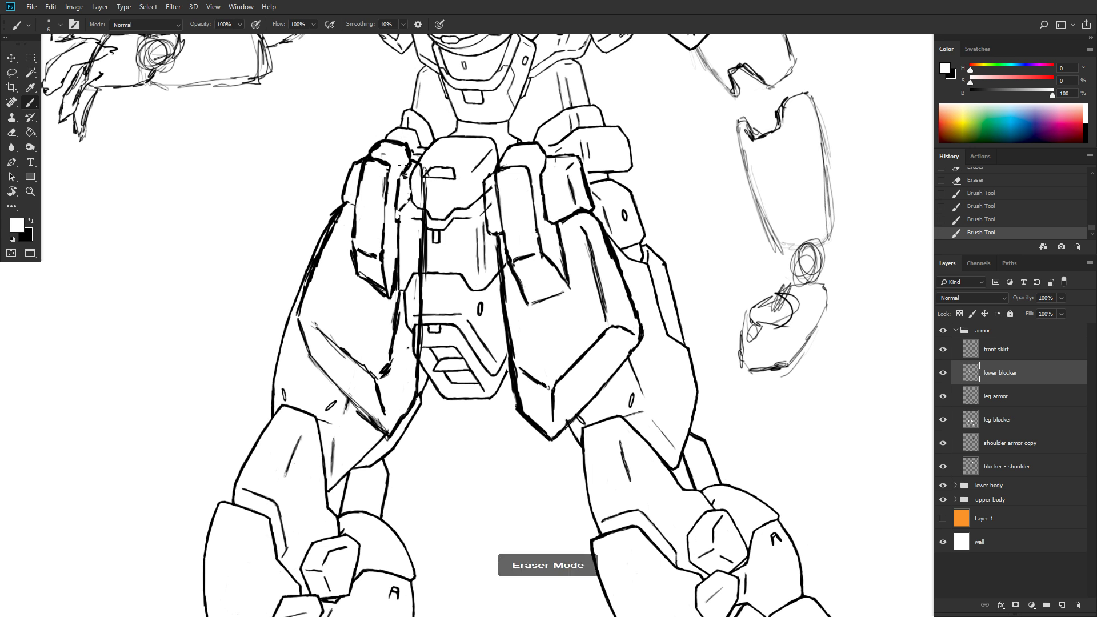
key(e)
- Return to the front skirt layer with black as foreground and brush the inner edge of the left-hand flap's cap
click(1022, 350)
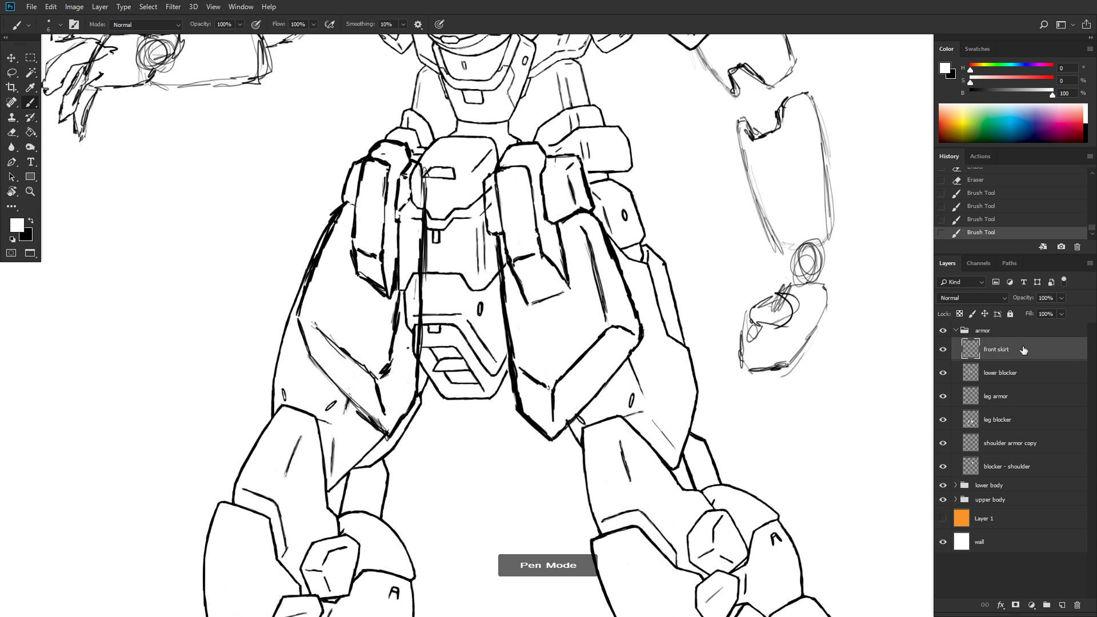
click(14, 242)
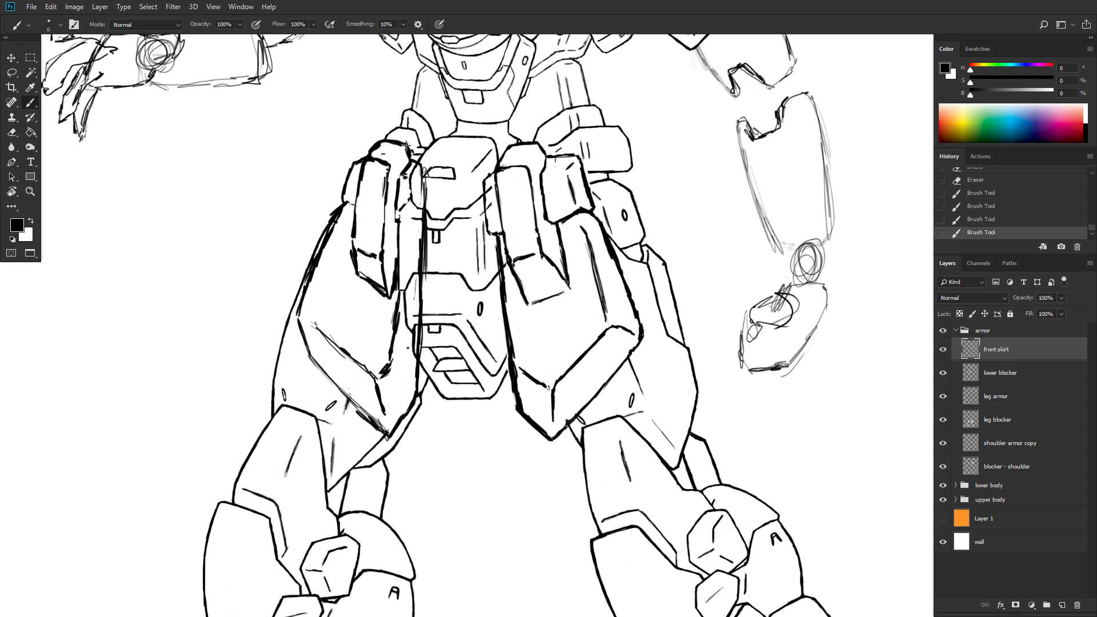
drag(406, 145, 399, 184)
- Save the document and review the proportions of the whole figure
scroll(491, 206, down, 3)
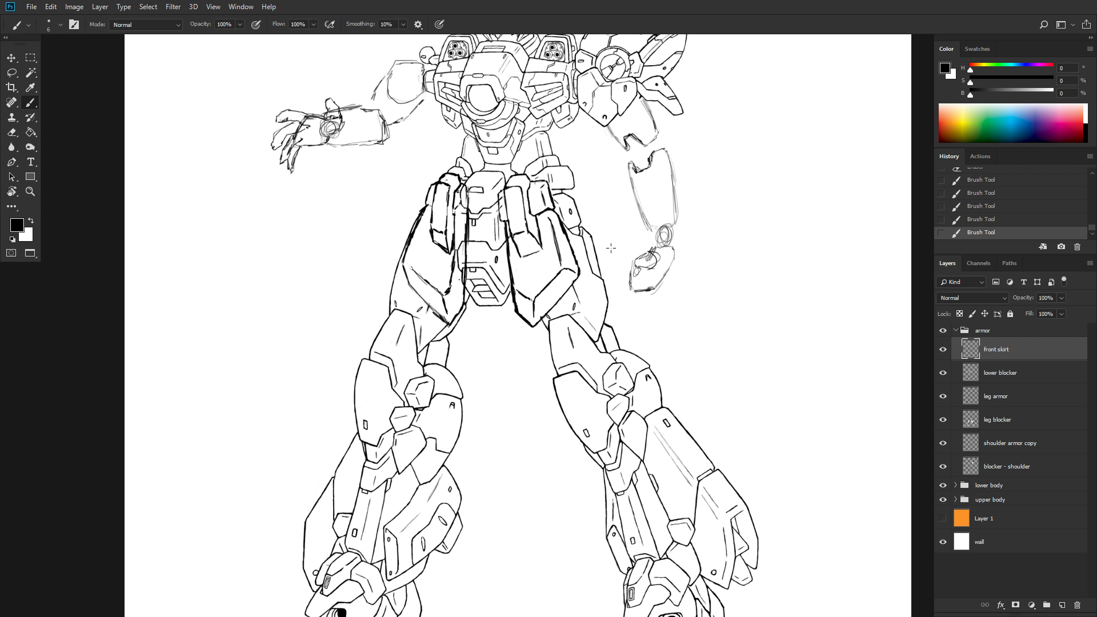
scroll(610, 248, up, 3)
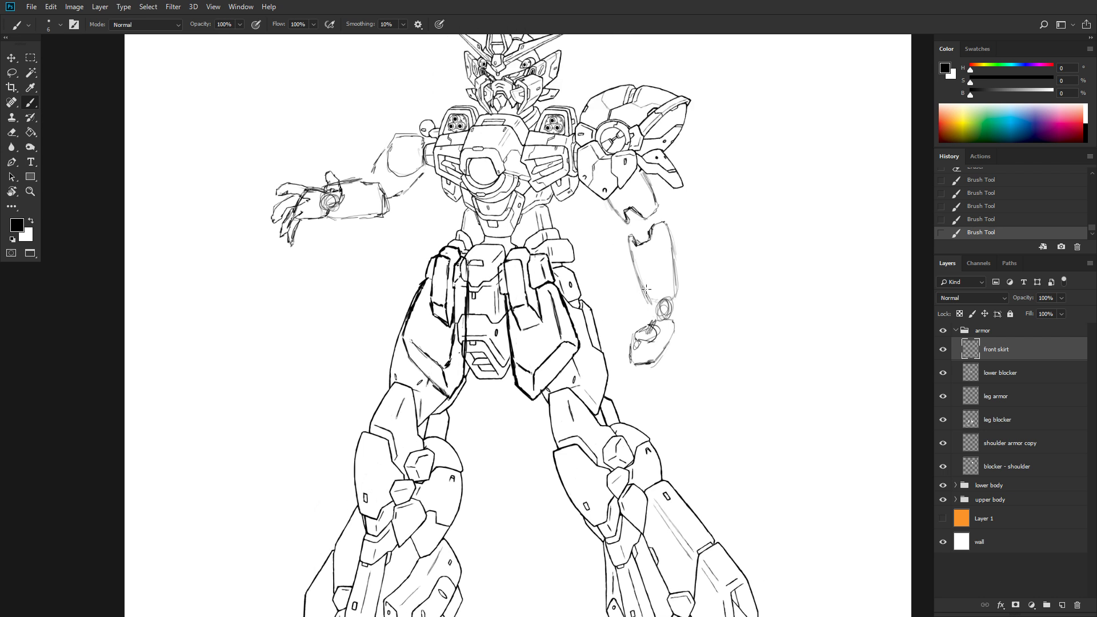
scroll(620, 397, down, 2)
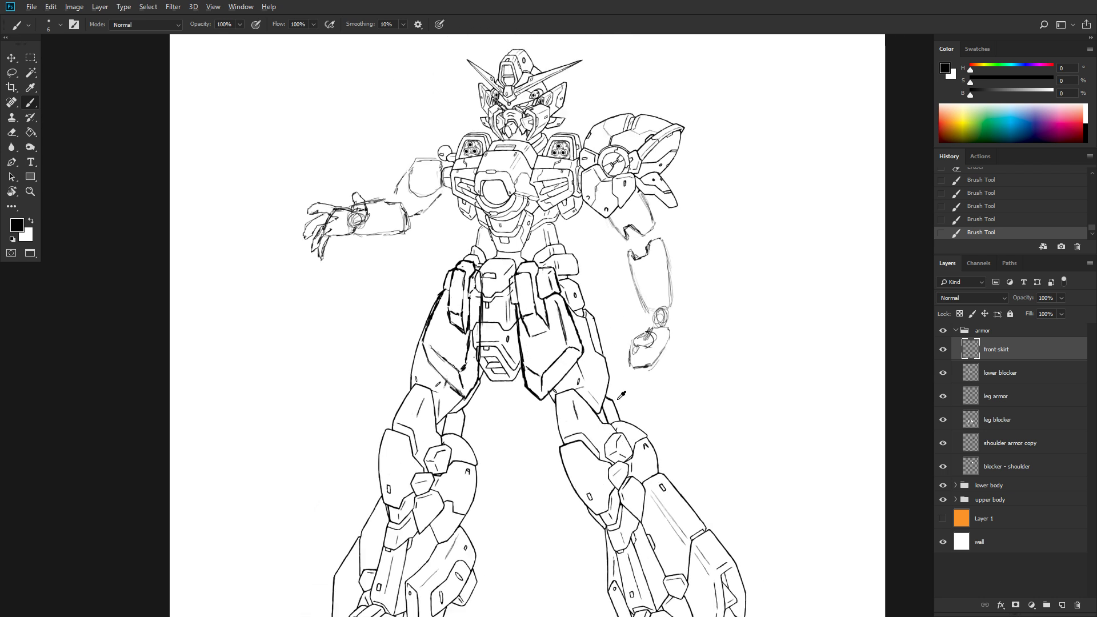
key(ctrl+s)
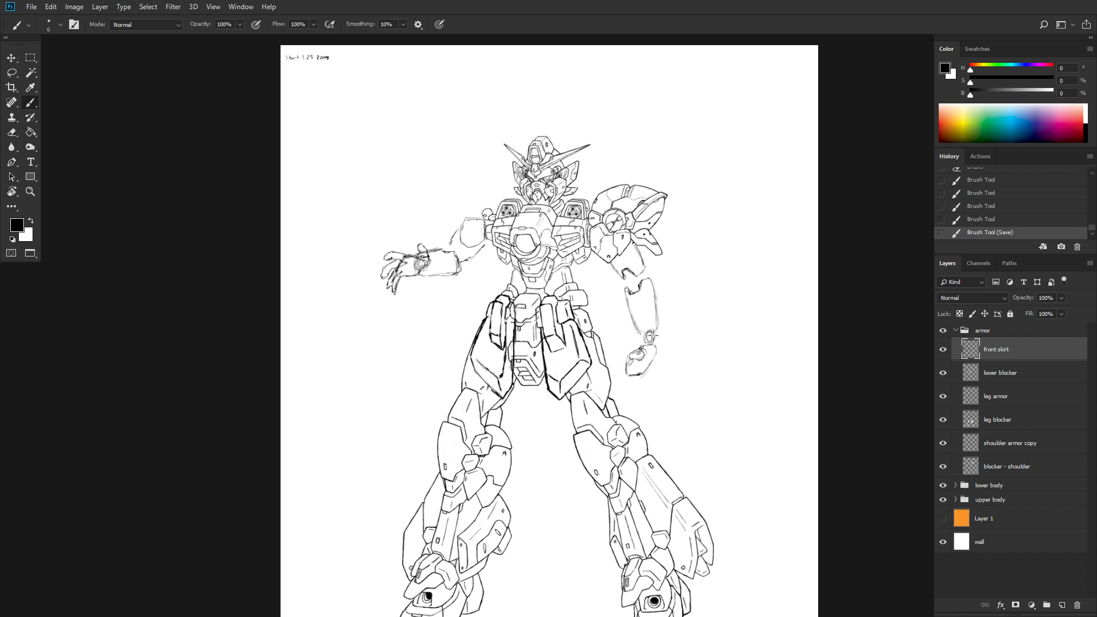
scroll(651, 336, down, 1)
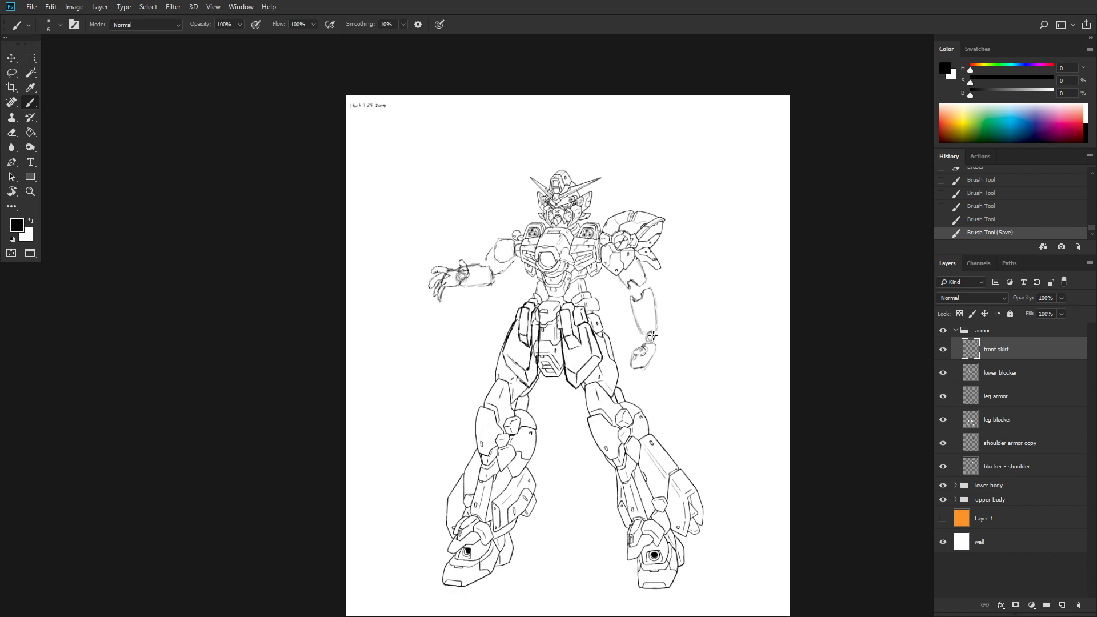
scroll(651, 336, up, 2)
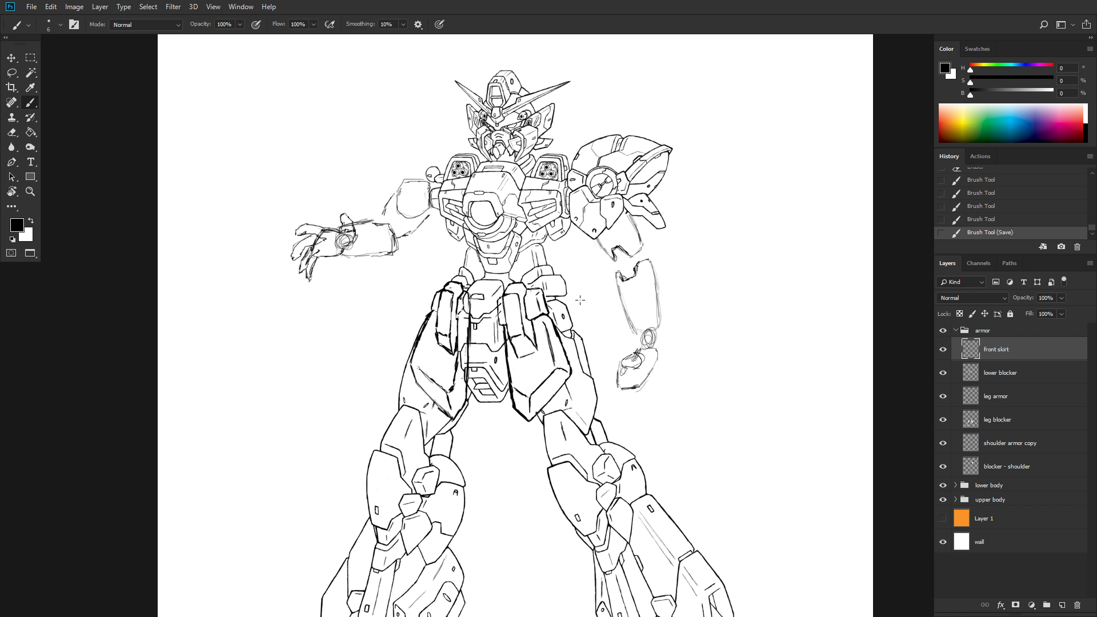
scroll(592, 279, down, 1)
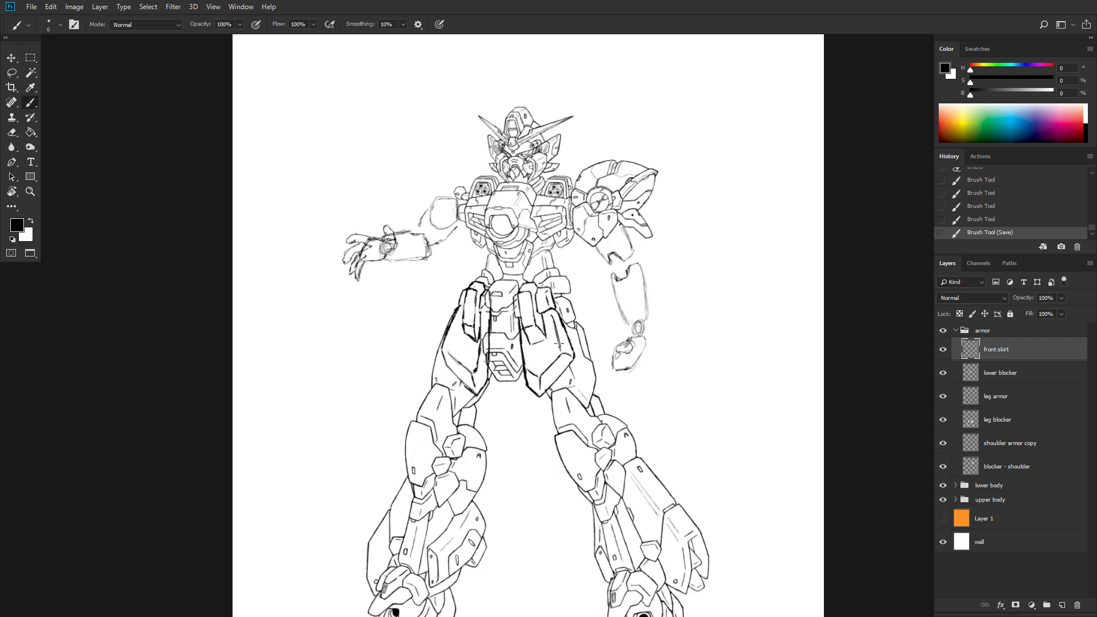
scroll(605, 298, down, 2)
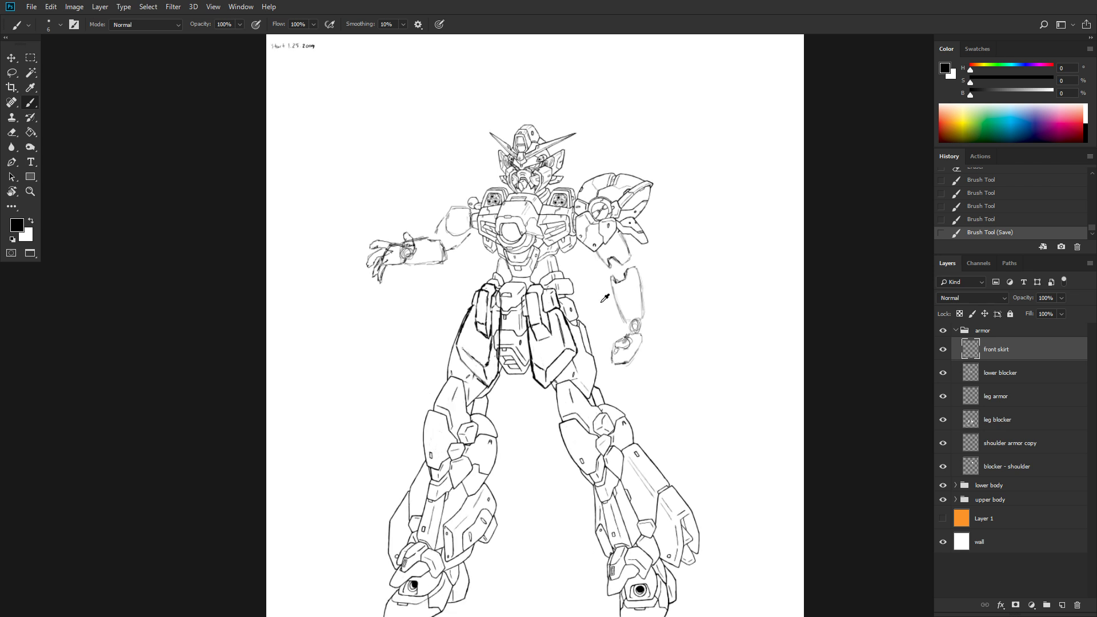
scroll(605, 297, up, 2)
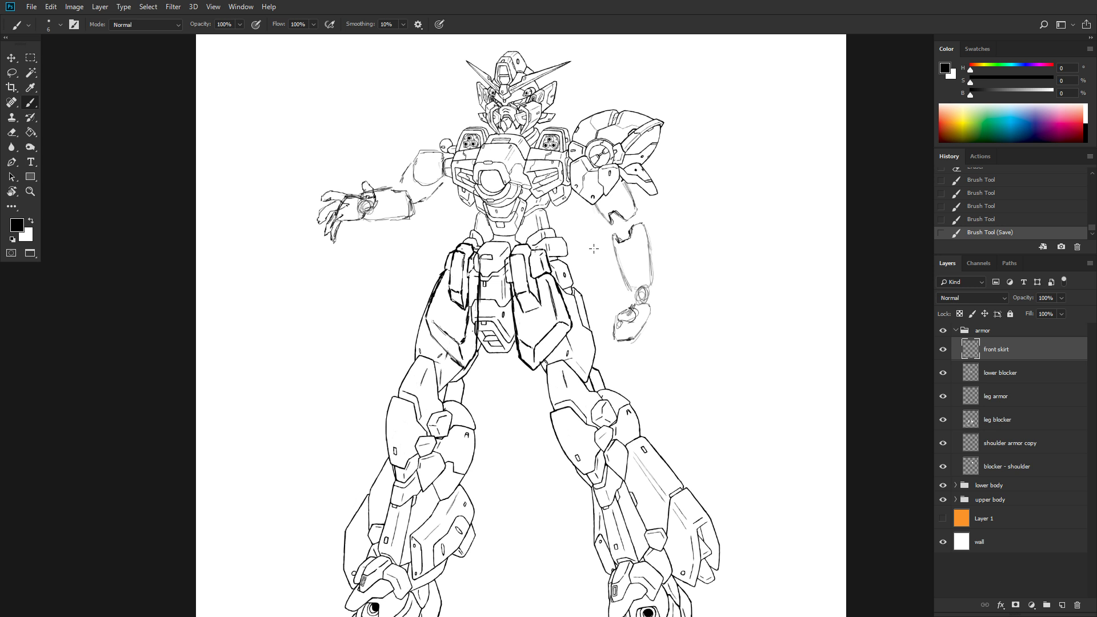
- Close the open Photos window and return to the drawing
key(super)
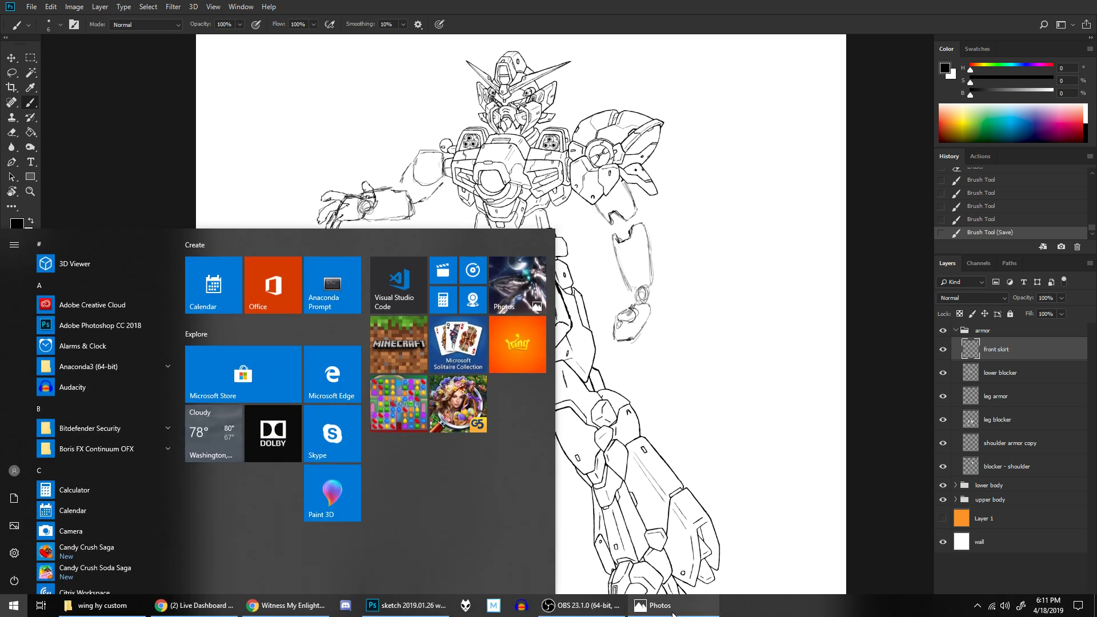
right_click(673, 614)
click(667, 578)
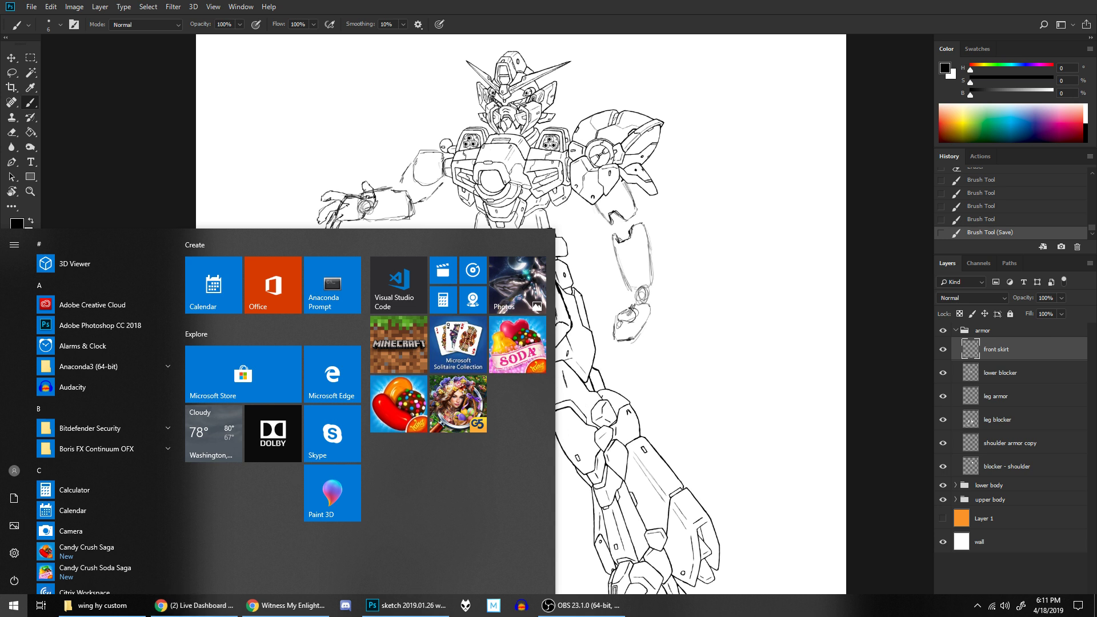
key(Escape)
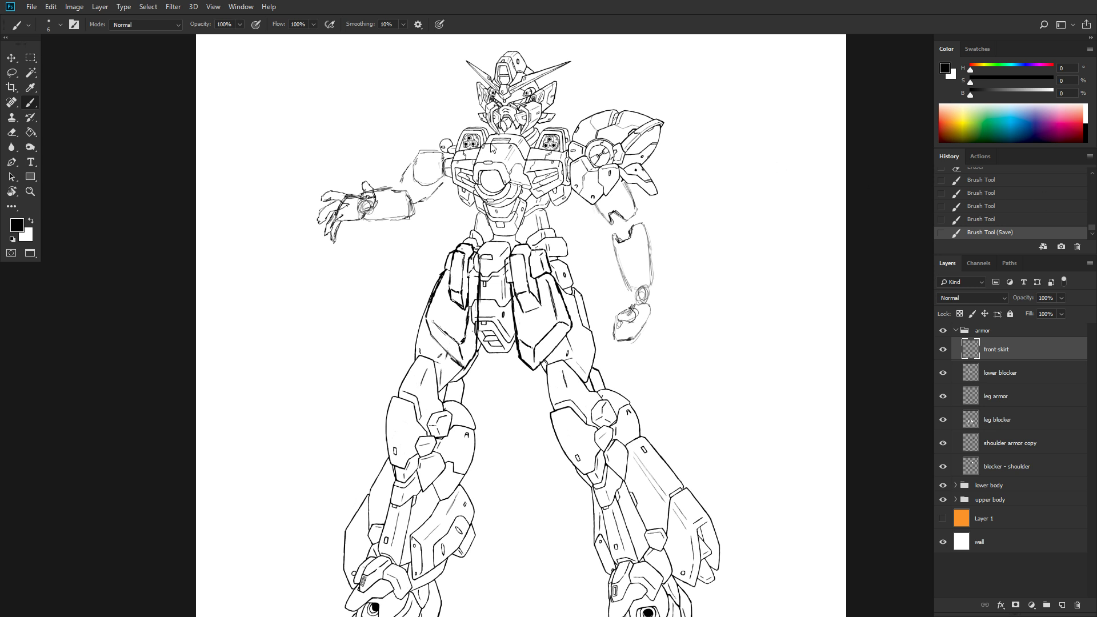
- Open scan0085ripple from the wing hy custom folder in Photos and examine the mecha's skirt armor up close
key(super)
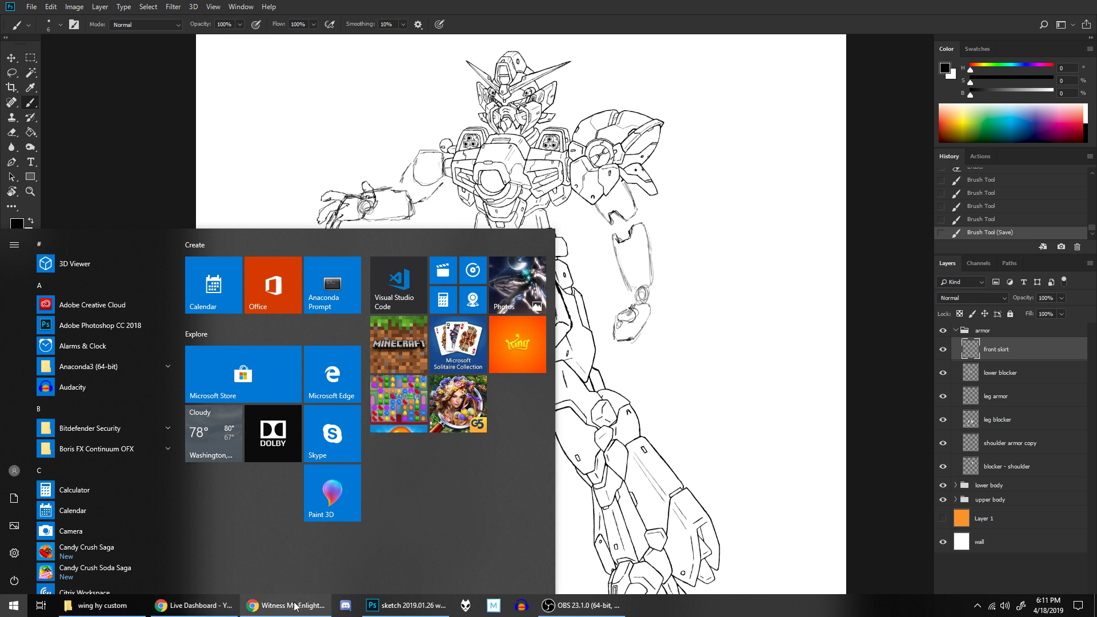
click(102, 606)
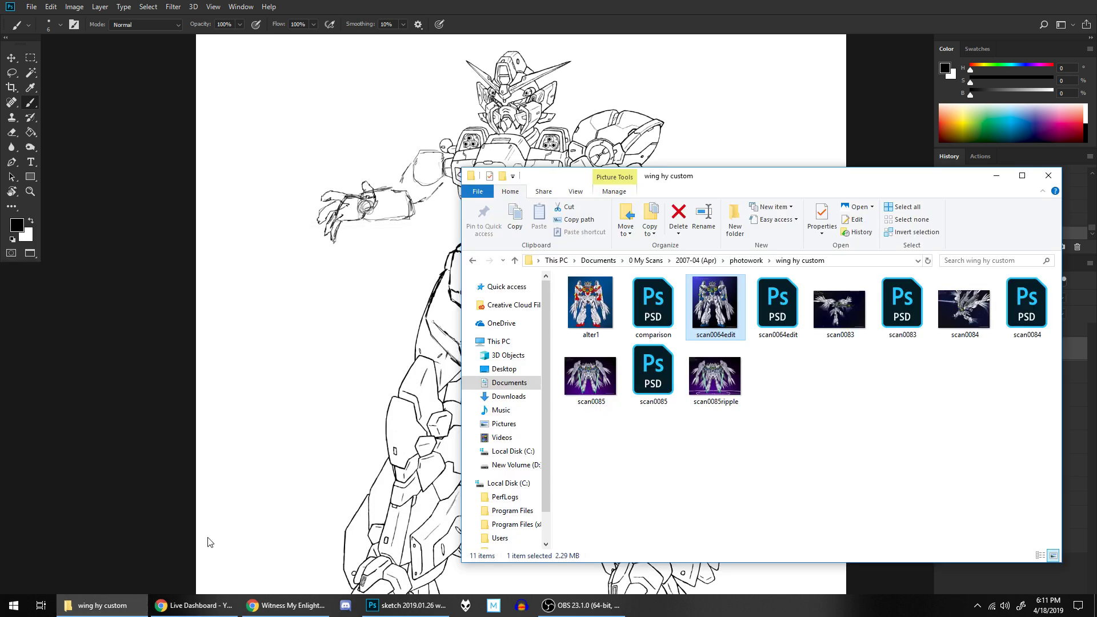
click(717, 377)
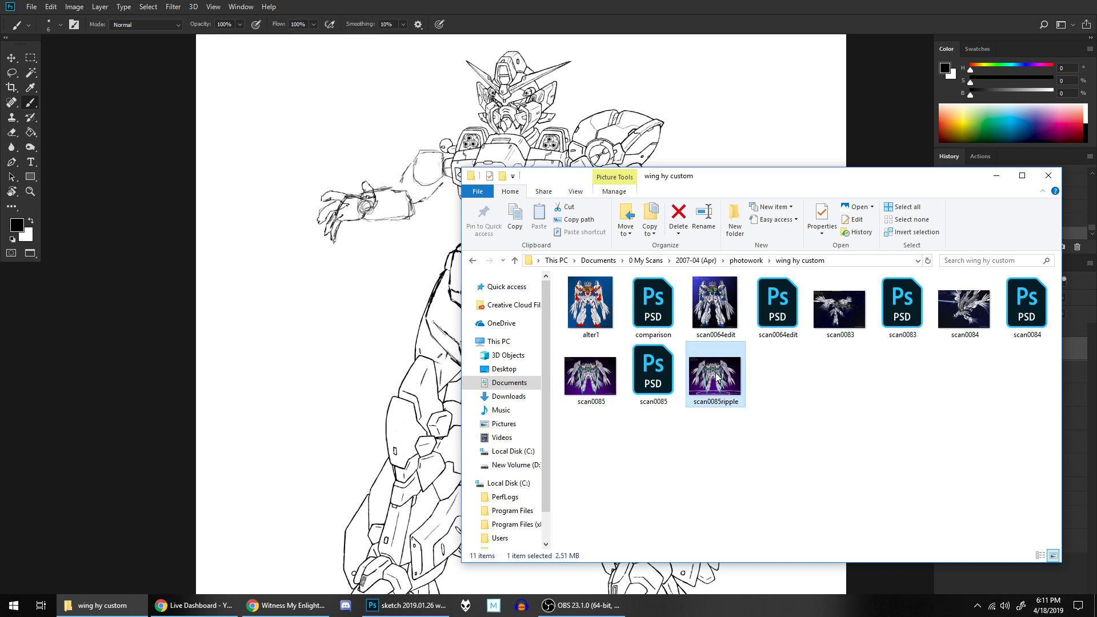
double_click(717, 377)
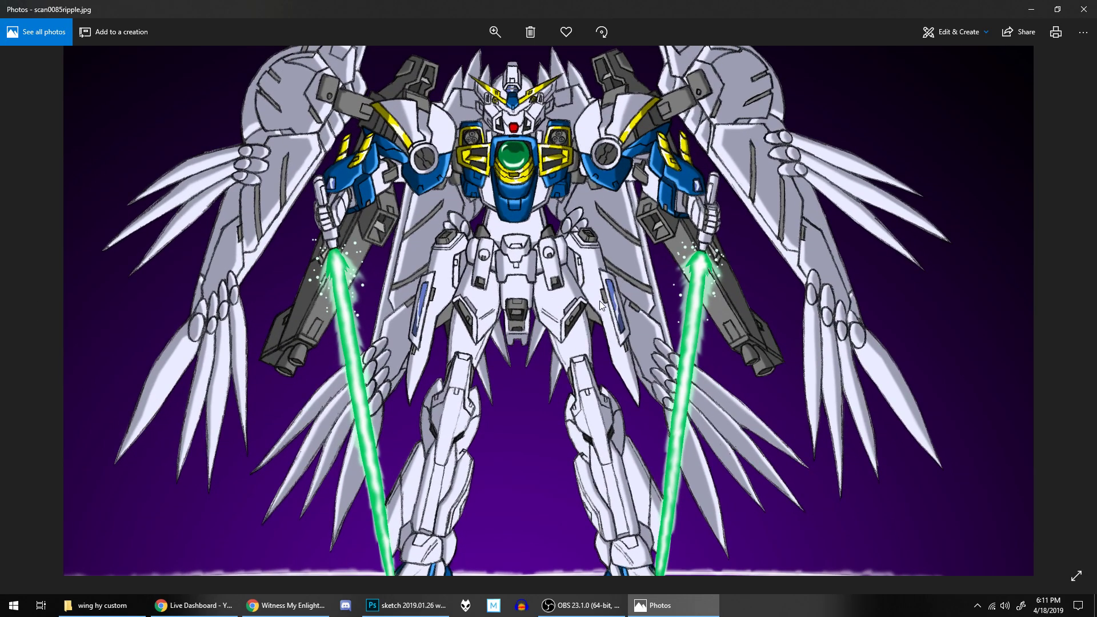
scroll(598, 301, up, 1)
scroll(596, 291, up, 1)
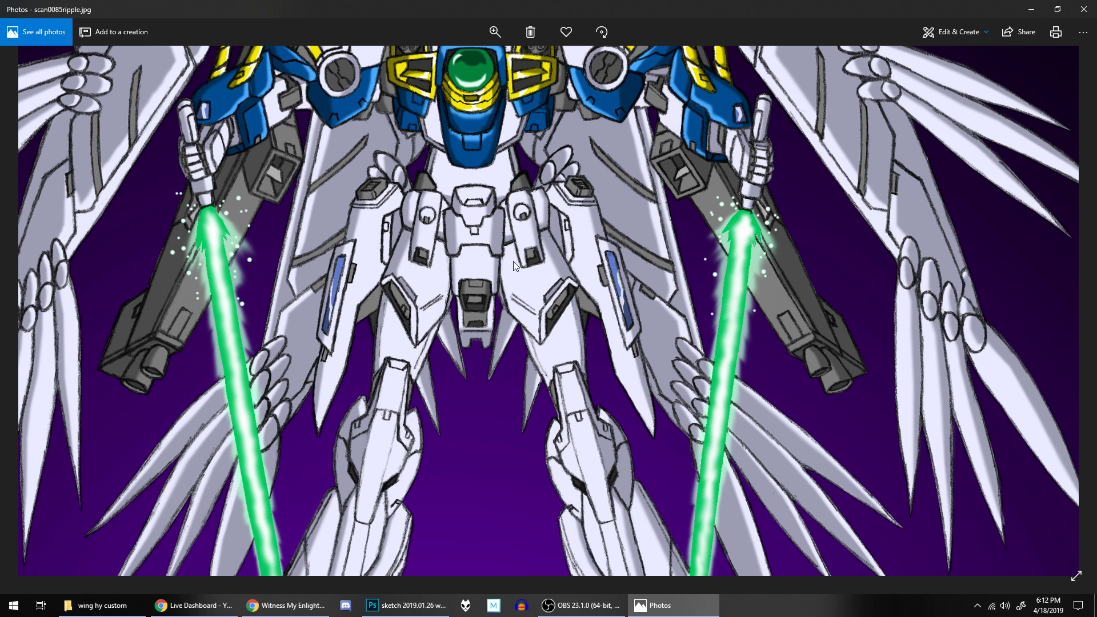
- Look through the photowork and wing hy custom folders for further reference art of the mecha
click(118, 610)
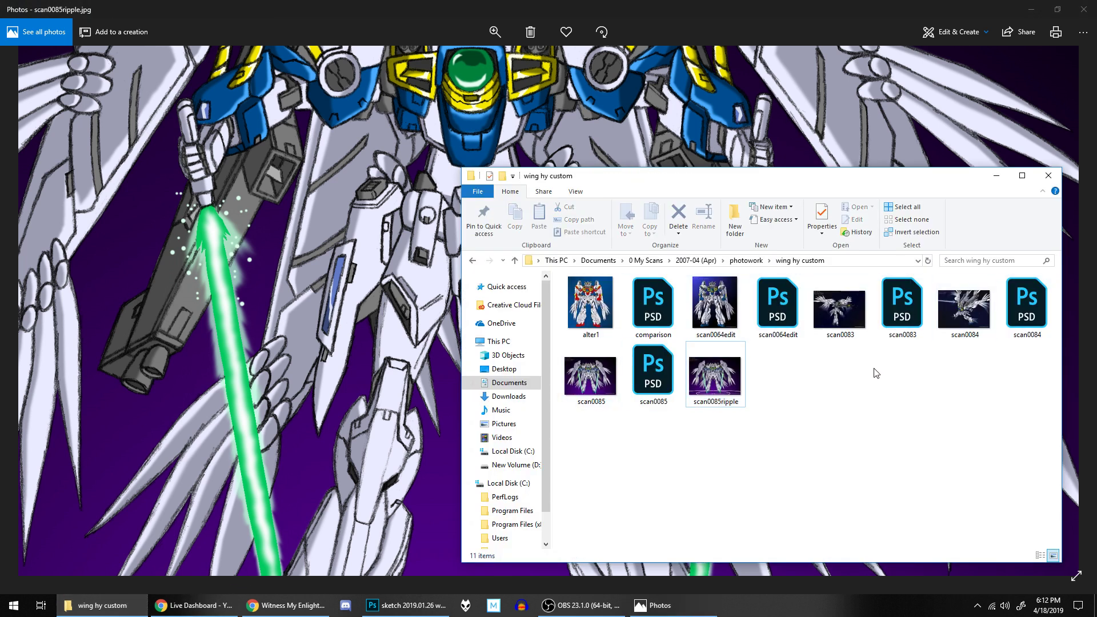
key(BackSpace)
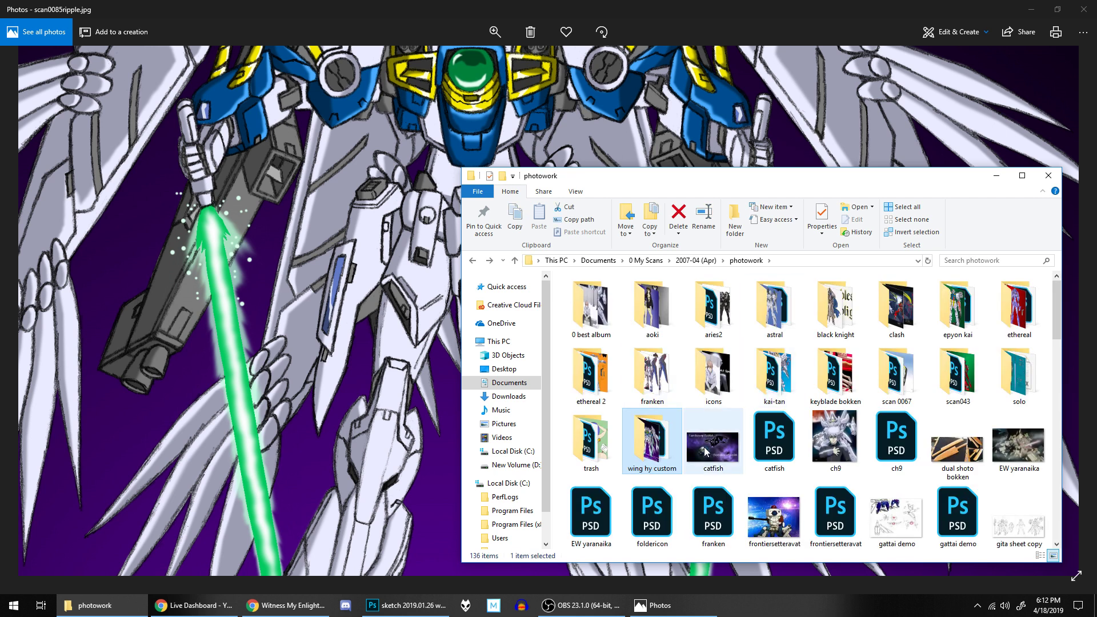
key(Return)
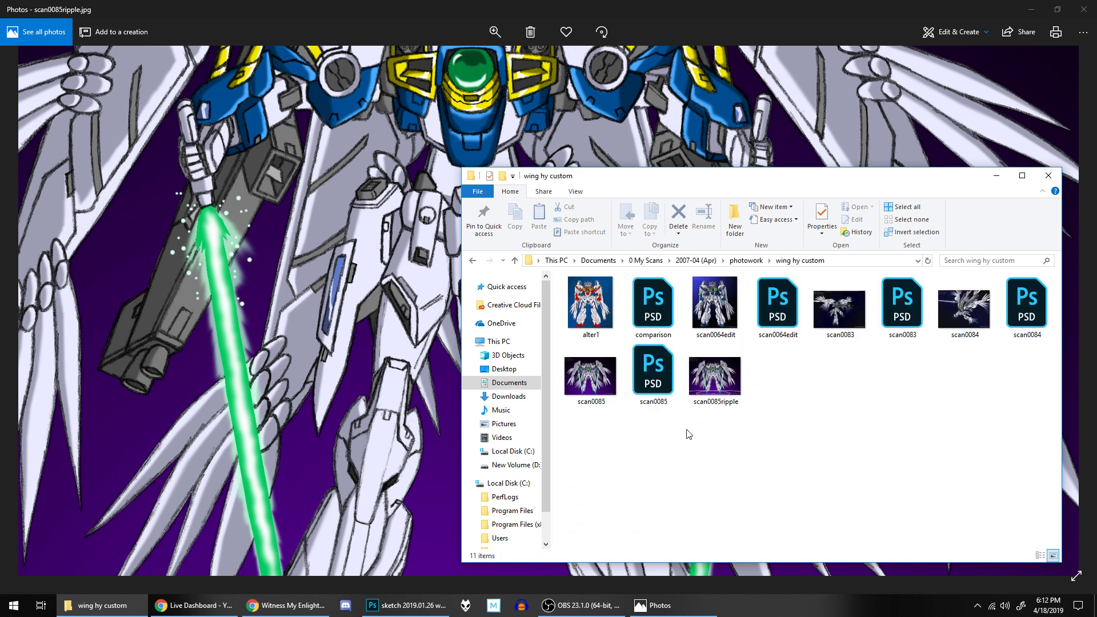
- Open the Wing Gundam HY Custom EQ design sheet from the GW:TS gallery in a new browser tab and view it
click(286, 605)
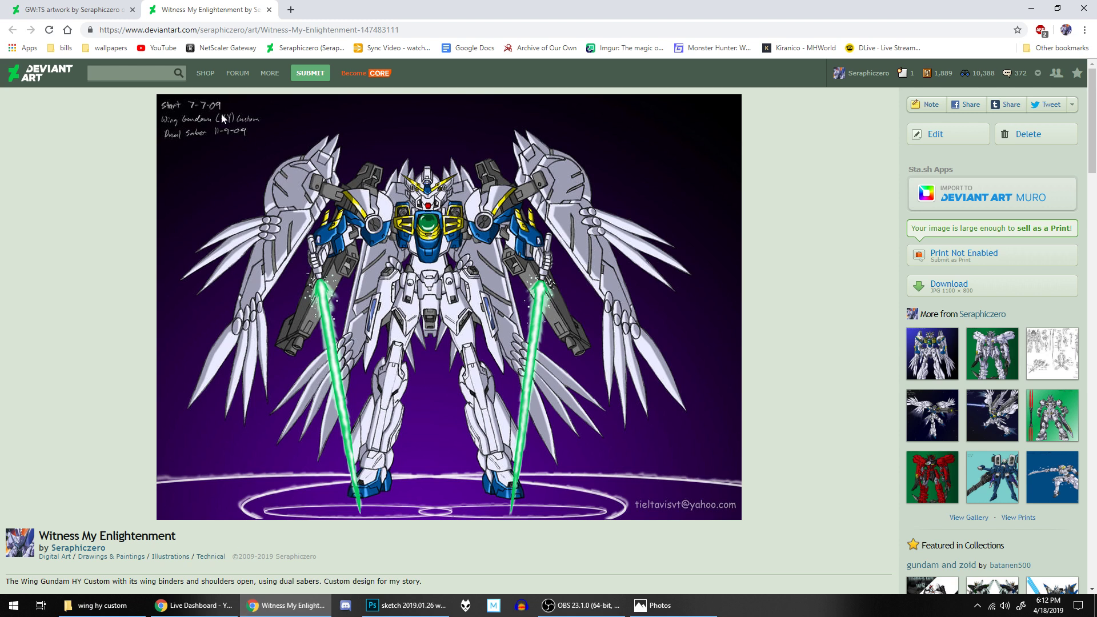
click(92, 6)
middle_click(326, 347)
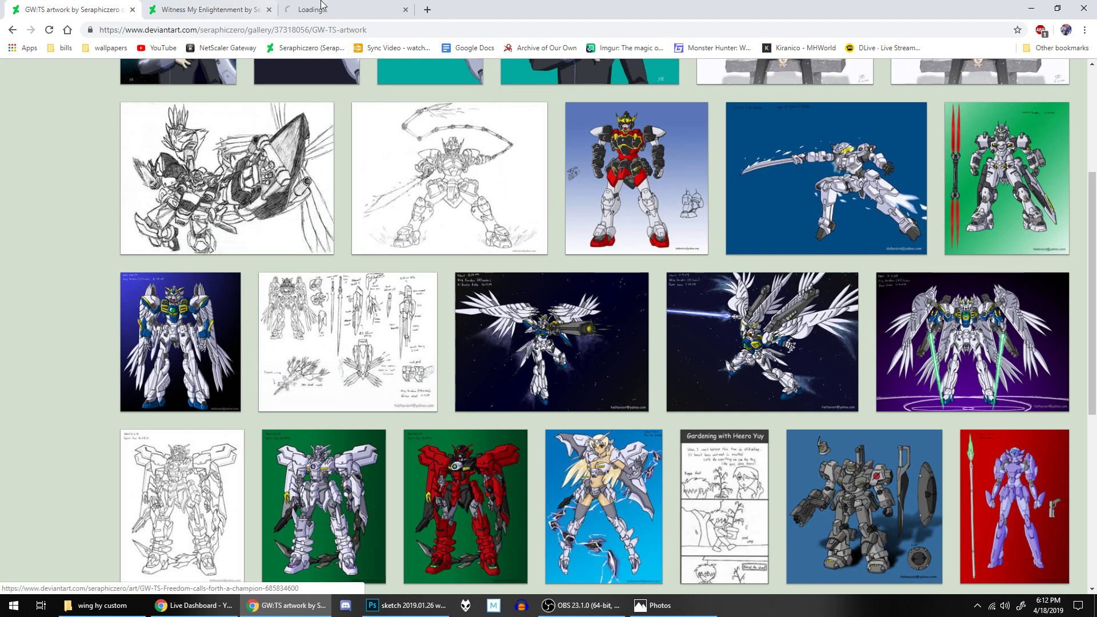
click(323, 8)
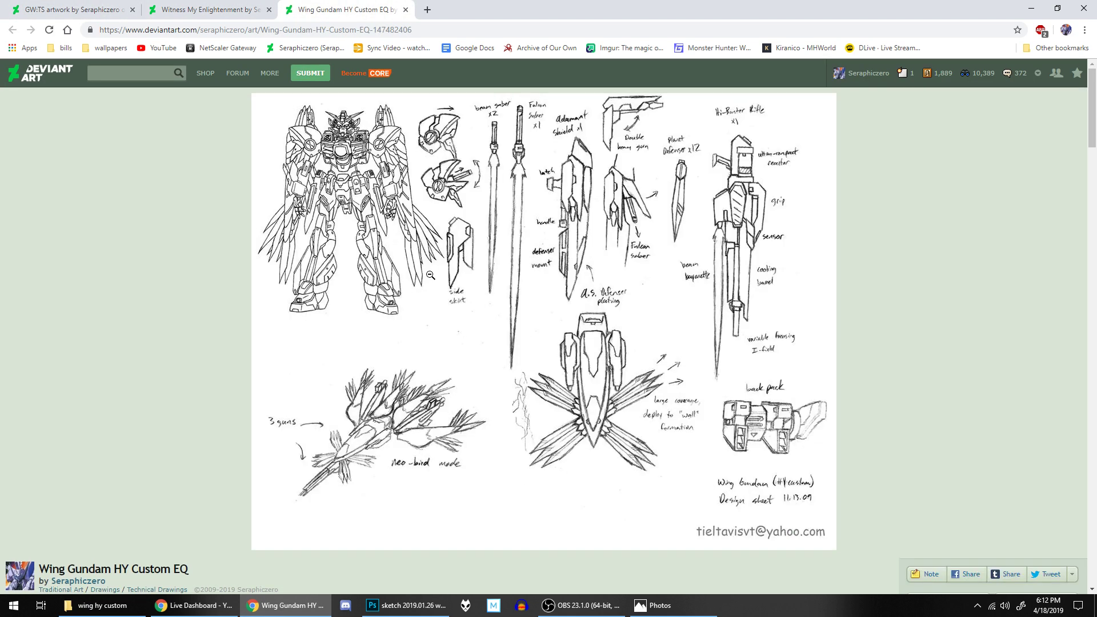
click(480, 236)
click(430, 238)
- Open the design sheet image by itself in a new tab and examine the enlarged mecha and side skirt drawings
right_click(442, 237)
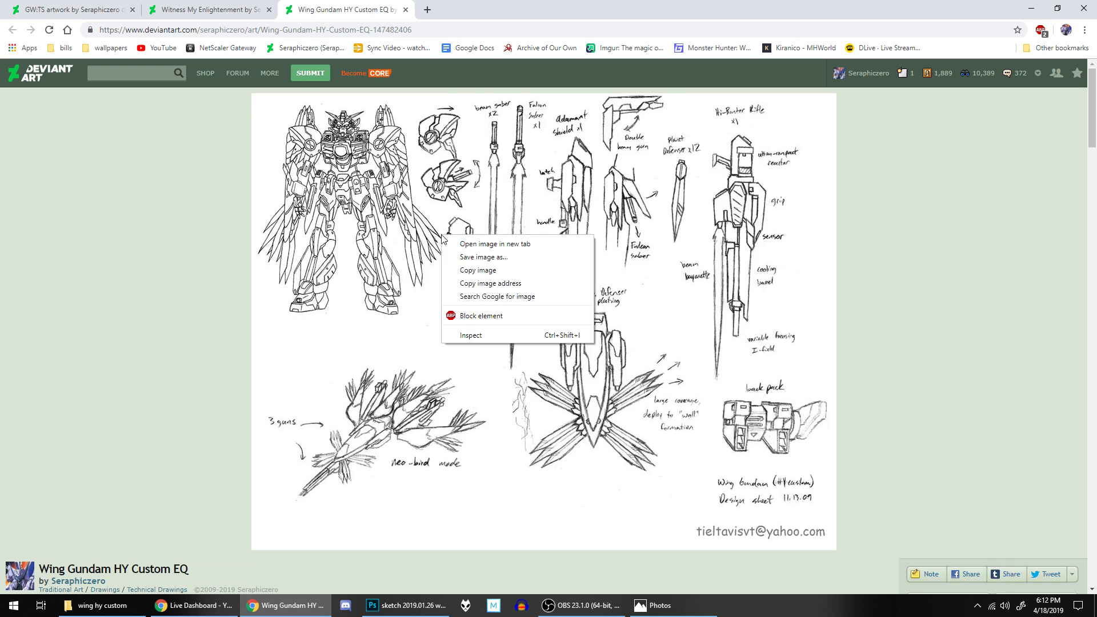
click(482, 244)
key(ctrl+Tab)
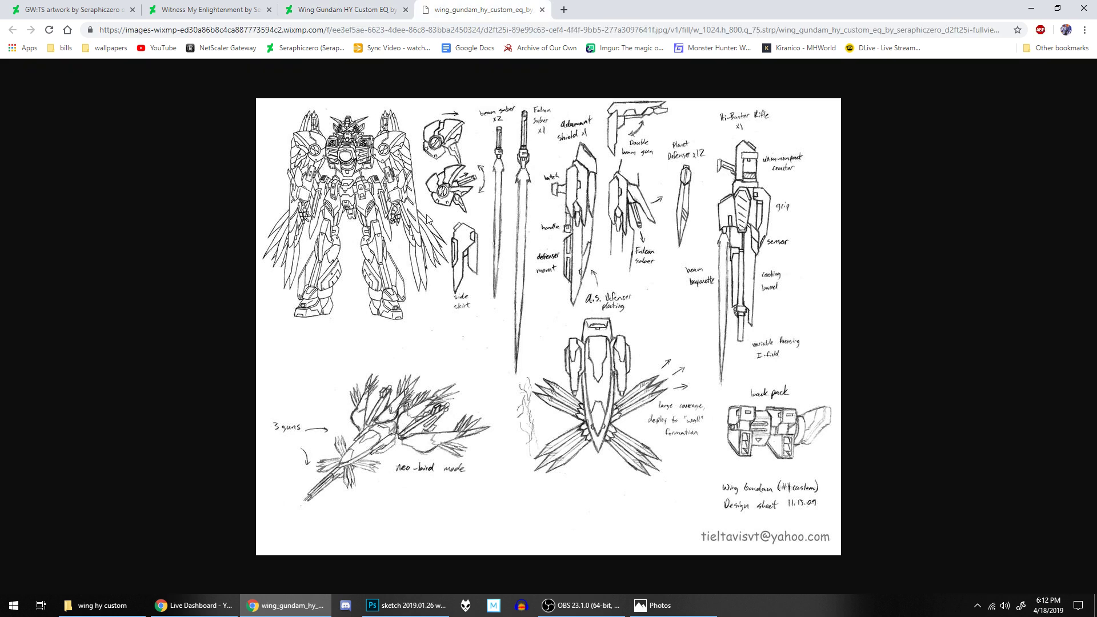
scroll(484, 254, up, 3)
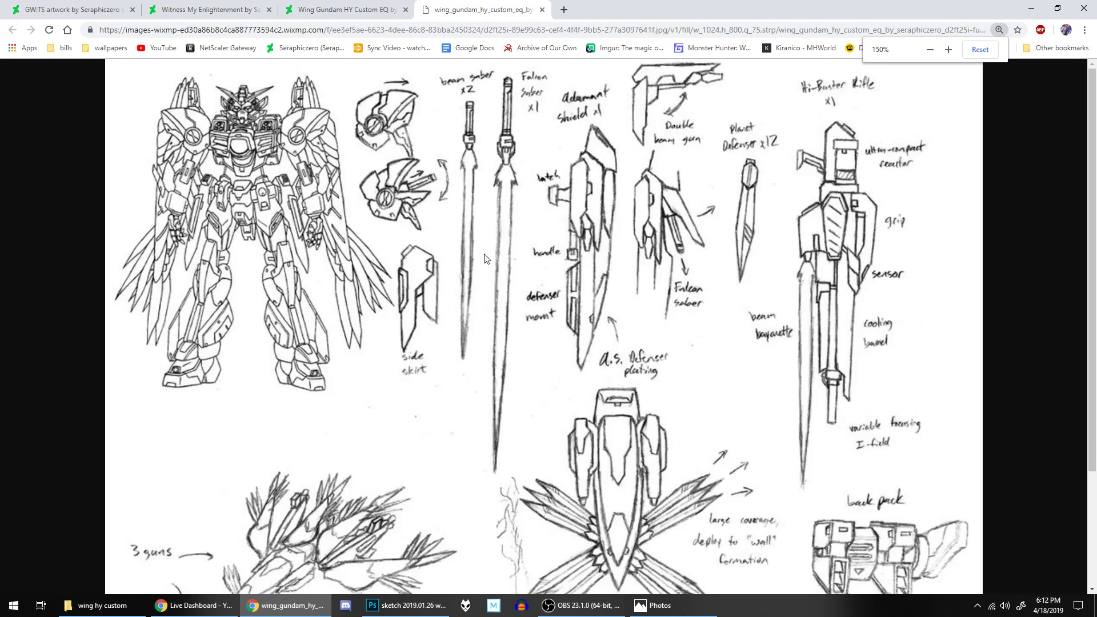
scroll(484, 259, down, 1)
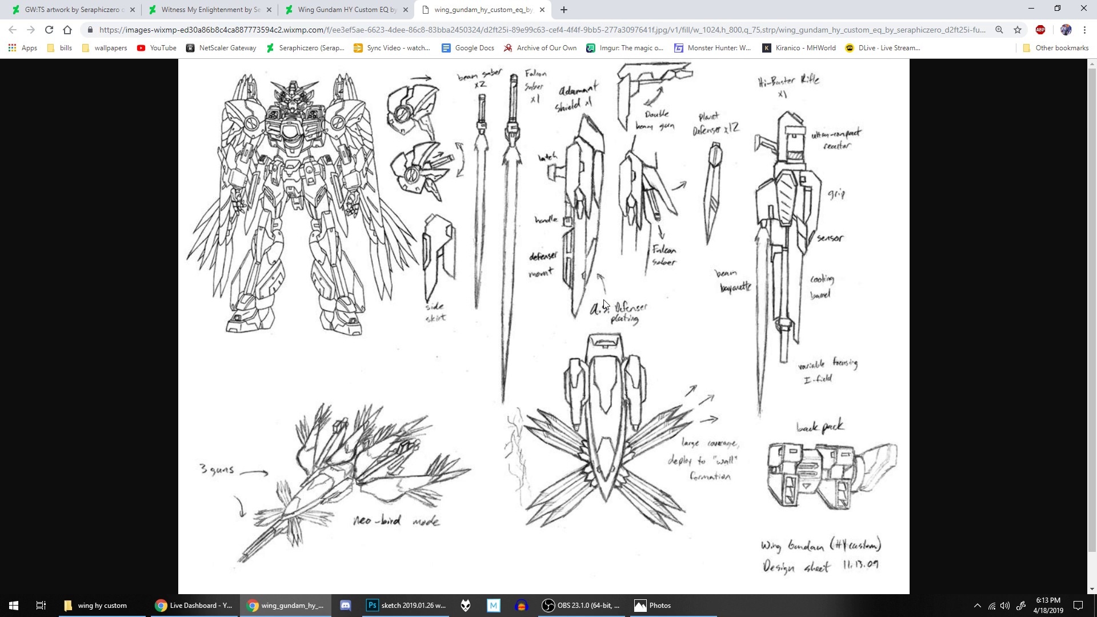
- Switch back to the Photoshop drawing and examine the hips, upper body and overall proportions of the figure
click(406, 605)
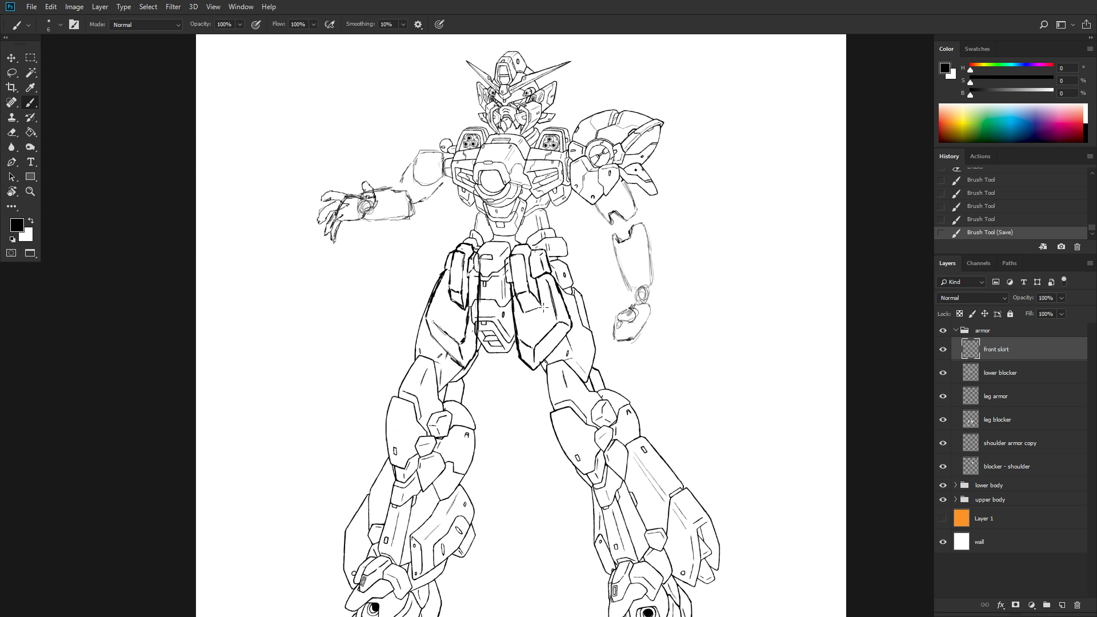
scroll(514, 311, up, 3)
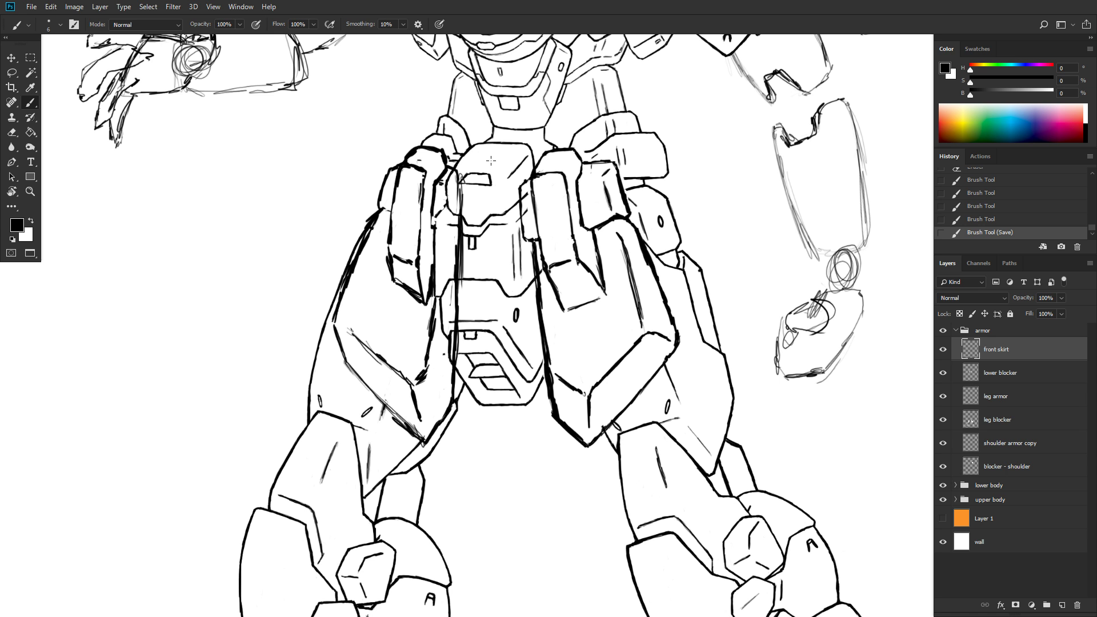
scroll(678, 240, down, 4)
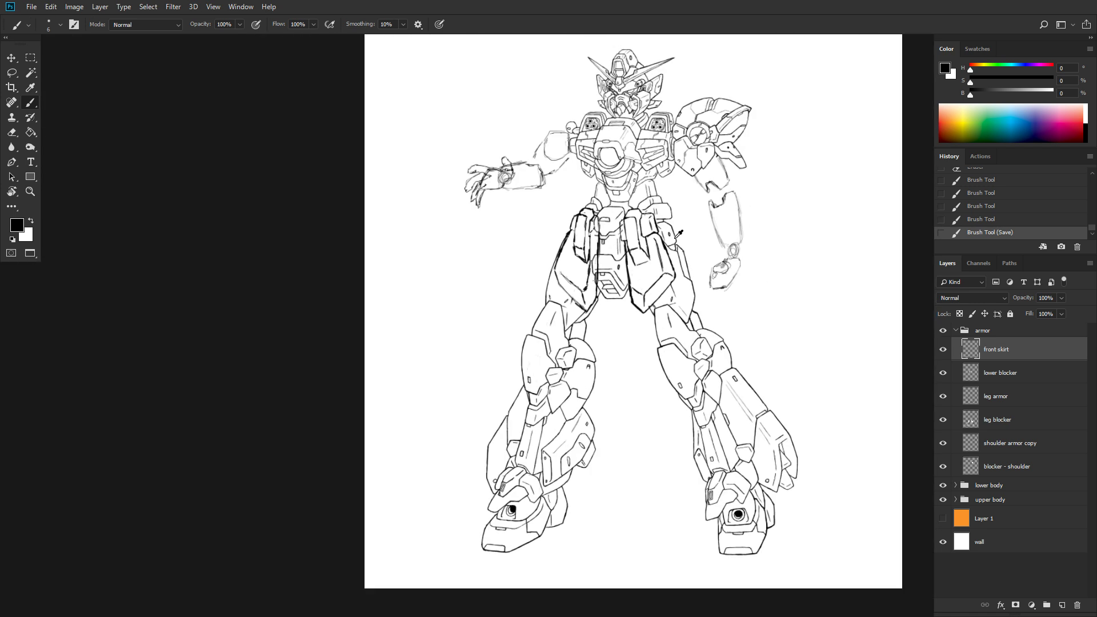
drag(686, 190, 594, 219)
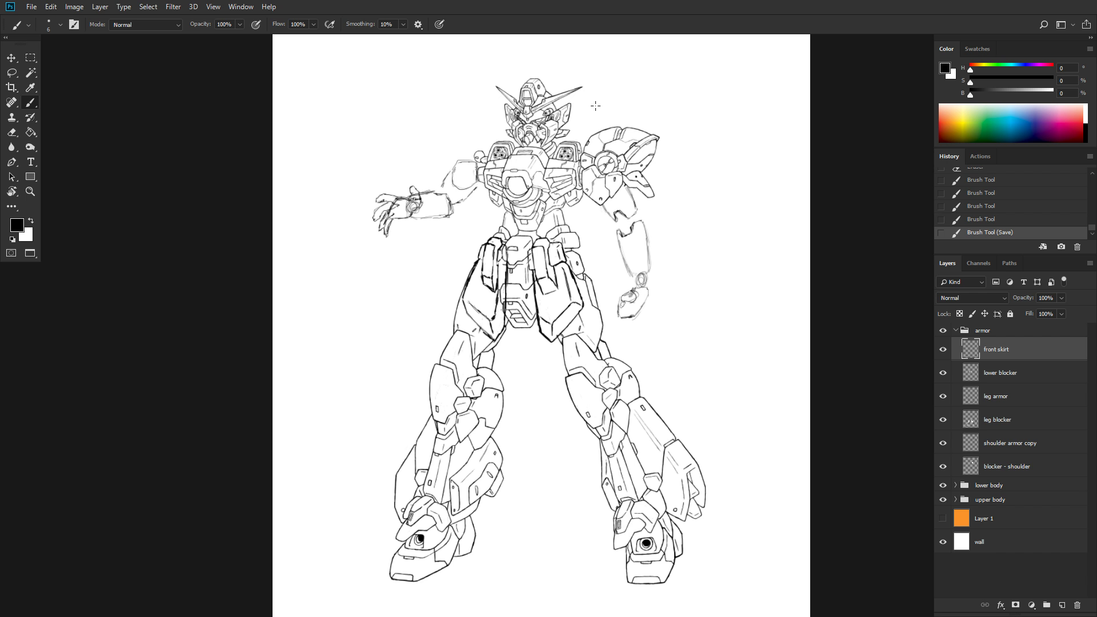
scroll(610, 202, up, 7)
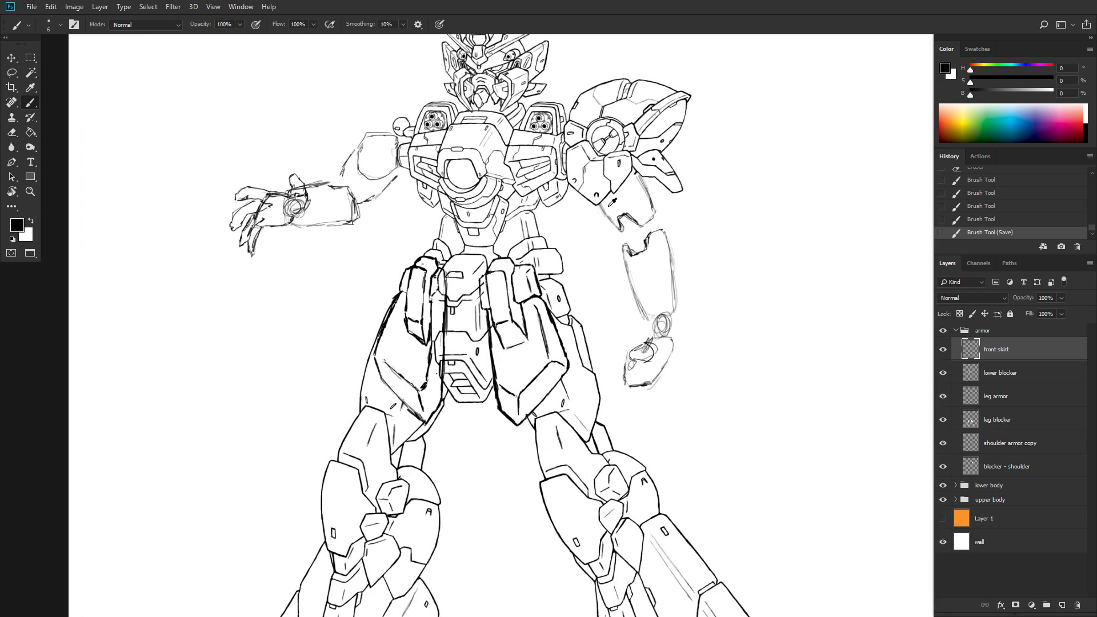
drag(572, 137, 573, 284)
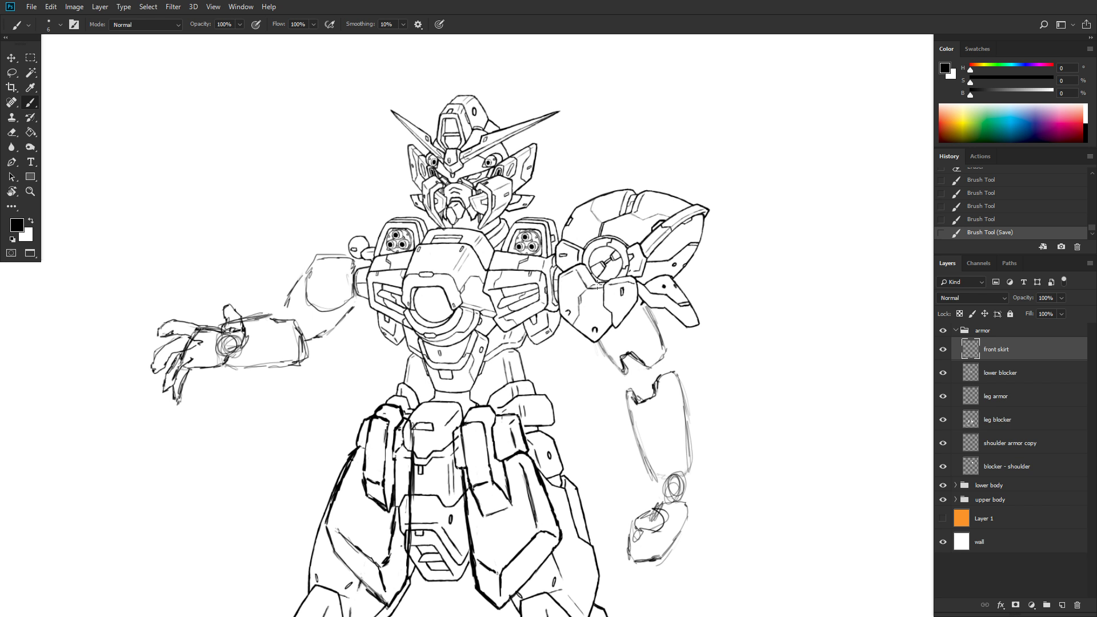
key(ctrl+minus)
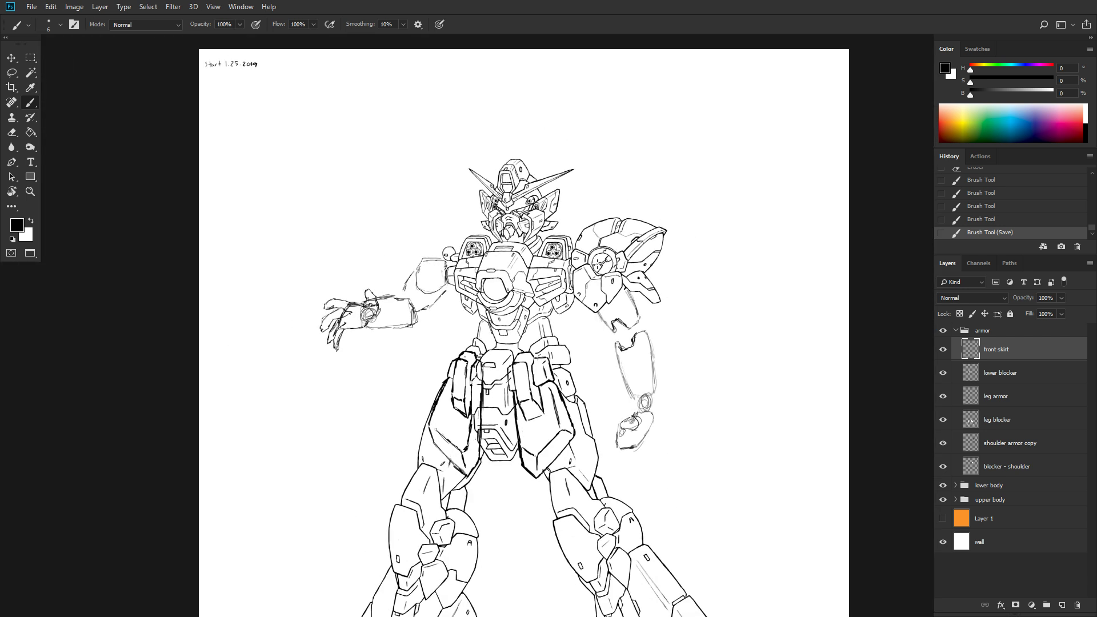
scroll(597, 264, down, 2)
scroll(596, 264, down, 1)
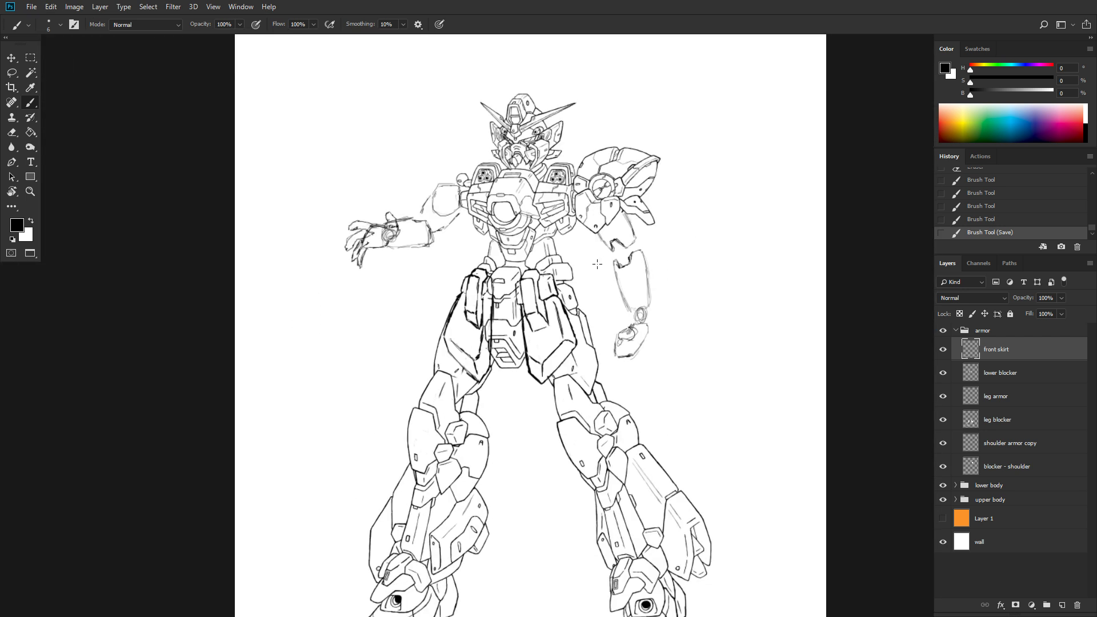
scroll(601, 273, down, 1)
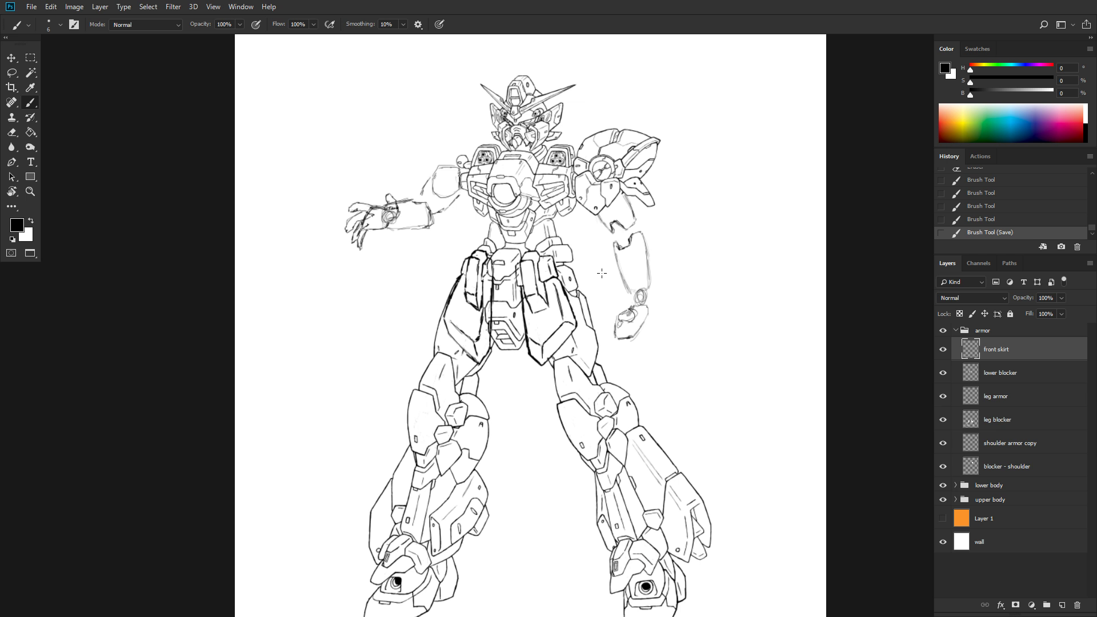
scroll(602, 273, down, 1)
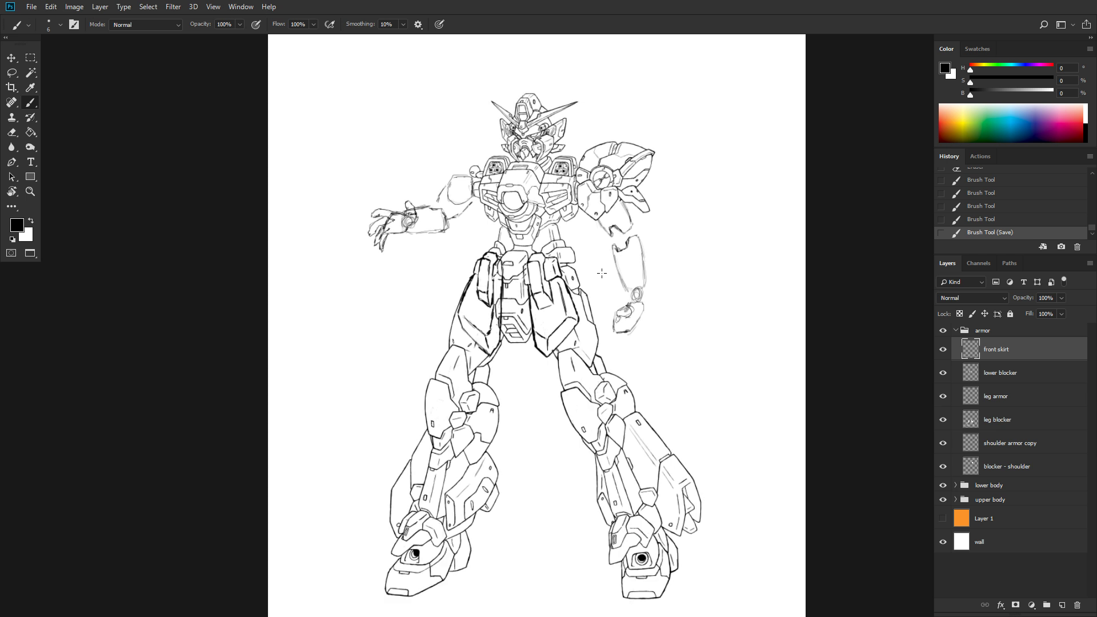
scroll(601, 273, down, 1)
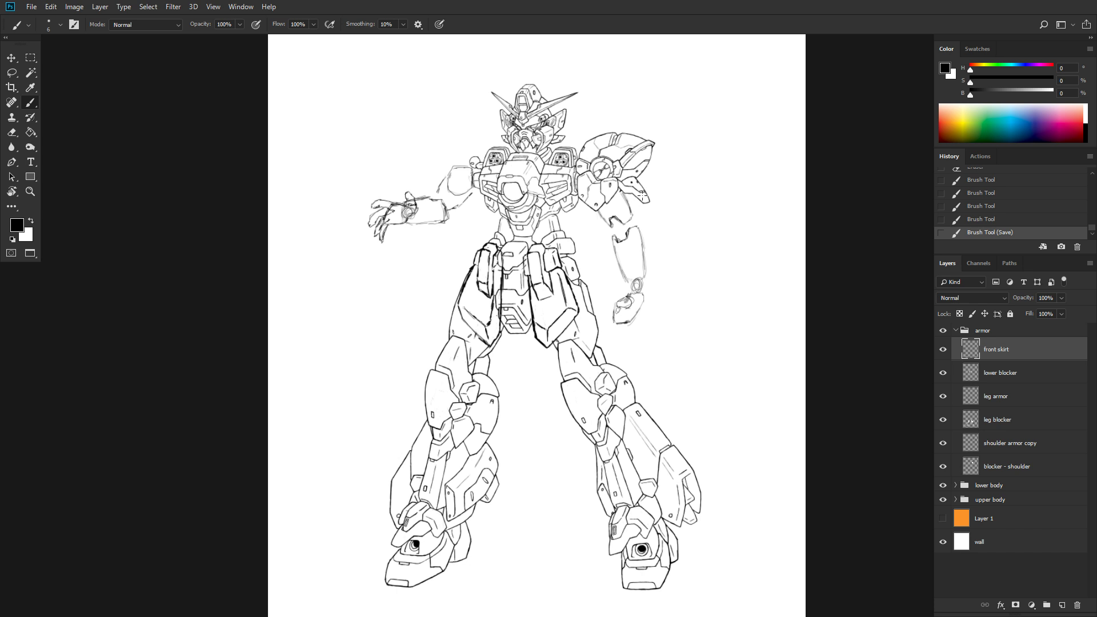
- Browse the scans in the photowork folder and open the scan0096 picture in Photos
key(super)
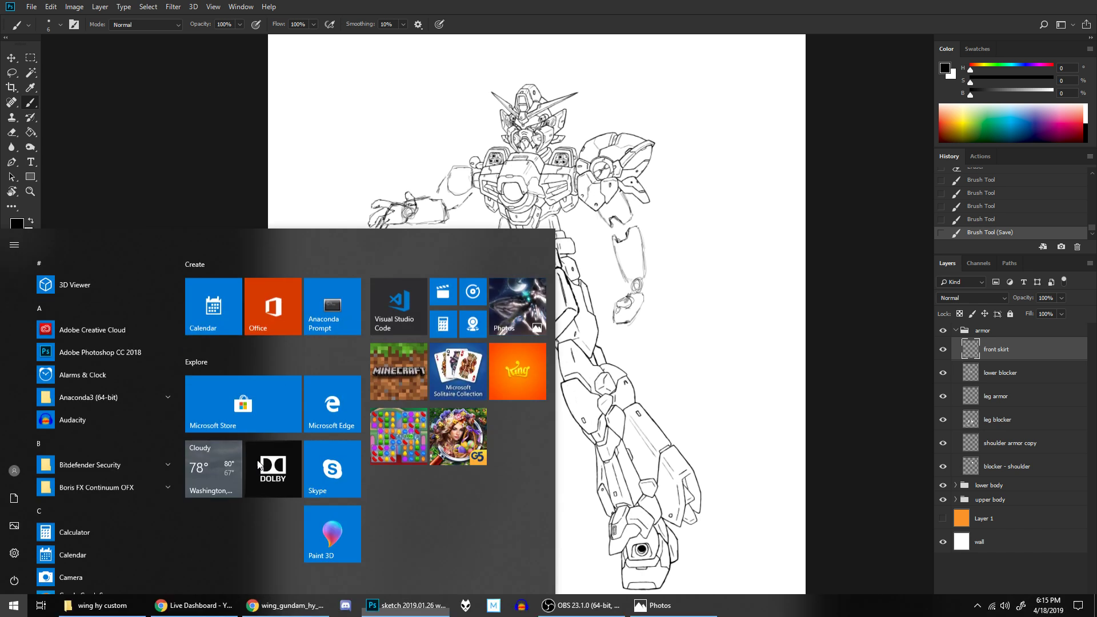
click(95, 605)
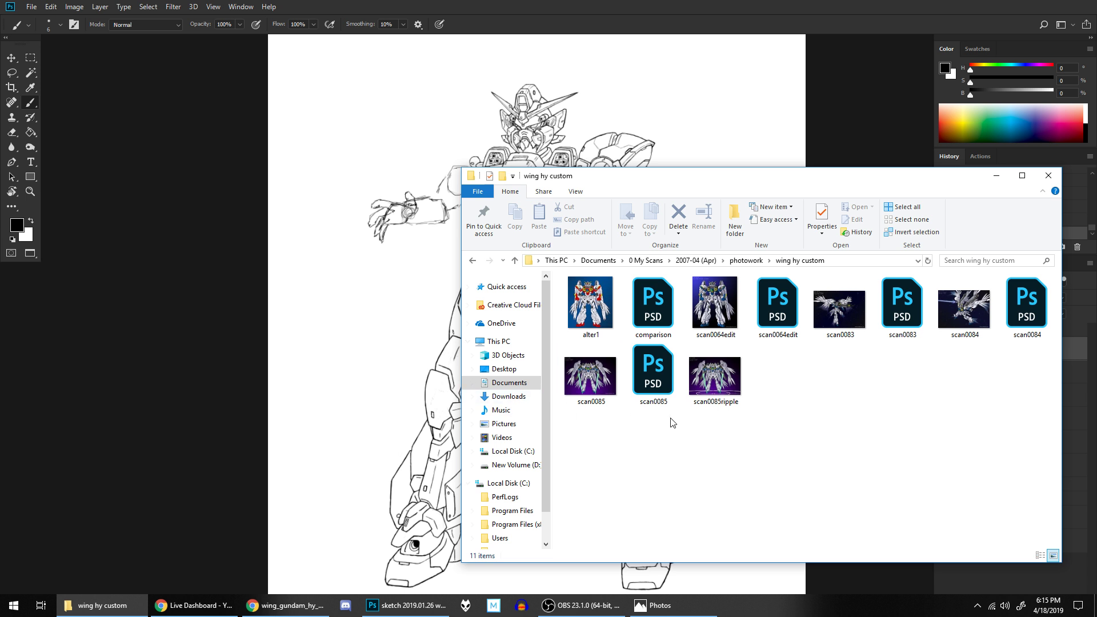
key(alt+Up)
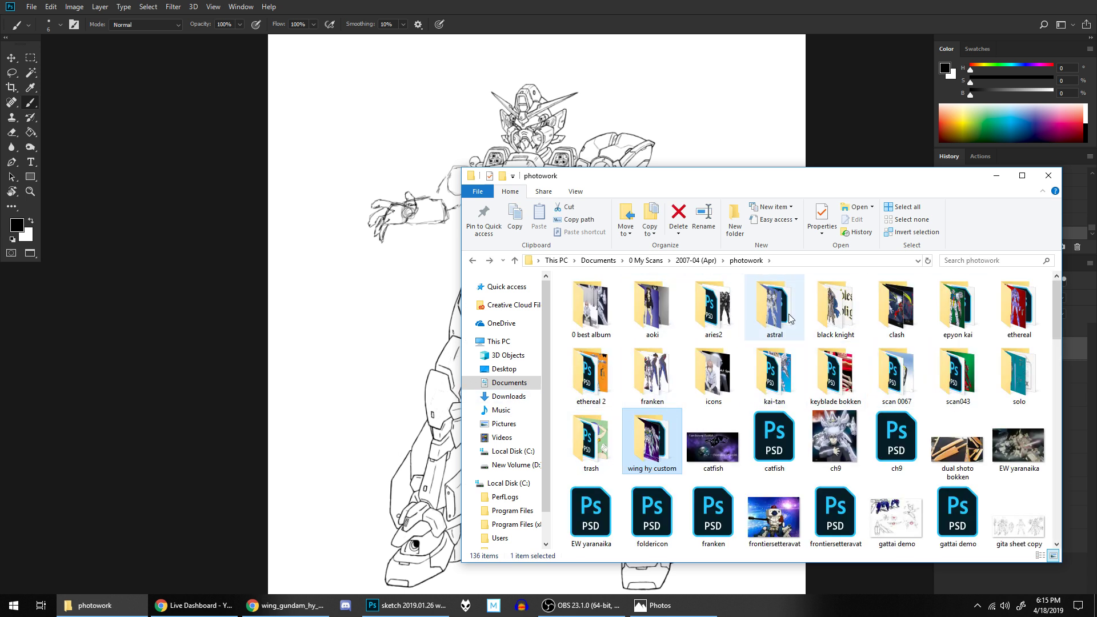
mouse_move(790, 318)
scroll(789, 318, down, 10)
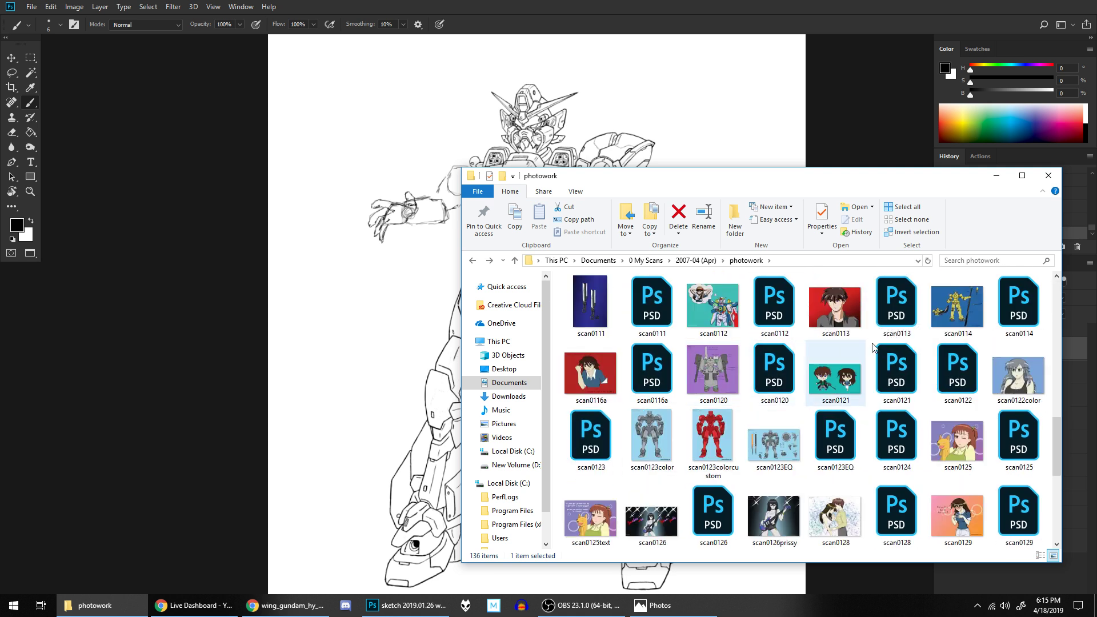
scroll(841, 347, up, 3)
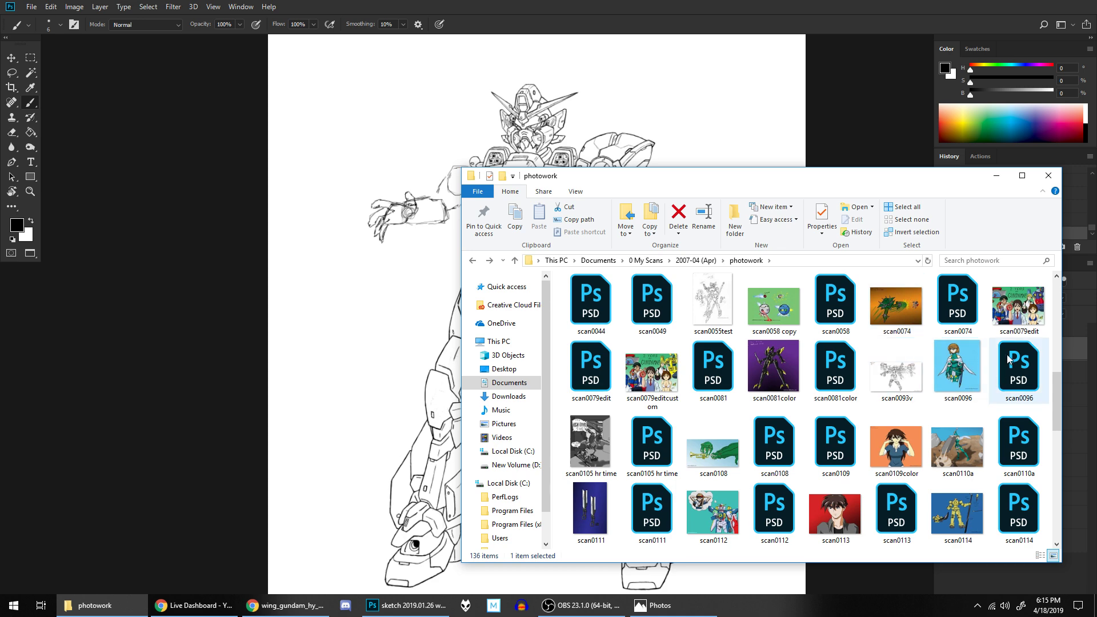
double_click(961, 358)
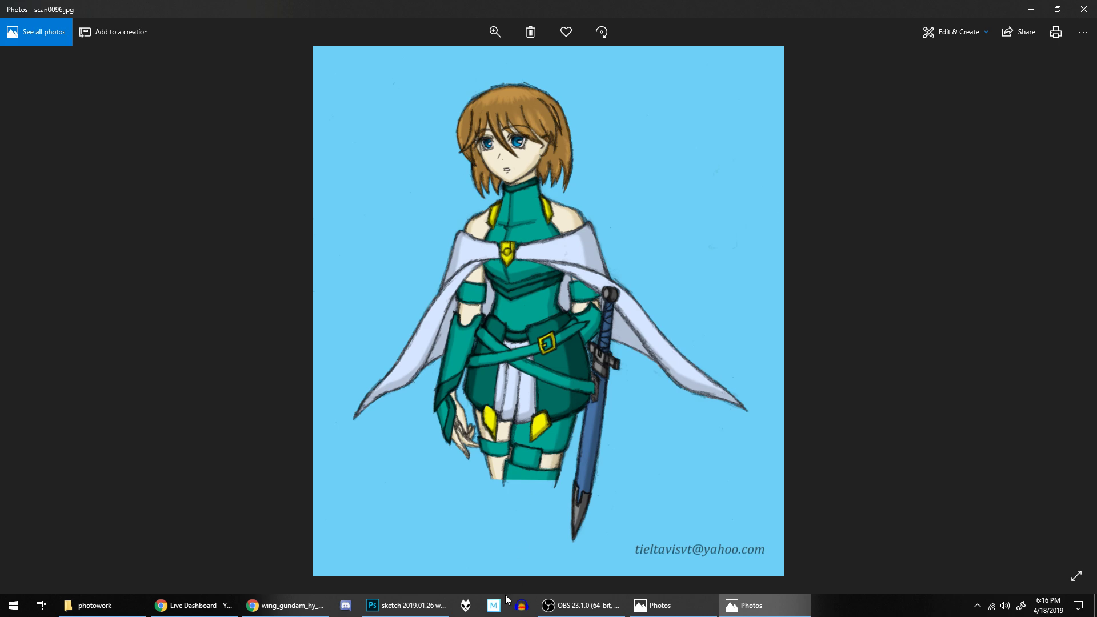
- Close the scan0096 picture and return to the mecha drawing in Photoshop
click(424, 608)
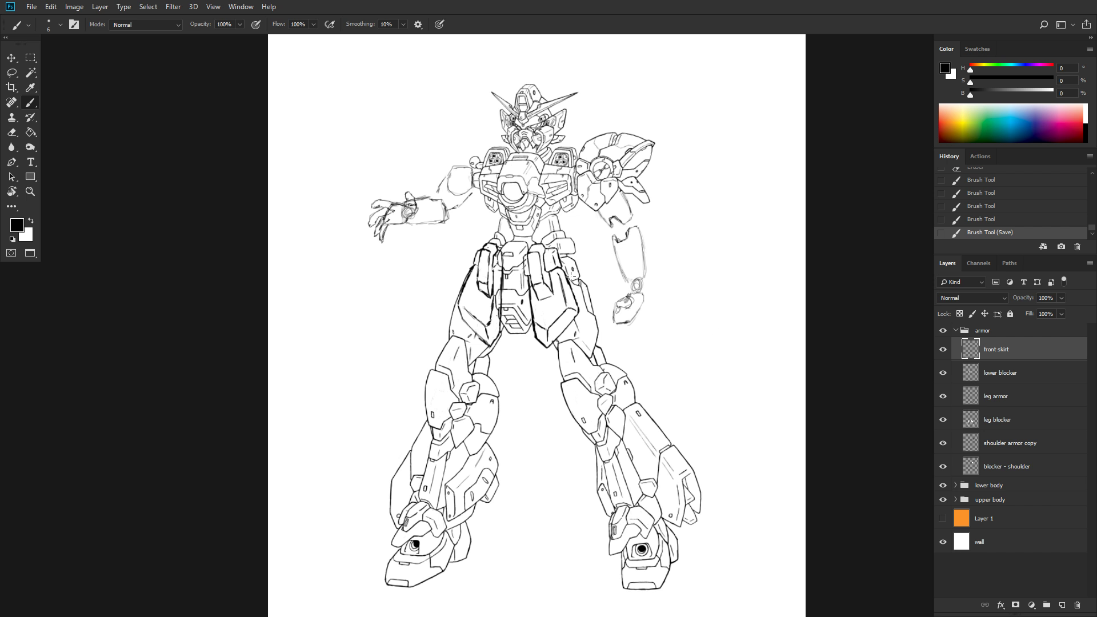
key(super)
click(747, 608)
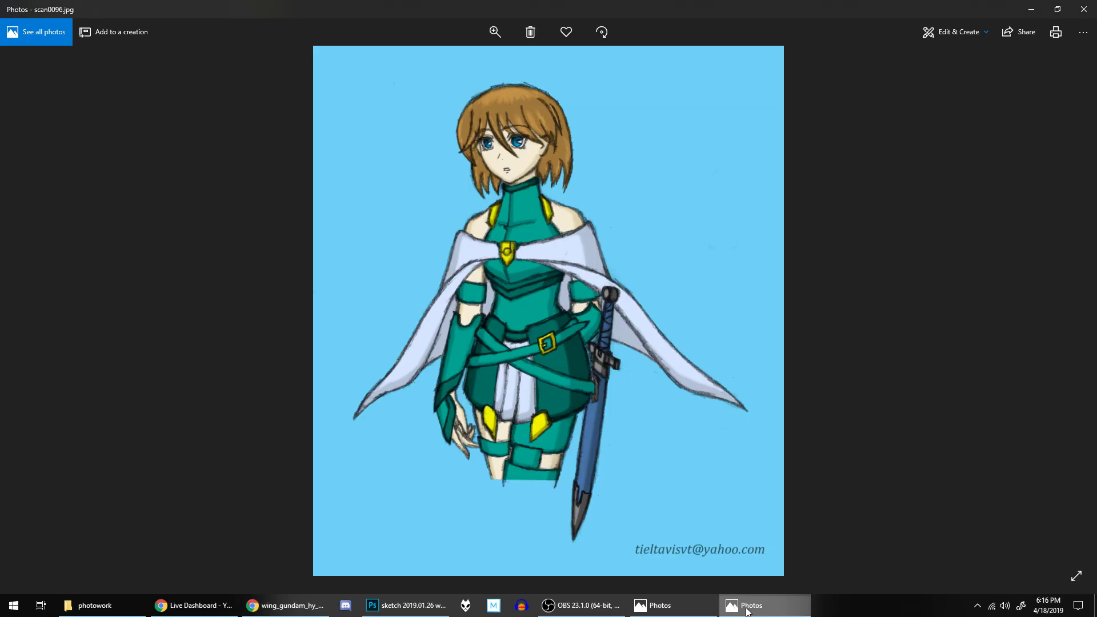
right_click(746, 610)
click(749, 587)
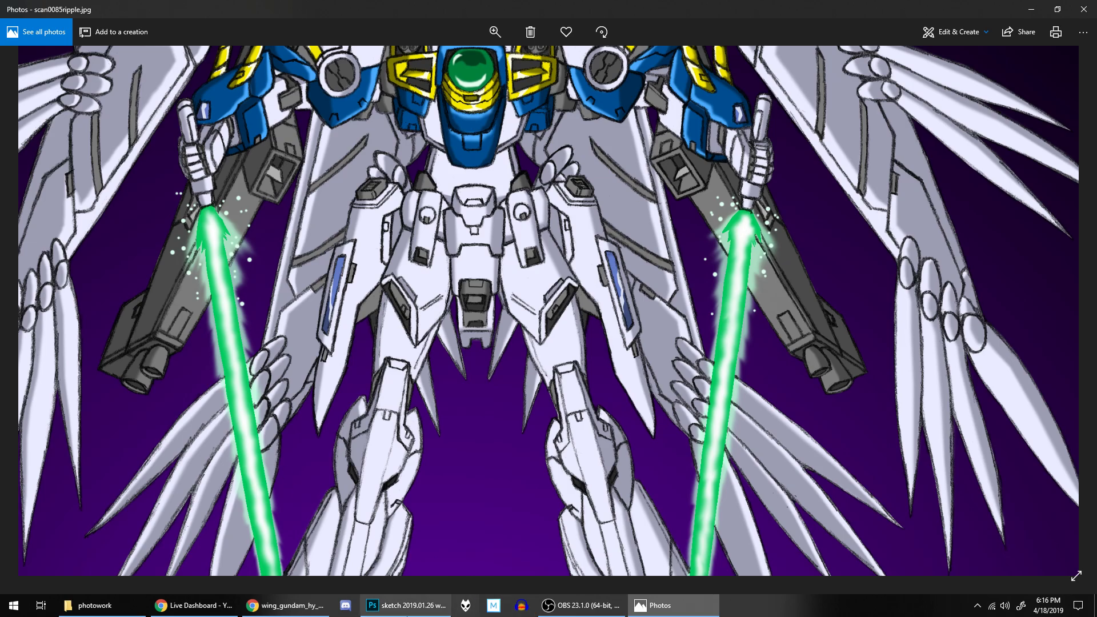
click(423, 605)
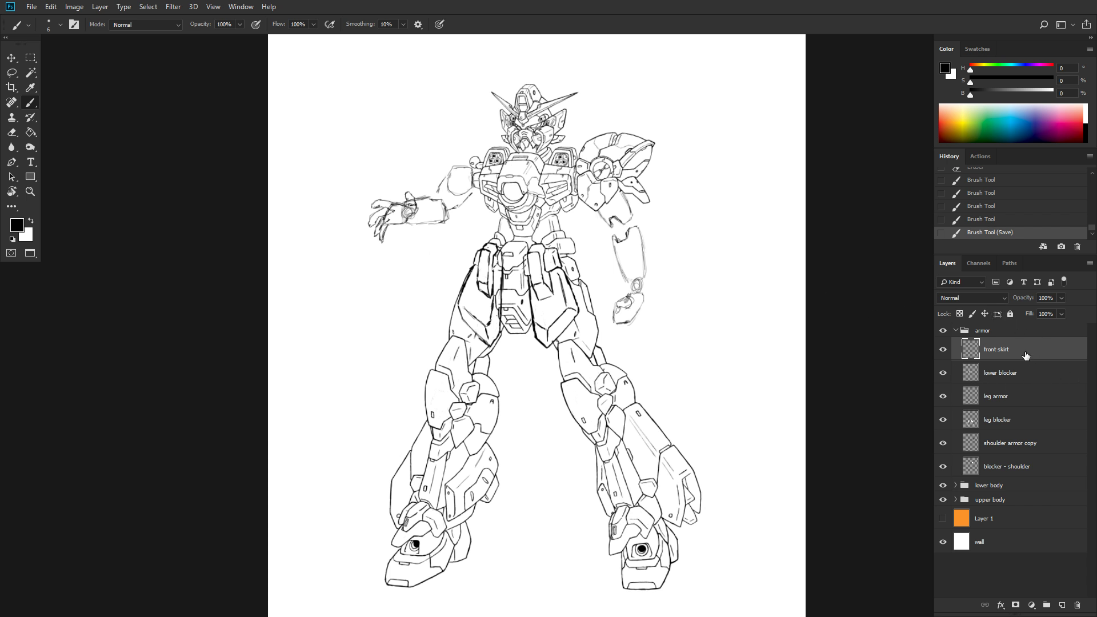
- Add a new layer above front skirt in the armor group and name it "side skirt lower"
click(1062, 604)
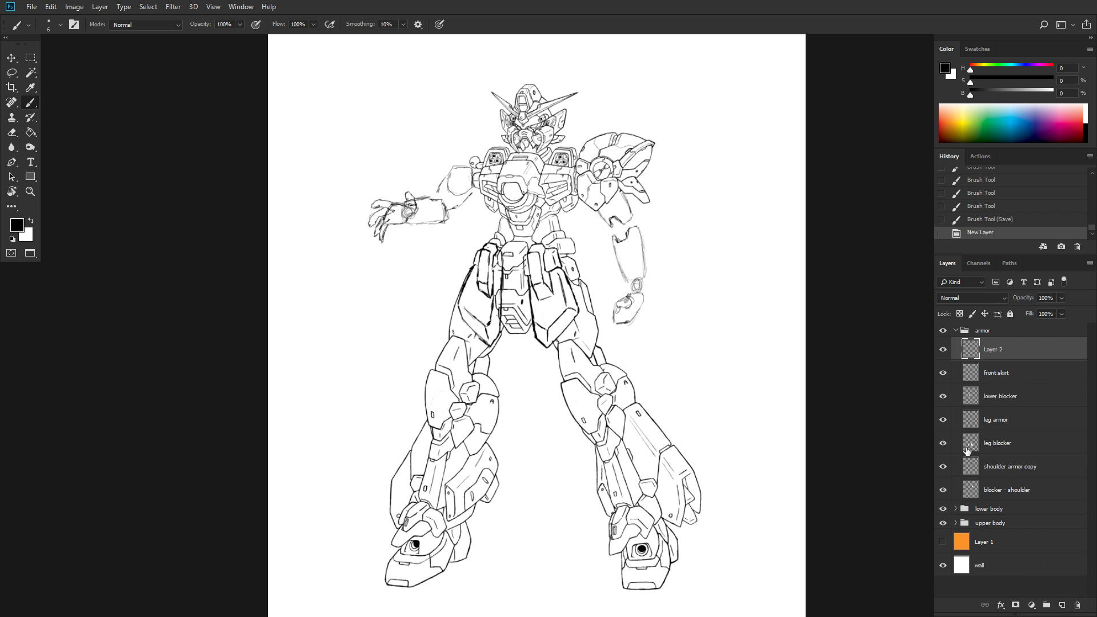
double_click(1000, 349)
text(side skirt lower)
key(Return)
- Brush a small square outline on the face of the right-hand hip block beside the waist
scroll(529, 331, up, 5)
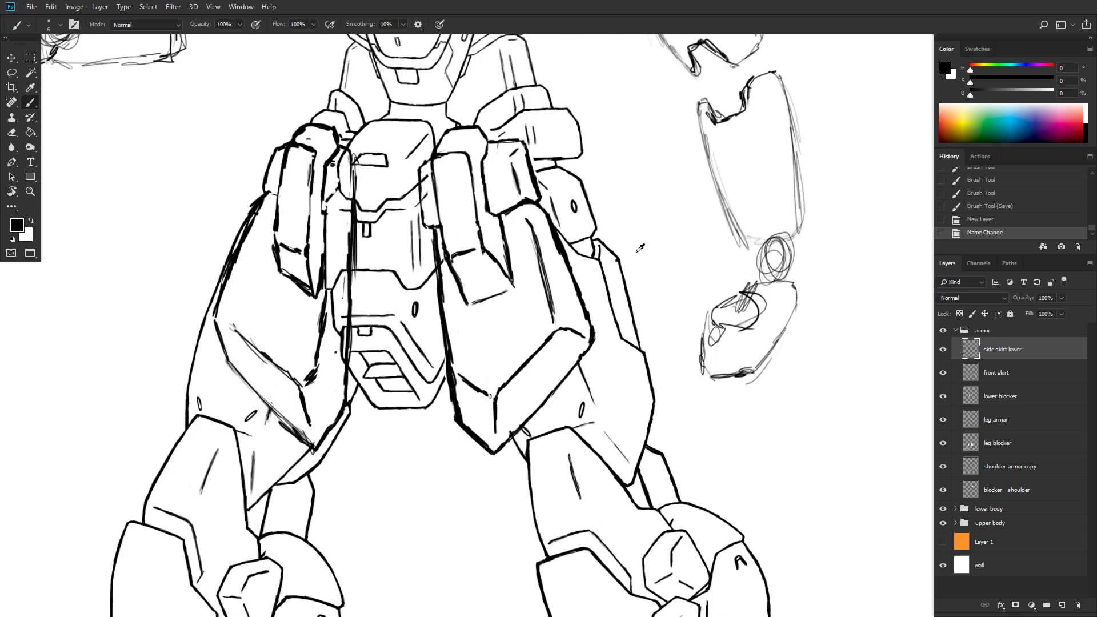
drag(674, 183, 624, 303)
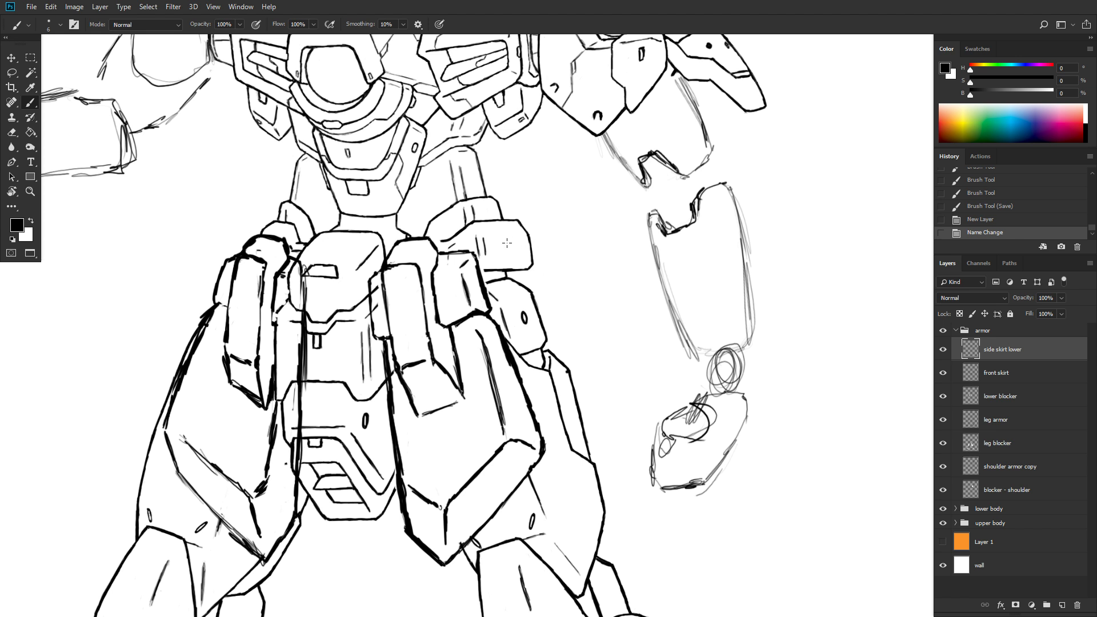
mouse_move(501, 244)
mouse_down()
mouse_move(501, 260)
mouse_move(517, 241)
mouse_move(522, 264)
mouse_move(501, 260)
mouse_move(523, 260)
mouse_move(505, 240)
mouse_move(500, 263)
mouse_move(511, 239)
mouse_move(515, 263)
mouse_move(501, 262)
mouse_up()
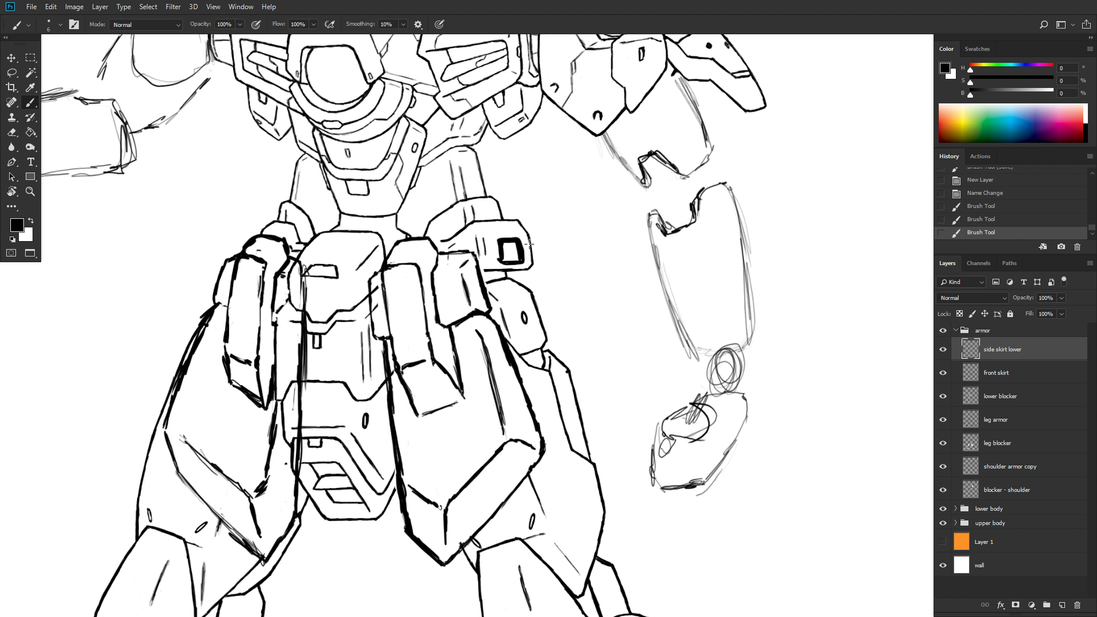
- Brush the outline of a large angular side skirt plate around the right-hand hip block, running from the waist toward the upper thigh
drag(503, 241, 501, 261)
drag(484, 238, 484, 250)
drag(509, 345, 505, 336)
mouse_move(481, 226)
mouse_down()
mouse_move(486, 215)
mouse_move(534, 213)
mouse_move(578, 319)
mouse_up()
drag(562, 270, 573, 310)
drag(558, 248, 580, 323)
drag(559, 257, 581, 327)
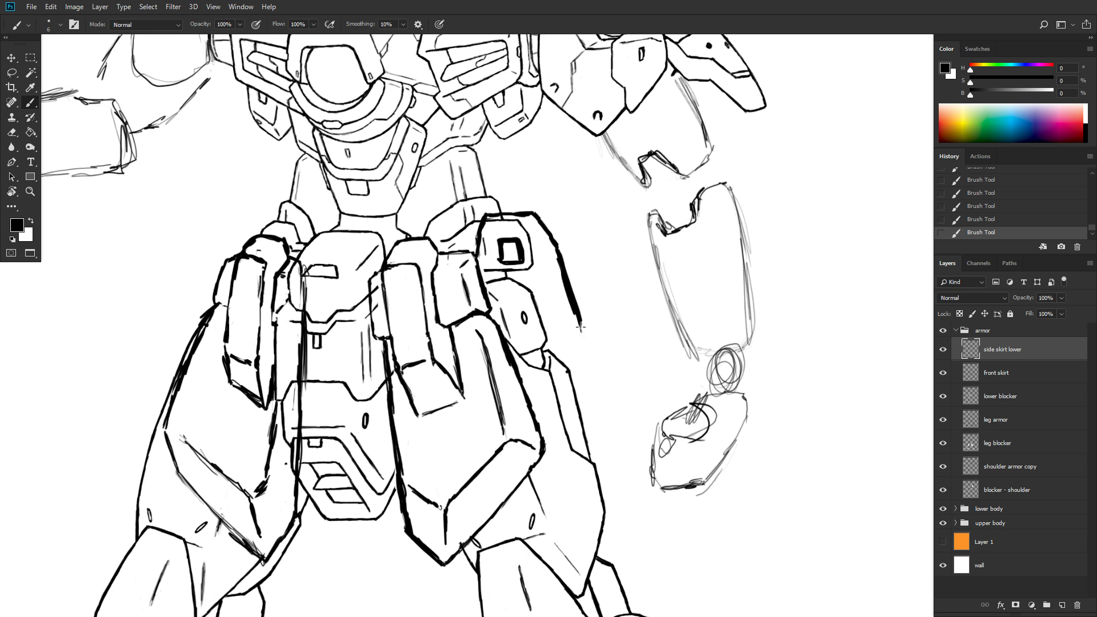
mouse_move(580, 326)
mouse_down()
mouse_move(576, 376)
mouse_move(533, 385)
mouse_move(572, 379)
mouse_move(580, 312)
mouse_up()
- Move the side skirt lower layer beneath the front skirt layer in the armor group
drag(1026, 357, 1028, 384)
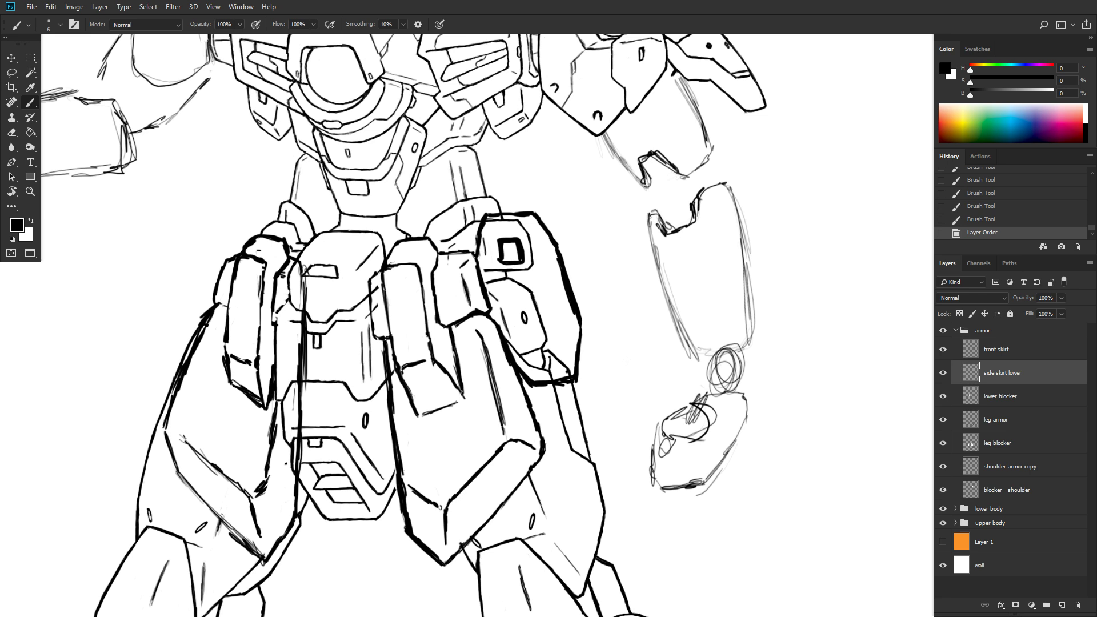
scroll(628, 359, down, 4)
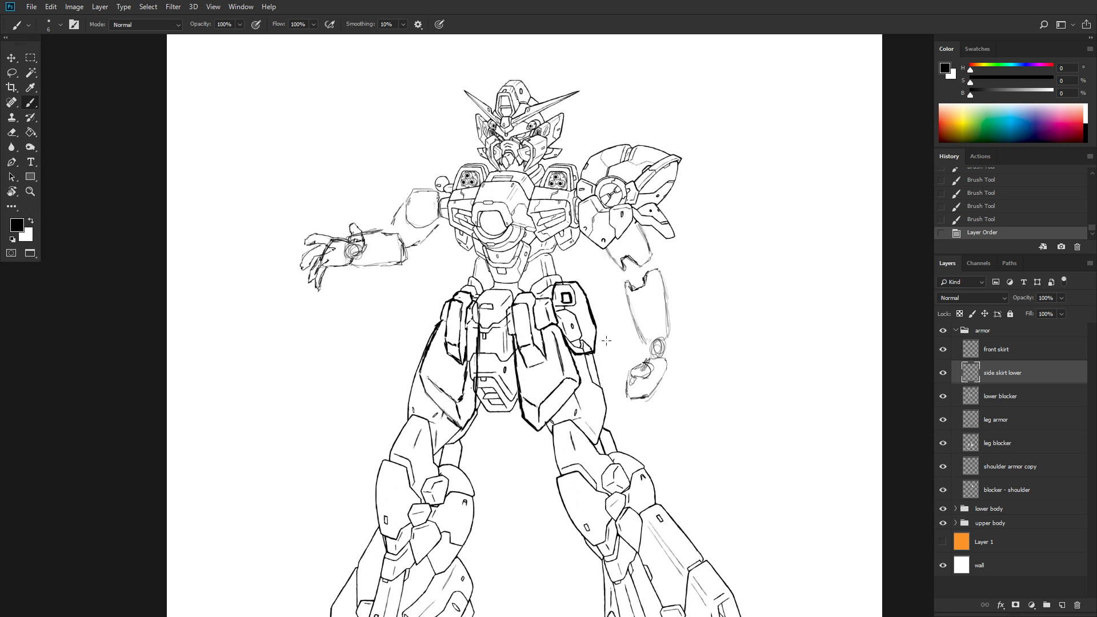
scroll(601, 337, up, 4)
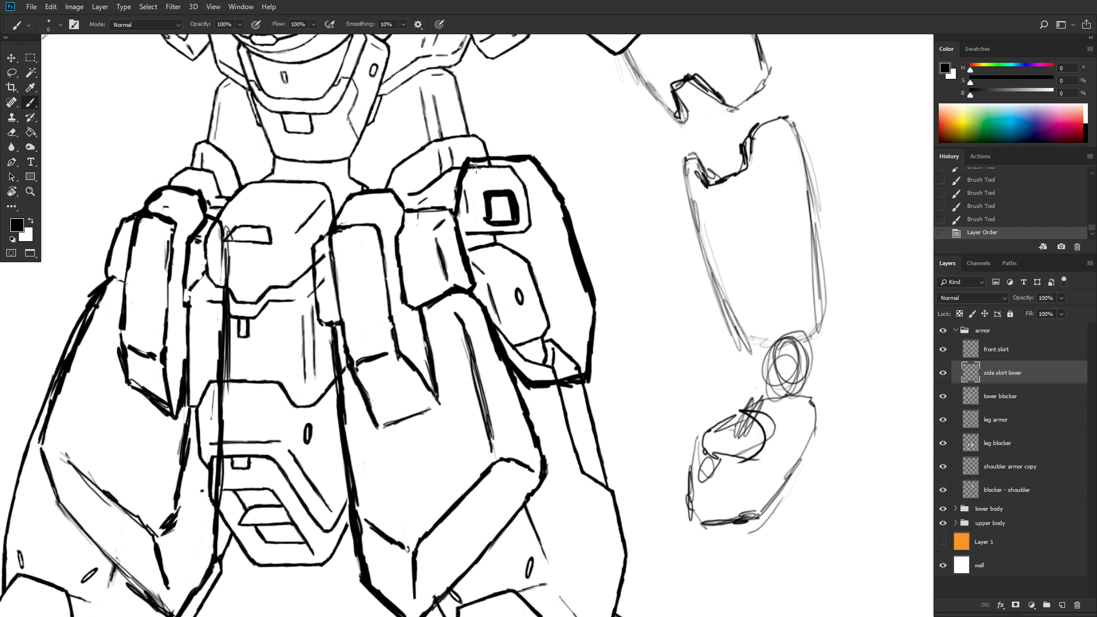
- Brush a broken ridge line down the face of the side skirt plate, from its upper inner corner to its lower edge
drag(474, 170, 497, 209)
drag(476, 169, 497, 208)
mouse_move(477, 172)
mouse_down()
mouse_move(505, 167)
mouse_move(497, 209)
mouse_up()
drag(476, 171, 492, 203)
drag(531, 330, 529, 365)
mouse_move(505, 228)
mouse_down()
mouse_move(527, 302)
mouse_move(502, 211)
mouse_up()
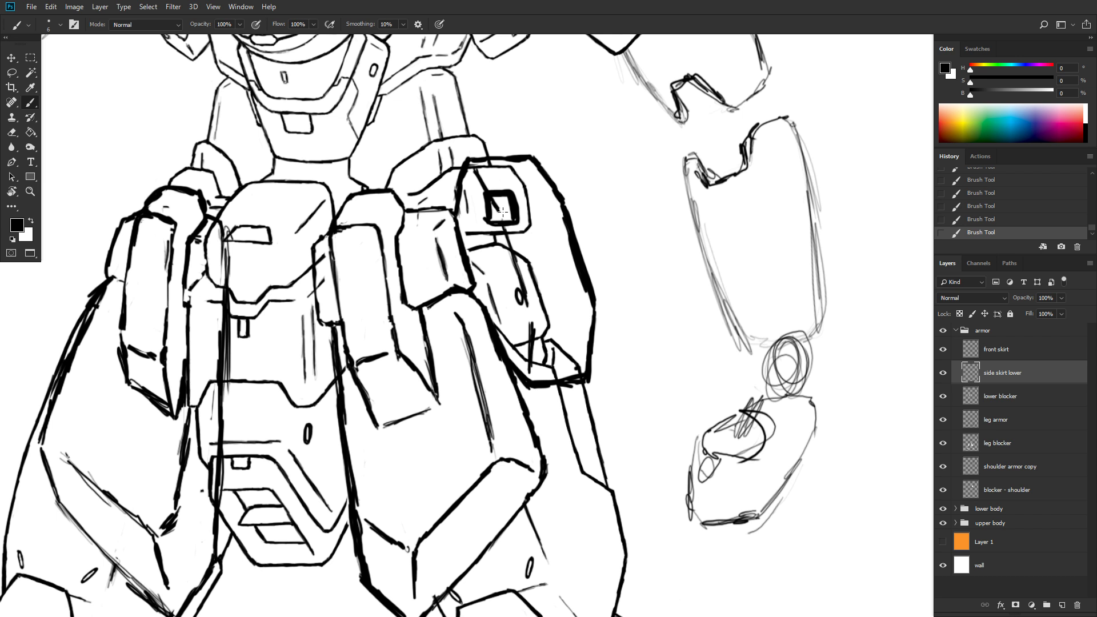
- Reshape the side skirt plate's outer edge into a wider angular curve, erasing the old thick line and redrawing it cleanly
drag(539, 161, 573, 207)
mouse_move(593, 354)
mouse_down()
mouse_move(600, 324)
mouse_move(587, 372)
mouse_move(600, 311)
mouse_up()
mouse_move(569, 201)
mouse_down()
mouse_move(584, 249)
mouse_move(568, 202)
mouse_move(601, 333)
mouse_up()
key(grave)
mouse_move(562, 209)
mouse_down()
mouse_move(589, 297)
mouse_move(588, 365)
mouse_up()
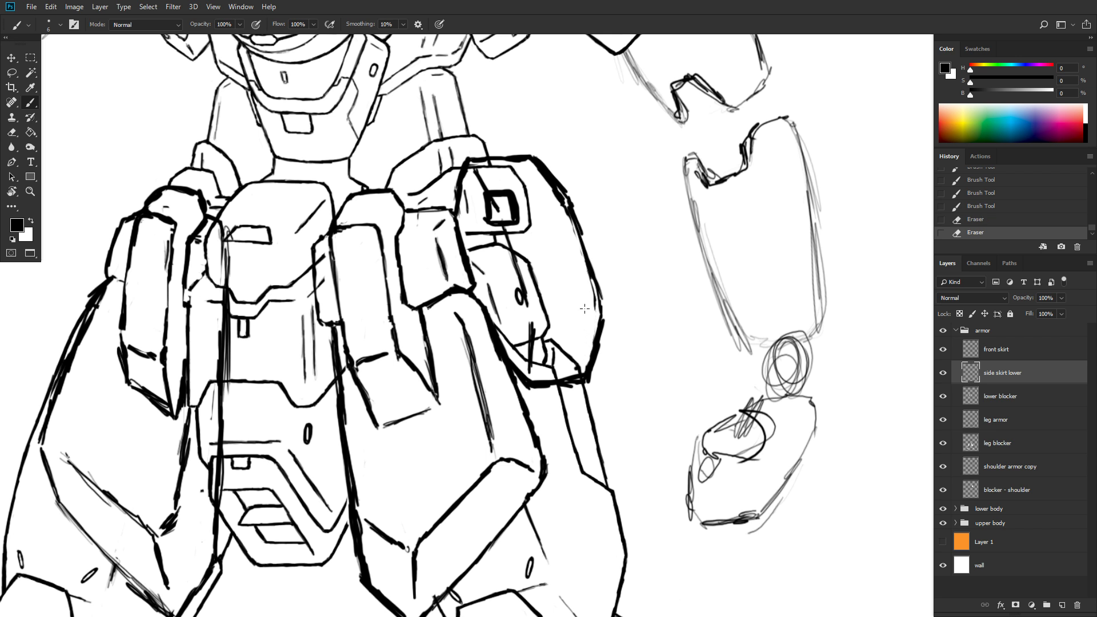
mouse_move(553, 190)
mouse_down()
mouse_move(536, 170)
mouse_move(560, 198)
mouse_move(595, 312)
mouse_up()
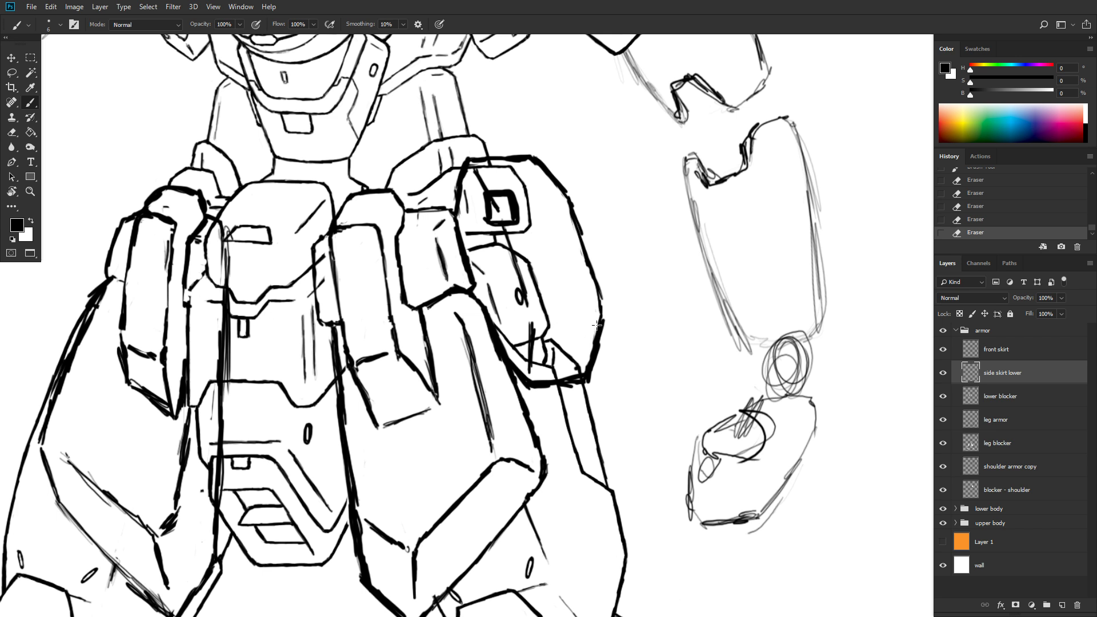
drag(573, 212, 596, 316)
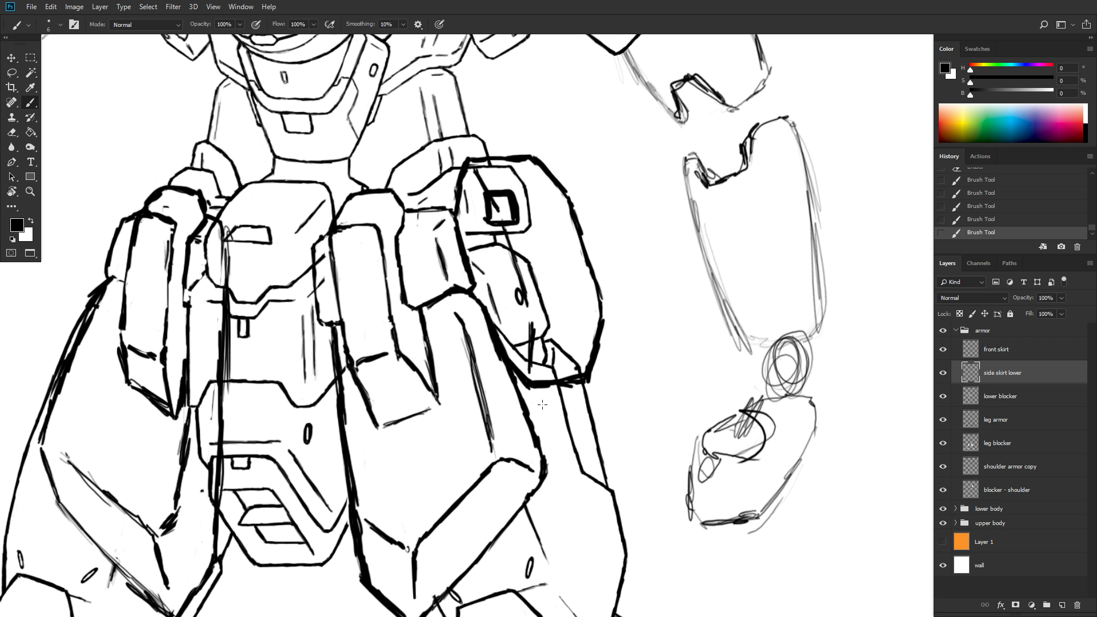
- Paint white on the lower blocker layer to mask the hip block lines that show through the side skirt plate
click(1025, 395)
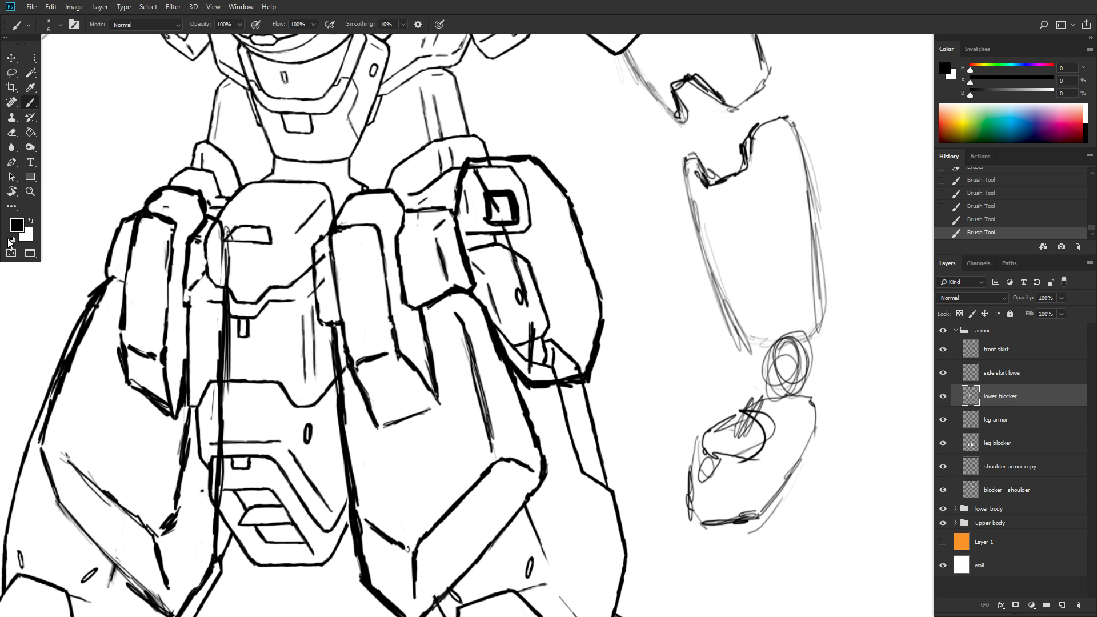
click(31, 220)
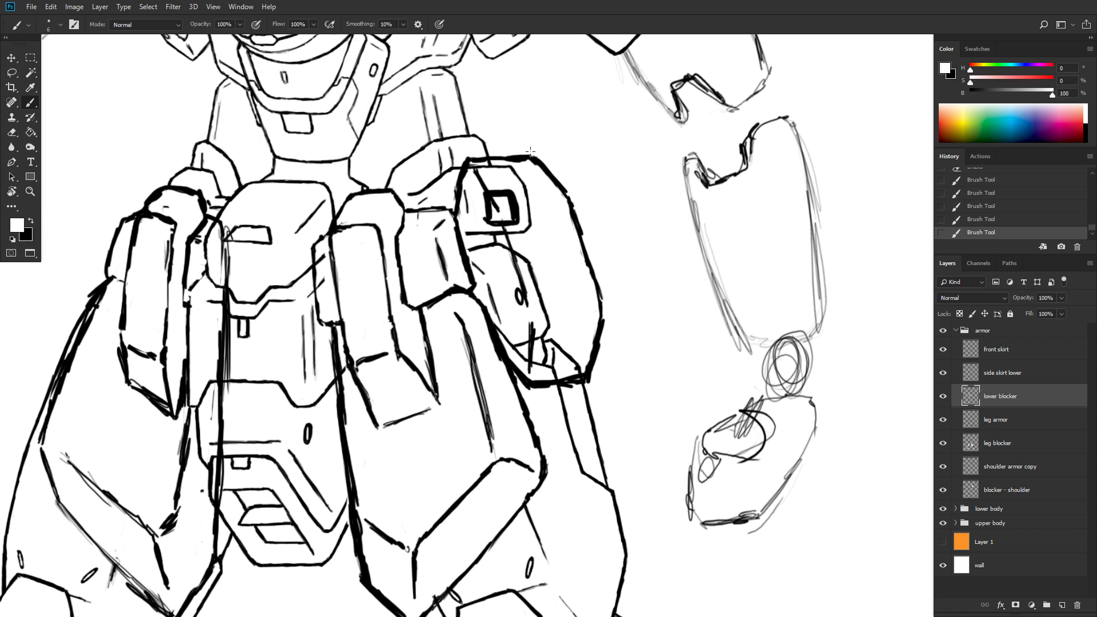
mouse_move(480, 169)
mouse_down()
mouse_move(493, 166)
mouse_move(470, 167)
mouse_move(512, 167)
mouse_move(519, 187)
mouse_move(514, 170)
mouse_move(526, 234)
mouse_move(509, 225)
mouse_up()
mouse_move(482, 167)
mouse_down()
mouse_move(465, 197)
mouse_move(469, 220)
mouse_up()
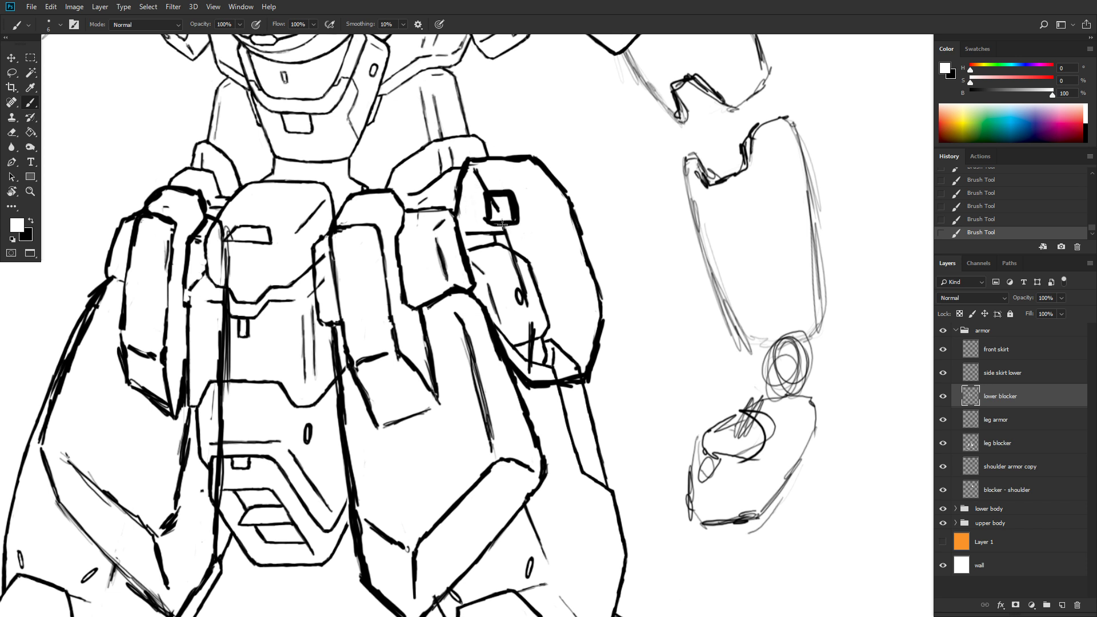
mouse_move(468, 233)
mouse_down()
mouse_move(496, 217)
mouse_move(493, 245)
mouse_up()
mouse_move(497, 233)
mouse_down()
mouse_move(519, 246)
mouse_move(506, 233)
mouse_move(495, 251)
mouse_move(488, 229)
mouse_move(478, 262)
mouse_move(474, 241)
mouse_move(467, 249)
mouse_move(489, 280)
mouse_move(501, 208)
mouse_move(541, 336)
mouse_up()
mouse_move(518, 287)
mouse_down()
mouse_move(525, 303)
mouse_move(495, 313)
mouse_move(503, 336)
mouse_move(524, 367)
mouse_move(525, 343)
mouse_move(545, 342)
mouse_move(551, 361)
mouse_move(566, 355)
mouse_move(577, 367)
mouse_move(556, 377)
mouse_move(565, 373)
mouse_up()
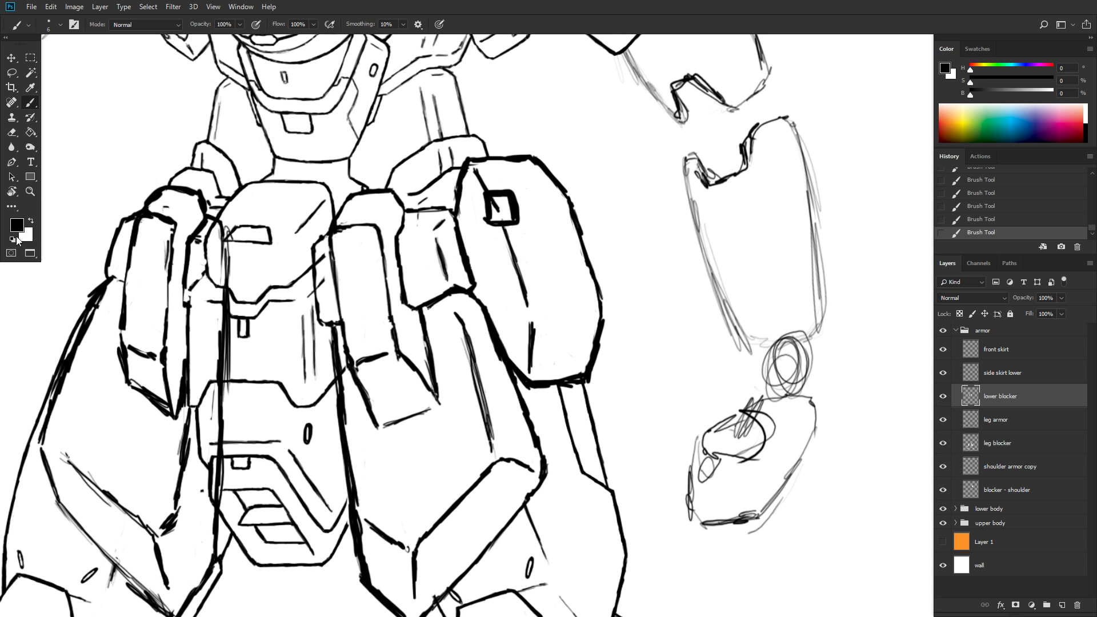
- Restore black as the foreground color and erase the small square from the plate on the side skirt lower layer
click(31, 221)
click(1016, 356)
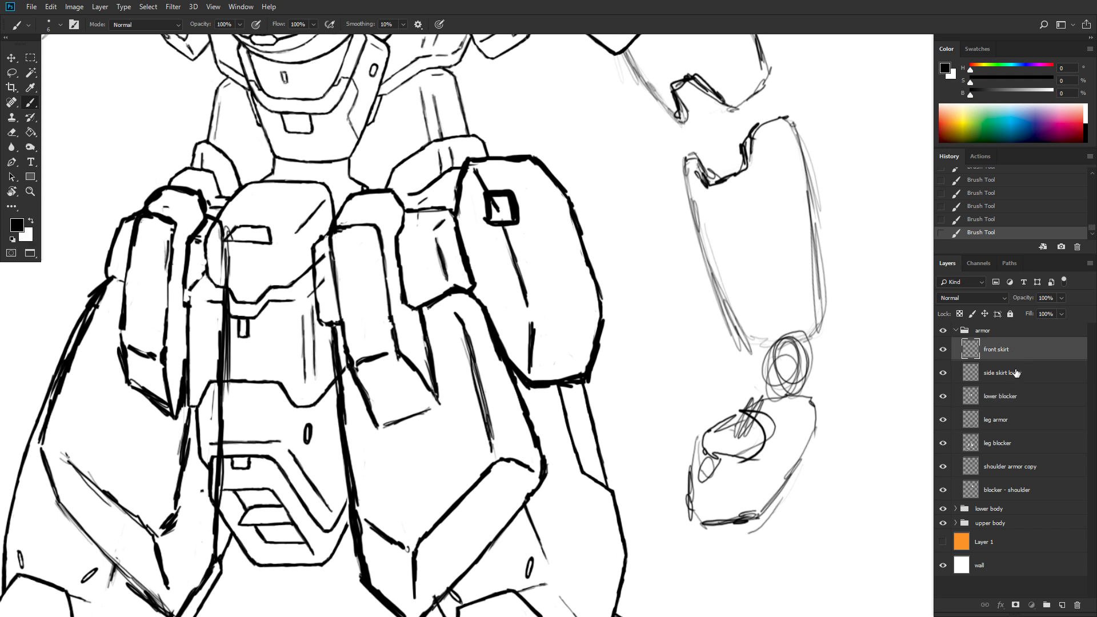
click(1016, 374)
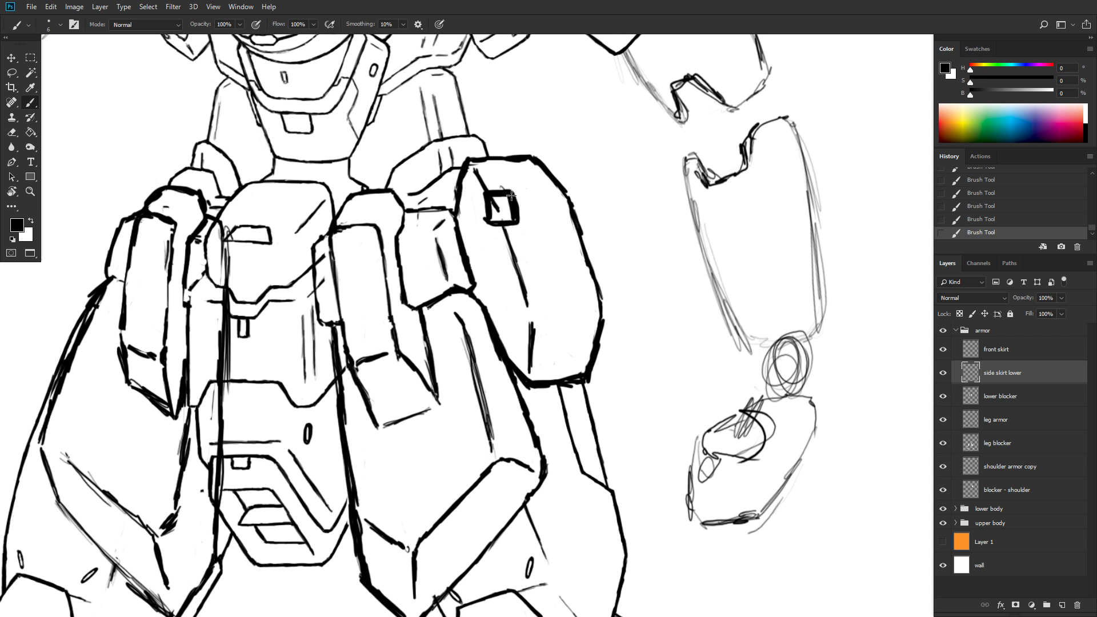
key(e)
mouse_move(512, 193)
mouse_down()
mouse_move(519, 224)
mouse_move(485, 201)
mouse_move(489, 231)
mouse_move(480, 196)
mouse_move(494, 215)
mouse_move(490, 182)
mouse_move(512, 231)
mouse_up()
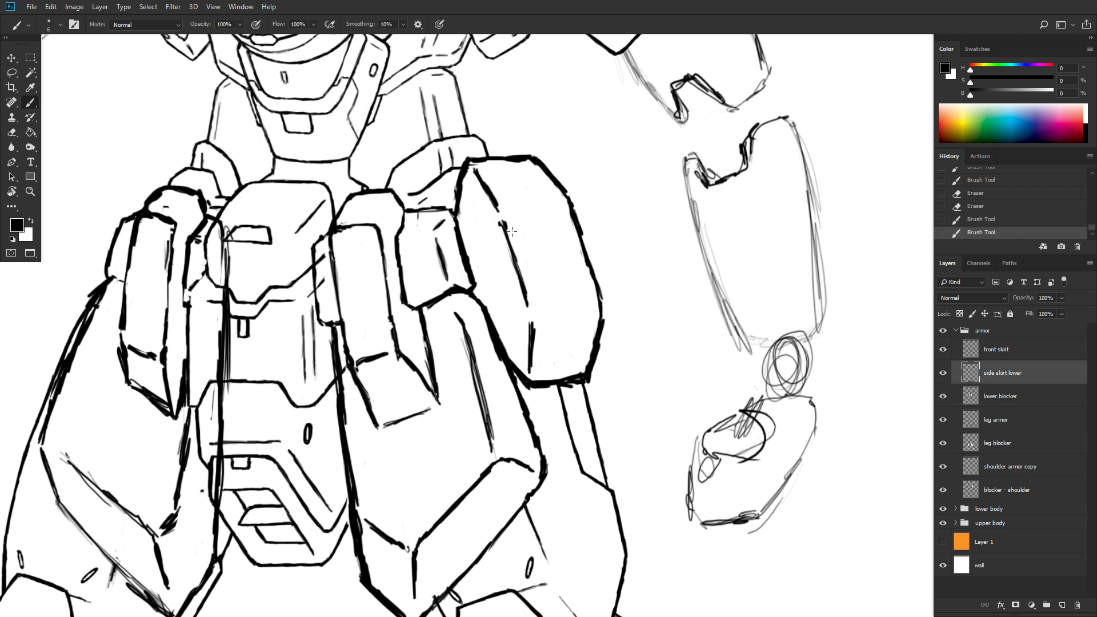
- Save the drawing and review the side skirt plate against the whole mecha
key(ctrl+minus)
key(ctrl+minus)
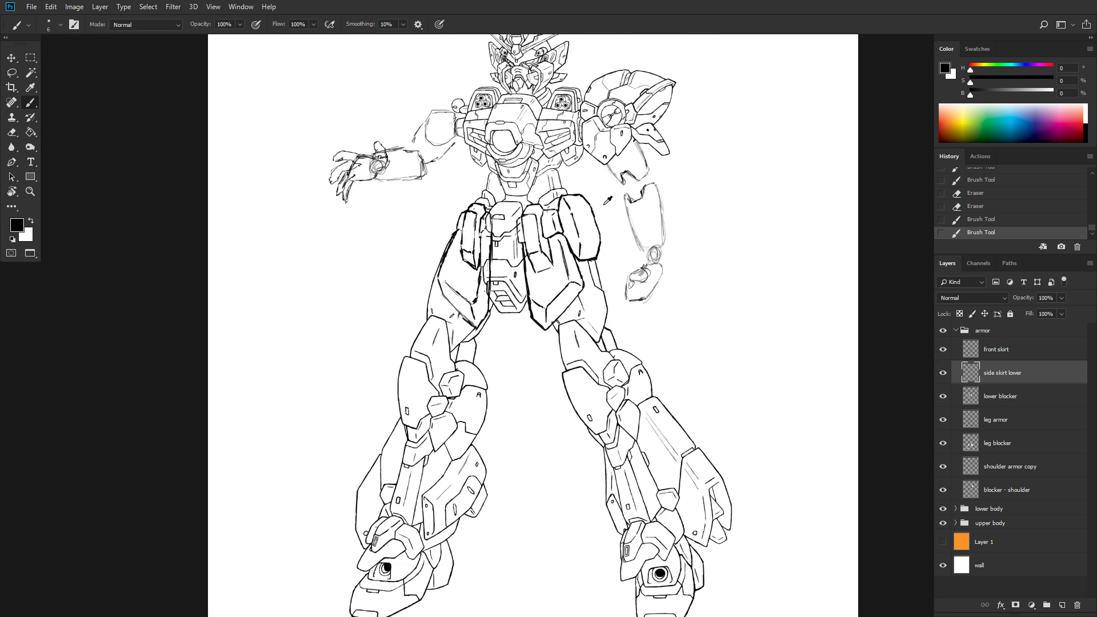
key(ctrl+s)
scroll(634, 224, down, 2)
scroll(629, 226, up, 2)
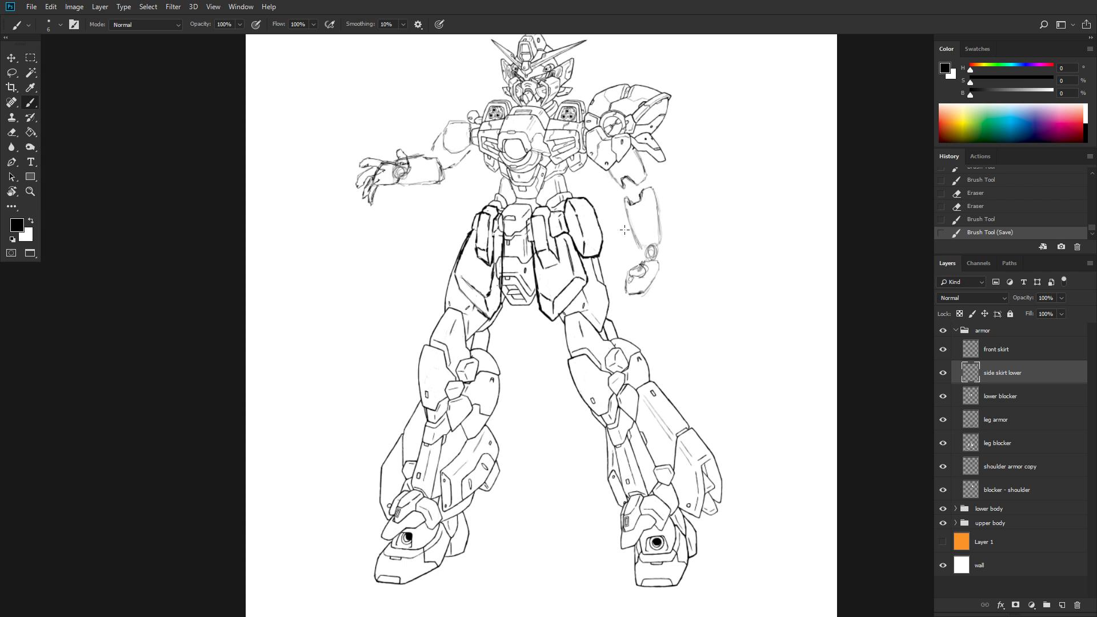
- Refine the side skirt plate's inner, upper and lower edges with brush strokes and the Eraser
scroll(609, 229, up, 3)
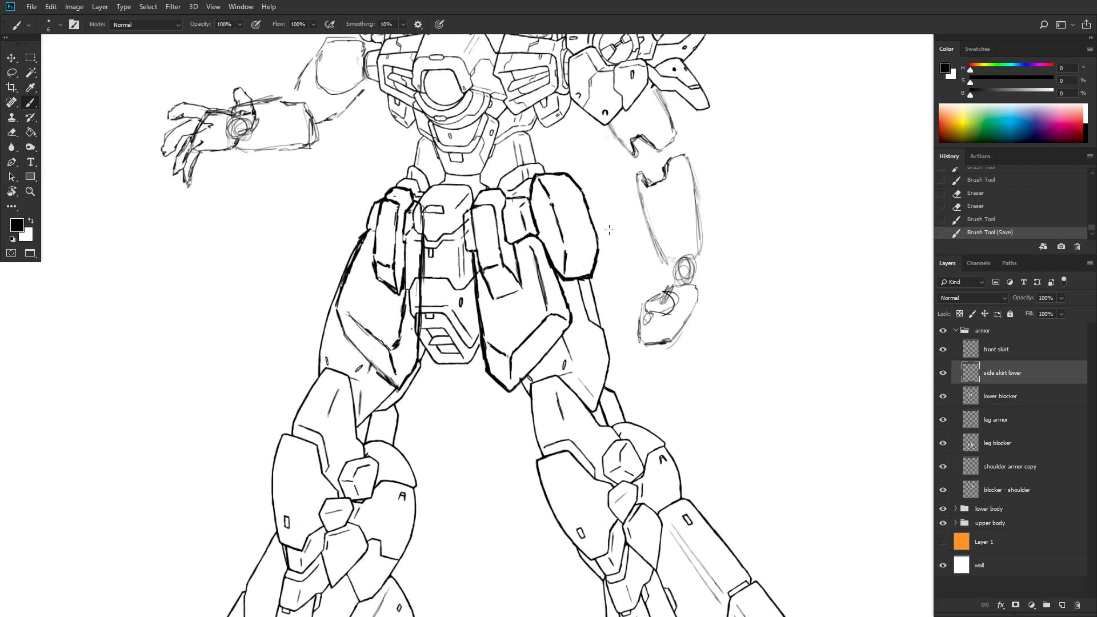
scroll(608, 230, up, 1)
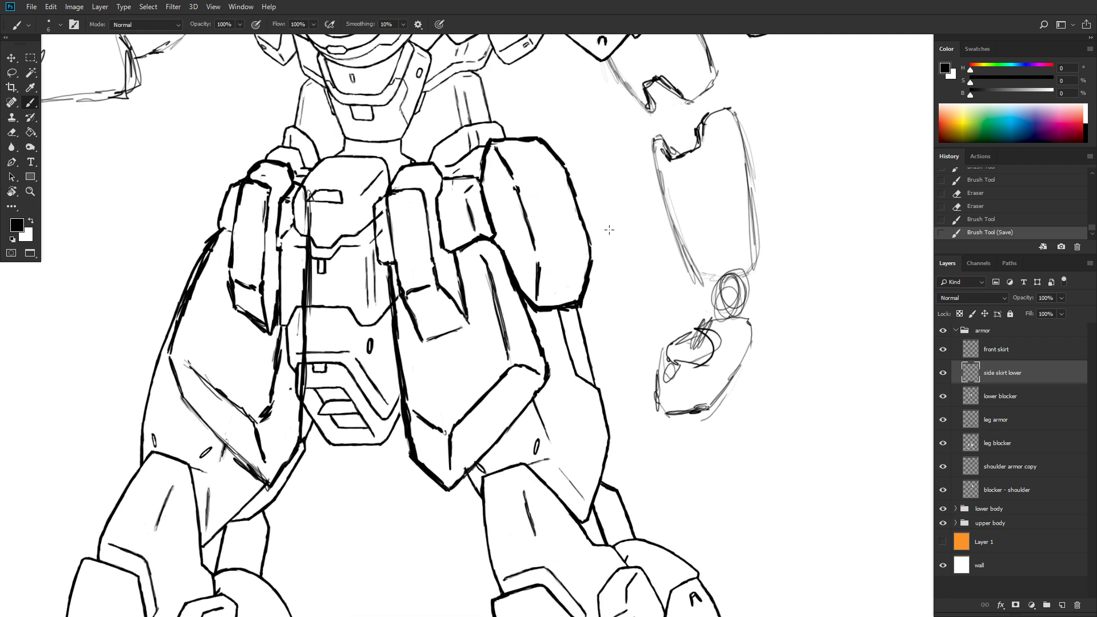
mouse_move(485, 166)
mouse_down()
mouse_move(493, 143)
mouse_move(481, 180)
mouse_up()
drag(516, 282, 538, 308)
mouse_move(536, 295)
mouse_down()
mouse_move(542, 309)
mouse_move(521, 292)
mouse_move(543, 315)
mouse_move(537, 283)
mouse_move(549, 314)
mouse_up()
key(e)
mouse_move(484, 138)
mouse_down()
mouse_move(483, 154)
mouse_move(479, 142)
mouse_up()
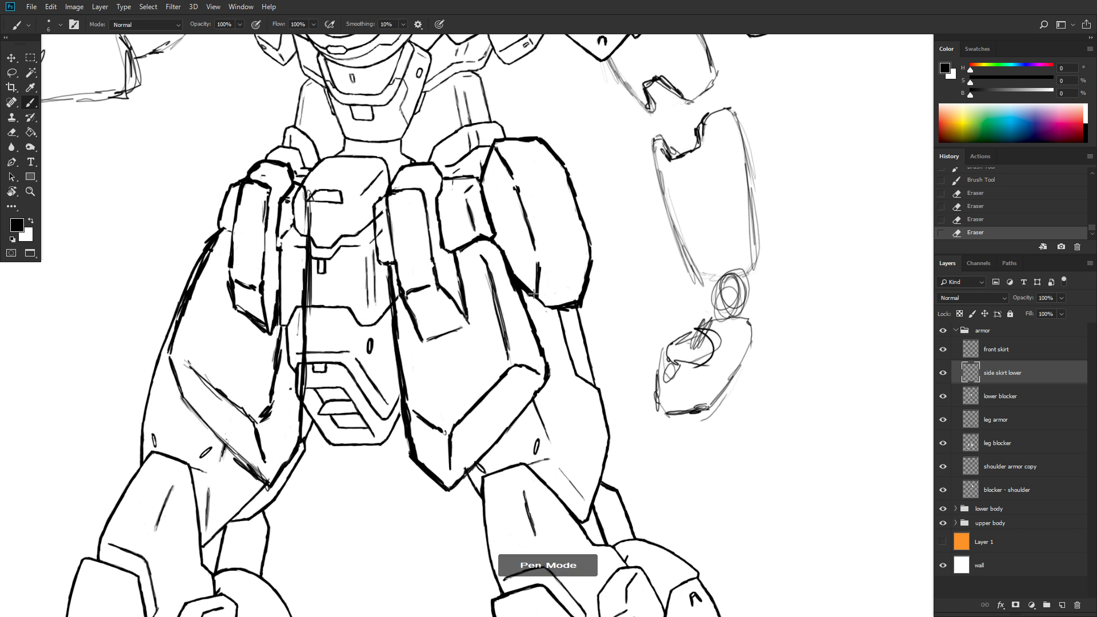
mouse_move(535, 295)
mouse_down()
mouse_move(544, 304)
mouse_move(542, 264)
mouse_move(591, 273)
mouse_move(579, 302)
mouse_move(589, 298)
mouse_move(586, 266)
mouse_move(574, 301)
mouse_move(592, 284)
mouse_move(592, 253)
mouse_up()
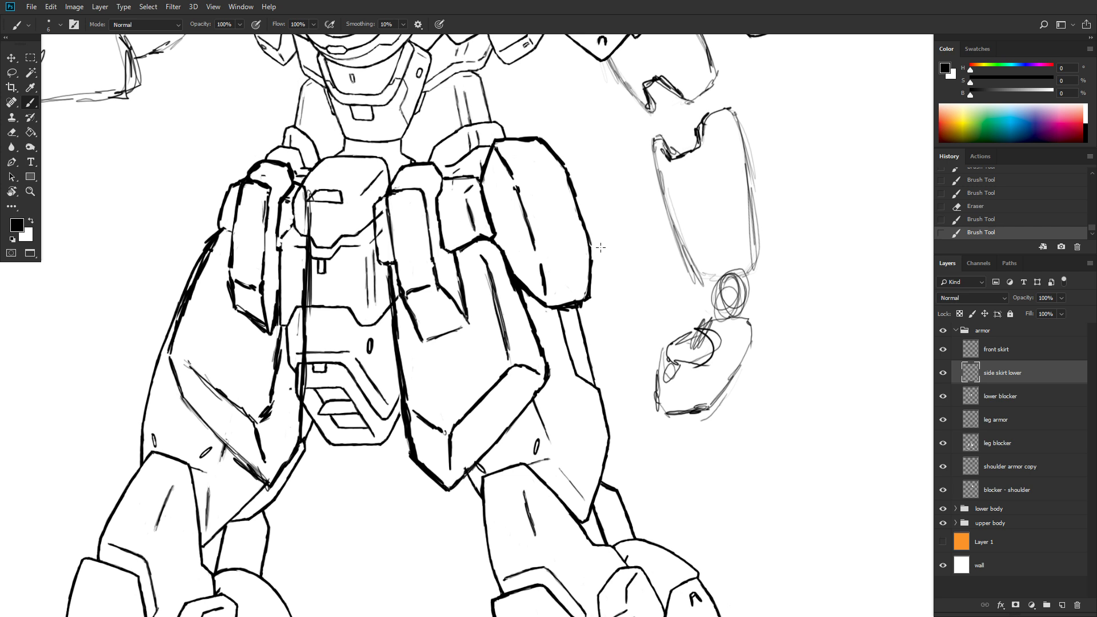
- Save the refined side skirt line art and check the full figure
key(ctrl+s)
key(ctrl+0)
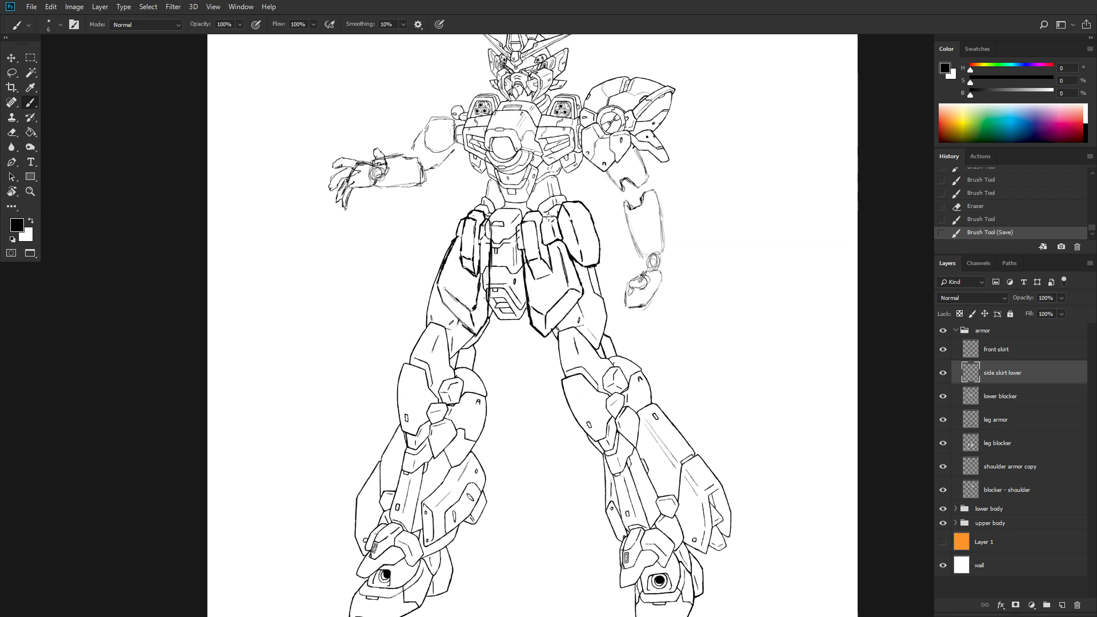
scroll(549, 217, up, 2)
scroll(563, 250, up, 1)
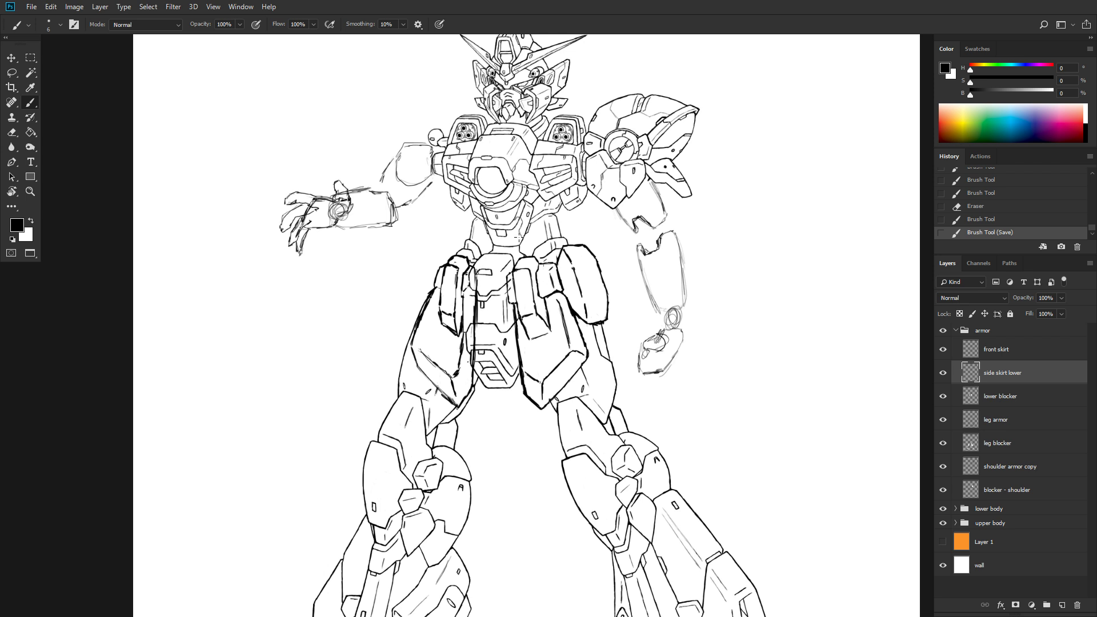
- Switch to the photowork folder in File Explorer, view the dual shoto bokken picture in Photos and close it
key(super)
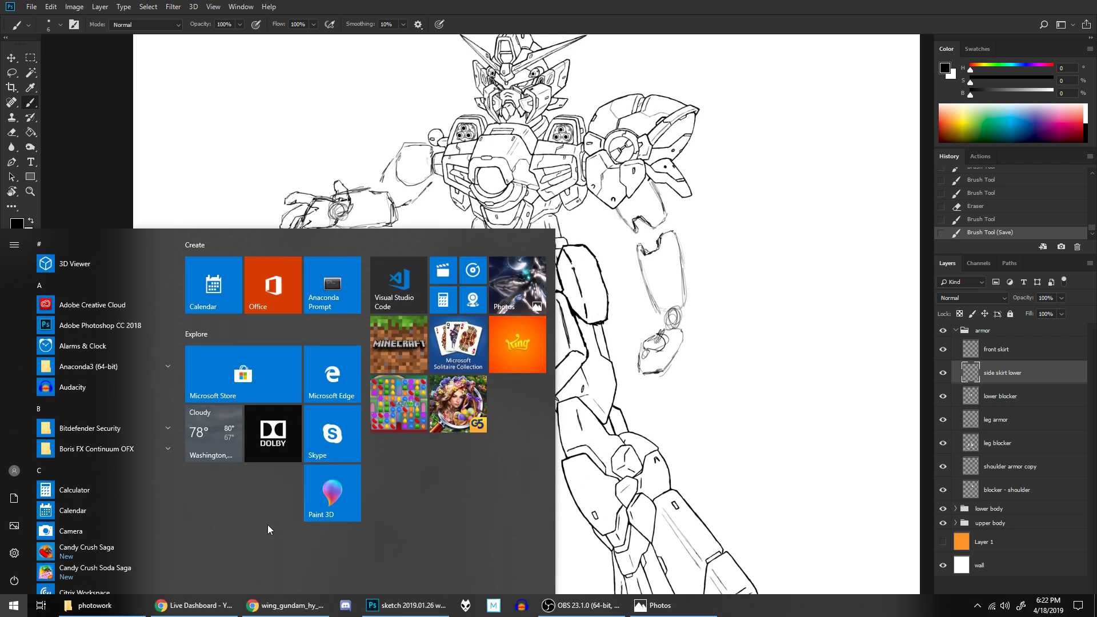
click(95, 605)
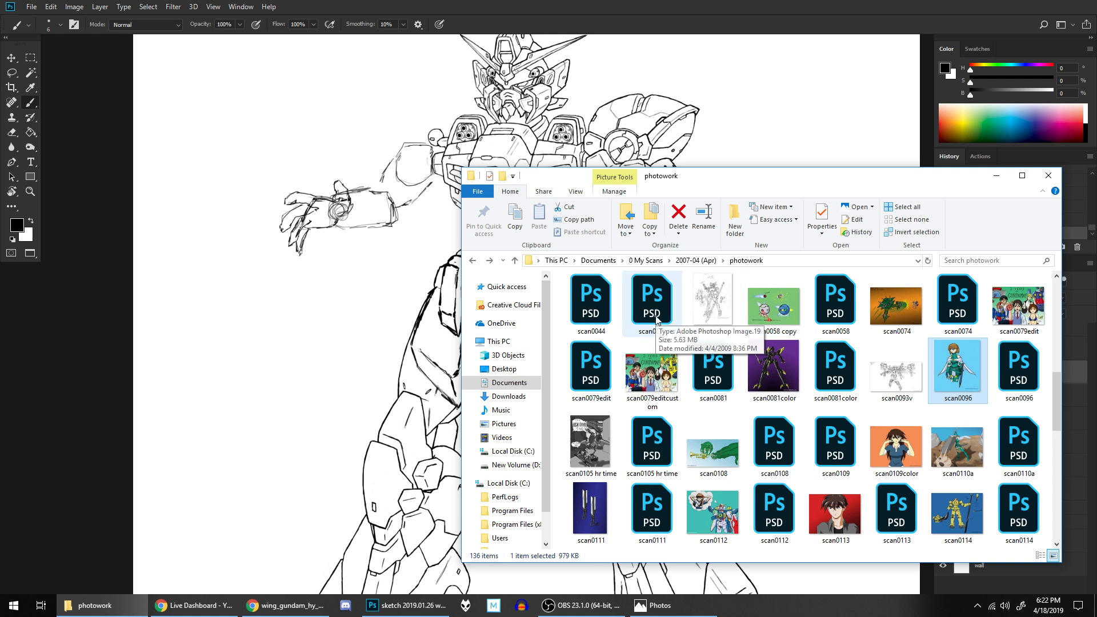
scroll(657, 326, up, 5)
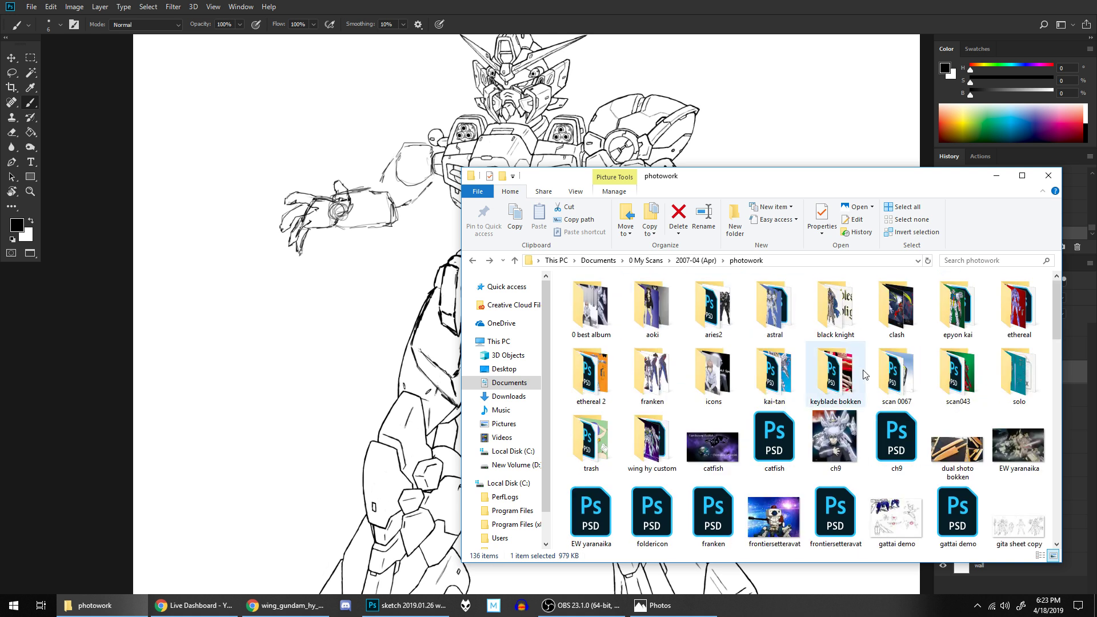
double_click(957, 451)
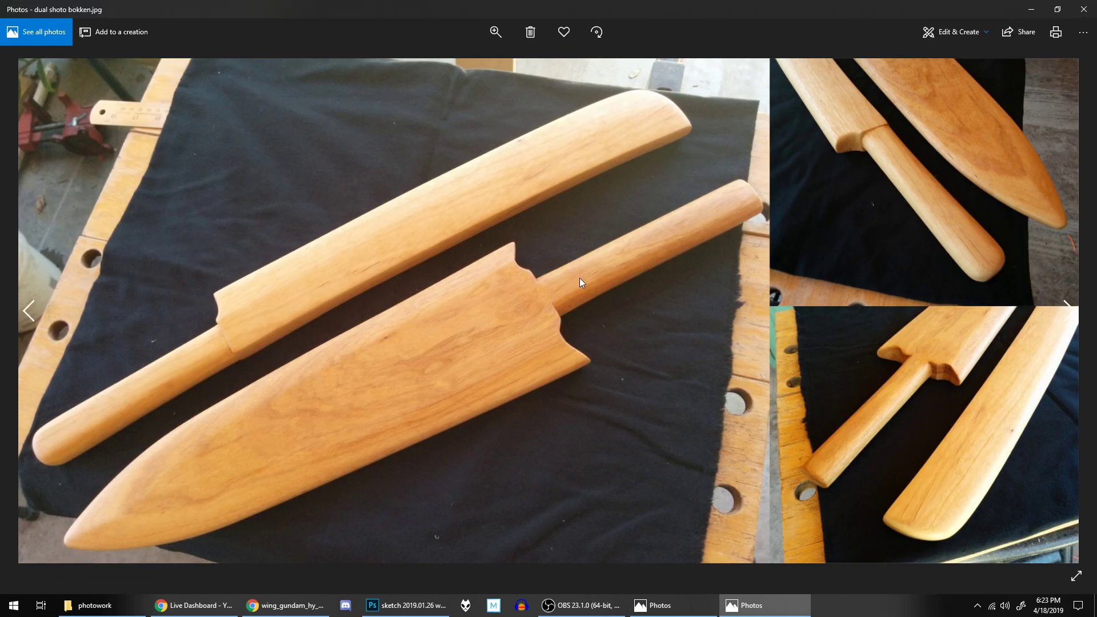
click(1081, 10)
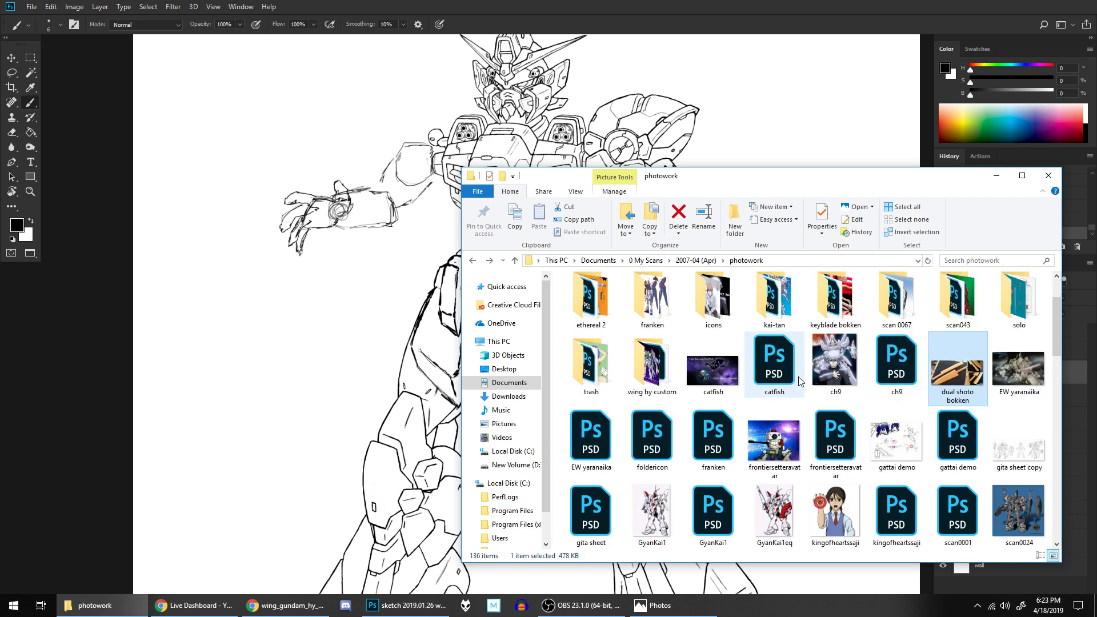
- Browse the photowork folder, enter the keyblade bokken folder and open its JPG picture in Photos
scroll(797, 376, down, 5)
scroll(798, 376, down, 5)
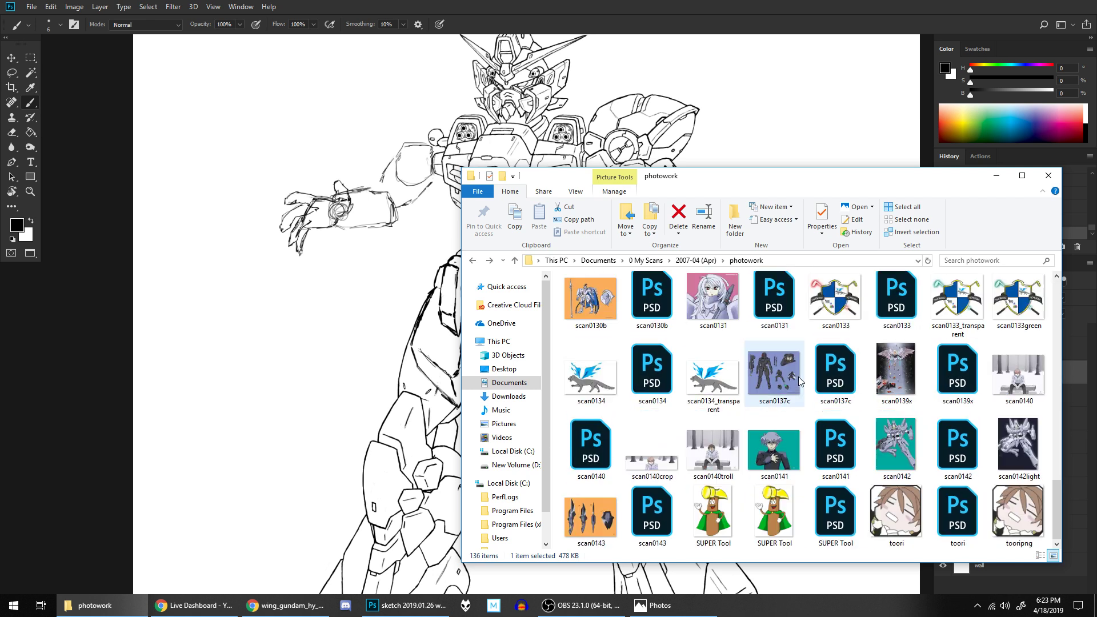
scroll(798, 376, up, 12)
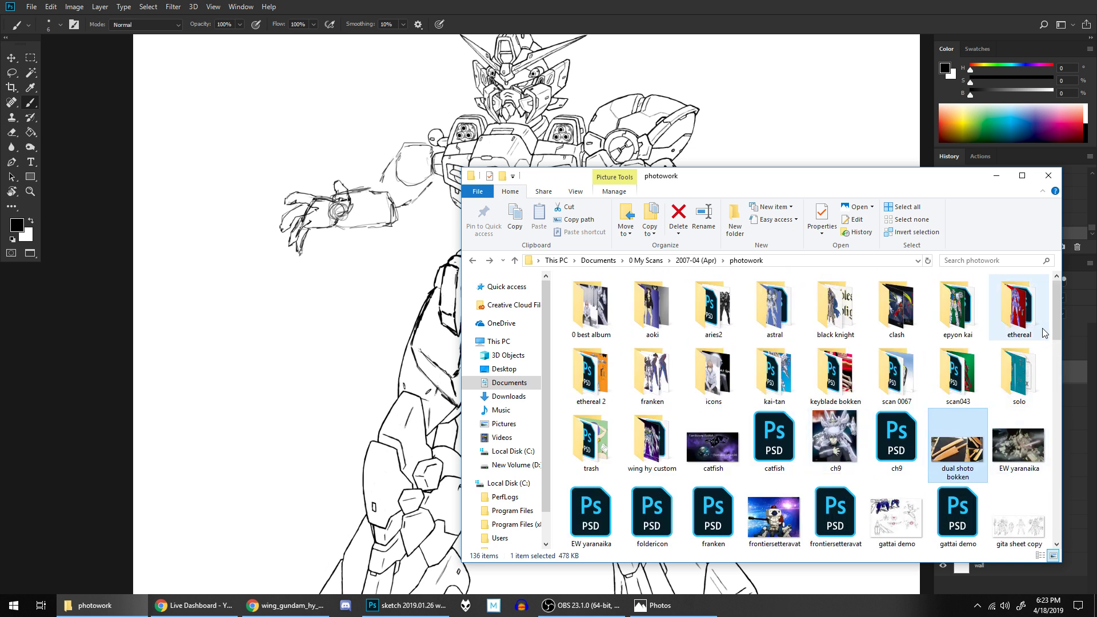
double_click(844, 384)
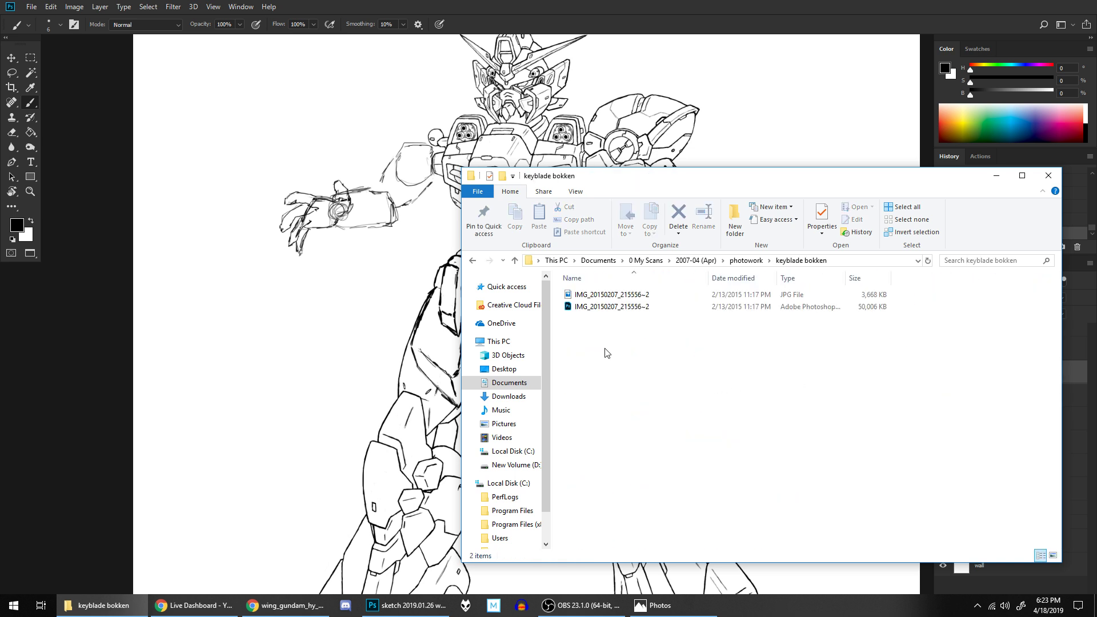
click(603, 296)
double_click(603, 296)
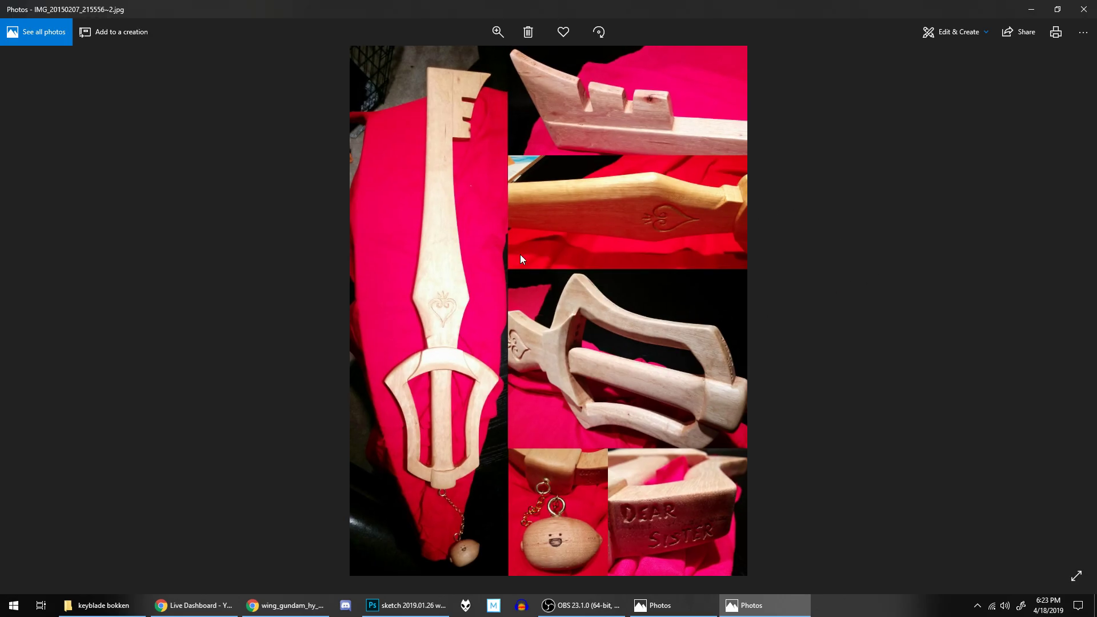
- Zoom in on the keyblade bokken picture and examine the blade, guard, keychain and carved details
click(527, 194)
scroll(557, 242, up, 1)
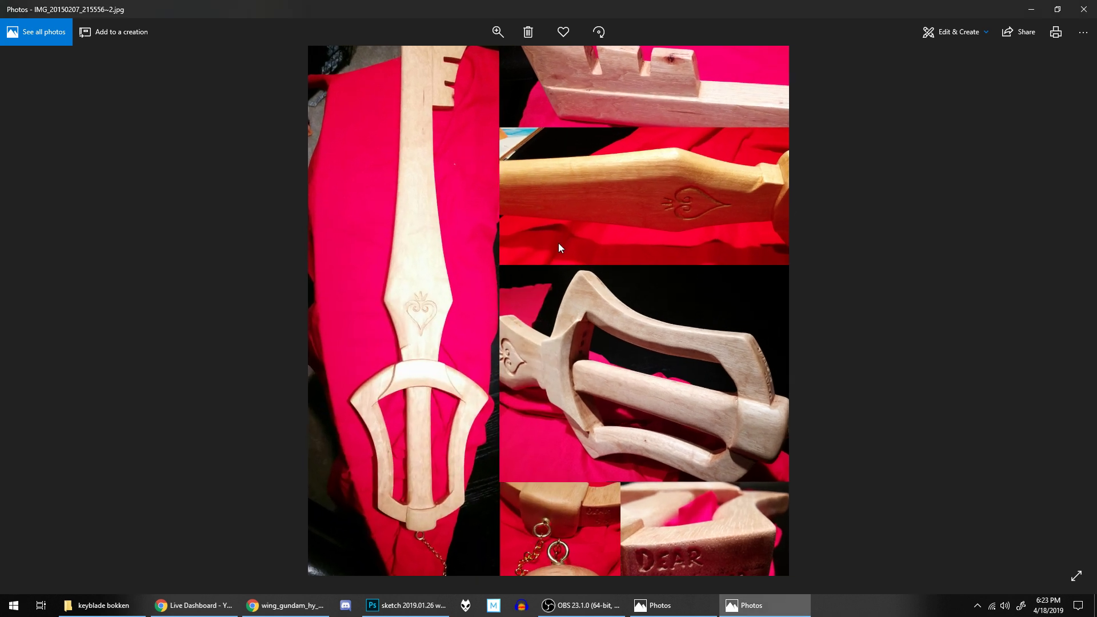
scroll(558, 242, up, 1)
drag(629, 121, 583, 207)
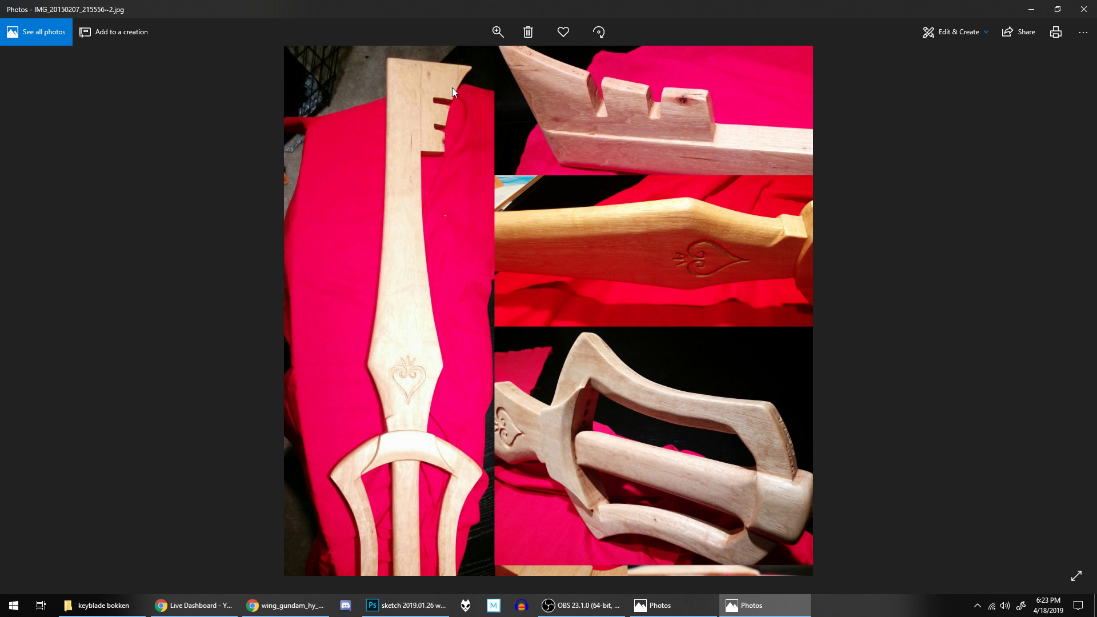
drag(579, 310, 574, 225)
drag(594, 356, 578, 267)
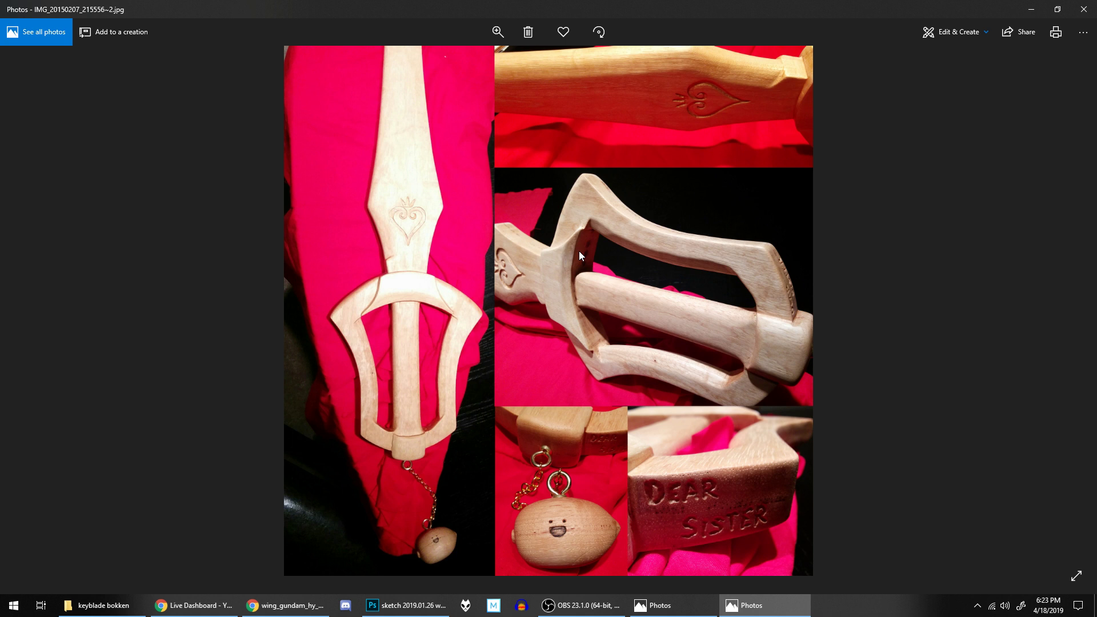
- Examine the key teeth, carved heart and guard in the keyblade bokken picture, ending with the whole collage in view
drag(604, 192, 568, 389)
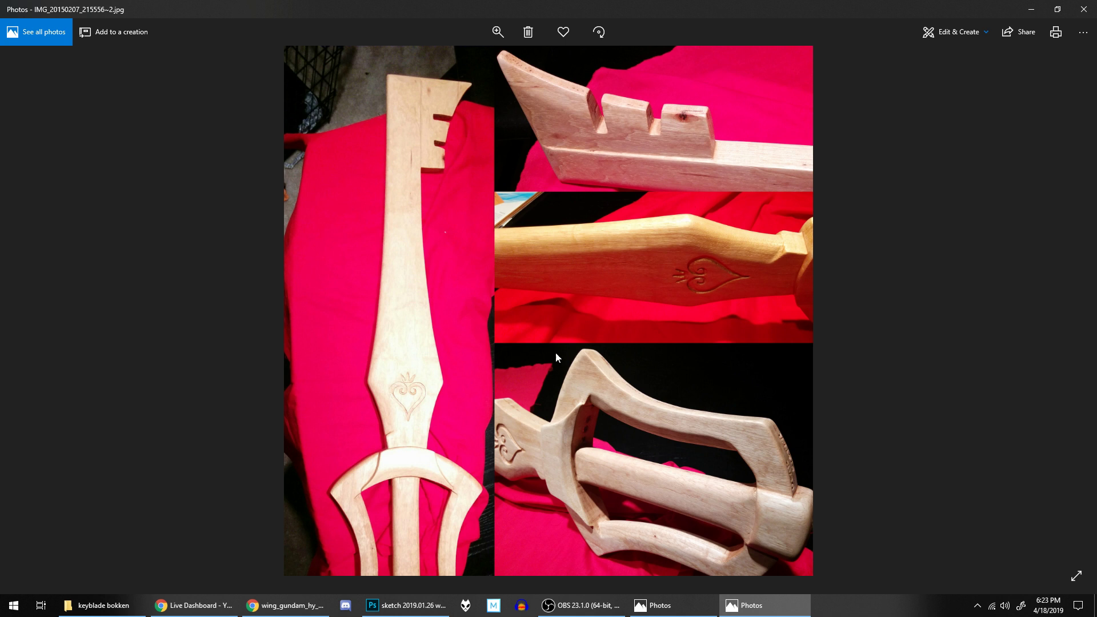
drag(529, 491, 617, 351)
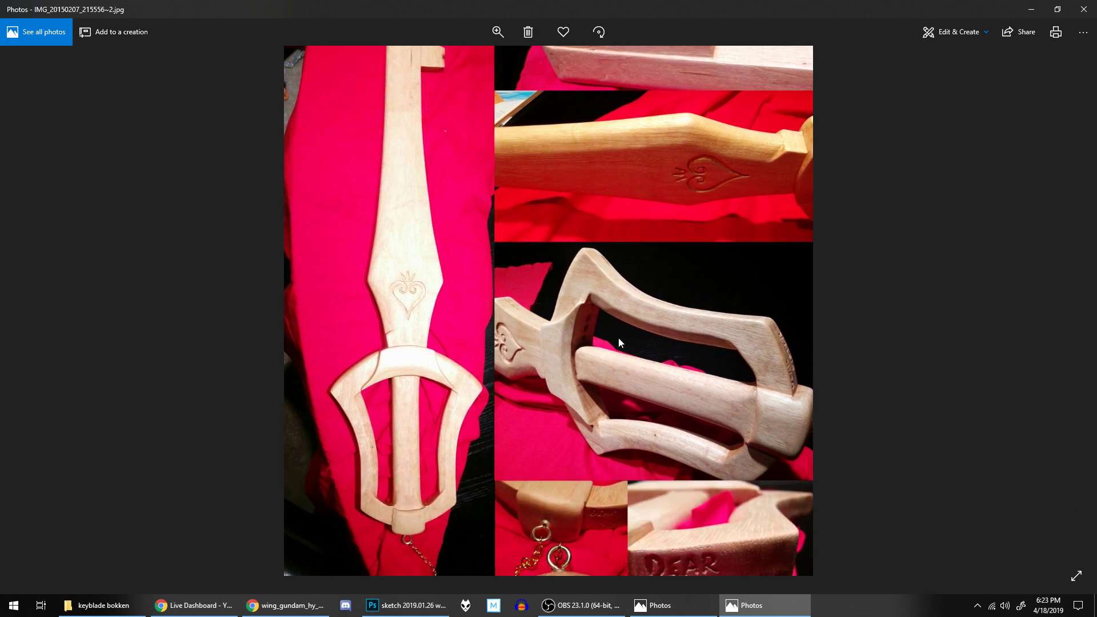
scroll(618, 337, down, 2)
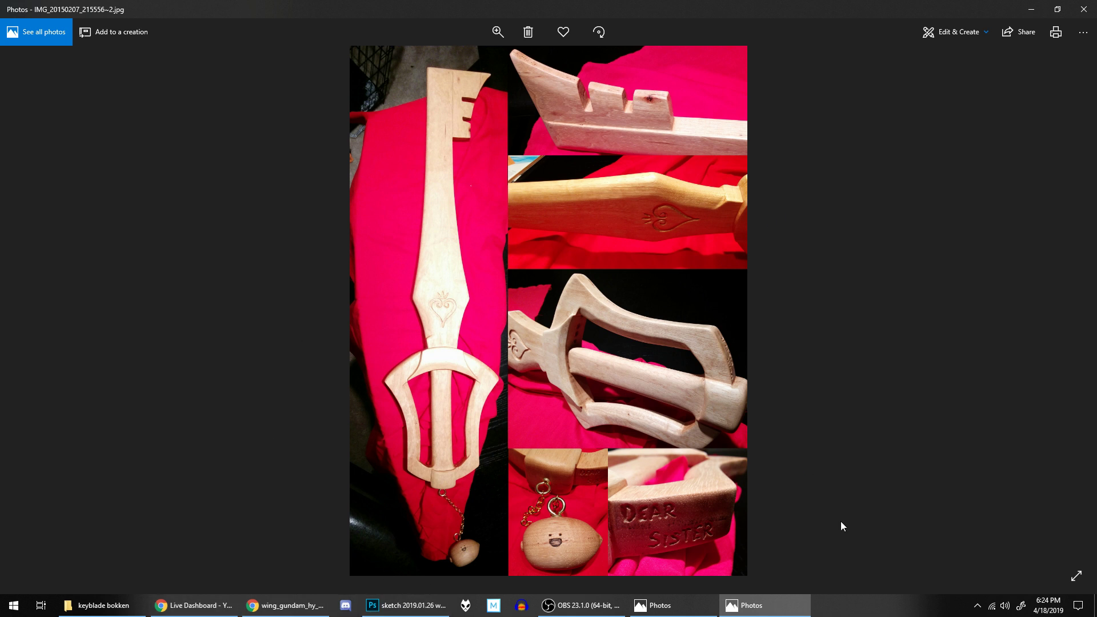
- Close the keyblade bokken picture, return to the photowork folder and minimize File Explorer to get back to the Photoshop drawing
right_click(740, 605)
click(731, 574)
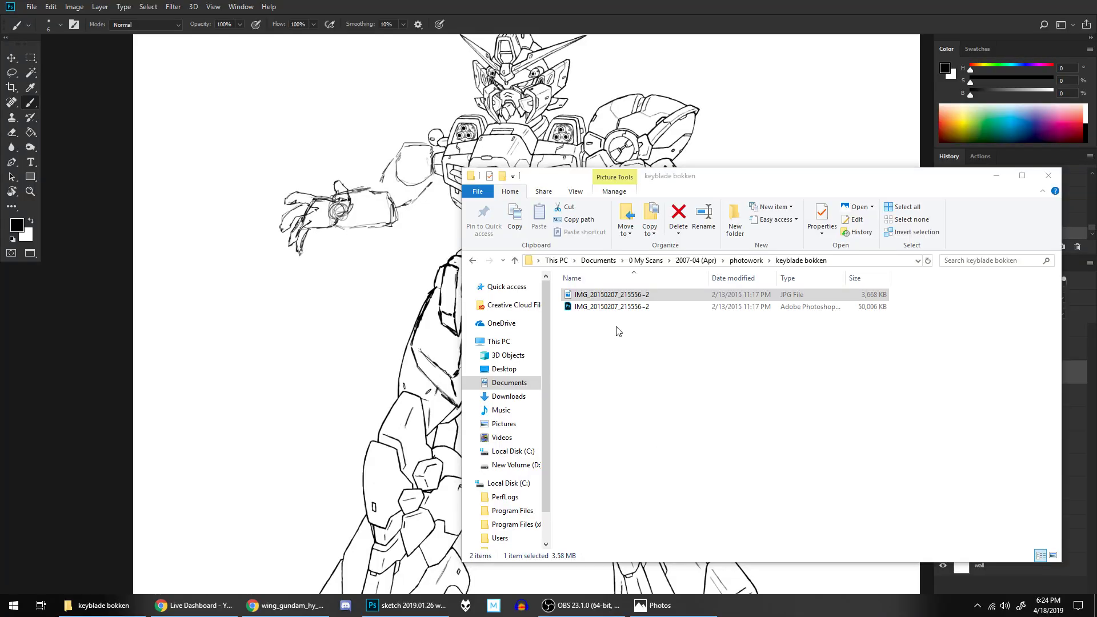
key(alt+Up)
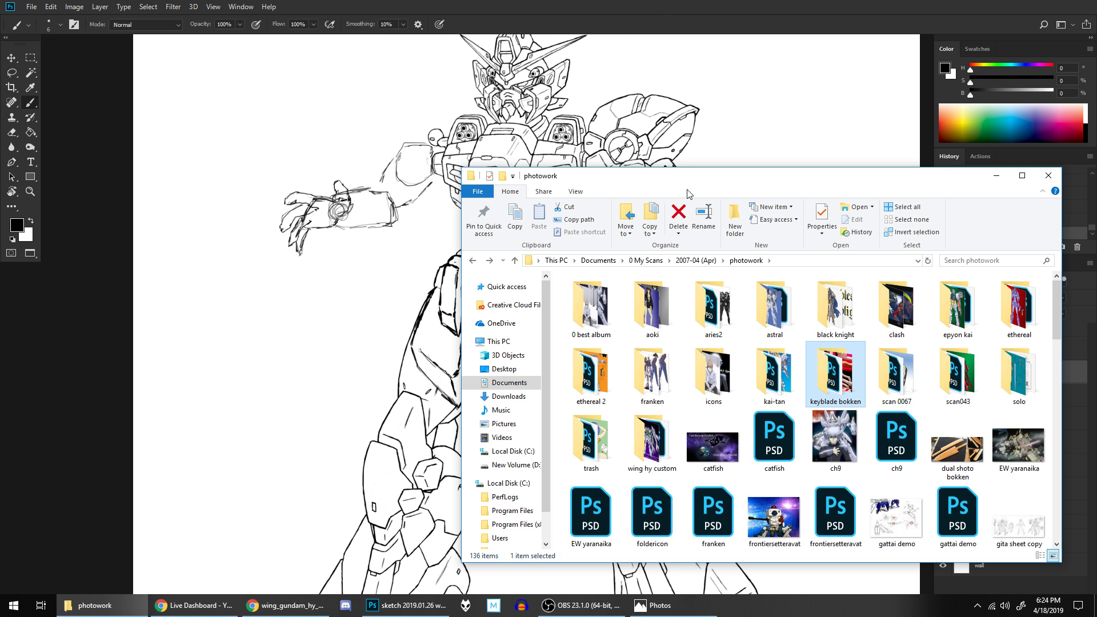
click(995, 178)
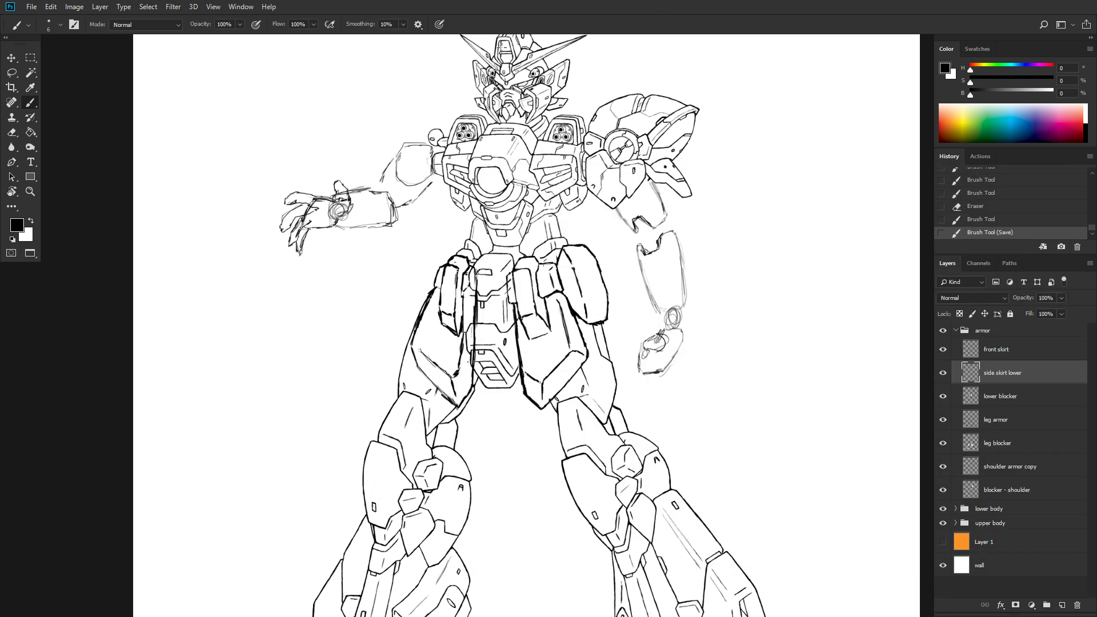
- Review the mecha's full-figure line art from head to feet, comparing the skirt armor with the rest of the body
scroll(512, 321, down, 1)
scroll(512, 322, up, 1)
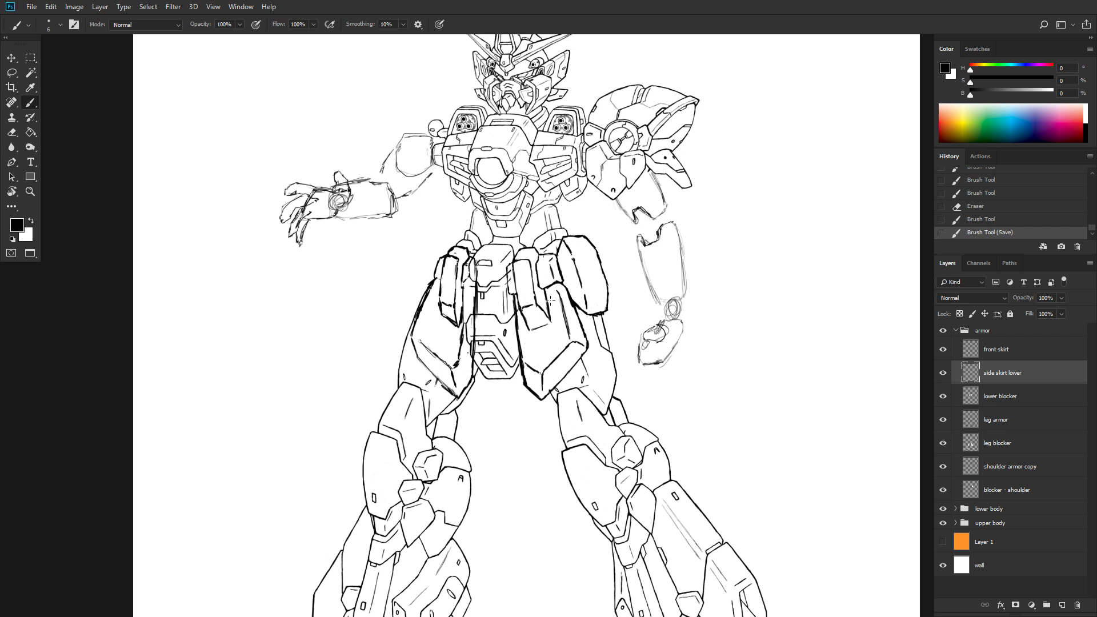
scroll(539, 315, down, 2)
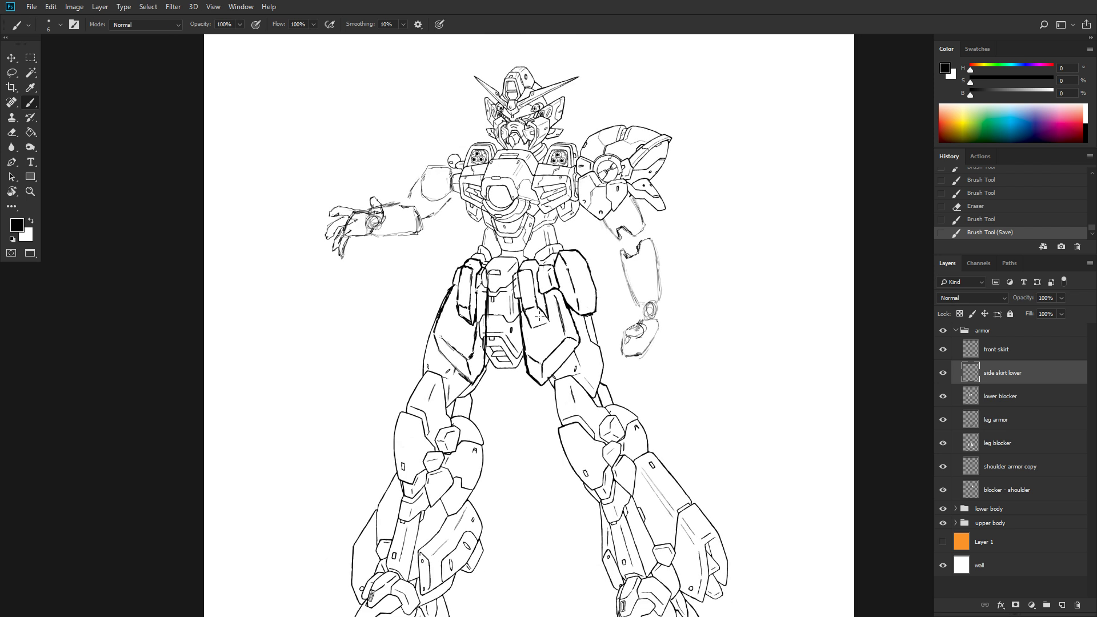
scroll(539, 315, down, 2)
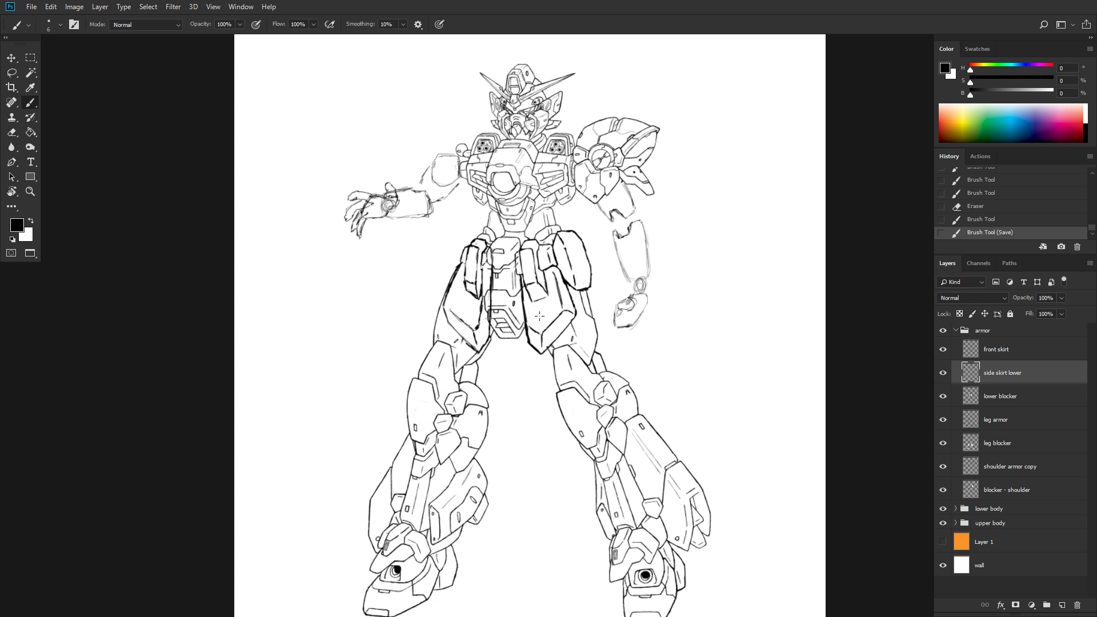
scroll(540, 316, down, 1)
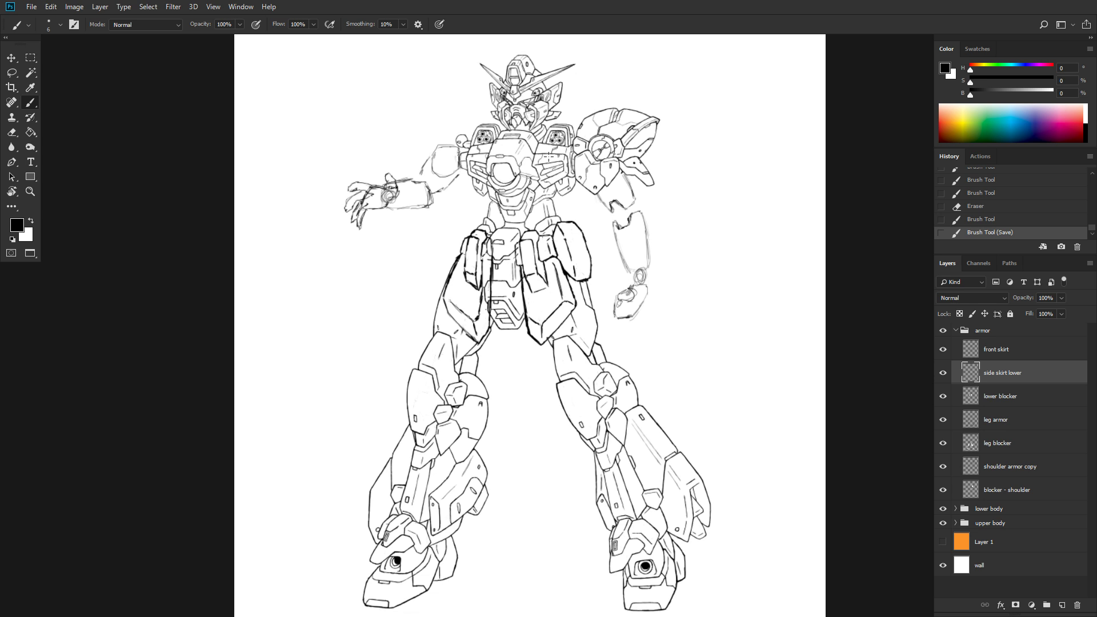
scroll(547, 232, up, 1)
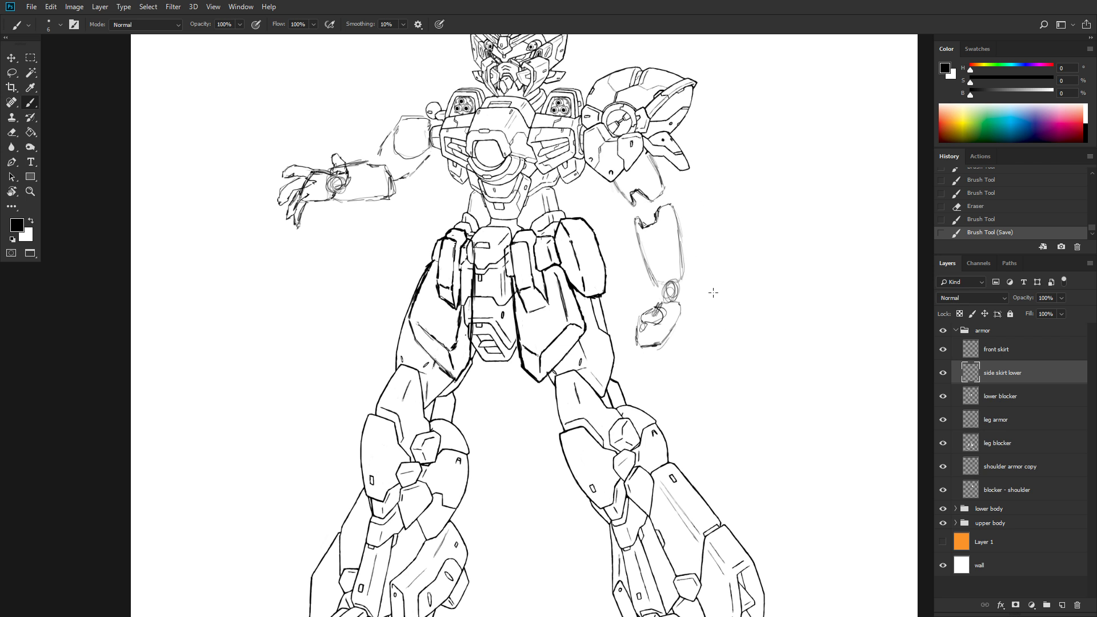
- Rework the inner crease lines of the rounded side skirt on the viewer's right with brush and eraser, and save the drawing
scroll(633, 279, up, 4)
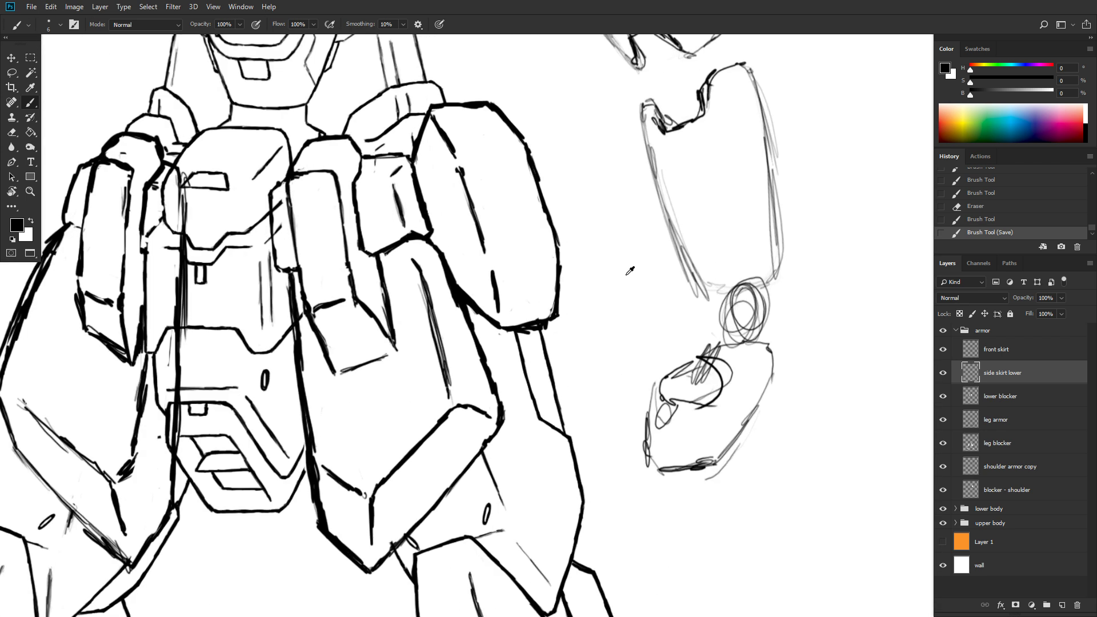
drag(631, 274, 592, 277)
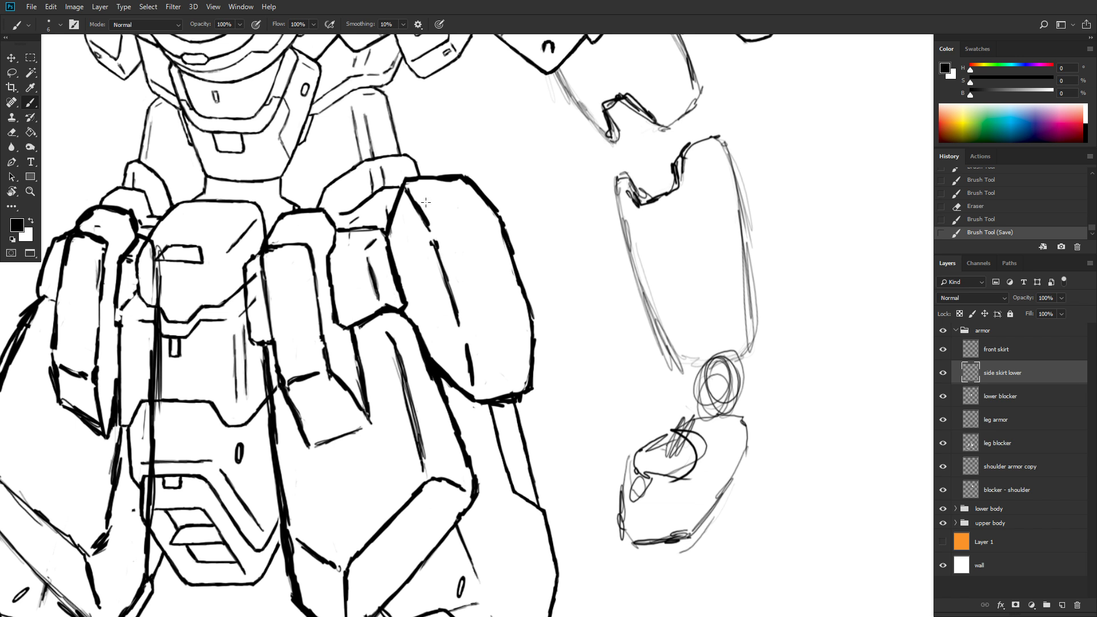
key(e)
key(b)
mouse_move(409, 188)
mouse_down()
mouse_move(450, 252)
mouse_move(471, 366)
mouse_move(469, 346)
mouse_up()
mouse_move(435, 252)
mouse_down()
mouse_move(457, 322)
mouse_move(456, 312)
mouse_up()
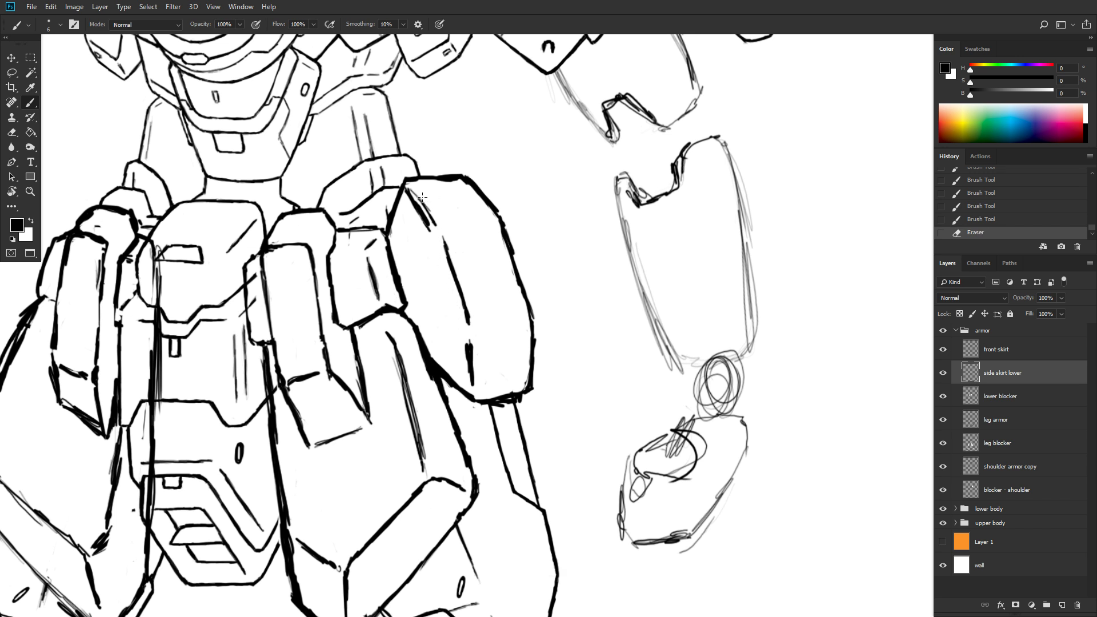
mouse_move(418, 212)
mouse_down()
mouse_move(428, 228)
mouse_move(404, 188)
mouse_up()
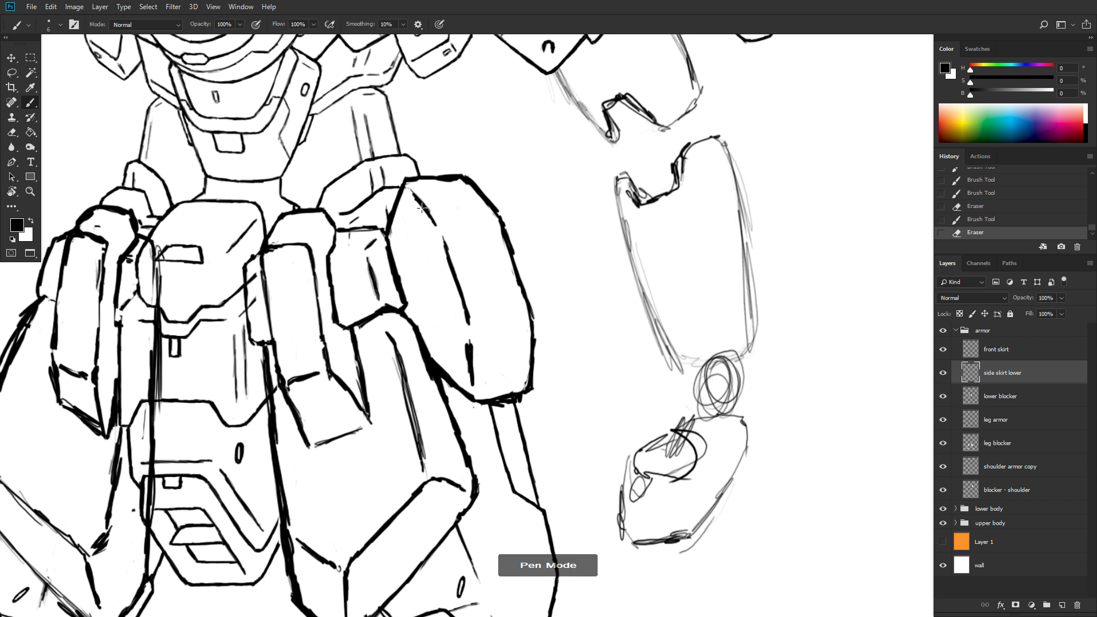
drag(421, 209, 471, 350)
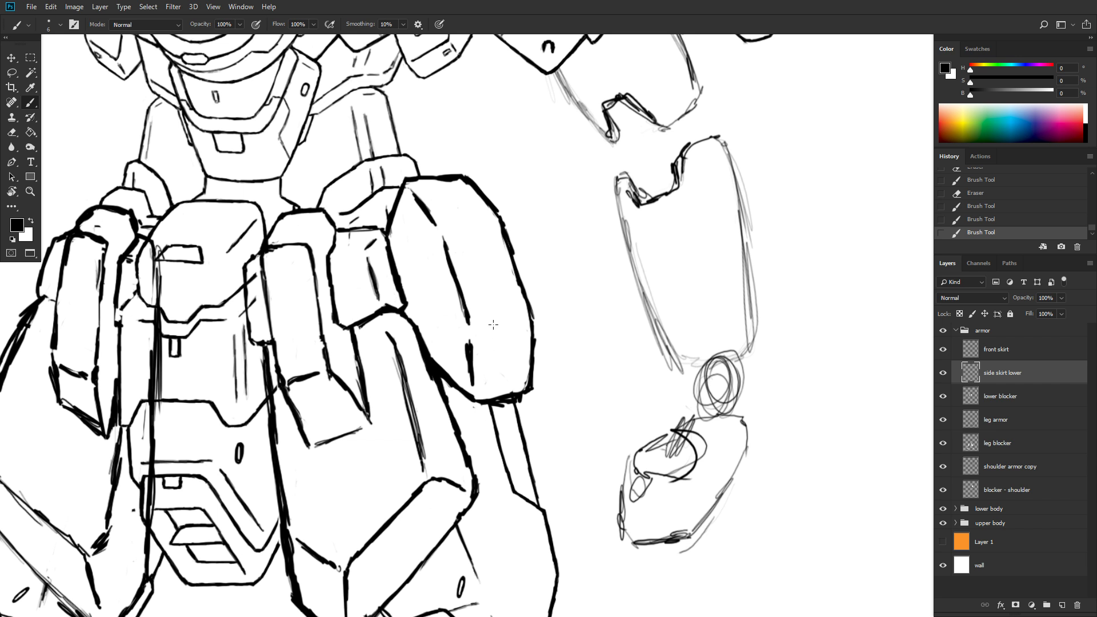
mouse_move(530, 275)
mouse_down()
mouse_move(714, 262)
mouse_move(719, 251)
mouse_up()
key(ctrl+s)
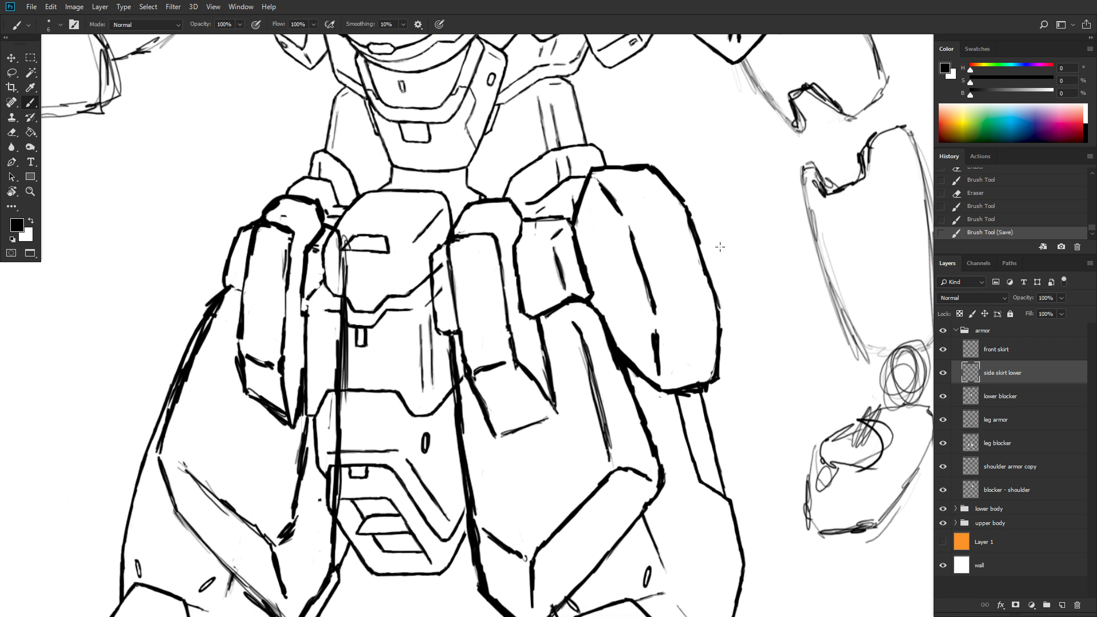
- Draw the outline of the opposite side skirt behind the front skirt at the hip on the viewer's left
drag(447, 293, 541, 280)
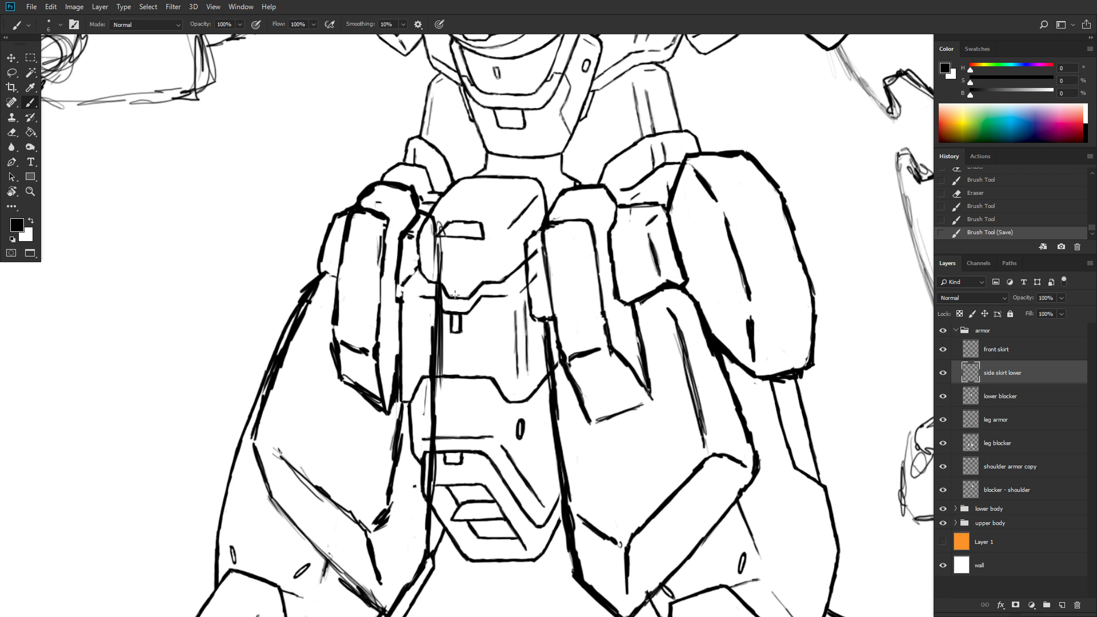
scroll(455, 294, down, 3)
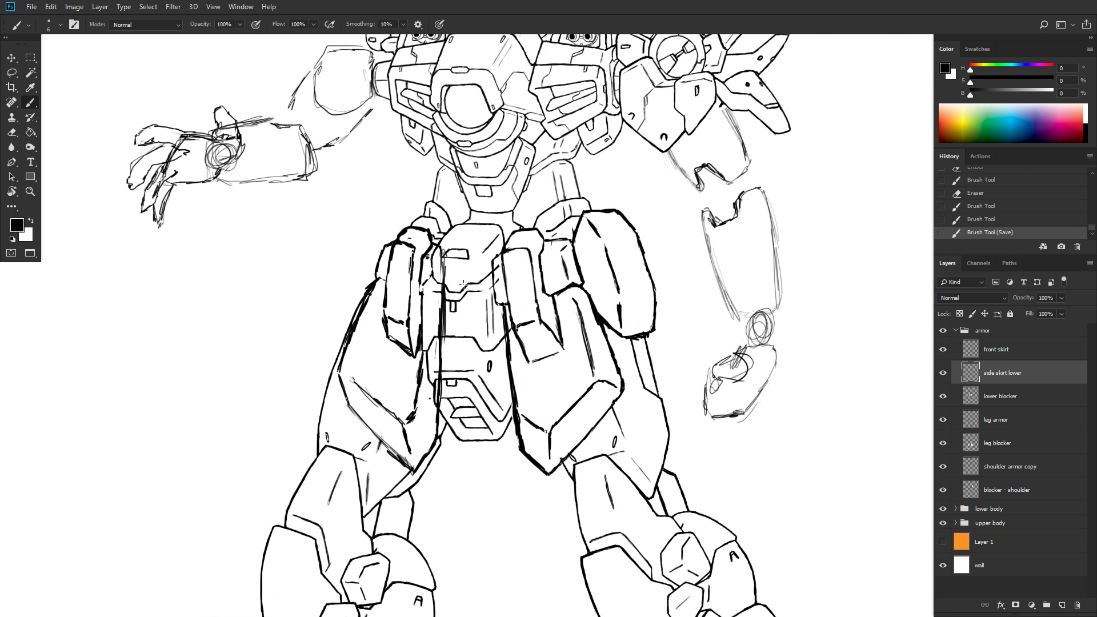
drag(502, 284, 517, 275)
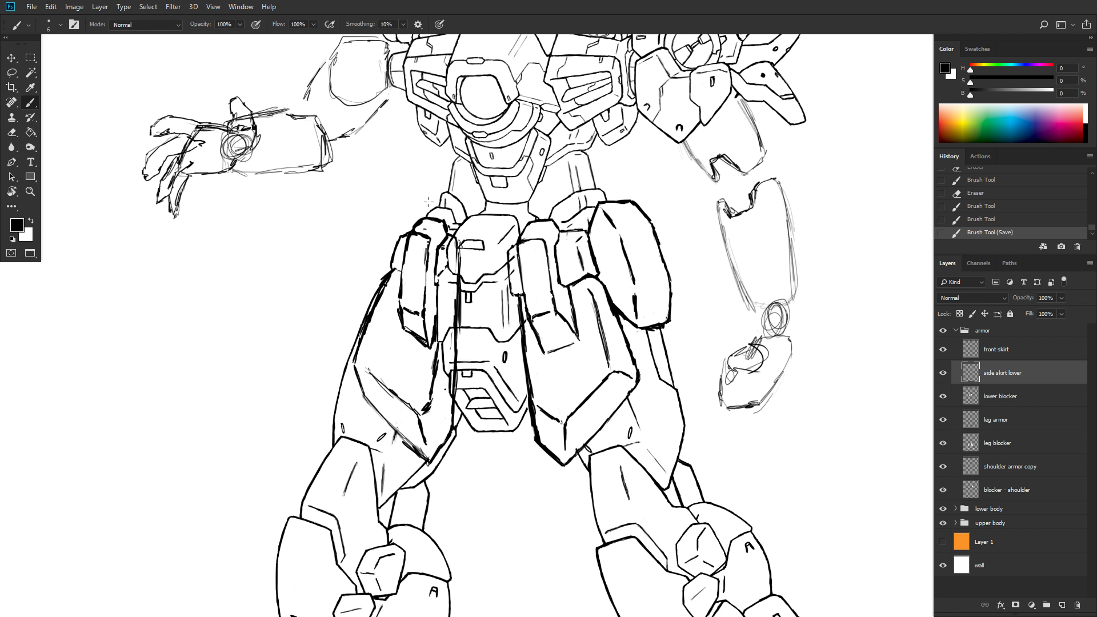
mouse_move(415, 200)
mouse_down()
mouse_move(434, 200)
mouse_move(404, 200)
mouse_move(437, 200)
mouse_move(397, 201)
mouse_up()
drag(418, 219, 412, 231)
drag(393, 230, 389, 235)
drag(395, 222, 383, 252)
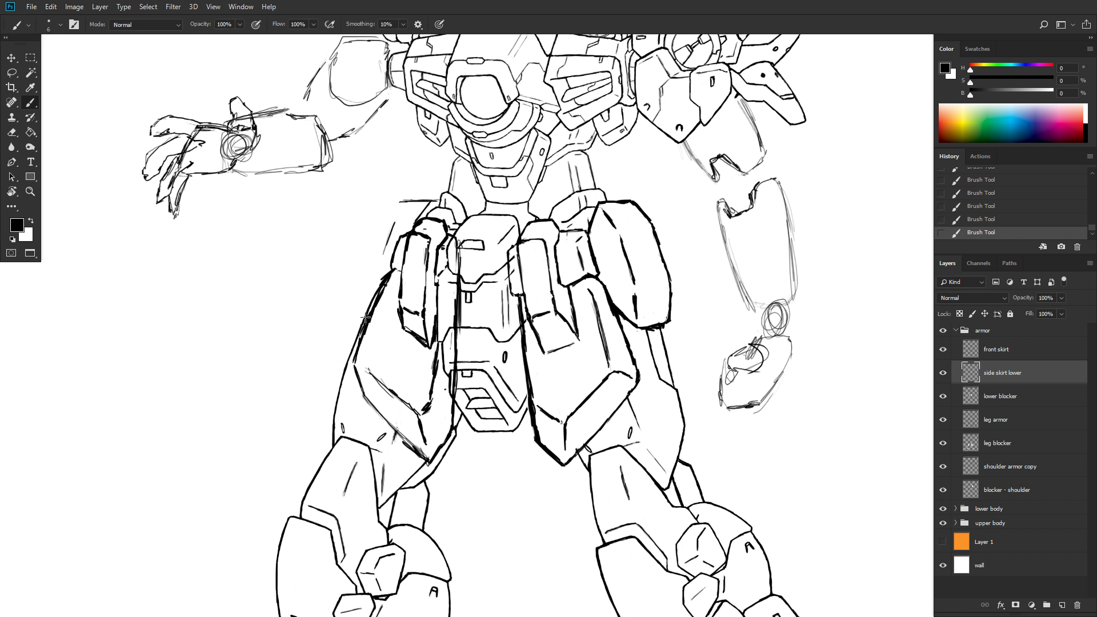
drag(376, 273, 389, 242)
drag(368, 291, 393, 233)
mouse_move(404, 217)
mouse_down()
mouse_move(427, 202)
mouse_move(408, 201)
mouse_move(423, 201)
mouse_up()
- Clean up the new side skirt's lines with the eraser, add its lower corner and upper inner edge, and check the figure
key(e)
key(b)
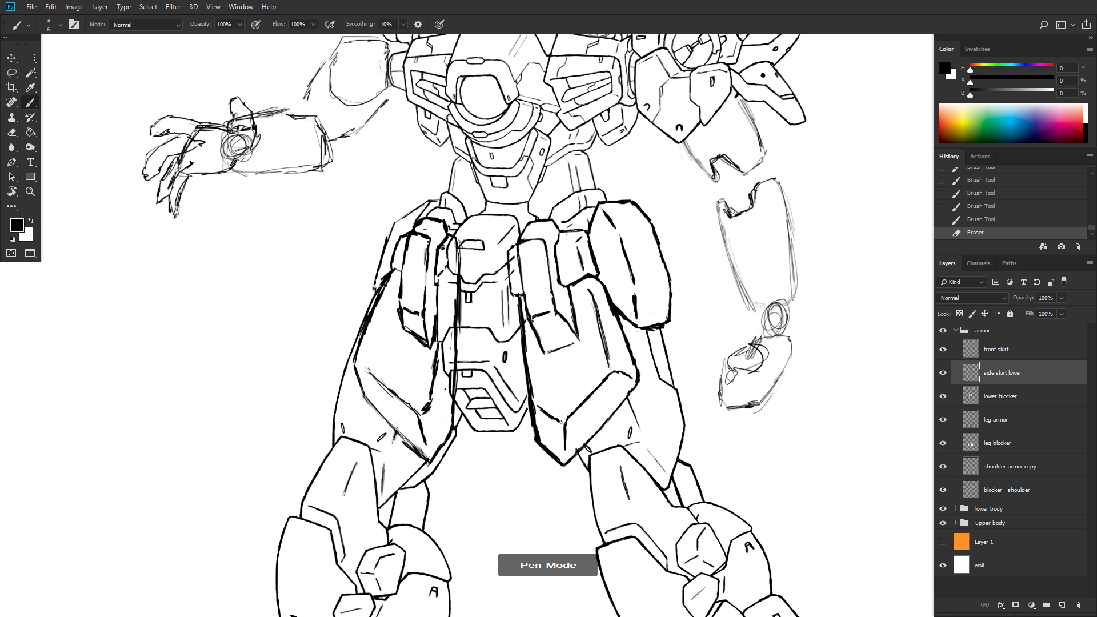
drag(376, 282, 374, 290)
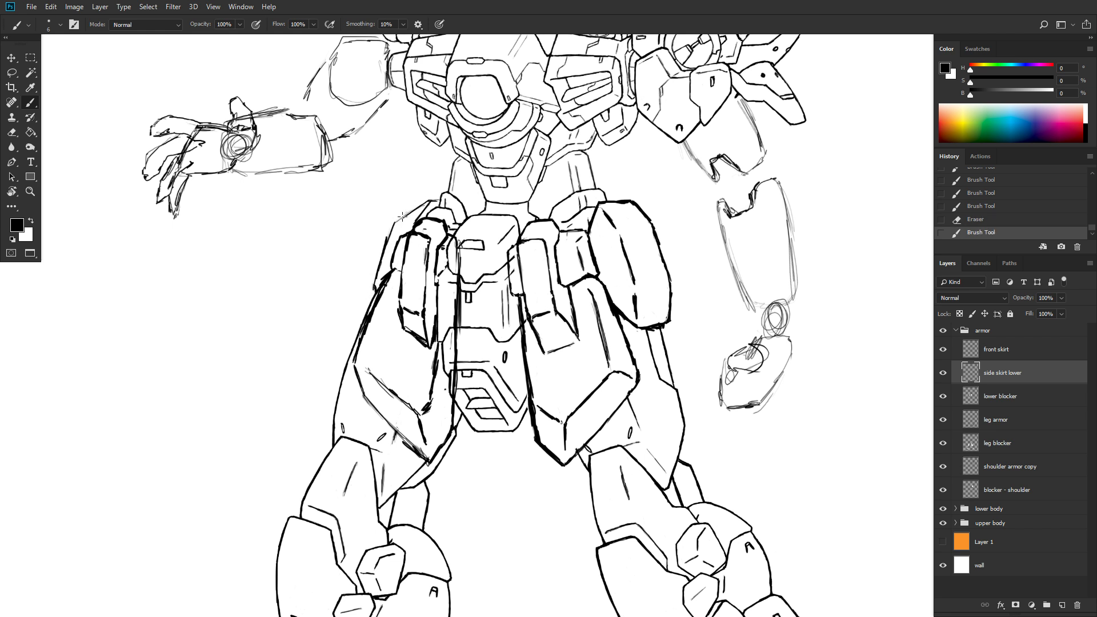
mouse_move(399, 222)
mouse_down()
mouse_move(424, 202)
mouse_move(420, 211)
mouse_up()
mouse_move(423, 206)
mouse_down()
mouse_move(415, 221)
mouse_move(439, 200)
mouse_up()
key(e)
key(e)
scroll(506, 204, down, 3)
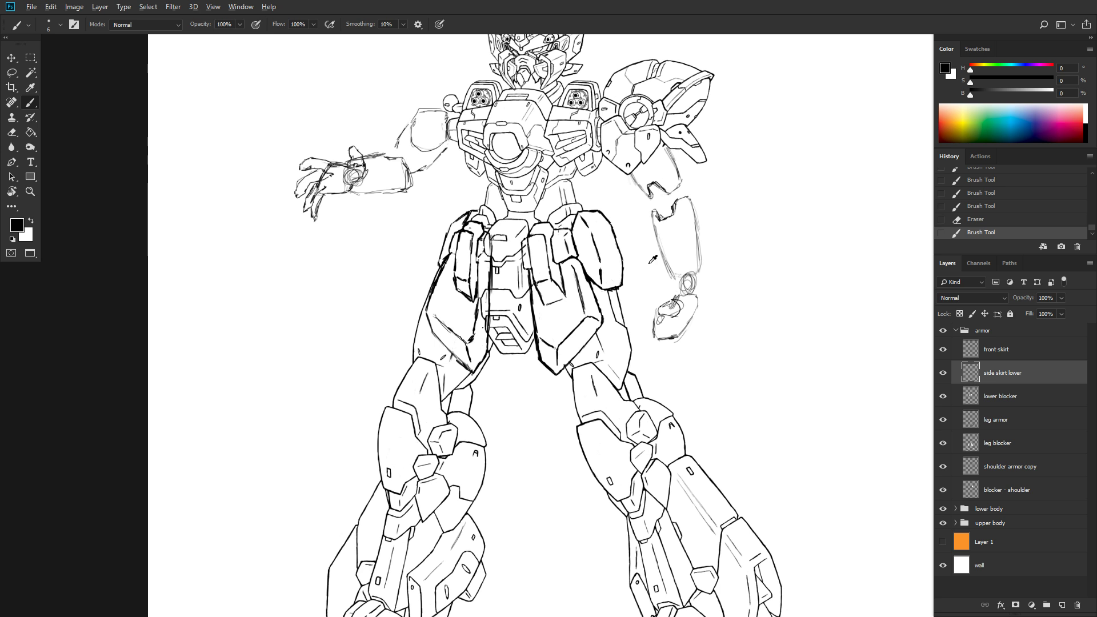
scroll(651, 272, down, 1)
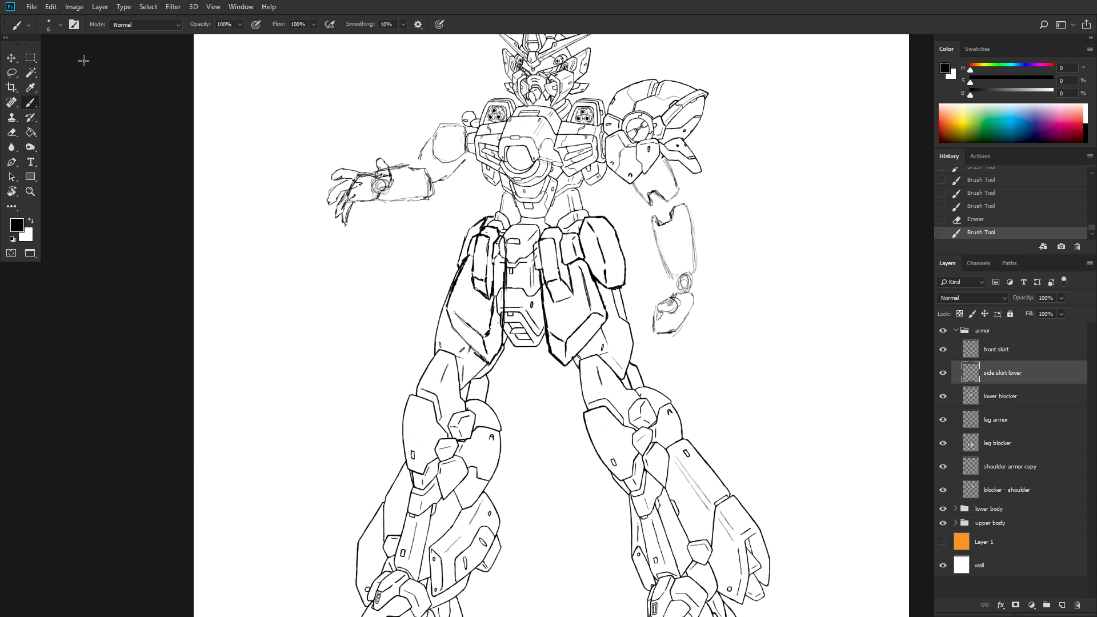
- Lasso the rounded side skirt on the viewer's right, nudge it slightly outward from the hip and deselect it
click(31, 57)
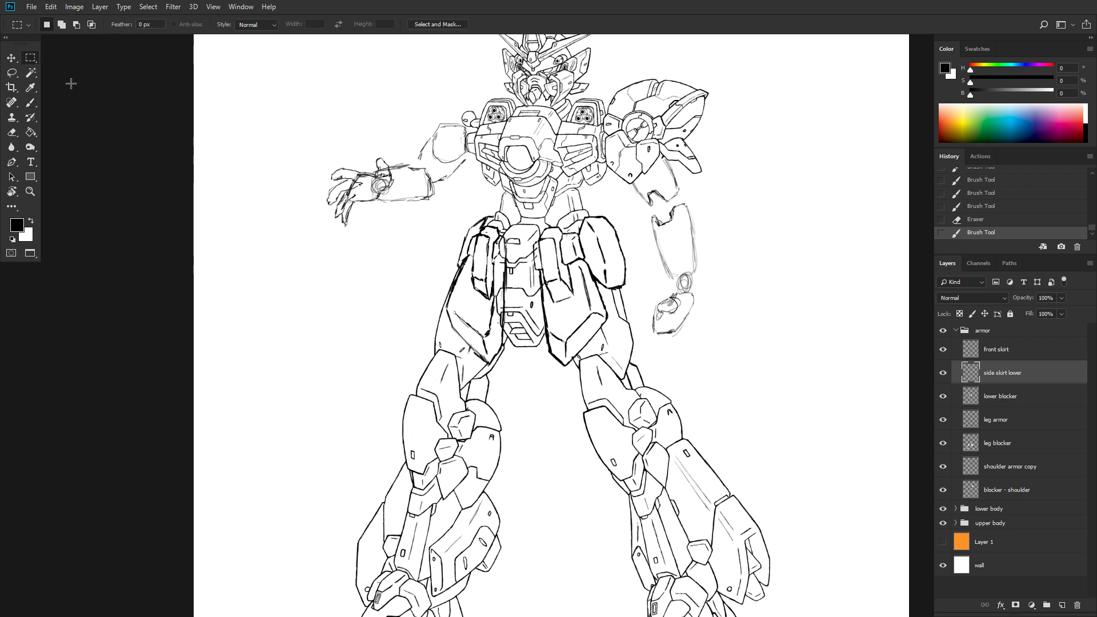
click(12, 72)
scroll(599, 308, up, 5)
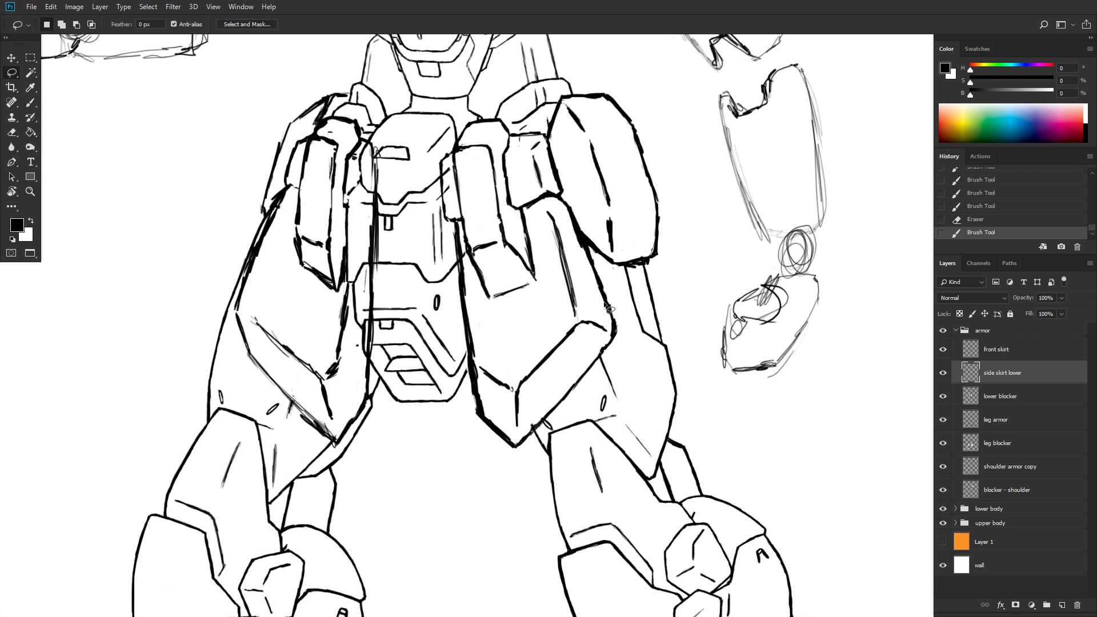
drag(669, 186, 538, 345)
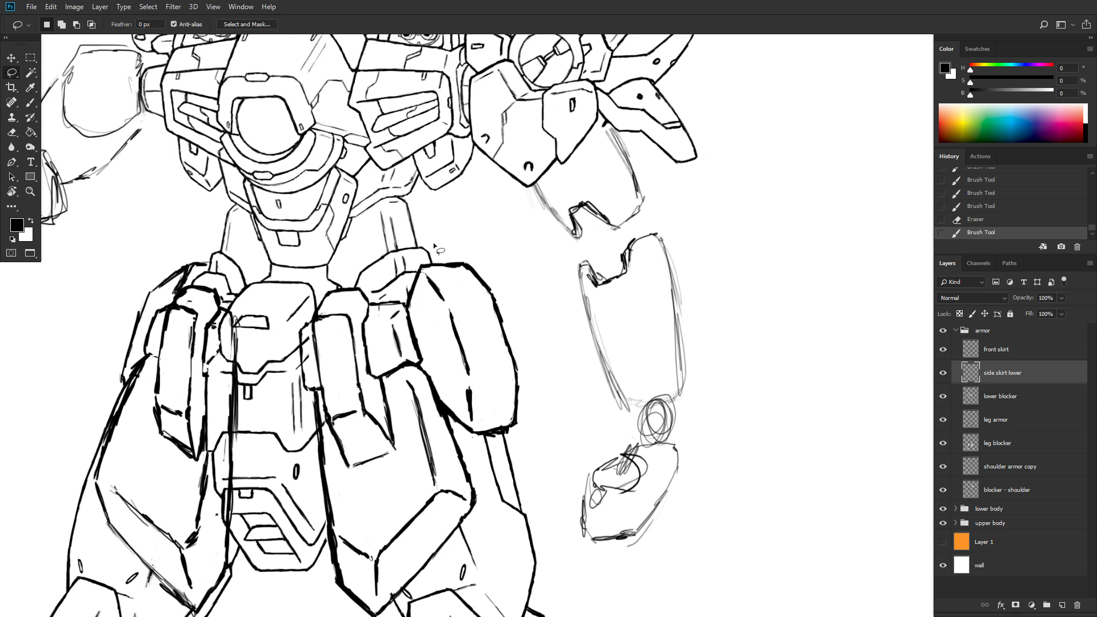
mouse_move(434, 242)
mouse_down()
mouse_move(408, 267)
mouse_move(395, 322)
mouse_move(413, 397)
mouse_move(468, 455)
mouse_move(518, 455)
mouse_move(542, 362)
mouse_move(488, 270)
mouse_move(427, 258)
mouse_up()
key(v)
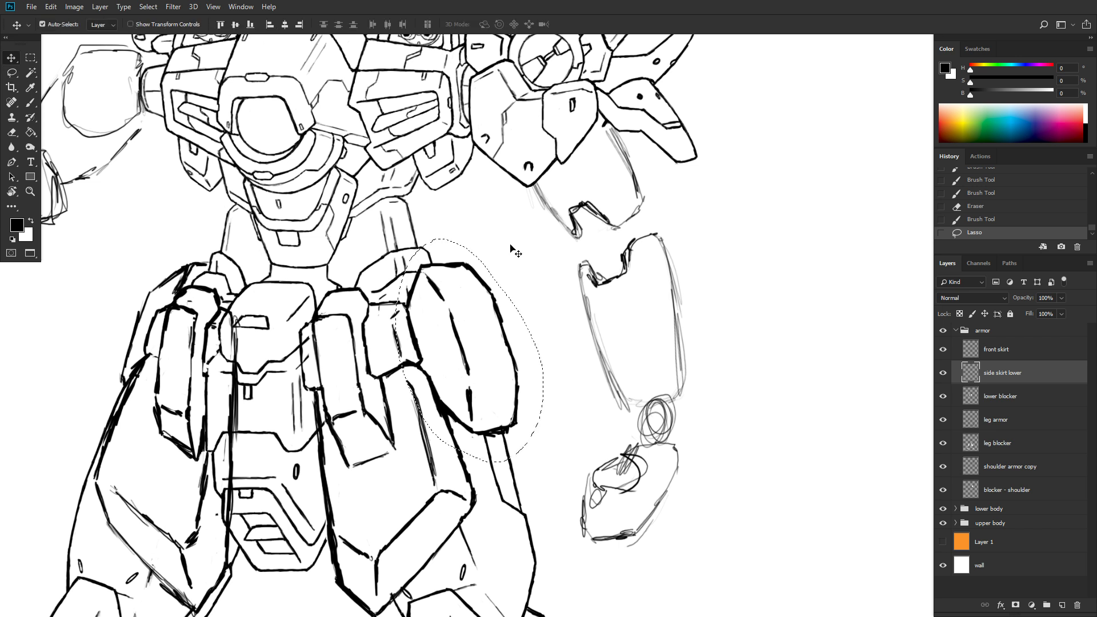
key(Right)
key(Right)
key(Right)
key(Right)
key(Right)
key(Right)
key(Right)
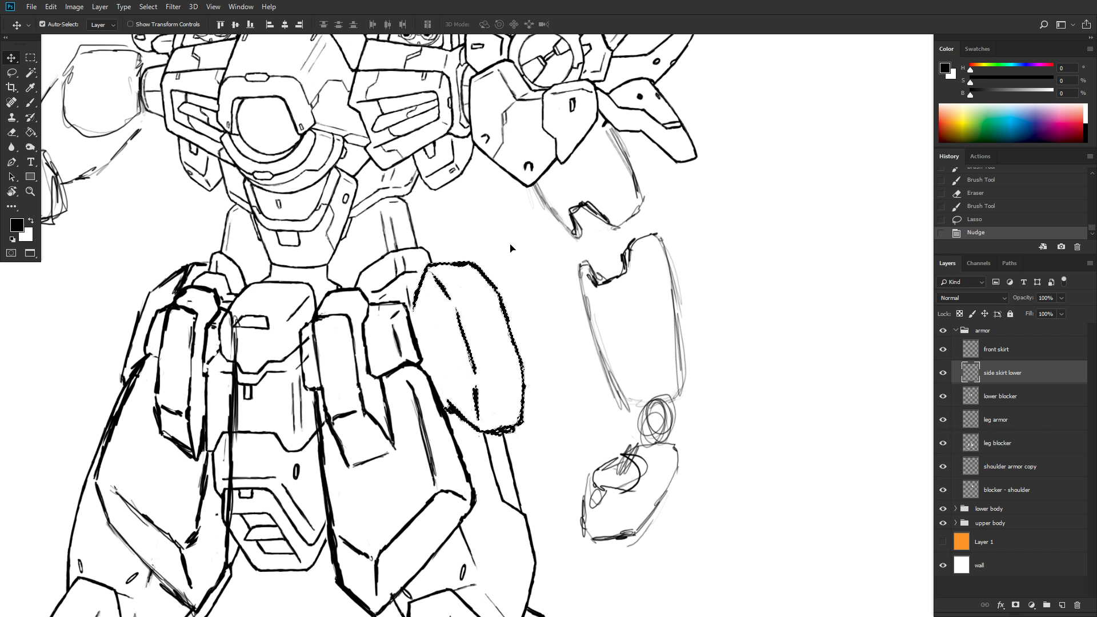
key(ctrl+d)
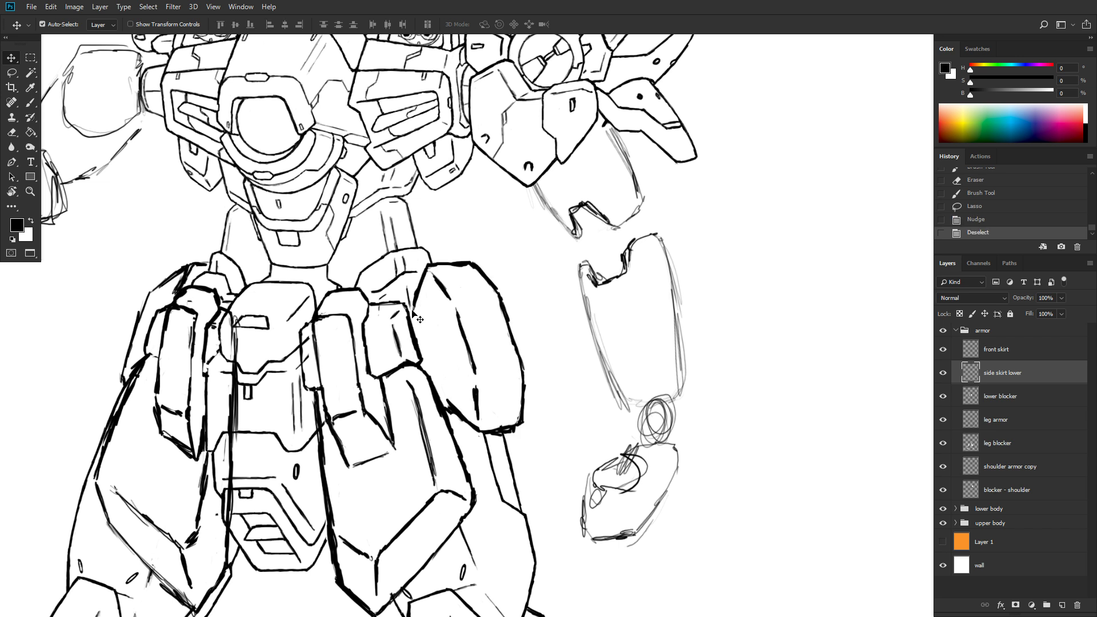
- Undo the accidental move of the side skirt lower layer and redraw the rounded side skirt's inner edge with the Brush
drag(411, 297, 415, 305)
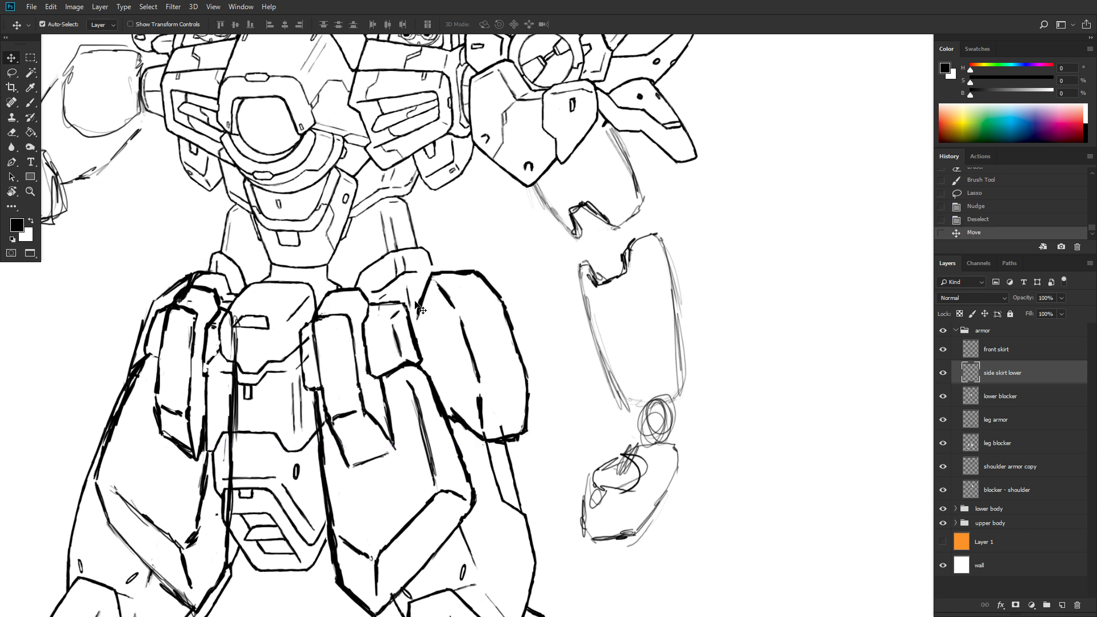
click(987, 221)
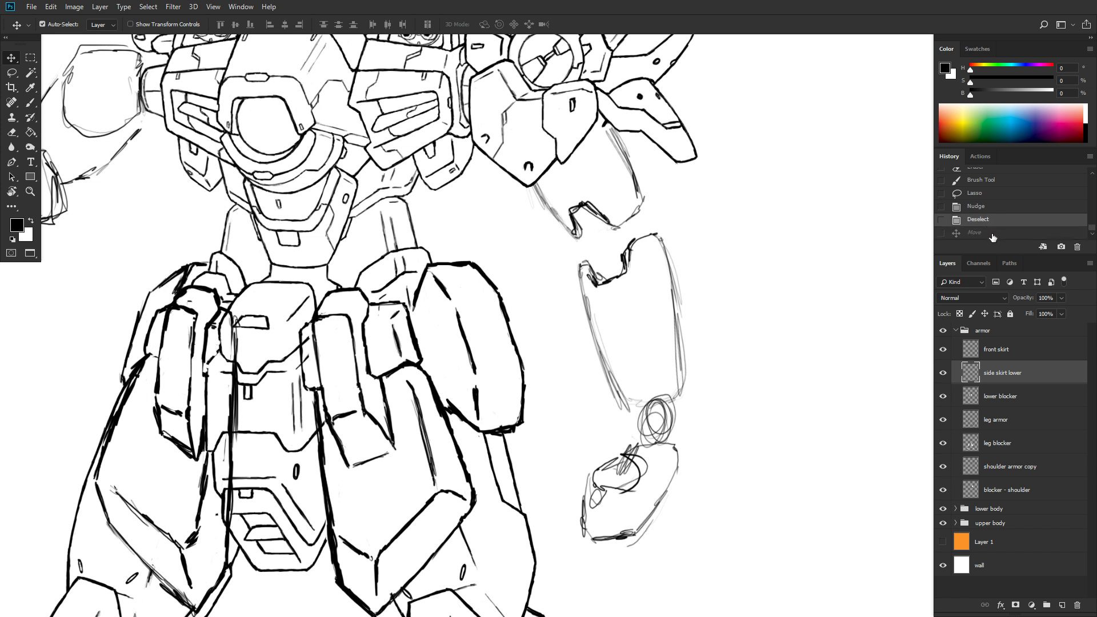
click(30, 102)
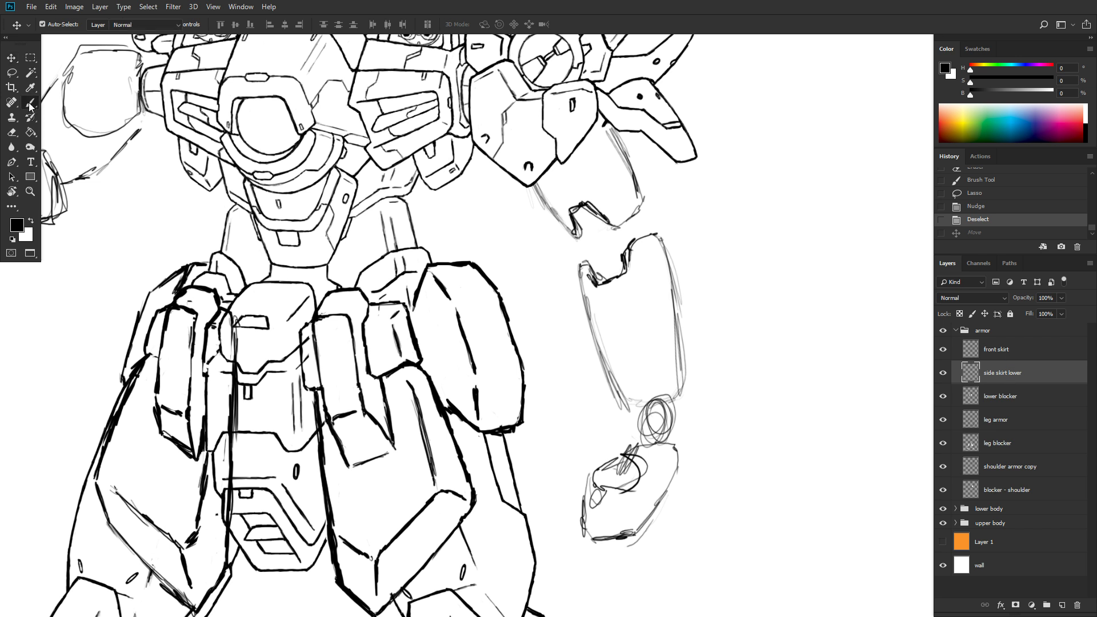
drag(413, 307, 448, 402)
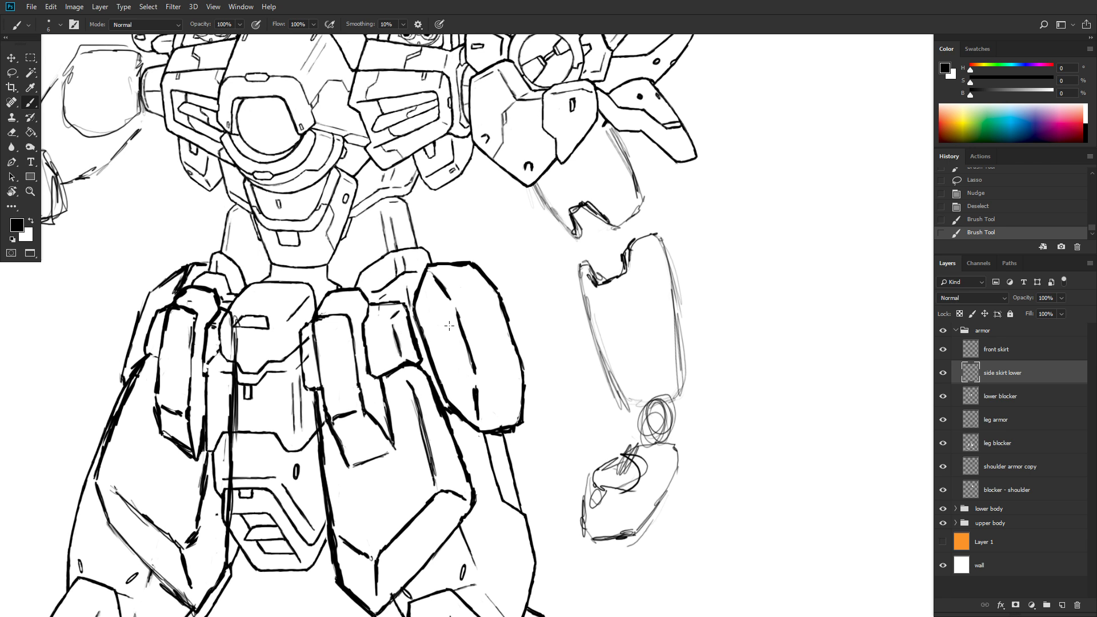
- Check the refined side skirts against the whole figure and save the drawing
scroll(494, 331, down, 5)
scroll(575, 358, down, 3)
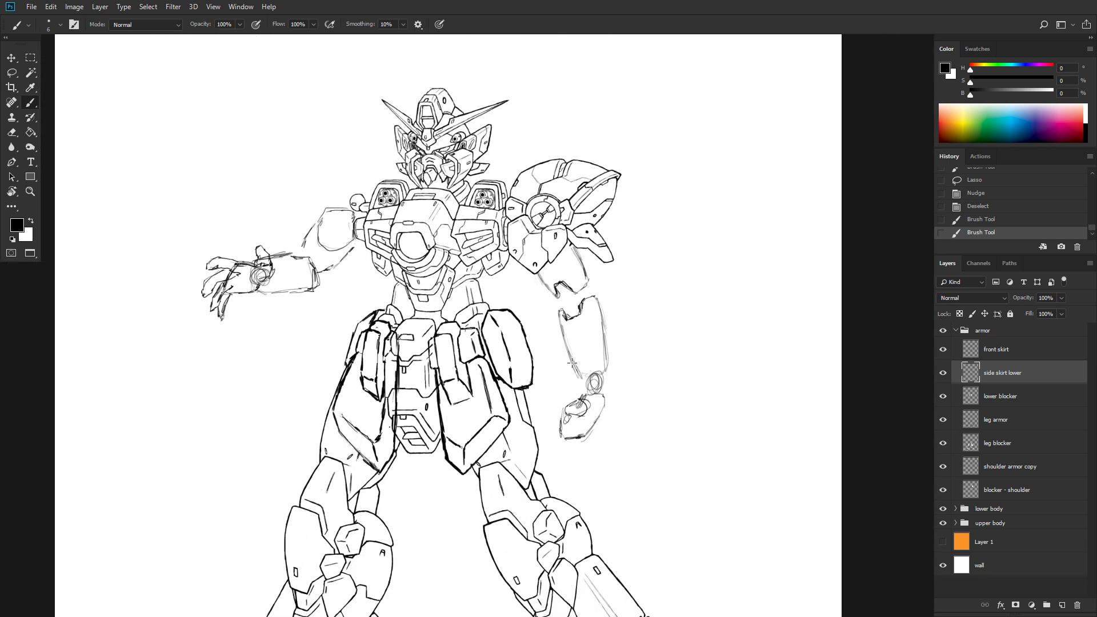
scroll(572, 363, up, 2)
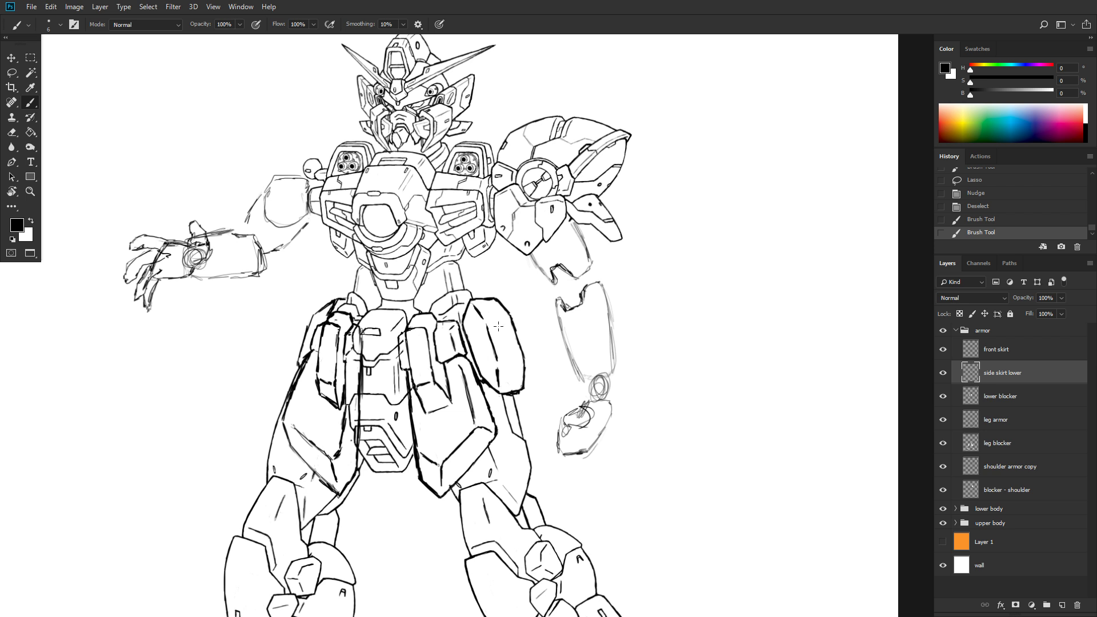
scroll(480, 327, up, 1)
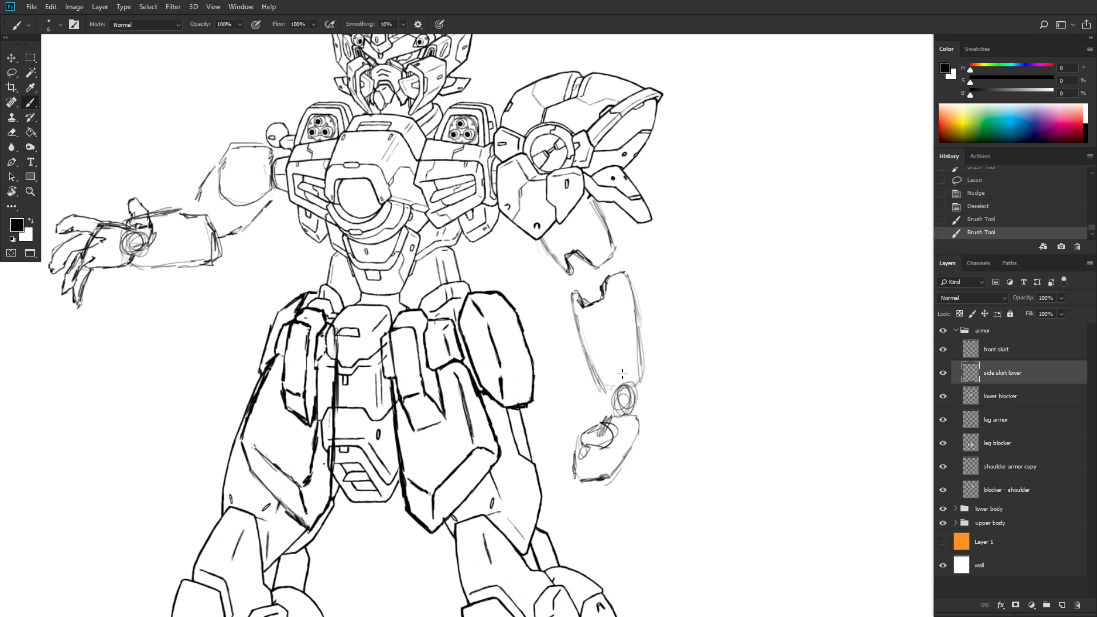
scroll(621, 373, down, 1)
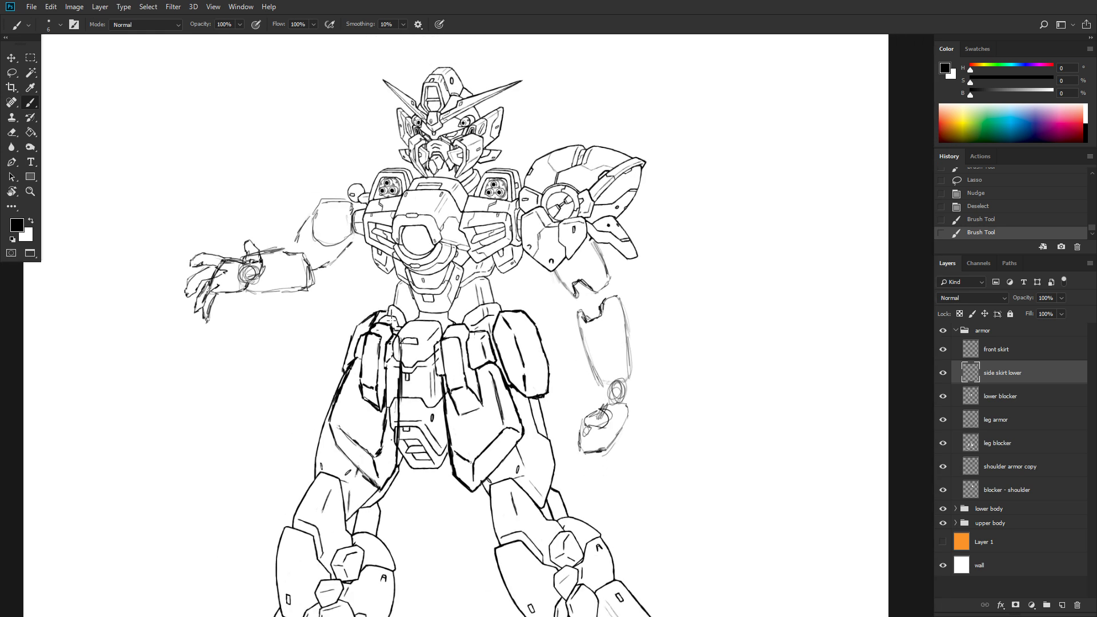
scroll(594, 302, down, 2)
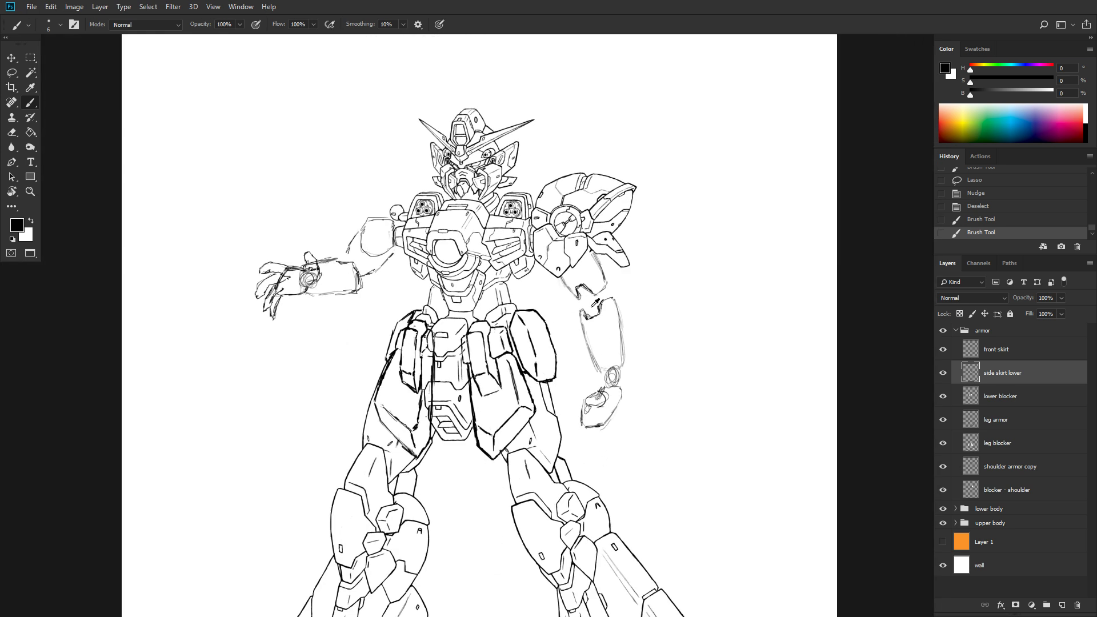
scroll(594, 302, down, 1)
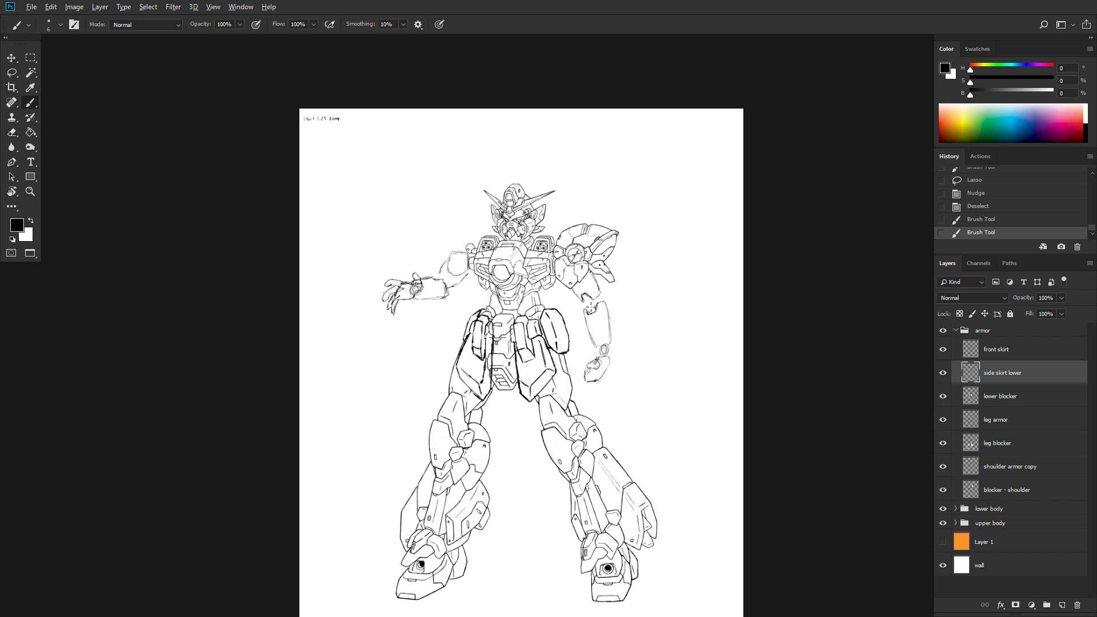
scroll(591, 307, up, 2)
key(ctrl+s)
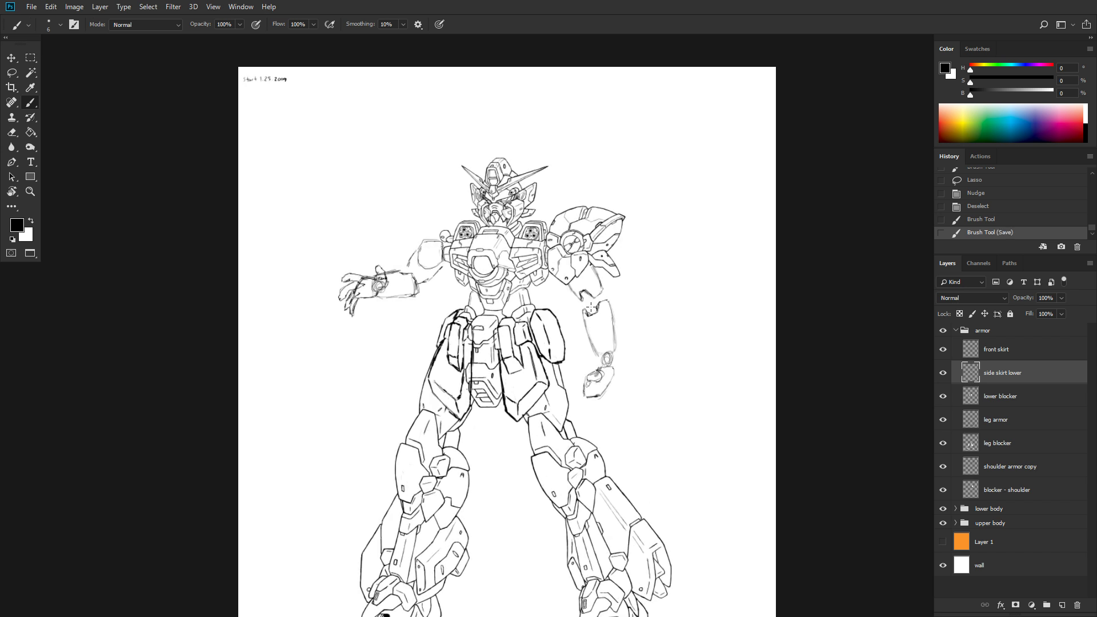
- Examine the full figure and compare it with the side skirt lower layer, front skirt layer and armor group each hidden and shown
scroll(593, 325, down, 3)
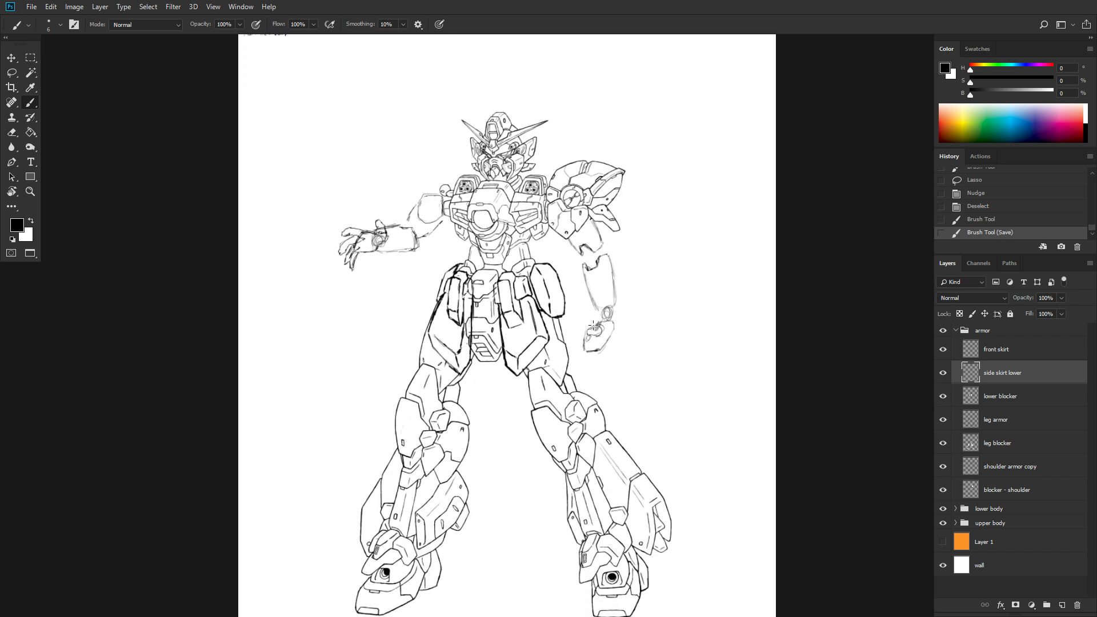
scroll(595, 318, down, 1)
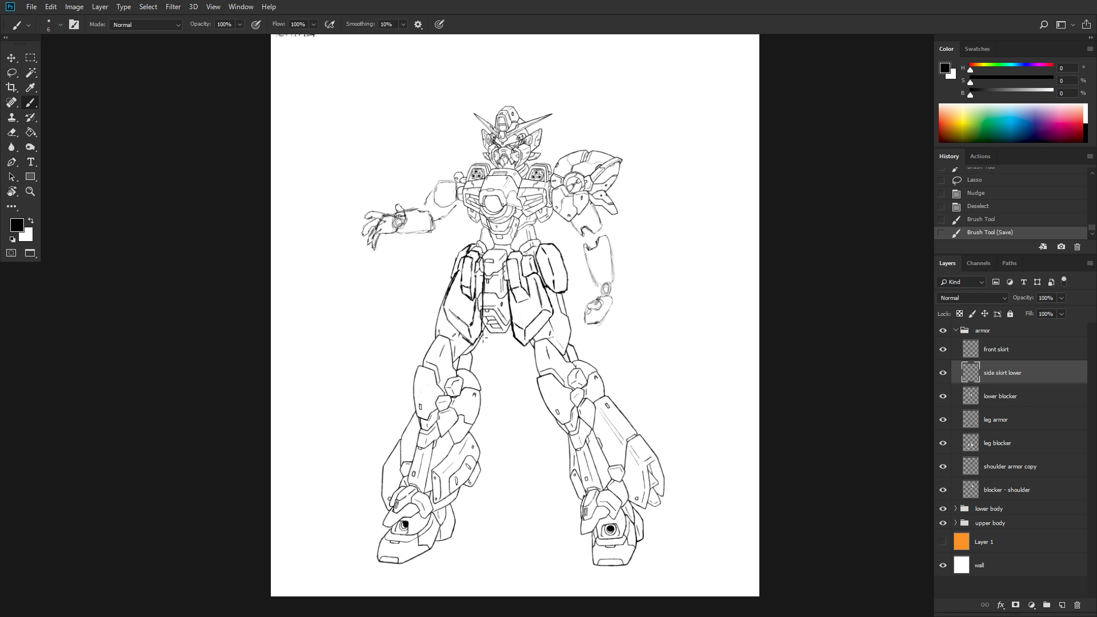
scroll(580, 313, up, 1)
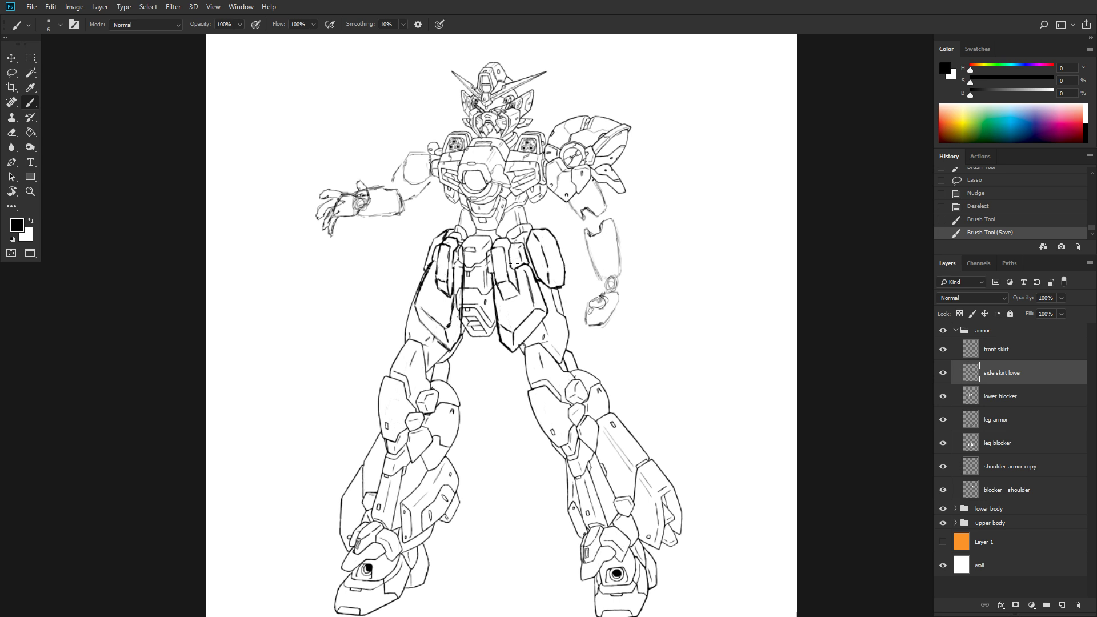
scroll(538, 288, up, 2)
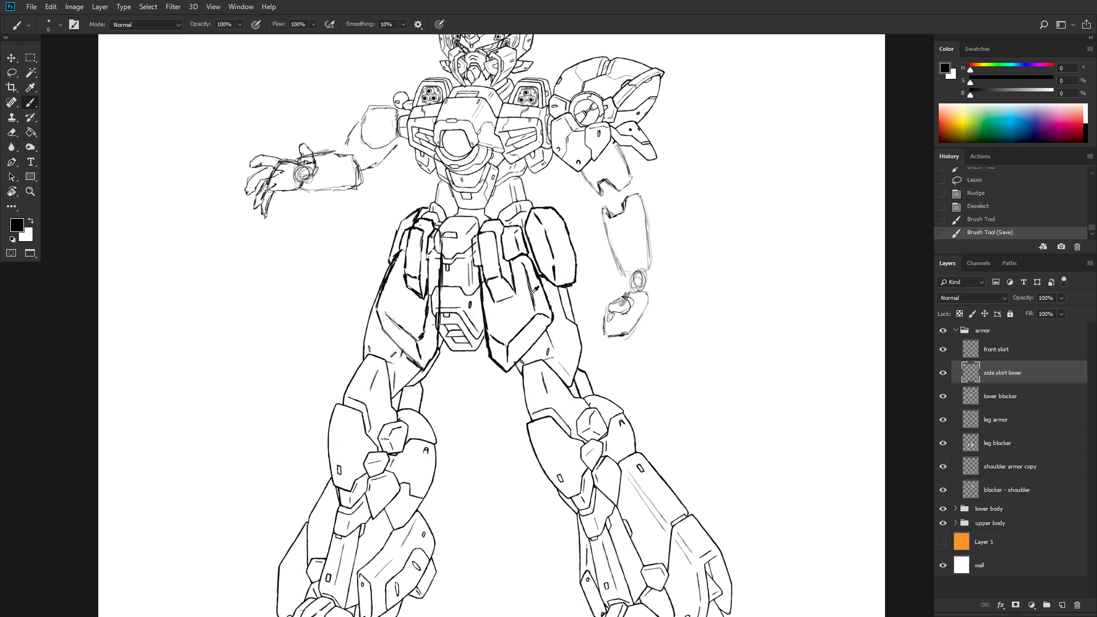
scroll(582, 258, up, 2)
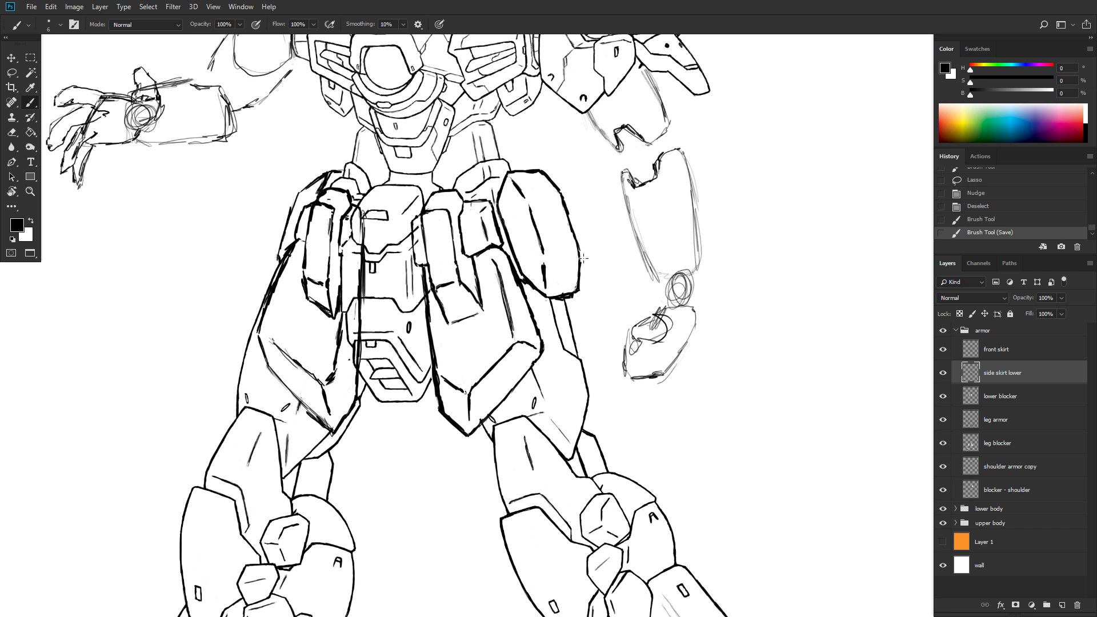
scroll(583, 258, up, 3)
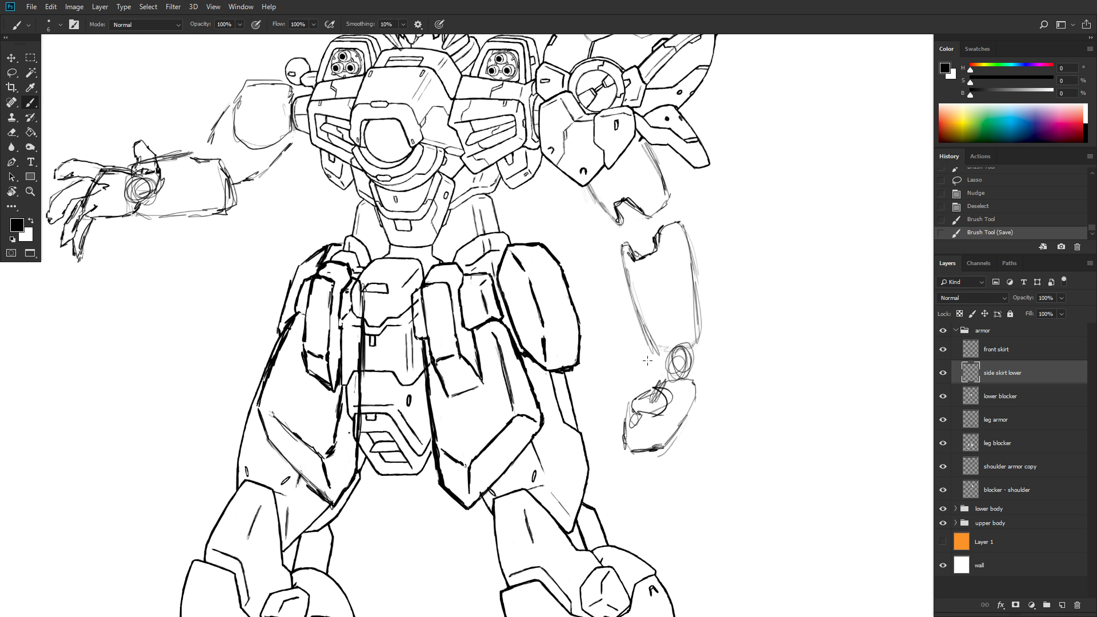
scroll(749, 354, down, 3)
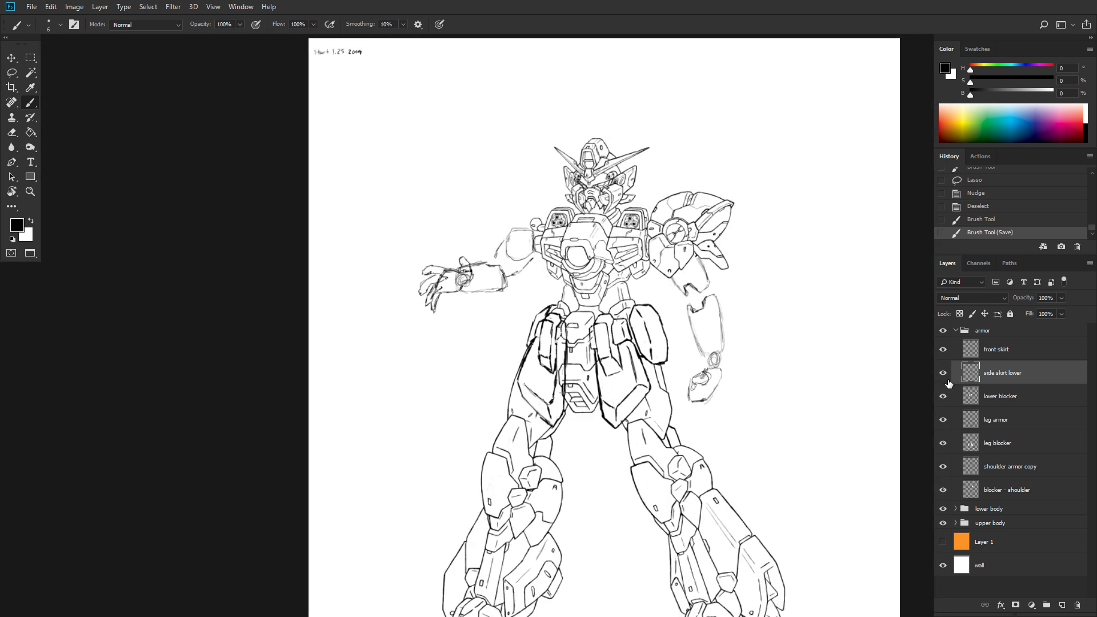
click(943, 375)
click(942, 374)
click(941, 350)
click(942, 351)
click(942, 331)
click(942, 331)
- Add a new layer above the front skirt layer in the armor group
click(1007, 349)
click(1060, 607)
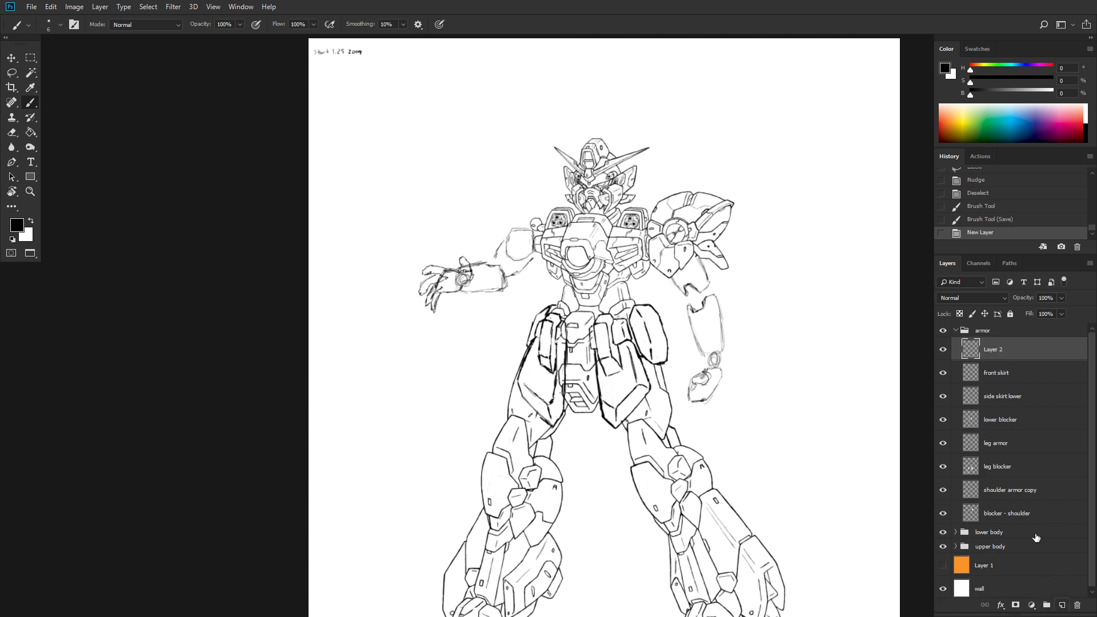
drag(718, 288, 566, 222)
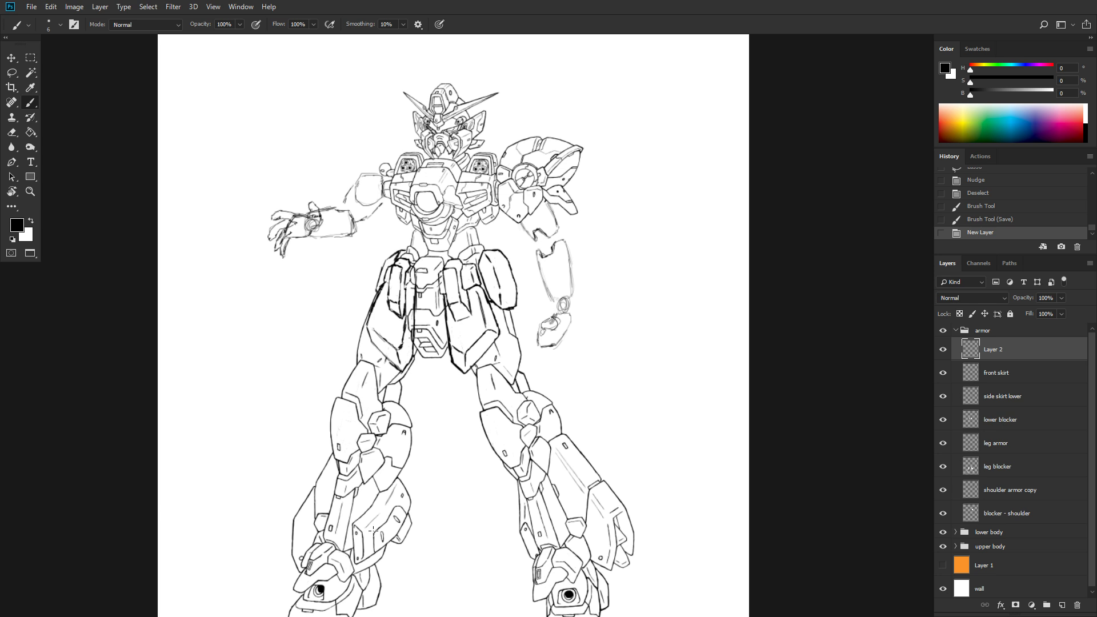
- Switch to Photos, study the hip armor and full figure in the winged Gundam picture, and return to Photoshop
key(super)
click(661, 606)
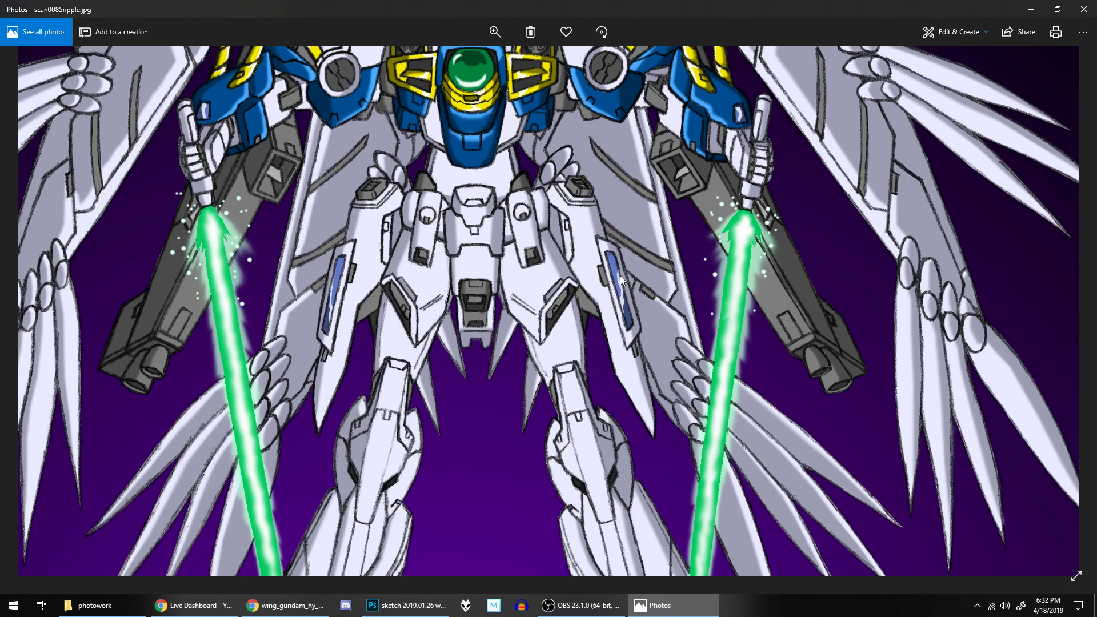
key(super)
key(super)
scroll(598, 274, down, 5)
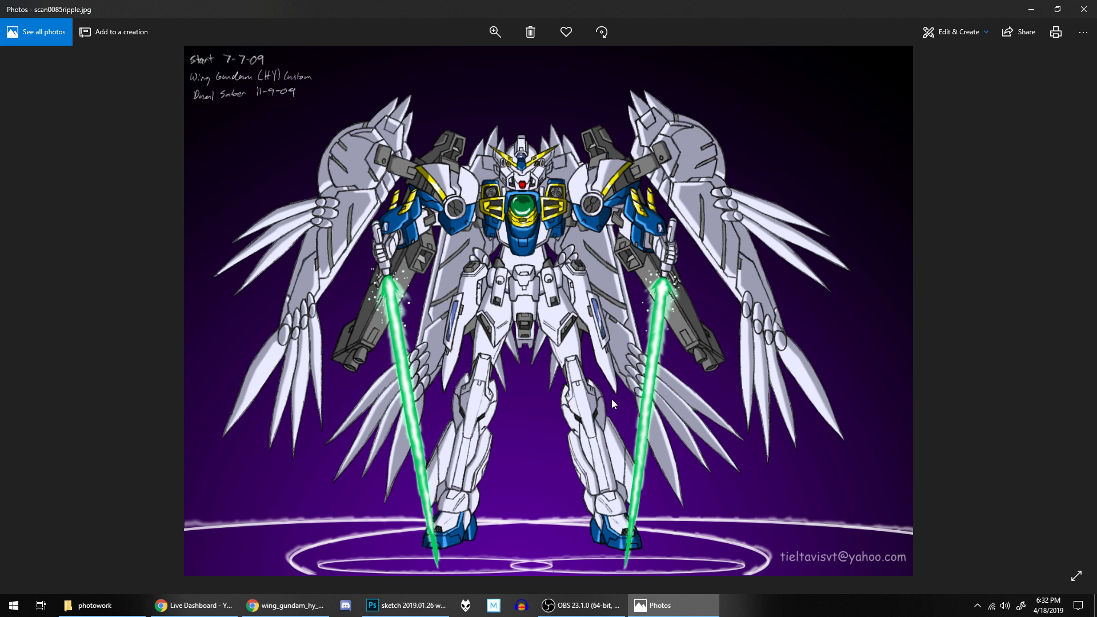
key(alt+Tab)
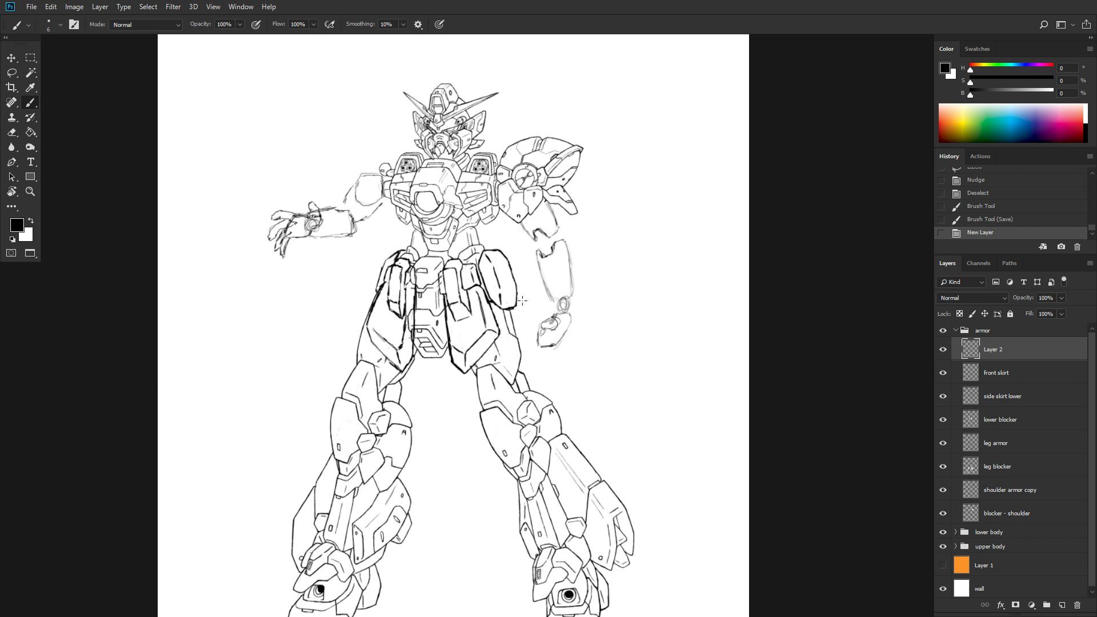
- Rename the new layer at the top of the armor group as "skirt thruster"
double_click(992, 350)
text(skirt thruster)
key(Return)
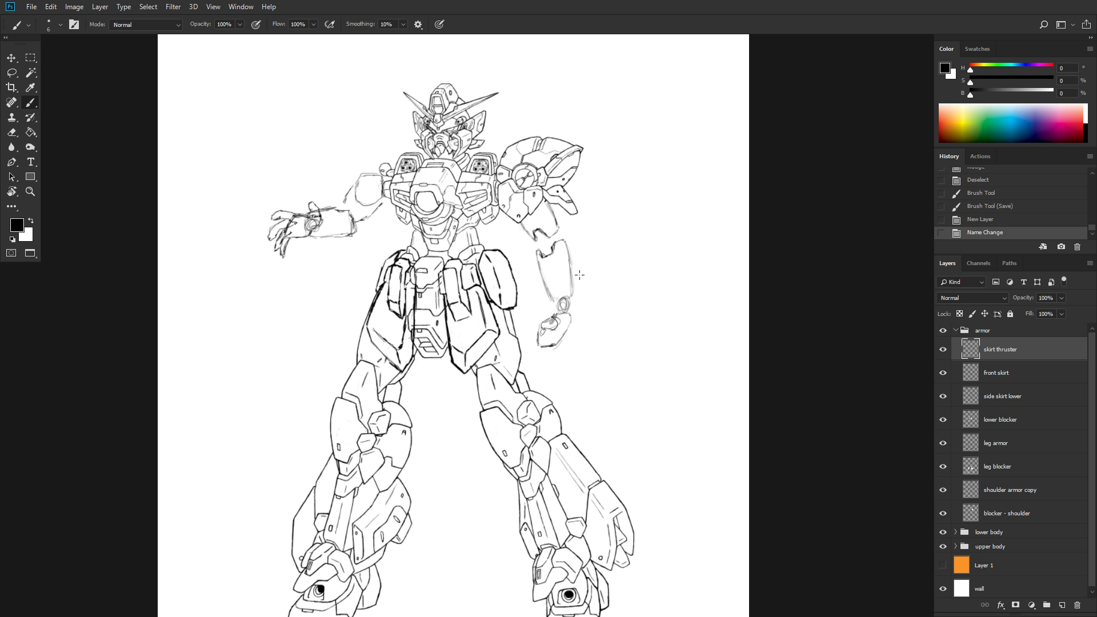
- Examine the space around the hips and side skirts for the thruster, and save the drawing
scroll(514, 301, down, 2)
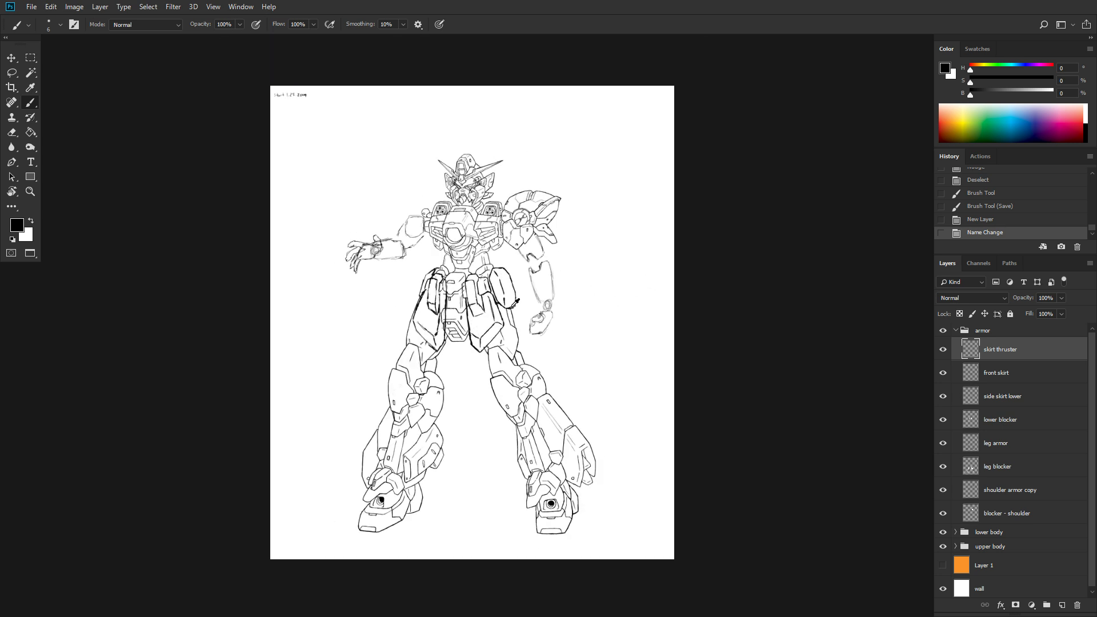
scroll(514, 301, down, 1)
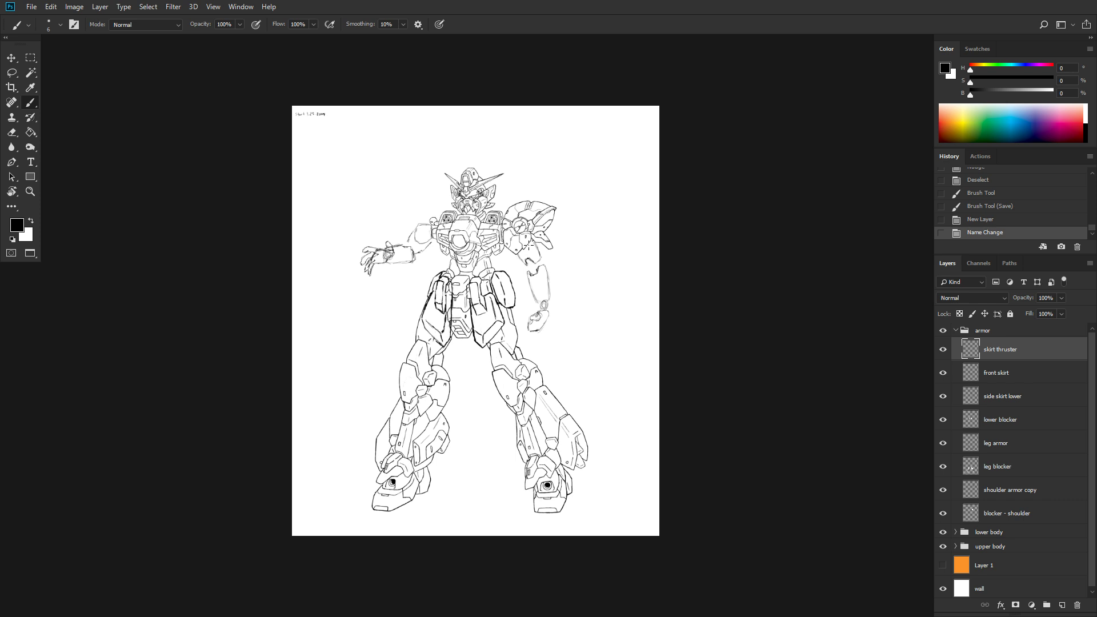
scroll(519, 307, up, 4)
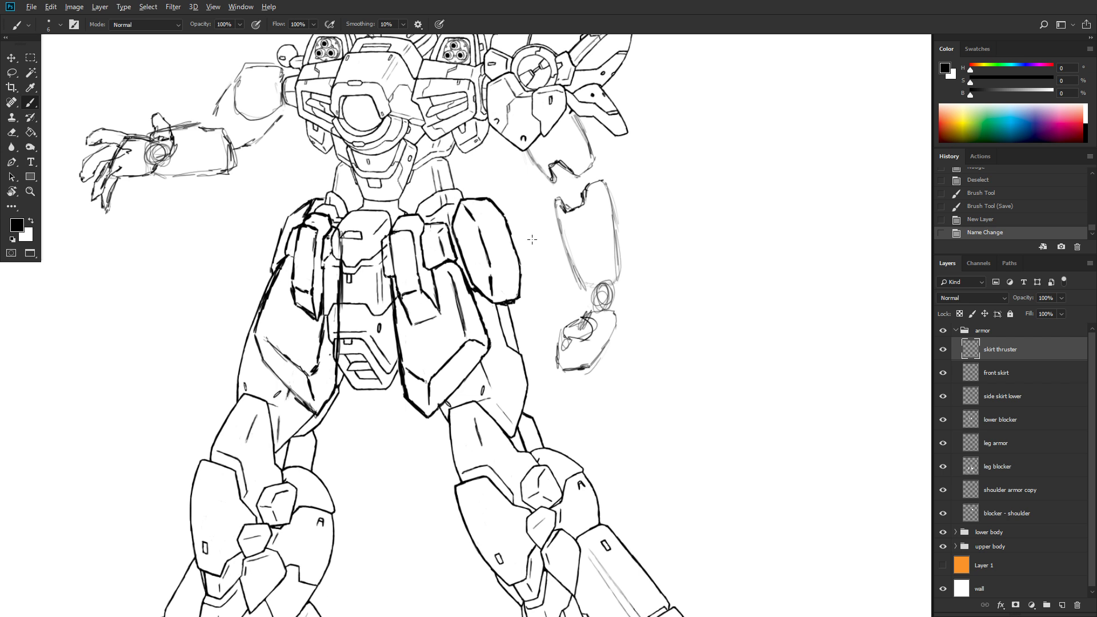
scroll(526, 223, up, 1)
scroll(514, 229, up, 1)
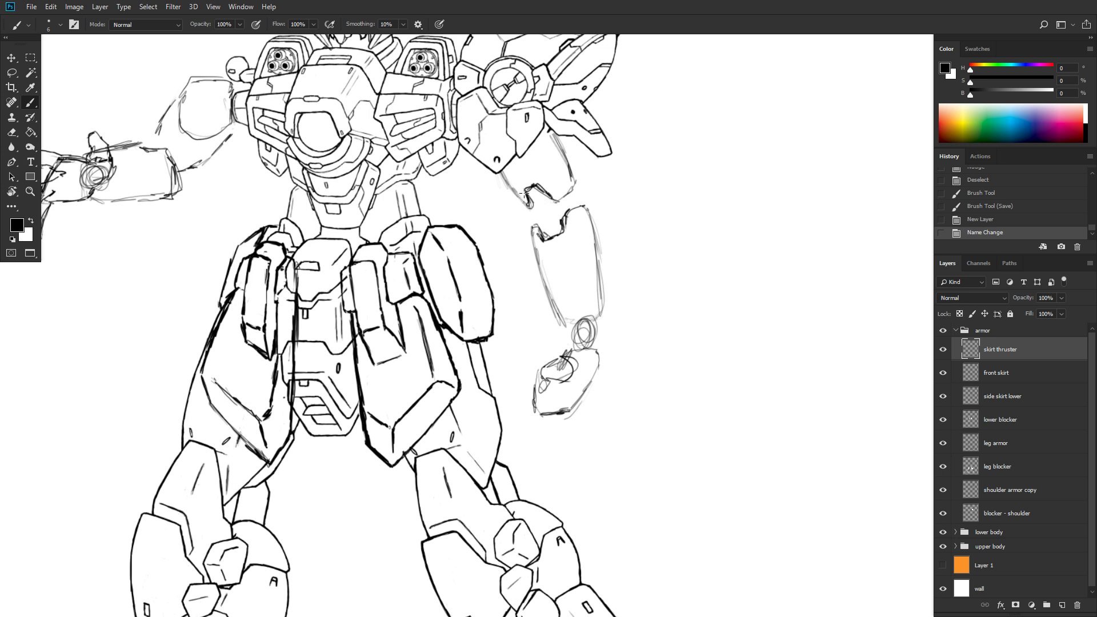
scroll(546, 182, down, 3)
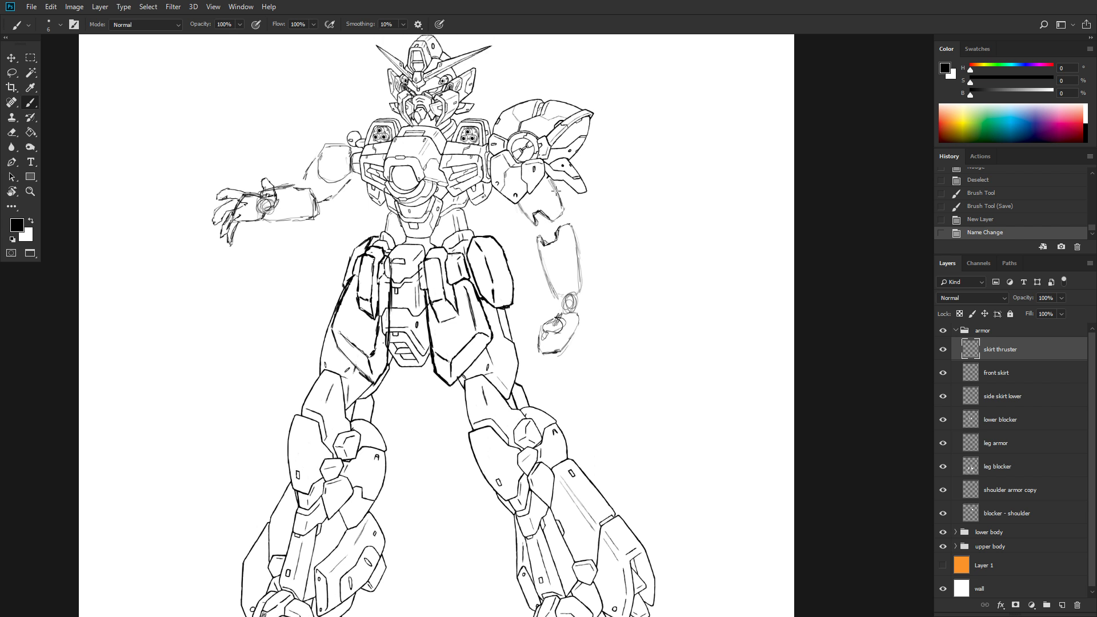
scroll(555, 192, up, 2)
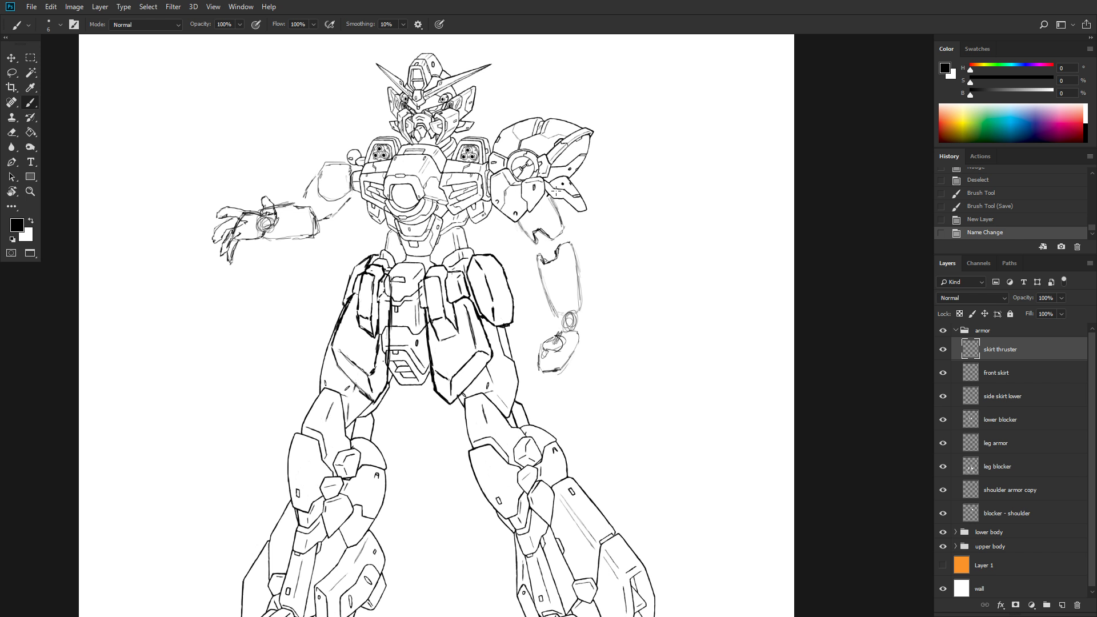
scroll(555, 193, down, 2)
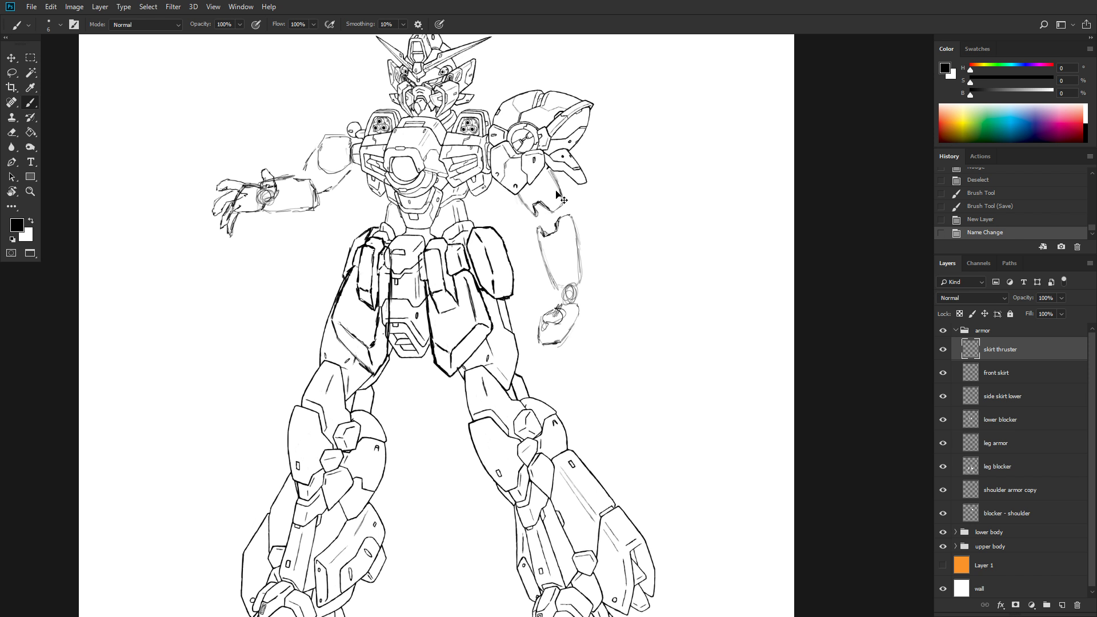
key(ctrl+s)
- Sketch a long pointed thruster outline with the Brush, sweeping down and outward from the side skirt on the viewer's right
drag(481, 242, 483, 234)
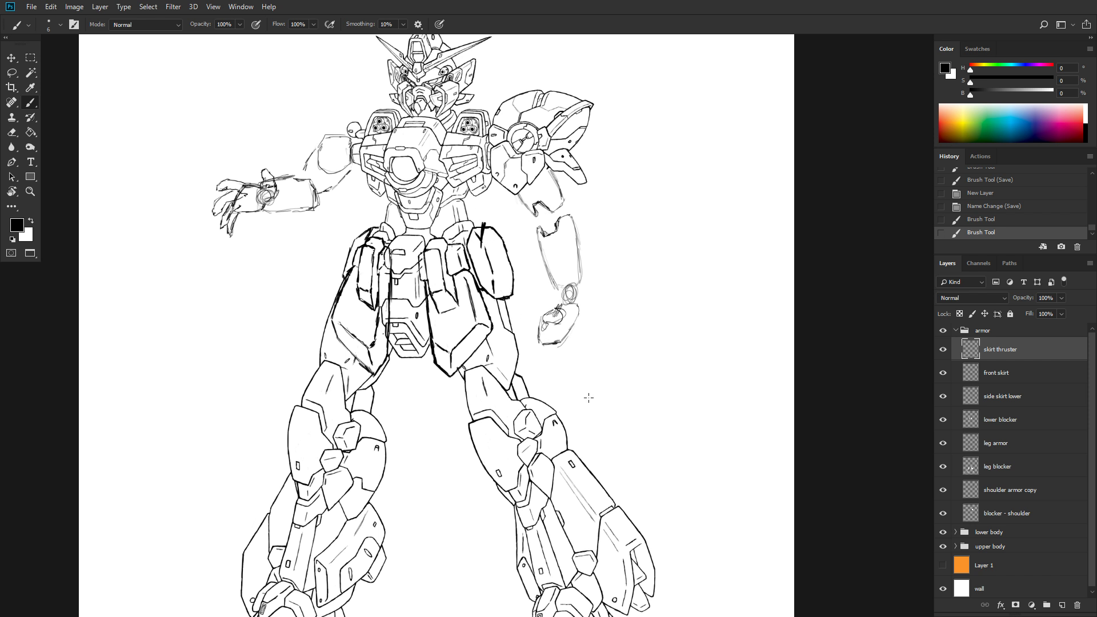
mouse_move(482, 248)
mouse_down()
mouse_move(490, 270)
mouse_move(482, 252)
mouse_move(488, 276)
mouse_move(554, 351)
mouse_up()
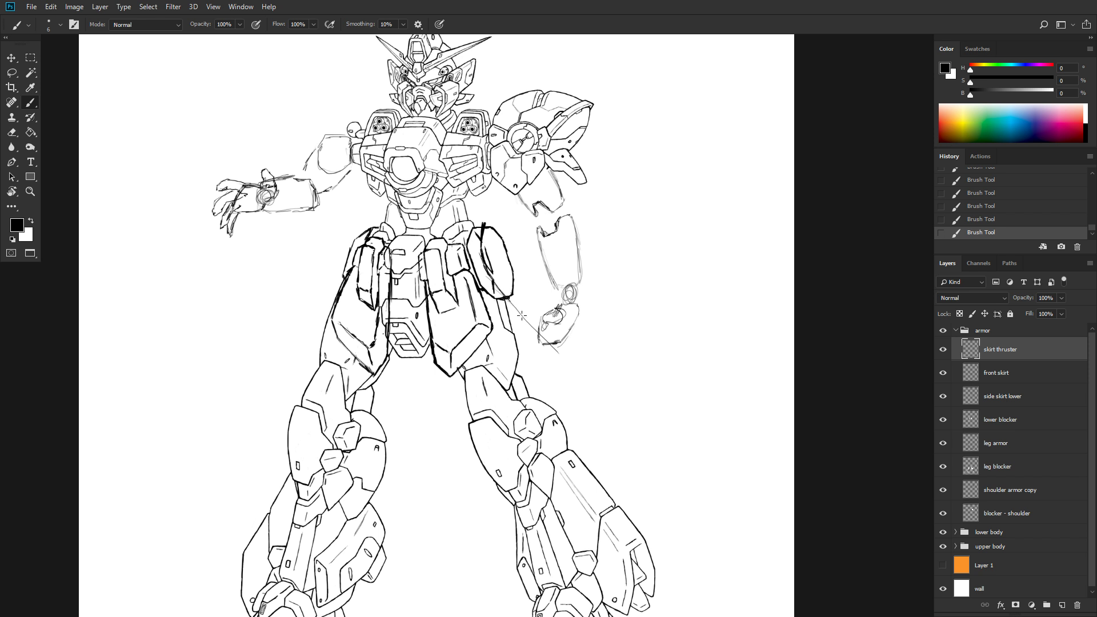
drag(516, 311, 583, 388)
drag(583, 383, 582, 367)
drag(583, 357, 538, 292)
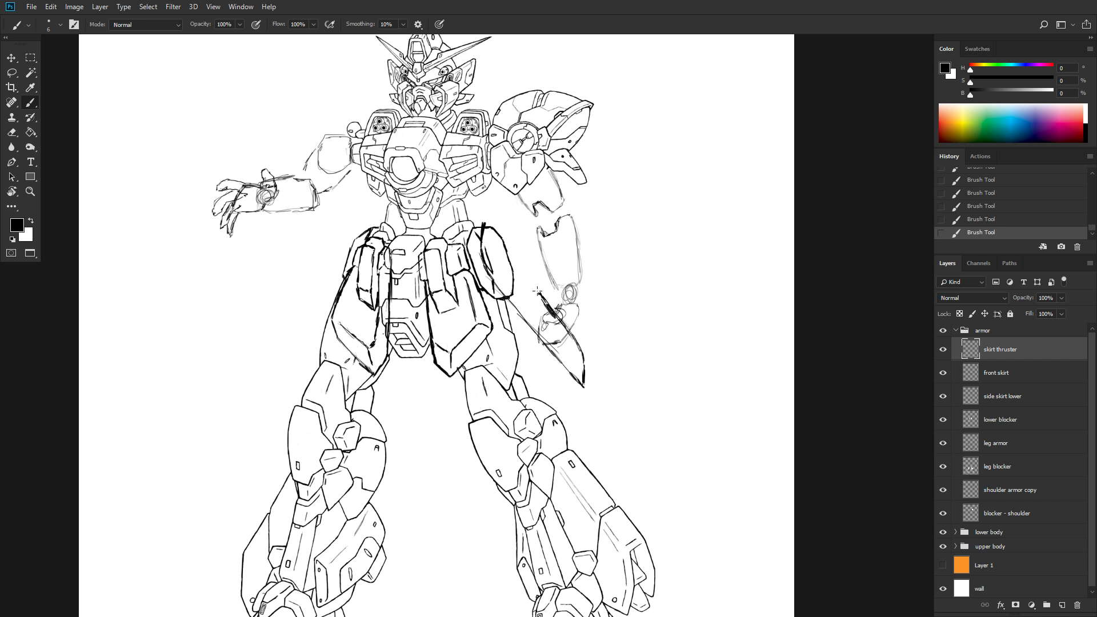
drag(537, 277, 535, 263)
mouse_move(483, 222)
mouse_down()
mouse_move(493, 227)
mouse_move(516, 230)
mouse_move(536, 262)
mouse_up()
drag(512, 233, 520, 240)
key(ctrl+minus)
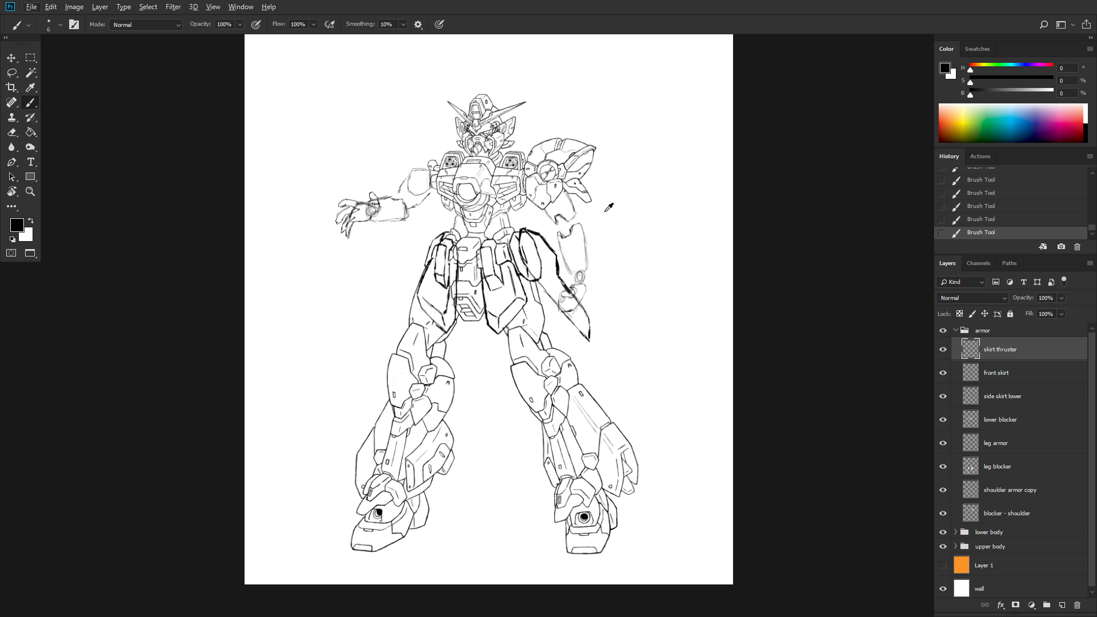
- Check the new thruster's silhouette on the whole figure, hiding and reshowing the armor group for comparison
scroll(608, 207, up, 2)
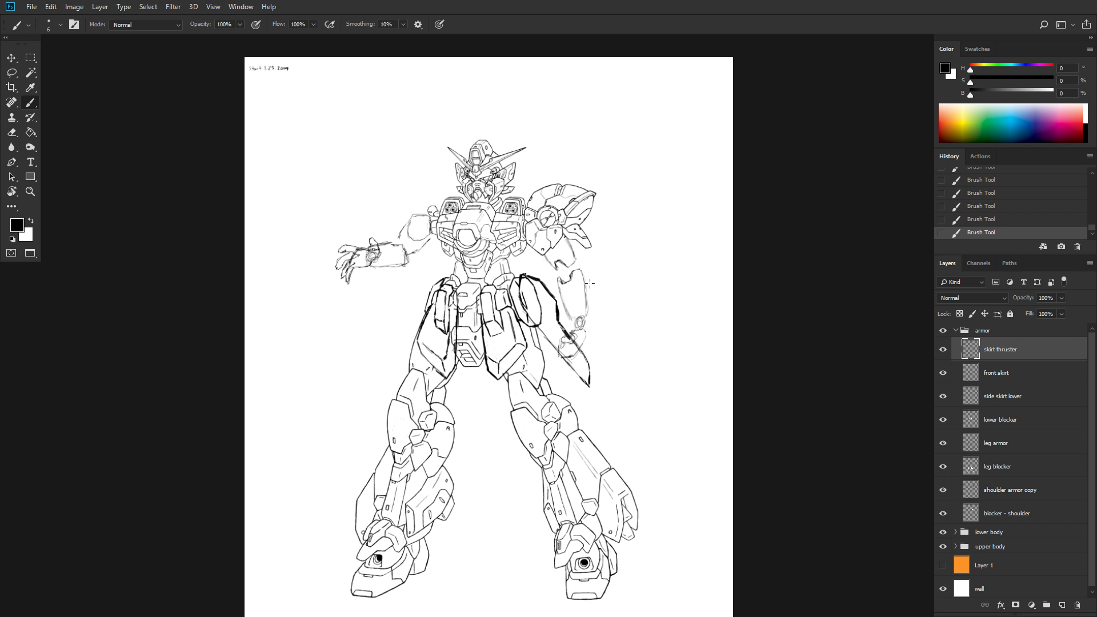
scroll(589, 284, down, 2)
scroll(590, 284, up, 1)
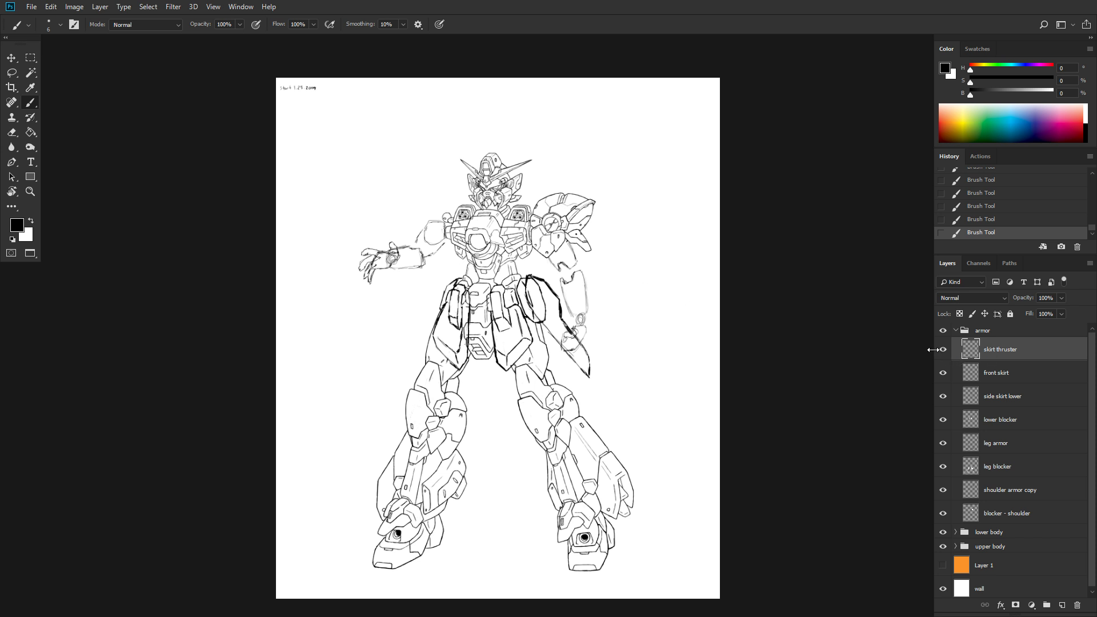
click(943, 330)
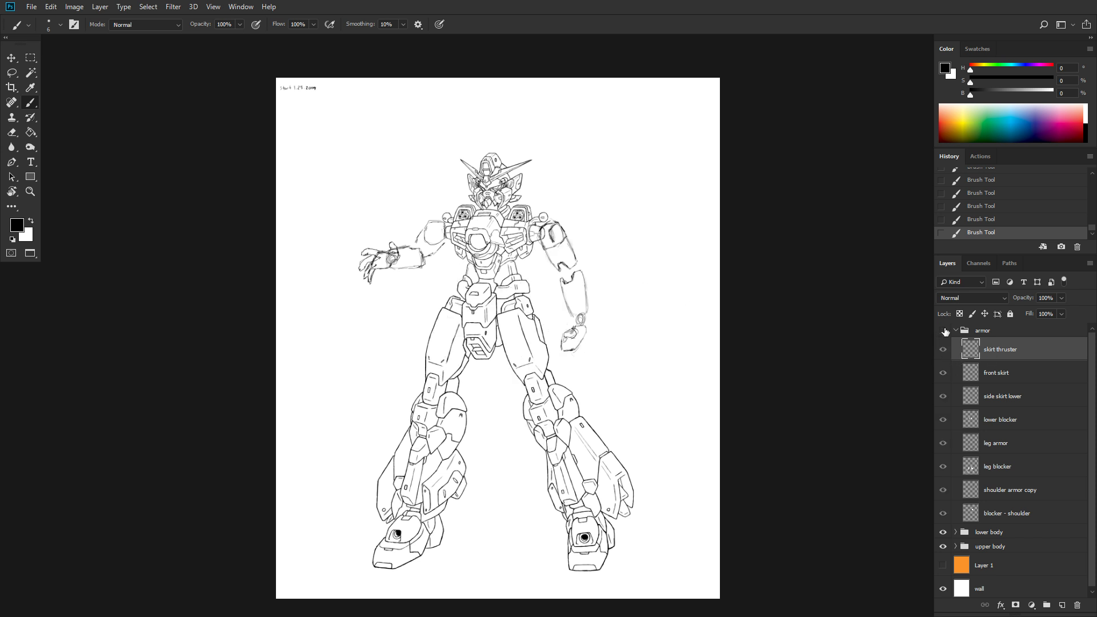
click(943, 330)
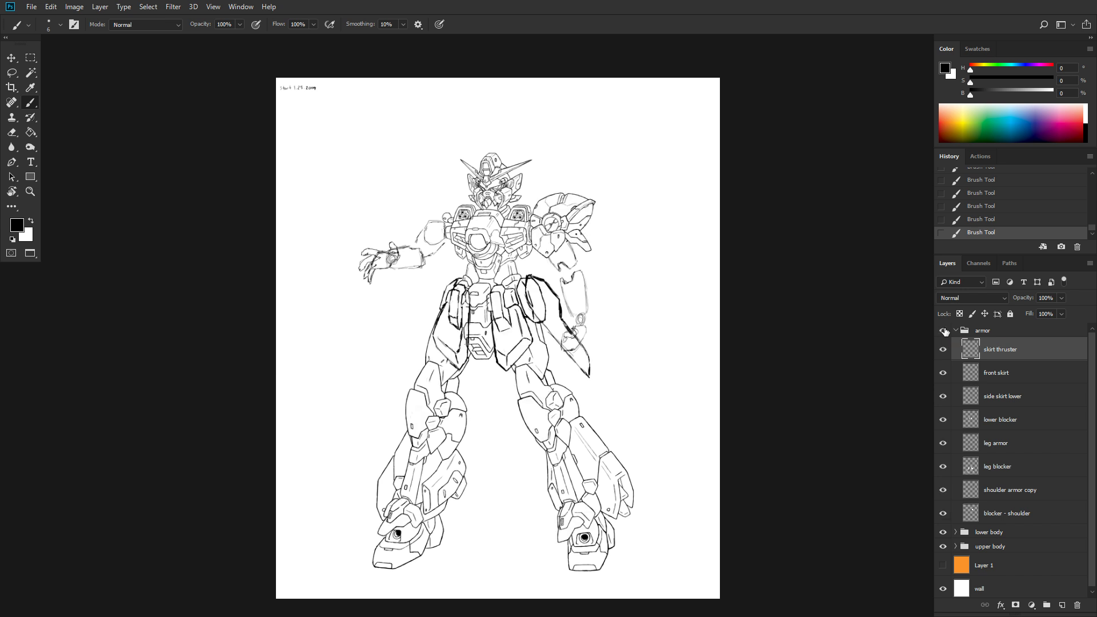
- Compare the figure with and without its armor by toggling the armor group's visibility, leaving the group shown
click(944, 330)
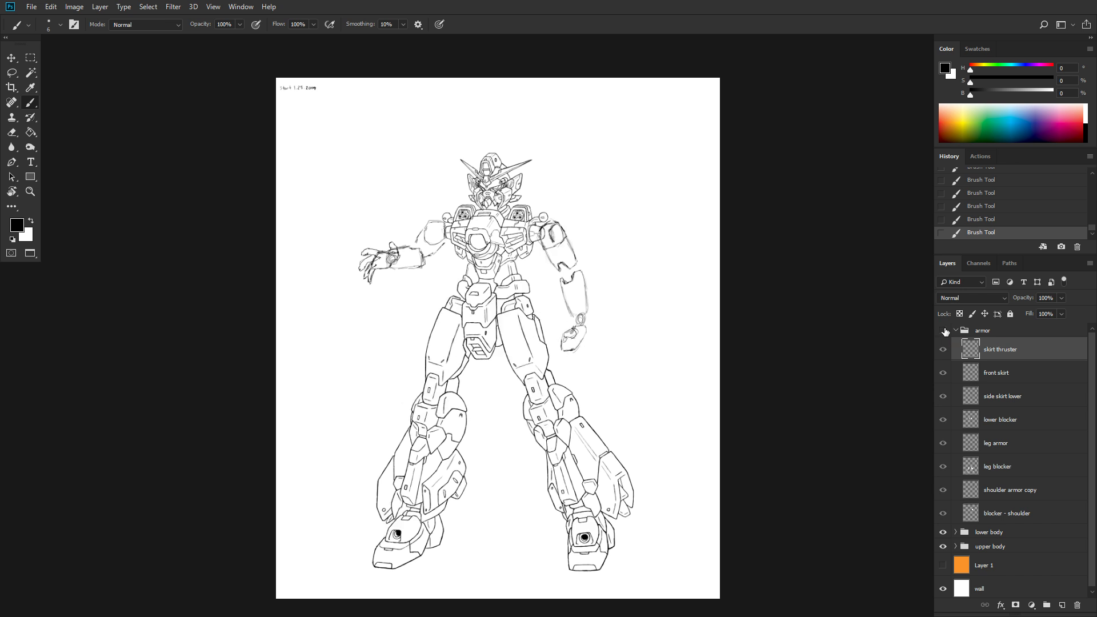
click(943, 330)
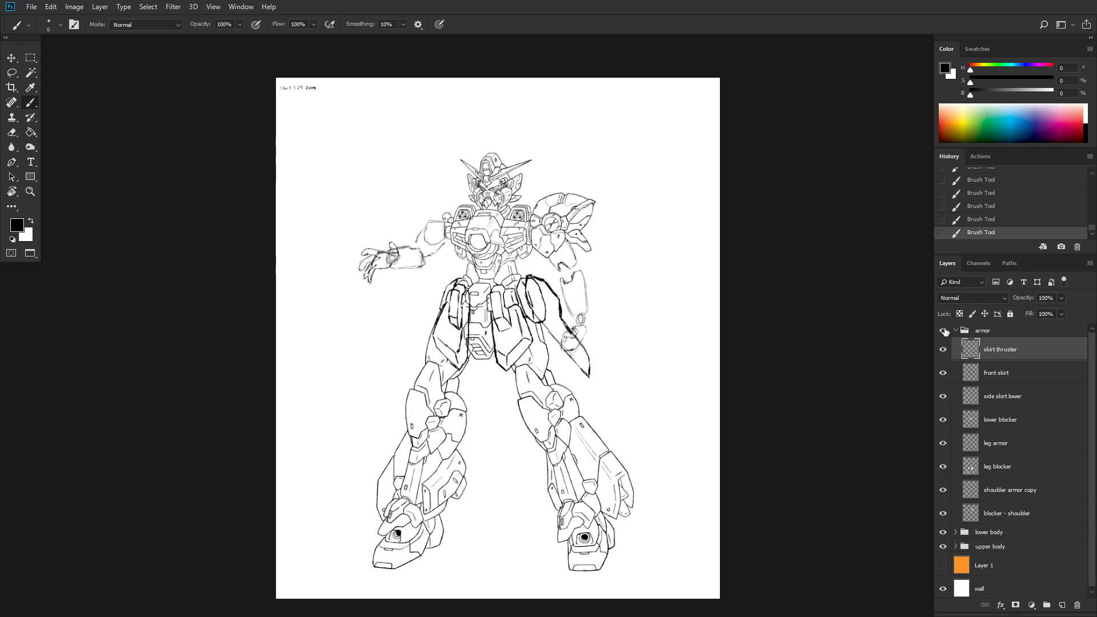
click(942, 330)
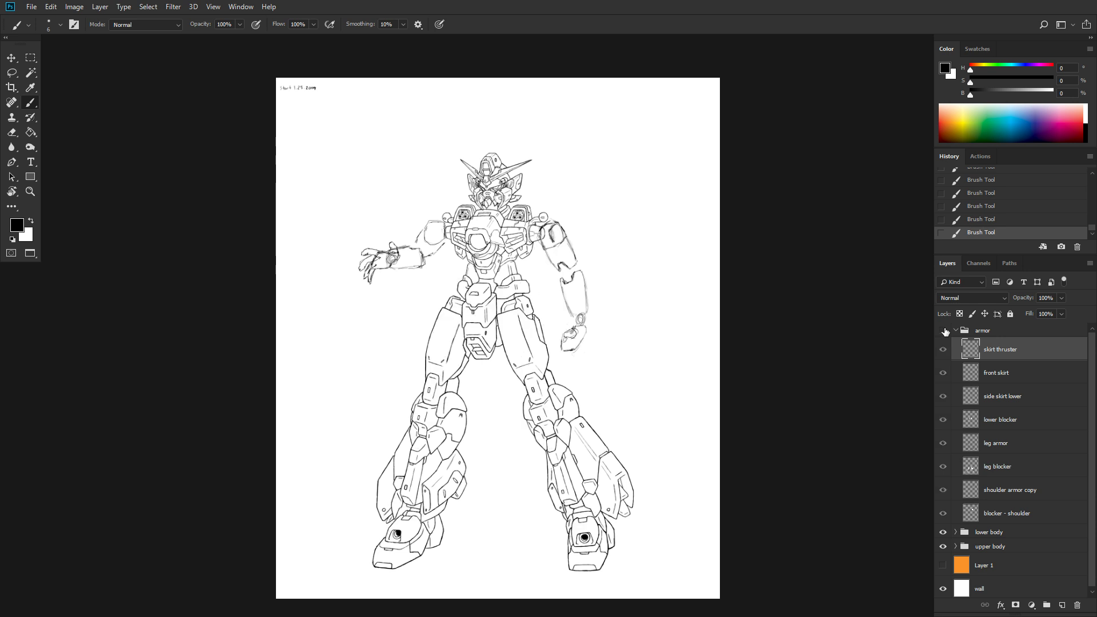
click(943, 331)
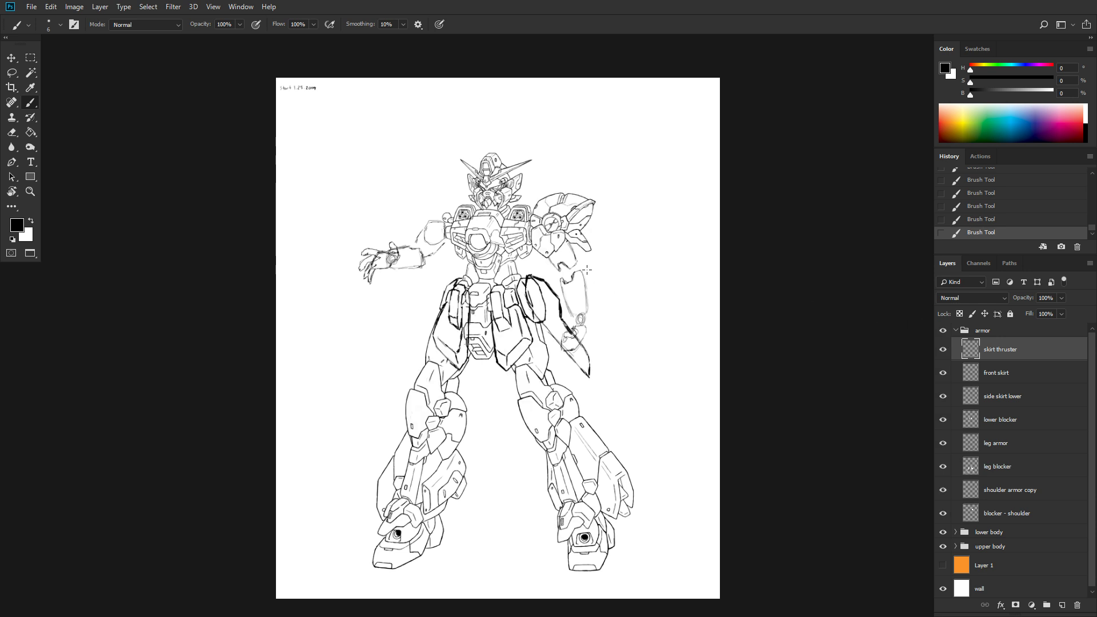
- Sketch a second, shorter pointed fin with the Brush above the long thruster blade, angling outward over the forearm
scroll(587, 270, up, 5)
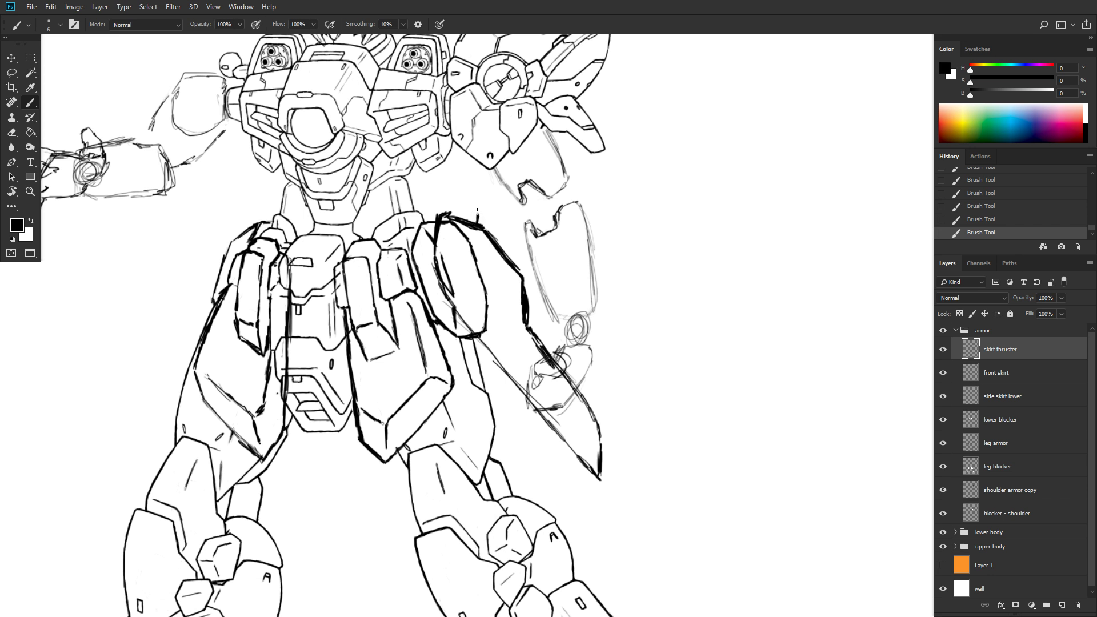
mouse_move(478, 212)
mouse_down()
mouse_move(530, 259)
mouse_move(497, 223)
mouse_move(550, 265)
mouse_up()
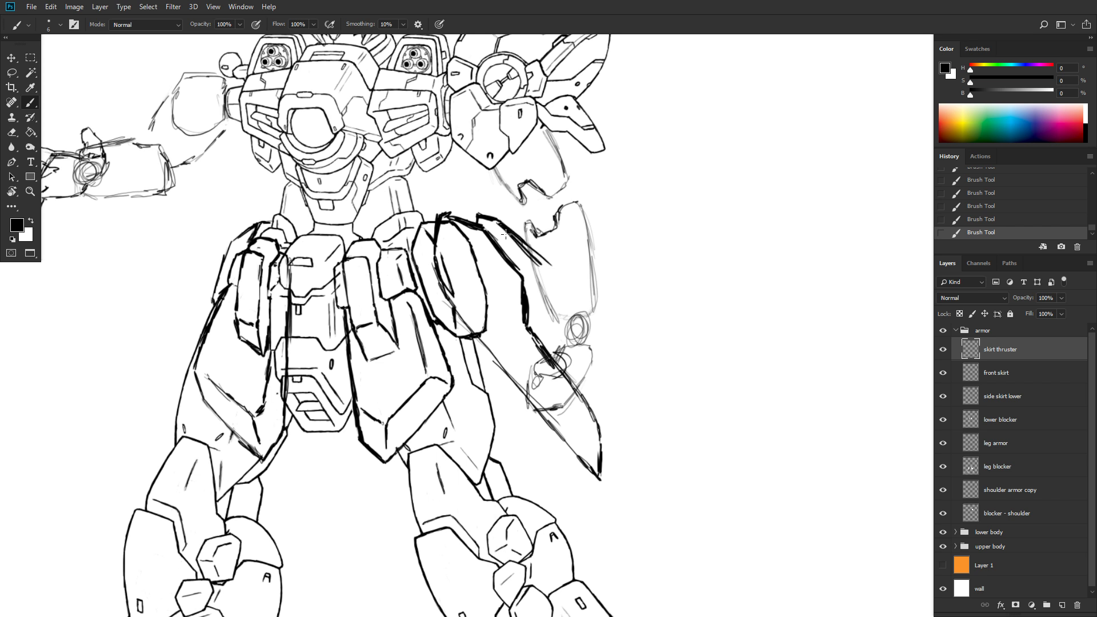
drag(495, 219, 579, 288)
drag(516, 236, 597, 301)
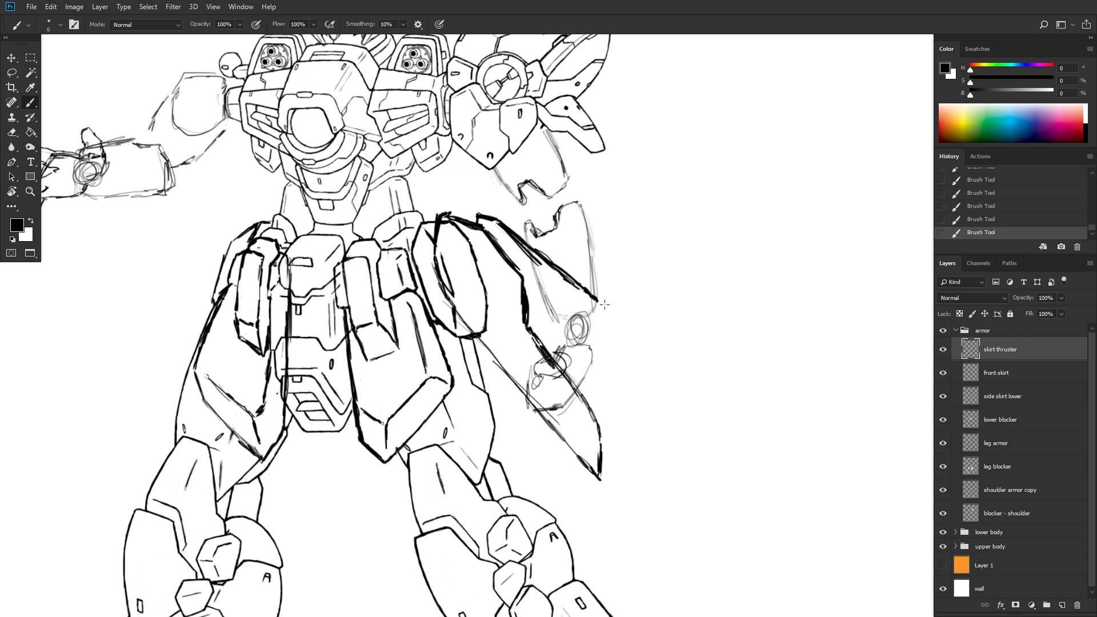
drag(600, 305, 616, 318)
mouse_move(594, 322)
mouse_down()
mouse_move(614, 318)
mouse_move(581, 324)
mouse_up()
mouse_move(541, 345)
mouse_down()
mouse_move(527, 287)
mouse_move(541, 300)
mouse_move(522, 286)
mouse_move(587, 323)
mouse_move(535, 296)
mouse_up()
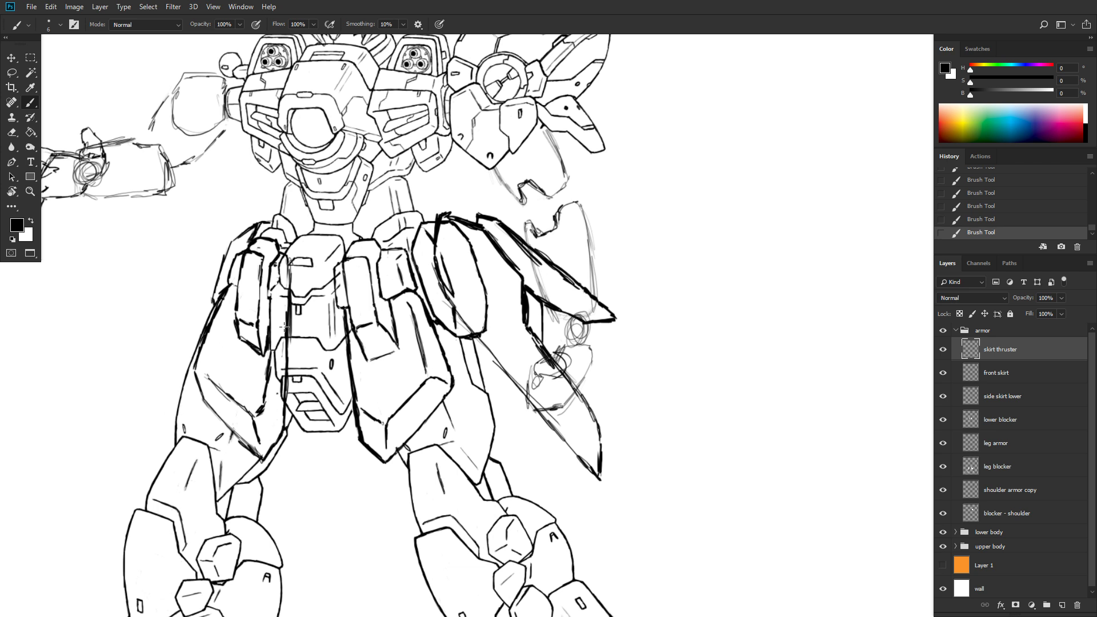
- Study the side skirts and wing blades in the Wing Gundam reference picture and the browser design sheet, and return to the drawing
key(super)
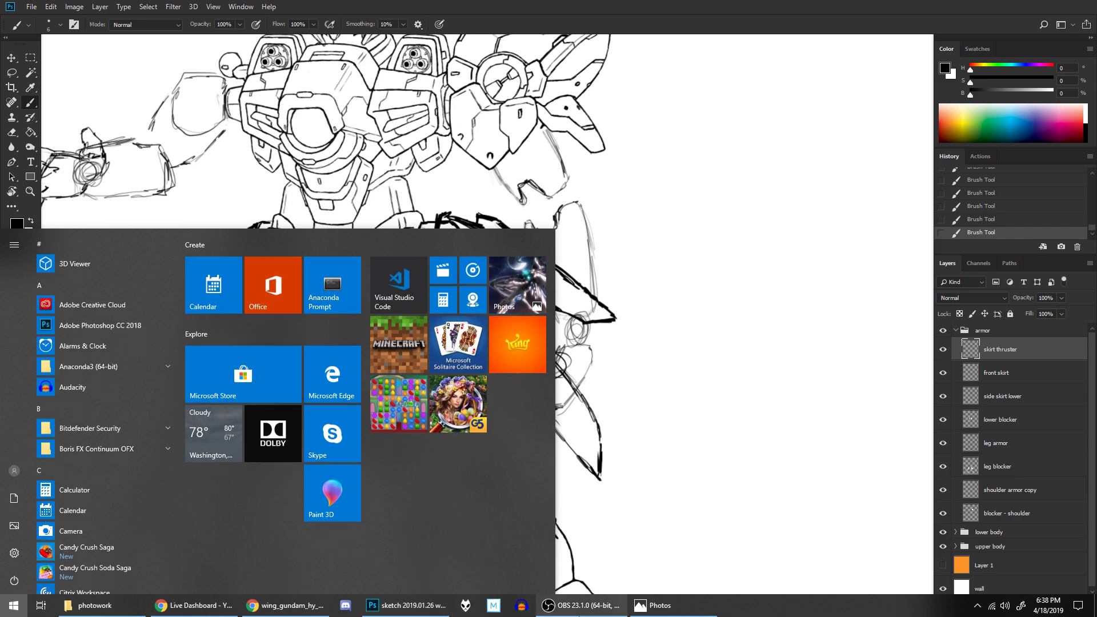
click(657, 605)
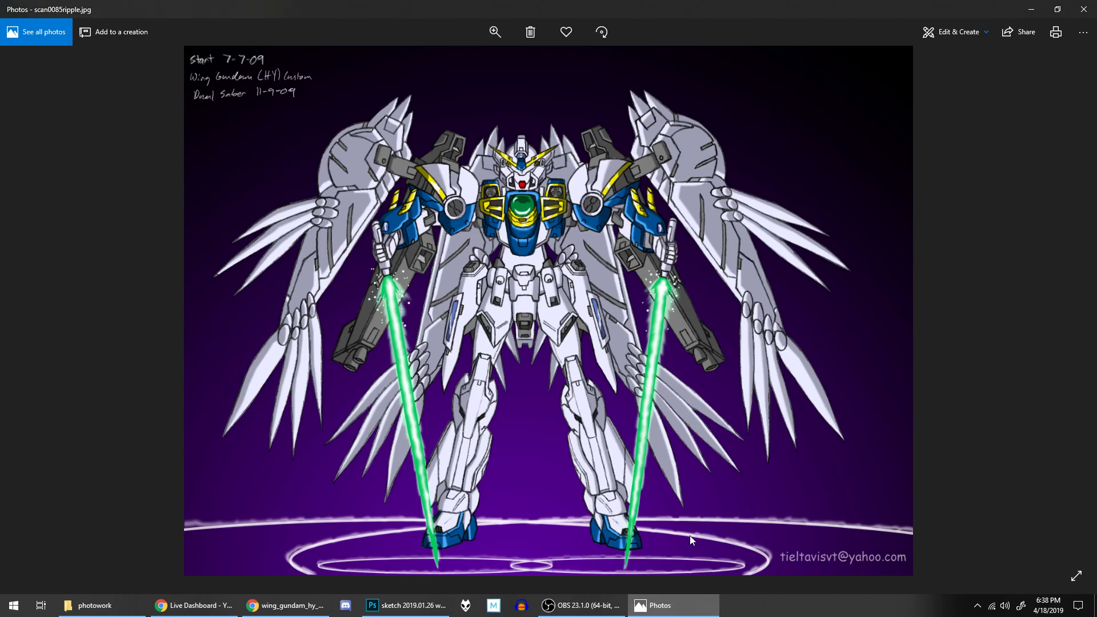
right_click(694, 604)
click(701, 581)
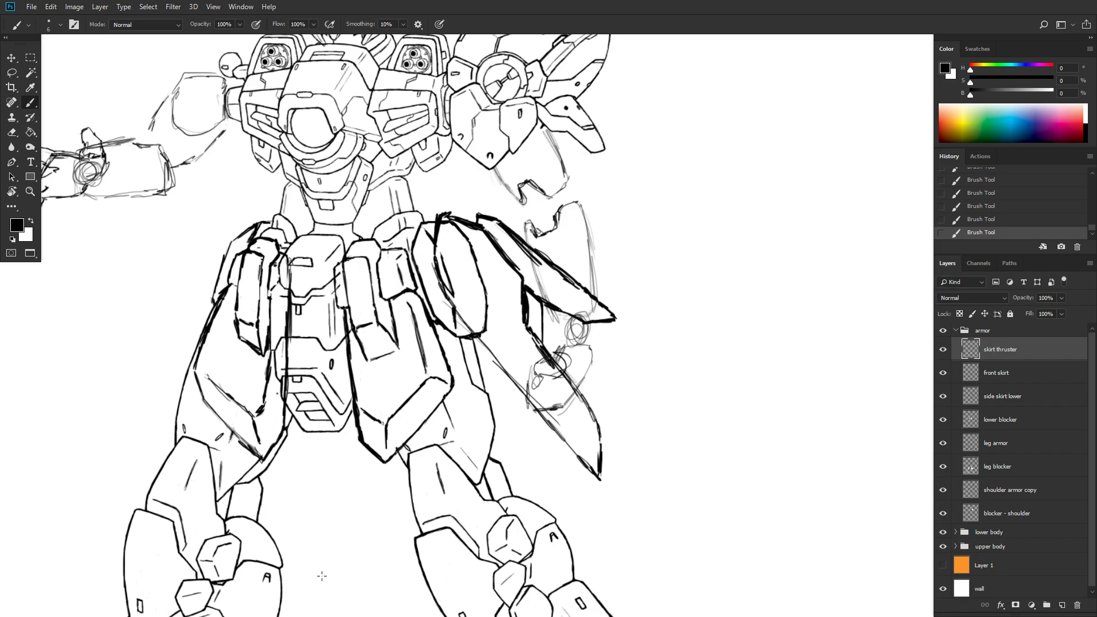
key(super)
click(286, 605)
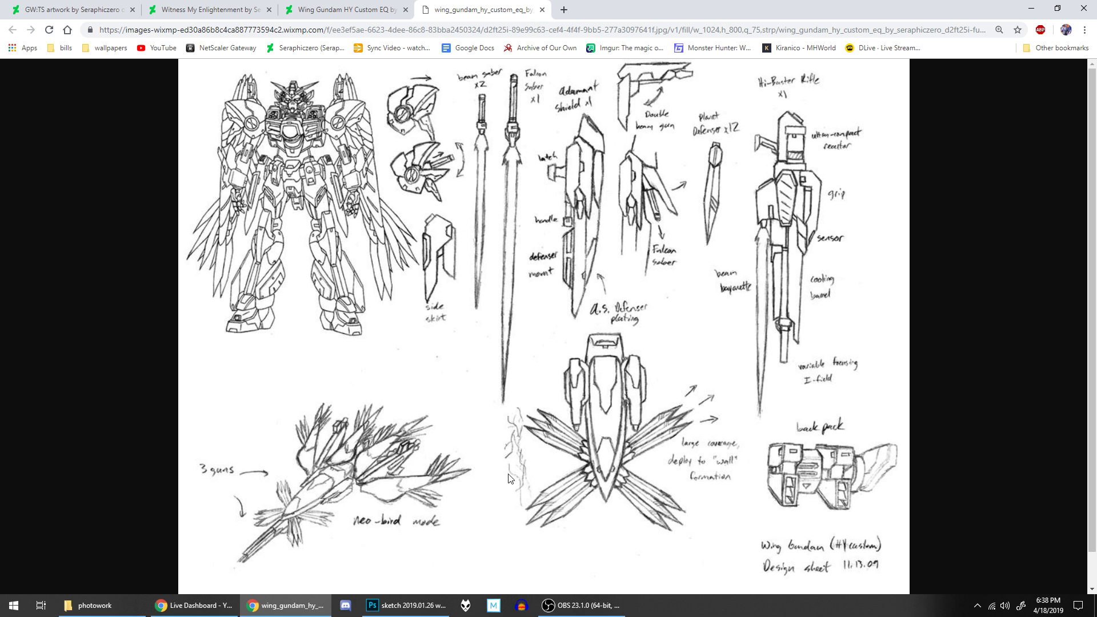
click(405, 605)
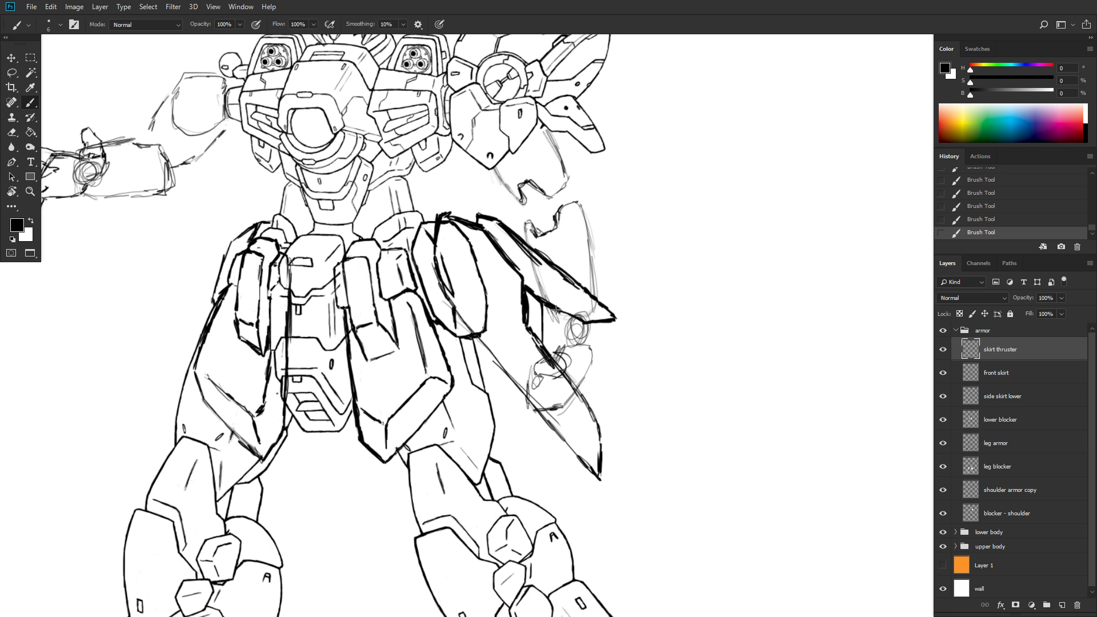
- Firm up the lower edge of the shorter fin near its tip and erase stray lines on its inner side
drag(573, 322, 606, 320)
key(grave)
drag(541, 294, 578, 316)
- Select the whole thruster with the Rectangular Marquee, distort its upper outer corner inward and down with Free Transform, and deselect
scroll(644, 235, down, 3)
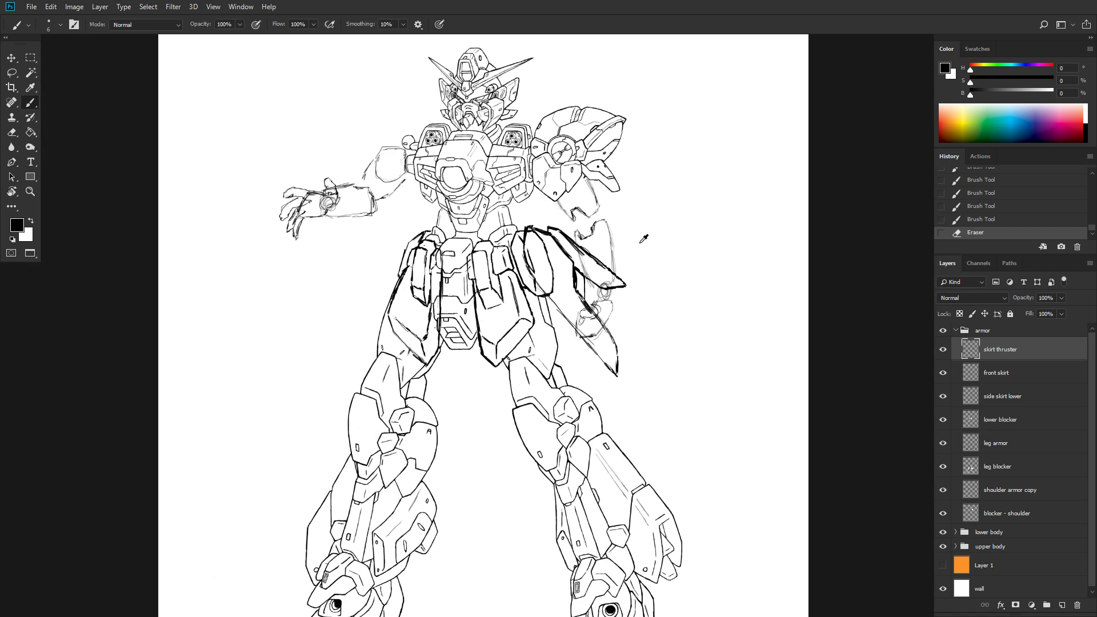
scroll(645, 264, down, 1)
scroll(644, 263, up, 2)
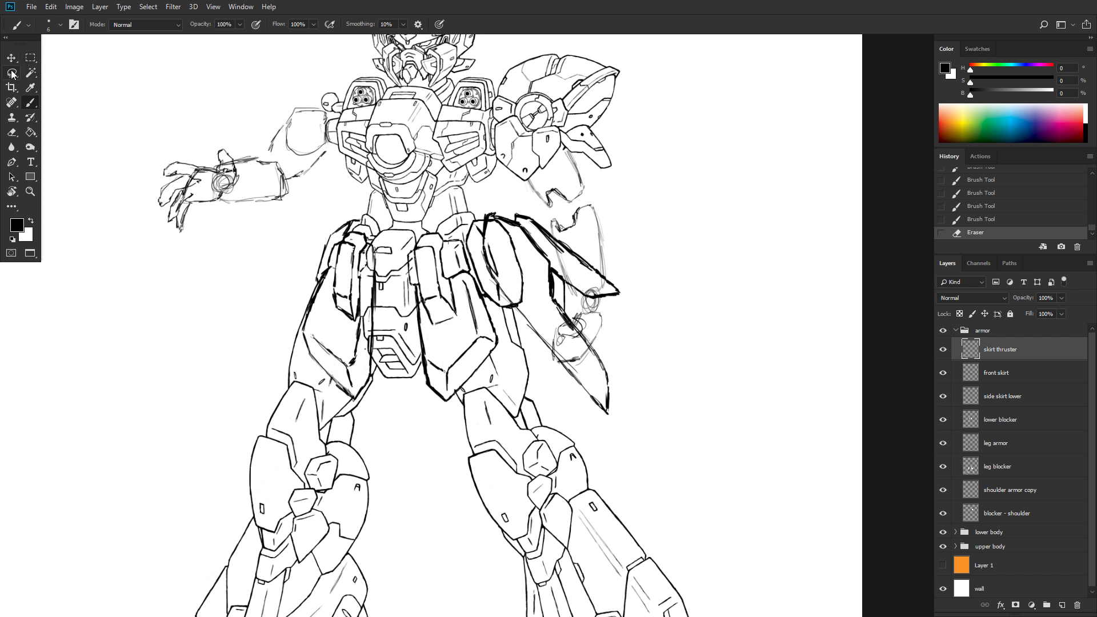
click(32, 57)
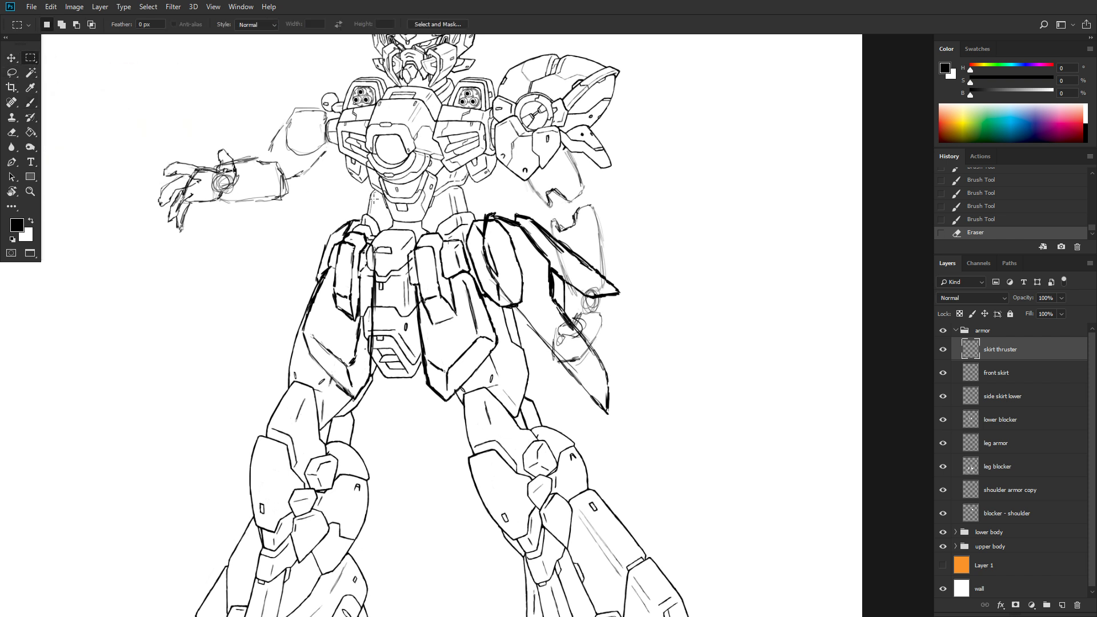
drag(466, 188, 663, 431)
right_click(604, 332)
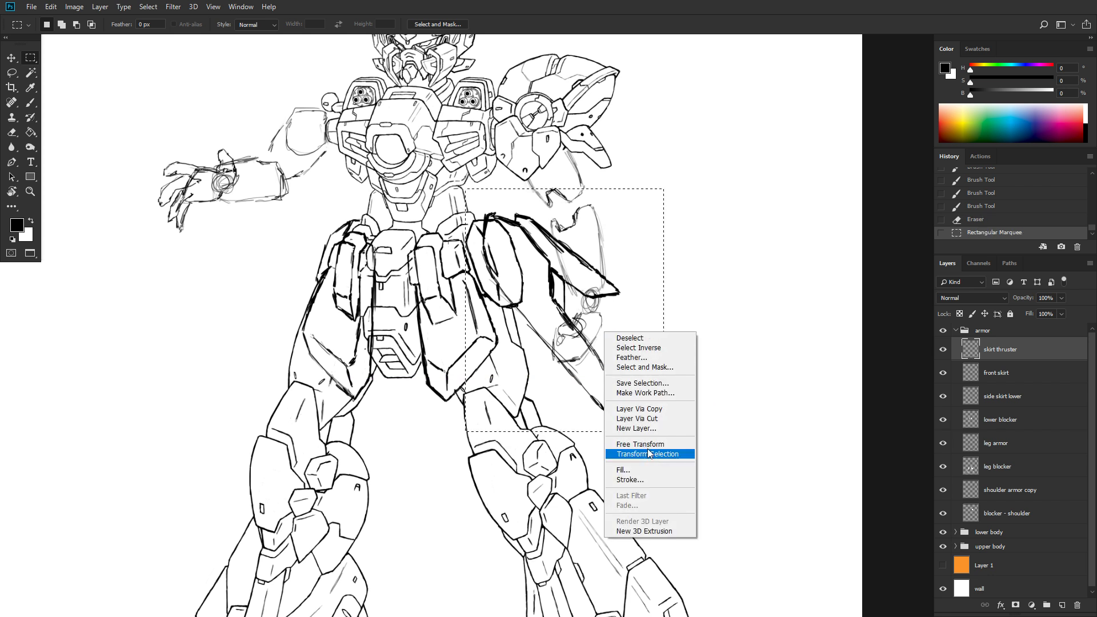
click(631, 441)
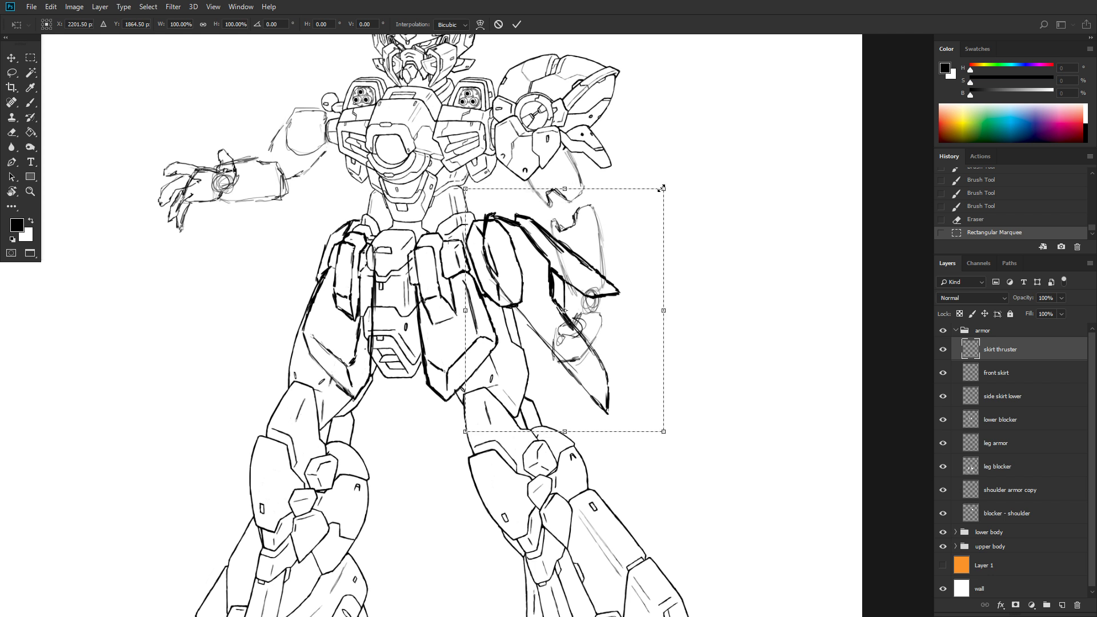
drag(660, 188, 626, 217)
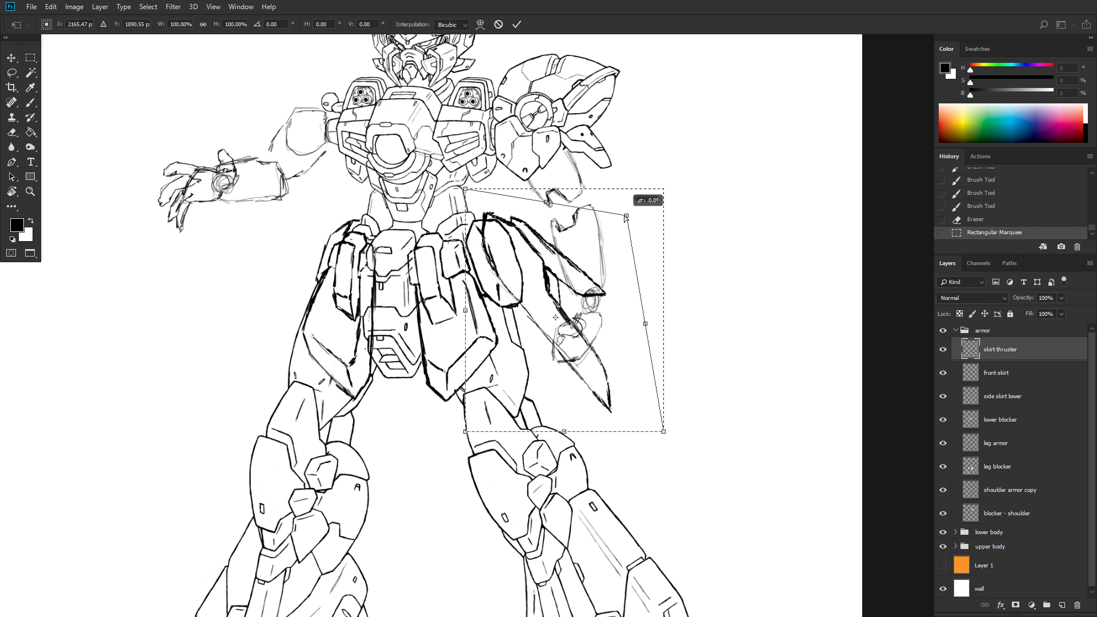
drag(626, 218, 627, 216)
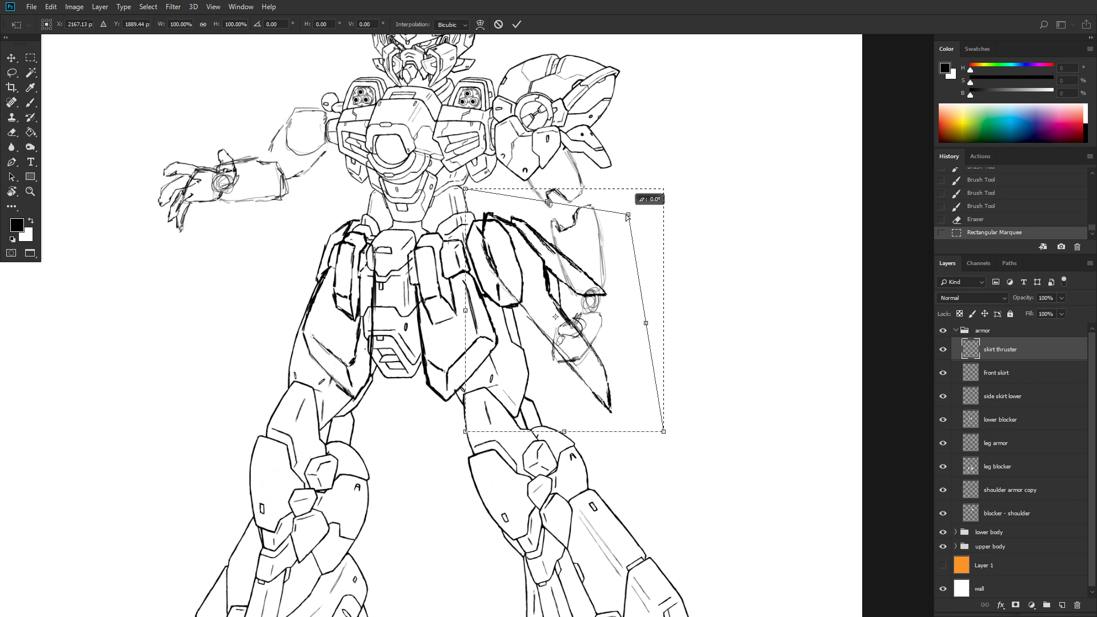
drag(627, 216, 628, 213)
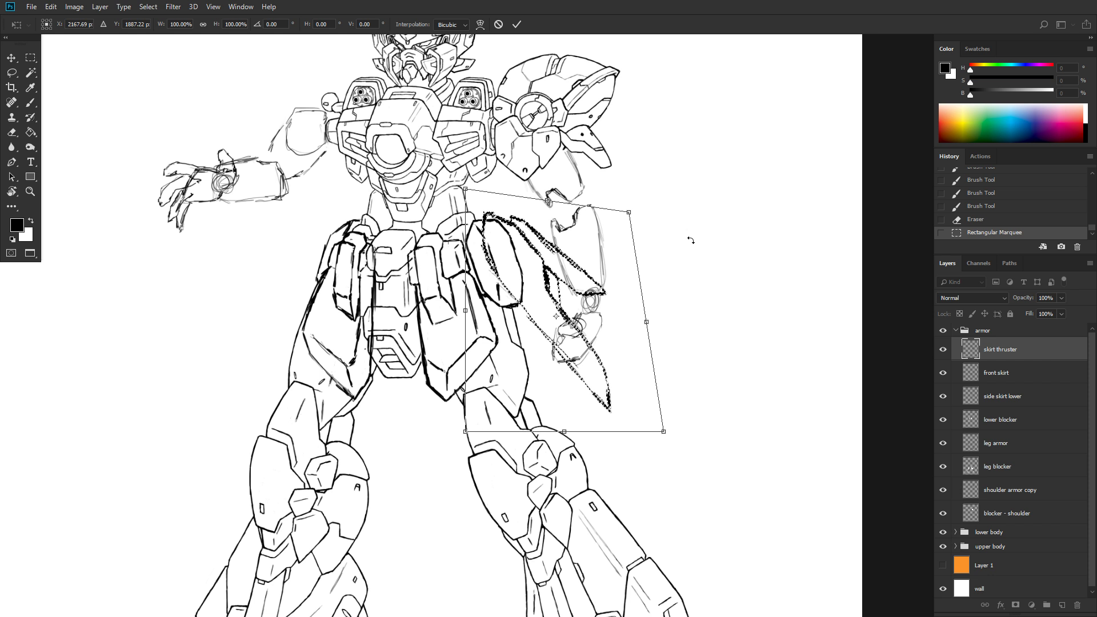
key(Return)
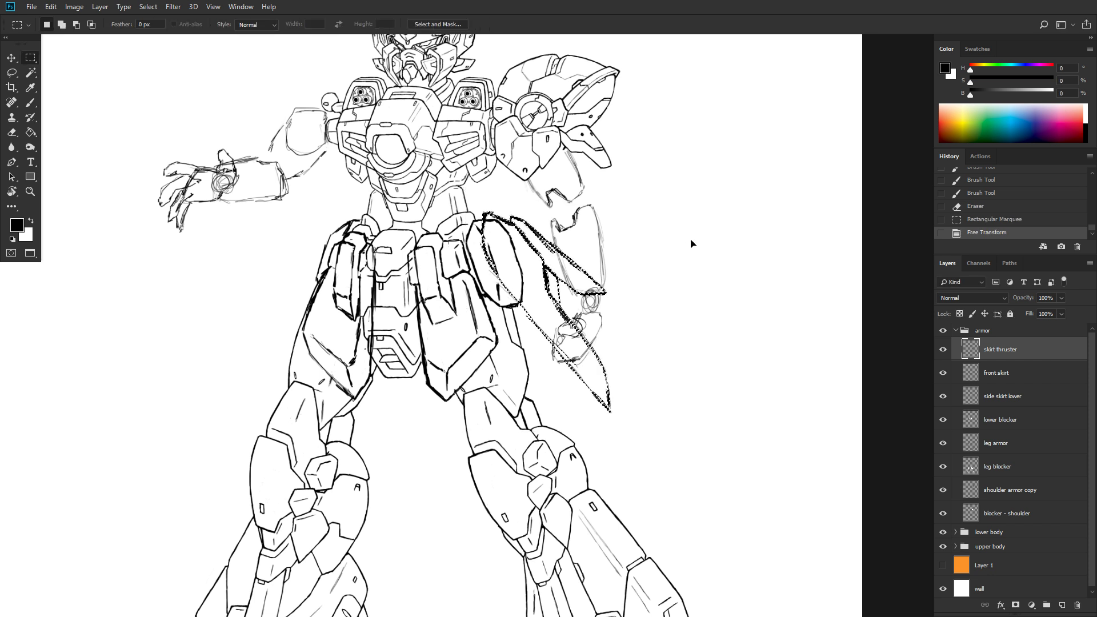
key(ctrl+d)
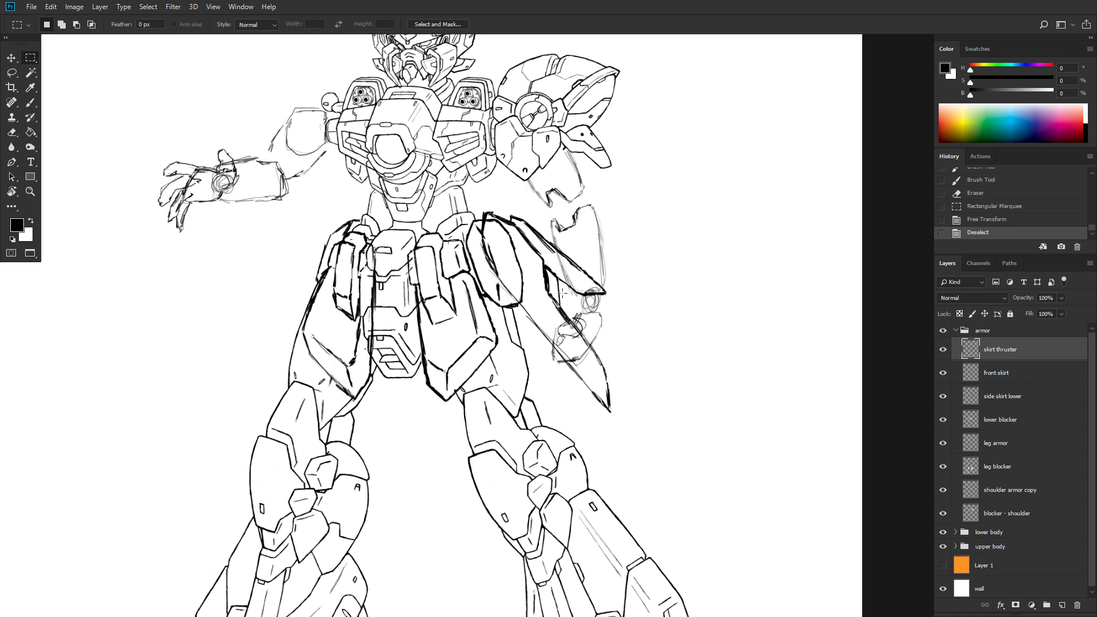
drag(559, 281, 561, 305)
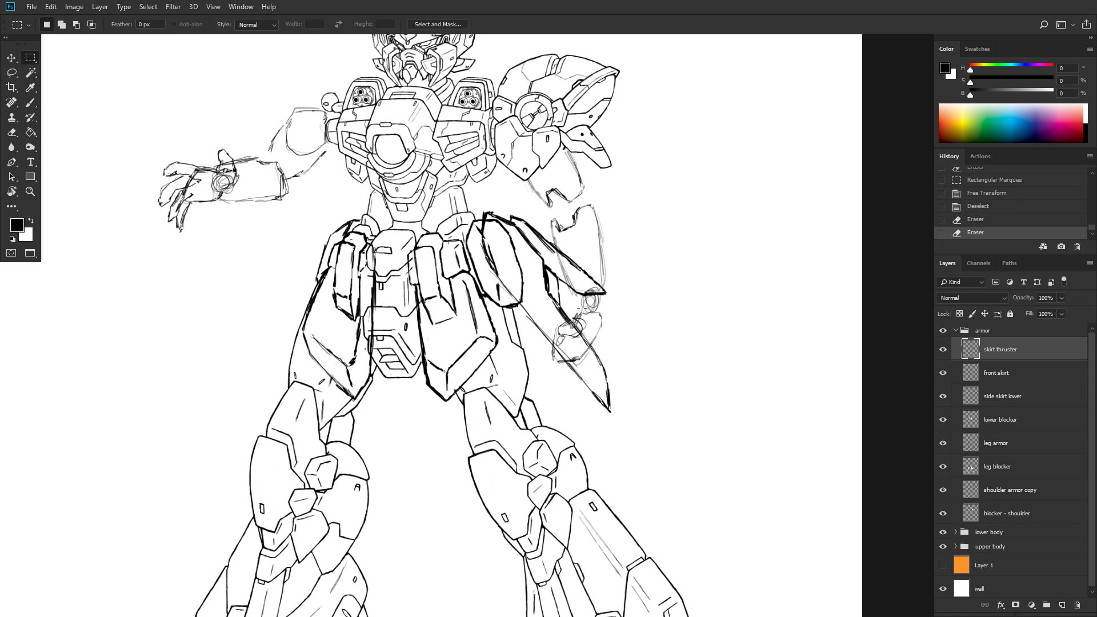
key(ctrl+z)
key(ctrl+z)
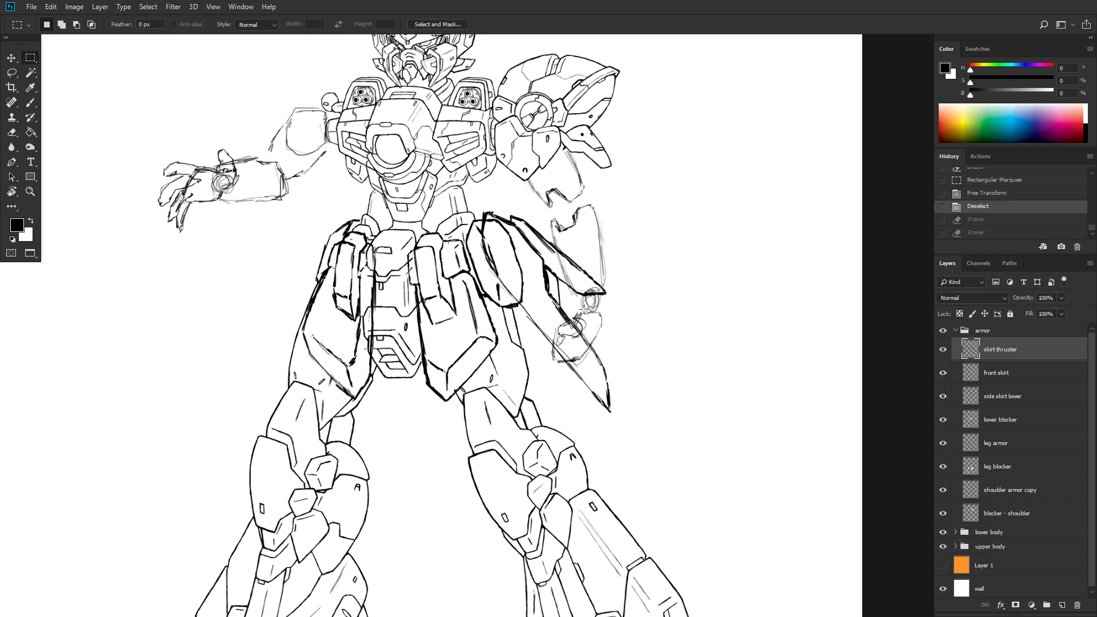
- Add short Brush strokes along the shorter fin's inner lower edge and erase its pointed outer tip
key(b)
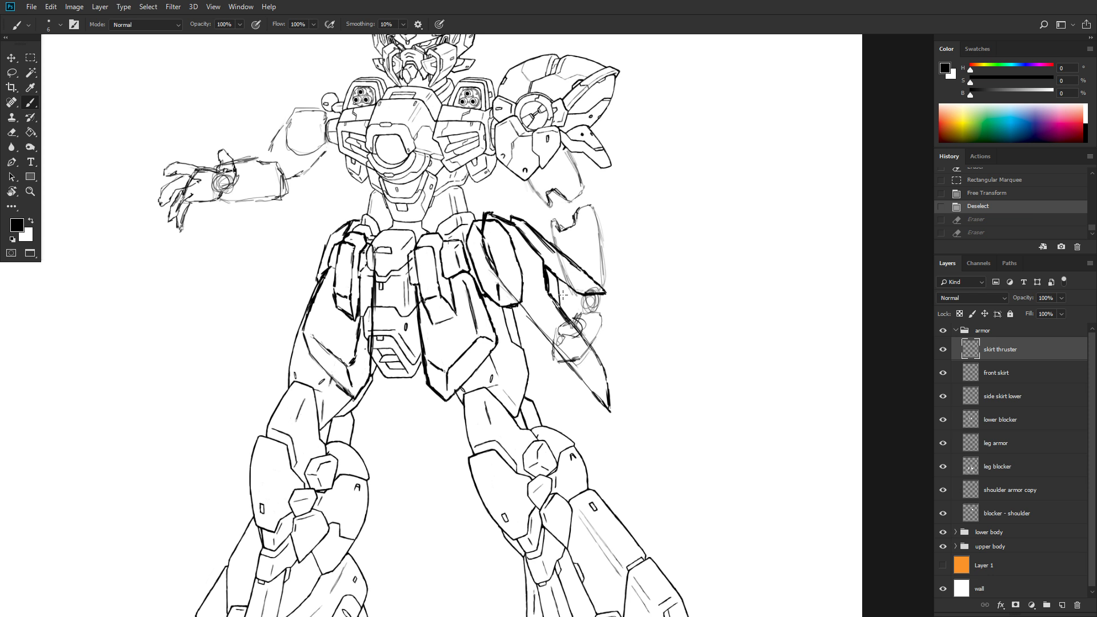
drag(565, 297, 578, 299)
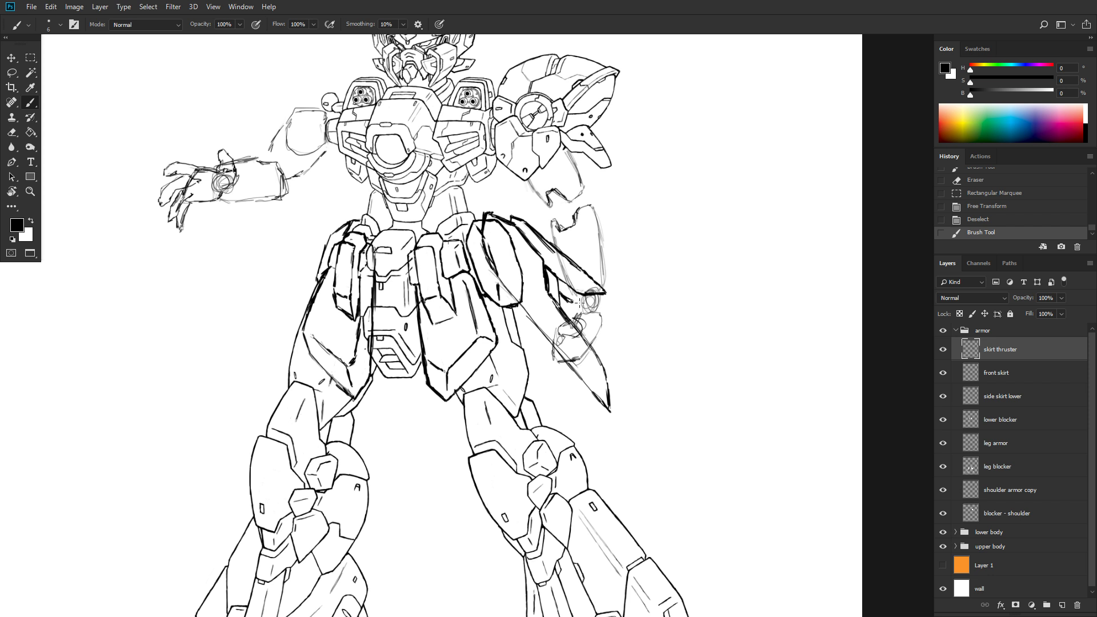
drag(580, 303, 606, 296)
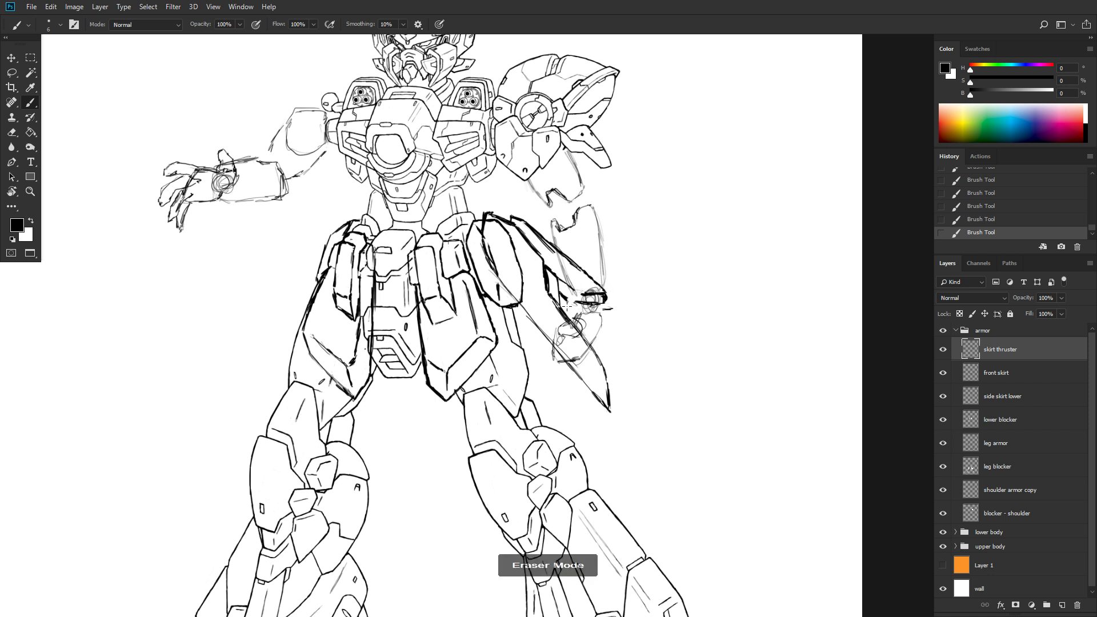
mouse_move(602, 279)
mouse_down()
mouse_move(593, 310)
mouse_move(616, 313)
mouse_up()
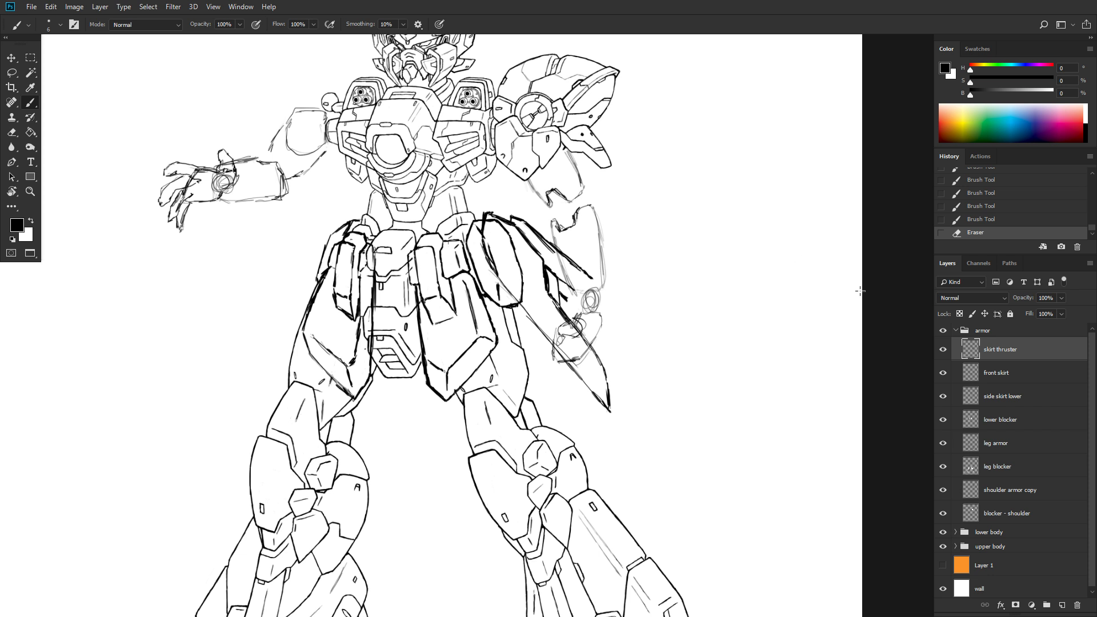
- Expand the upper body group and hide the general body layer to clear the rough arm sketch from behind the thruster
click(952, 546)
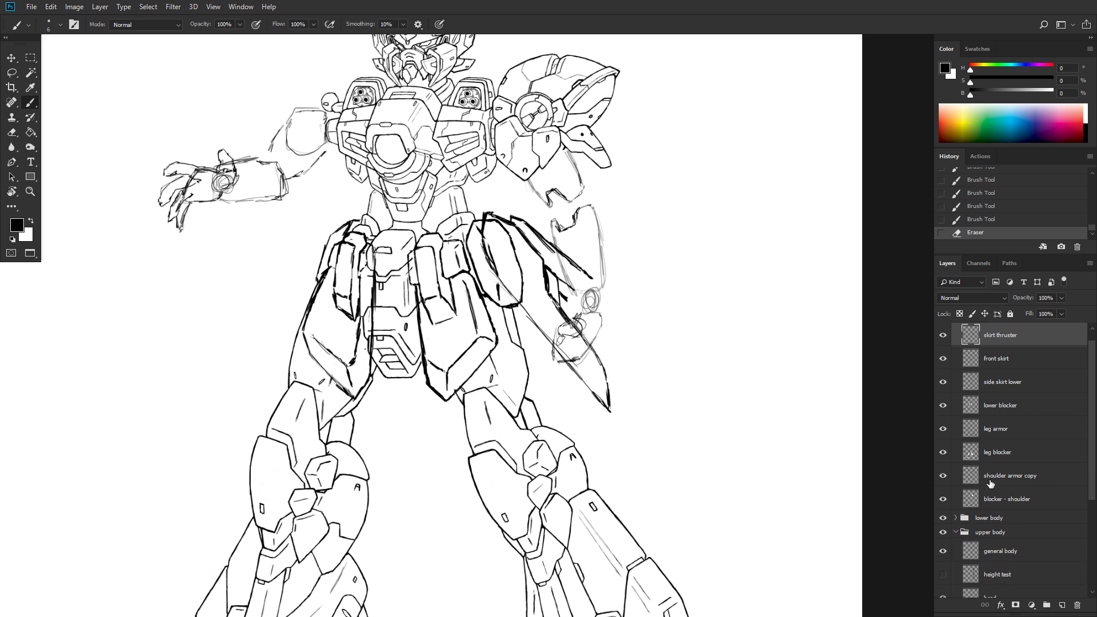
scroll(990, 483, down, 5)
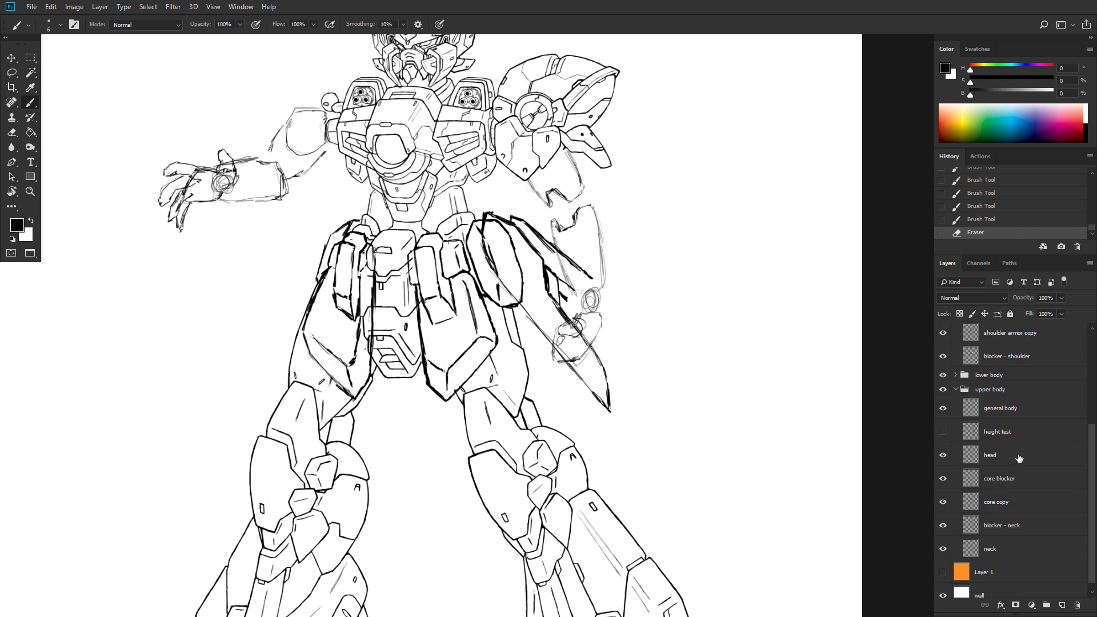
click(943, 409)
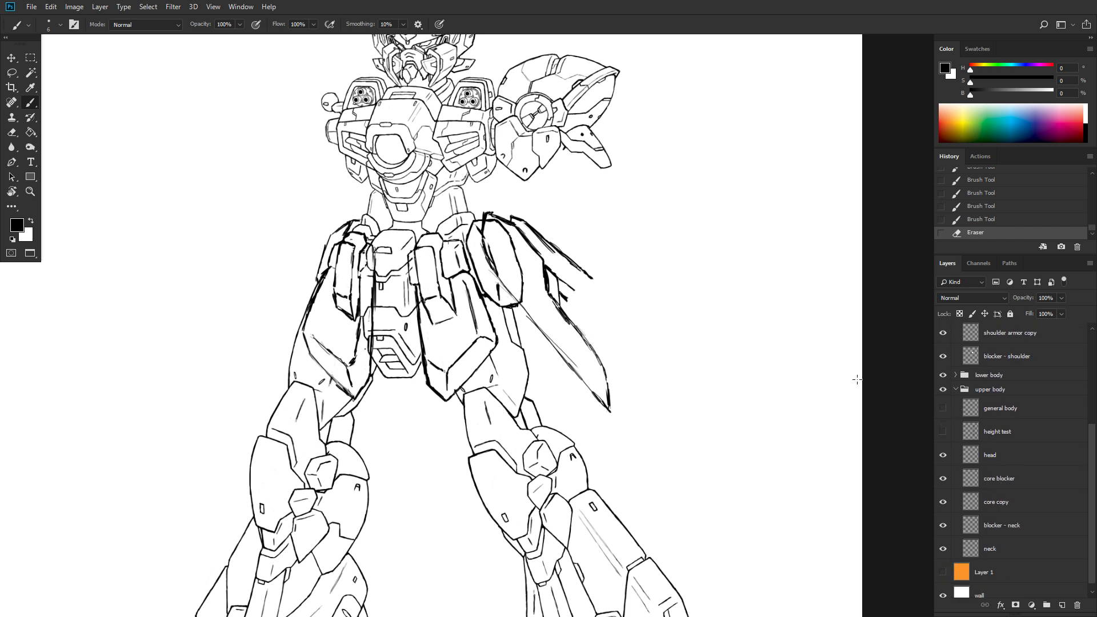
scroll(973, 431, up, 5)
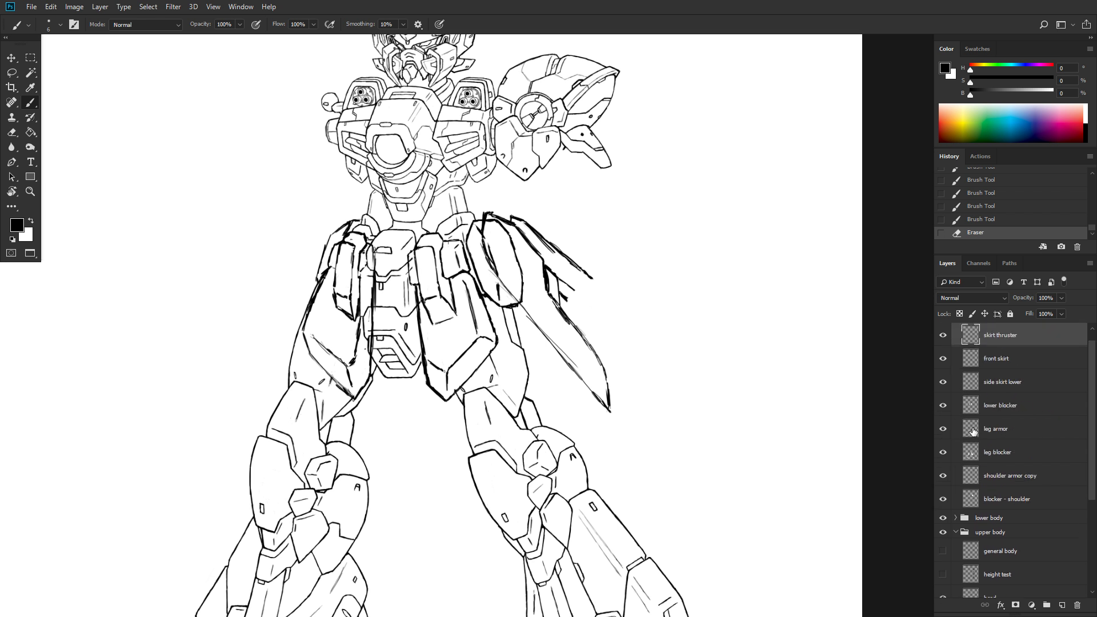
scroll(973, 431, up, 1)
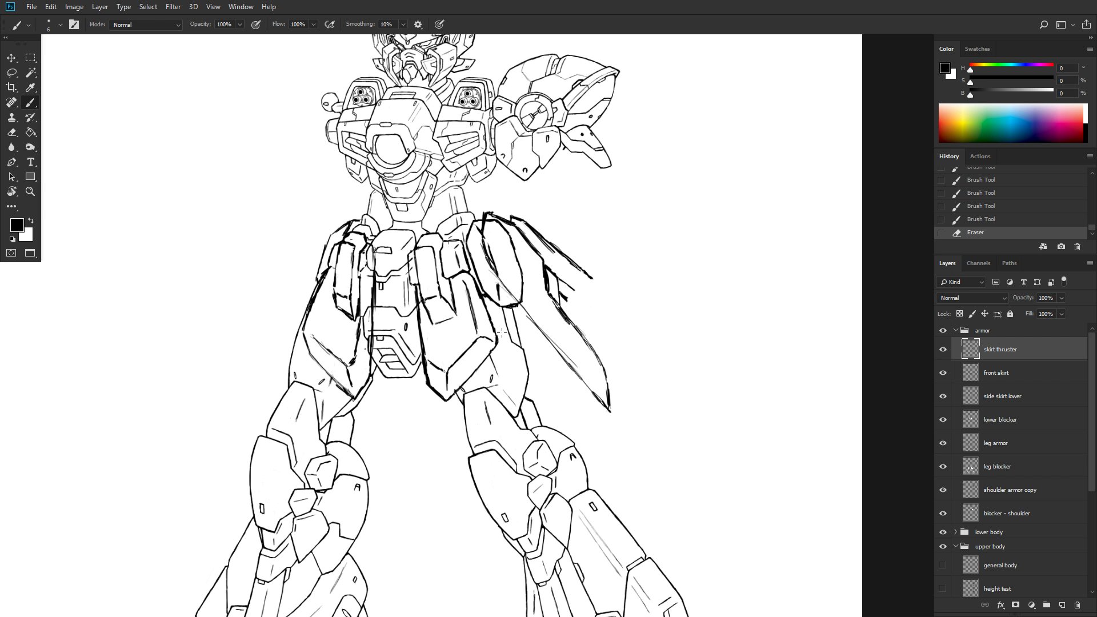
- Clean up the shorter fin's outer end with the Eraser and extend its edges with Brush strokes into a new pointed tip
click(574, 290)
key(b)
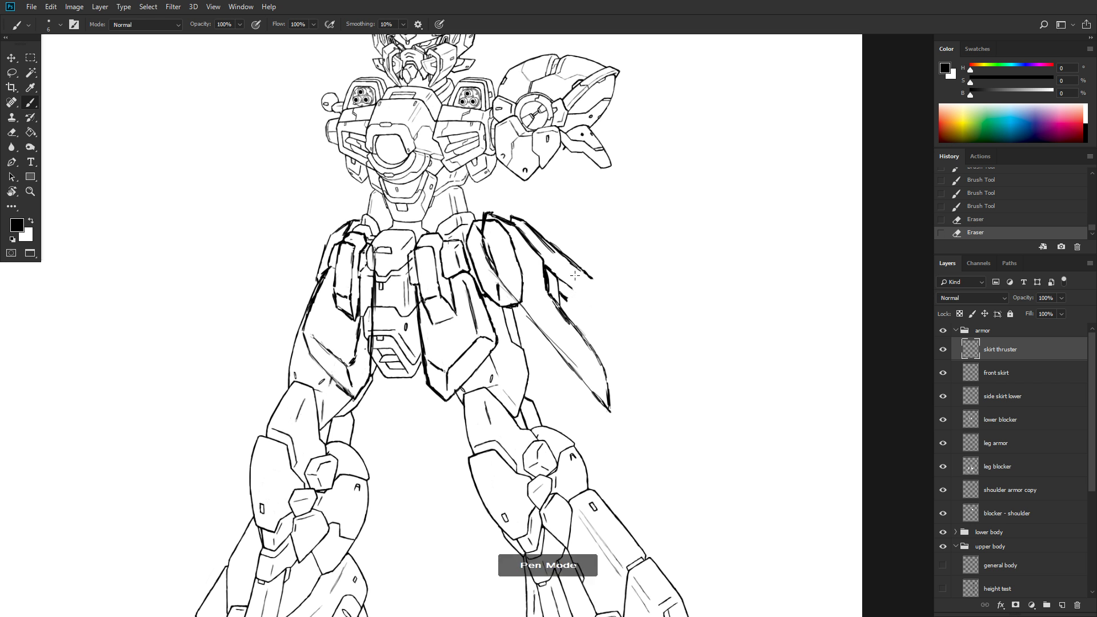
mouse_move(569, 286)
mouse_down()
mouse_move(569, 263)
mouse_move(573, 290)
mouse_up()
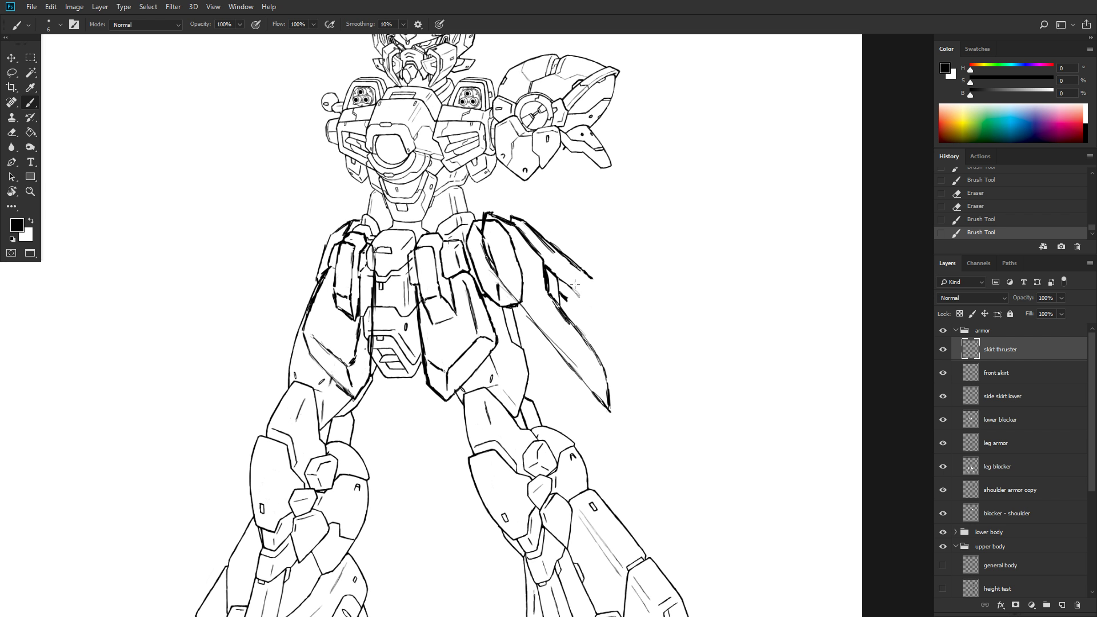
mouse_move(566, 285)
mouse_down()
mouse_move(598, 302)
mouse_move(583, 304)
mouse_move(601, 303)
mouse_move(598, 277)
mouse_move(594, 299)
mouse_move(583, 295)
mouse_move(603, 300)
mouse_move(558, 289)
mouse_move(578, 300)
mouse_move(588, 263)
mouse_move(585, 285)
mouse_move(566, 279)
mouse_move(602, 304)
mouse_move(615, 304)
mouse_move(591, 280)
mouse_move(619, 301)
mouse_move(584, 265)
mouse_move(617, 299)
mouse_move(616, 302)
mouse_up()
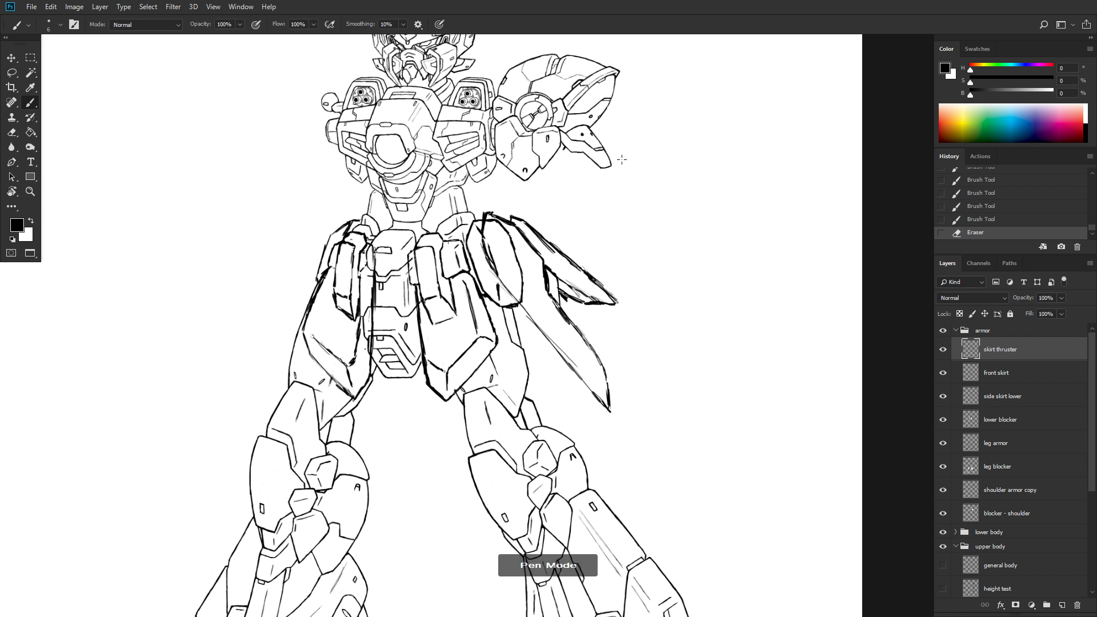
- Erase rough bits along the shorter fin's upper outer edge and redraw the edge from its root toward the tip
key(e)
mouse_move(526, 224)
mouse_down()
mouse_move(543, 235)
mouse_move(528, 226)
mouse_up()
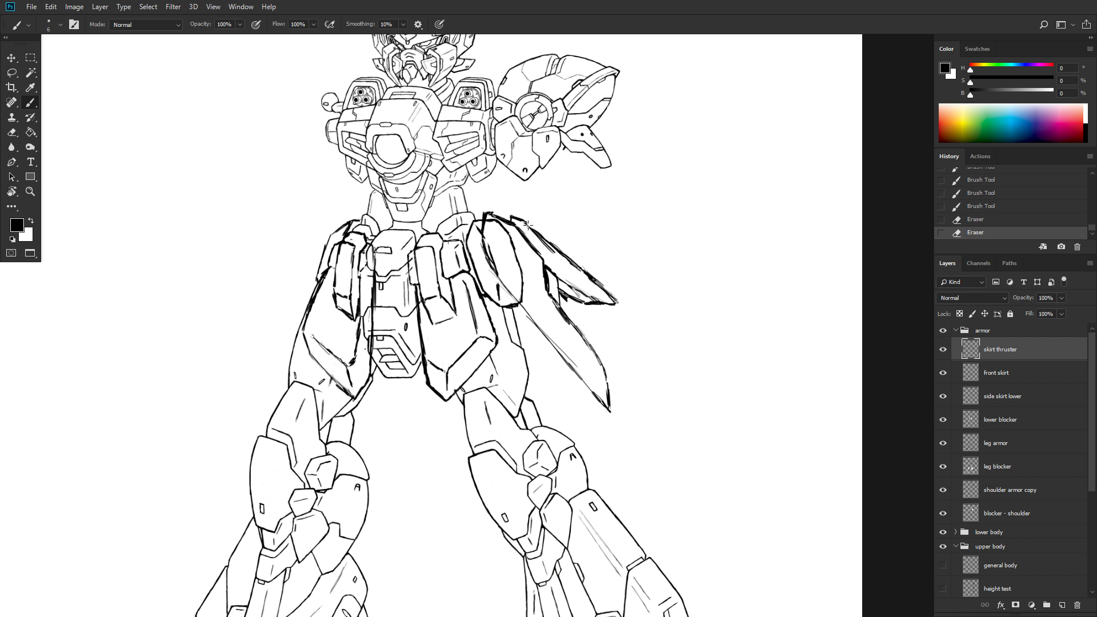
key(e)
drag(543, 234, 585, 269)
key(e)
drag(528, 226, 593, 281)
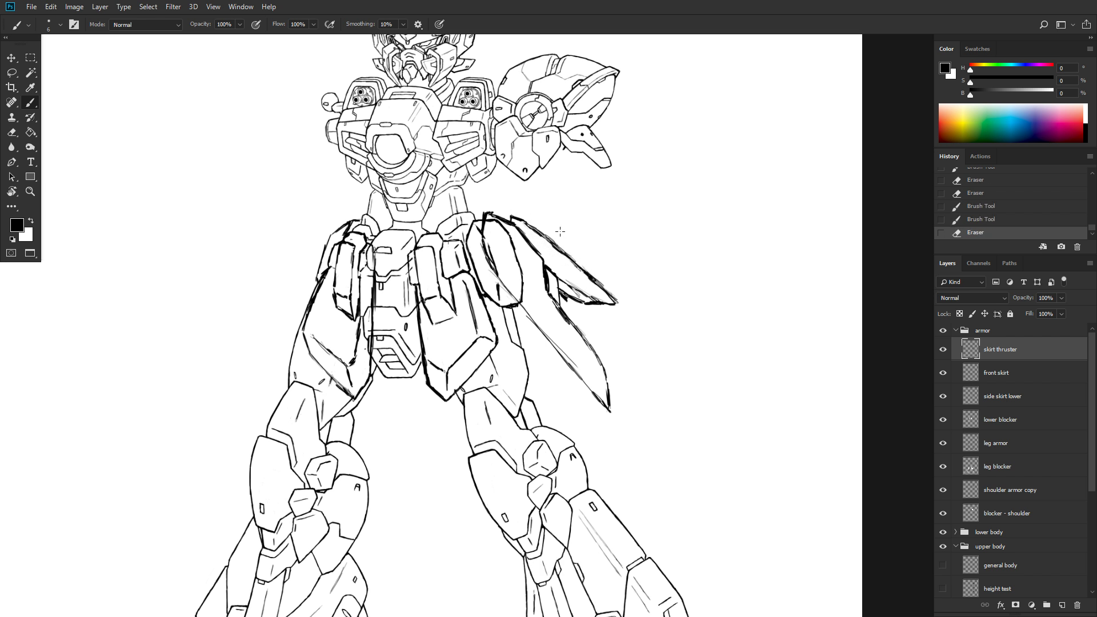
- Refine the shorter fin's root with Brush and Eraser touches, trimming excess lines beside the side skirt, and save the document
key(b)
key(e)
mouse_move(523, 227)
mouse_down()
mouse_move(514, 225)
mouse_move(541, 266)
mouse_up()
key(b)
key(e)
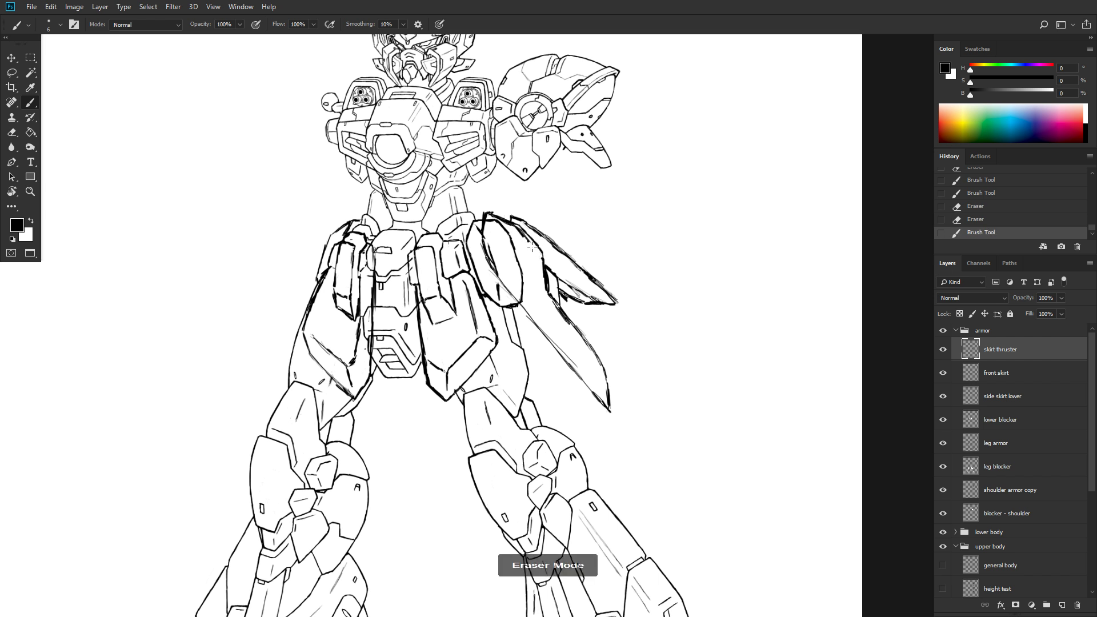
mouse_move(514, 229)
mouse_down()
mouse_move(500, 220)
mouse_move(515, 226)
mouse_move(509, 208)
mouse_up()
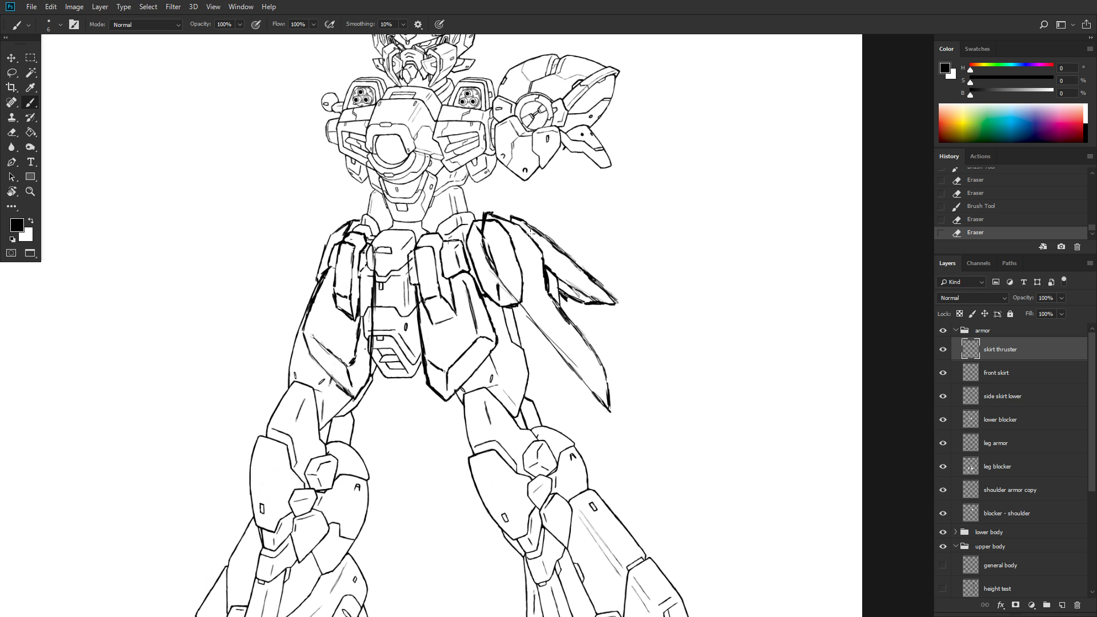
key(ctrl+s)
- Select the whole thruster with the Rectangular Marquee and move it slightly up and inward toward the hip
scroll(530, 232, down, 3)
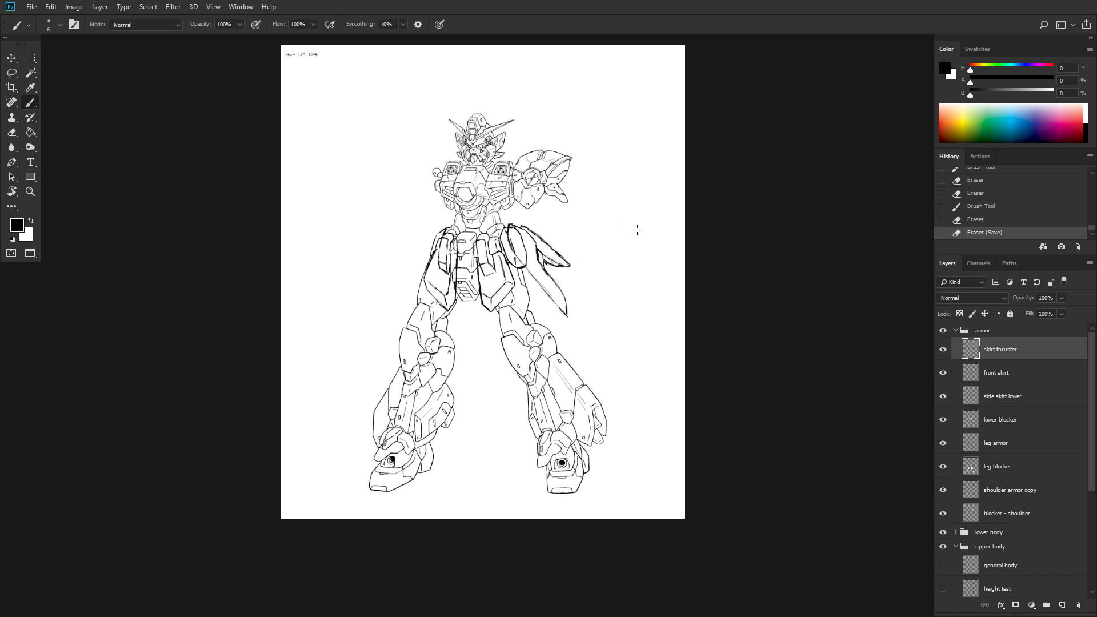
scroll(592, 270, up, 3)
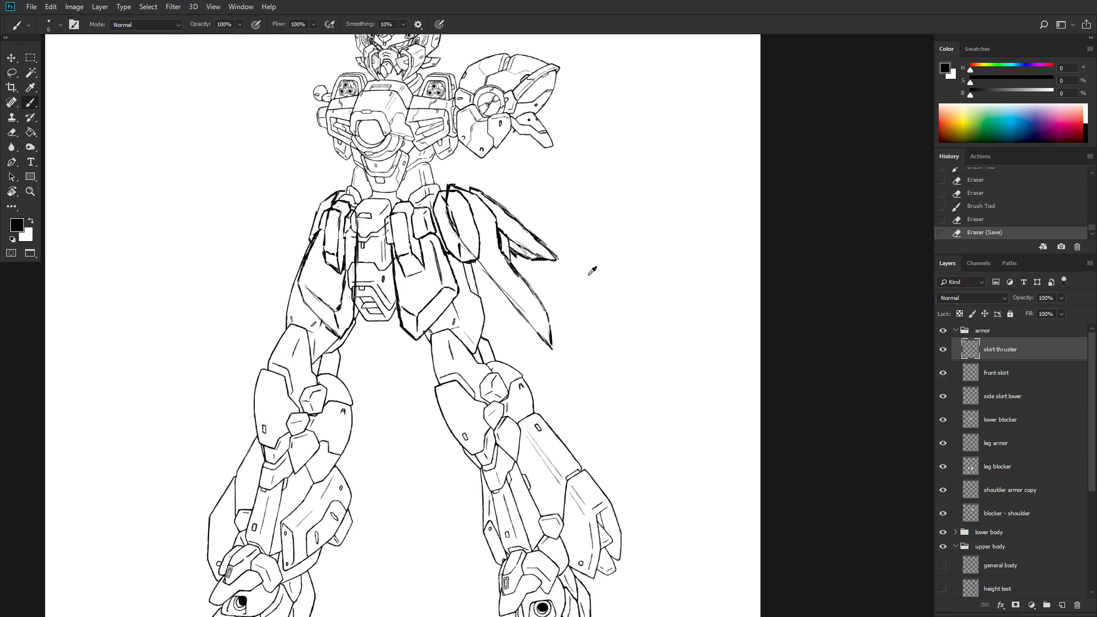
drag(634, 235, 686, 251)
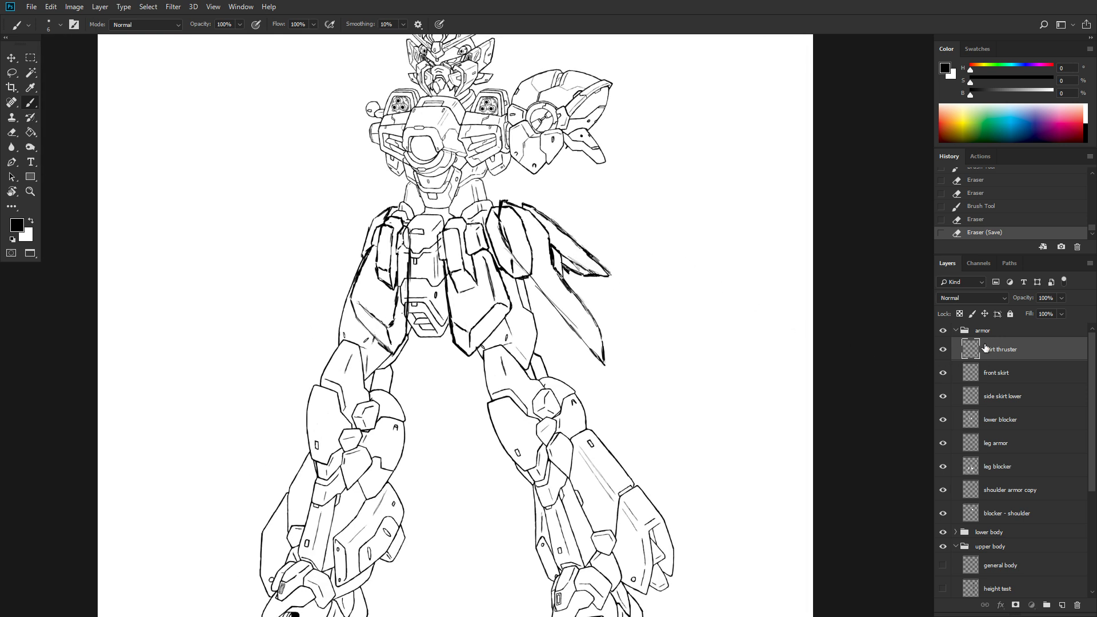
key(m)
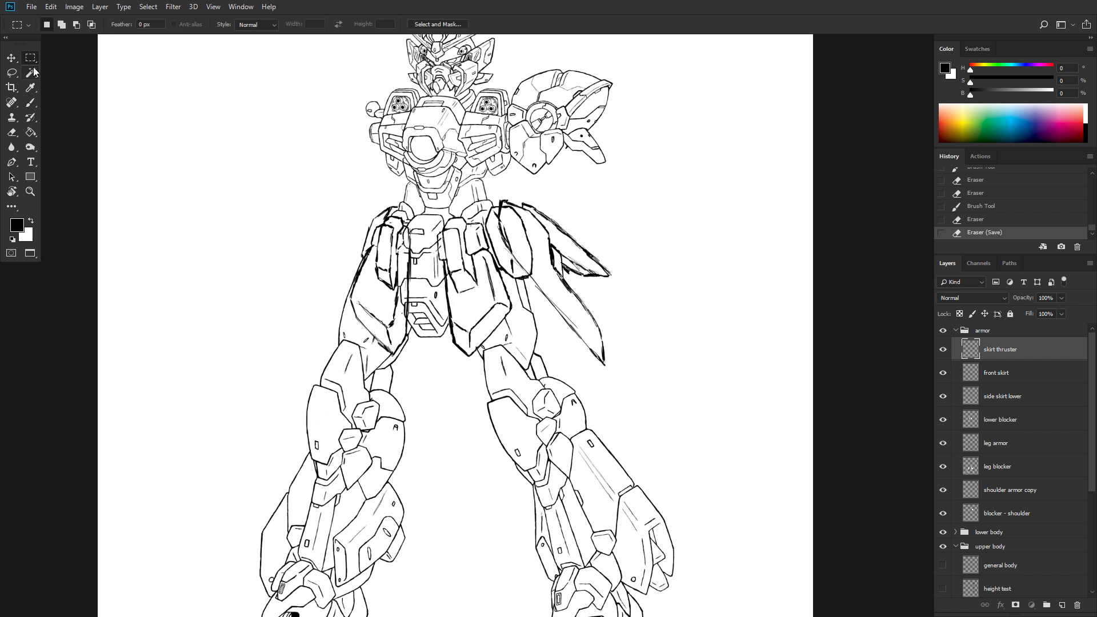
drag(487, 183, 643, 388)
click(6, 57)
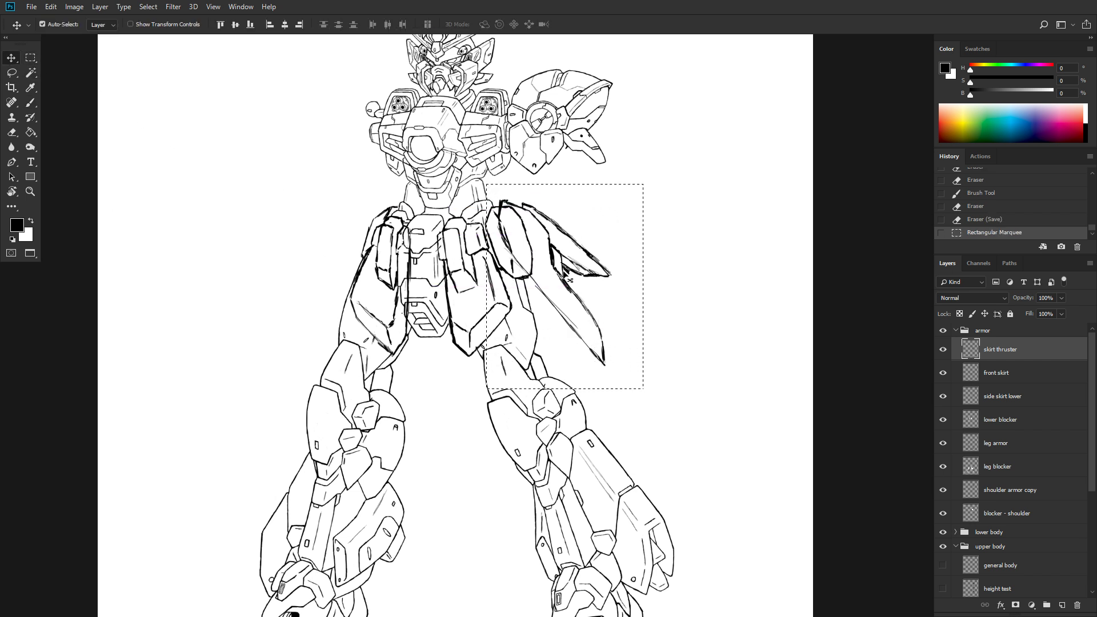
drag(572, 271, 584, 256)
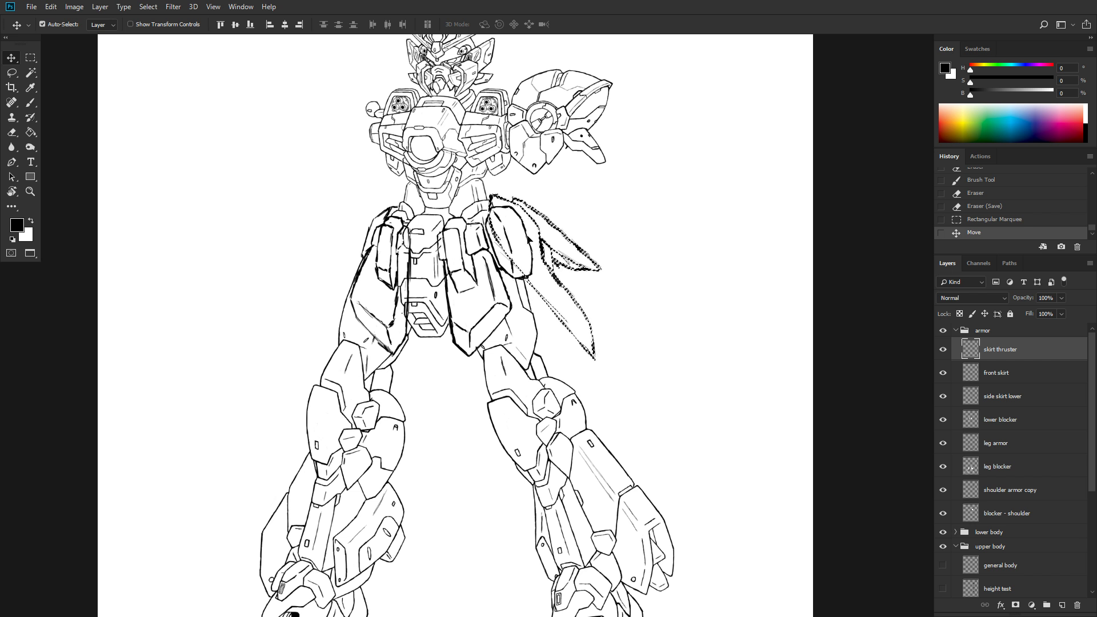
- Try nudging the side skirt lower layer with the Move tool and undo each shift
drag(528, 235, 522, 227)
key(ctrl+z)
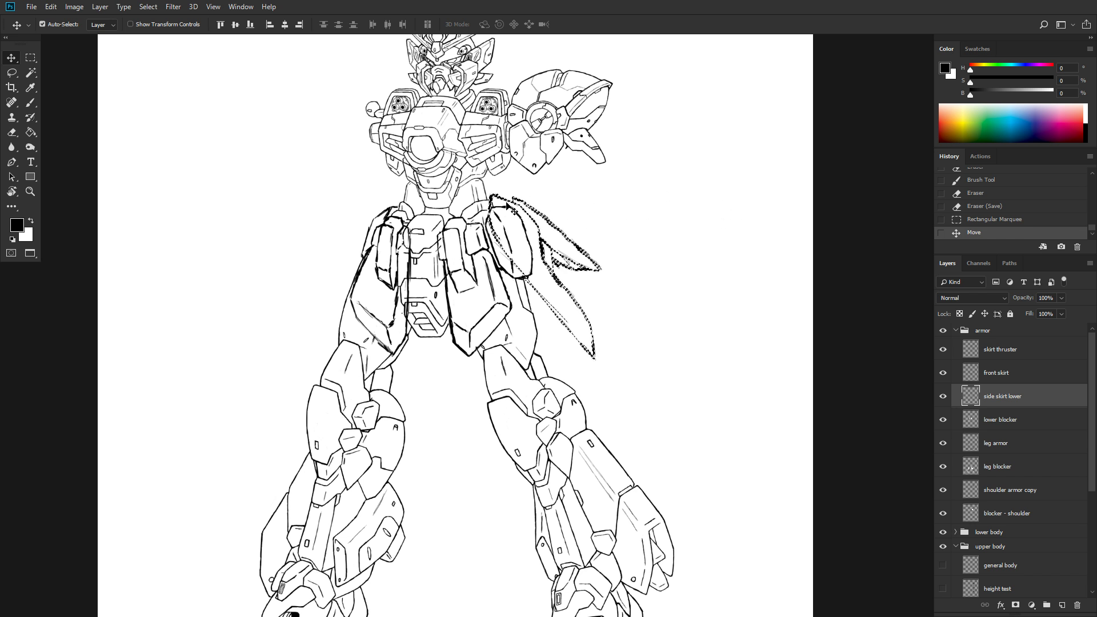
drag(505, 203, 500, 200)
key(ctrl)
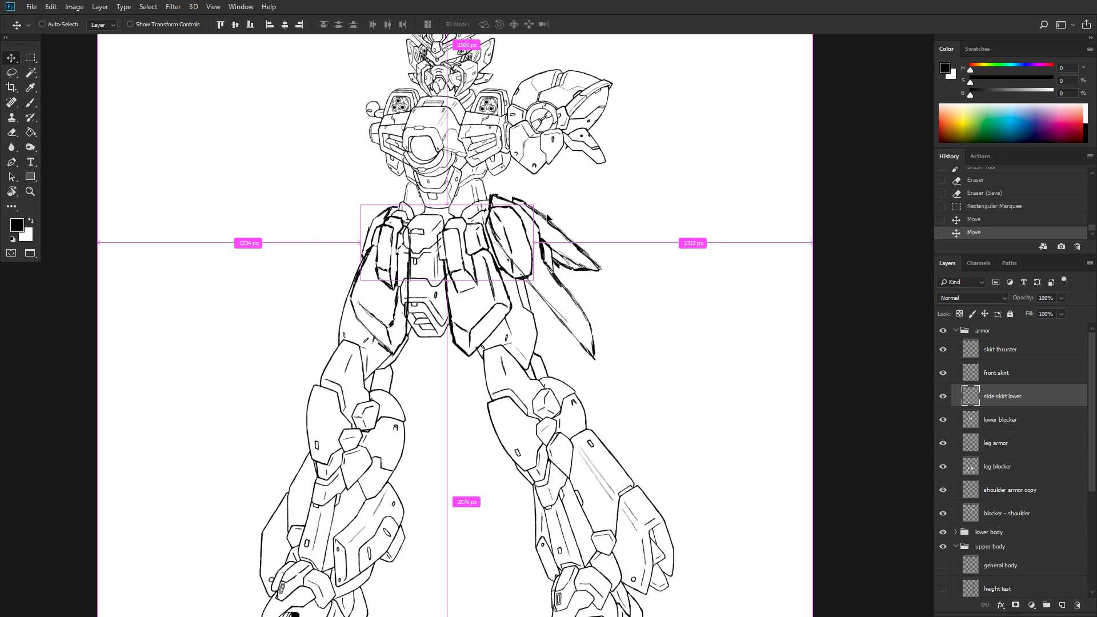
key(ctrl+z)
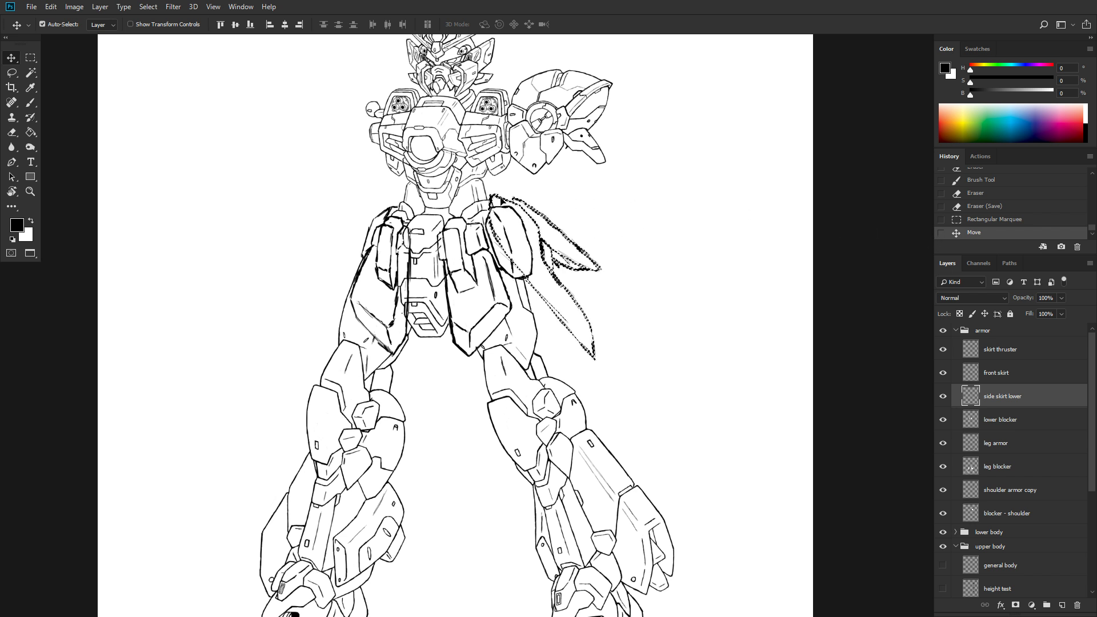
key(ctrl+d)
click(495, 196)
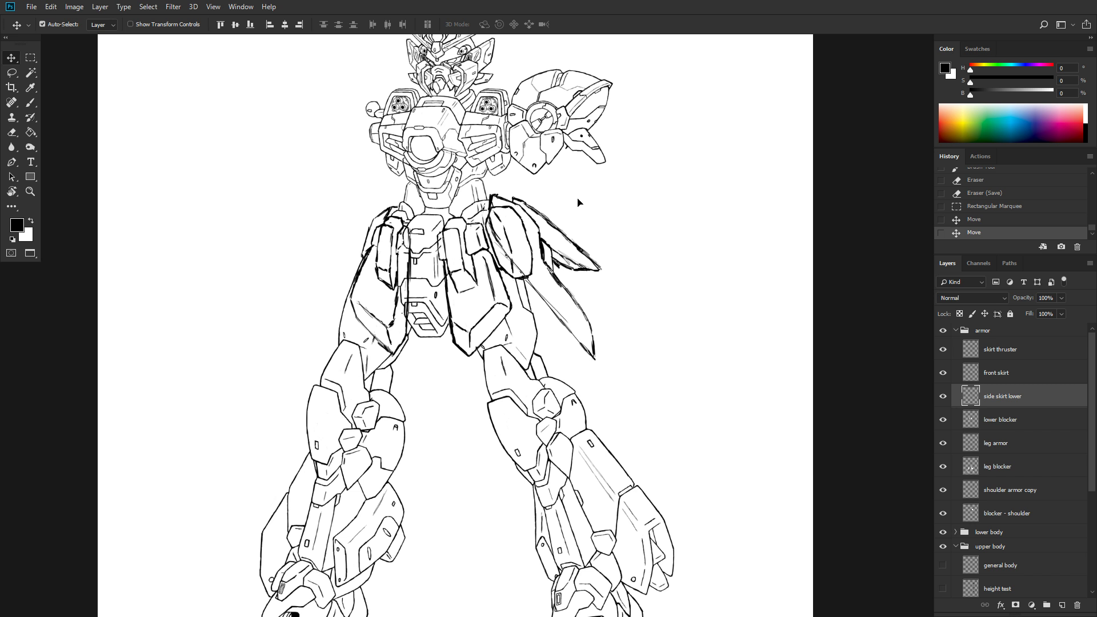
key(ctrl+z)
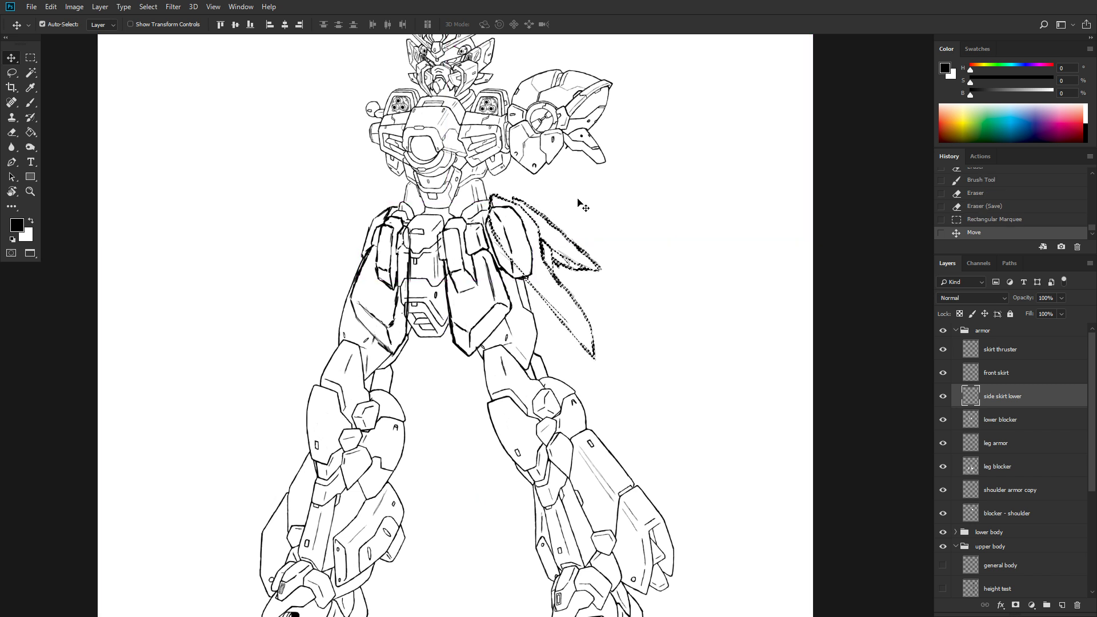
- Deselect the thruster and save the document
key(ctrl+d)
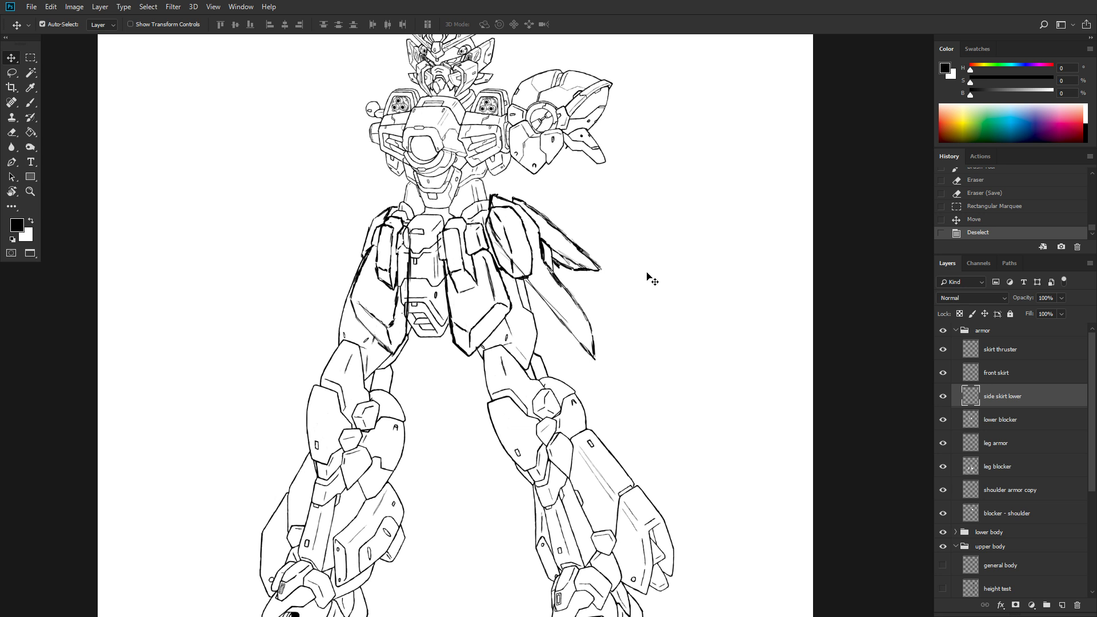
key(ctrl+s)
key(ctrl+0)
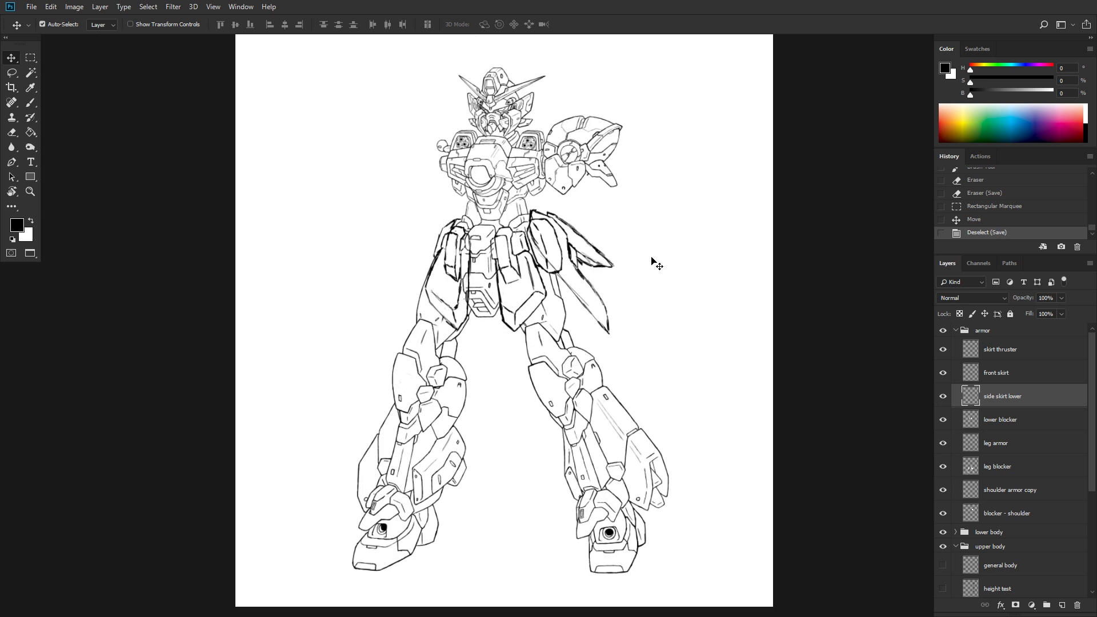
- Make the skirt thruster layer active and toggle its visibility to compare the figure with and without the thruster, leaving it shown
scroll(652, 263, down, 1)
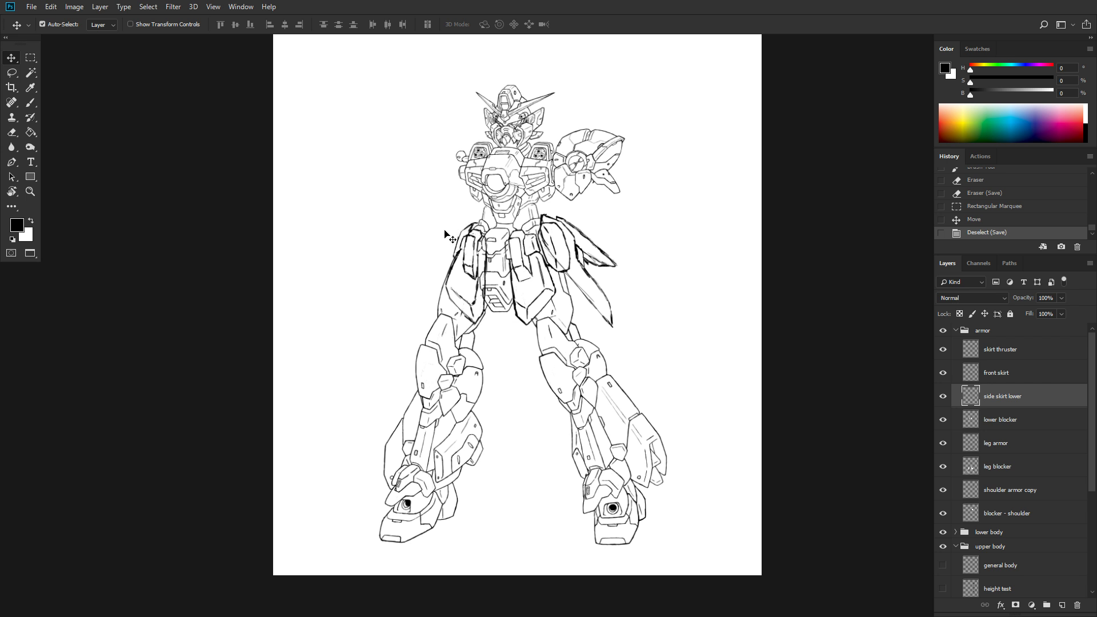
double_click(1007, 400)
click(1055, 395)
click(1036, 356)
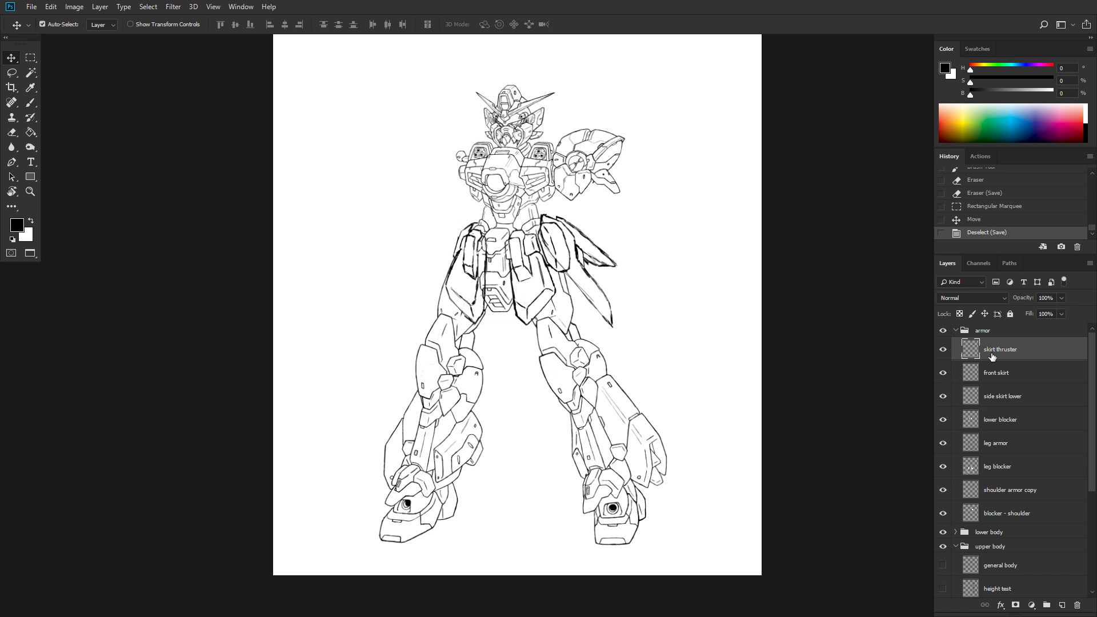
click(943, 349)
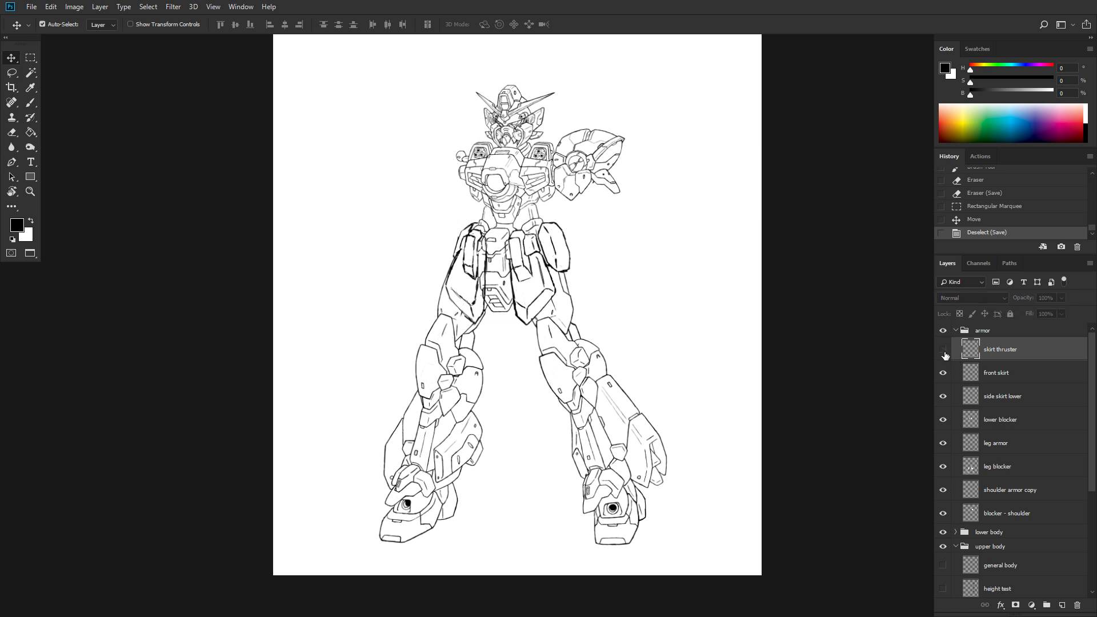
click(943, 351)
click(942, 350)
click(942, 350)
click(942, 350)
click(943, 350)
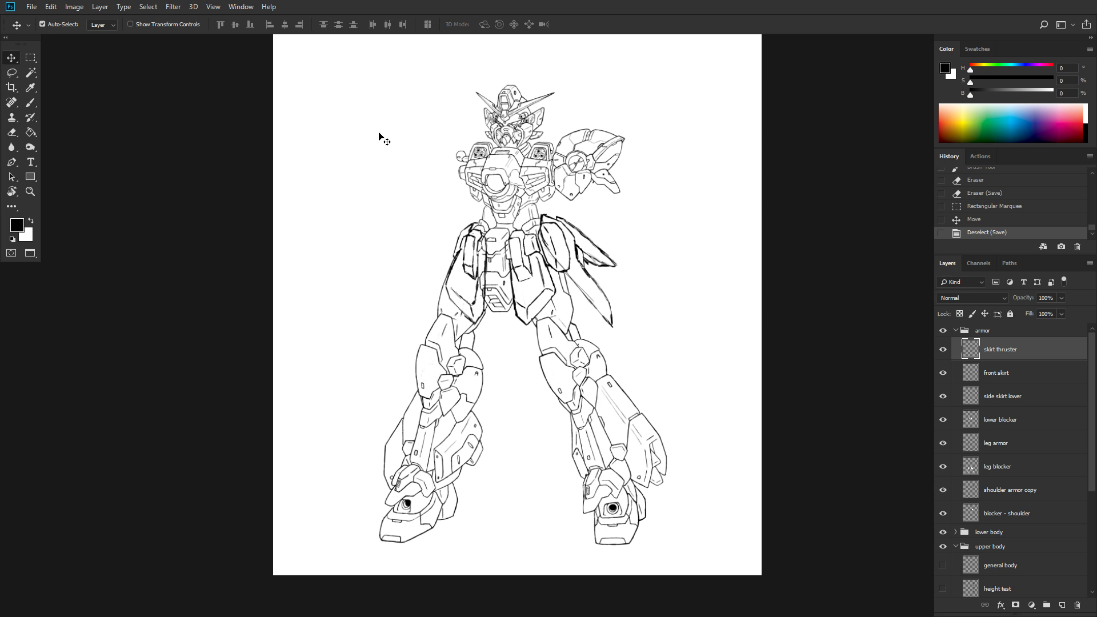
- Sketch the short slanted upper outer edge of a second thruster beside the opposite side skirt with the Brush
scroll(562, 155, up, 1)
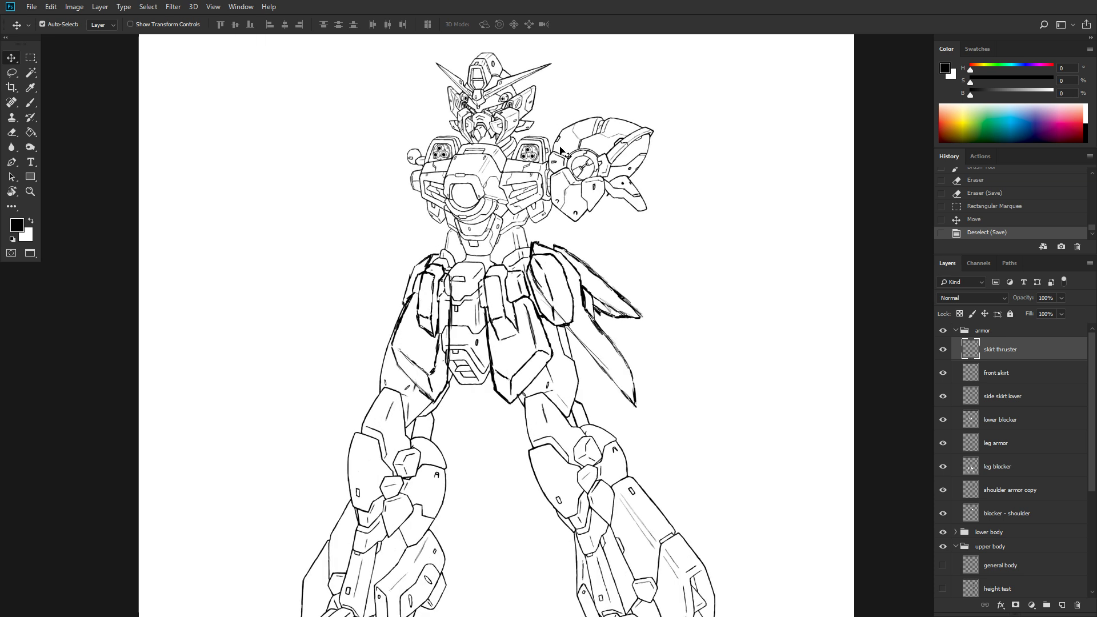
scroll(644, 231, up, 1)
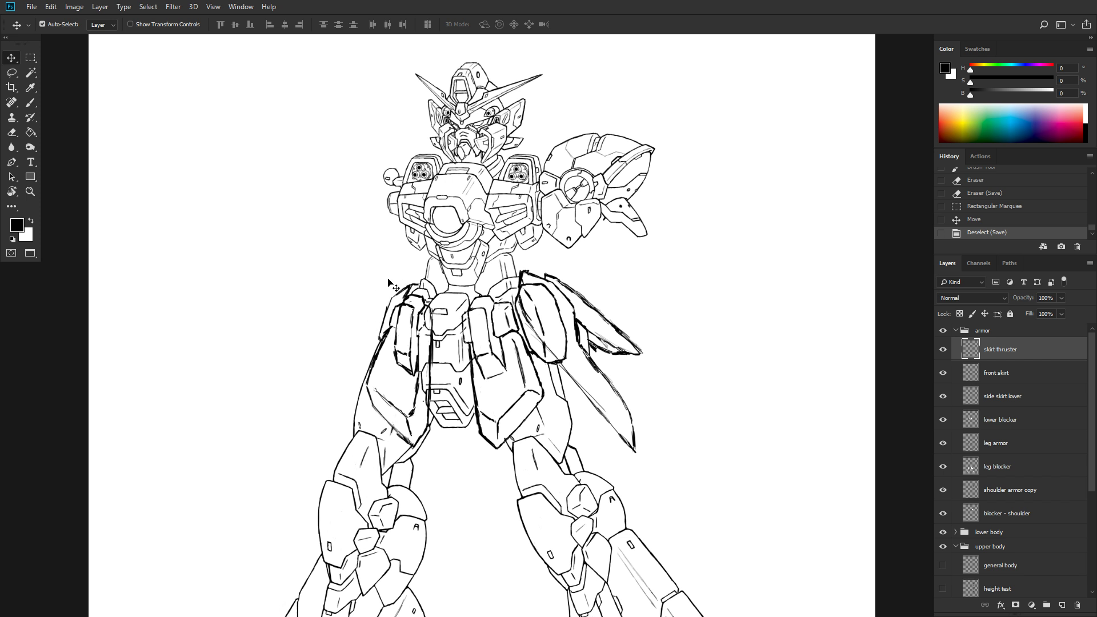
click(32, 105)
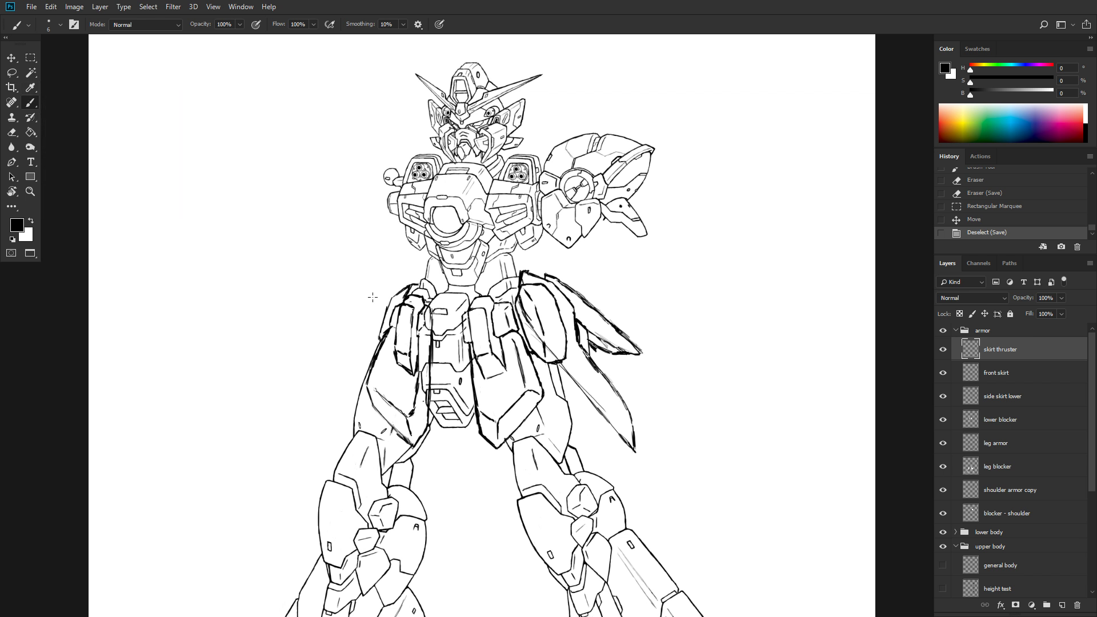
drag(392, 272, 387, 293)
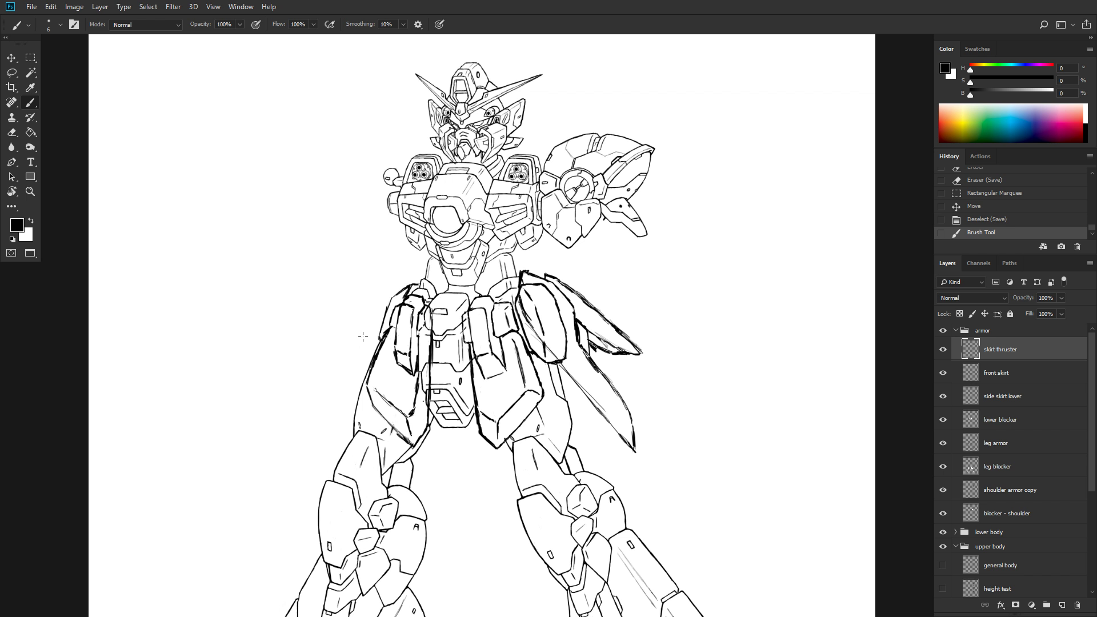
click(373, 297)
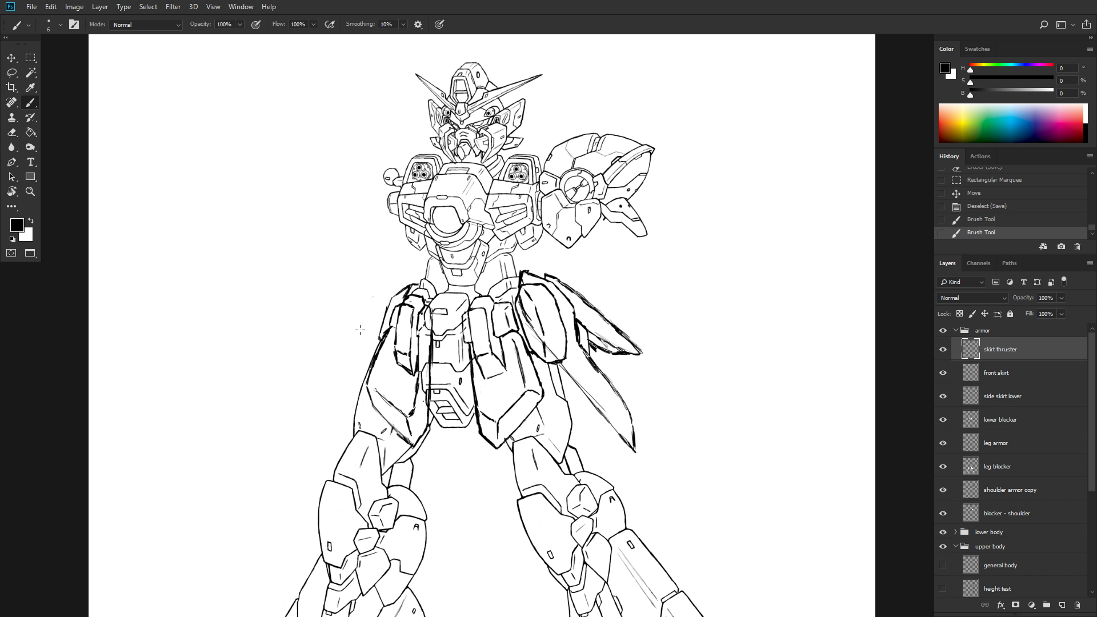
drag(371, 297, 384, 273)
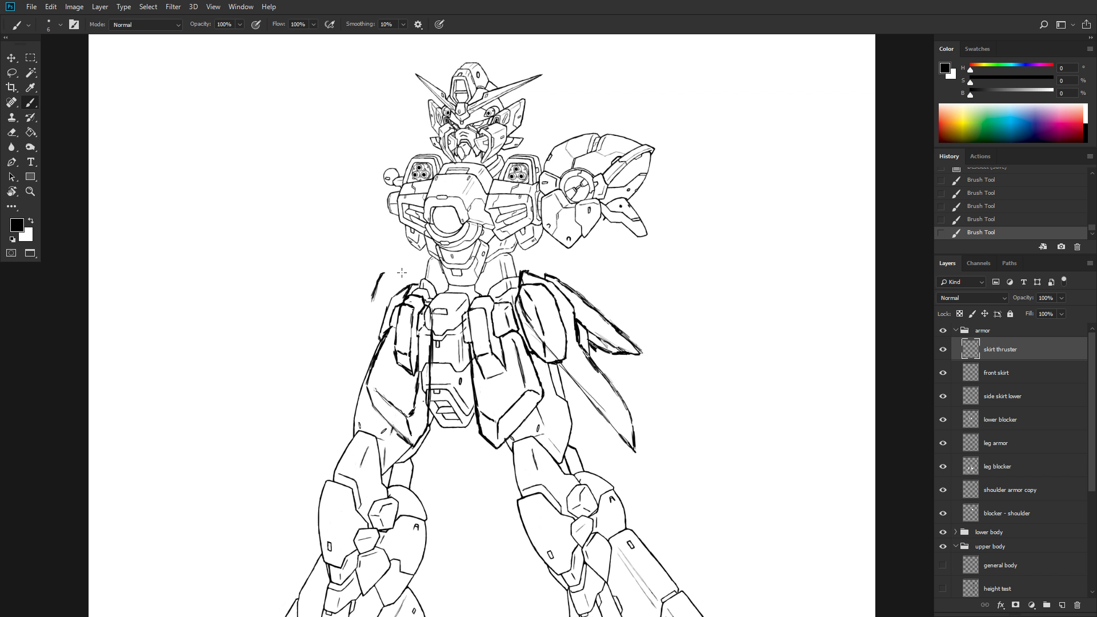
- Draw the second thruster's long outer blade edge down past the front skirt, reinforce it with repeated strokes, and add its top edge
drag(373, 300, 371, 328)
drag(371, 323, 380, 451)
drag(376, 366, 380, 424)
drag(373, 341, 381, 443)
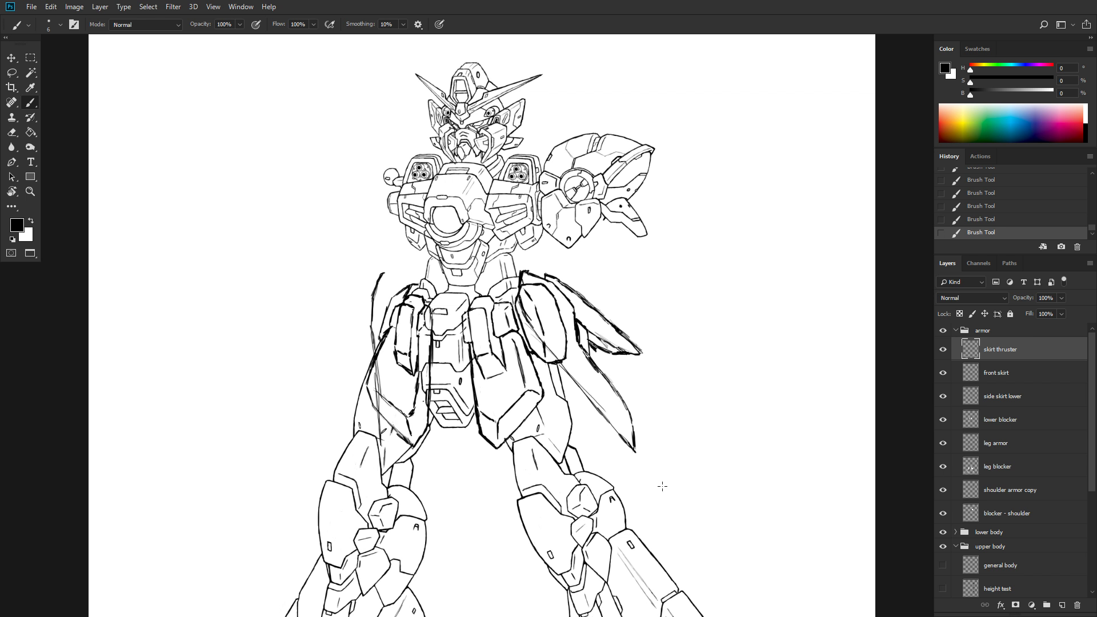
drag(374, 341, 381, 442)
drag(375, 386, 382, 441)
drag(376, 362, 383, 447)
mouse_move(398, 272)
mouse_down()
mouse_move(386, 273)
mouse_move(409, 285)
mouse_up()
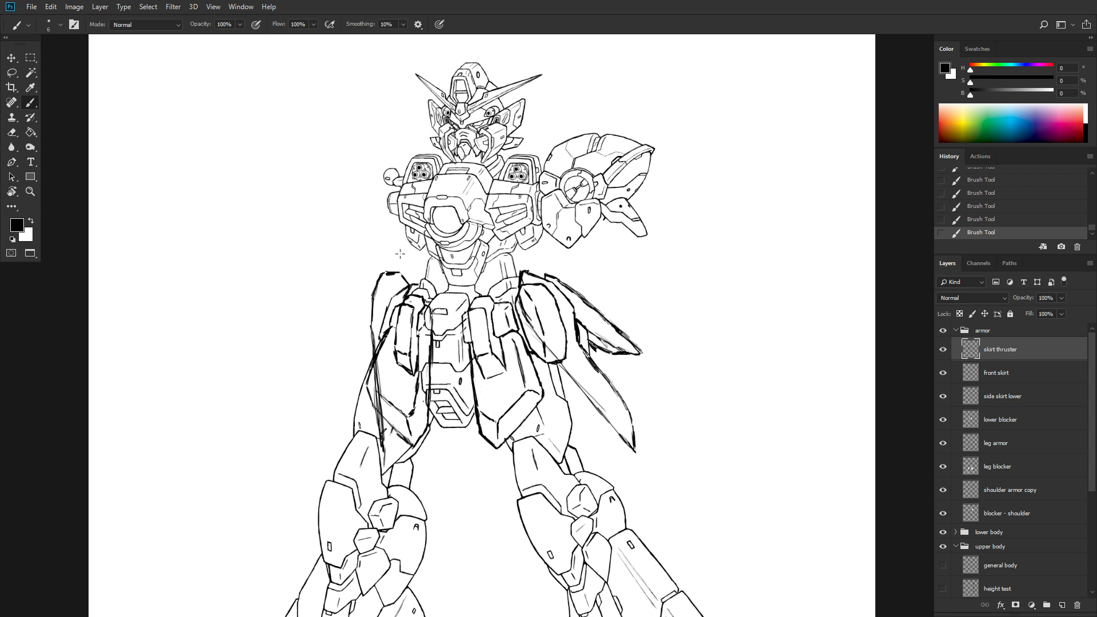
- Marquee-select the outward-flaring thruster, enlarge it to about 119% width and 123% height with Free Transform, and deselect
scroll(706, 375, down, 5)
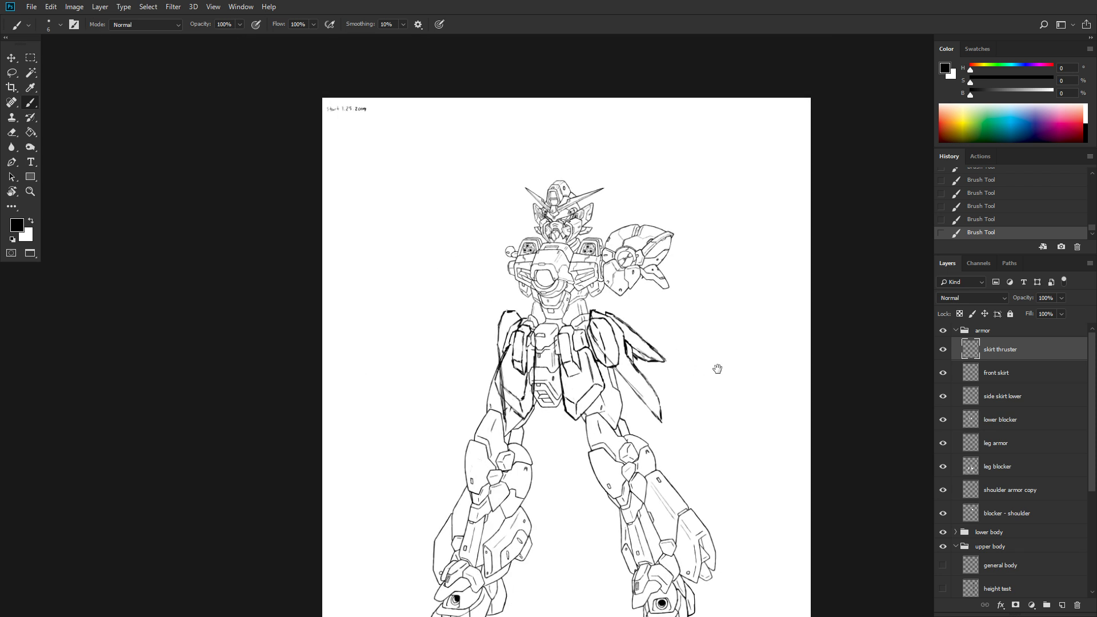
drag(717, 368, 635, 320)
scroll(627, 387, up, 3)
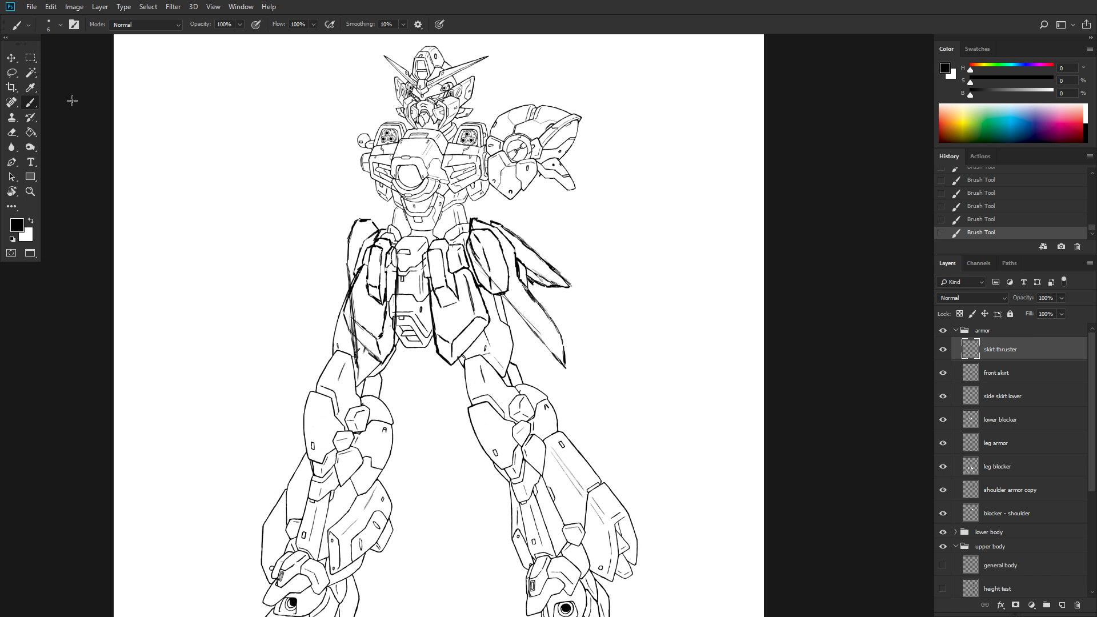
click(34, 59)
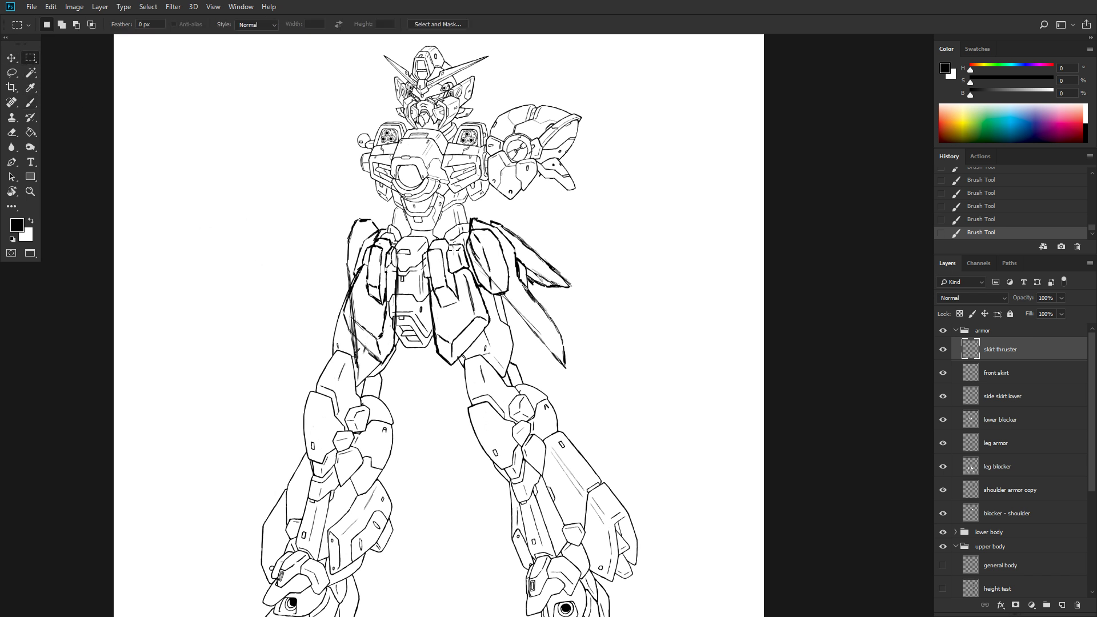
drag(451, 207, 597, 378)
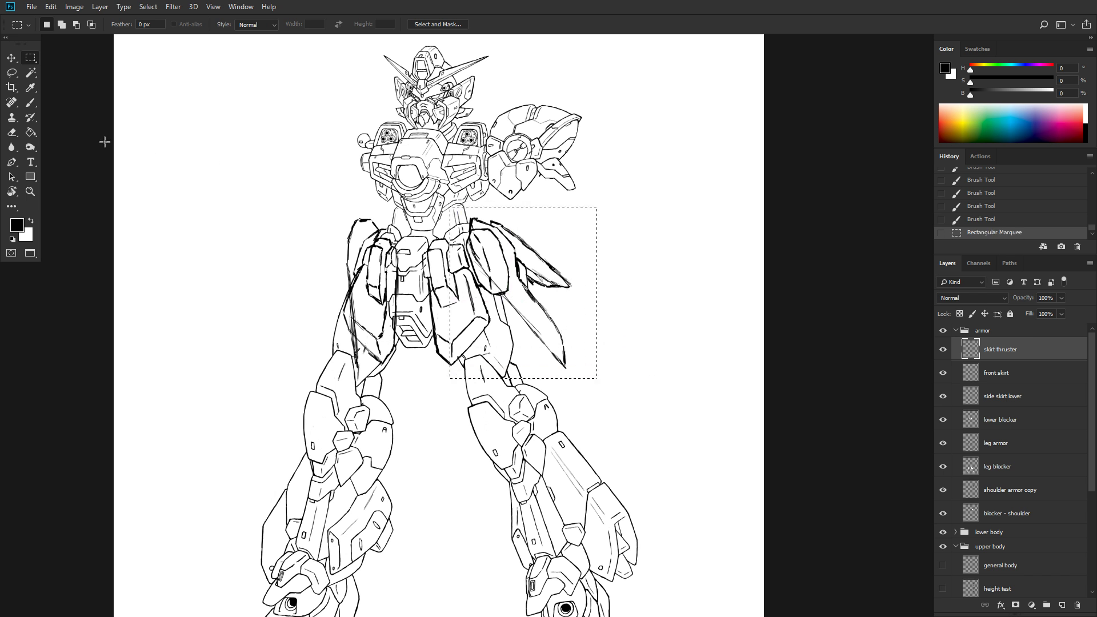
right_click(488, 301)
click(521, 422)
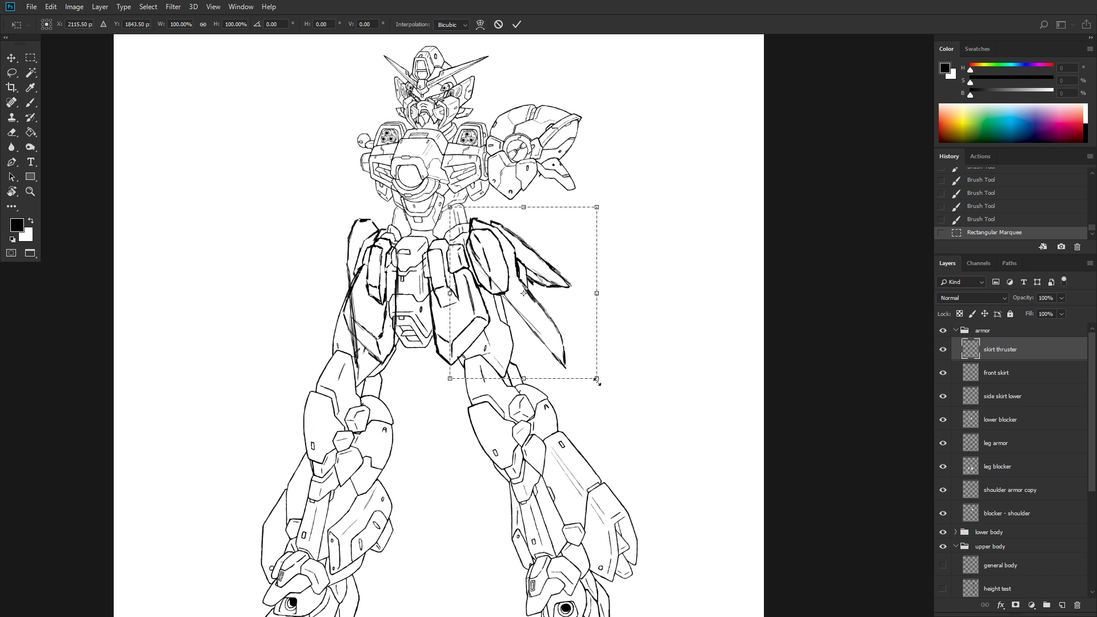
drag(597, 381, 625, 417)
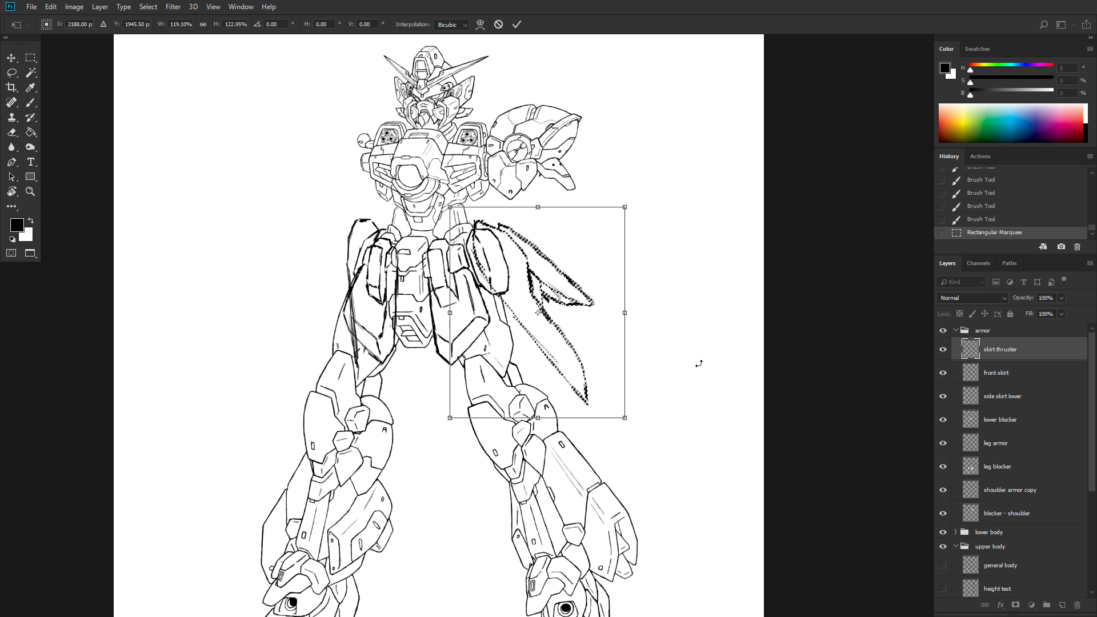
scroll(688, 349, down, 1)
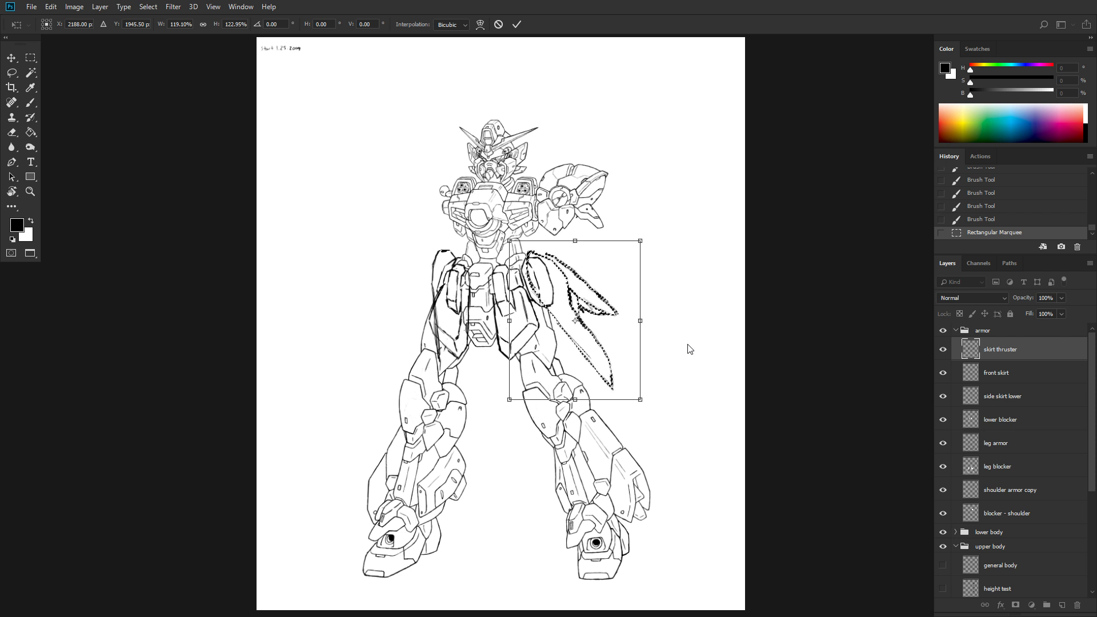
key(alt+space)
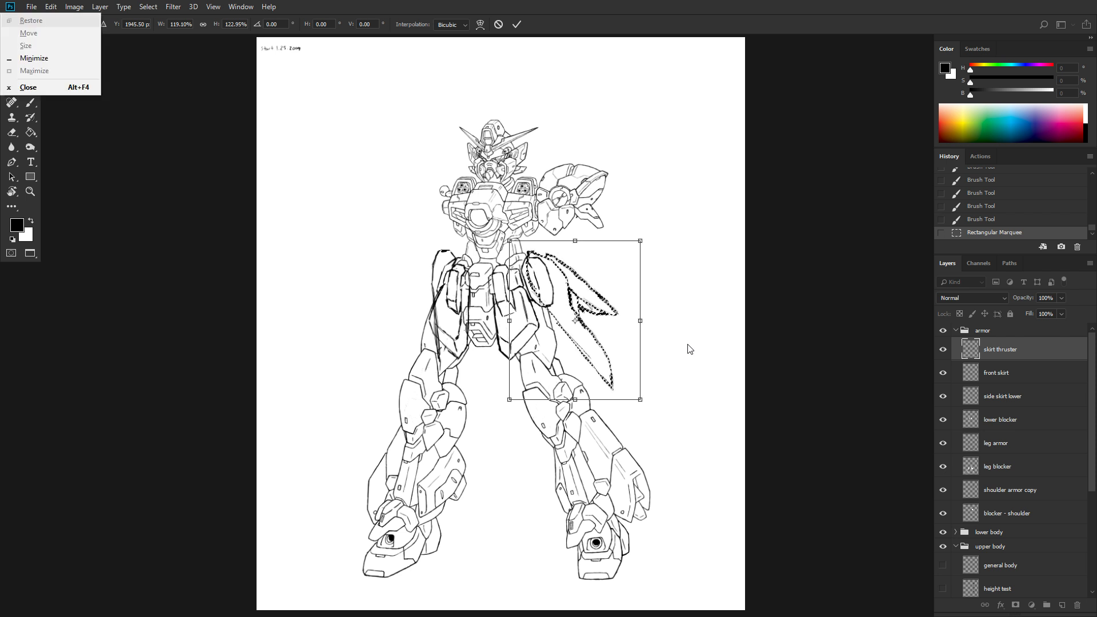
click(642, 29)
key(Return)
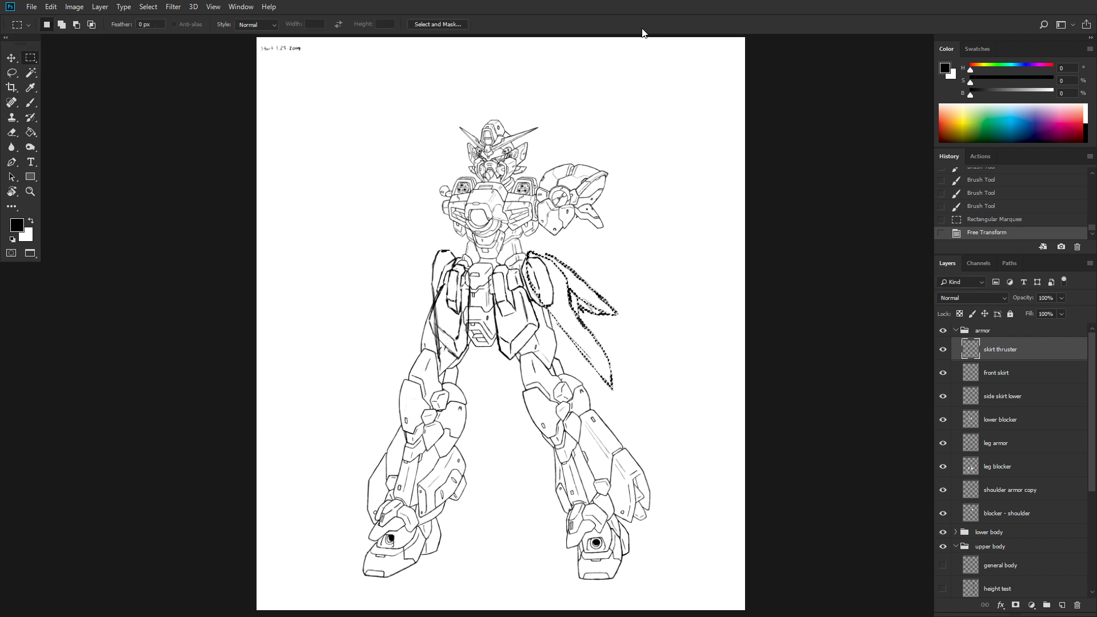
click(623, 140)
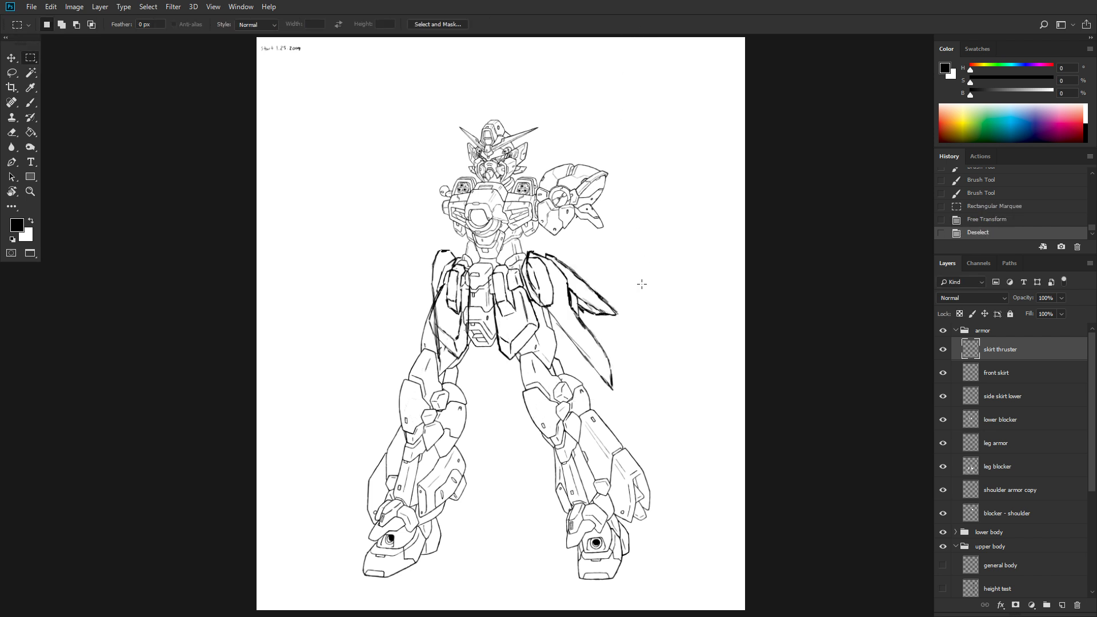
- Extend the opposite thruster's blade tip downward, add its inner blade lines over the skirt armor with the Brush, and save the document
scroll(642, 284, down, 2)
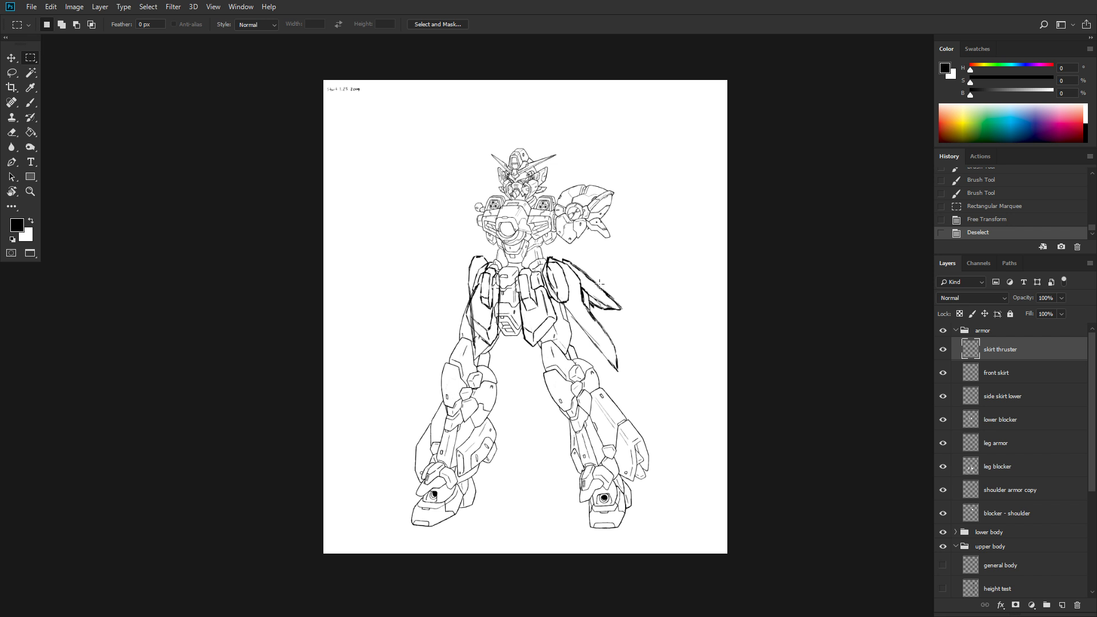
scroll(599, 284, up, 2)
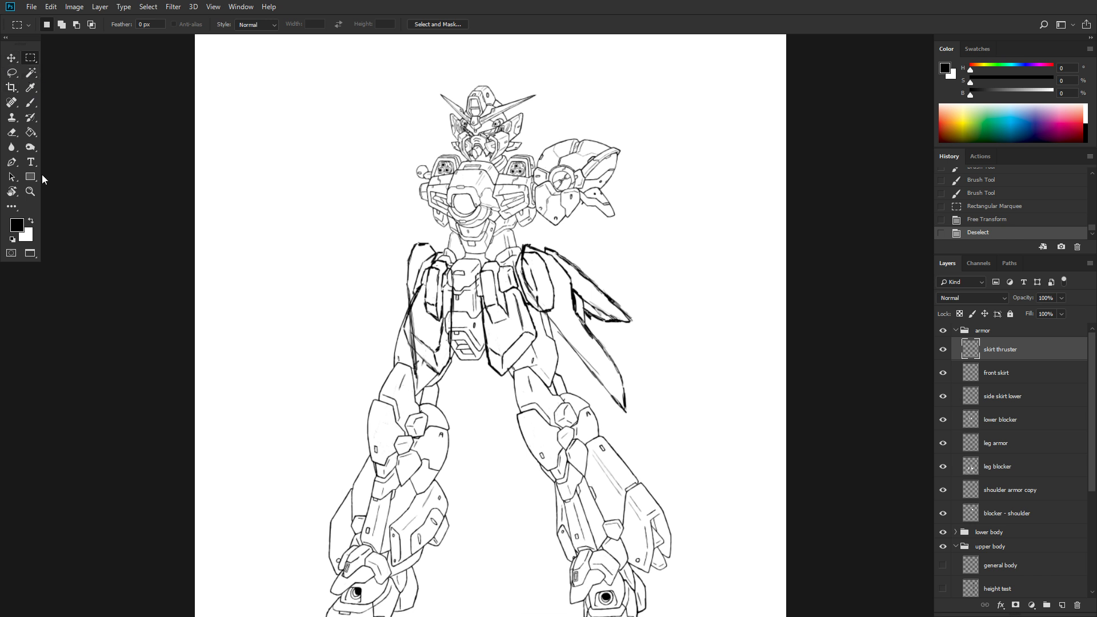
click(30, 103)
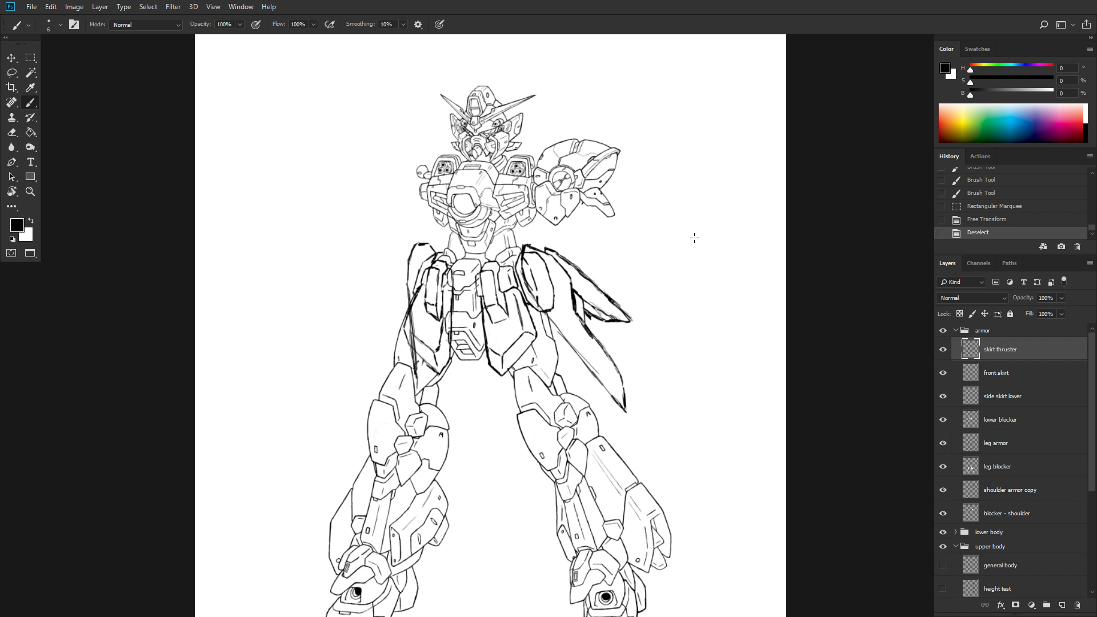
drag(417, 378, 419, 399)
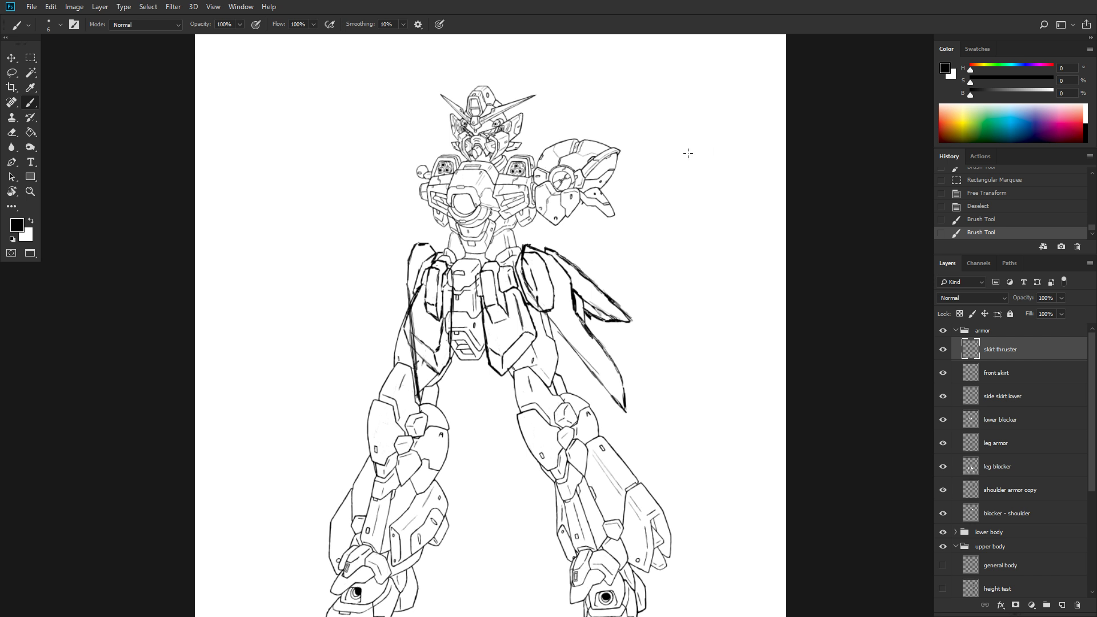
mouse_move(418, 385)
mouse_down()
mouse_move(419, 394)
mouse_move(414, 373)
mouse_move(429, 407)
mouse_move(434, 252)
mouse_move(442, 282)
mouse_up()
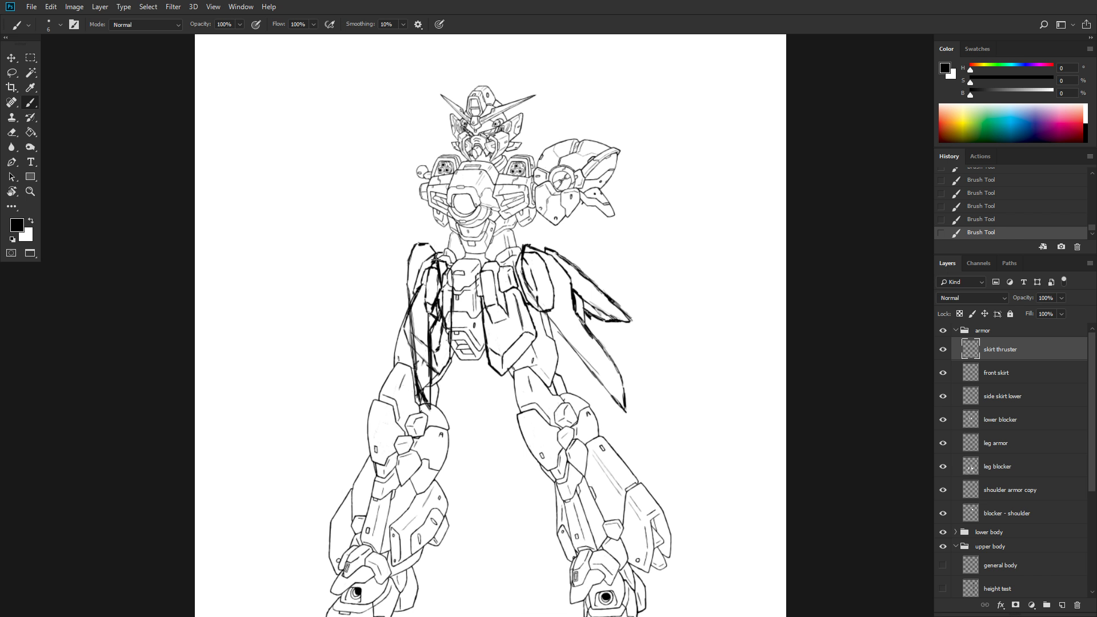
mouse_move(435, 260)
mouse_down()
mouse_move(446, 244)
mouse_move(458, 338)
mouse_up()
scroll(631, 298, down, 2)
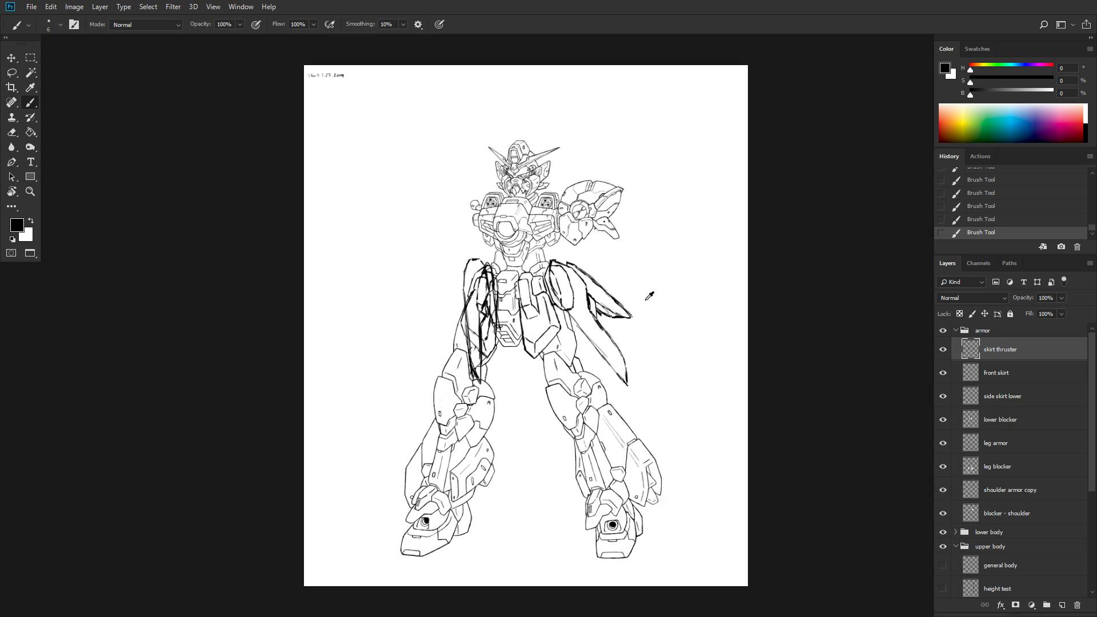
scroll(646, 298, down, 1)
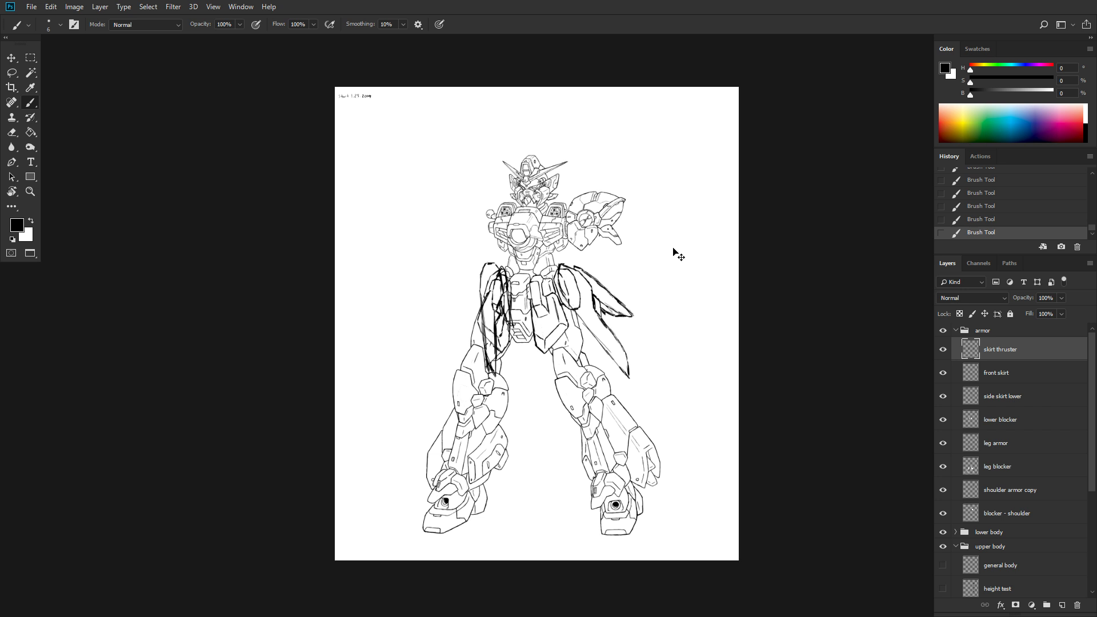
key(ctrl+s)
- Toggle the skirt thruster layer's visibility to compare the figure with and without both thrusters, leaving it shown
scroll(655, 326, up, 5)
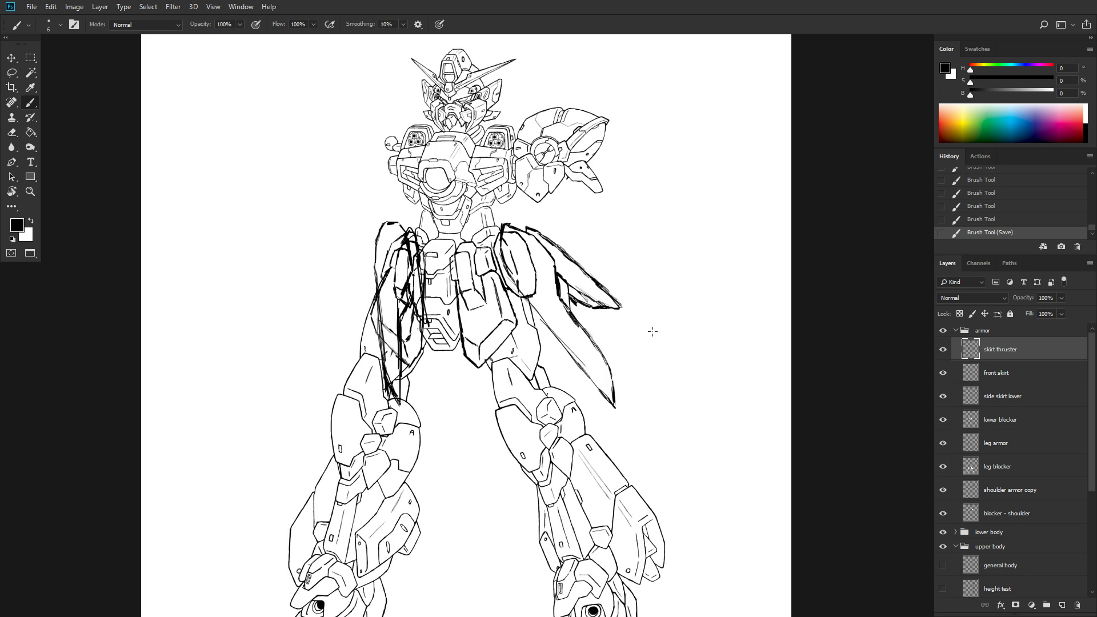
scroll(643, 330, down, 3)
scroll(627, 333, down, 2)
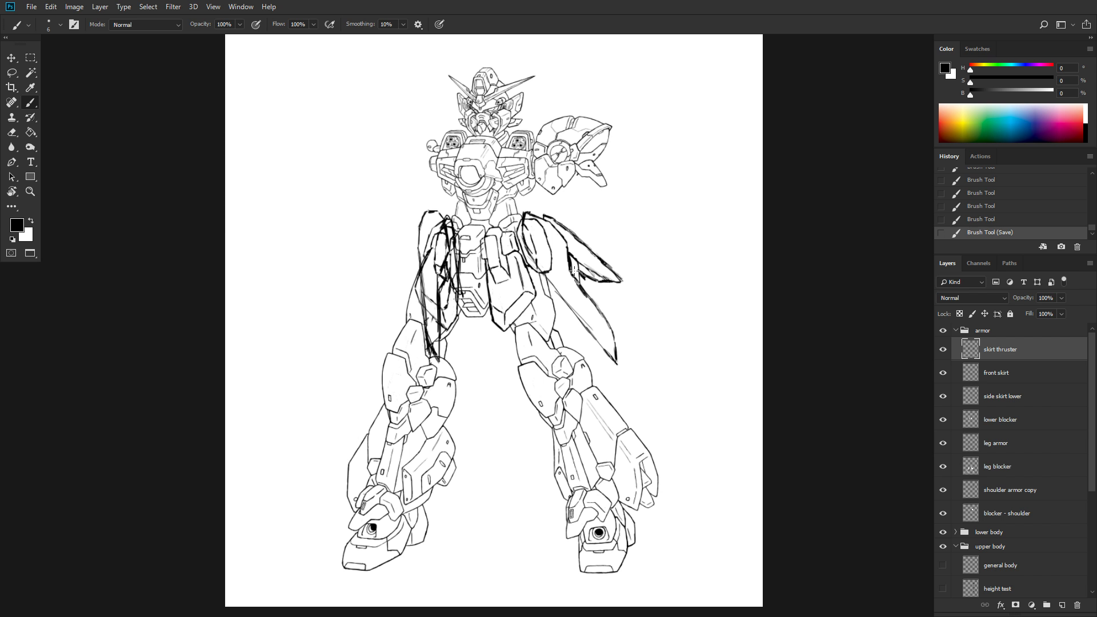
scroll(578, 274, up, 1)
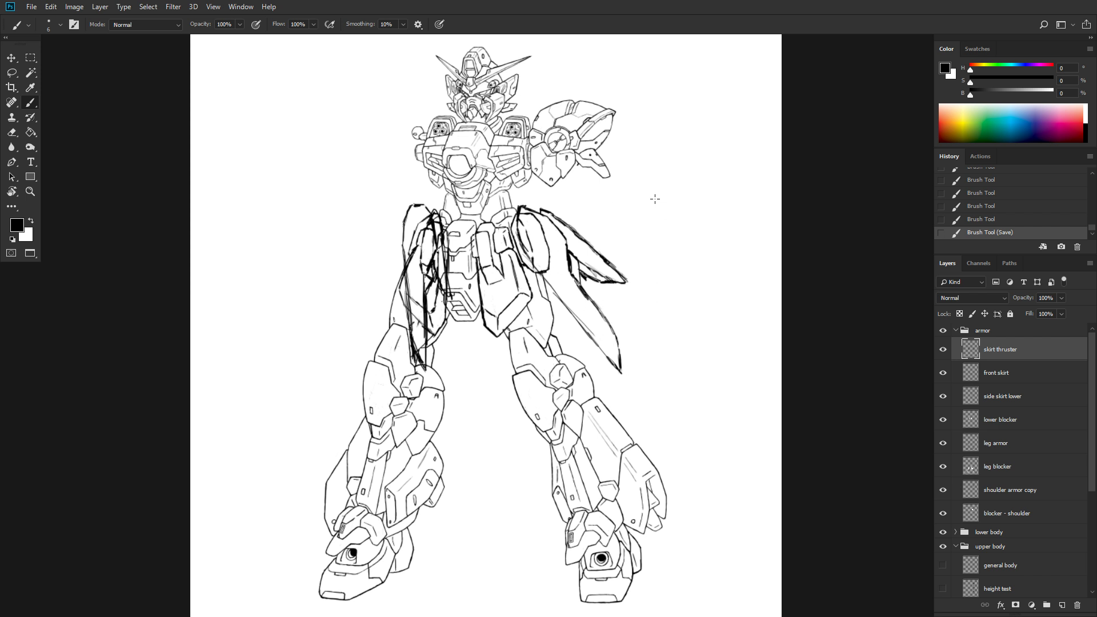
click(942, 351)
click(941, 351)
click(941, 352)
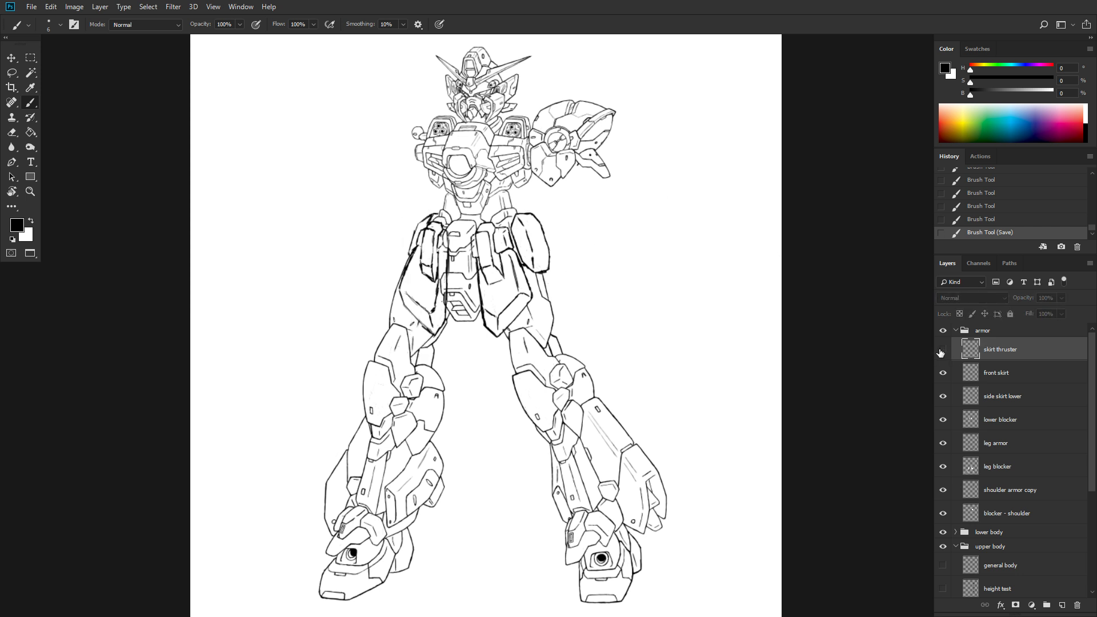
click(941, 352)
click(941, 352)
click(941, 351)
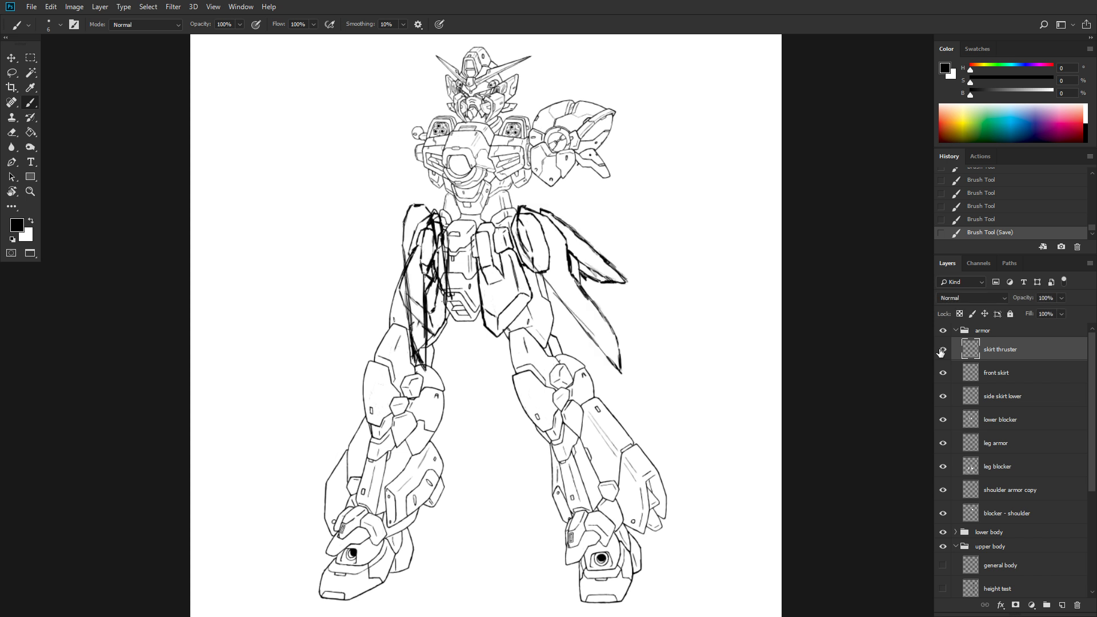
click(941, 351)
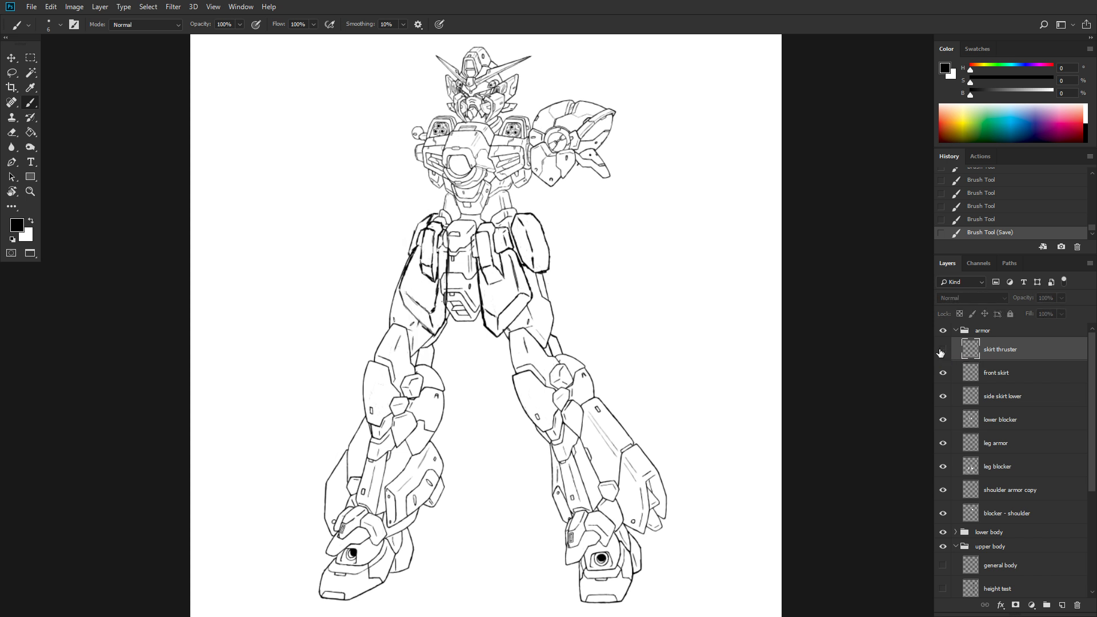
click(942, 351)
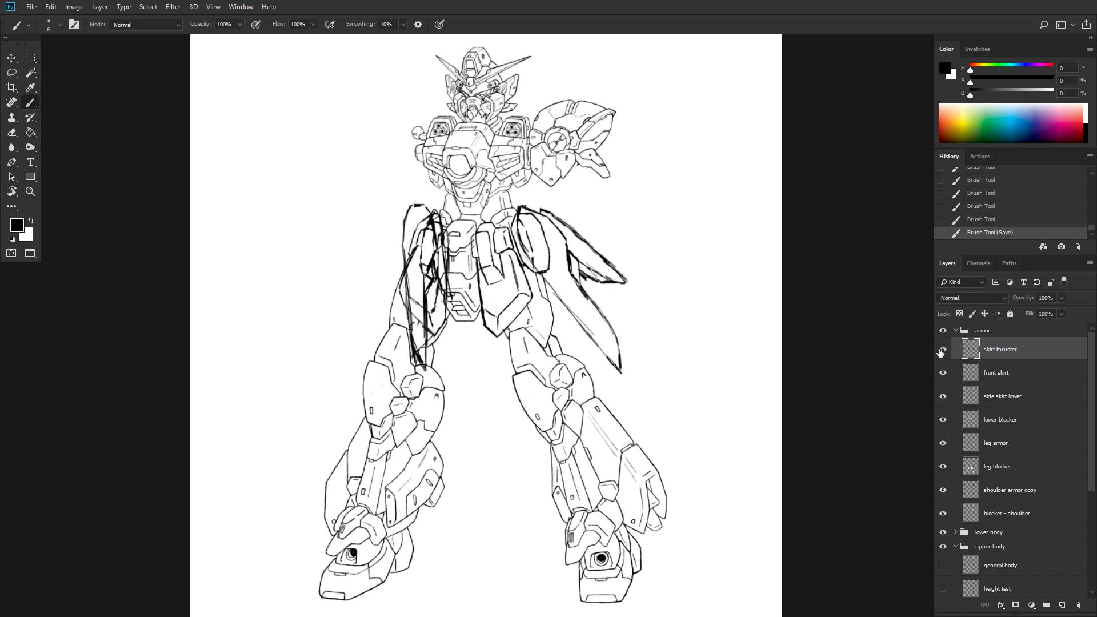
- Duplicate the skirt thruster layer within the same document, keeping the suggested name
right_click(992, 354)
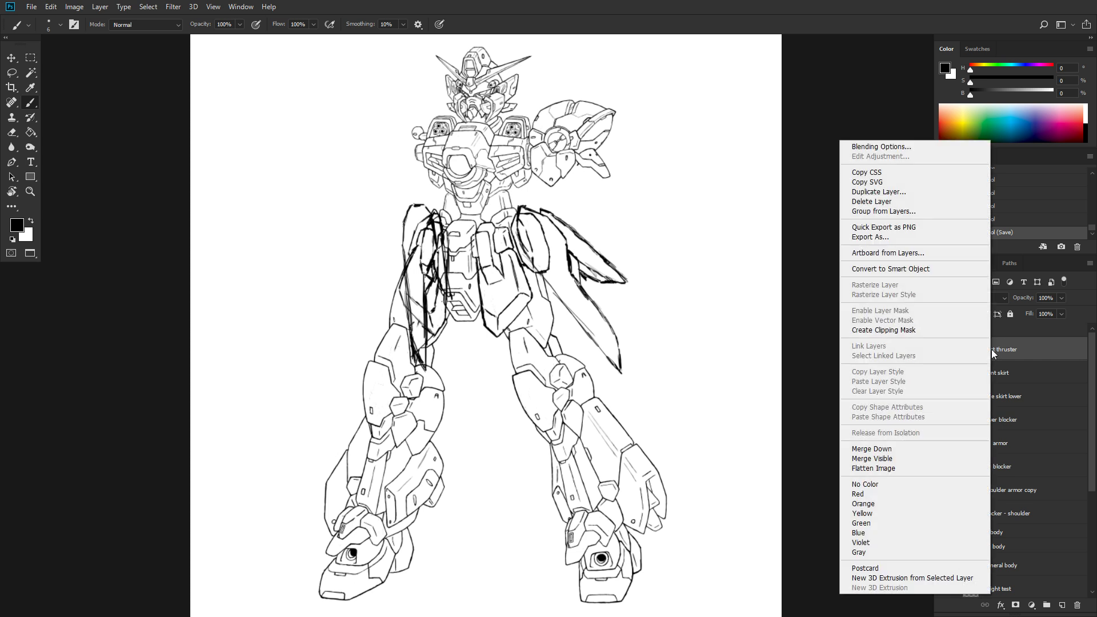
click(882, 192)
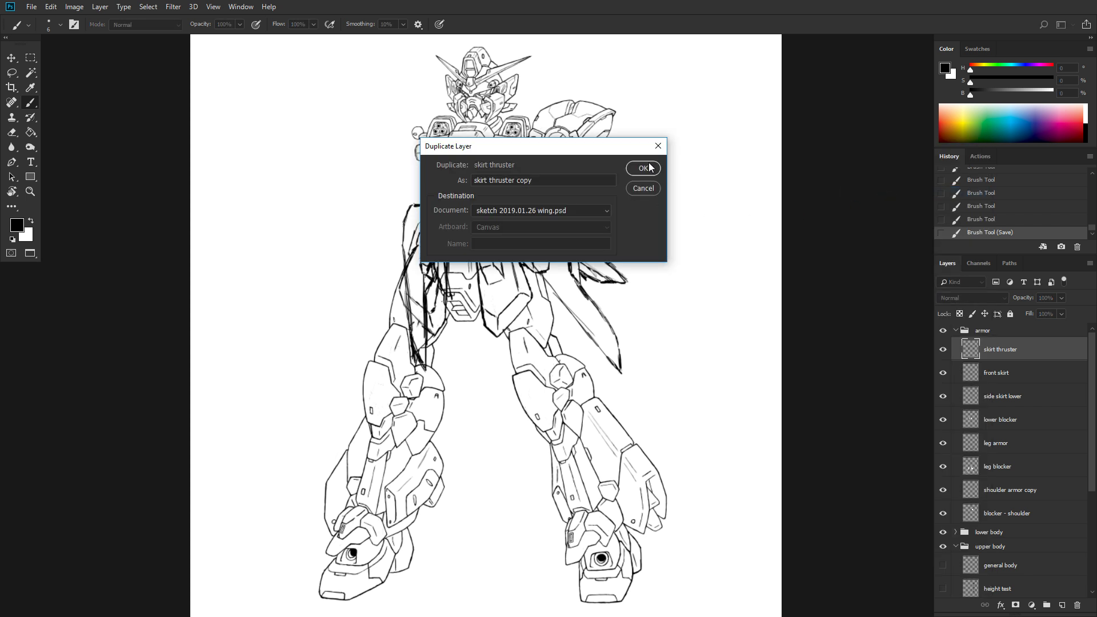
click(650, 169)
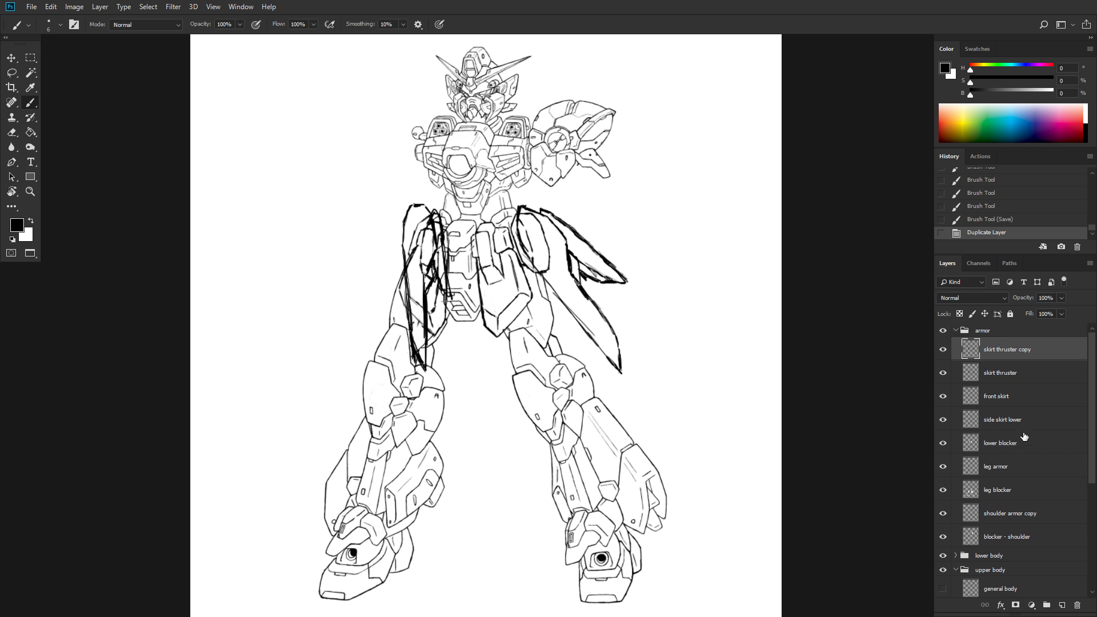
- Move the duplicated skirt thruster layer into the lower body group and place it at the bottom, beneath the pelvis layer
scroll(1016, 413, down, 1)
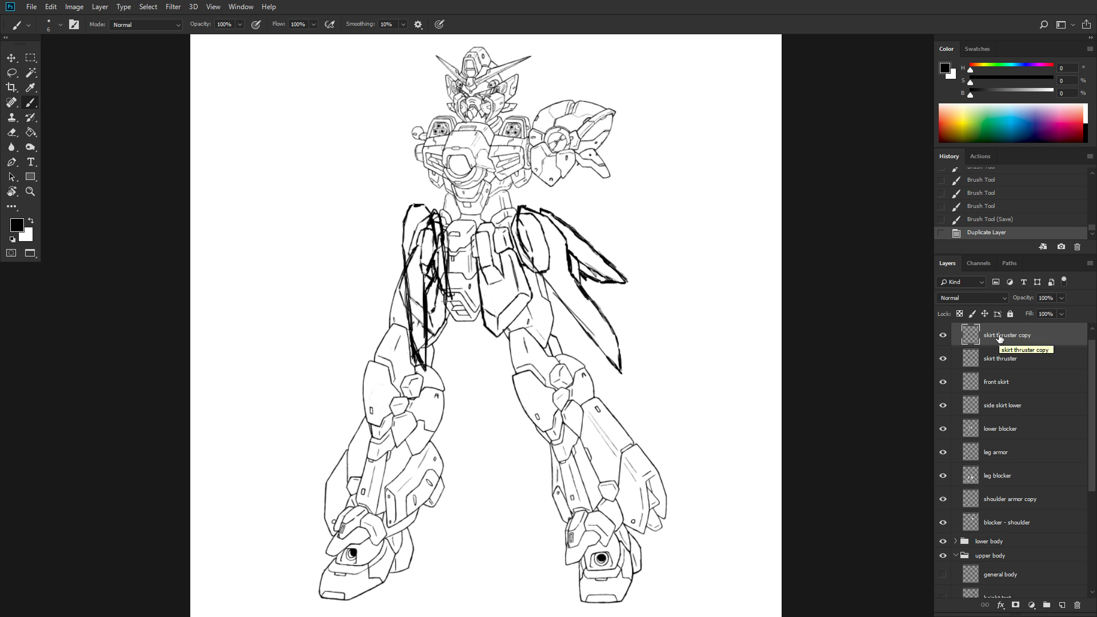
drag(998, 337, 991, 548)
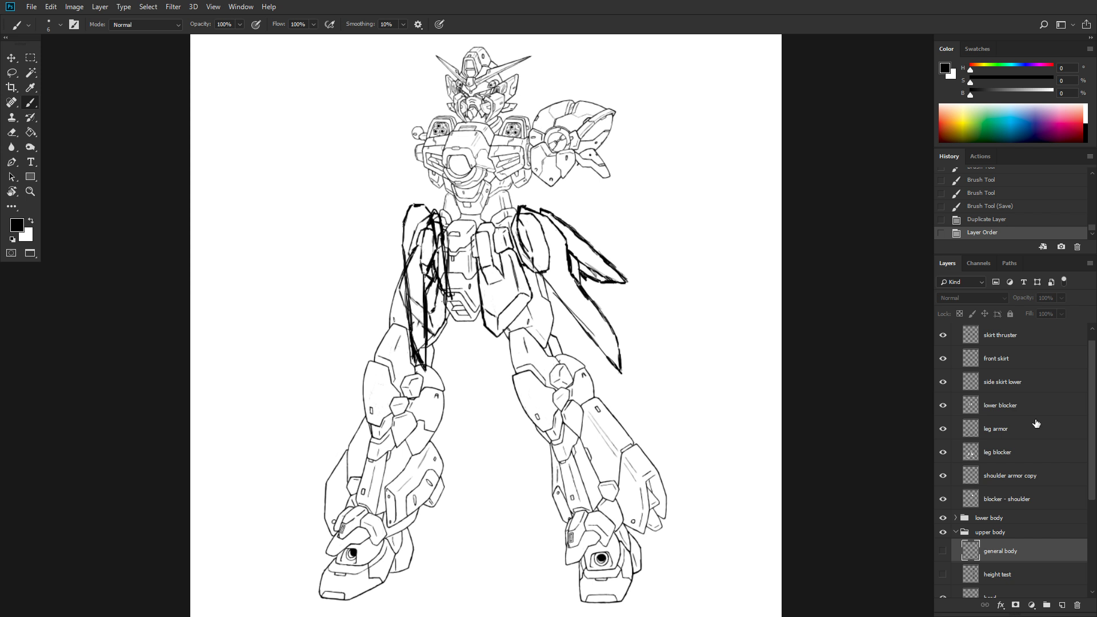
scroll(970, 451, down, 3)
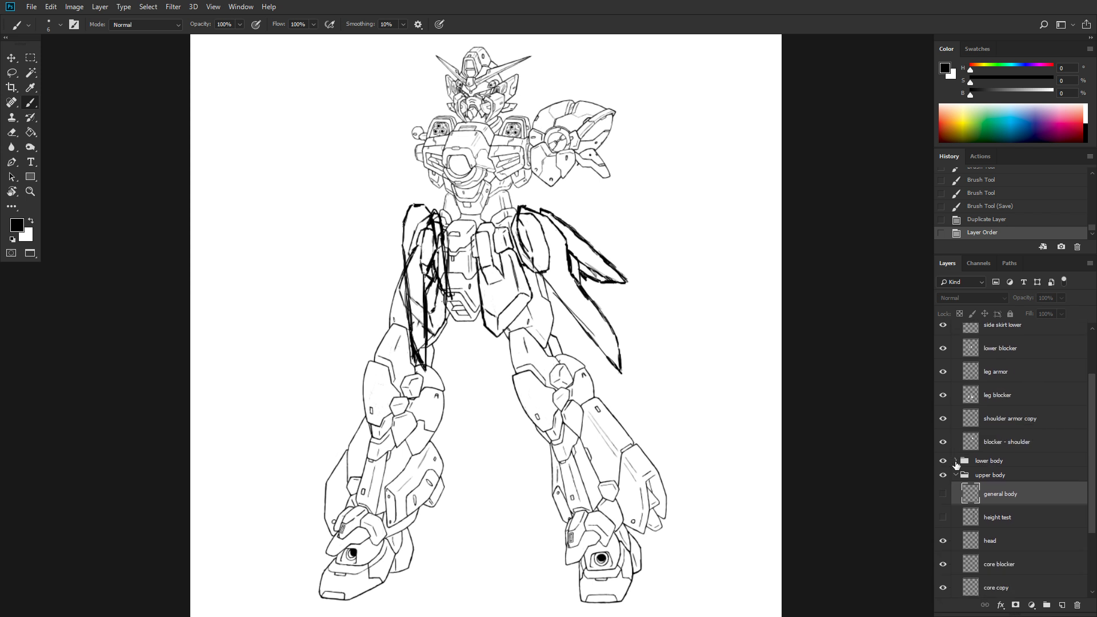
click(956, 461)
scroll(1035, 456, down, 5)
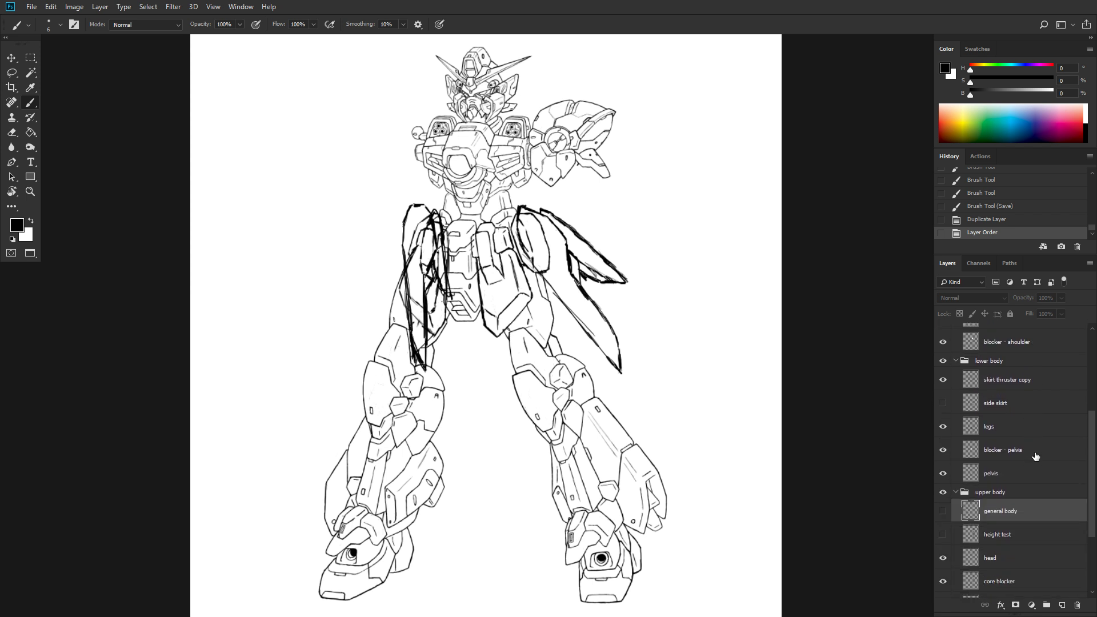
scroll(1035, 455, up, 1)
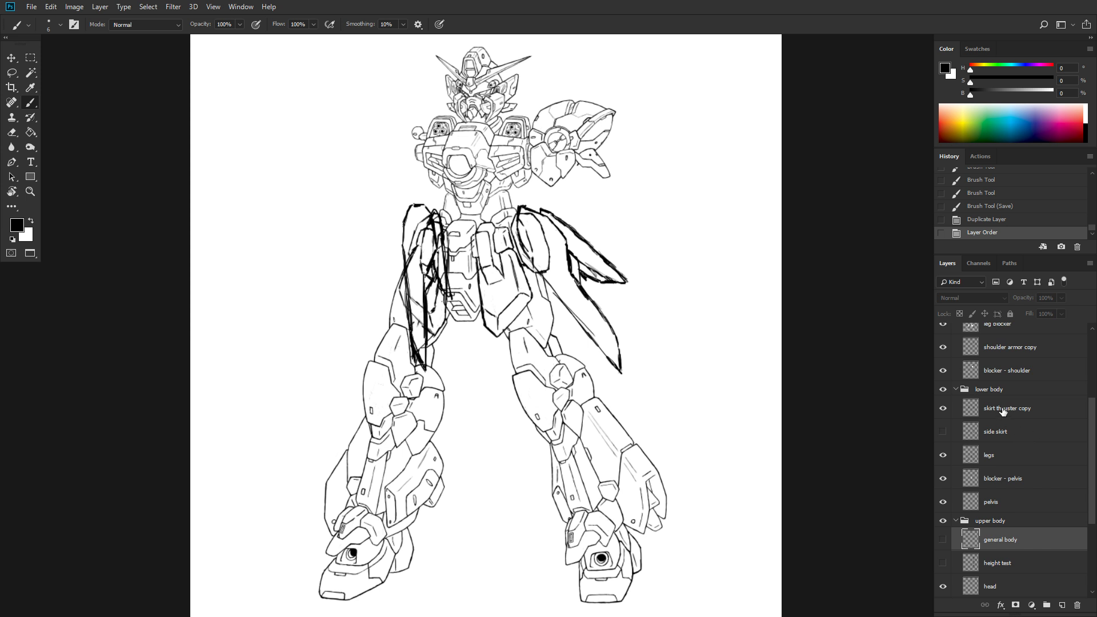
drag(1002, 410, 994, 513)
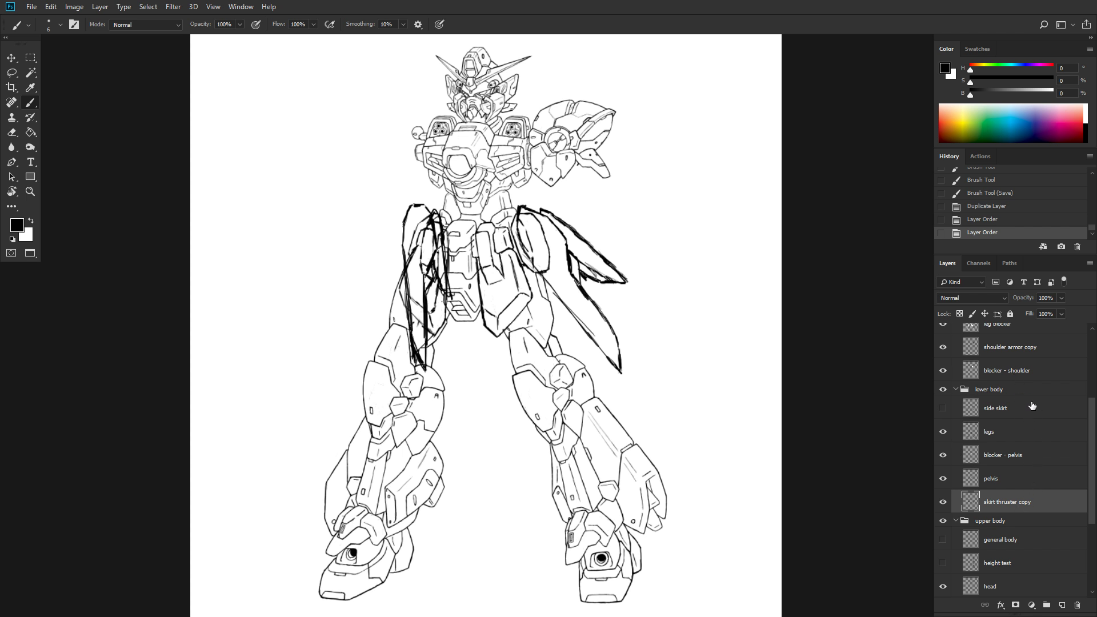
click(1046, 605)
click(1045, 606)
click(1045, 605)
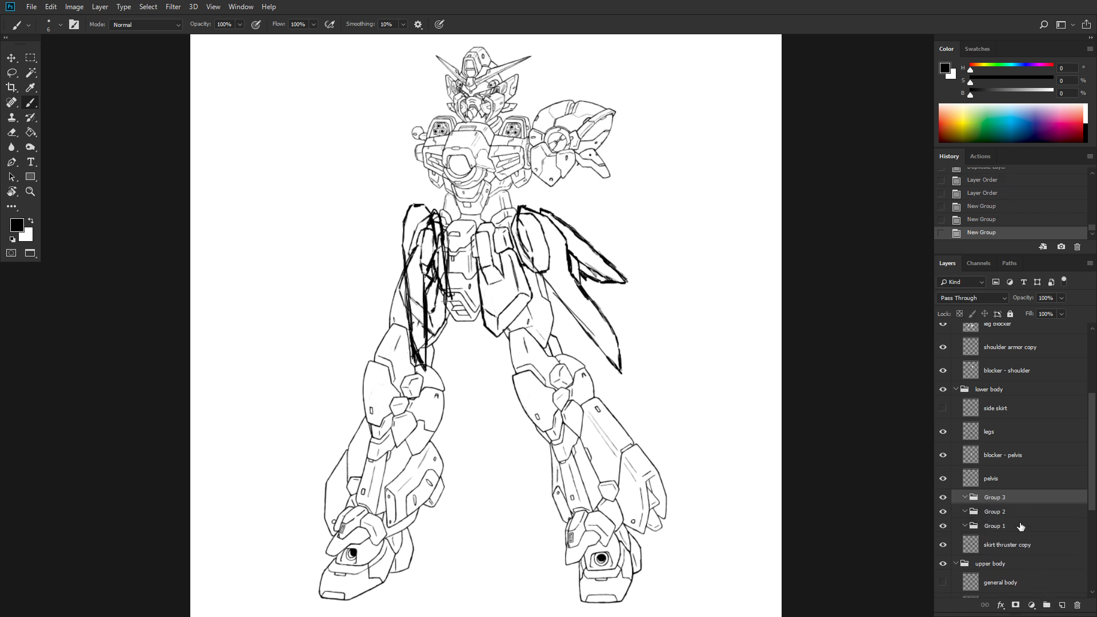
click(997, 195)
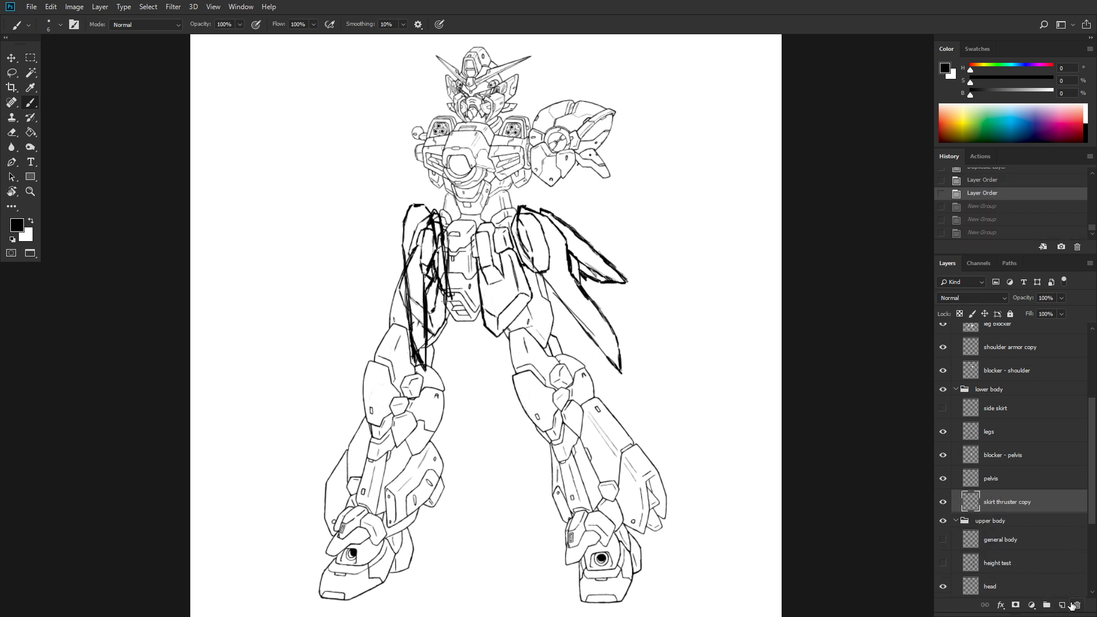
- Add a new layer directly above the duplicated skirt thruster layer and swap the foreground color to white for the Brush
click(1062, 604)
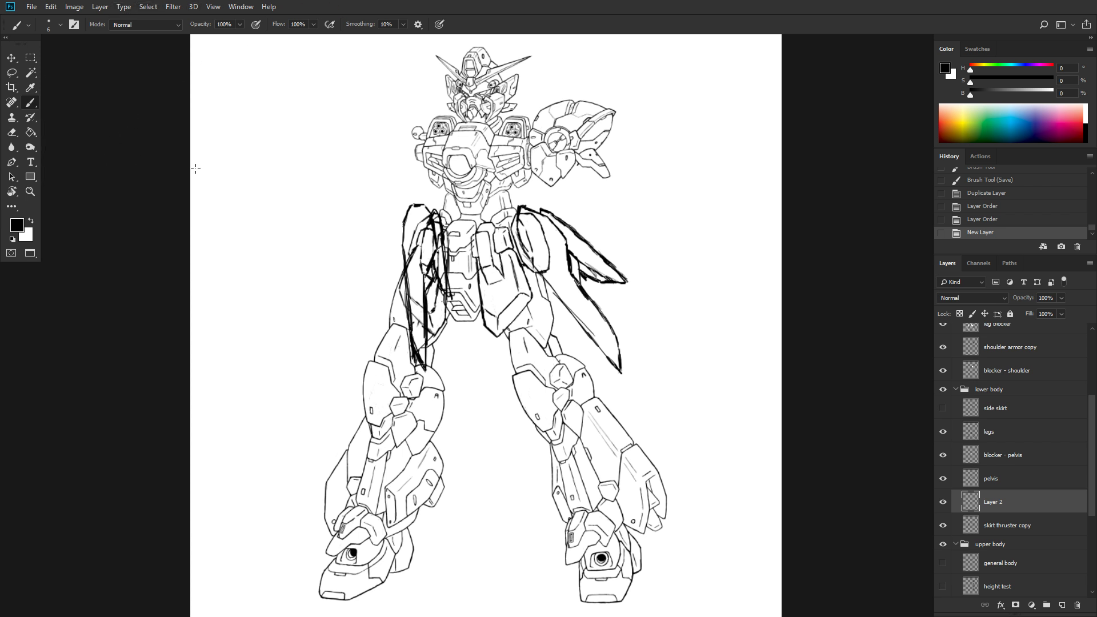
click(31, 220)
drag(575, 252, 579, 257)
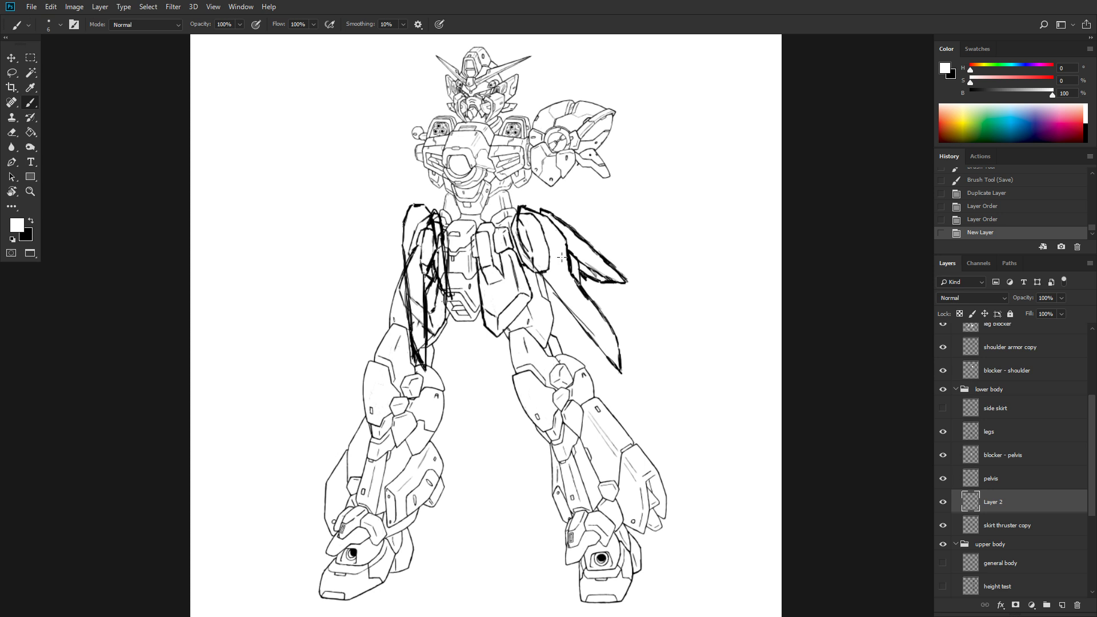
scroll(562, 257, up, 4)
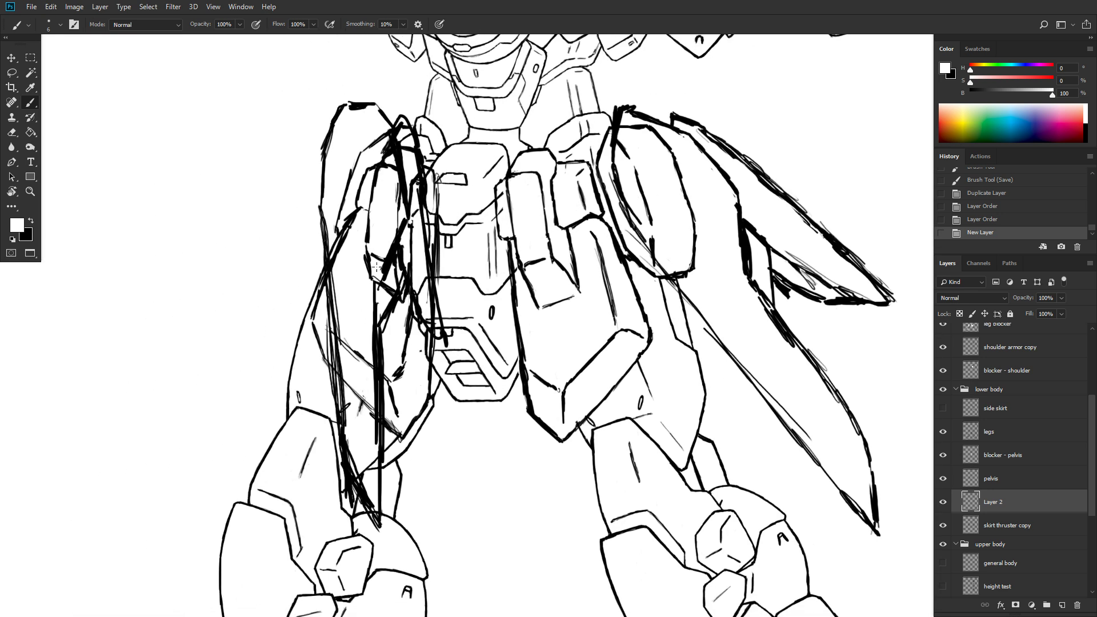
- Paint white on Layer 2 over the stray thruster lines crossing the front skirt on the drawing's left
click(370, 341)
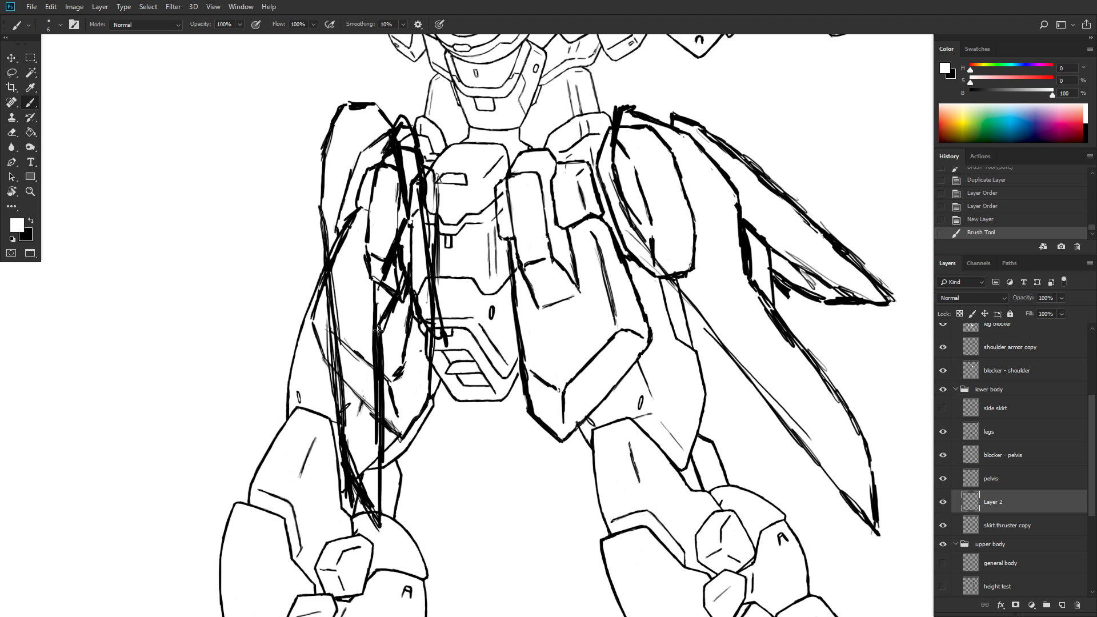
click(411, 352)
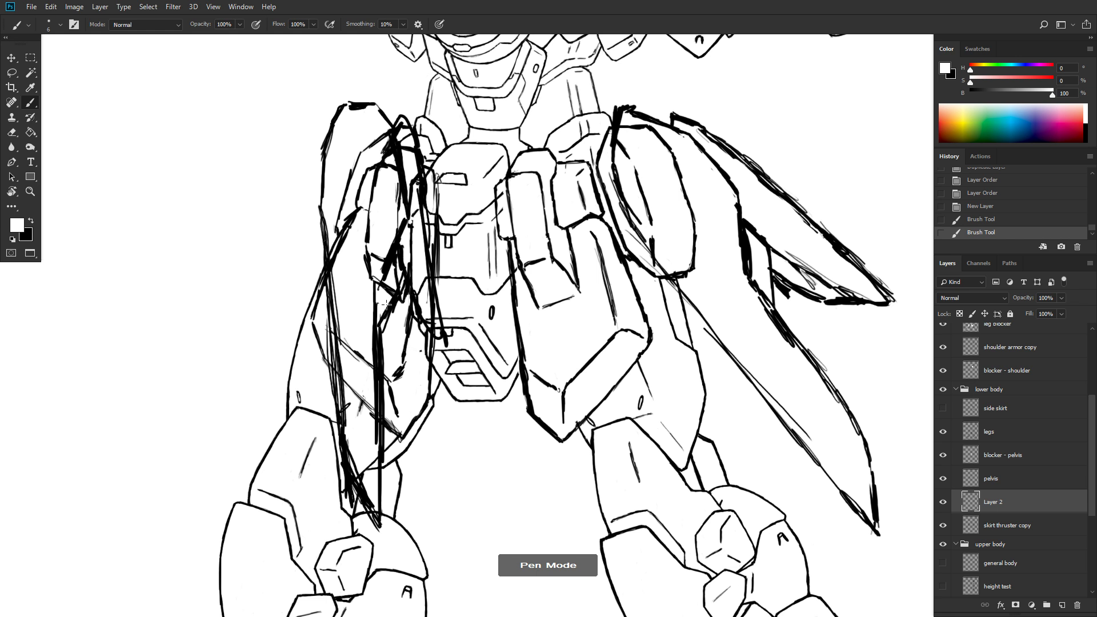
click(375, 358)
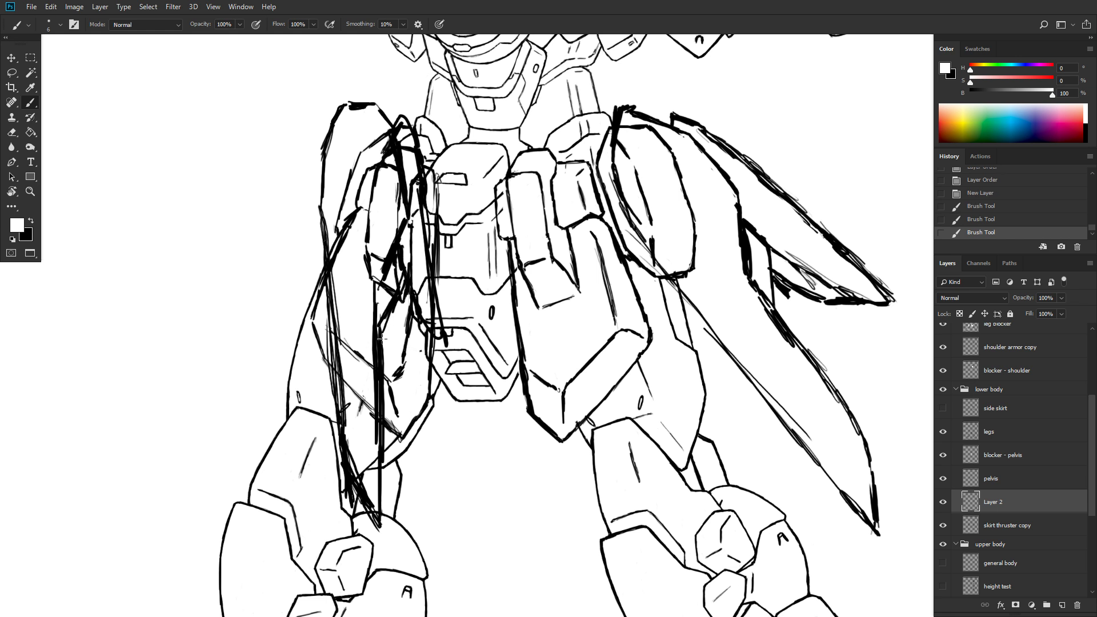
- On the skirt thruster layer, clear a rectangular area around the thruster lines at the hip on the drawing's left, then deselect
scroll(998, 451, up, 3)
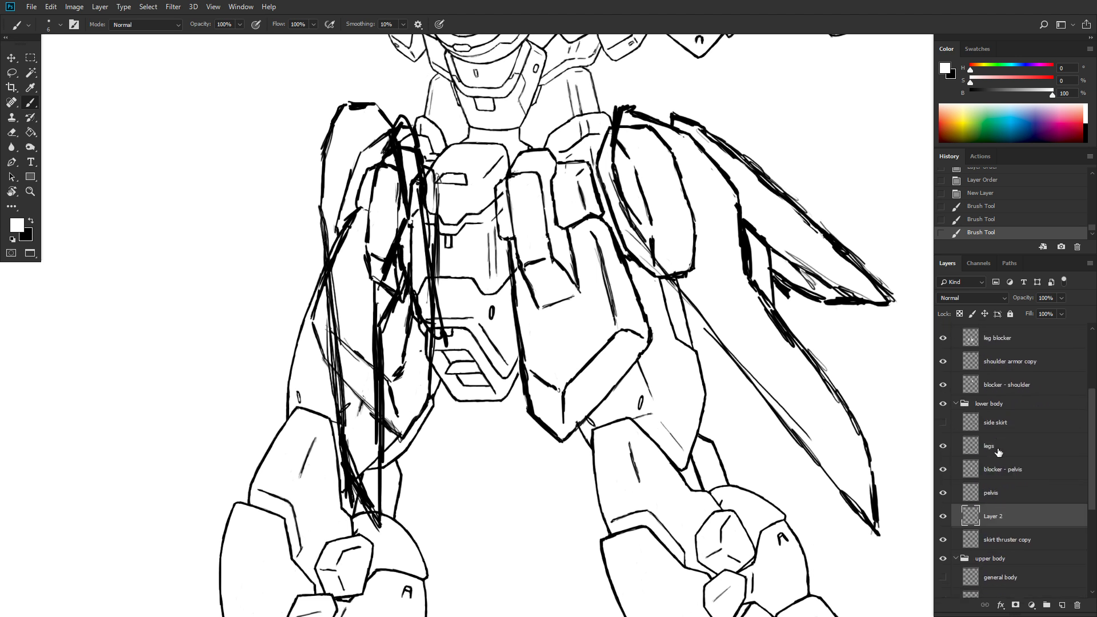
scroll(1011, 491, up, 3)
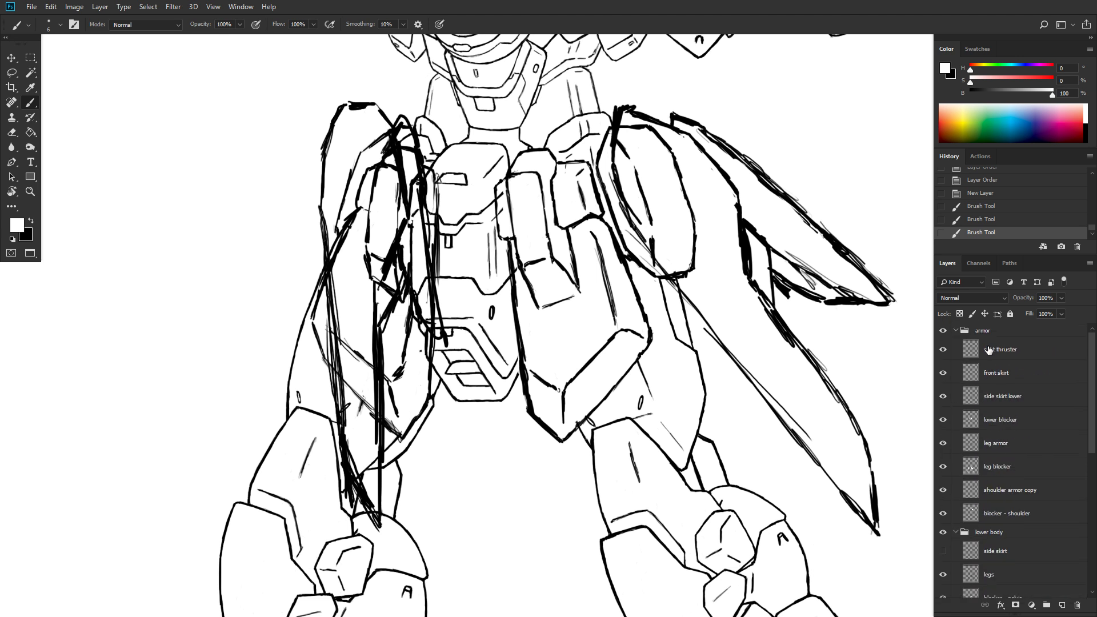
click(988, 350)
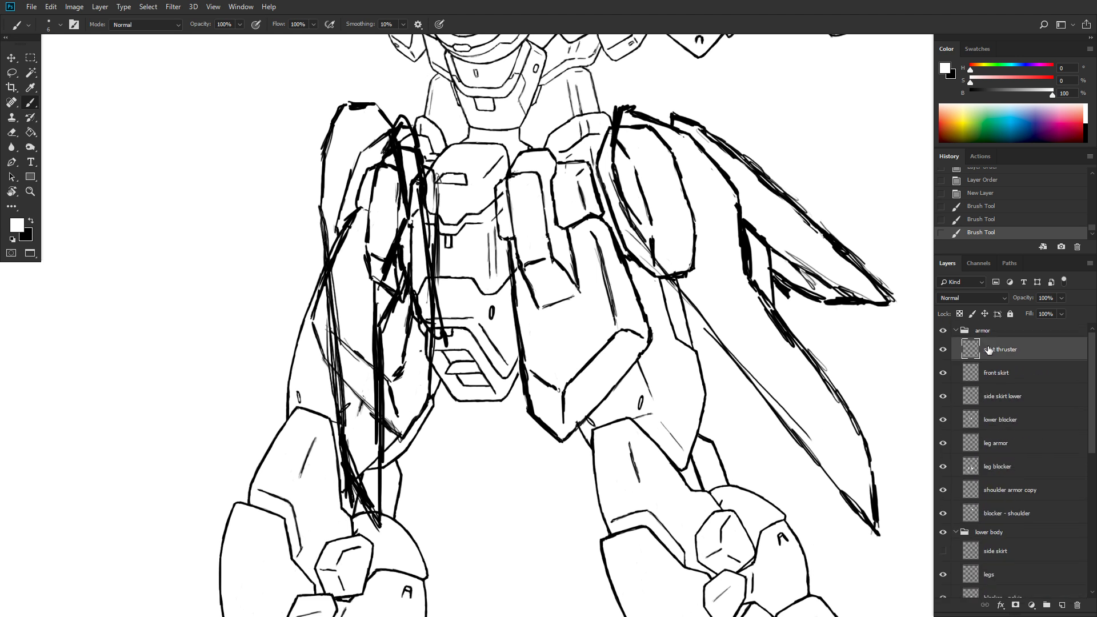
click(30, 58)
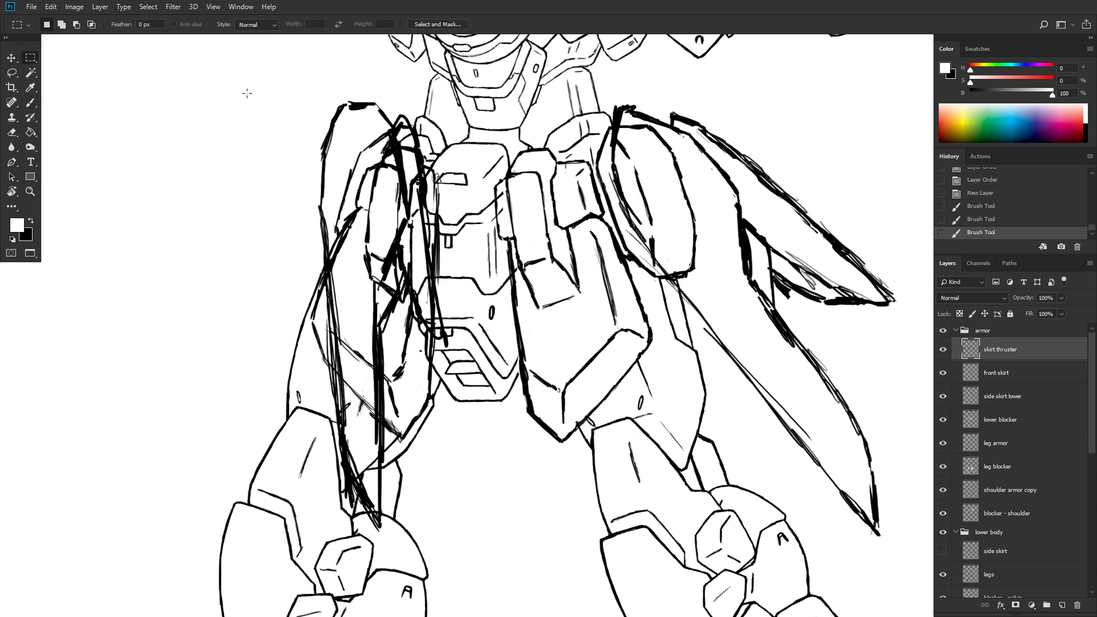
drag(242, 64, 493, 565)
key(Delete)
key(ctrl+d)
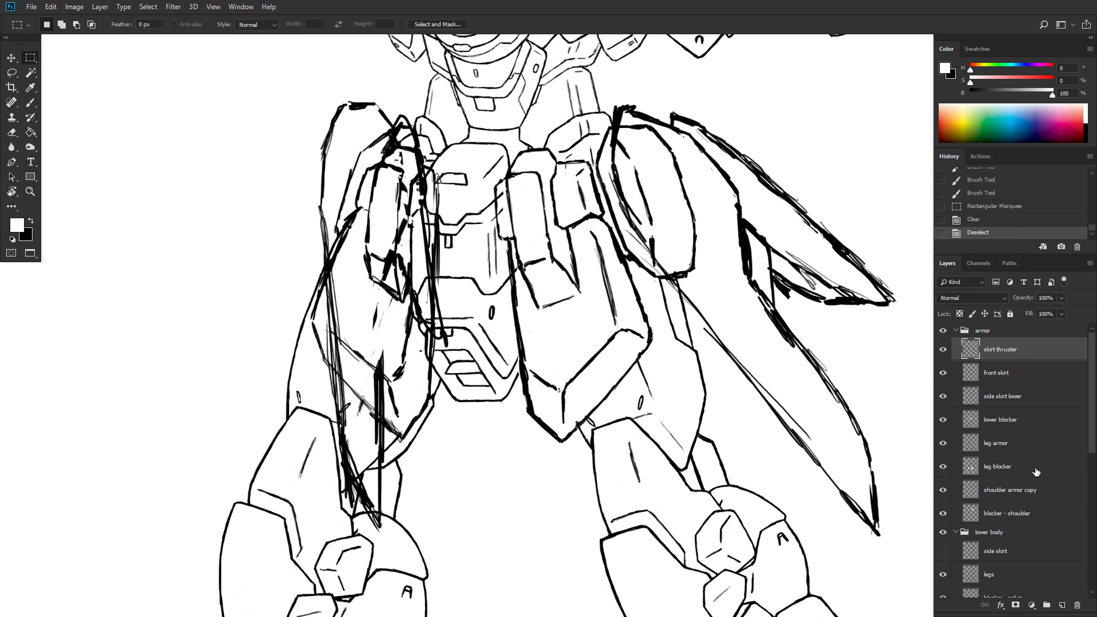
- On the skirt thruster copy layer, clear a rectangular area around the thruster on the drawing's right and deselect
scroll(1035, 471, down, 5)
click(1012, 499)
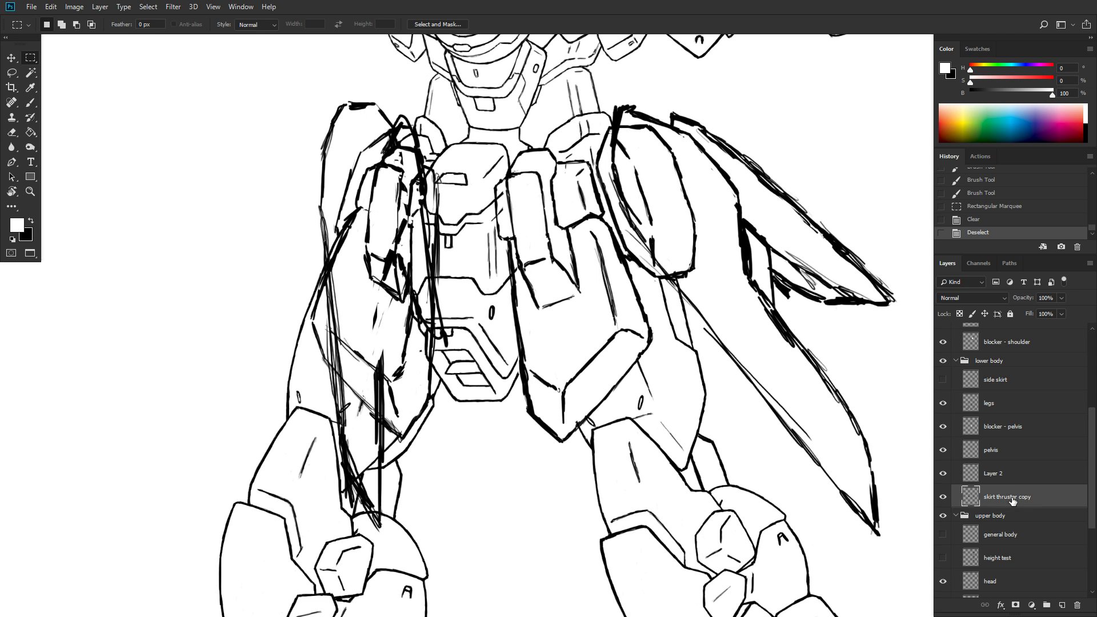
drag(590, 85, 922, 576)
key(Delete)
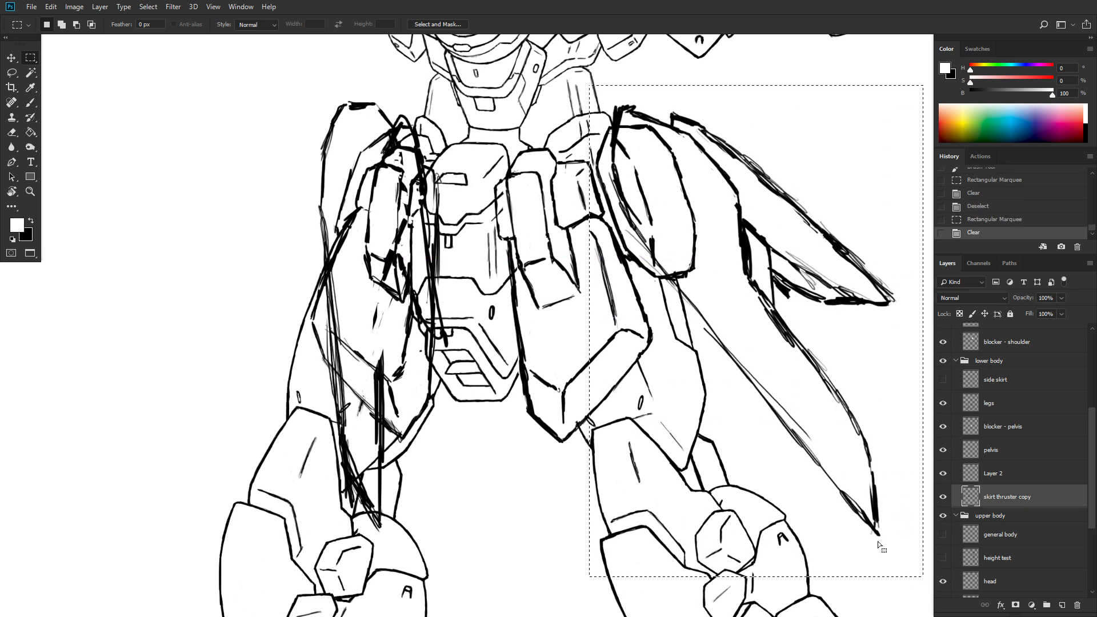
key(ctrl+d)
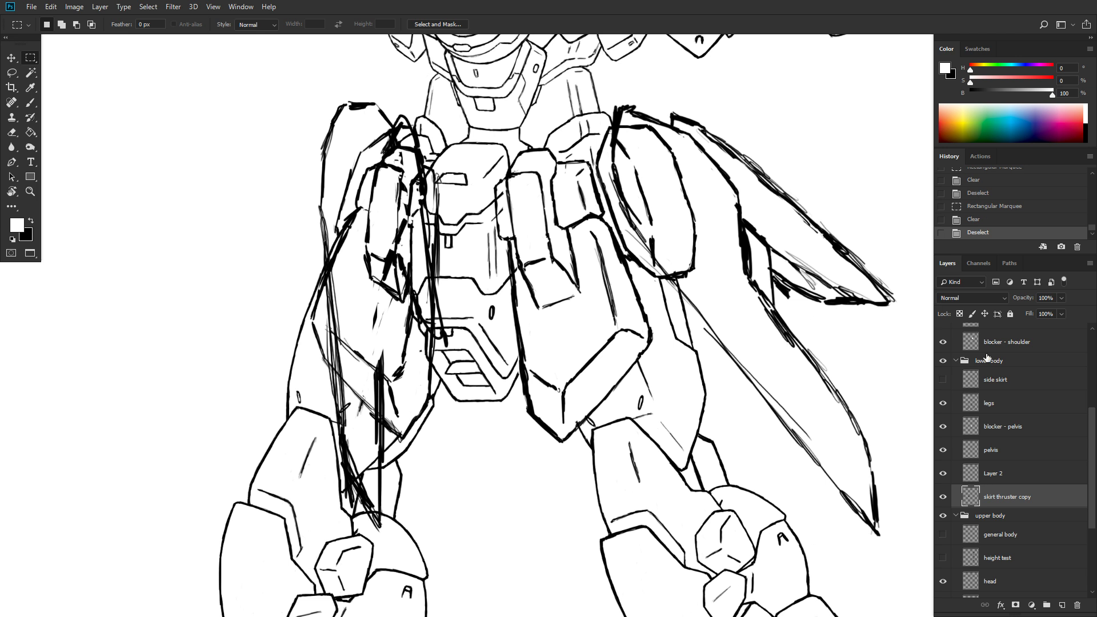
- On Layer 2, brush white over the rear thruster's vertical lines and pointed tip across the left-hand skirt and thigh
click(1005, 470)
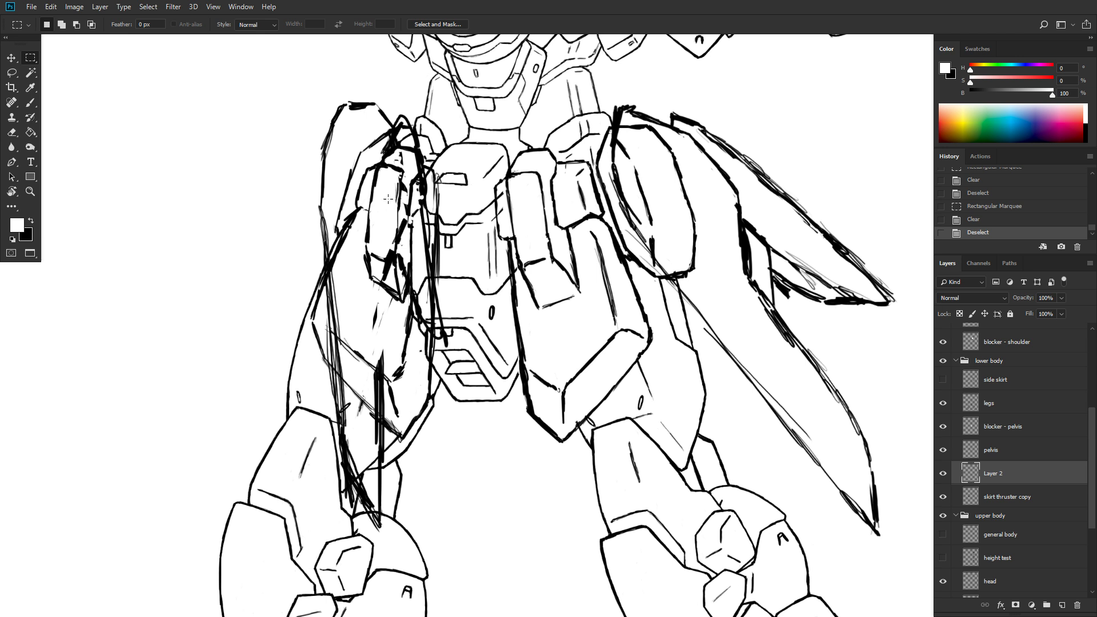
drag(386, 275, 375, 307)
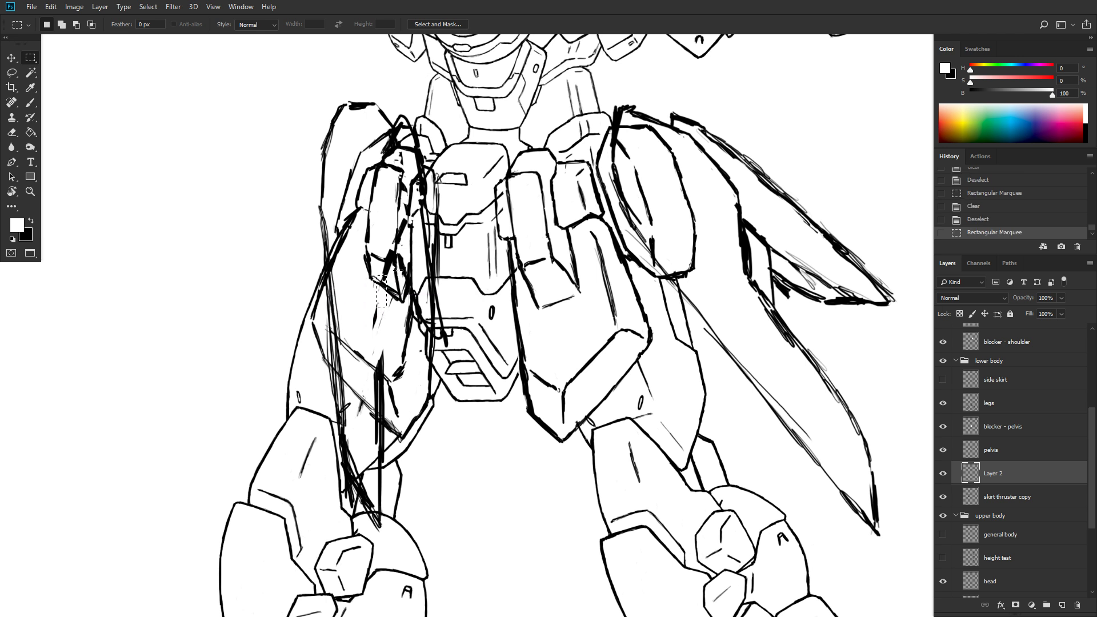
key(b)
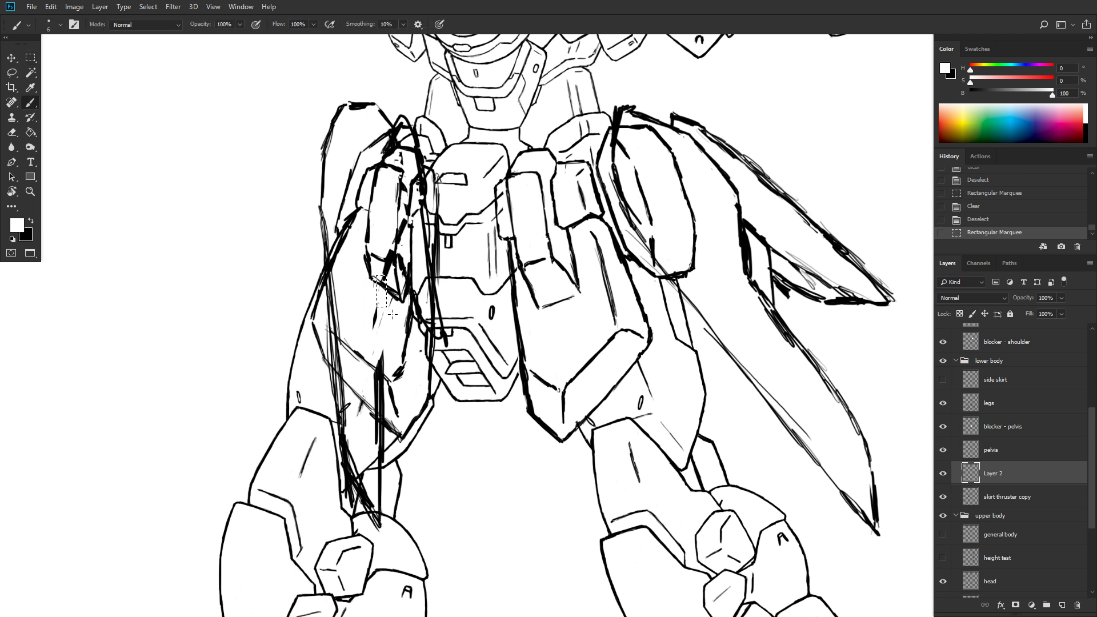
key(ctrl+d)
mouse_move(376, 307)
mouse_down()
mouse_move(371, 333)
mouse_move(394, 292)
mouse_move(389, 257)
mouse_move(380, 271)
mouse_move(401, 227)
mouse_up()
mouse_move(374, 359)
mouse_down()
mouse_move(385, 369)
mouse_move(375, 412)
mouse_move(374, 388)
mouse_move(384, 392)
mouse_move(378, 484)
mouse_move(385, 447)
mouse_move(375, 511)
mouse_up()
mouse_move(378, 469)
mouse_down()
mouse_move(384, 531)
mouse_move(370, 494)
mouse_move(365, 526)
mouse_move(361, 459)
mouse_move(348, 502)
mouse_move(346, 436)
mouse_move(350, 507)
mouse_up()
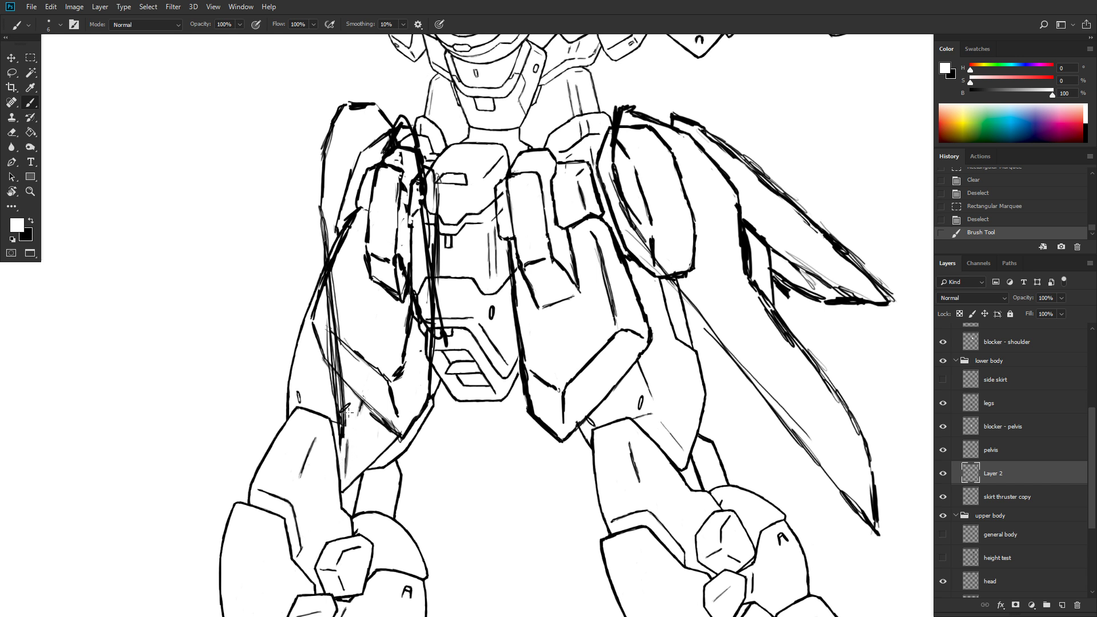
- Brush white over the leftover thruster lines along the outer edge of the left-hand skirt and upper thigh
mouse_move(348, 409)
mouse_down()
mouse_move(345, 448)
mouse_move(338, 369)
mouse_move(334, 395)
mouse_move(344, 381)
mouse_up()
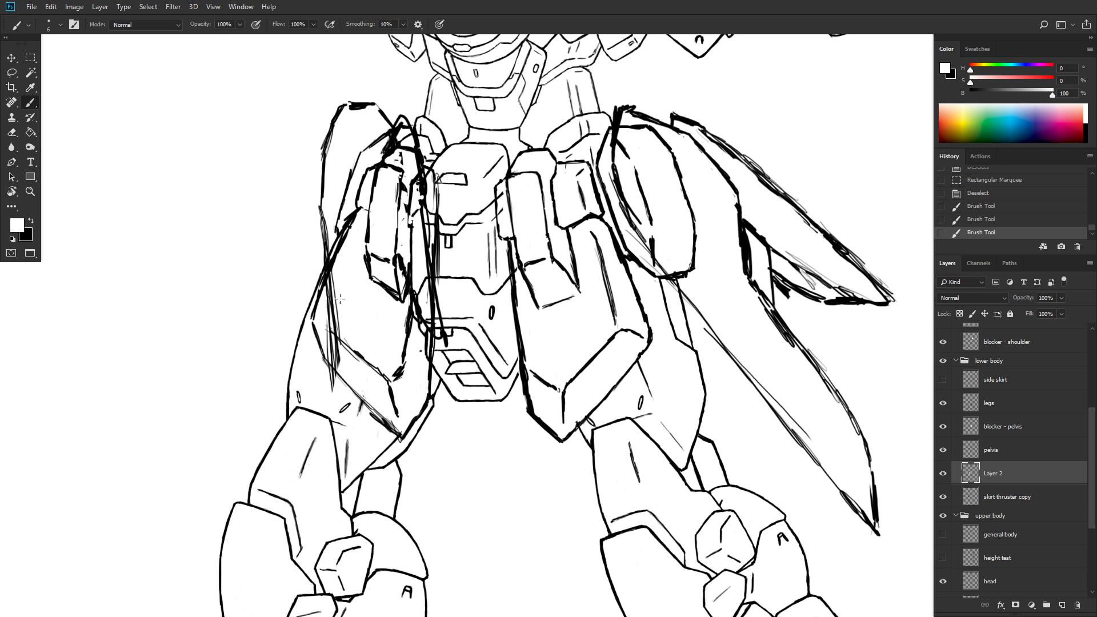
drag(340, 299, 331, 366)
drag(331, 363, 344, 315)
mouse_move(330, 357)
mouse_down()
mouse_move(335, 255)
mouse_move(323, 278)
mouse_move(326, 258)
mouse_move(334, 288)
mouse_up()
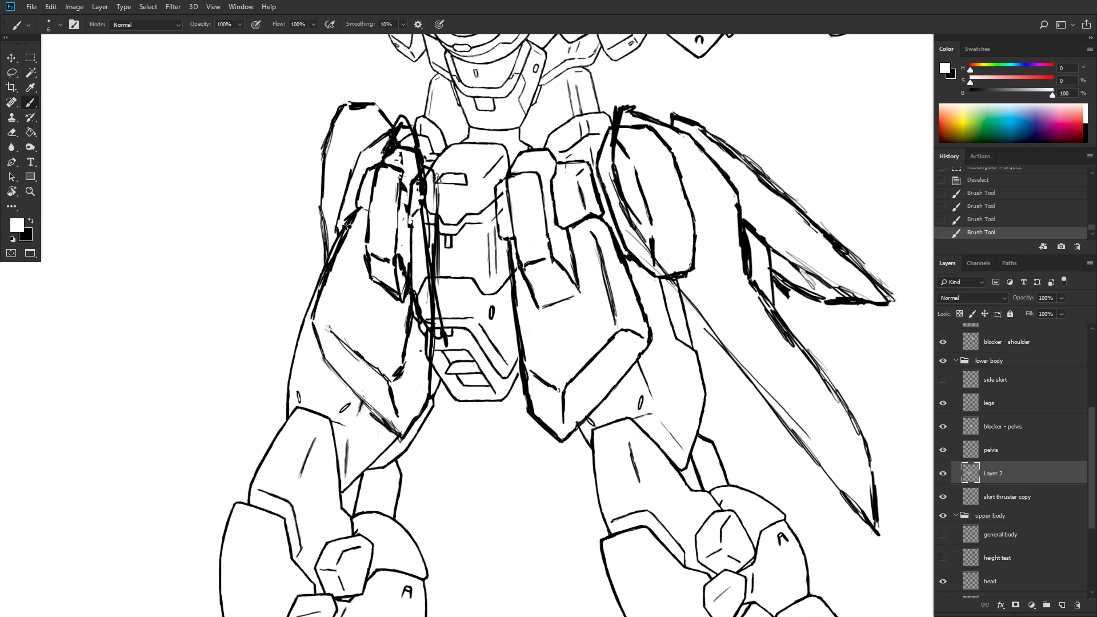
- Mask the thruster lines between the left-hand skirt and pelvis in white, up to the hip joint and beside the crotch plate
drag(394, 240, 394, 261)
mouse_move(407, 312)
mouse_down()
mouse_move(411, 329)
mouse_move(446, 336)
mouse_move(437, 341)
mouse_move(439, 304)
mouse_move(422, 320)
mouse_move(438, 274)
mouse_move(414, 291)
mouse_move(416, 318)
mouse_up()
mouse_move(401, 256)
mouse_down()
mouse_move(415, 301)
mouse_move(416, 246)
mouse_move(429, 260)
mouse_move(422, 217)
mouse_up()
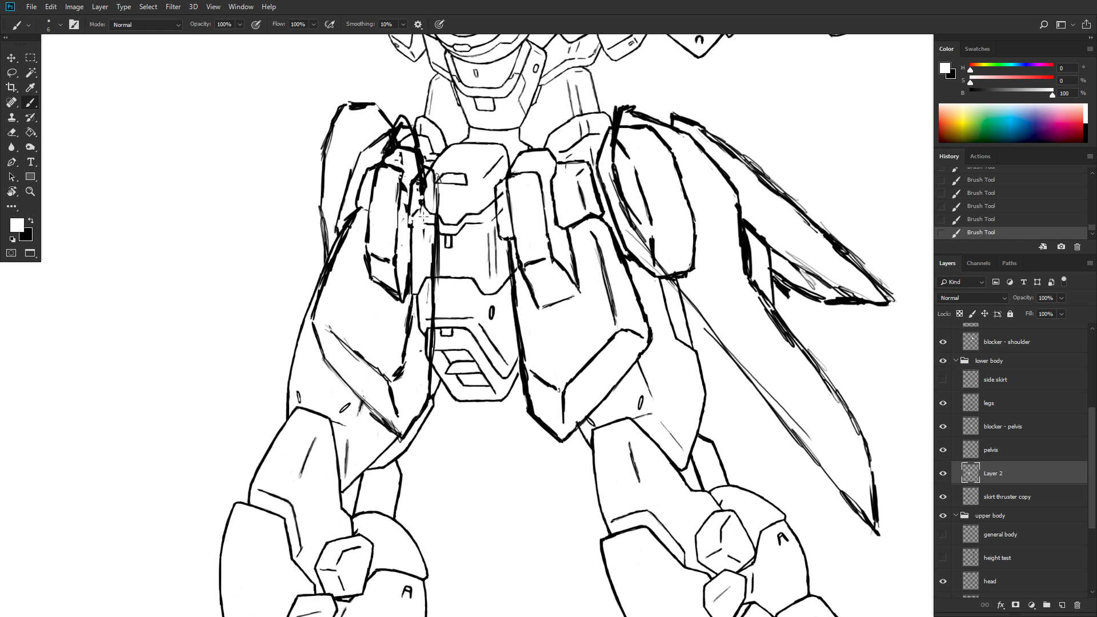
mouse_move(426, 178)
mouse_down()
mouse_move(418, 199)
mouse_move(425, 169)
mouse_move(416, 172)
mouse_move(421, 149)
mouse_move(420, 172)
mouse_move(422, 157)
mouse_move(410, 173)
mouse_move(422, 155)
mouse_move(411, 144)
mouse_move(393, 161)
mouse_move(414, 152)
mouse_move(407, 216)
mouse_up()
mouse_move(421, 149)
mouse_down()
mouse_move(412, 131)
mouse_move(390, 147)
mouse_up()
drag(389, 149, 389, 142)
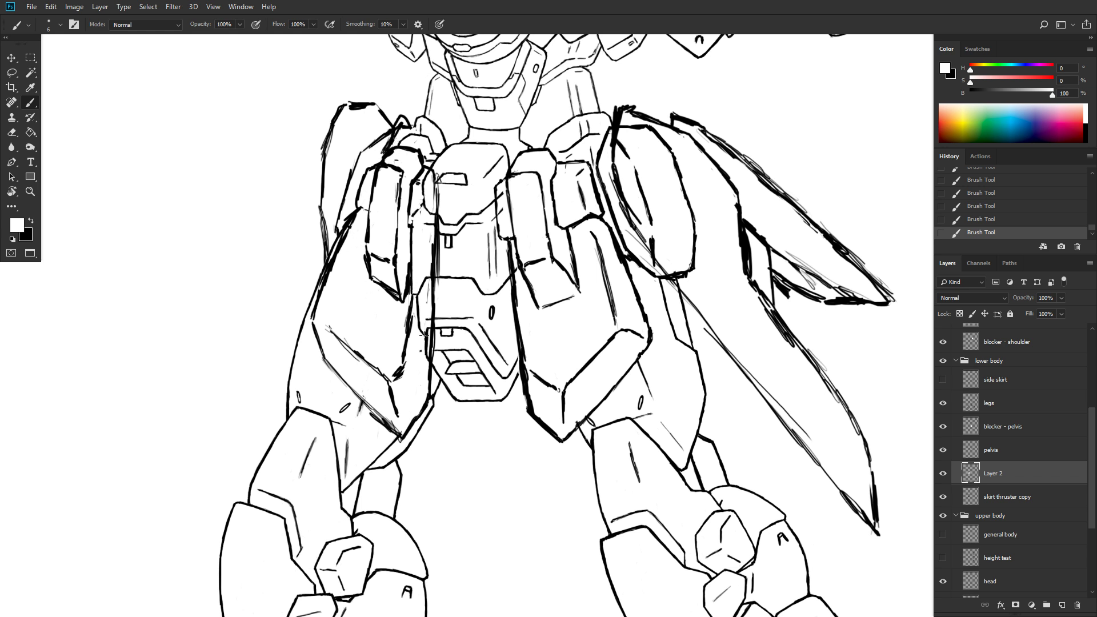
drag(425, 336, 420, 357)
- Check the whole figure and make the skirt thruster layer in the armor group active
scroll(721, 194, down, 5)
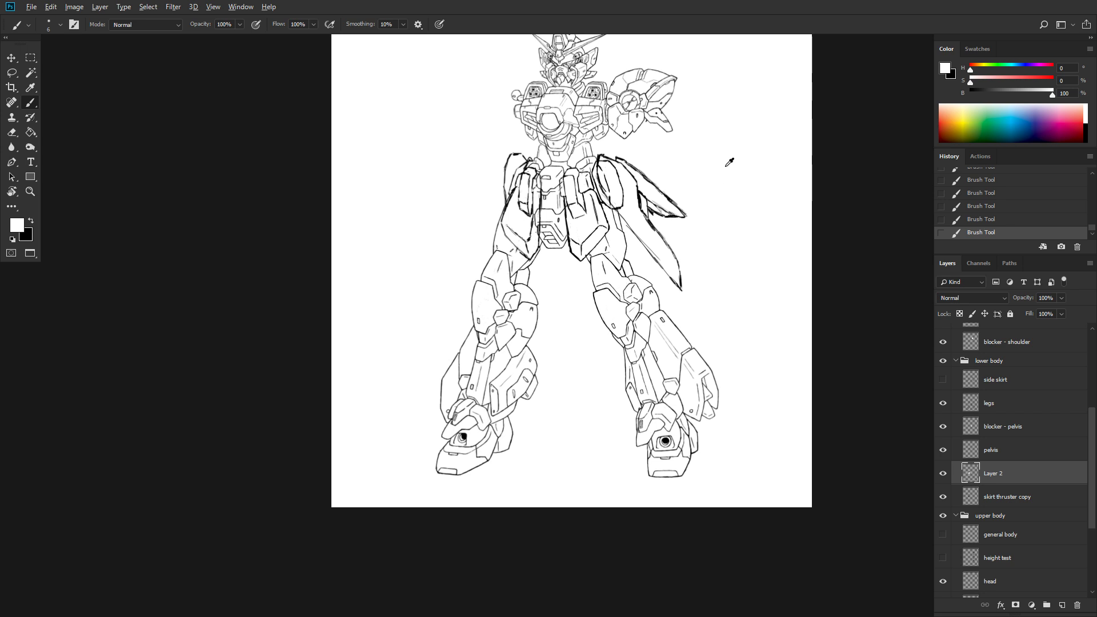
scroll(728, 163, down, 1)
drag(747, 154, 641, 179)
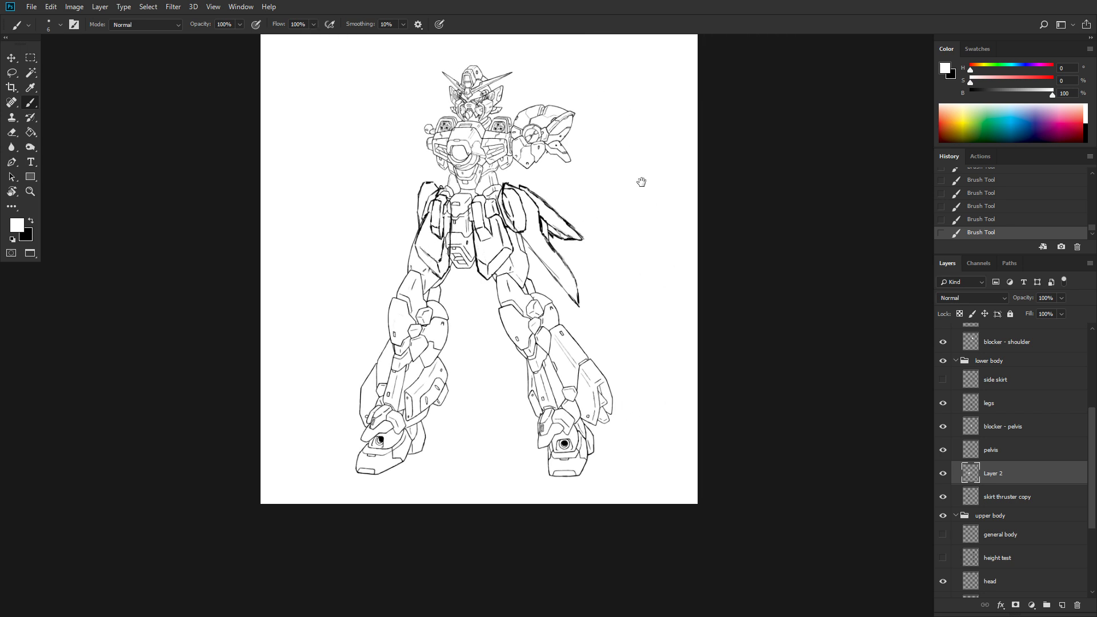
scroll(612, 208, up, 1)
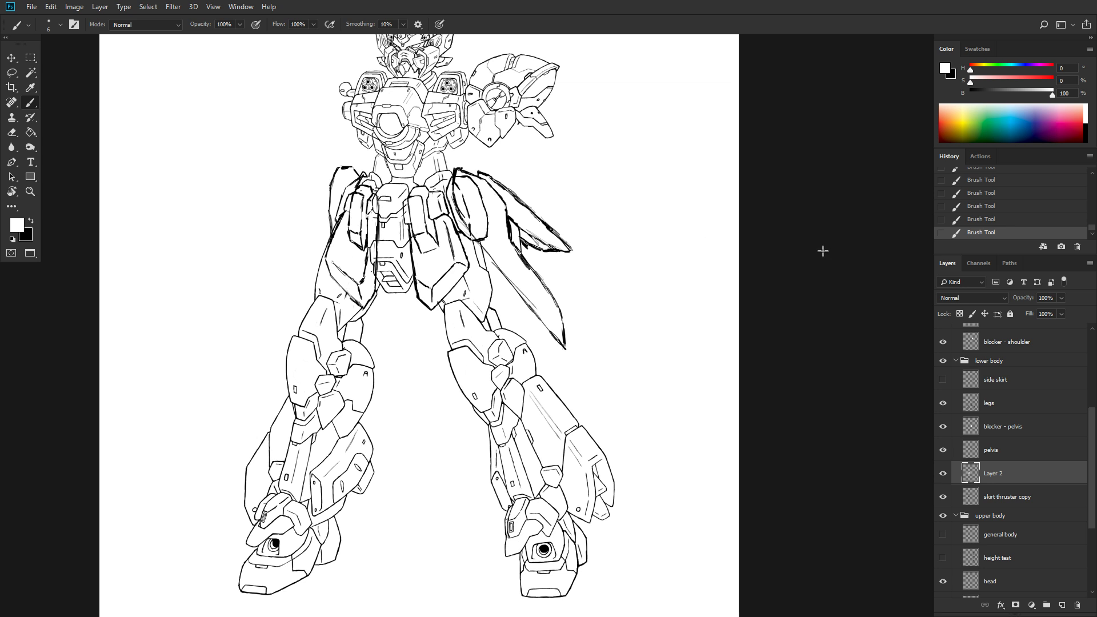
scroll(1022, 386, up, 5)
click(1005, 346)
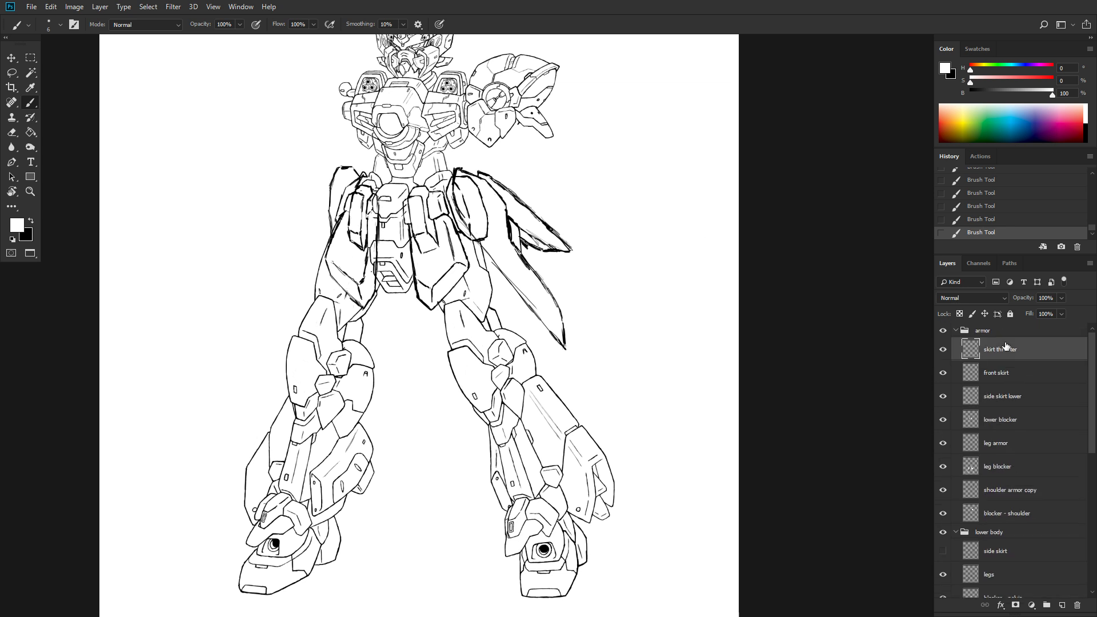
scroll(521, 182, up, 2)
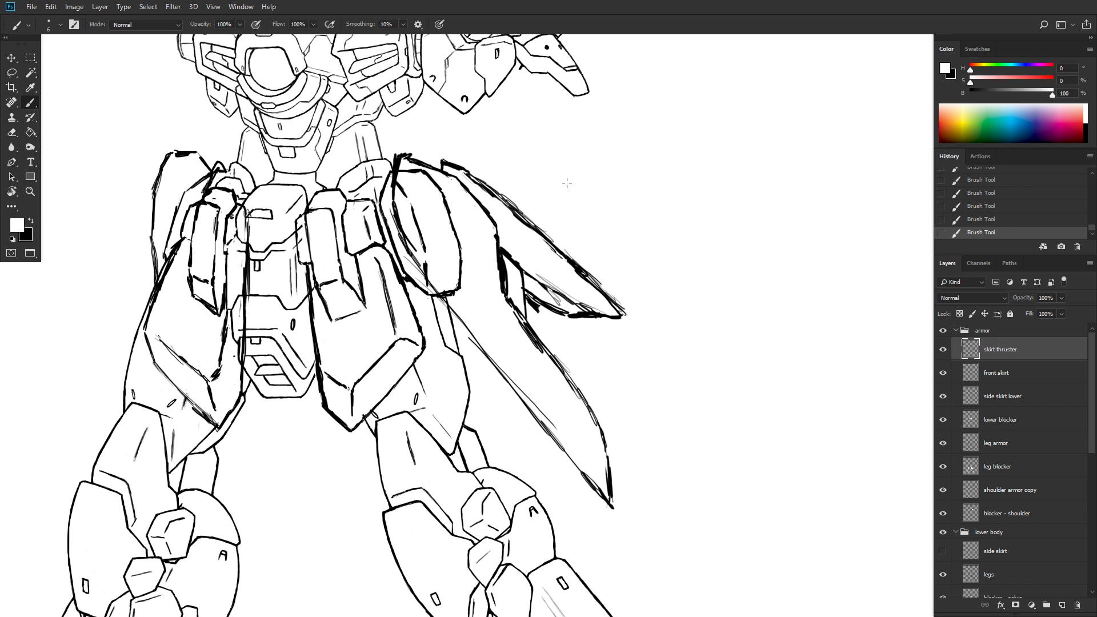
- Switch to the browser to examine the Wing Gundam design sheet, including its side skirt, and return to Photoshop
key(super)
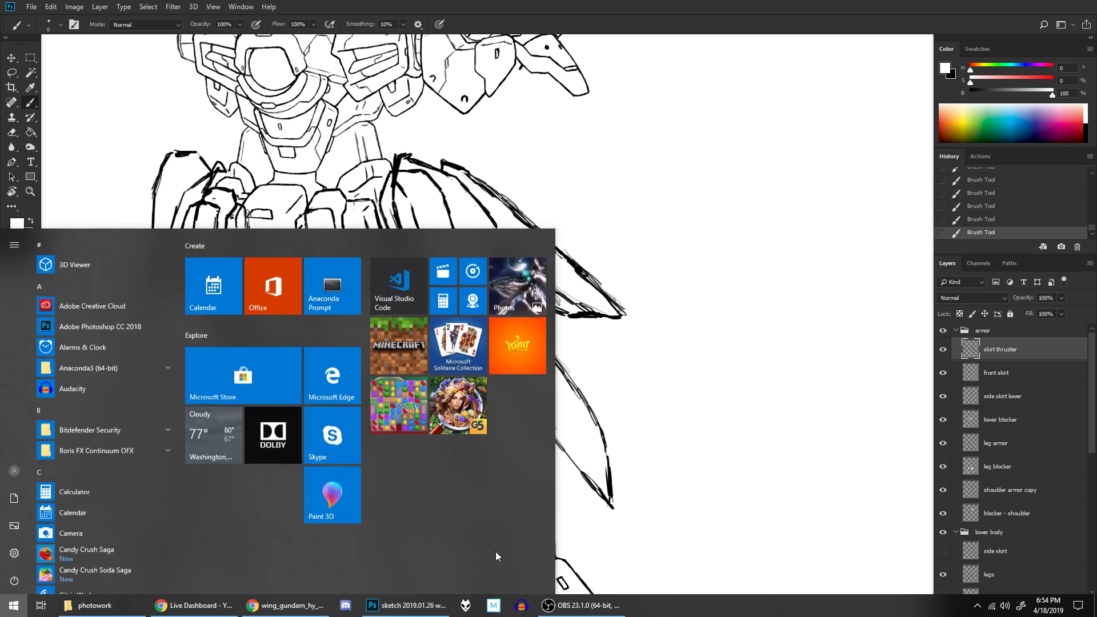
click(415, 605)
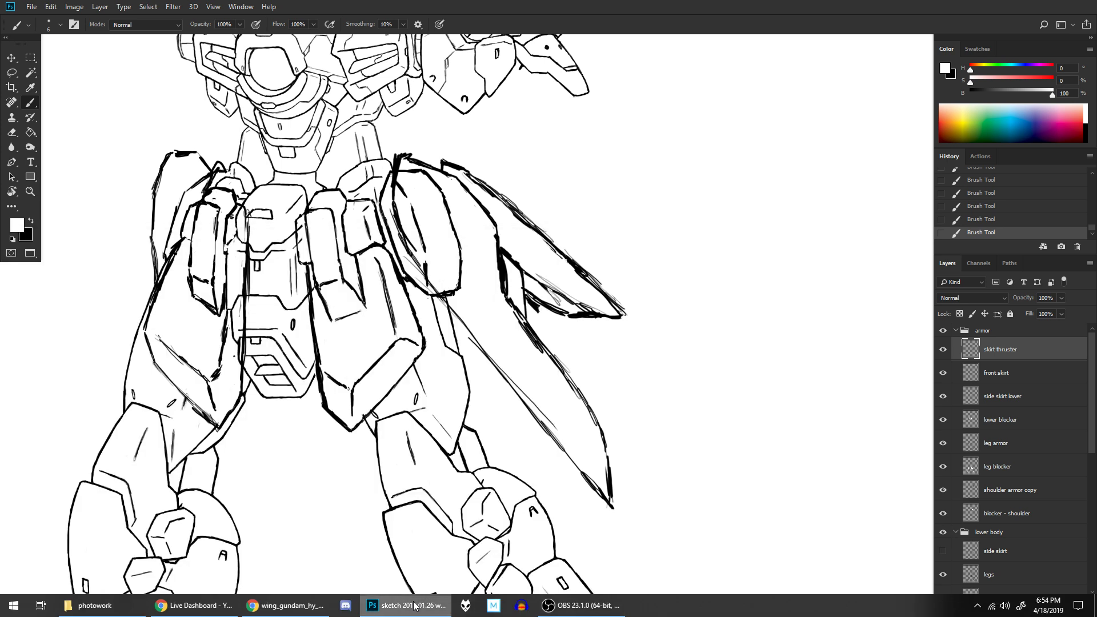
click(267, 604)
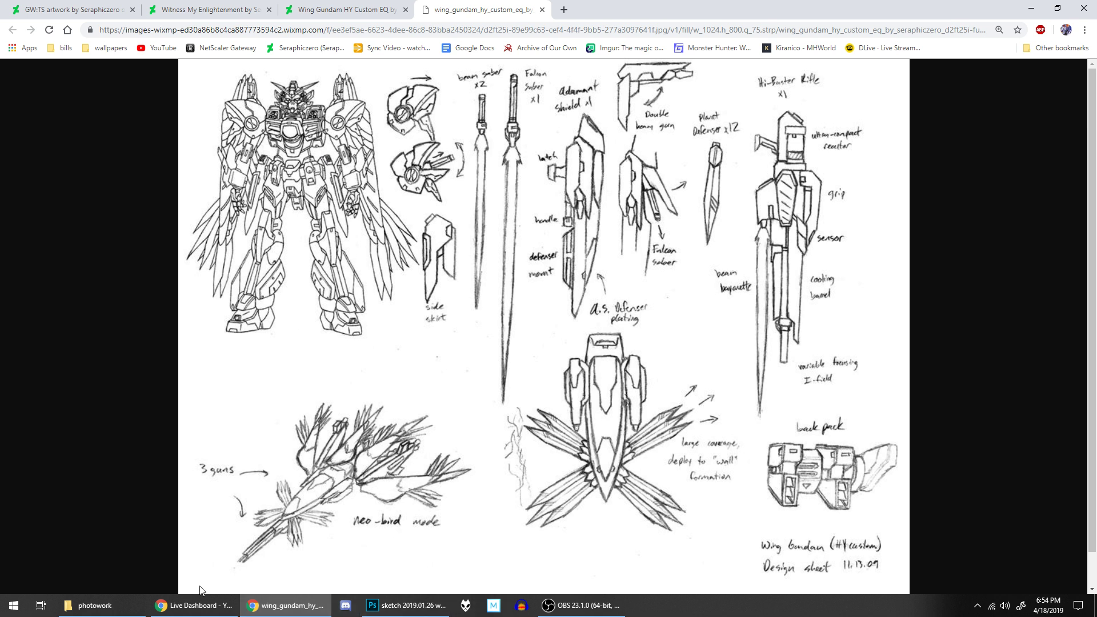
click(375, 607)
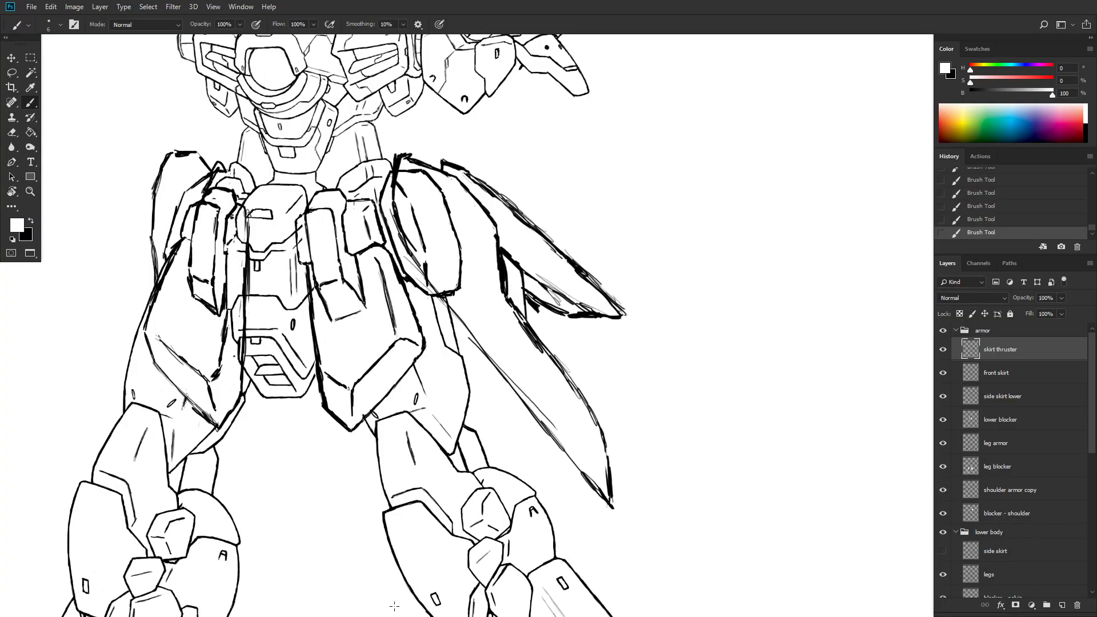
key(super)
key(super)
key(super)
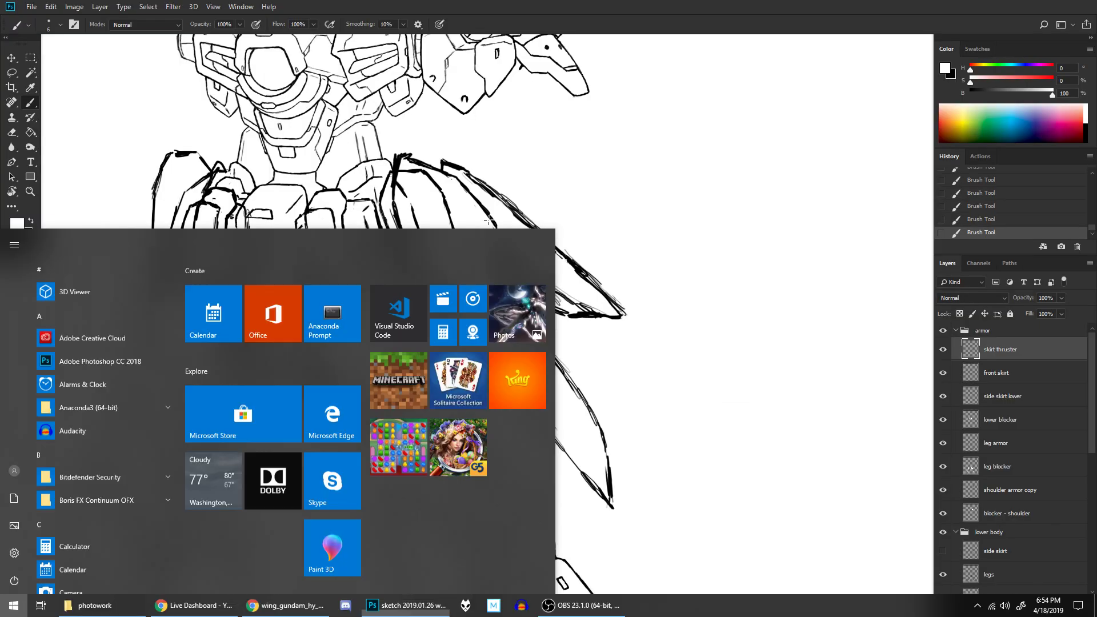
key(super)
- With black as the foreground colour, brush in the top edge of the right-hand skirt thruster and erase a bit of its inner line
scroll(465, 231, up, 4)
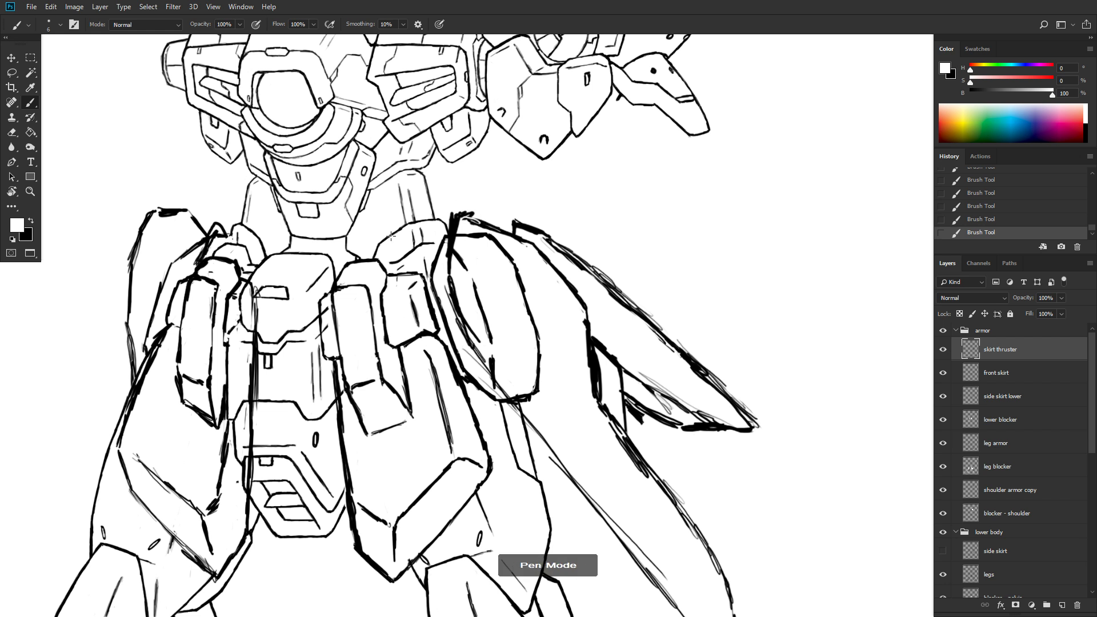
click(31, 220)
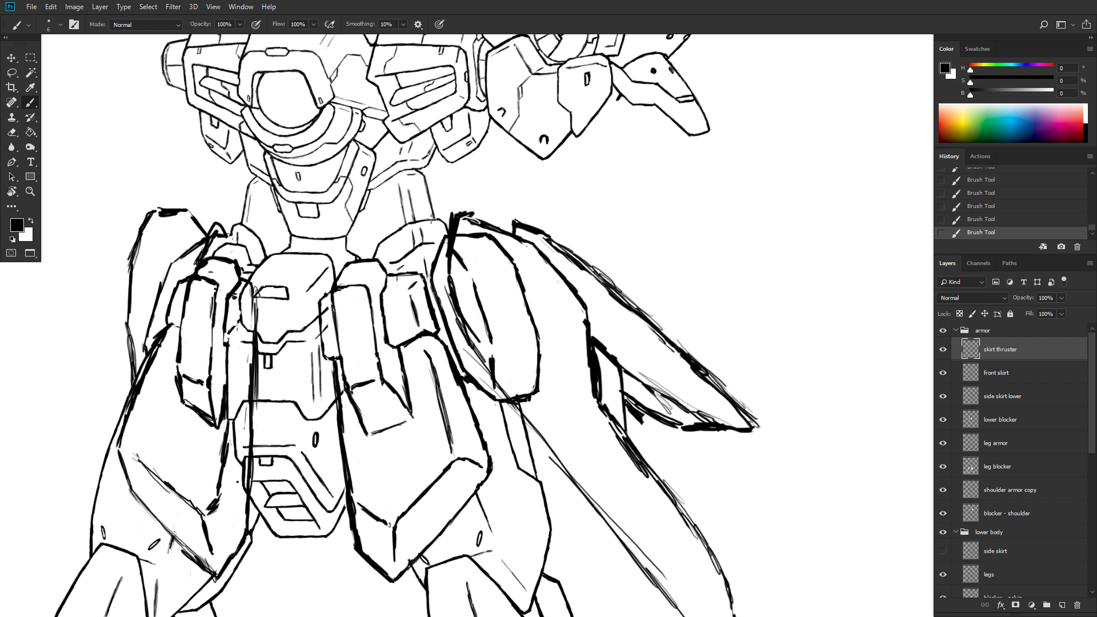
mouse_move(470, 216)
mouse_down()
mouse_move(482, 223)
mouse_move(465, 215)
mouse_up()
mouse_move(487, 214)
mouse_down()
mouse_move(457, 215)
mouse_move(478, 206)
mouse_move(464, 215)
mouse_move(477, 206)
mouse_move(524, 230)
mouse_move(504, 212)
mouse_up()
mouse_move(481, 211)
mouse_down()
mouse_move(537, 245)
mouse_move(506, 225)
mouse_up()
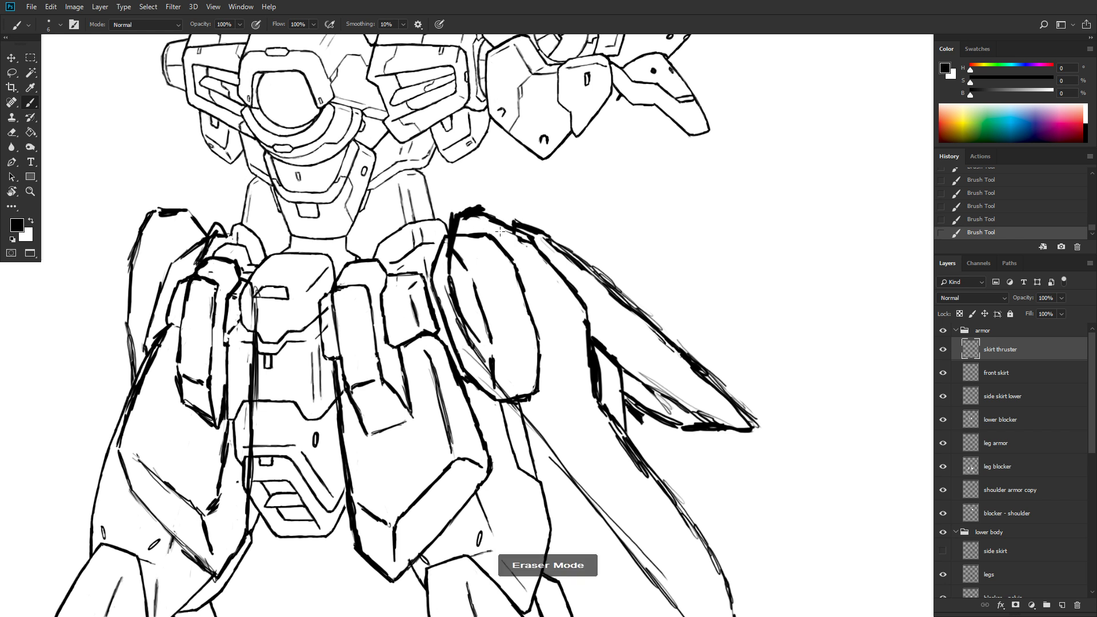
drag(527, 244, 521, 240)
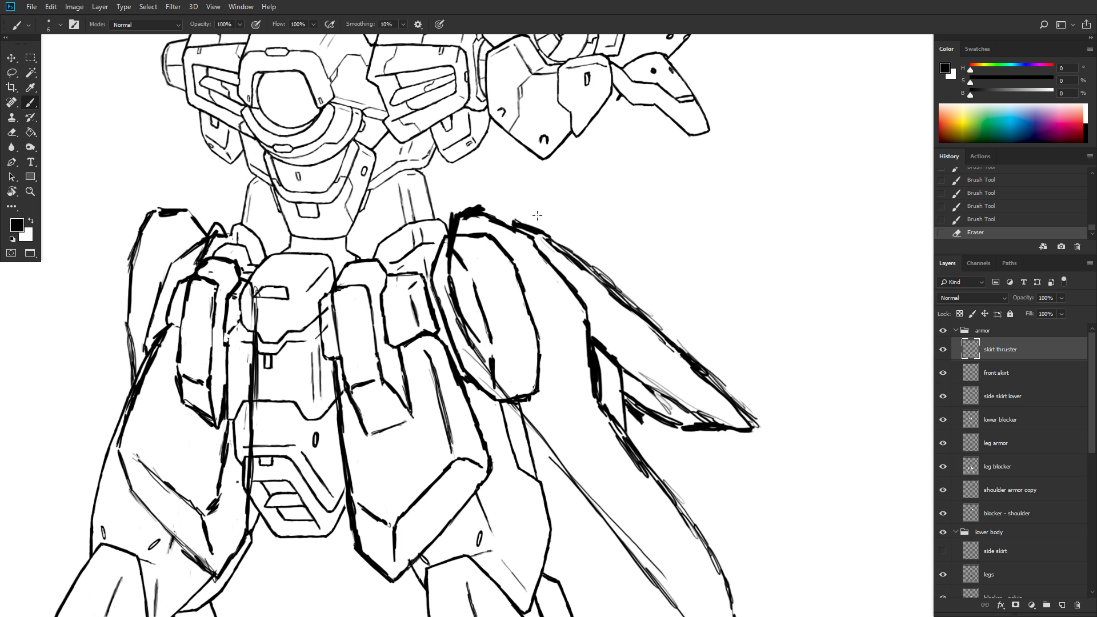
- Add a new layer directly above the front skirt layer in the armor group
click(1028, 373)
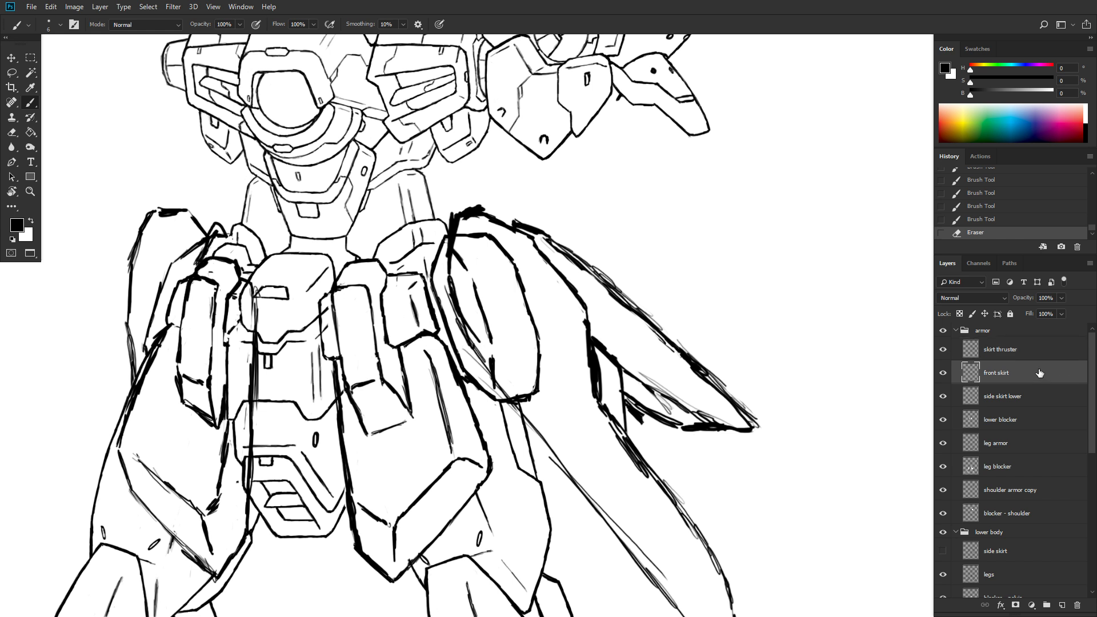
click(1058, 607)
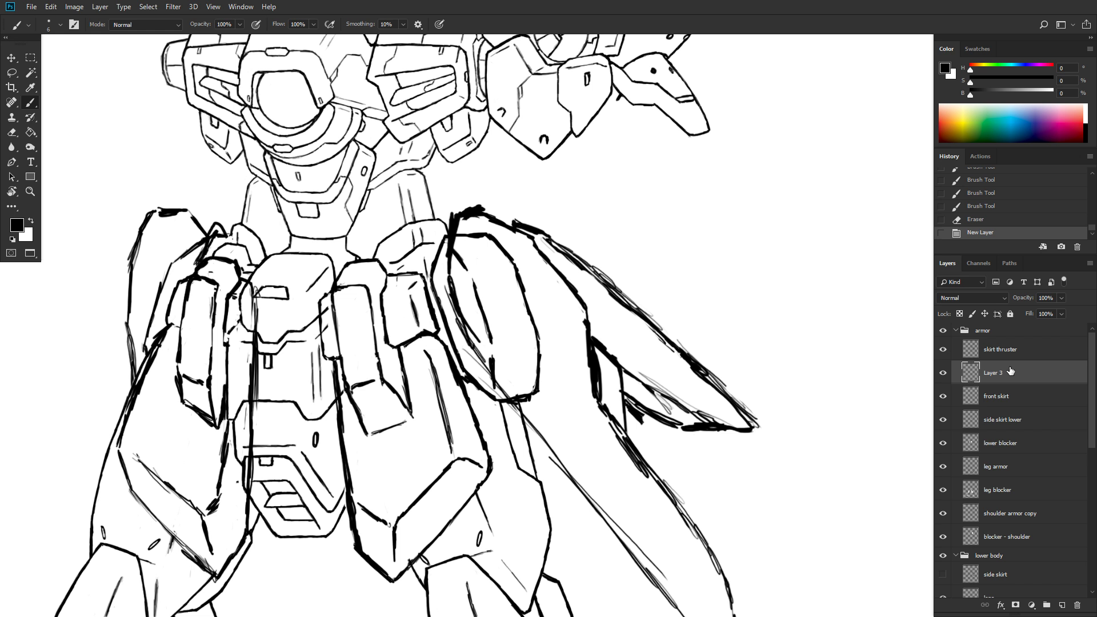
- With white as the foreground colour, paint over the overlapping lines inside the right-hand skirt thruster on the new layer
click(31, 220)
drag(460, 262, 461, 261)
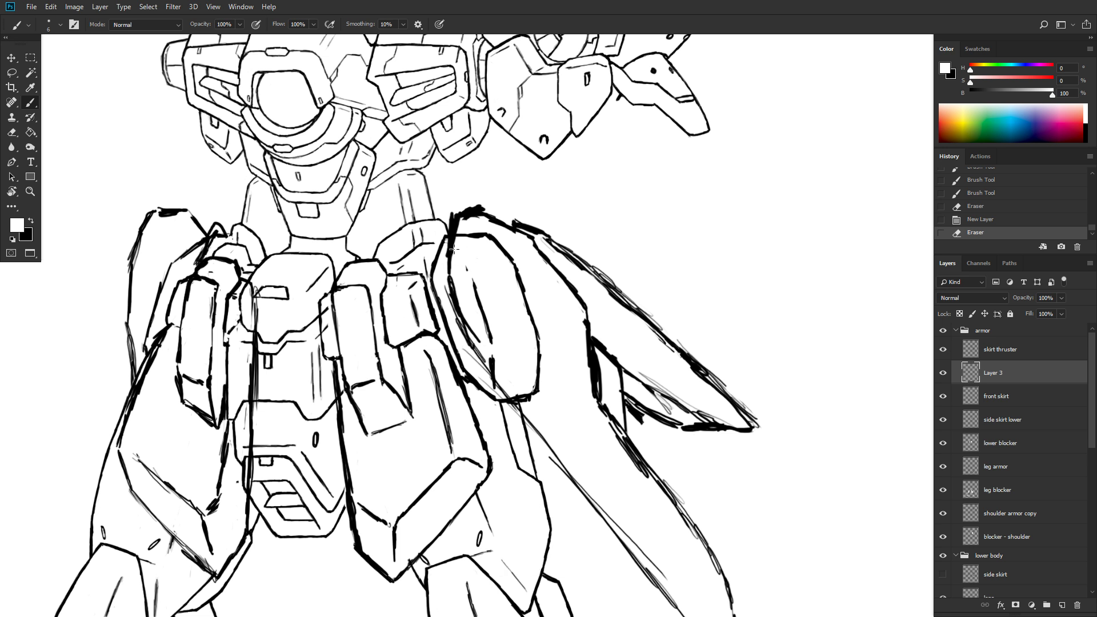
mouse_move(478, 307)
mouse_down()
mouse_move(506, 391)
mouse_move(524, 409)
mouse_move(526, 370)
mouse_move(542, 361)
mouse_move(529, 398)
mouse_move(540, 335)
mouse_move(522, 284)
mouse_move(536, 310)
mouse_move(531, 318)
mouse_move(523, 276)
mouse_move(520, 301)
mouse_move(514, 264)
mouse_move(490, 232)
mouse_move(456, 234)
mouse_move(484, 248)
mouse_up()
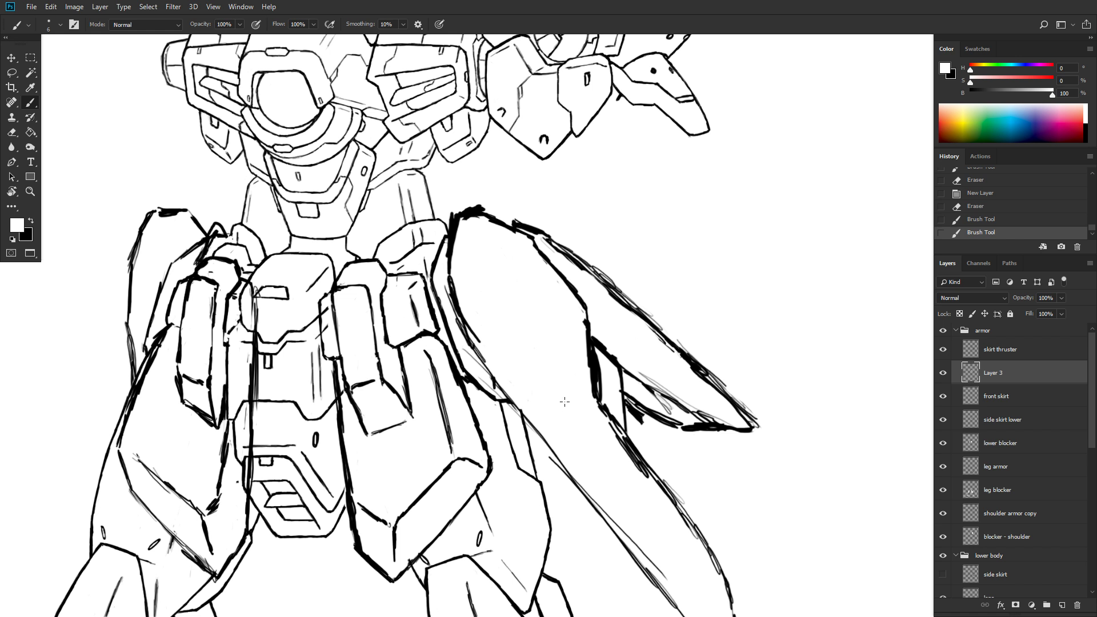
- With black on the skirt thruster layer, outline a four-sided panel at the upper end of the right-hand thruster
click(34, 219)
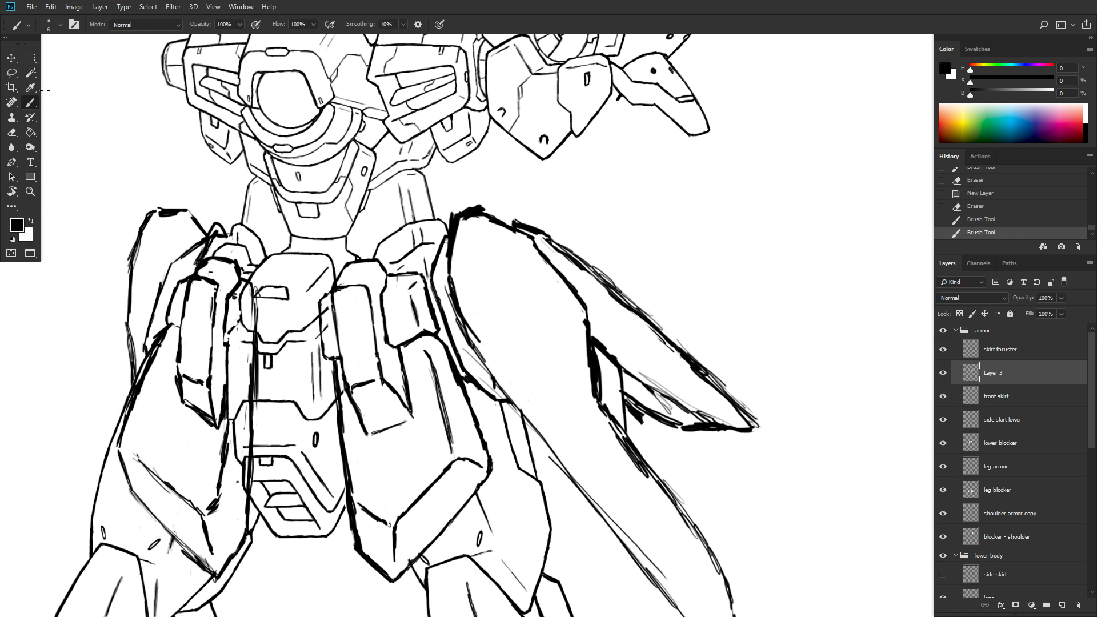
click(1022, 347)
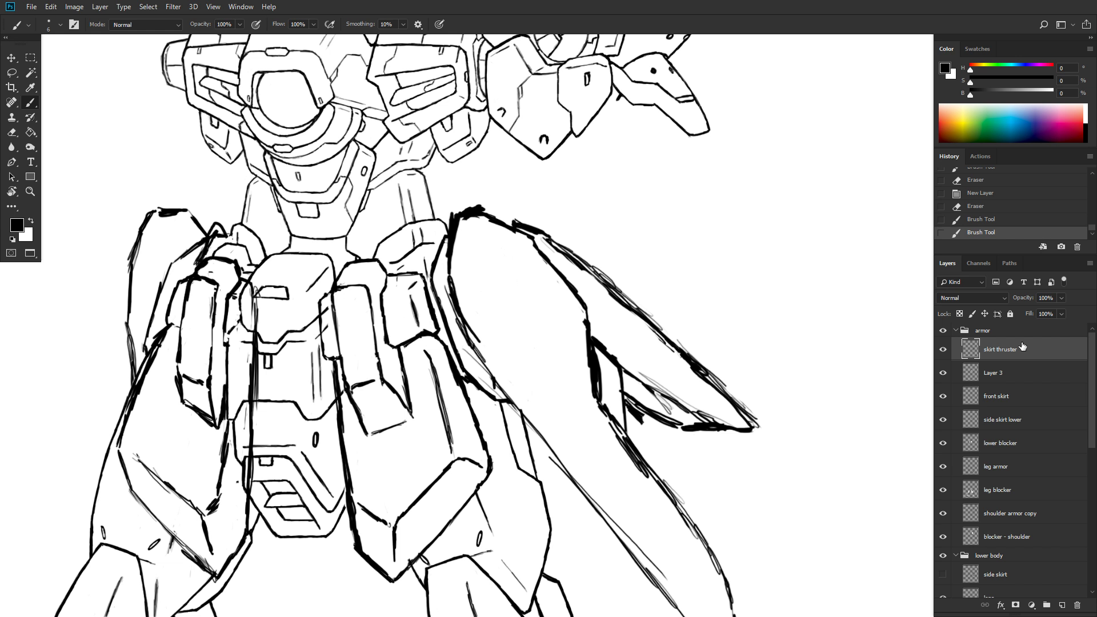
scroll(714, 230, down, 3)
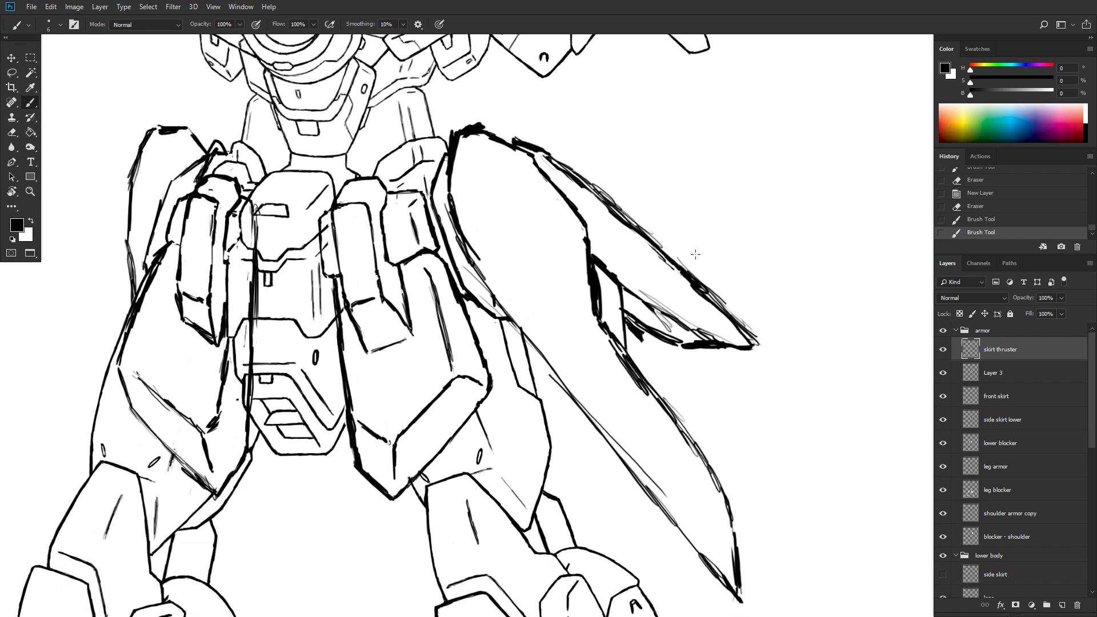
scroll(695, 253, up, 1)
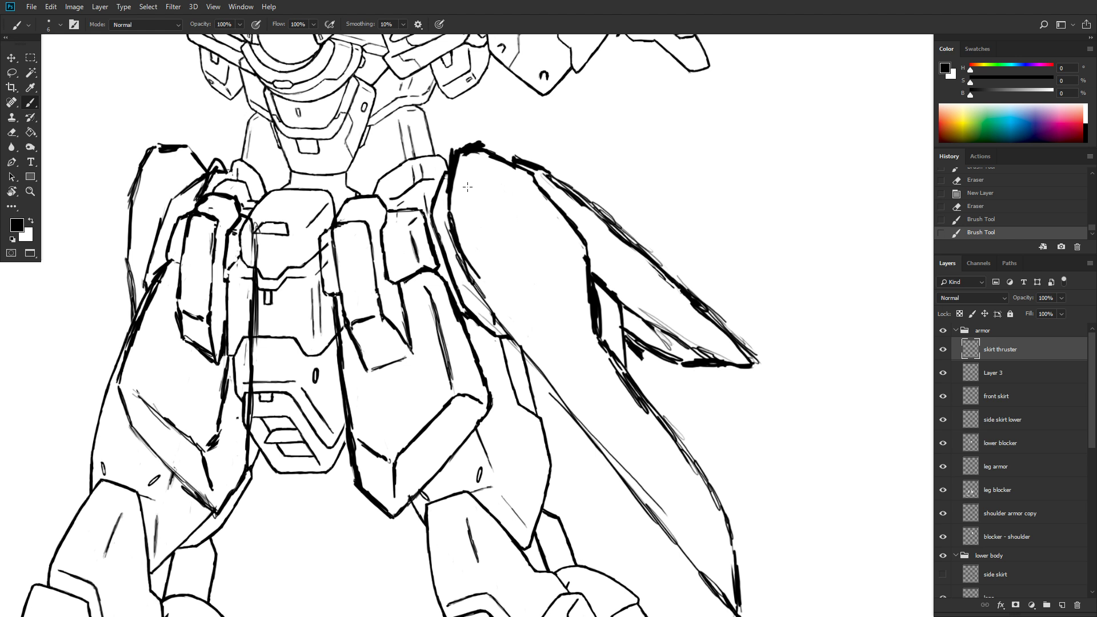
drag(455, 222, 451, 189)
mouse_move(451, 216)
mouse_down()
mouse_move(460, 193)
mouse_move(454, 204)
mouse_move(448, 162)
mouse_move(472, 164)
mouse_up()
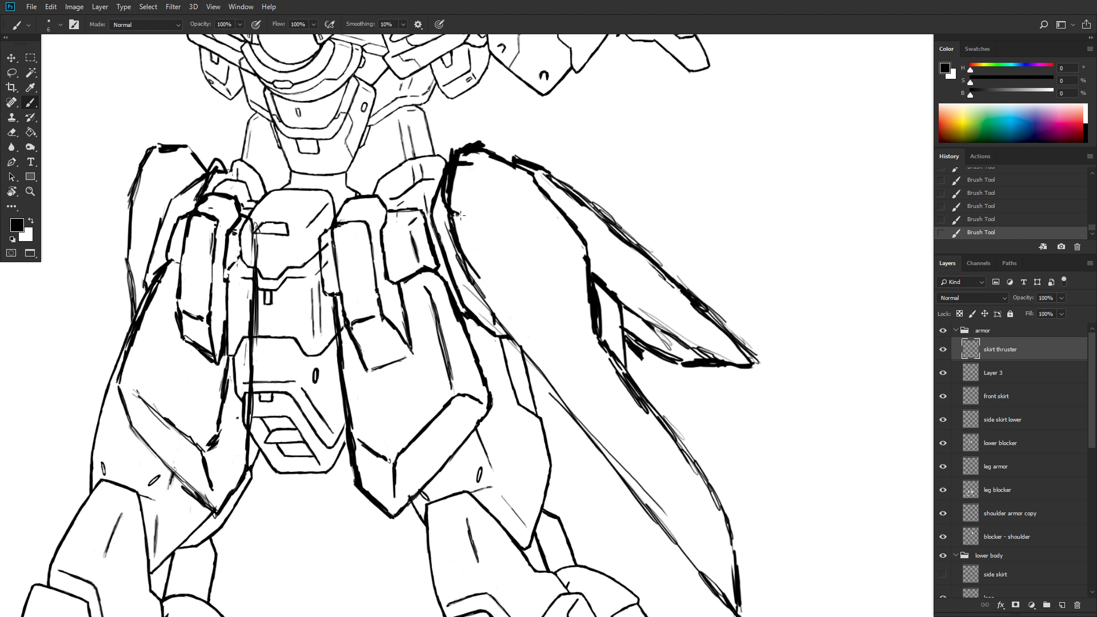
drag(460, 215, 490, 226)
mouse_move(465, 163)
mouse_down()
mouse_move(511, 184)
mouse_move(488, 158)
mouse_move(503, 181)
mouse_up()
key(e)
key(b)
drag(497, 229, 507, 203)
drag(511, 182, 505, 230)
drag(507, 230, 510, 181)
- Refine the panel's edges and draw a recessed vent with slanted slats inside it
key(e)
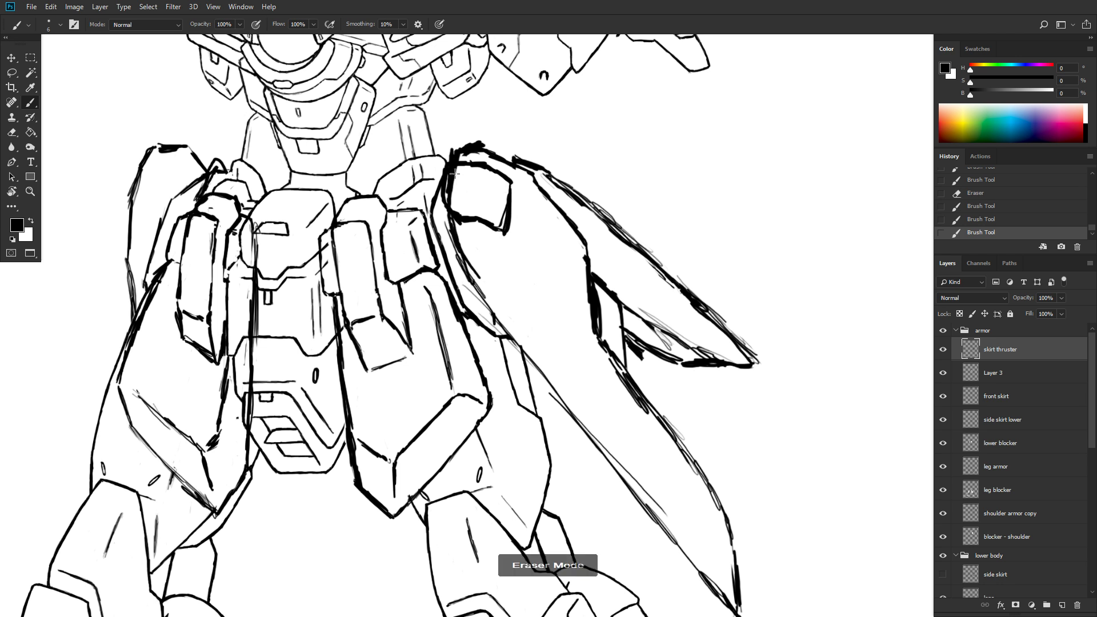
mouse_move(453, 172)
mouse_down()
mouse_move(448, 198)
mouse_move(458, 186)
mouse_move(490, 204)
mouse_up()
key(e)
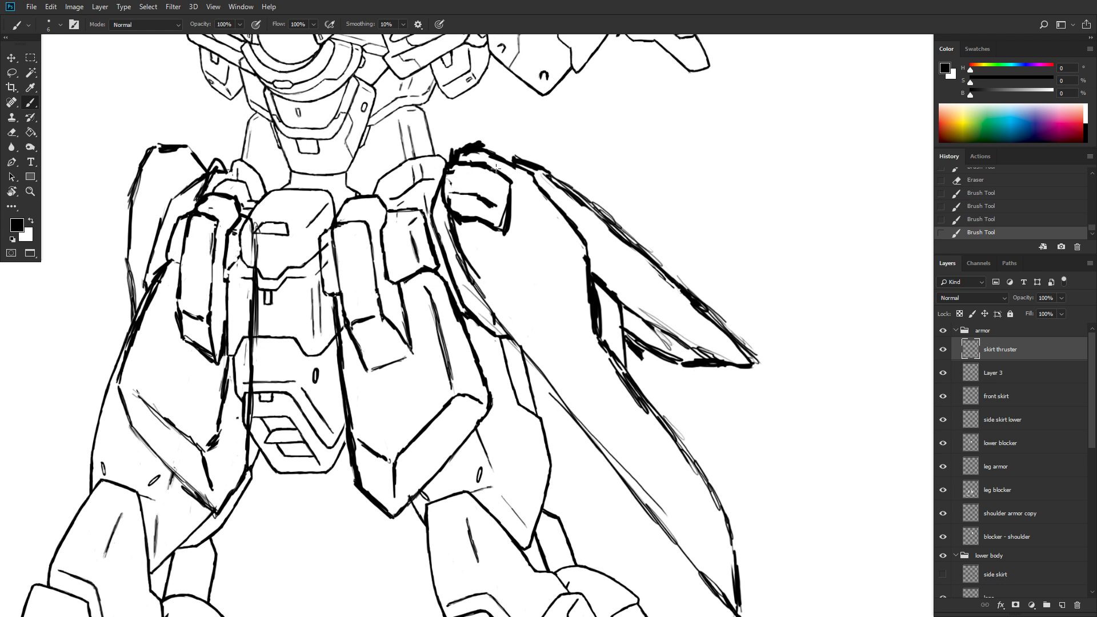
drag(450, 202, 453, 165)
mouse_move(488, 201)
mouse_down()
mouse_move(494, 180)
mouse_move(486, 202)
mouse_move(493, 182)
mouse_move(510, 215)
mouse_move(513, 184)
mouse_move(505, 220)
mouse_move(512, 181)
mouse_move(505, 219)
mouse_up()
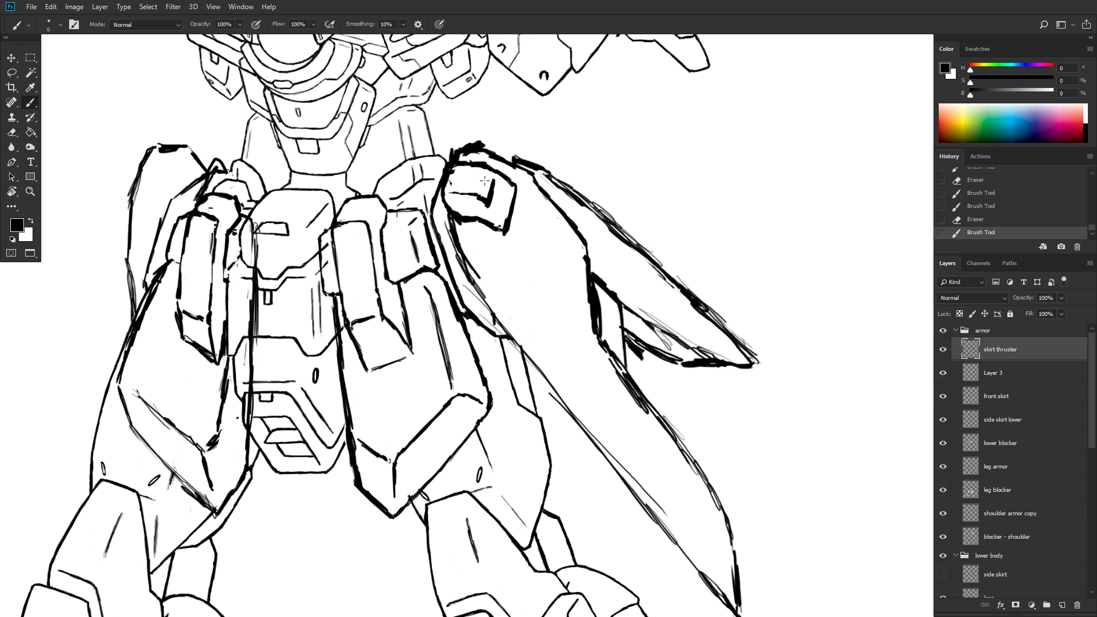
key(e)
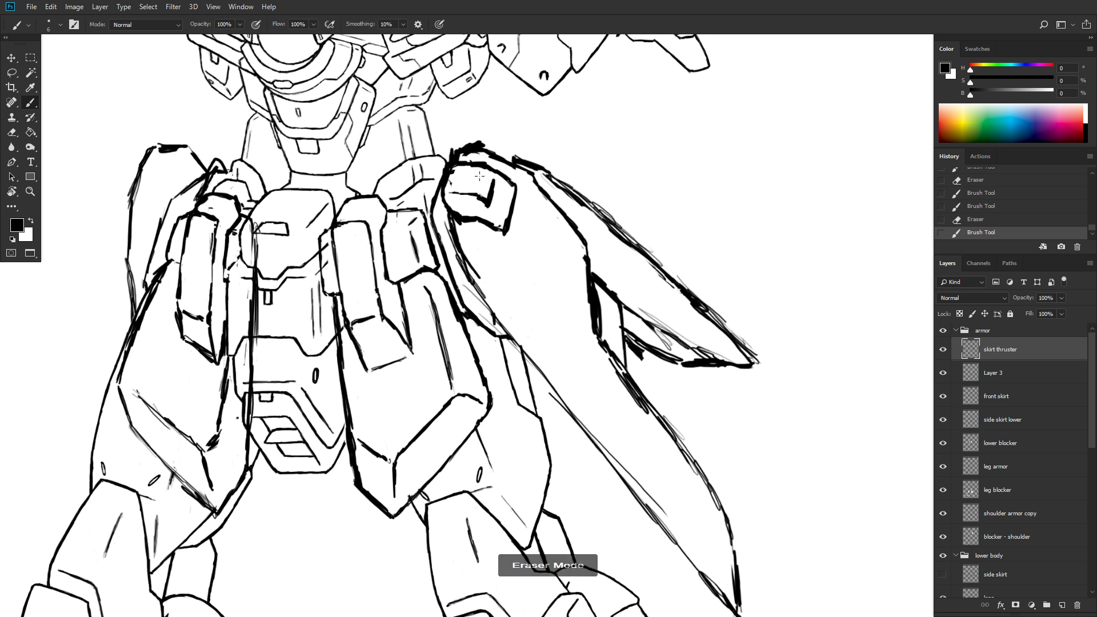
key(b)
mouse_move(486, 182)
mouse_down()
mouse_move(457, 191)
mouse_move(477, 156)
mouse_move(464, 158)
mouse_move(456, 188)
mouse_move(476, 171)
mouse_up()
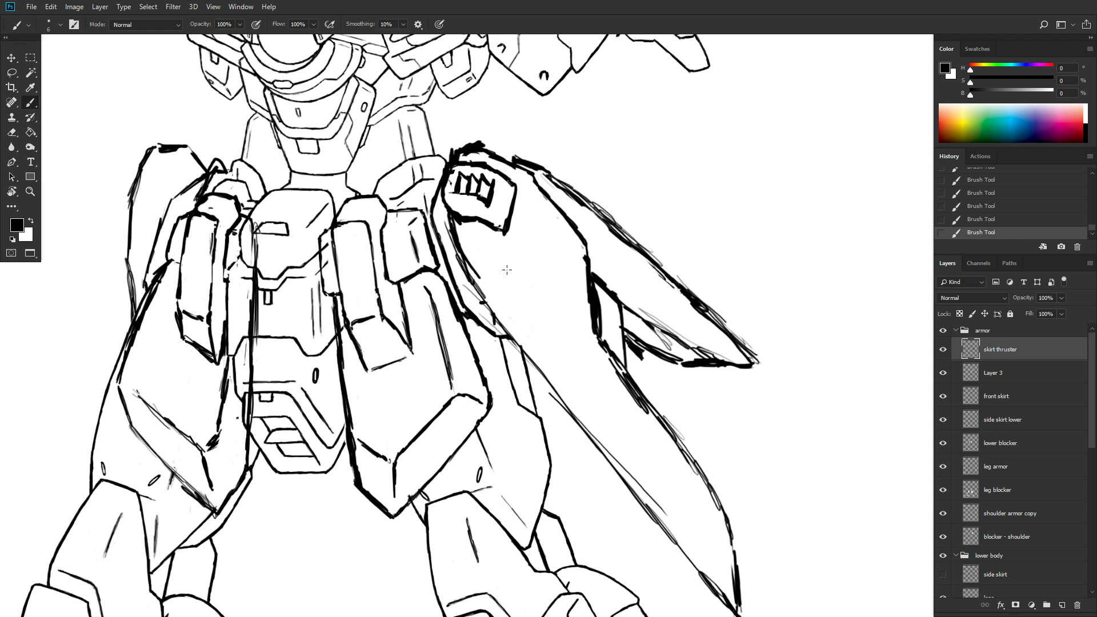
- Outline an elongated angular panel along the inner lower edge of the right-hand skirt thruster
mouse_move(484, 301)
mouse_down()
mouse_move(518, 299)
mouse_move(481, 319)
mouse_move(540, 382)
mouse_up()
drag(507, 349, 586, 442)
mouse_move(552, 408)
mouse_down()
mouse_move(588, 449)
mouse_move(603, 407)
mouse_up()
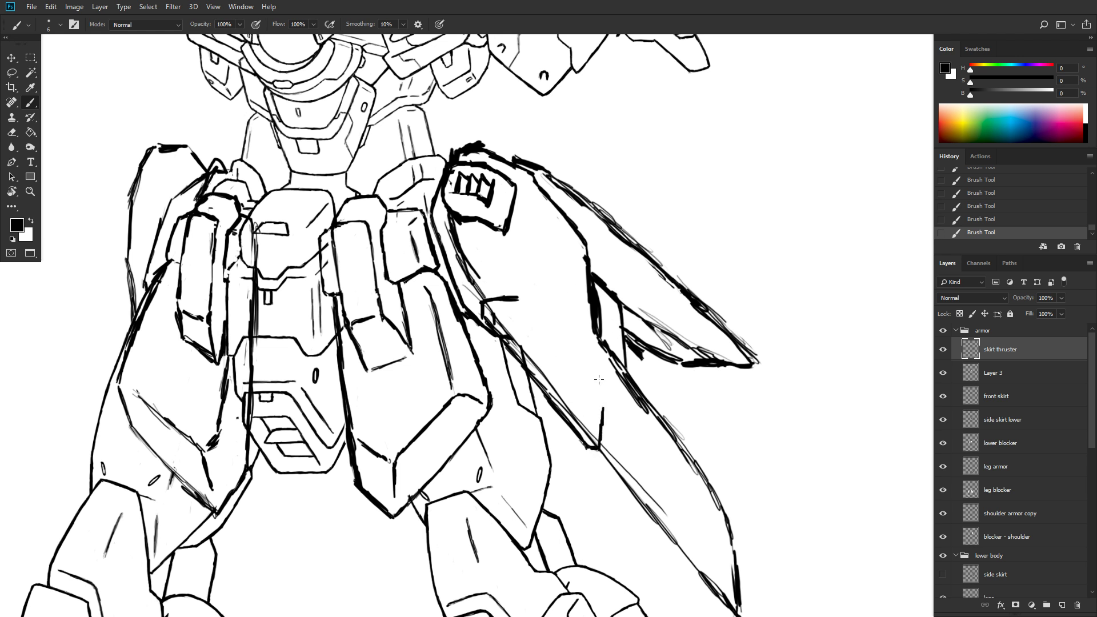
drag(517, 297, 602, 400)
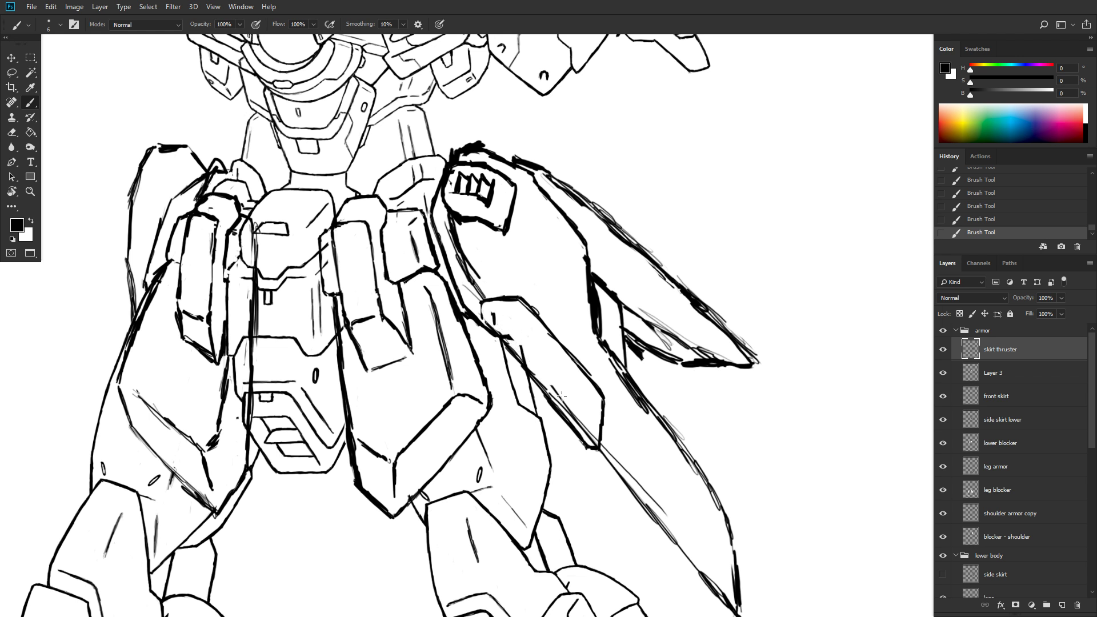
click(590, 438)
- Draw a narrow inset contour inside the elongated thruster panel and erase its stray lines
mouse_move(483, 319)
mouse_down()
mouse_move(582, 424)
mouse_move(584, 399)
mouse_up()
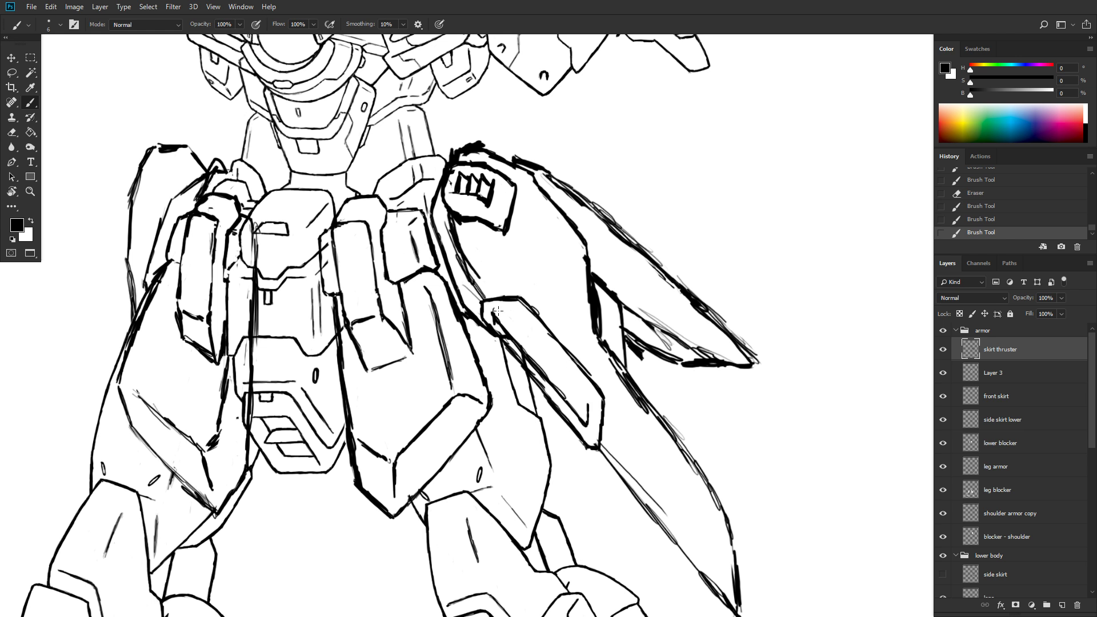
mouse_move(491, 308)
mouse_down()
mouse_move(493, 313)
mouse_move(519, 316)
mouse_move(549, 350)
mouse_up()
mouse_move(516, 313)
mouse_down()
mouse_move(587, 402)
mouse_move(518, 313)
mouse_move(539, 338)
mouse_up()
key(grave)
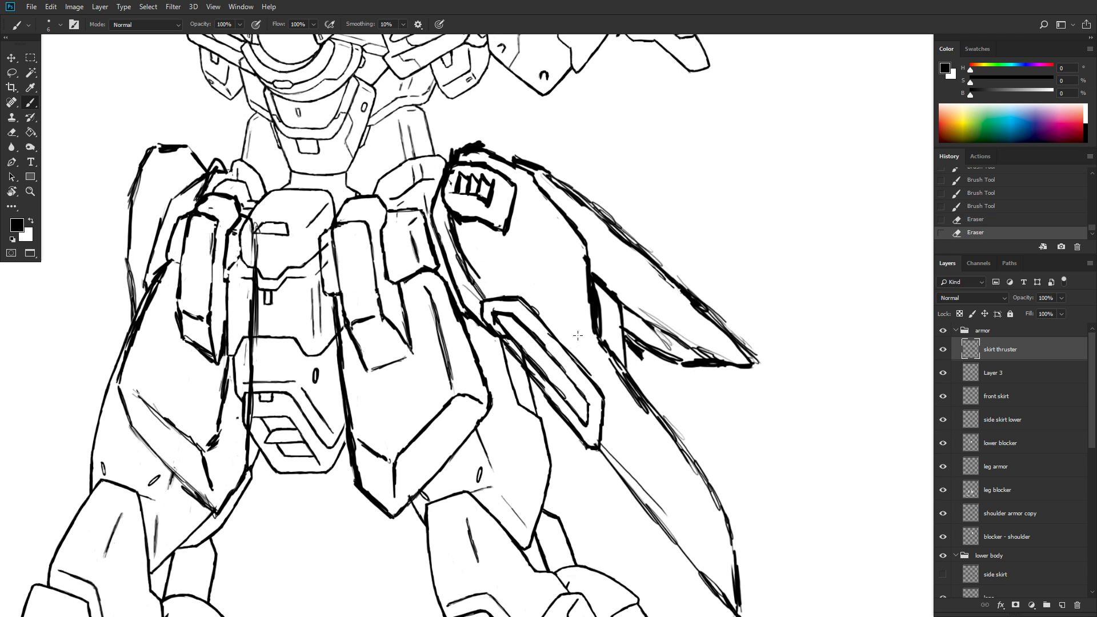
key(grave)
drag(132, 213, 138, 207)
key(e)
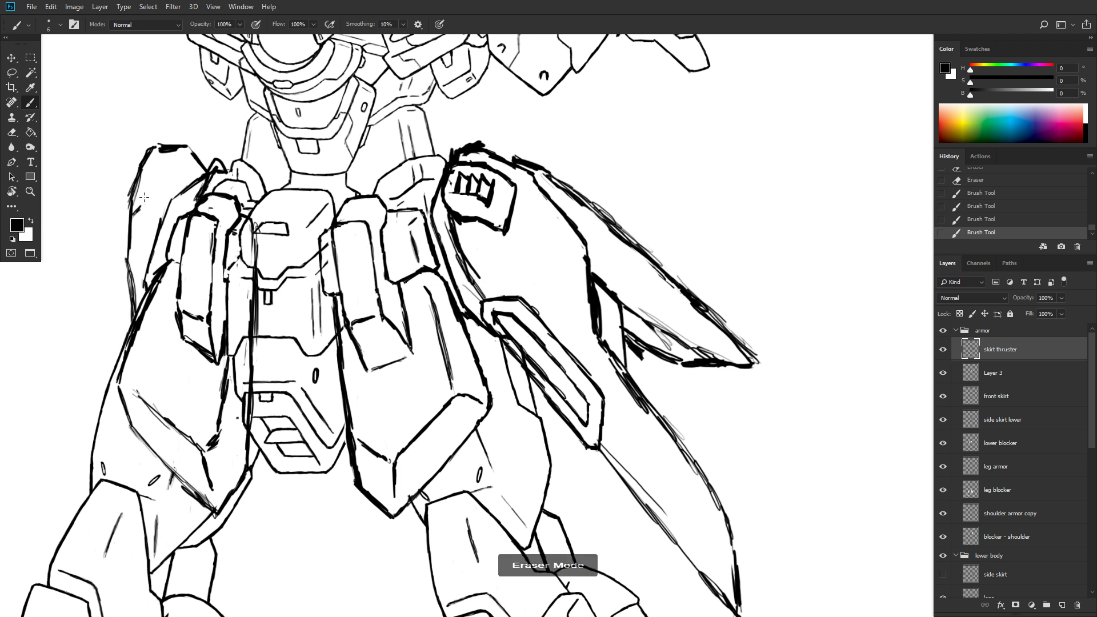
drag(141, 216, 143, 207)
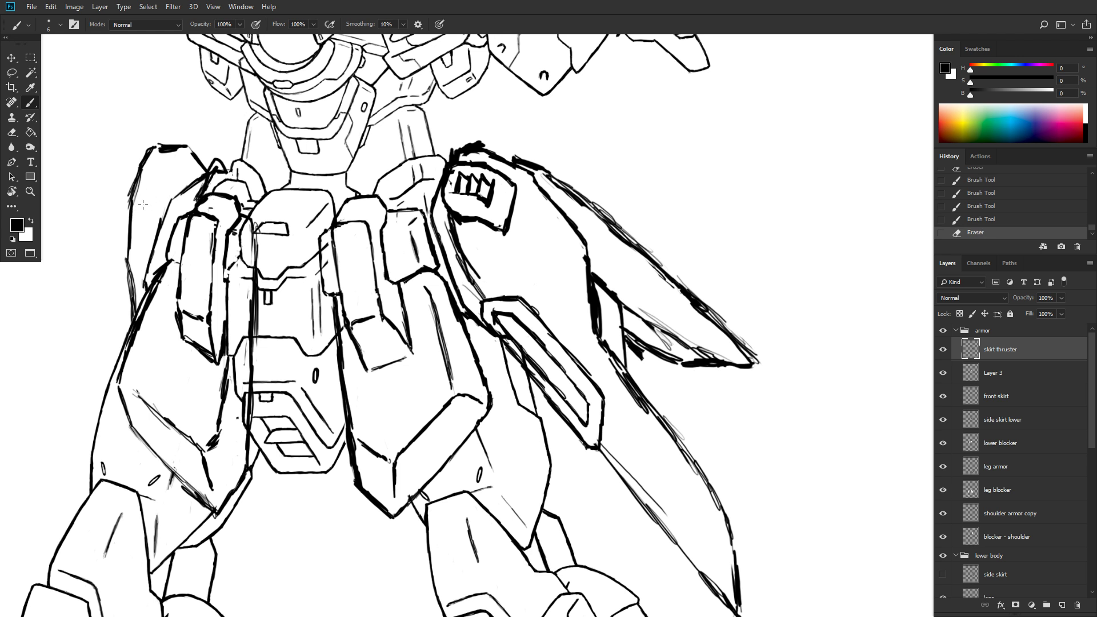
key(e)
- Compare the drawing with and without the old side skirt sketch, and delete the side skirt layer from the lower body group
scroll(1028, 425, down, 4)
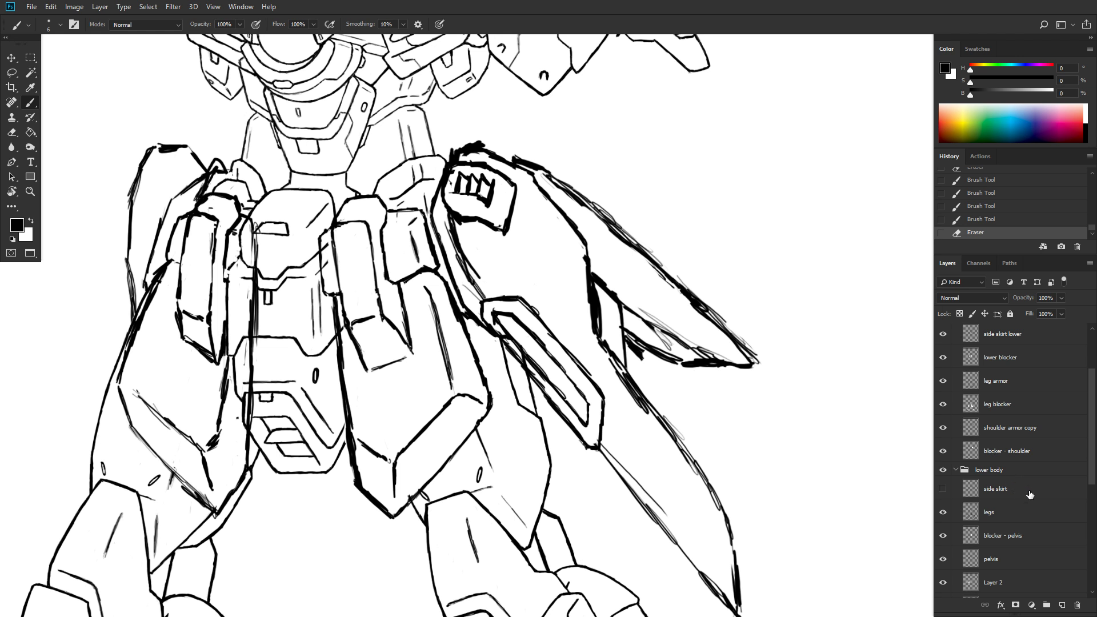
click(943, 489)
click(943, 489)
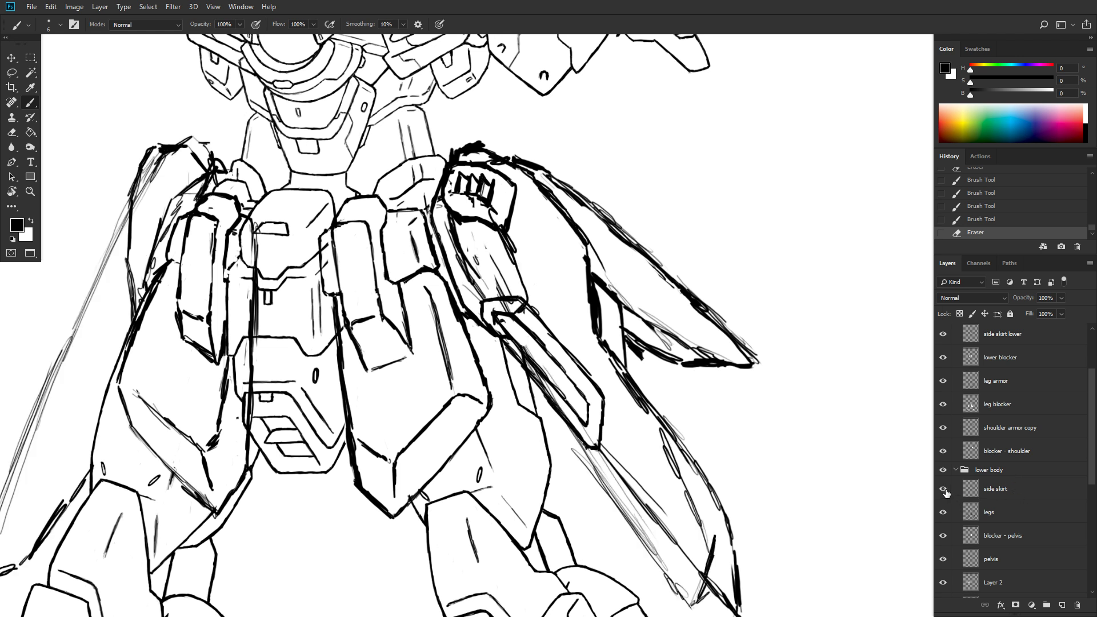
click(943, 489)
click(943, 489)
click(943, 488)
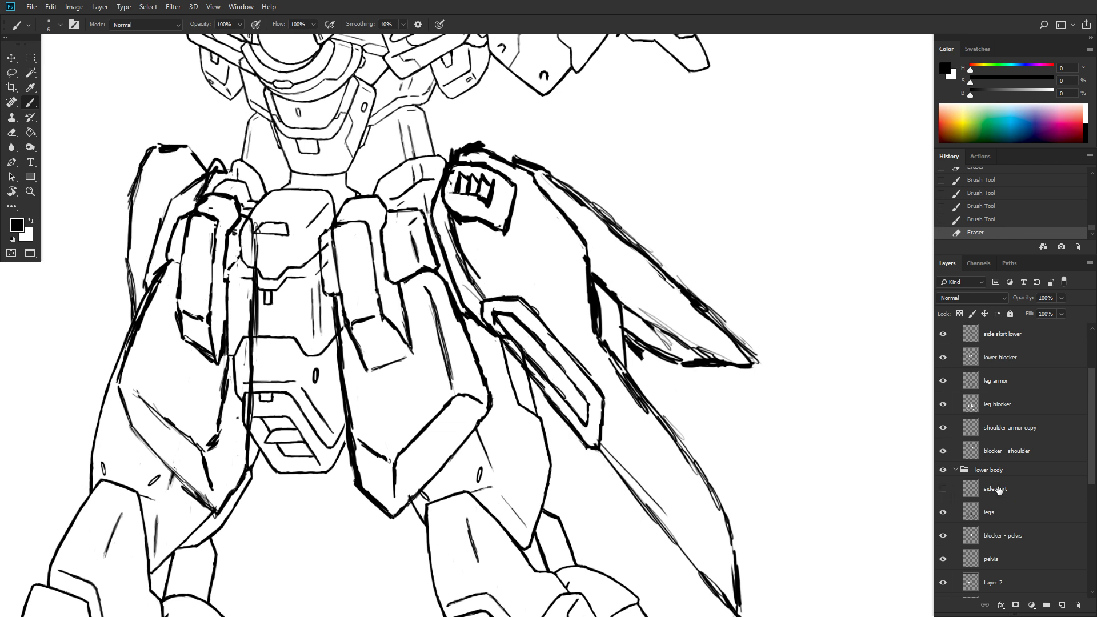
right_click(997, 489)
right_click(1006, 491)
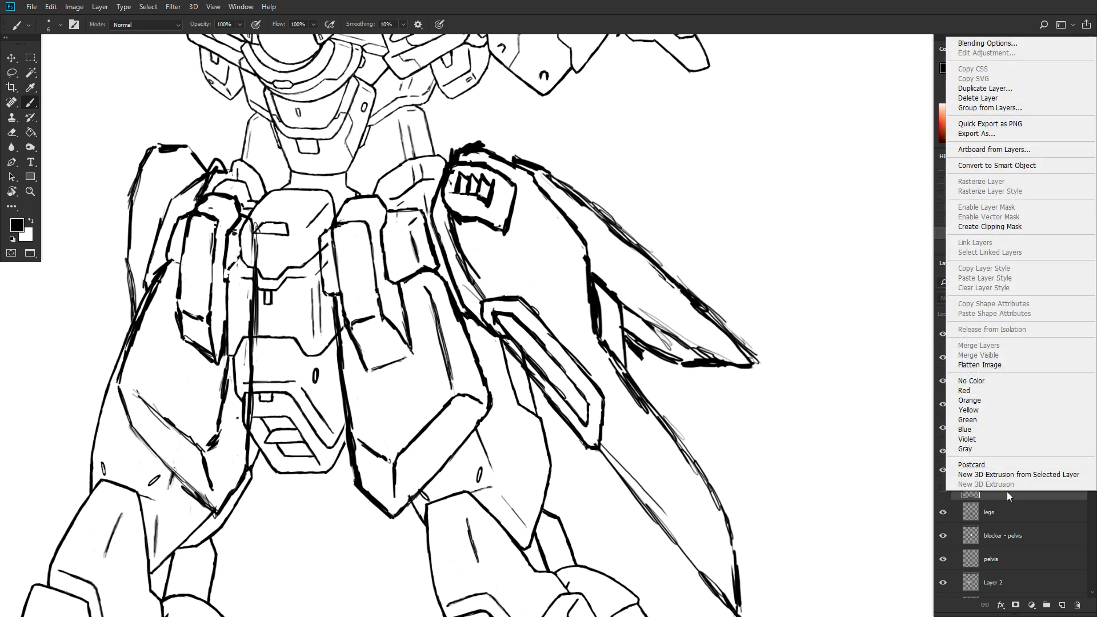
click(979, 100)
click(496, 225)
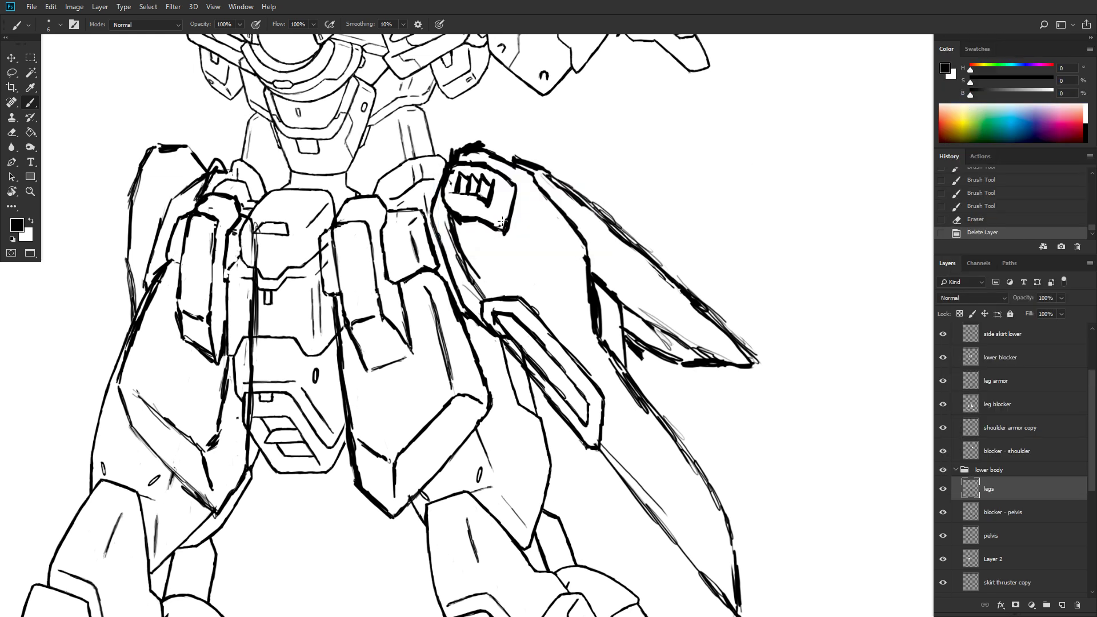
- Activate the skirt thruster copy layer in the lower body group, check its content by toggling visibility, and save the document
scroll(1005, 439, down, 3)
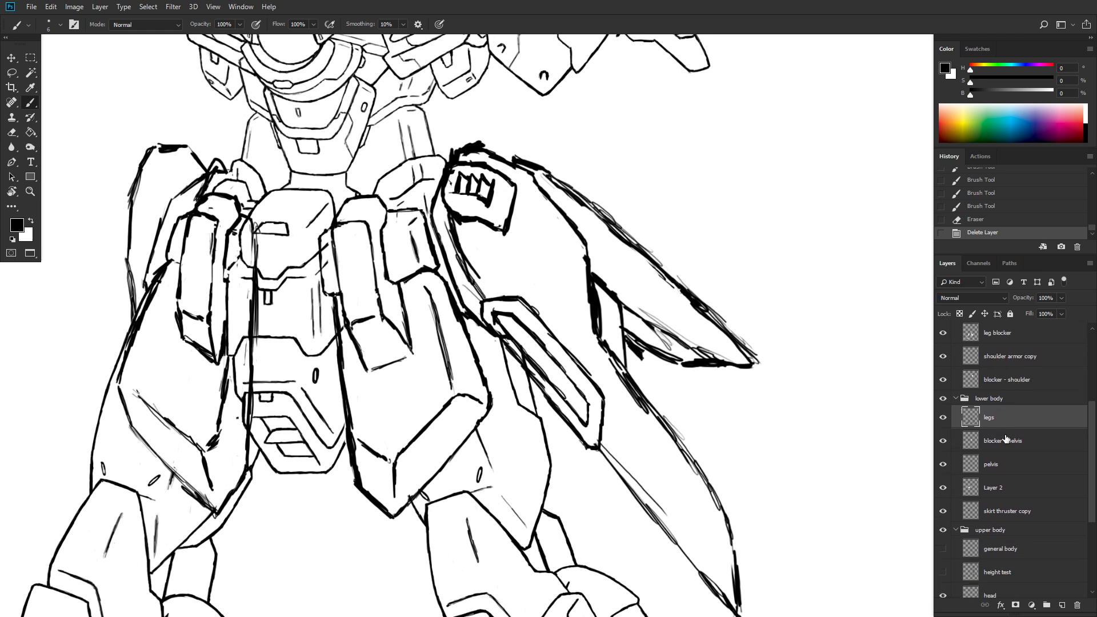
click(1019, 517)
click(942, 513)
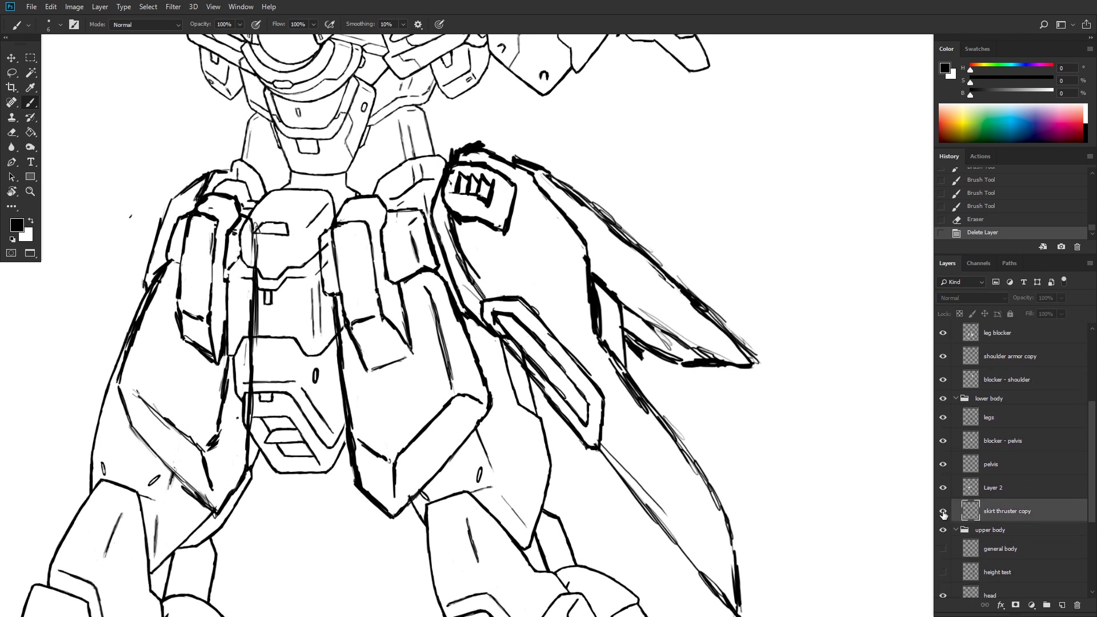
click(943, 512)
click(943, 513)
click(942, 513)
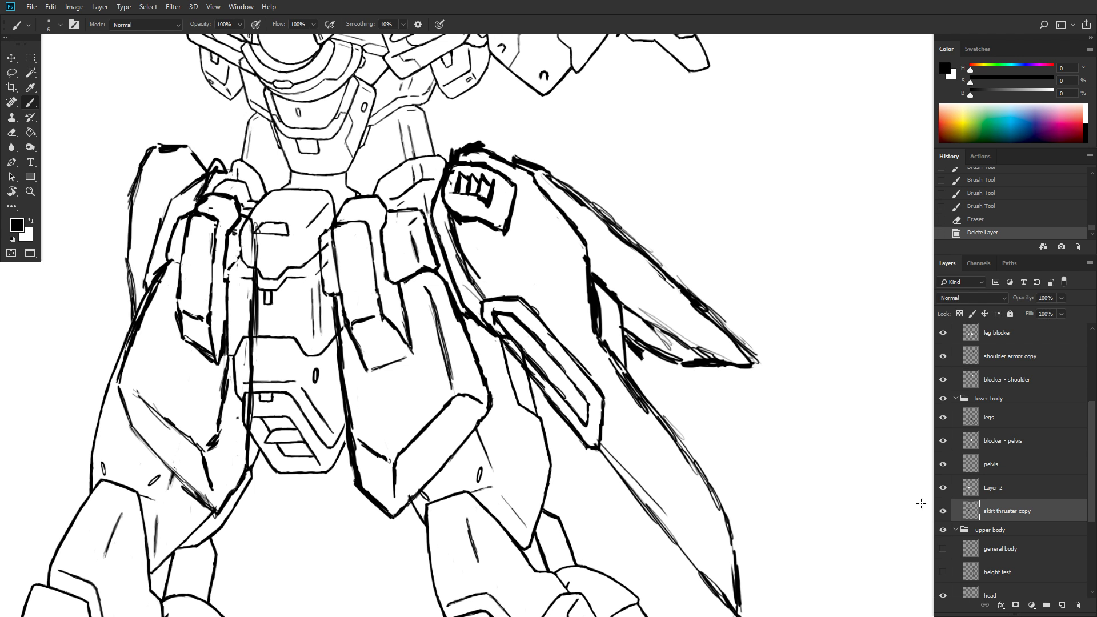
drag(467, 297, 616, 291)
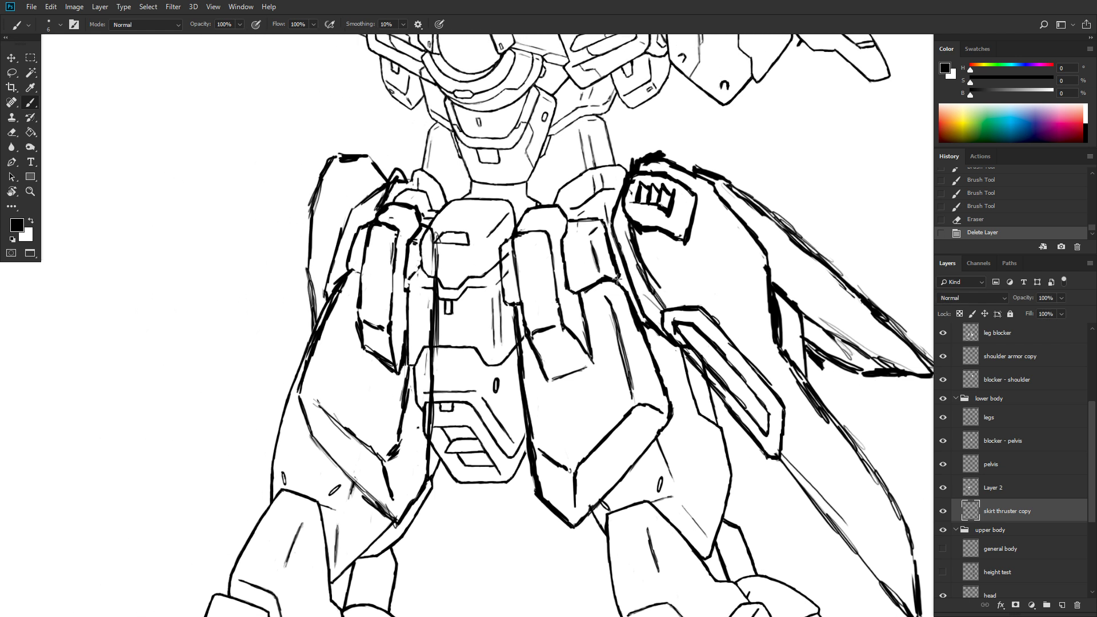
key(ctrl+s)
- Sketch a panel at the top of the left-hand skirt thruster with an inner edge and an outward-bulging outer contour
mouse_move(314, 221)
mouse_down()
mouse_move(311, 230)
mouse_move(335, 210)
mouse_up()
mouse_move(336, 199)
mouse_down()
mouse_move(309, 232)
mouse_move(333, 217)
mouse_move(351, 169)
mouse_up()
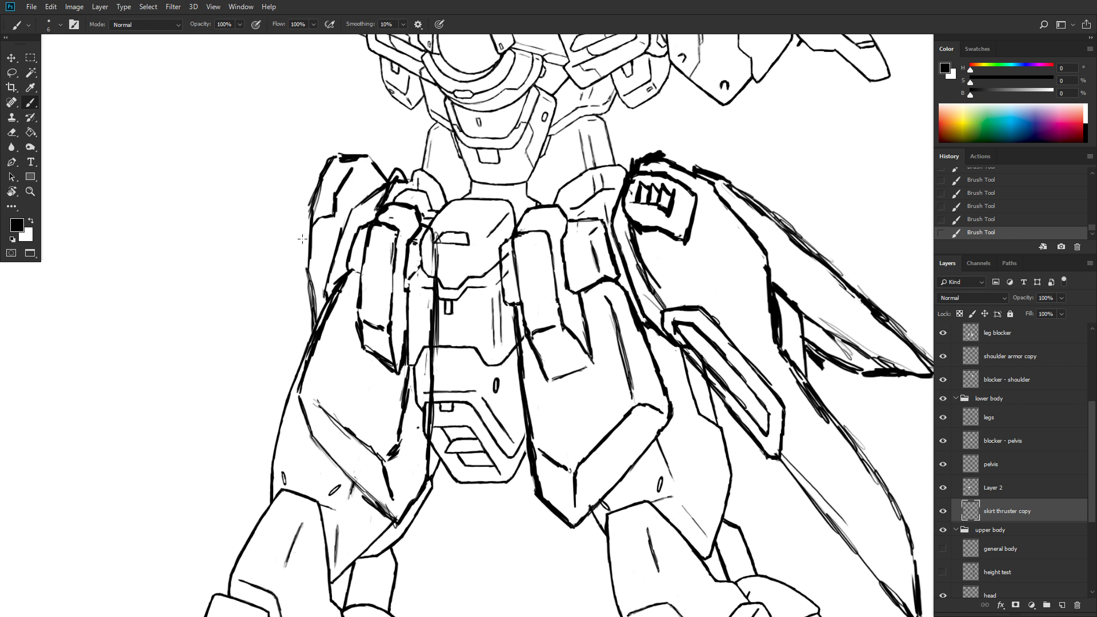
drag(301, 212, 301, 233)
drag(323, 194, 297, 220)
drag(345, 160, 330, 158)
mouse_move(345, 162)
mouse_down()
mouse_move(310, 179)
mouse_move(316, 159)
mouse_move(313, 184)
mouse_move(332, 158)
mouse_move(303, 212)
mouse_move(314, 176)
mouse_up()
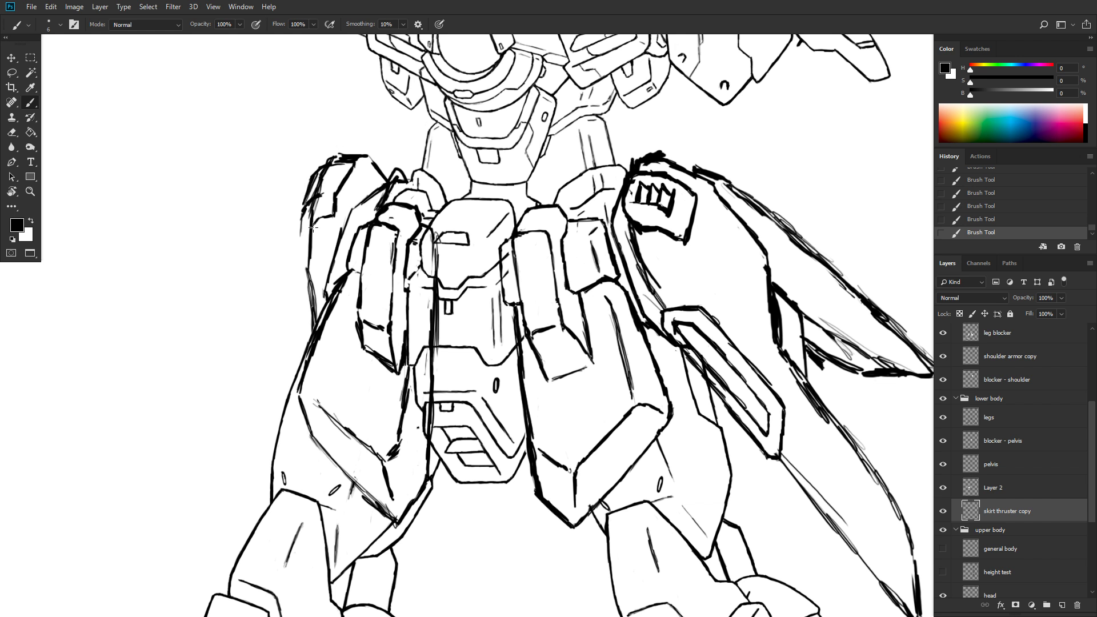
drag(302, 231, 309, 250)
- Erase the old lines around the left-hand thruster's upper panel and redraw its contour more cleanly
key(grave)
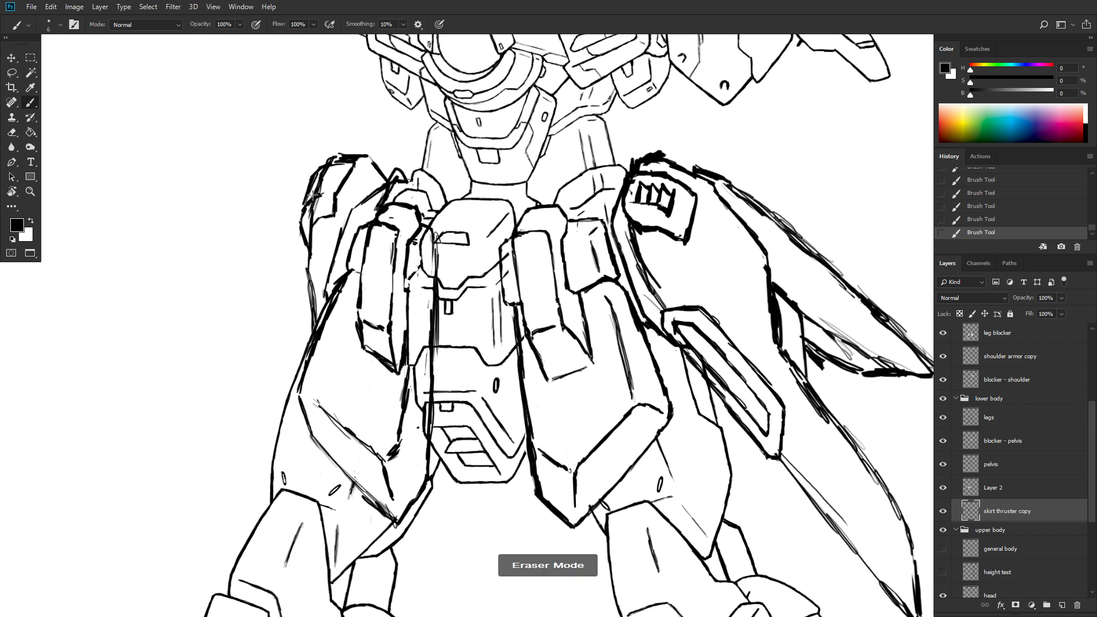
mouse_move(313, 195)
mouse_down()
mouse_move(308, 227)
mouse_move(327, 172)
mouse_move(301, 216)
mouse_up()
key(grave)
mouse_move(324, 167)
mouse_down()
mouse_move(309, 191)
mouse_move(319, 170)
mouse_up()
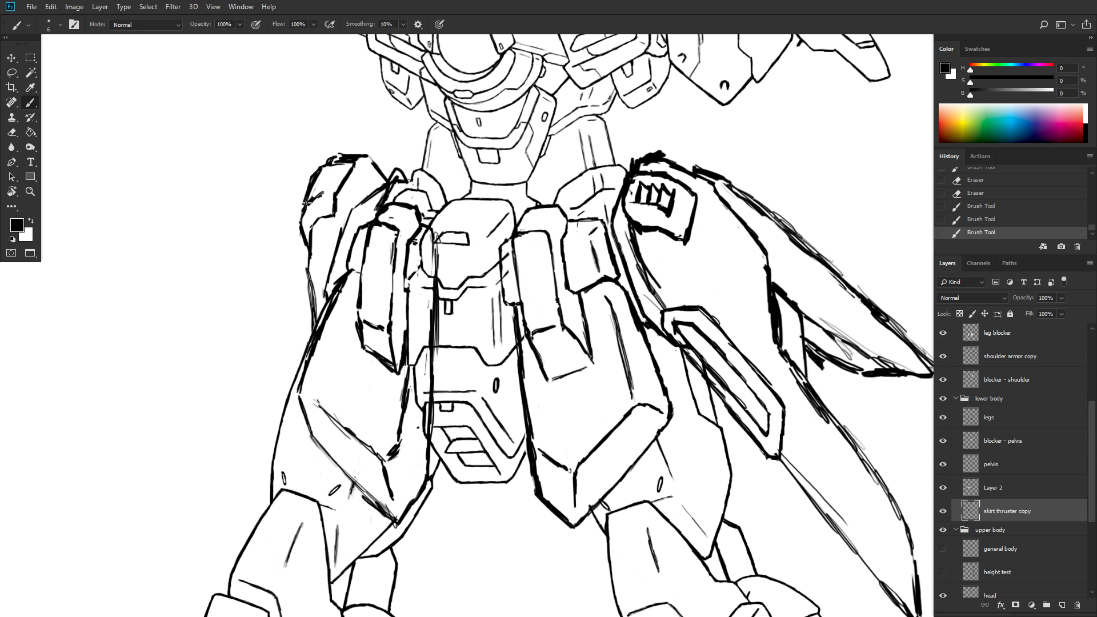
drag(300, 226, 305, 206)
mouse_move(334, 204)
mouse_down()
mouse_move(337, 185)
mouse_move(328, 222)
mouse_up()
drag(327, 167, 311, 189)
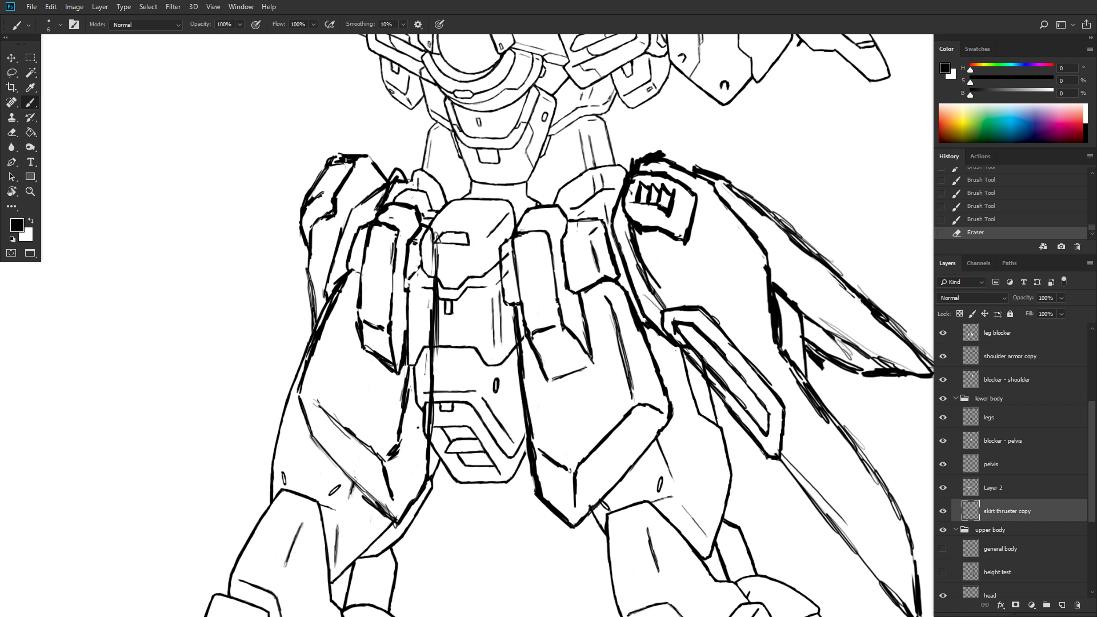
- Draw the recessed vent with slats inside the left-hand thruster panel, save the document, and check the whole figure
mouse_move(324, 175)
mouse_down()
mouse_move(350, 168)
mouse_move(314, 186)
mouse_up()
mouse_move(329, 230)
mouse_down()
mouse_move(307, 242)
mouse_move(336, 224)
mouse_move(312, 227)
mouse_move(330, 216)
mouse_move(322, 192)
mouse_move(301, 227)
mouse_up()
key(e)
key(b)
mouse_move(328, 201)
mouse_down()
mouse_move(304, 208)
mouse_move(339, 154)
mouse_move(329, 150)
mouse_move(324, 209)
mouse_up()
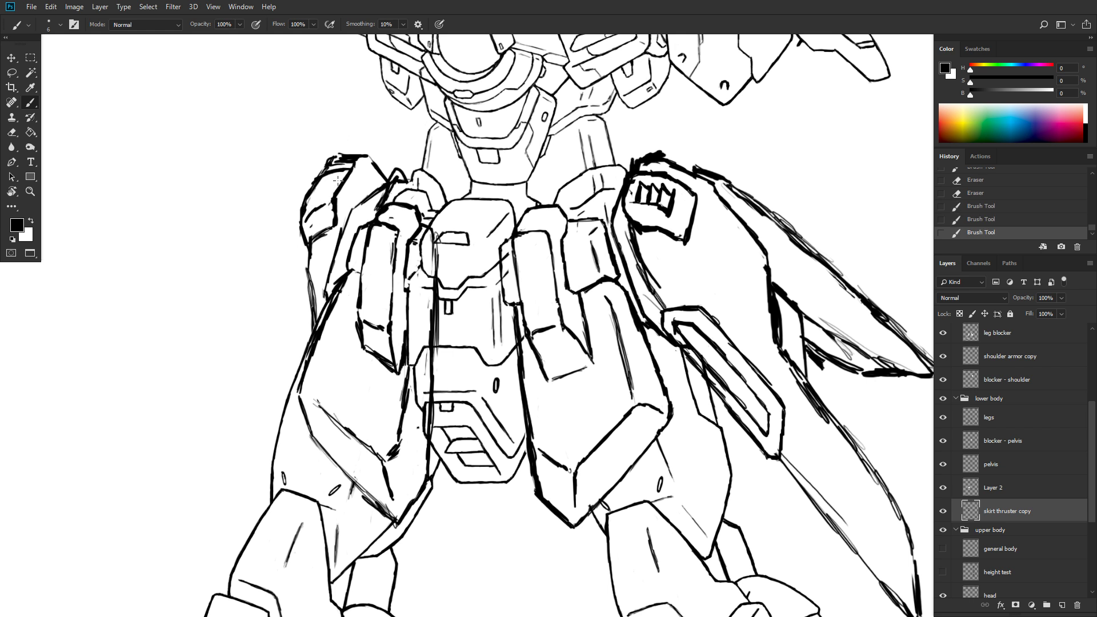
mouse_move(336, 179)
mouse_down()
mouse_move(316, 209)
mouse_move(321, 187)
mouse_move(305, 212)
mouse_up()
key(ctrl+s)
scroll(504, 183, down, 4)
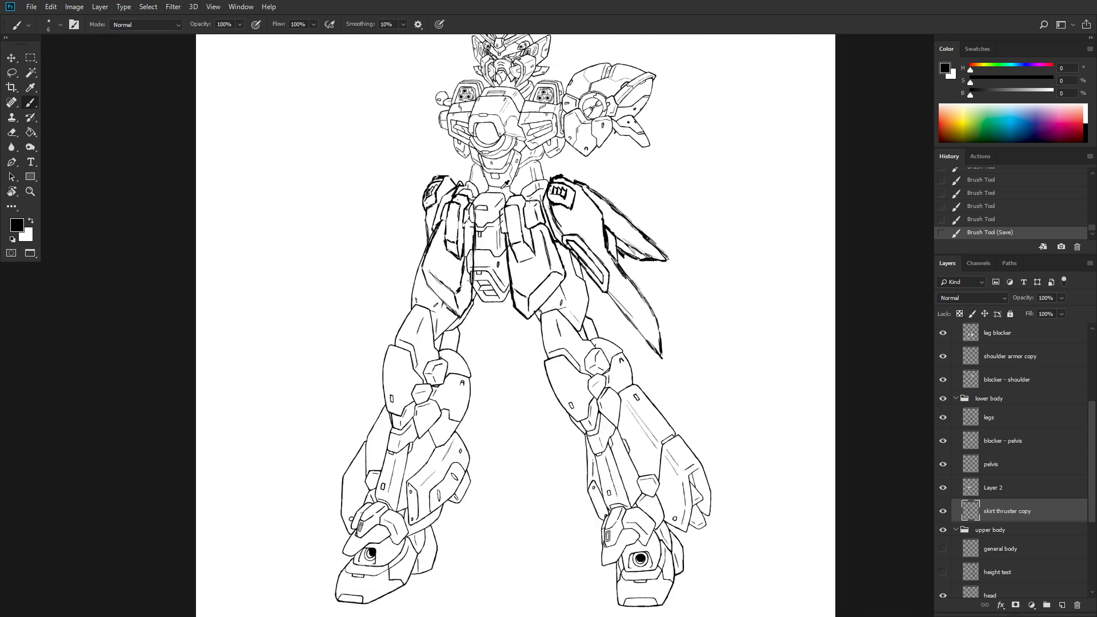
scroll(505, 183, down, 1)
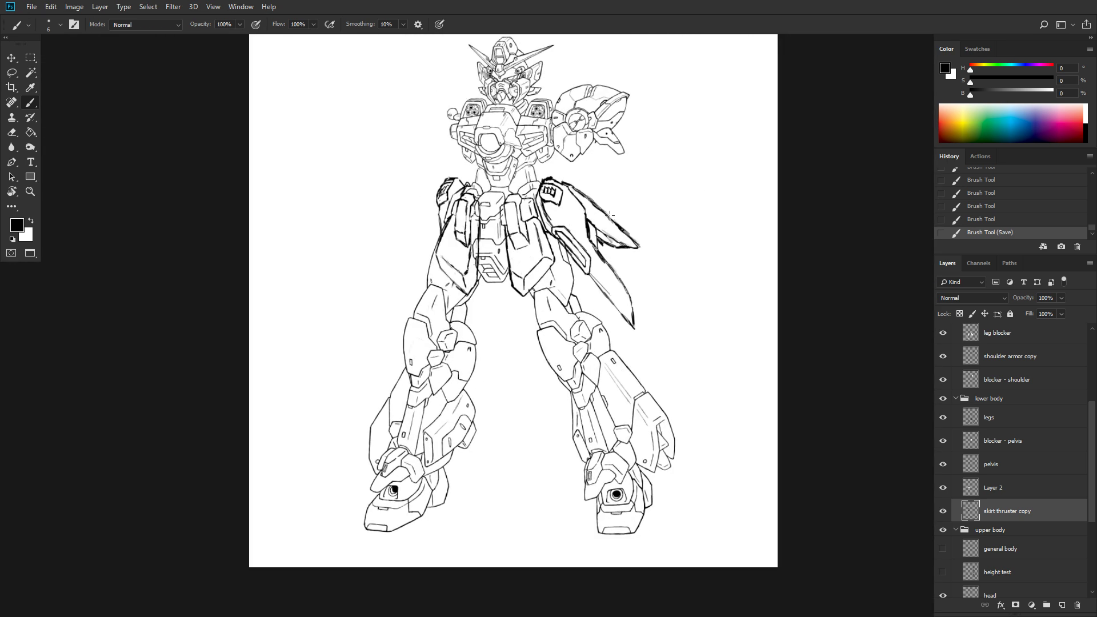
- Activate the front skirt layer in the armor group and check its content by toggling its visibility
scroll(640, 230, up, 1)
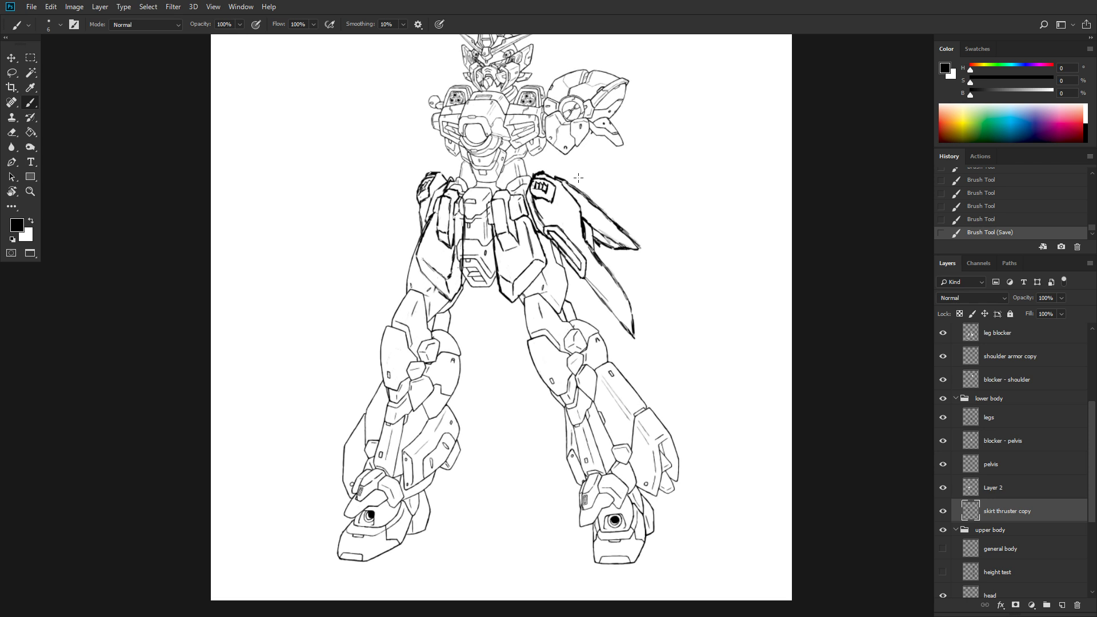
scroll(640, 186, up, 1)
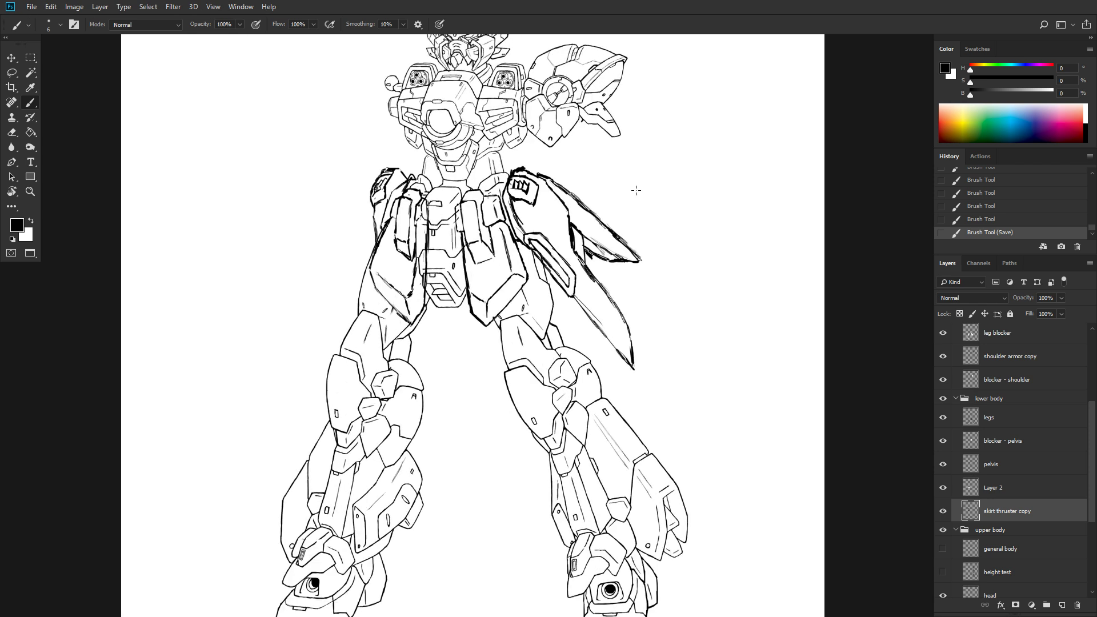
scroll(636, 190, down, 4)
scroll(674, 222, up, 1)
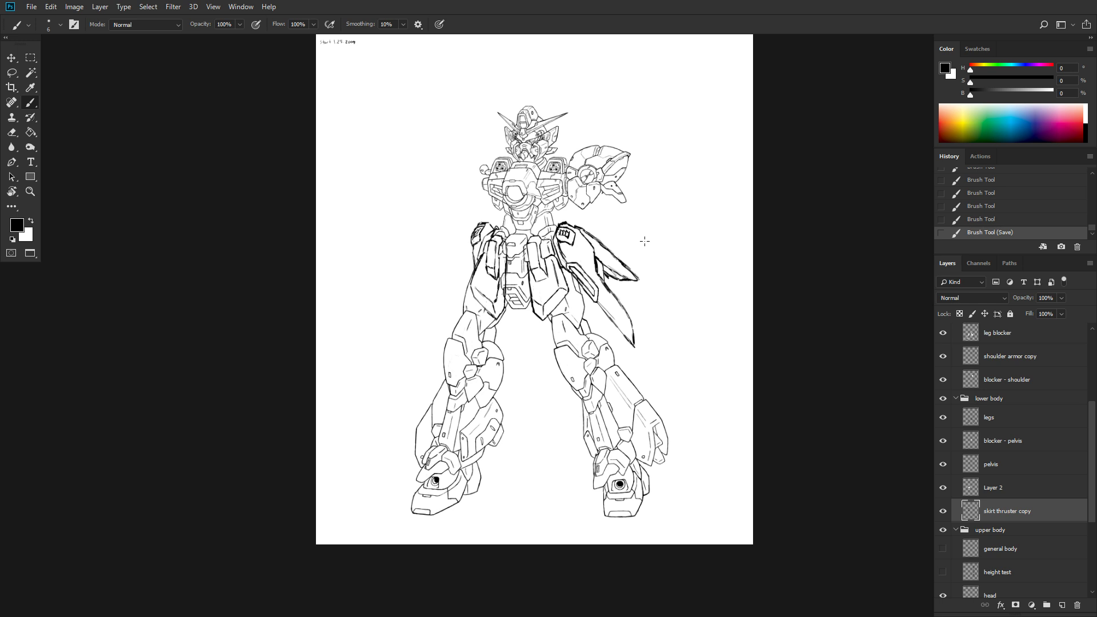
scroll(619, 289, up, 5)
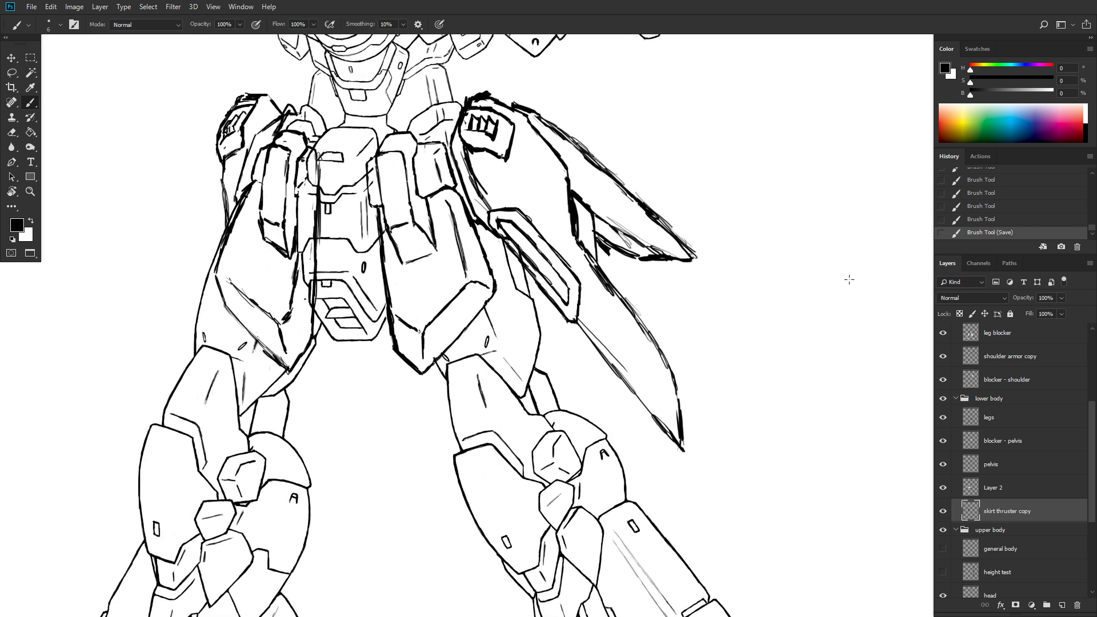
scroll(1038, 451, up, 6)
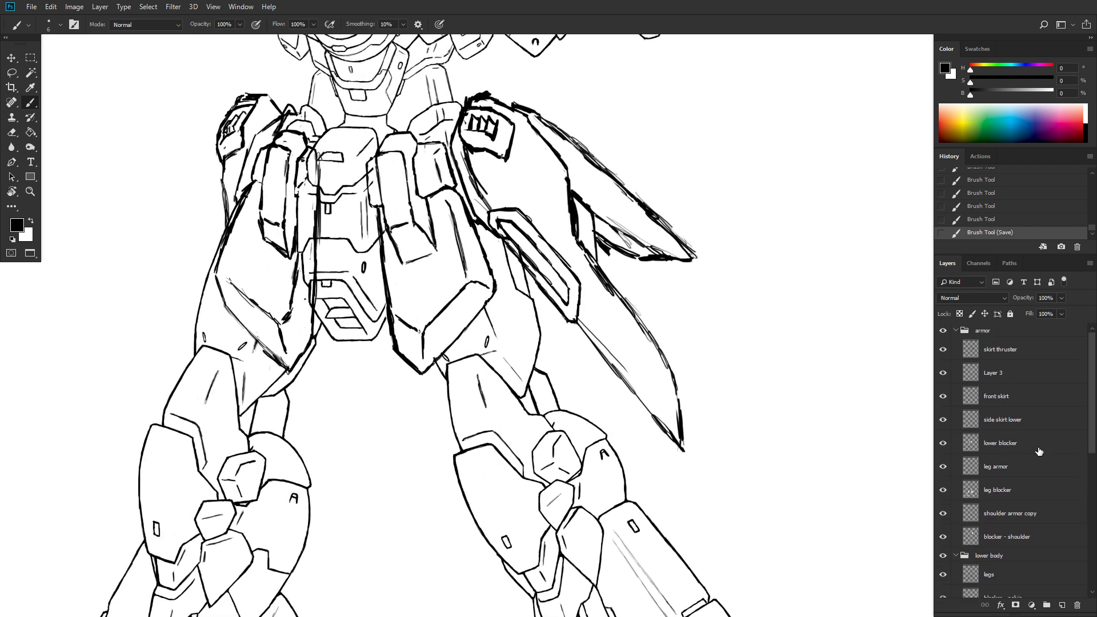
click(1000, 399)
click(943, 397)
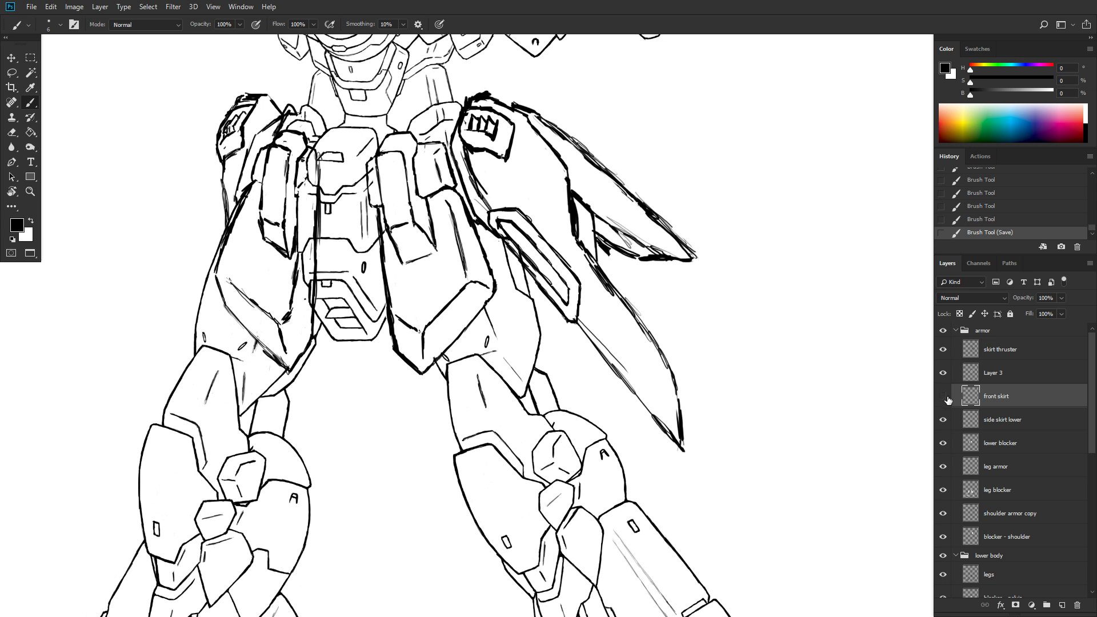
click(943, 396)
- Examine the front skirt's shape and proportions against the whole figure
scroll(702, 252, down, 2)
scroll(690, 251, down, 3)
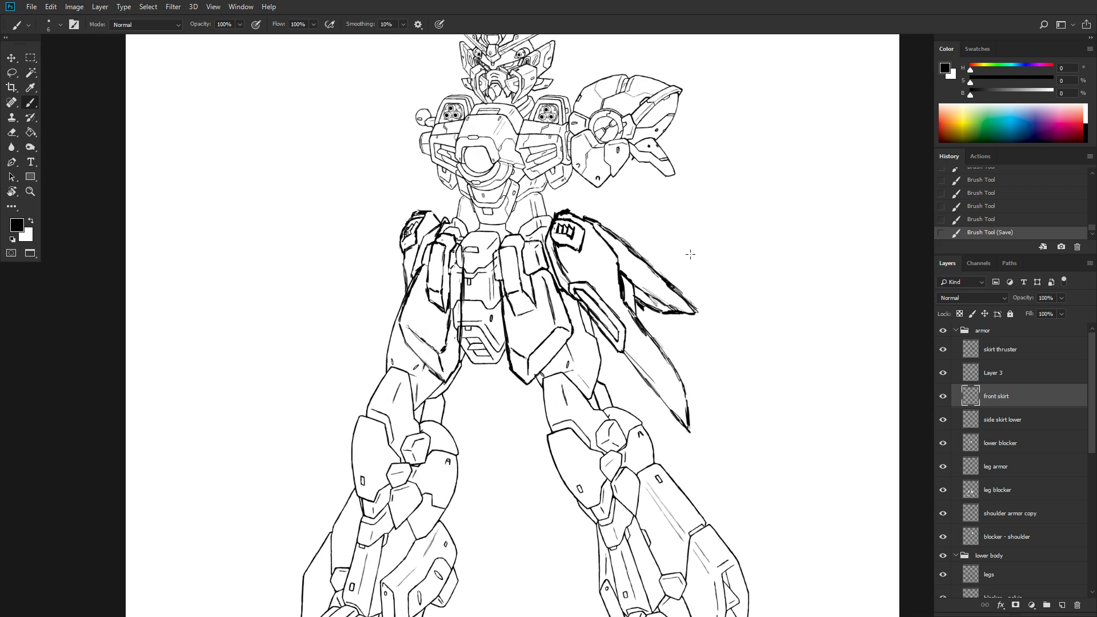
scroll(689, 254, down, 1)
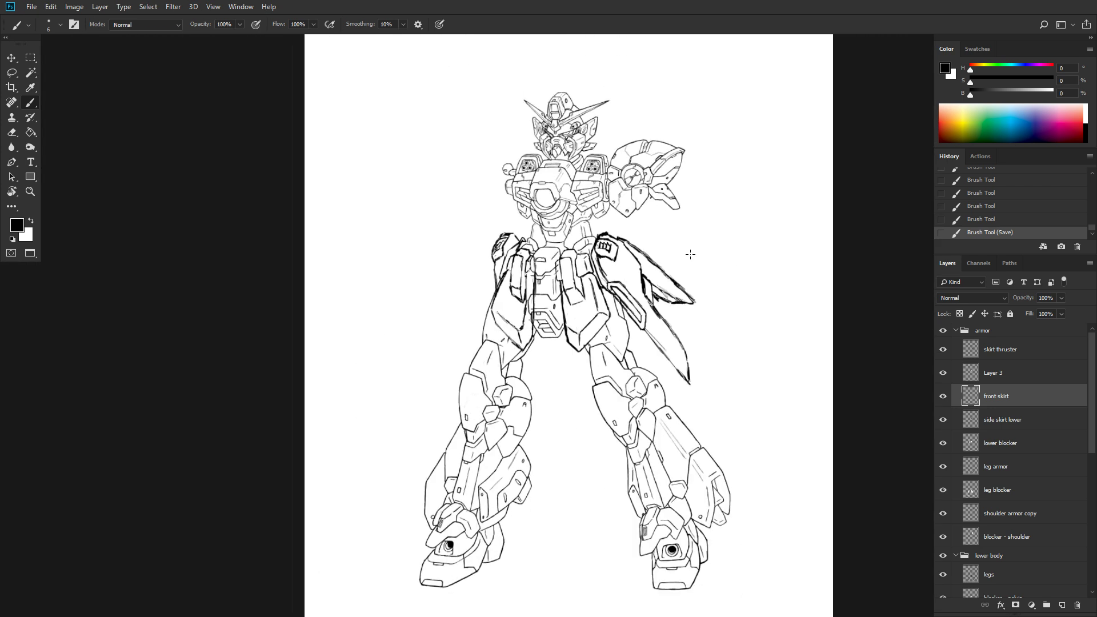
scroll(690, 254, up, 3)
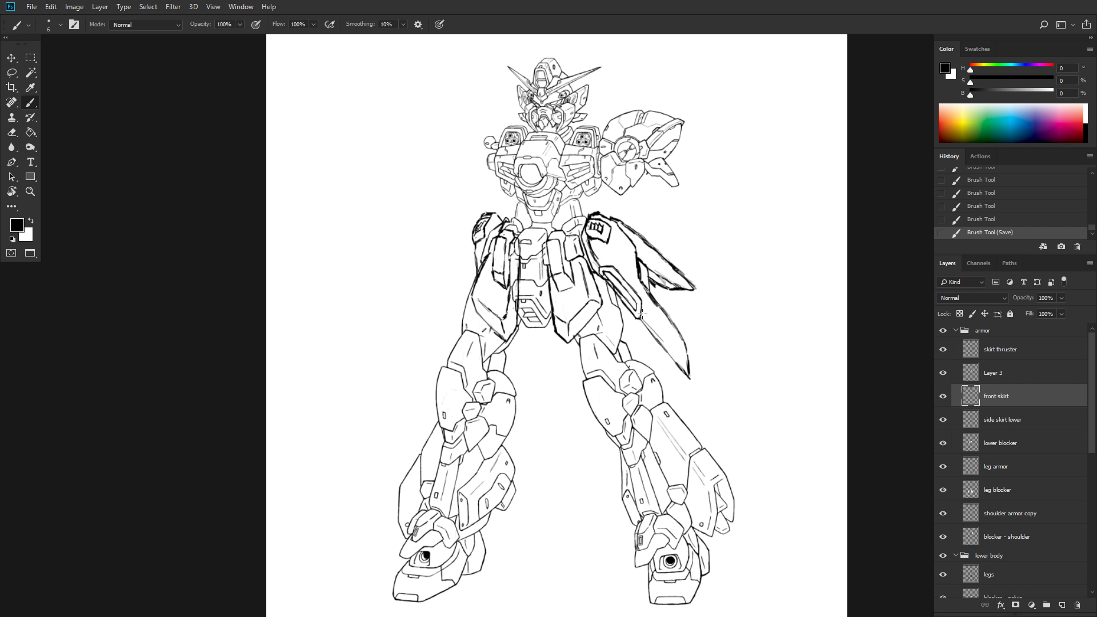
scroll(623, 320, up, 2)
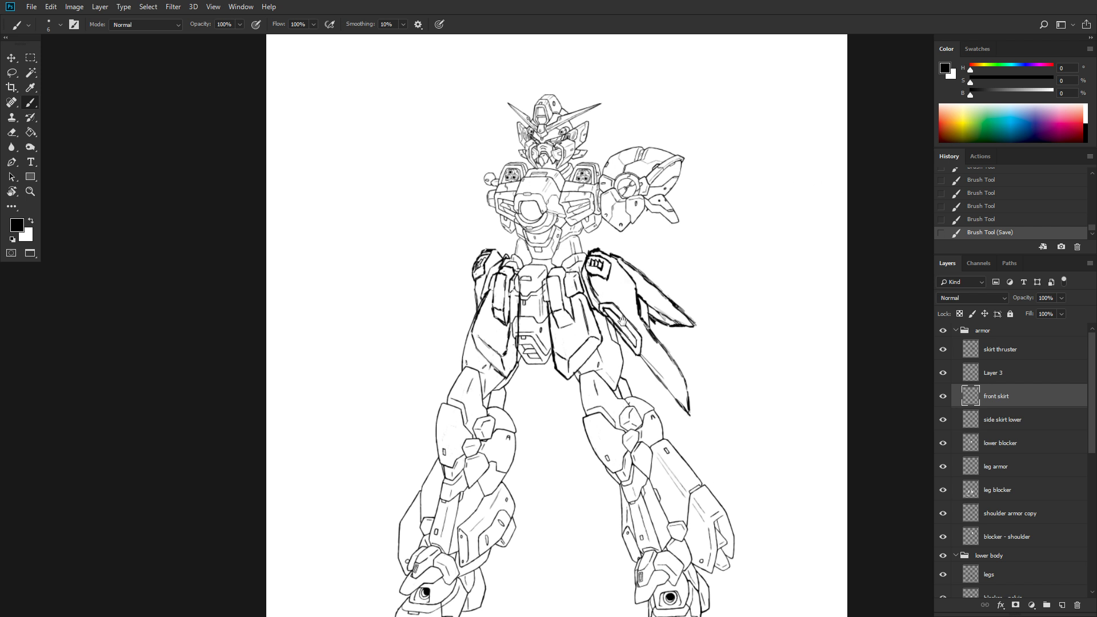
scroll(623, 320, down, 1)
scroll(608, 352, down, 2)
scroll(608, 351, up, 5)
drag(635, 198, 711, 382)
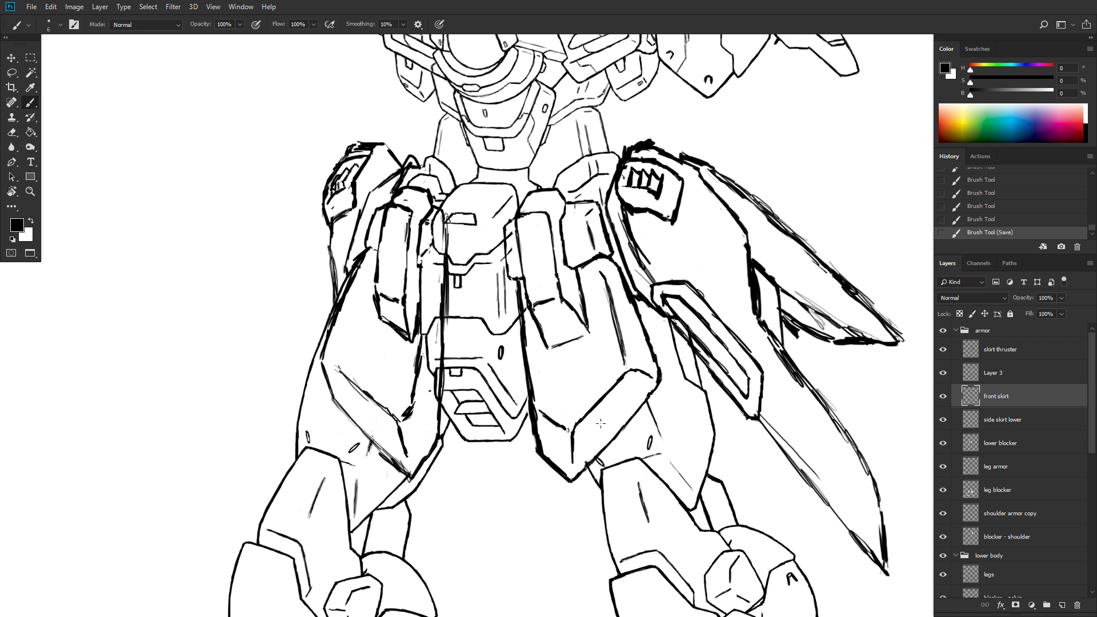
- Duplicate the front skirt layer as "front skirt copy", hide the original, and compare the two by toggling visibility
key(e)
right_click(1002, 394)
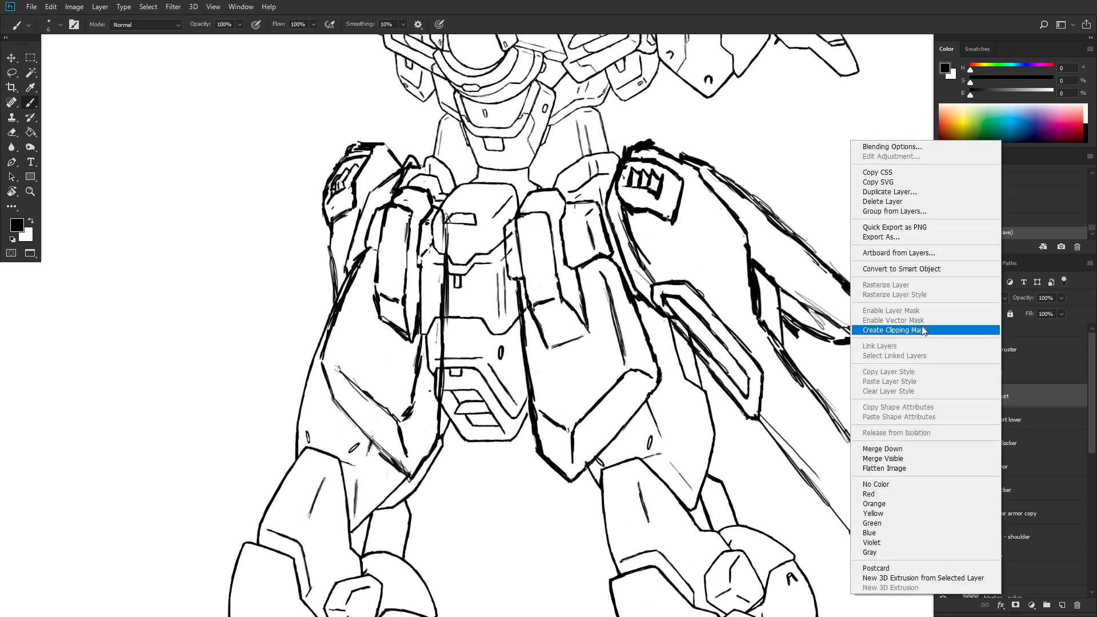
click(905, 193)
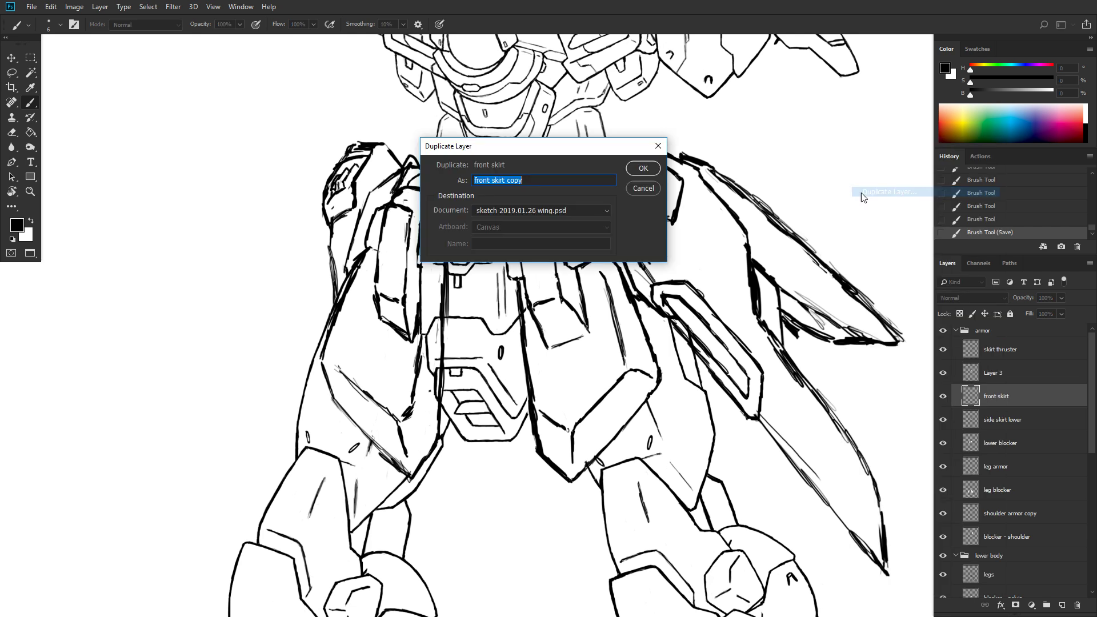
click(646, 170)
click(942, 420)
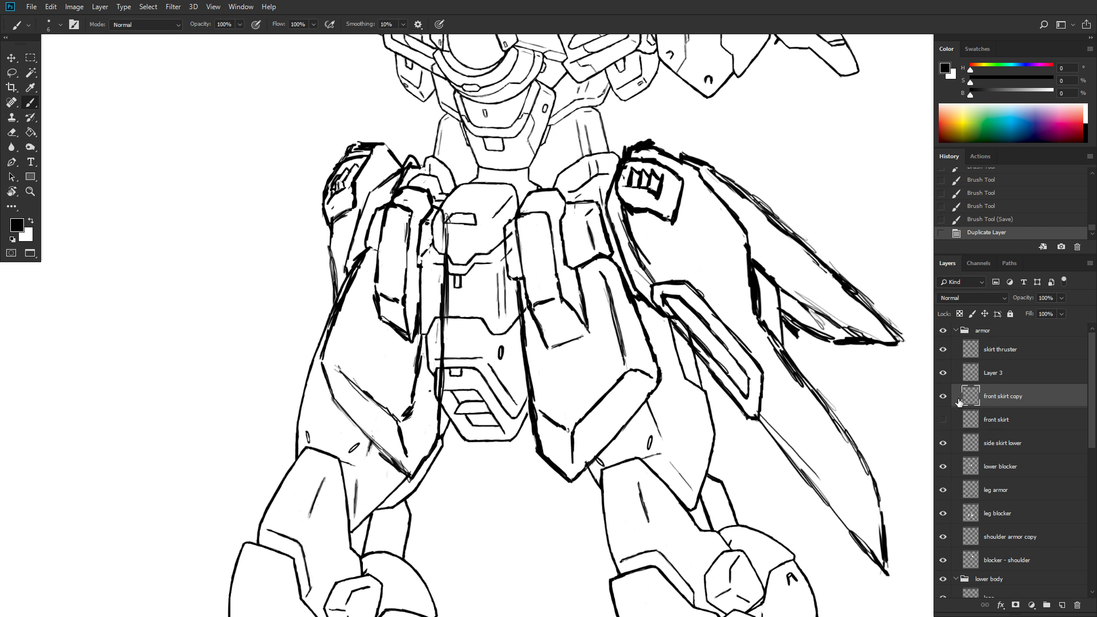
click(942, 396)
click(942, 420)
click(942, 421)
click(943, 398)
- Erase the outer edge and lower bevel lines of the right-hand front skirt on the copied layer
drag(628, 292, 629, 300)
mouse_move(603, 396)
mouse_down()
mouse_move(621, 375)
mouse_move(606, 394)
mouse_move(656, 365)
mouse_move(642, 407)
mouse_up()
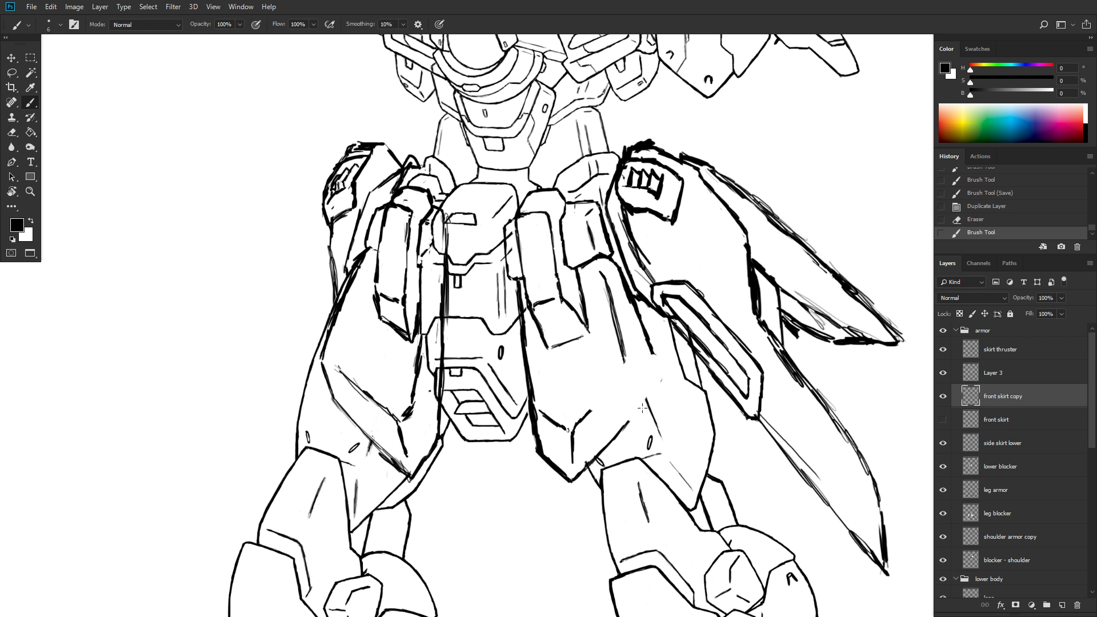
mouse_move(656, 352)
mouse_down()
mouse_move(640, 318)
mouse_move(660, 373)
mouse_move(622, 342)
mouse_move(620, 325)
mouse_up()
drag(626, 434, 620, 428)
mouse_move(540, 409)
mouse_down()
mouse_move(560, 441)
mouse_move(589, 415)
mouse_move(571, 466)
mouse_up()
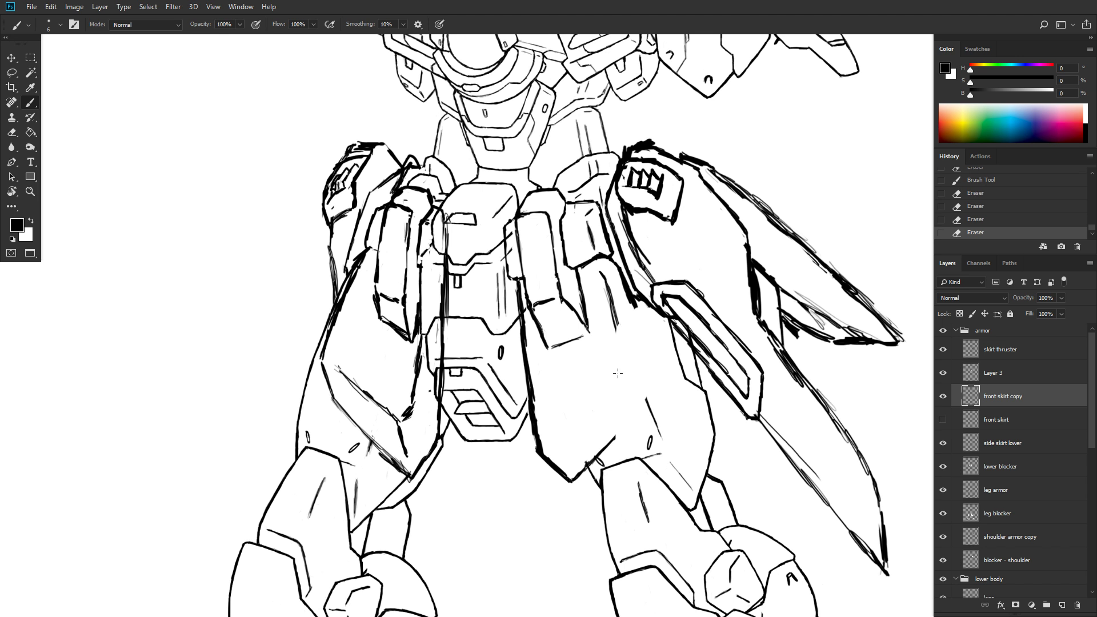
- Redraw the right-hand front skirt's outer contour narrower, angling inward at mid-height and running down to the pointed tip, and clean up its line
drag(615, 432, 606, 448)
drag(604, 448, 601, 406)
mouse_move(603, 445)
mouse_down()
mouse_move(600, 380)
mouse_move(630, 340)
mouse_move(635, 303)
mouse_move(634, 328)
mouse_up()
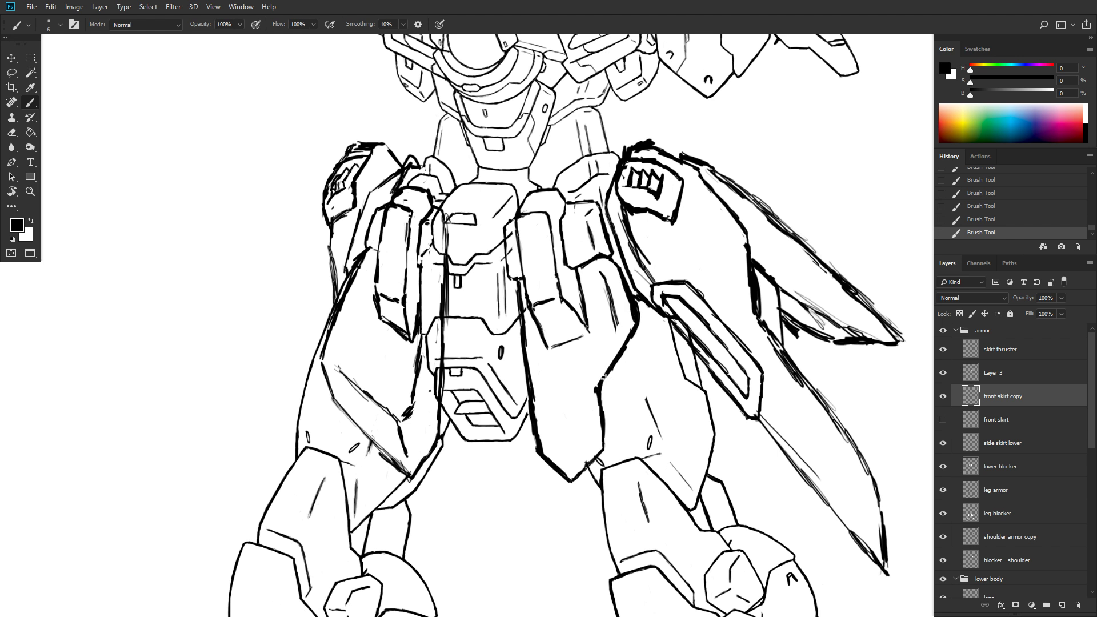
mouse_move(610, 373)
mouse_down()
mouse_move(599, 400)
mouse_move(611, 437)
mouse_up()
drag(605, 394, 610, 430)
drag(604, 370, 612, 429)
key(grave)
mouse_move(597, 384)
mouse_down()
mouse_move(602, 435)
mouse_move(603, 358)
mouse_move(613, 366)
mouse_move(610, 438)
mouse_up()
key(grave)
key(grave)
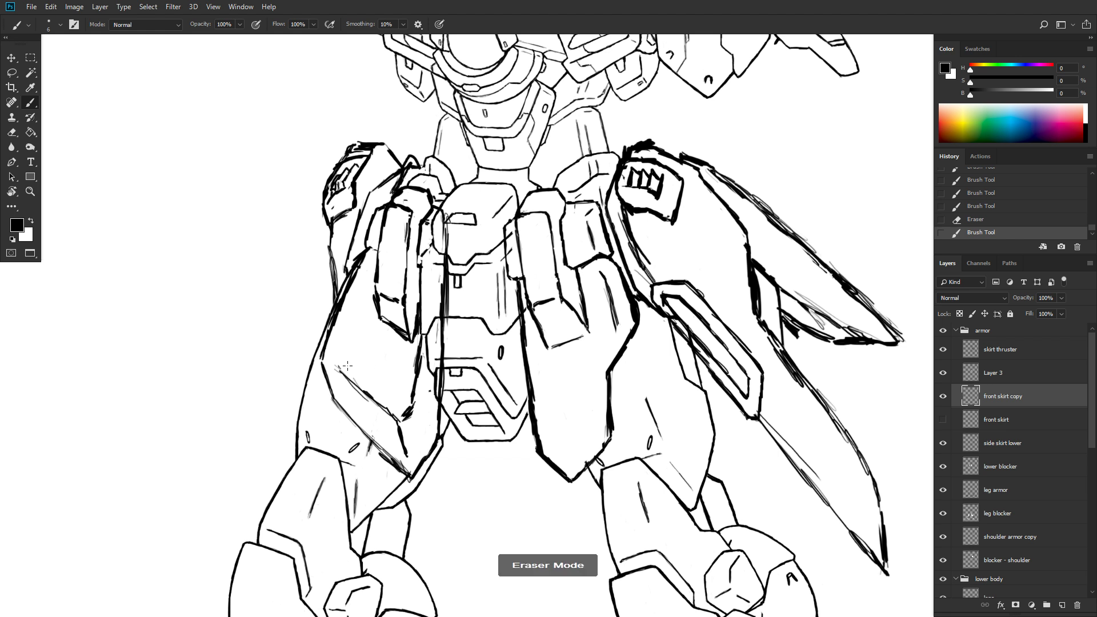
- Erase the left-hand front skirt's bevel and outer lines and redraw a narrower, inward-angled contour matching the opposite skirt
mouse_move(346, 367)
mouse_down()
mouse_move(352, 398)
mouse_move(356, 376)
mouse_move(383, 424)
mouse_move(403, 430)
mouse_move(418, 346)
mouse_move(429, 393)
mouse_move(427, 369)
mouse_up()
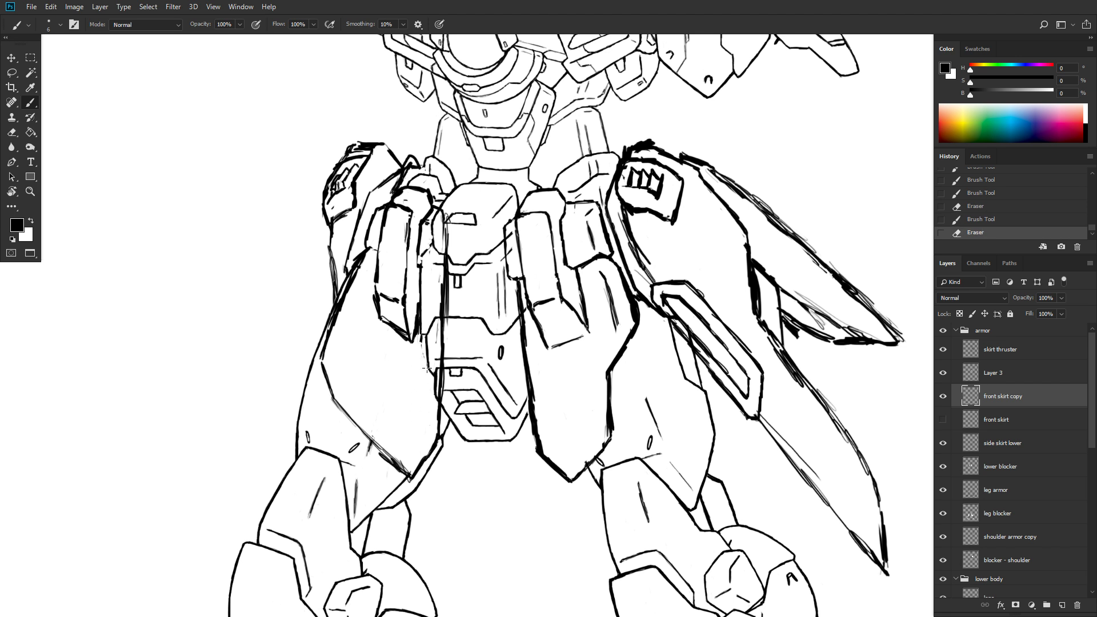
mouse_move(343, 303)
mouse_down()
mouse_move(324, 349)
mouse_move(332, 407)
mouse_move(361, 431)
mouse_up()
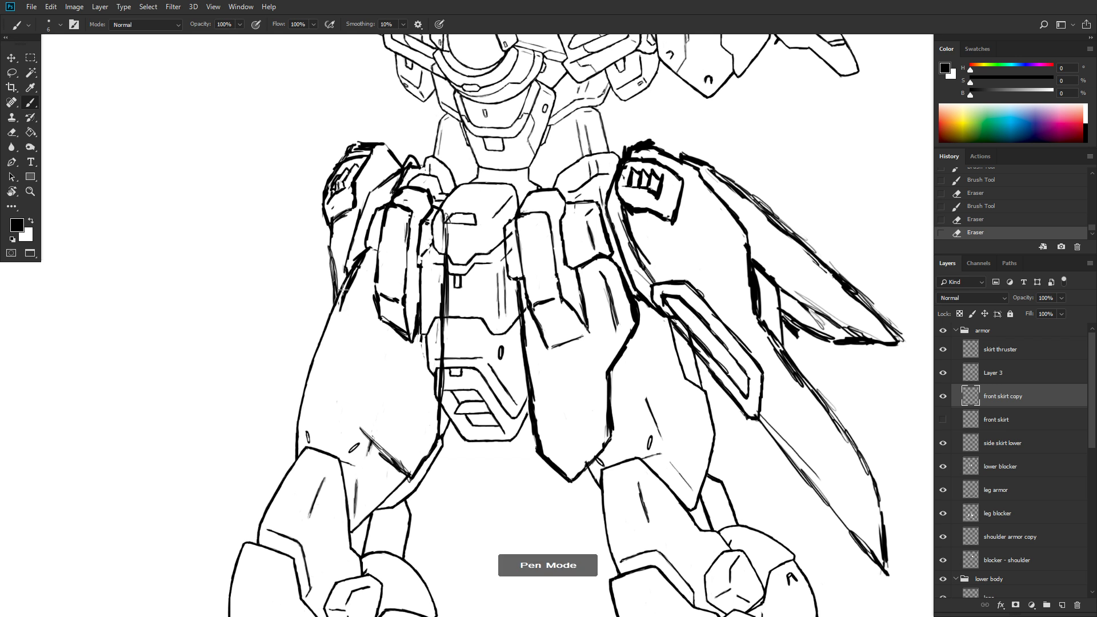
mouse_move(341, 309)
mouse_down()
mouse_move(351, 315)
mouse_move(366, 359)
mouse_move(364, 411)
mouse_up()
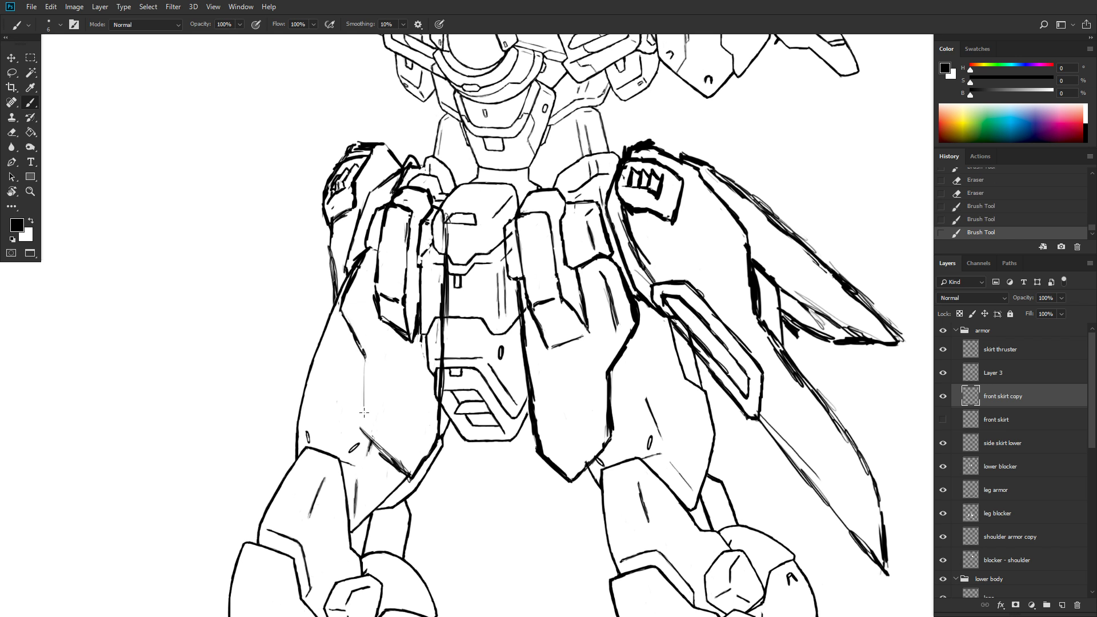
mouse_move(366, 359)
mouse_down()
mouse_move(364, 431)
mouse_move(365, 359)
mouse_move(373, 405)
mouse_move(366, 385)
mouse_move(363, 424)
mouse_move(363, 354)
mouse_move(361, 422)
mouse_move(386, 450)
mouse_move(418, 432)
mouse_move(408, 451)
mouse_move(426, 363)
mouse_up()
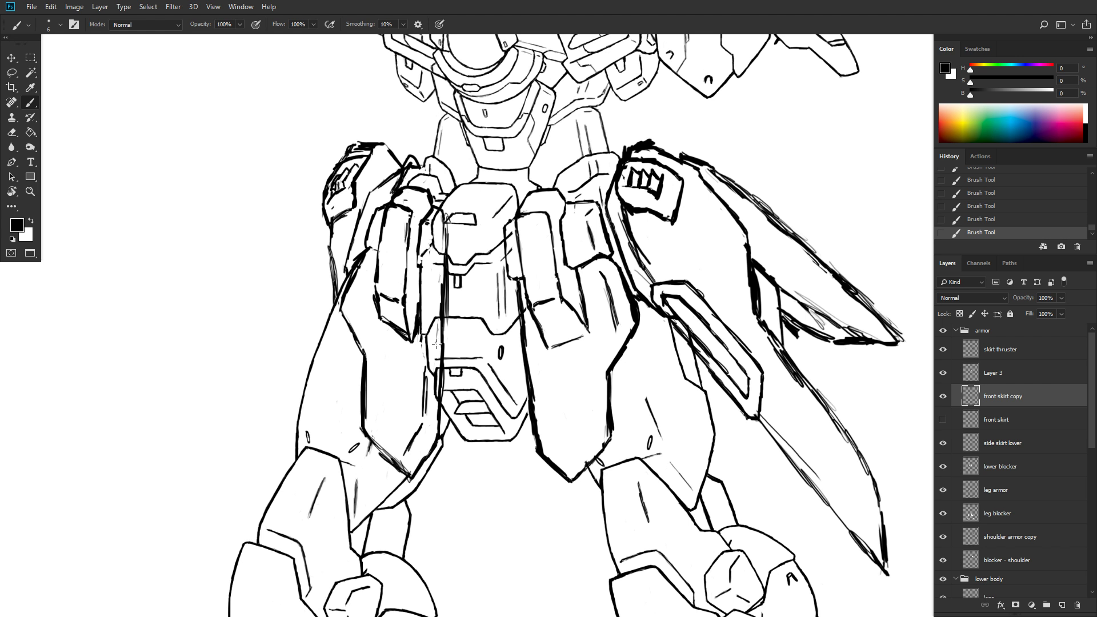
drag(549, 432, 566, 455)
- Check the reshaped front skirts against the whole figure and save the document
scroll(593, 417, down, 6)
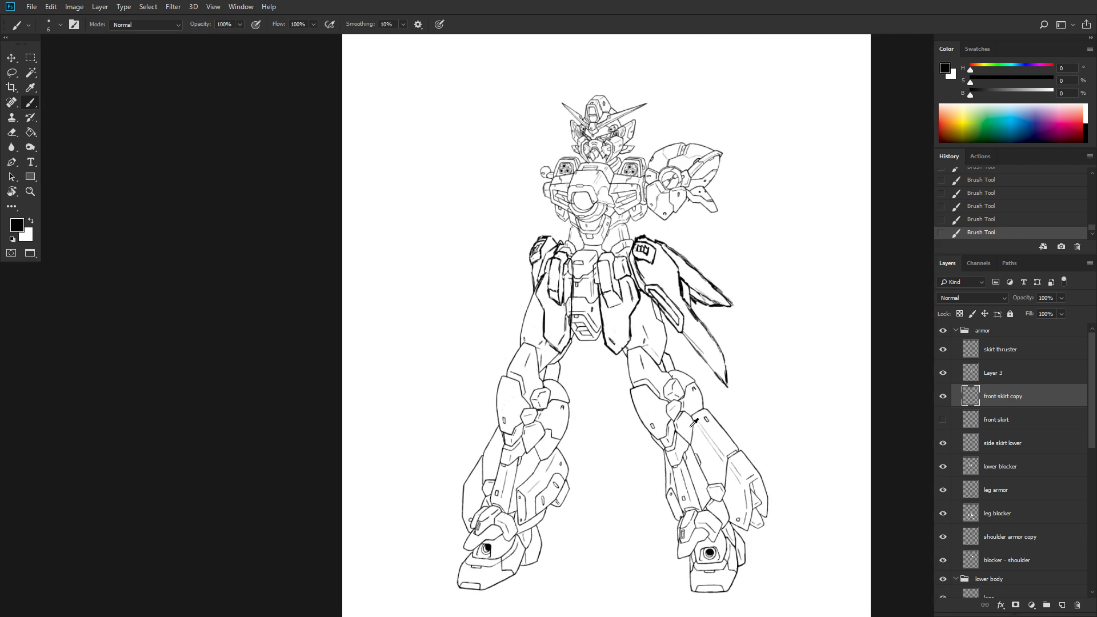
scroll(695, 422, down, 1)
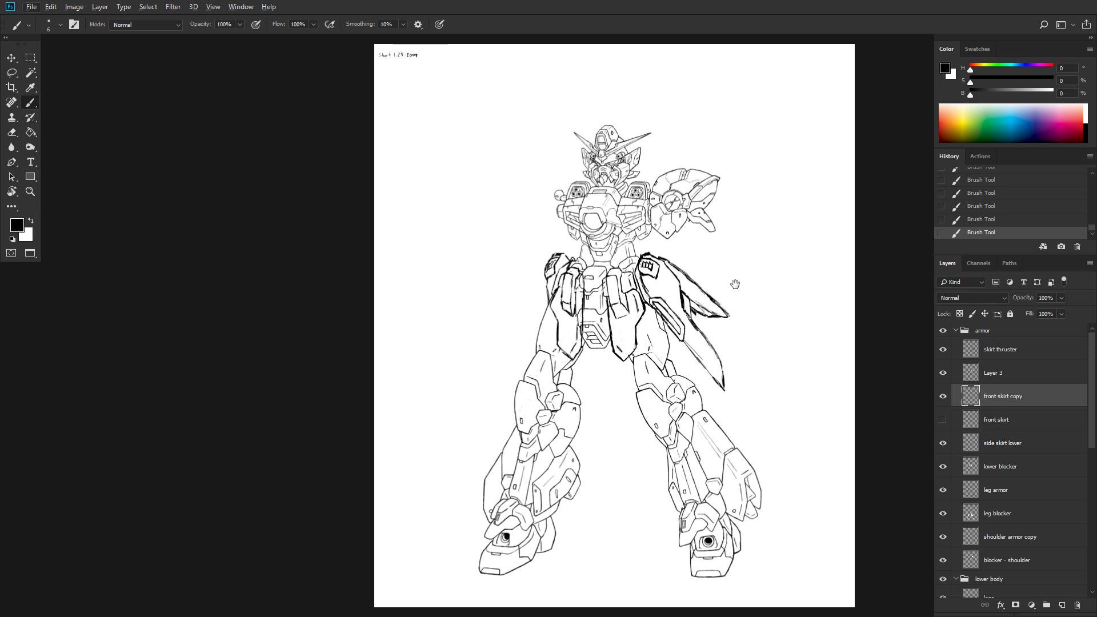
drag(735, 284, 604, 293)
scroll(551, 332, up, 4)
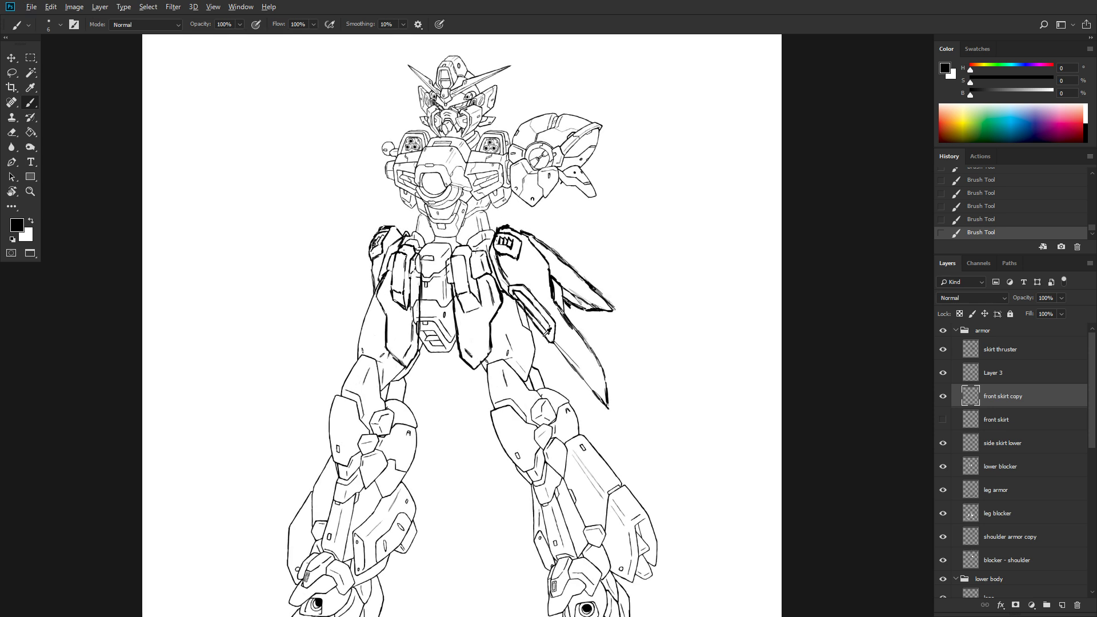
scroll(537, 292, up, 1)
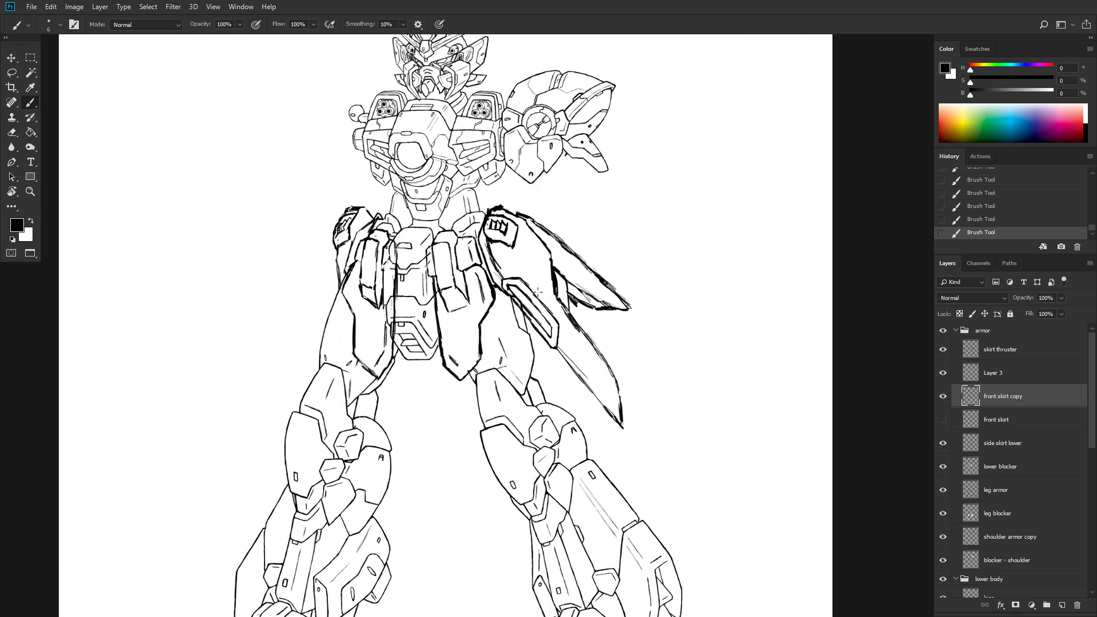
key(ctrl+s)
scroll(587, 197, down, 1)
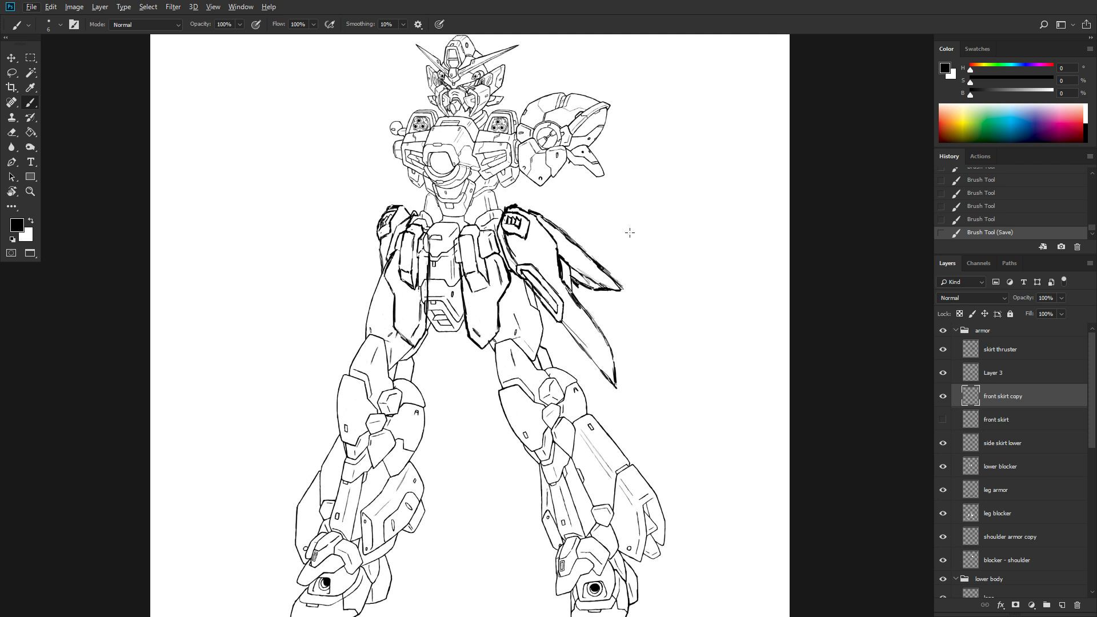
scroll(631, 223, down, 1)
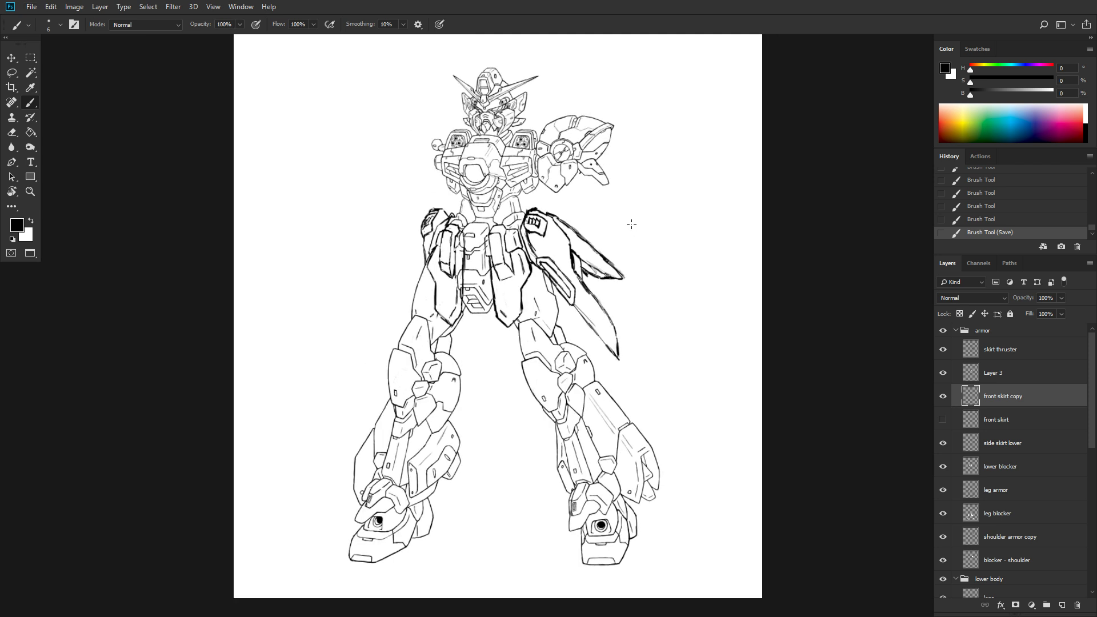
- Hide the armor group and collapse the armor and lower body groups in the layer list
scroll(632, 224, up, 2)
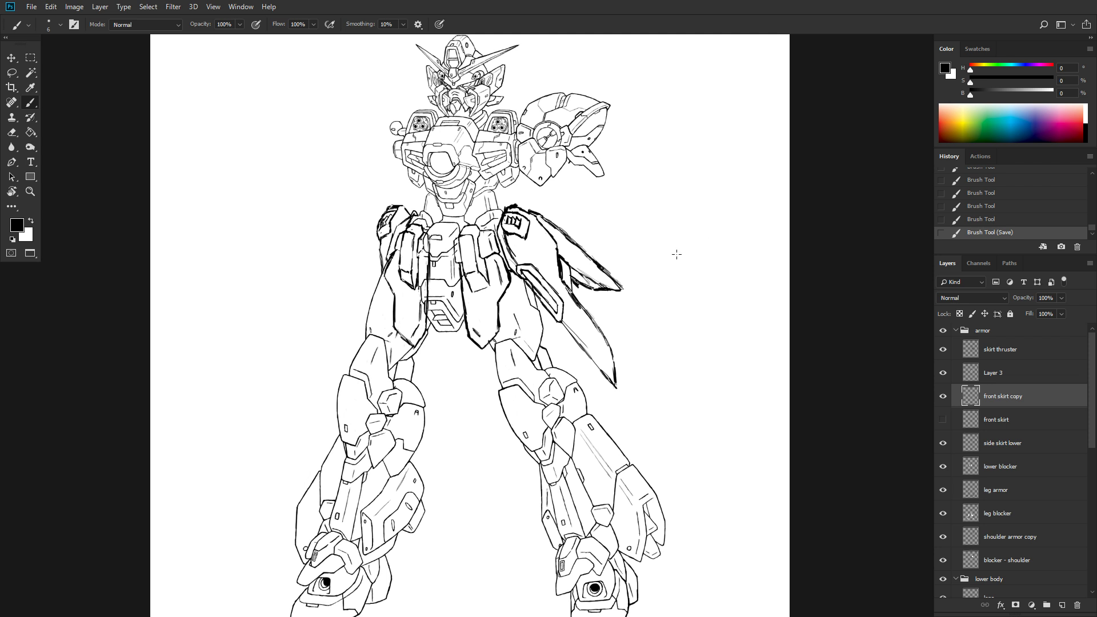
scroll(678, 251, down, 1)
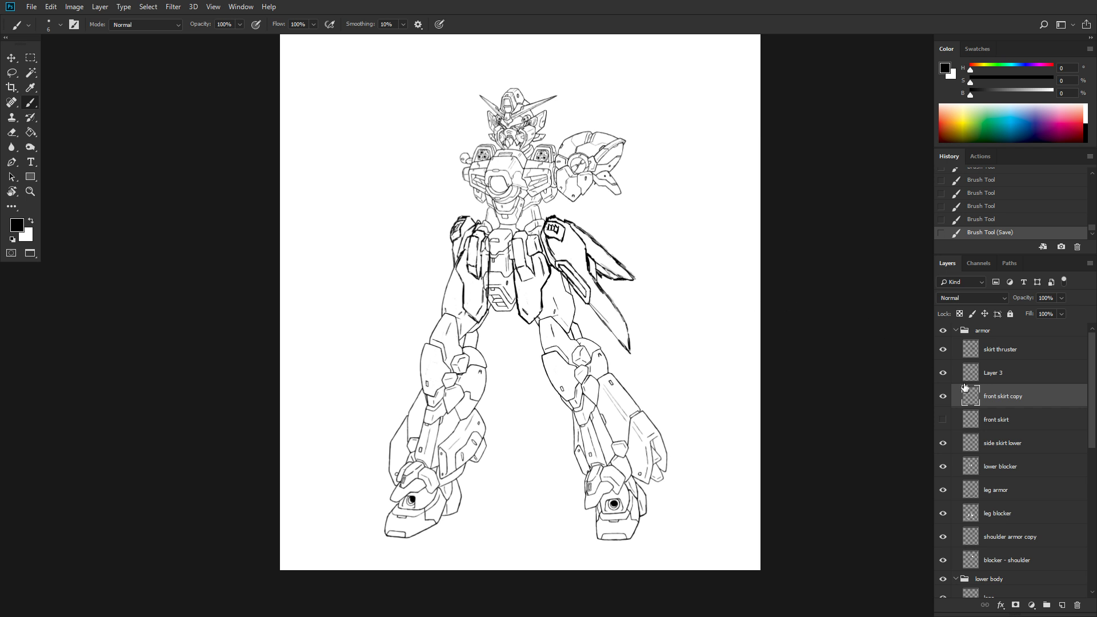
click(943, 331)
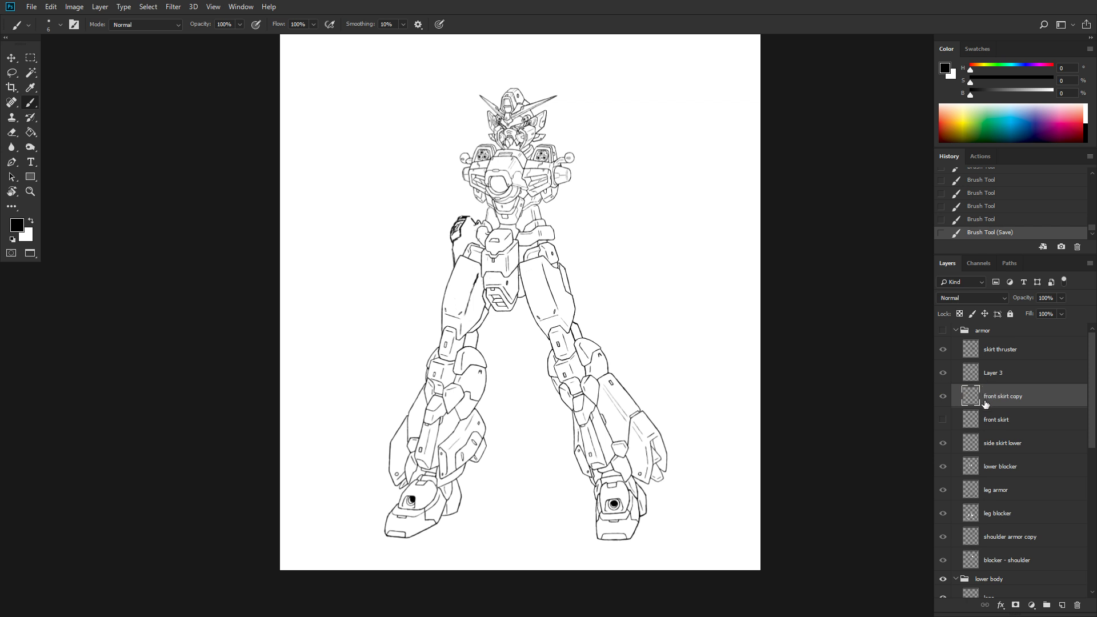
click(956, 332)
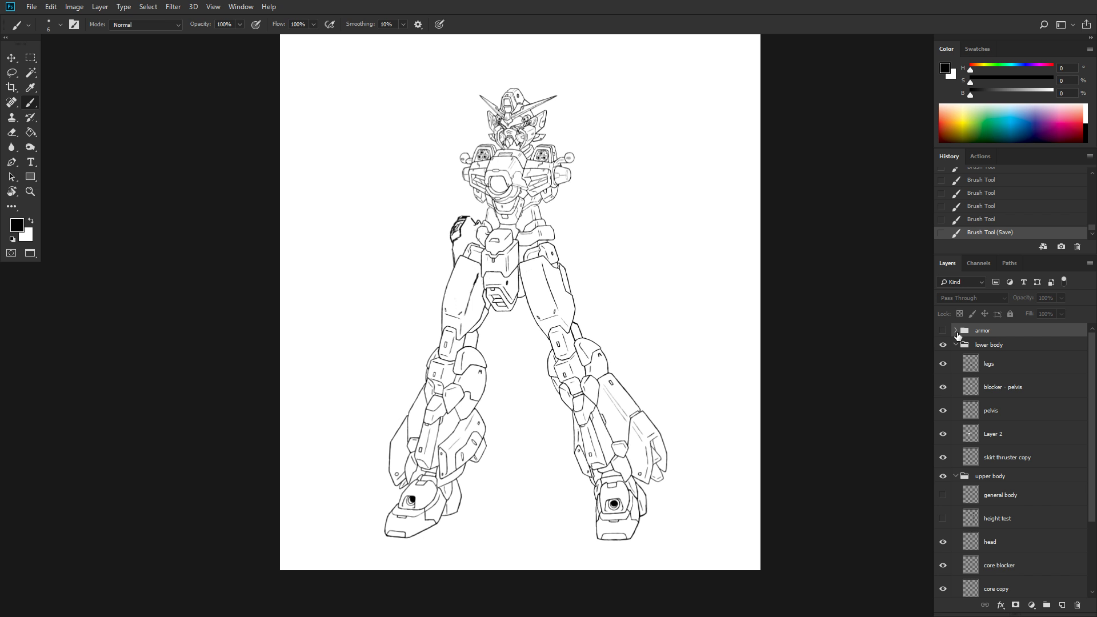
click(955, 331)
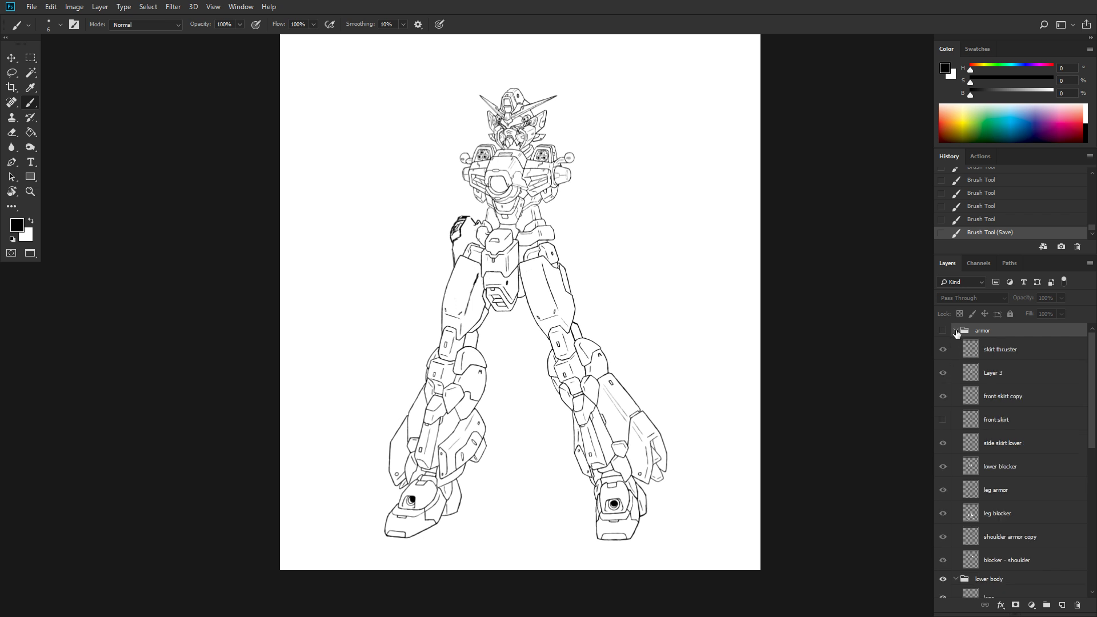
click(955, 332)
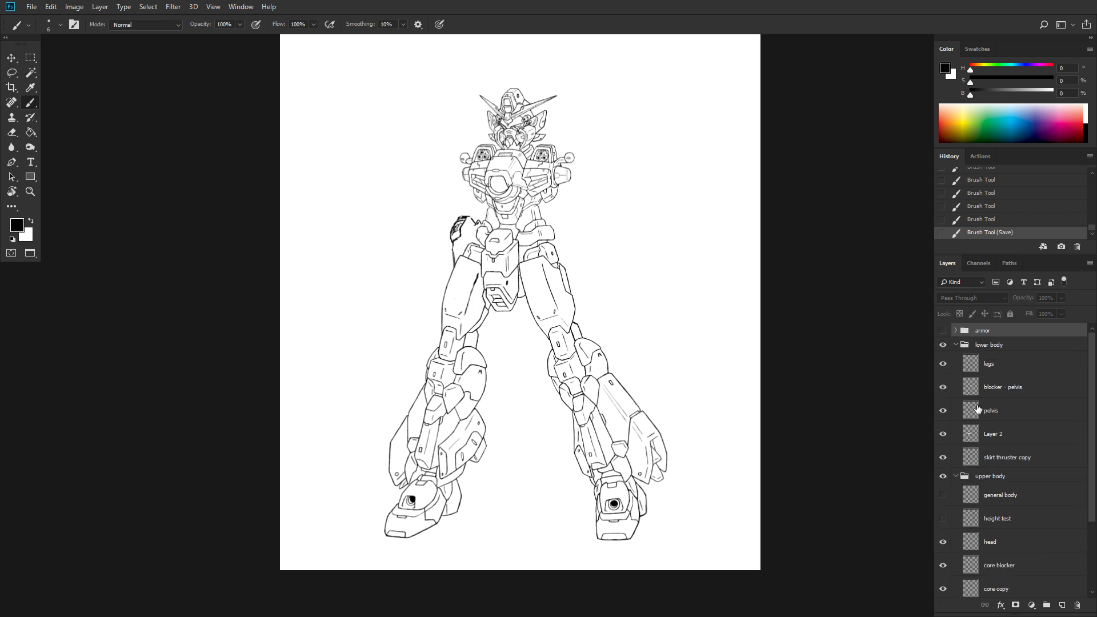
click(955, 345)
click(954, 345)
click(955, 345)
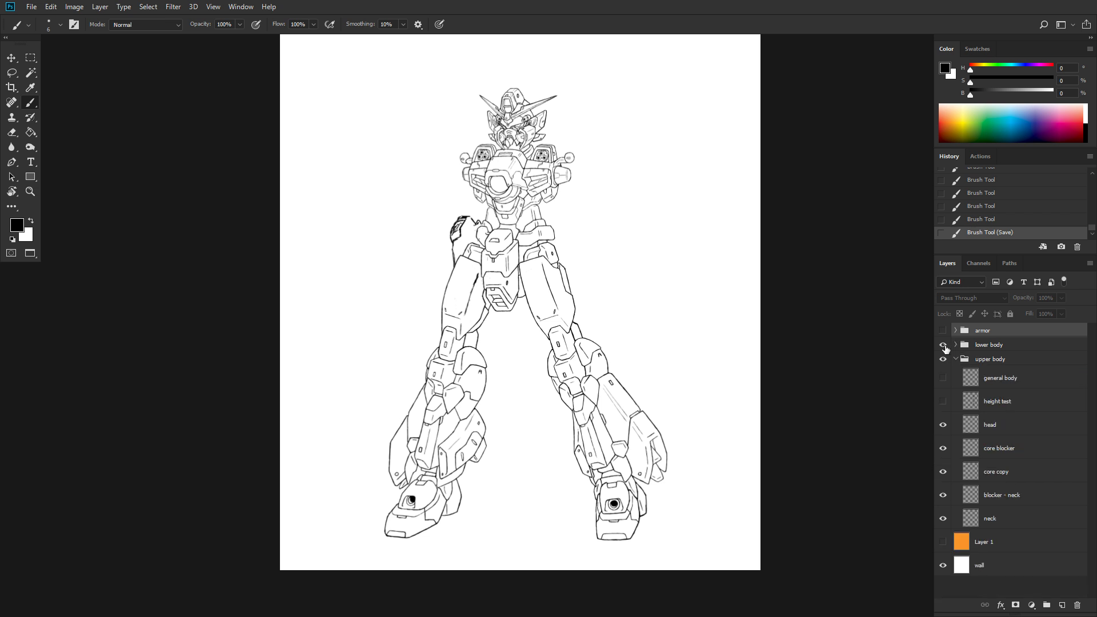
- Expand the lower body group and hide its legs, blocker - pelvis and skirt thruster copy layers
click(942, 345)
click(942, 346)
click(943, 345)
click(943, 345)
click(955, 344)
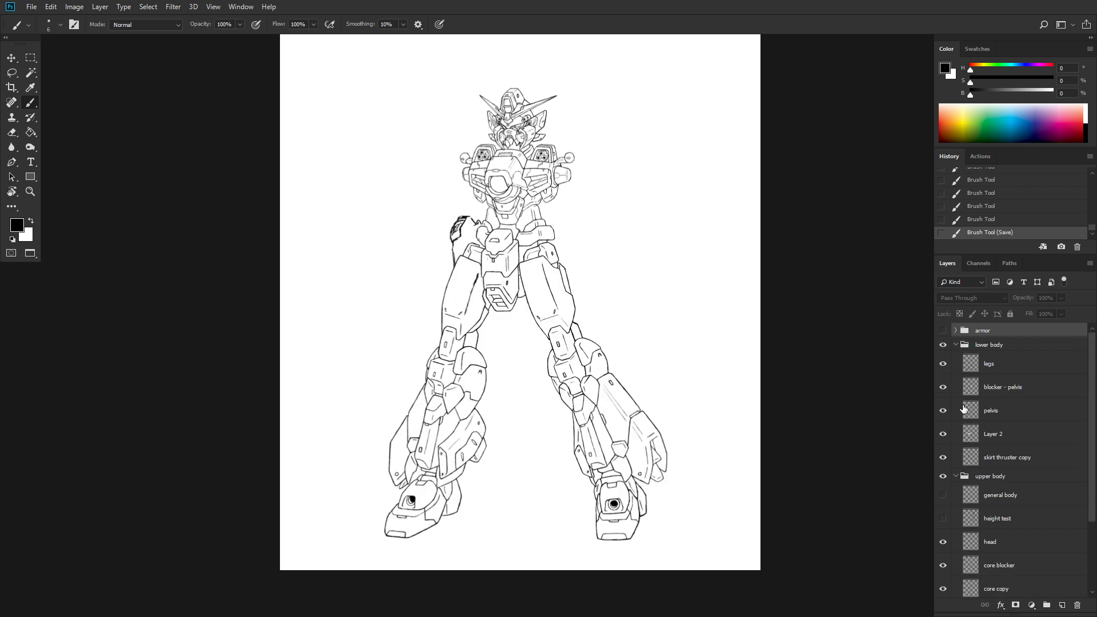
click(942, 366)
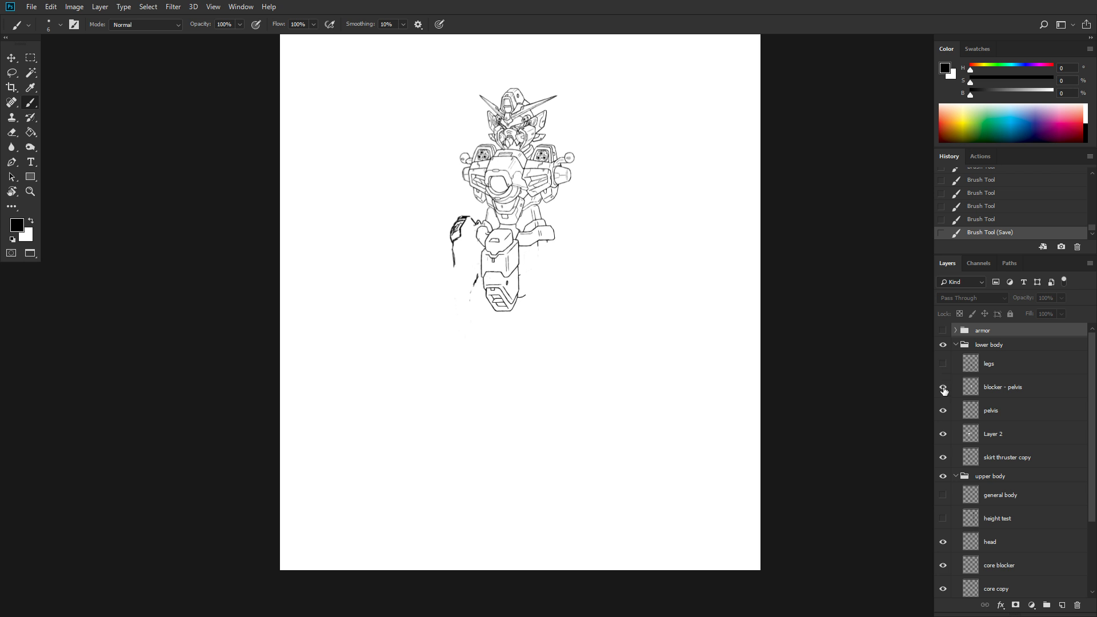
click(943, 389)
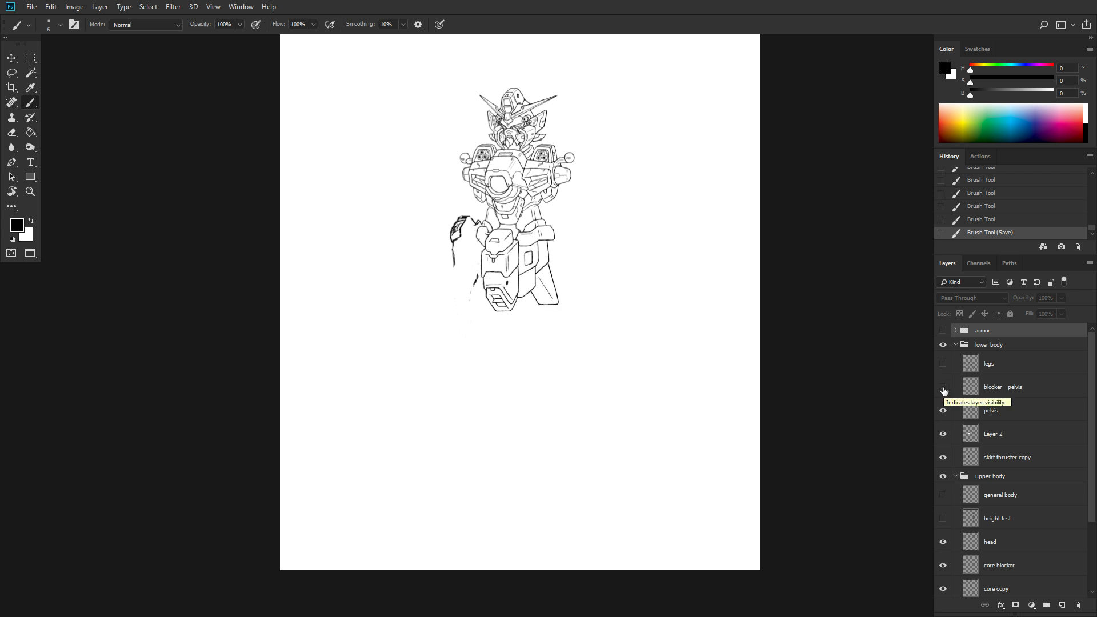
click(943, 457)
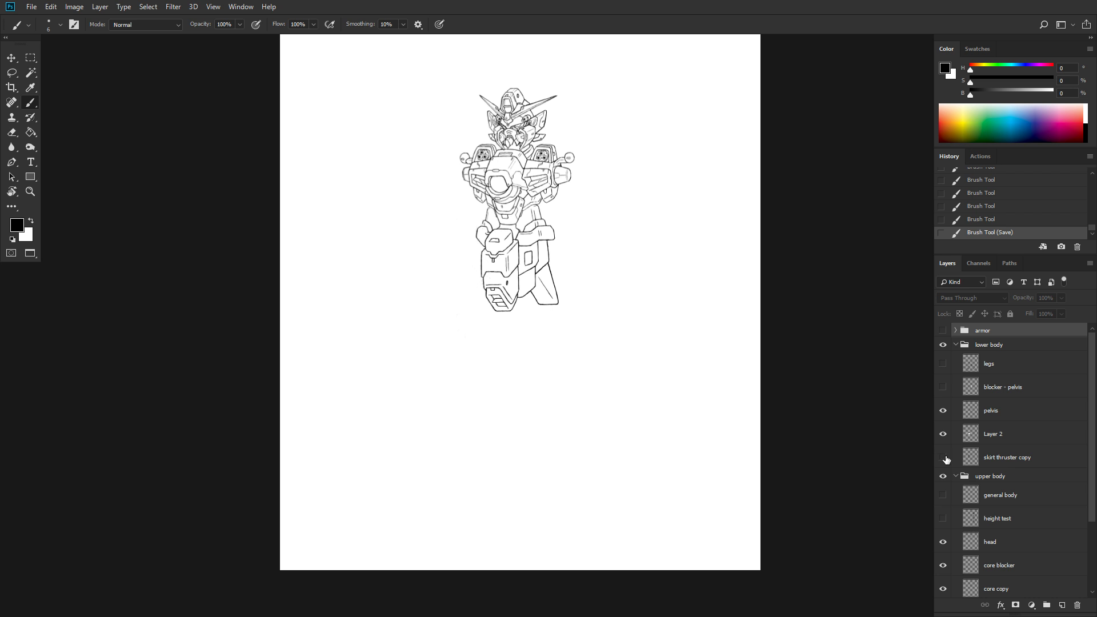
click(943, 458)
click(943, 458)
- Rename Layer 2 in the lower body group as "skirt thruster blocker" and hide it
click(943, 434)
click(940, 435)
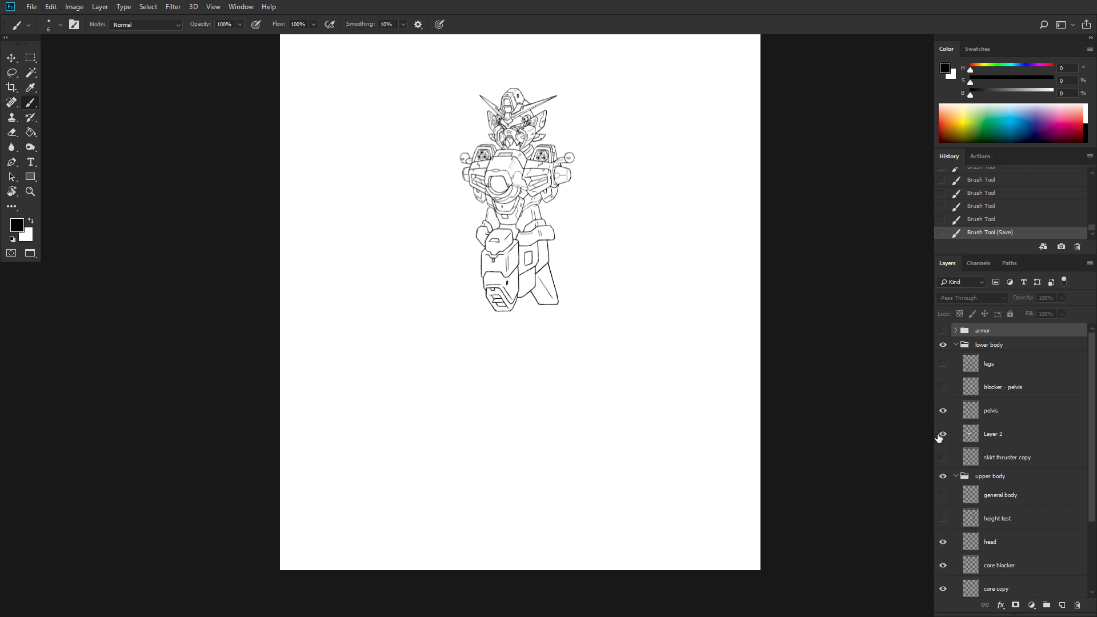
double_click(994, 434)
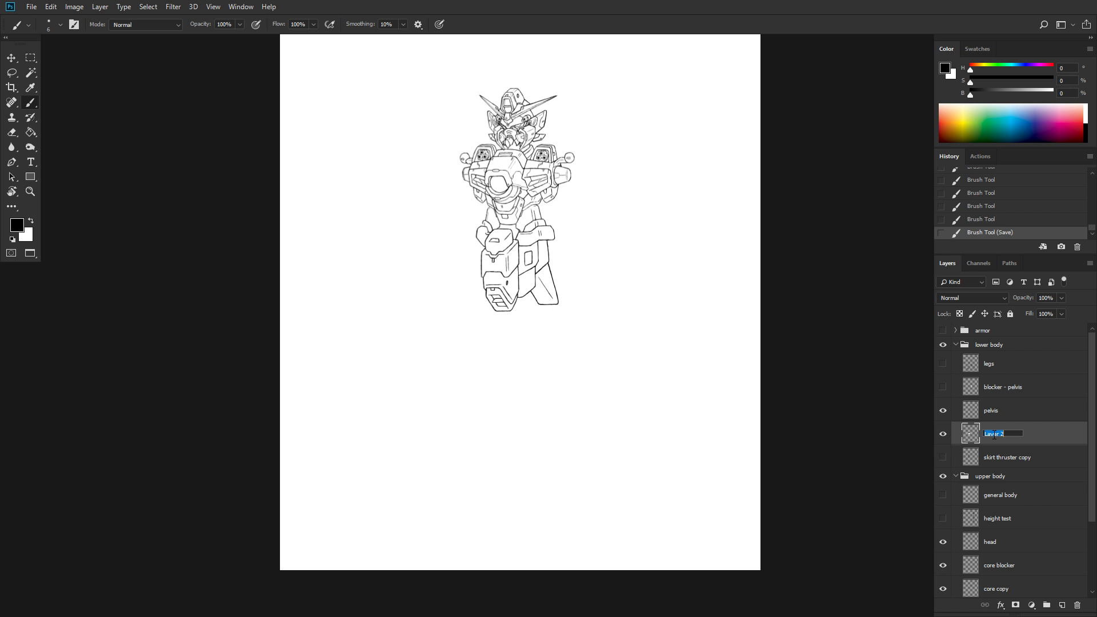
text(skirt thruster blocker)
key(Return)
click(944, 436)
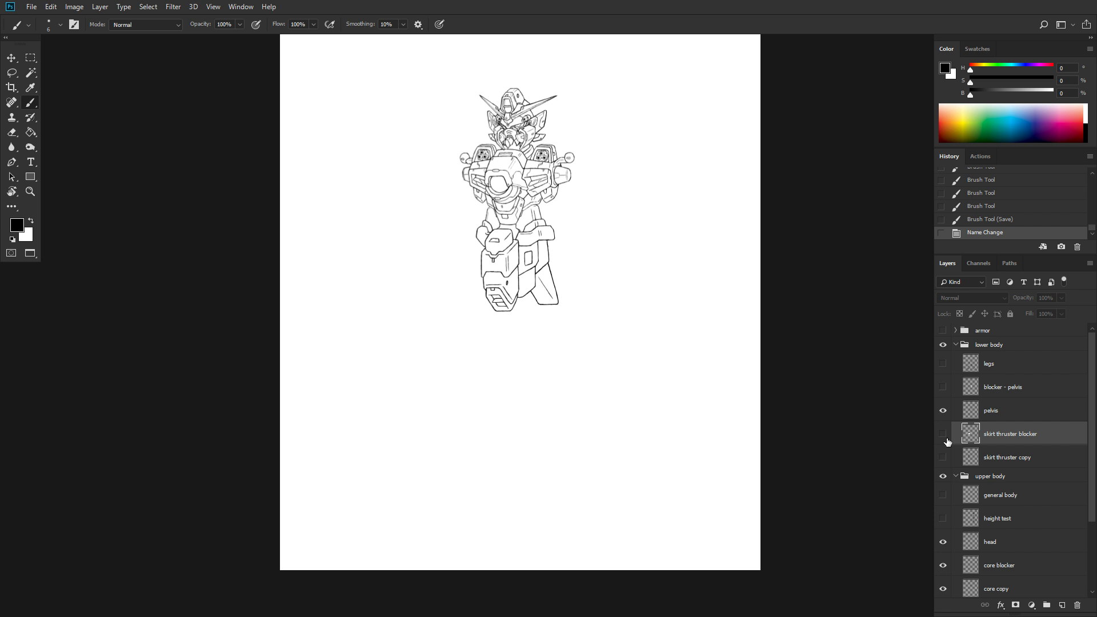
- Add a new layer in the lower body group and place it directly below the pelvis layer
click(942, 410)
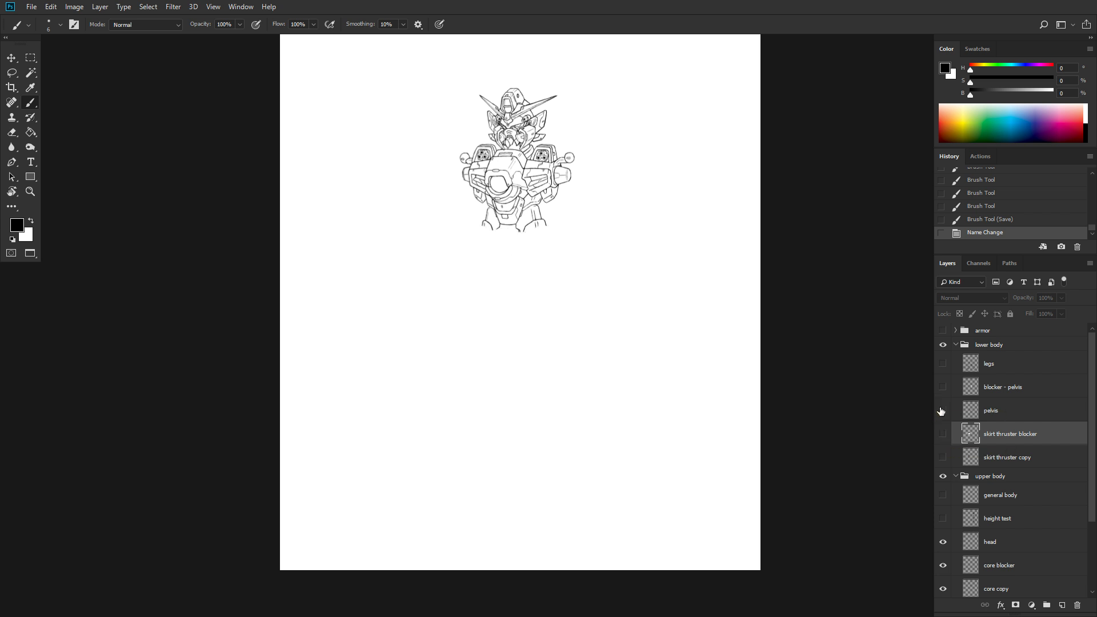
click(942, 410)
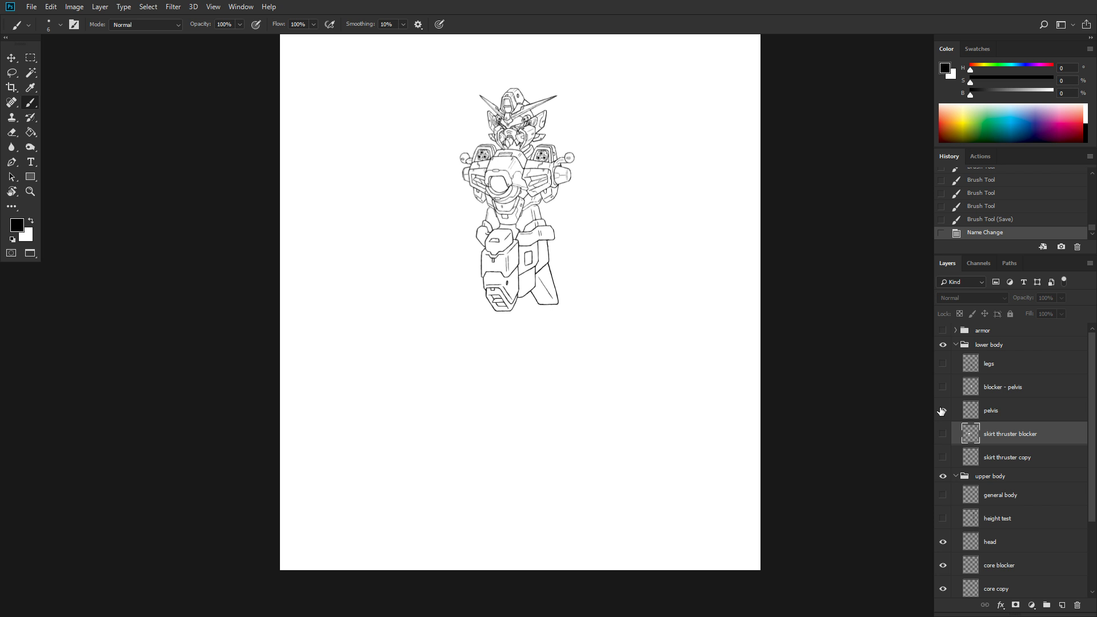
click(1025, 421)
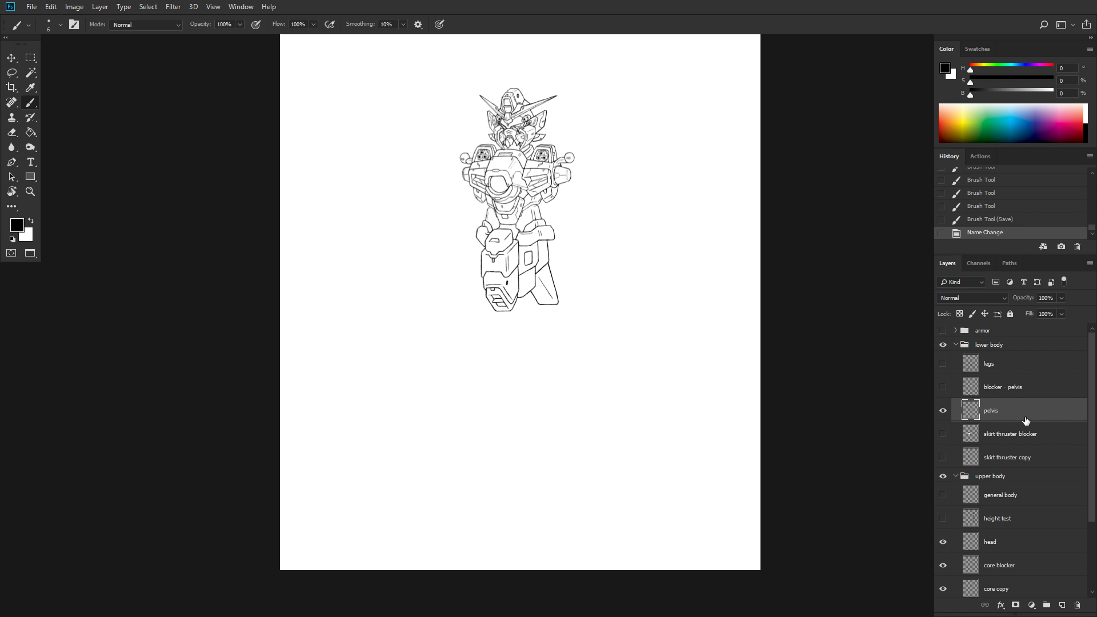
click(1063, 605)
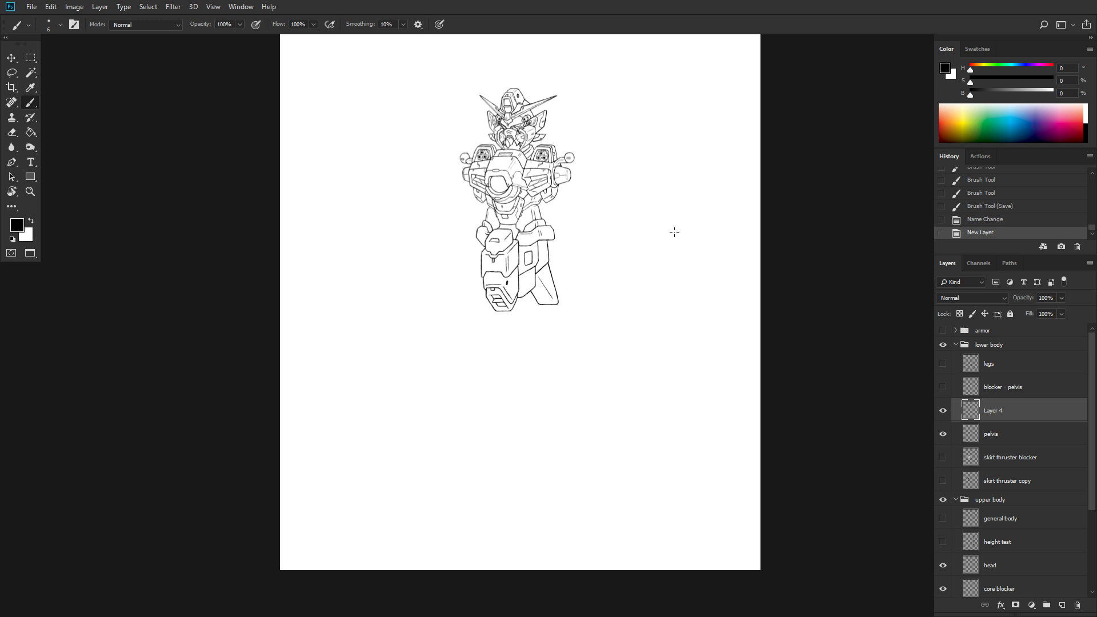
scroll(583, 245, up, 4)
scroll(588, 217, down, 3)
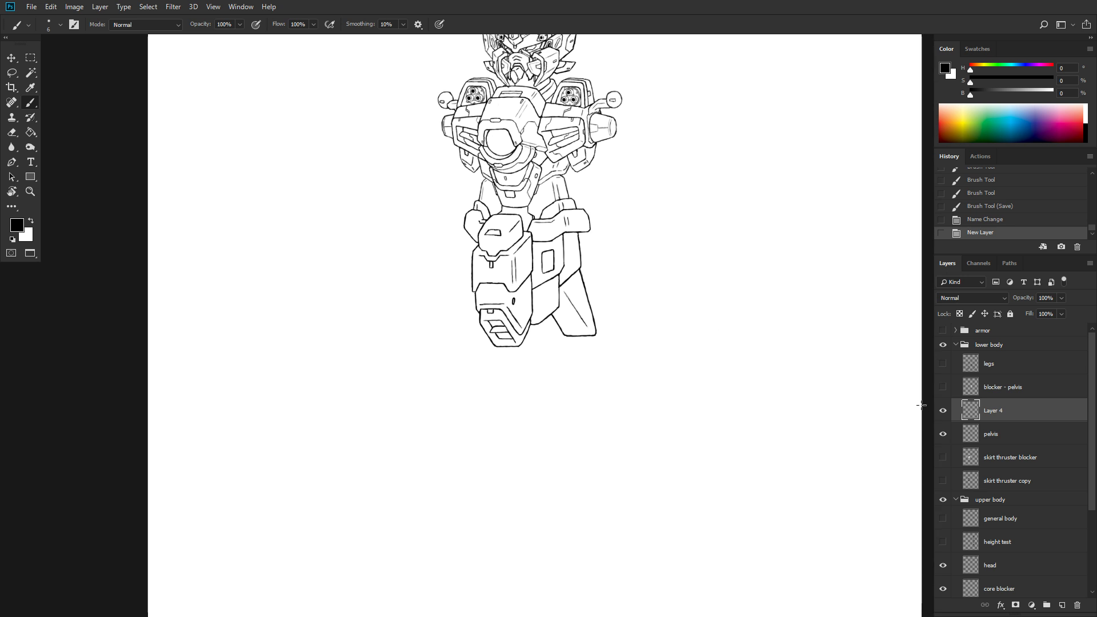
click(943, 362)
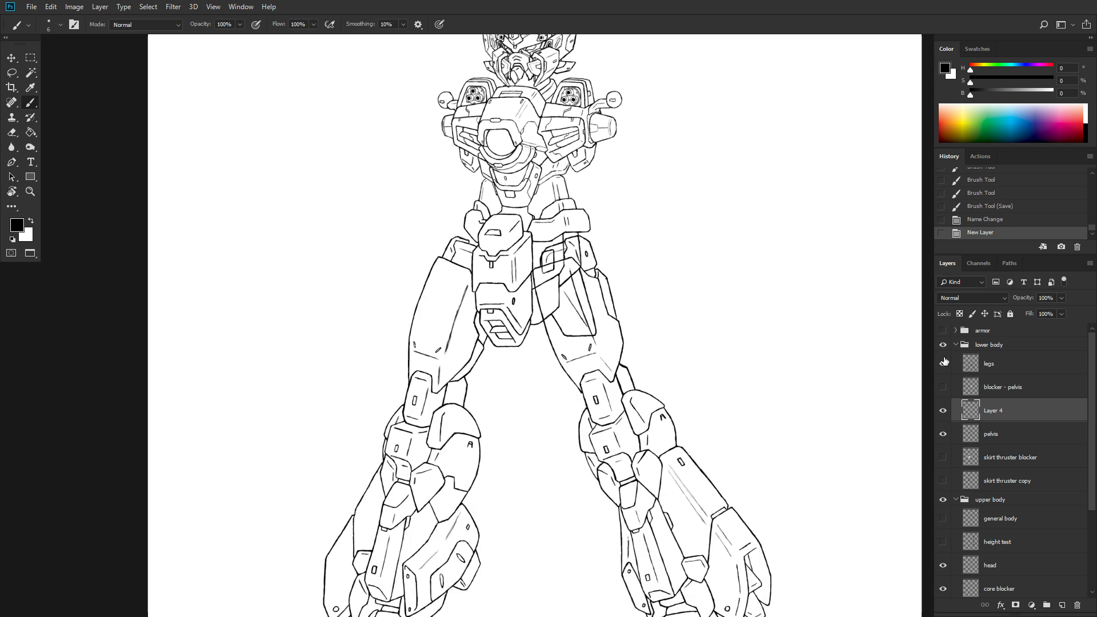
click(943, 362)
click(944, 362)
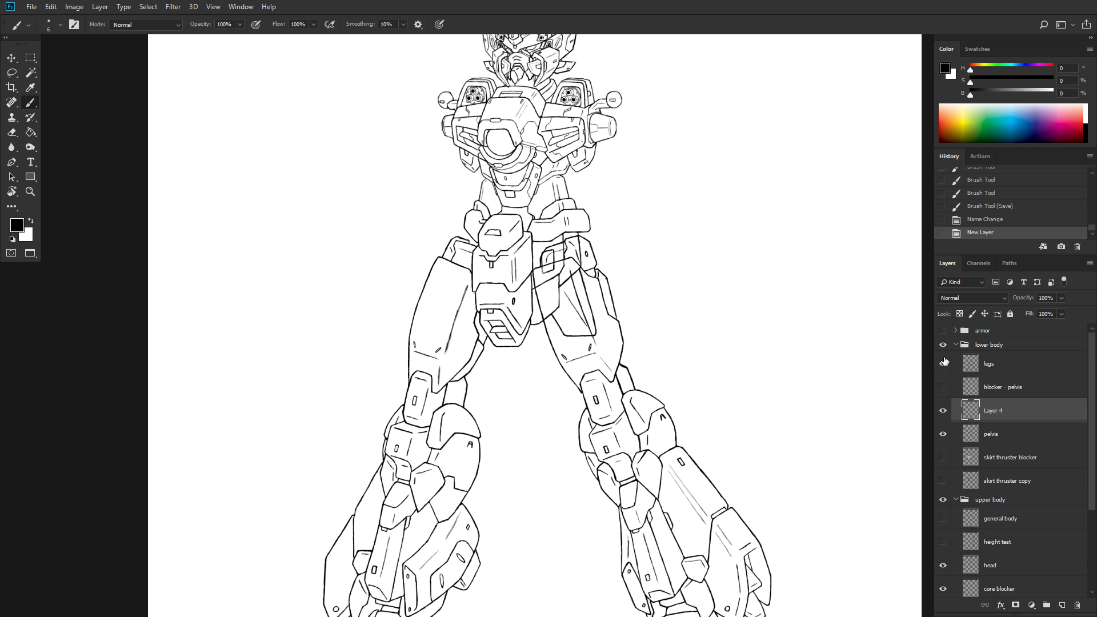
click(943, 362)
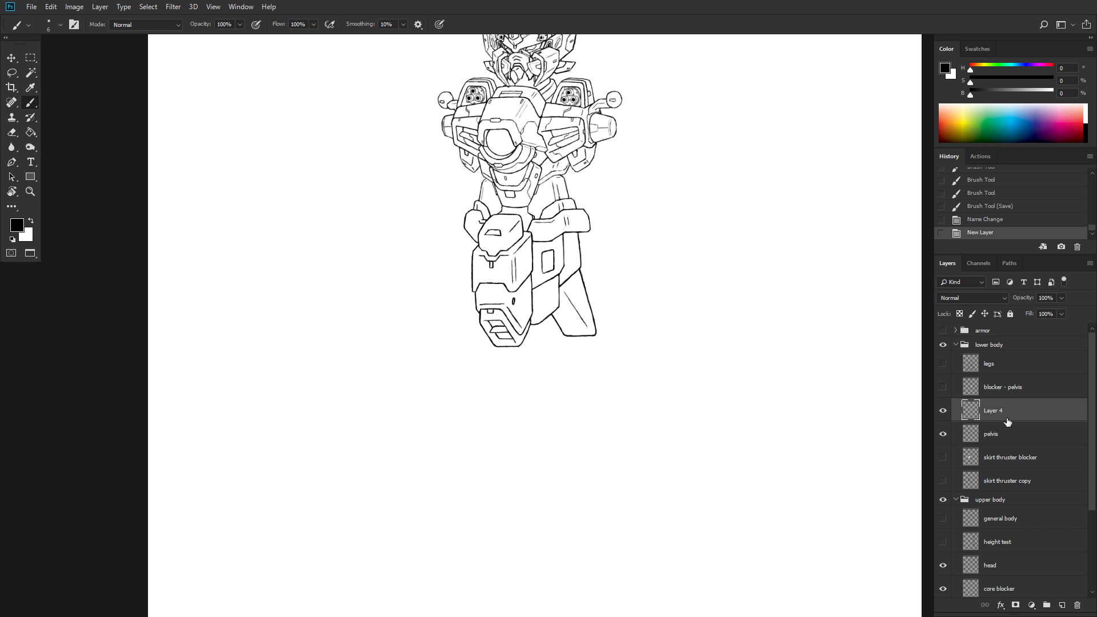
mouse_move(1003, 423)
mouse_down()
mouse_move(995, 415)
mouse_move(996, 443)
mouse_move(1014, 439)
mouse_up()
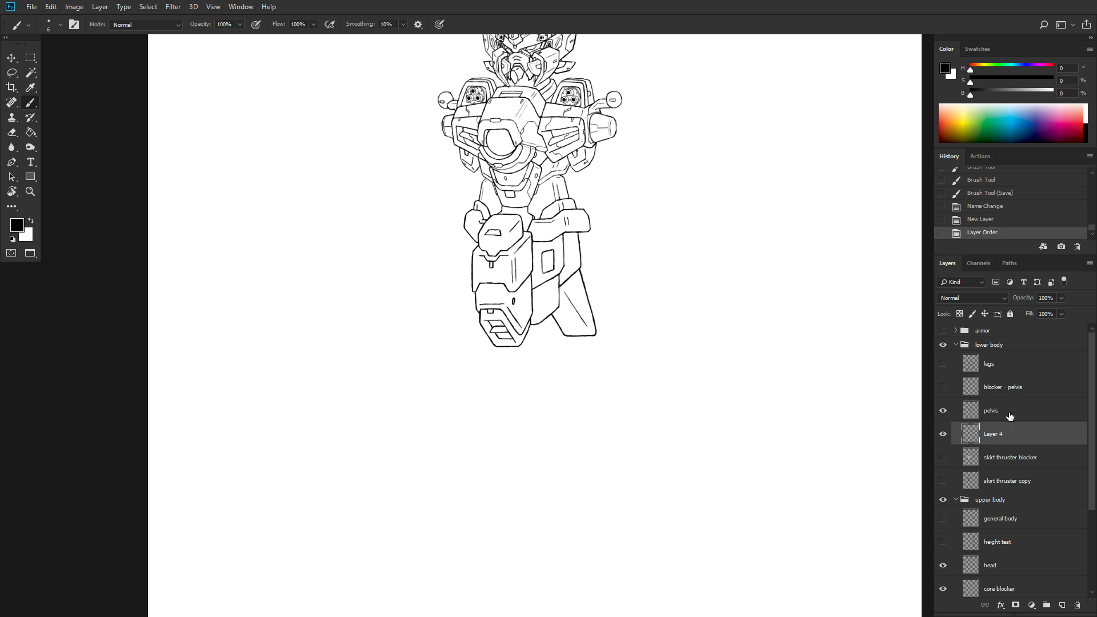
- Add a second new layer and place it directly above the pelvis layer
click(1061, 605)
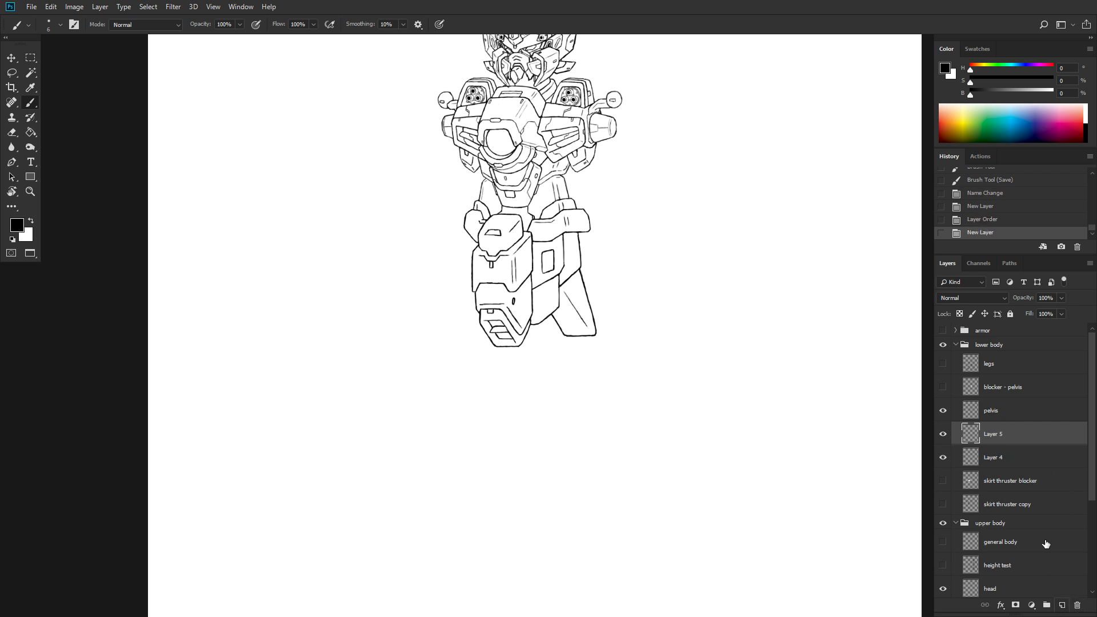
drag(1004, 438, 1006, 408)
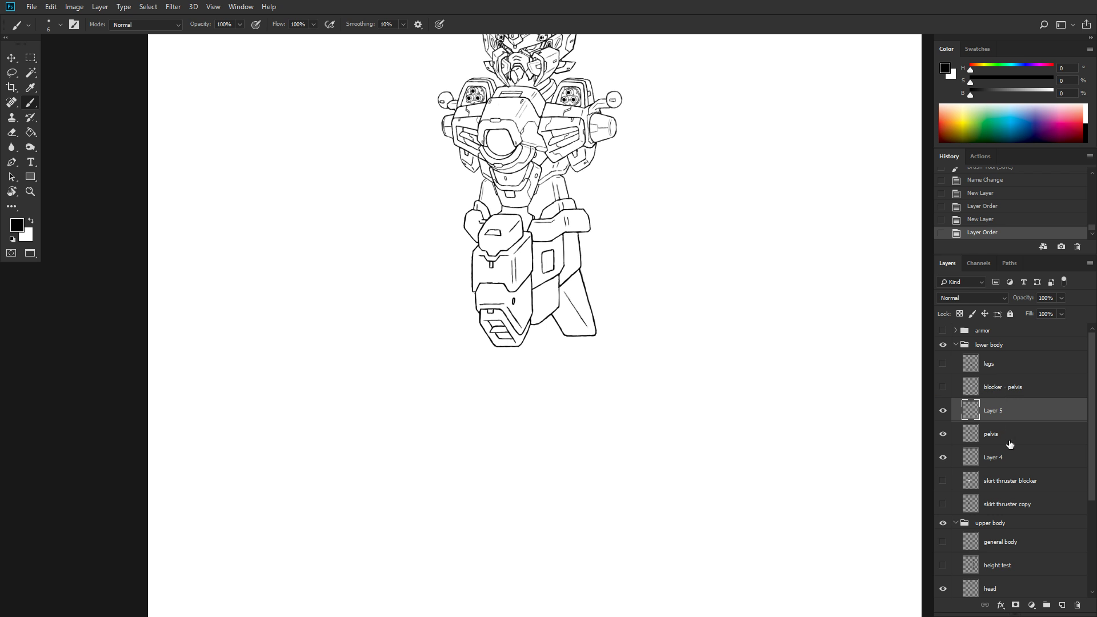
click(1008, 457)
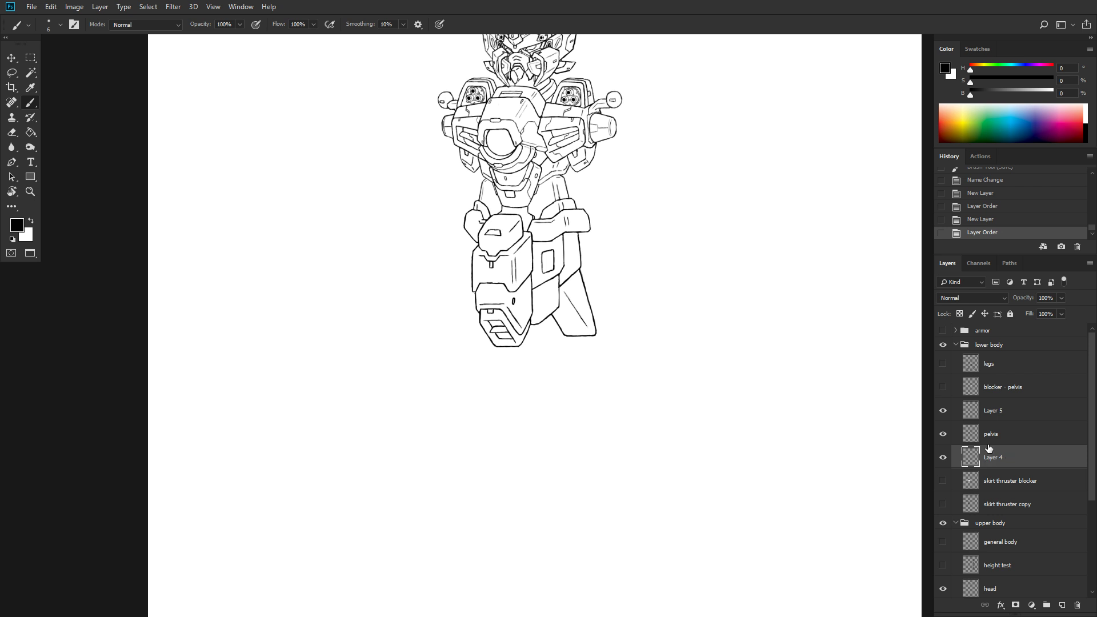
- On the layer above pelvis, rough in the back skirt's top edge at the hip and its long inner edge slanting down and outward
click(1017, 413)
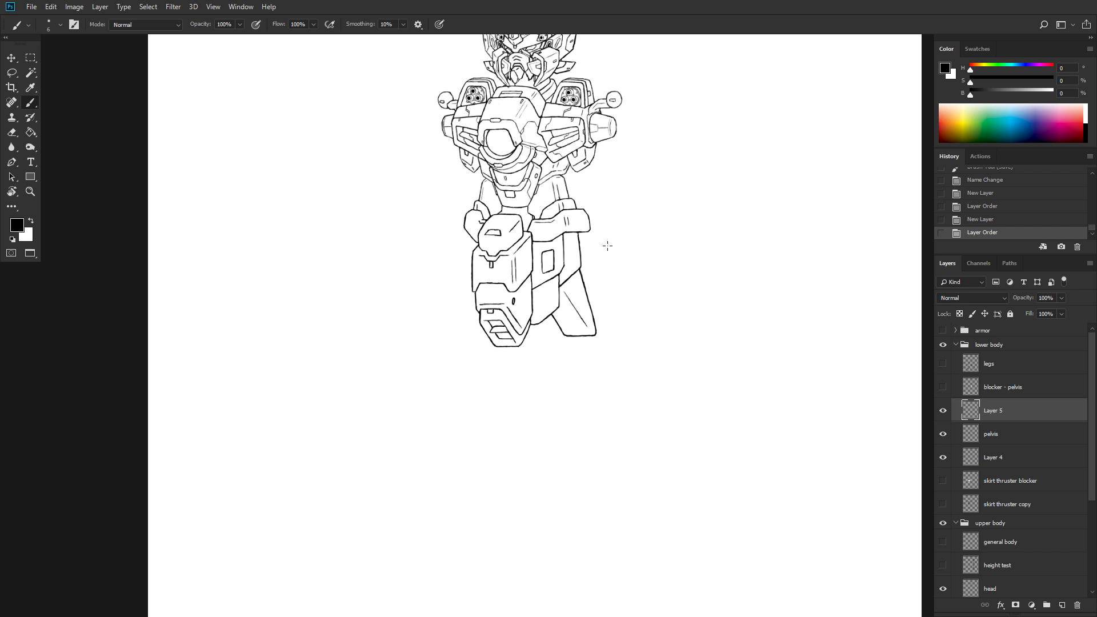
drag(578, 234, 569, 231)
drag(566, 216, 565, 265)
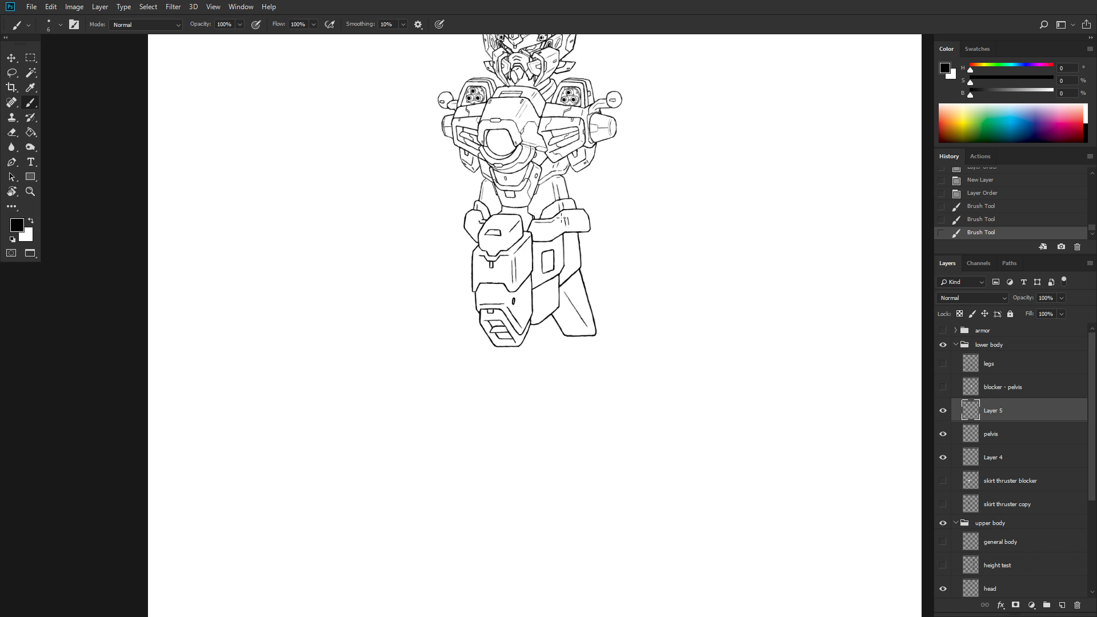
drag(561, 218, 562, 211)
mouse_move(575, 211)
mouse_down()
mouse_move(594, 211)
mouse_move(600, 225)
mouse_move(593, 203)
mouse_up()
mouse_move(592, 203)
mouse_down()
mouse_move(599, 217)
mouse_move(564, 214)
mouse_move(567, 203)
mouse_move(593, 204)
mouse_move(568, 245)
mouse_move(575, 278)
mouse_up()
drag(565, 224, 596, 358)
drag(575, 289, 599, 367)
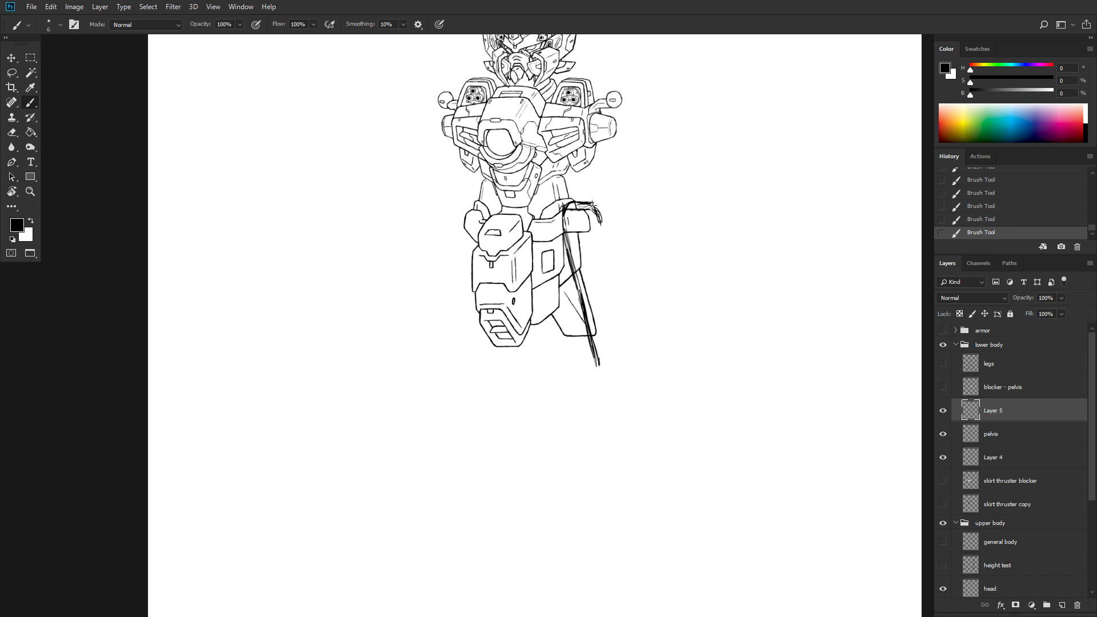
- Close the back skirt sketch with an outer edge slanting outward from the hip, then angling back to a pointed lower tip
drag(592, 204, 607, 228)
mouse_move(594, 350)
mouse_down()
mouse_move(601, 372)
mouse_move(628, 313)
mouse_up()
mouse_move(595, 211)
mouse_down()
mouse_move(630, 305)
mouse_move(625, 326)
mouse_move(619, 274)
mouse_move(630, 297)
mouse_up()
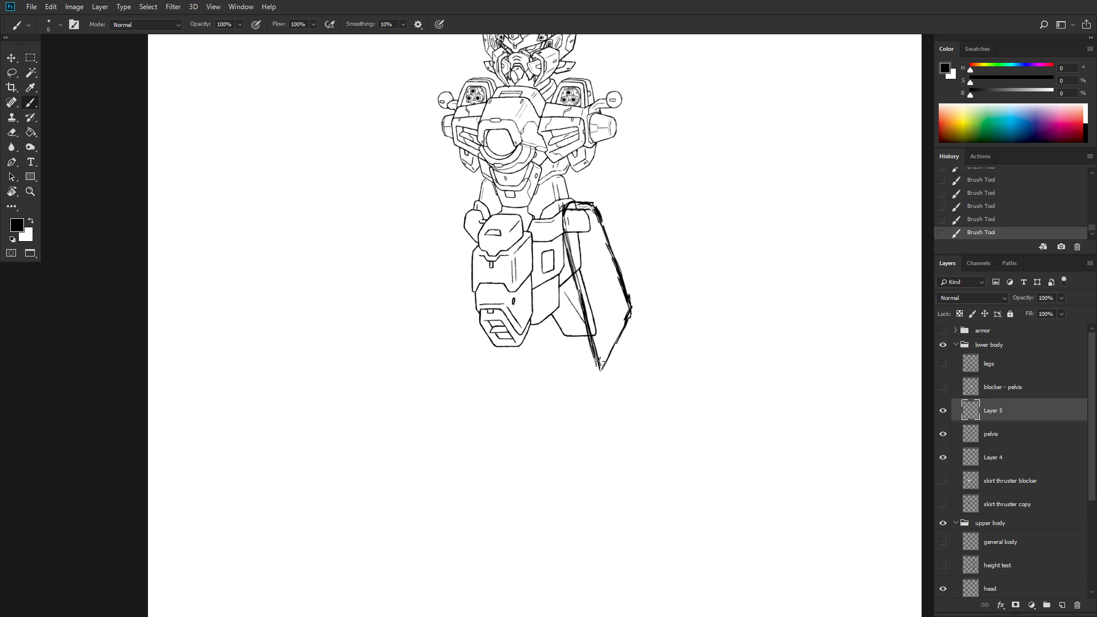
drag(597, 366, 604, 367)
drag(598, 218, 631, 310)
- Rename the new layer above pelvis as "back skirt left" and the one below it as "back skirt right"
double_click(992, 411)
text(back skirt left)
key(Return)
double_click(991, 457)
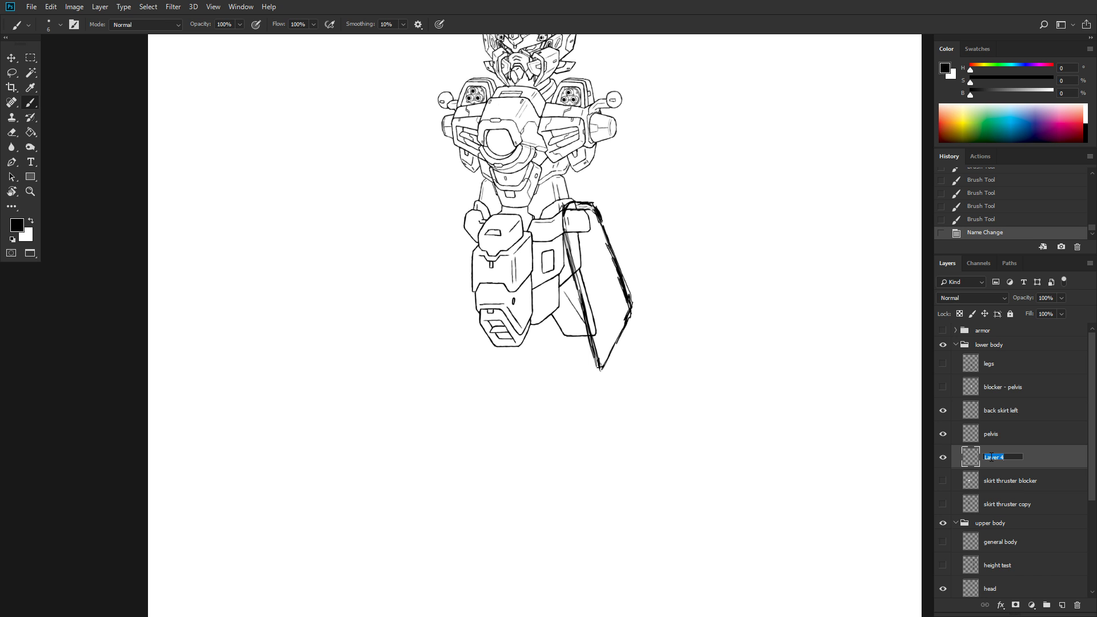
text(back skirt right)
key(Return)
- Select the sketched panel on the back skirt left layer with a rectangular marquee and copy it onto the back skirt right layer
click(31, 58)
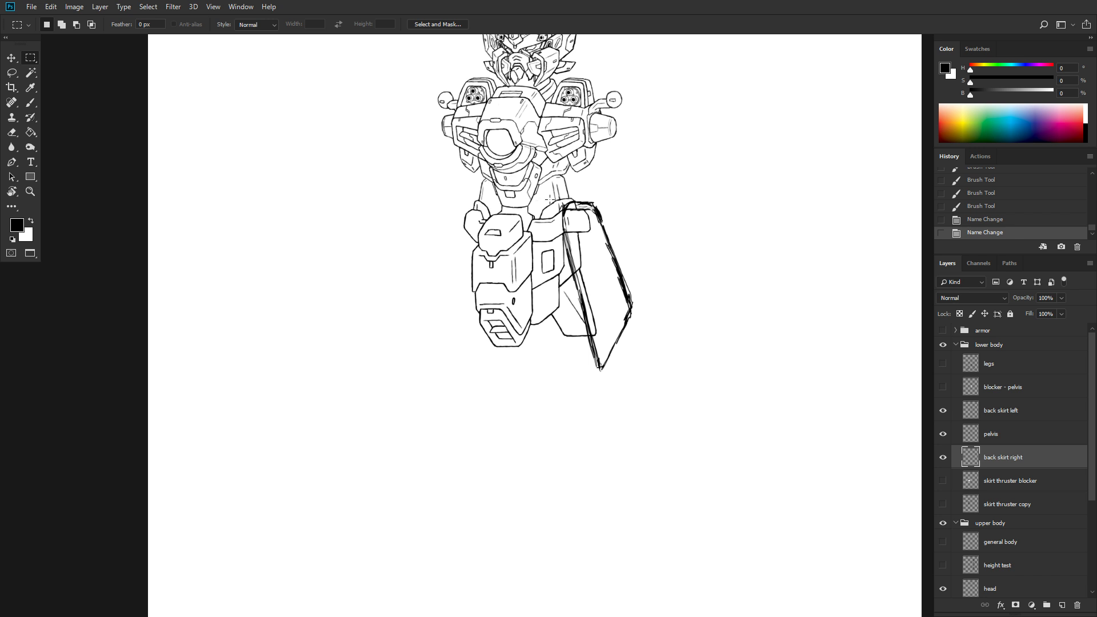
click(994, 409)
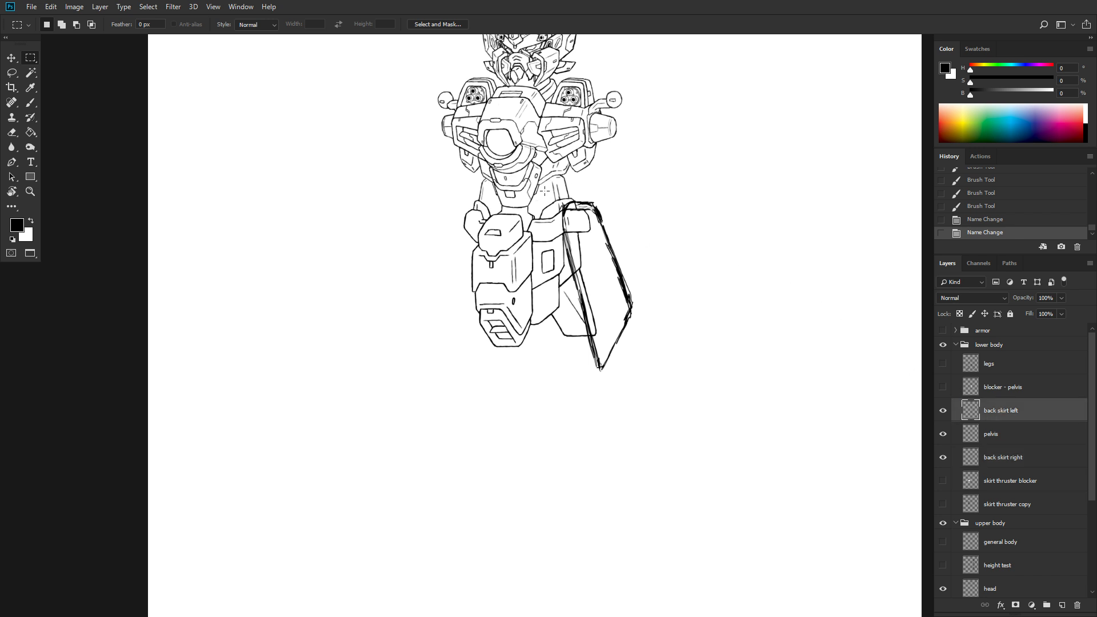
drag(544, 191, 650, 386)
click(1020, 464)
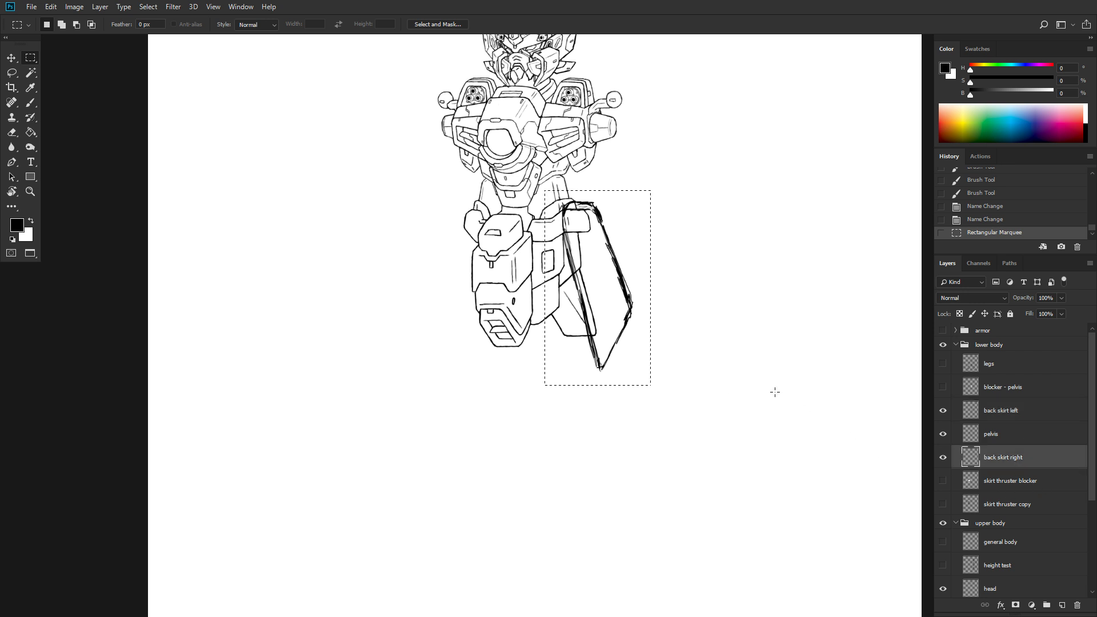
key(ctrl+v)
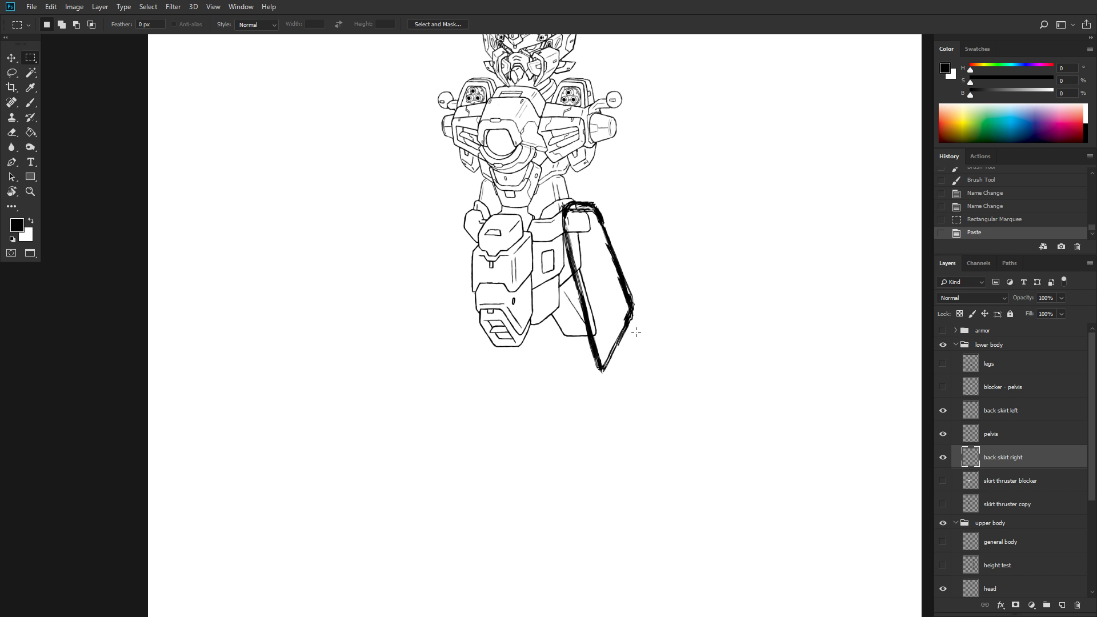
- Flip the copied back skirt horizontally, move it over the opposite hip, and skew it about 20° at about 97% height
right_click(564, 251)
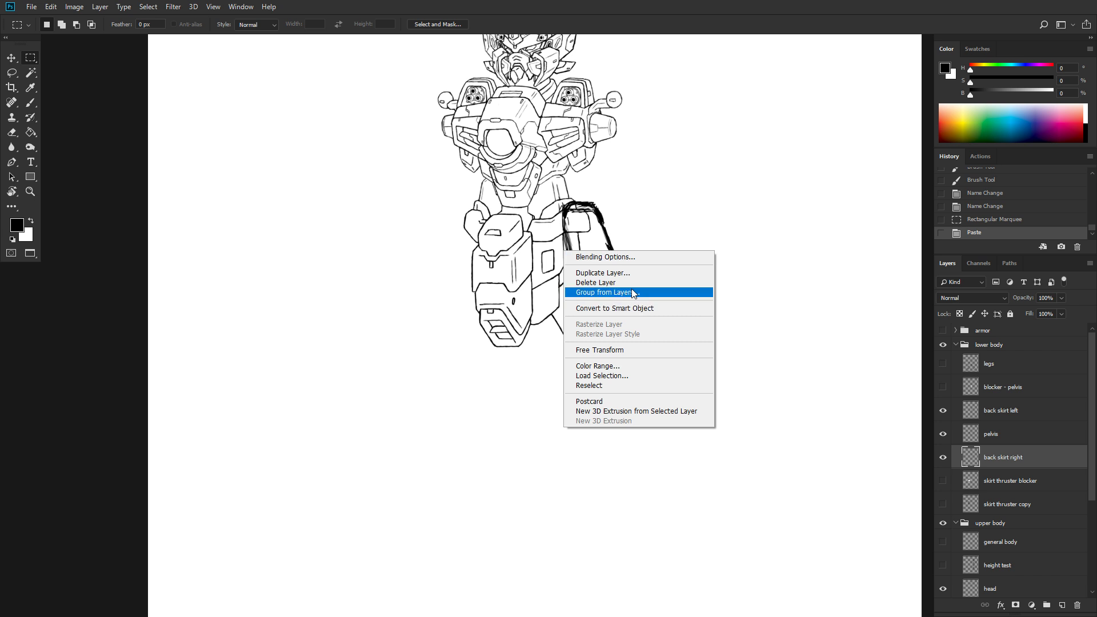
click(631, 349)
right_click(618, 257)
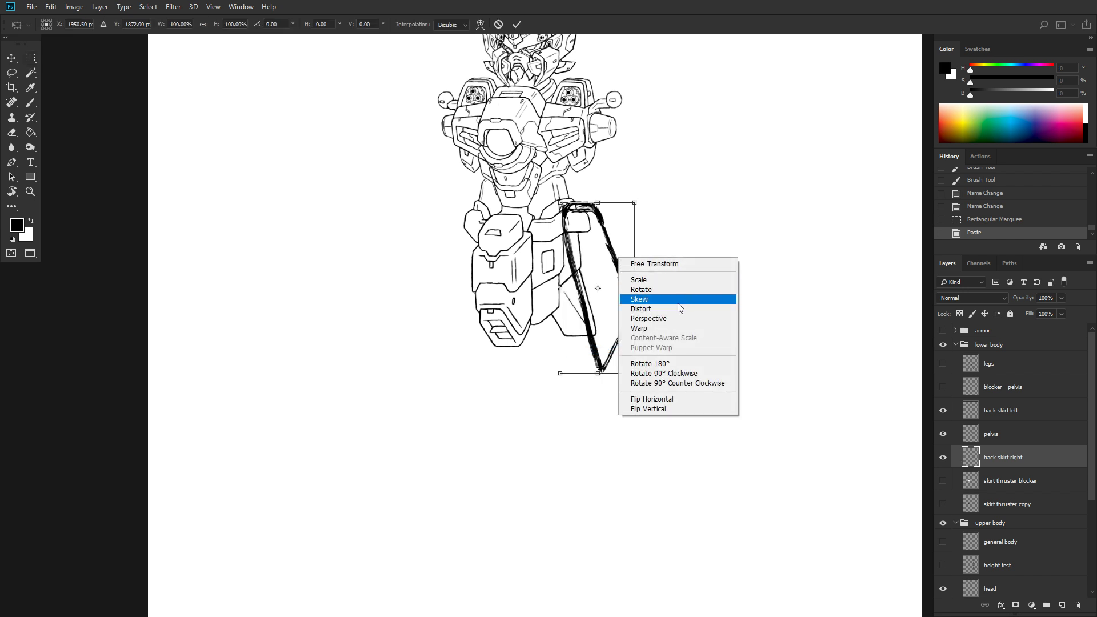
click(657, 399)
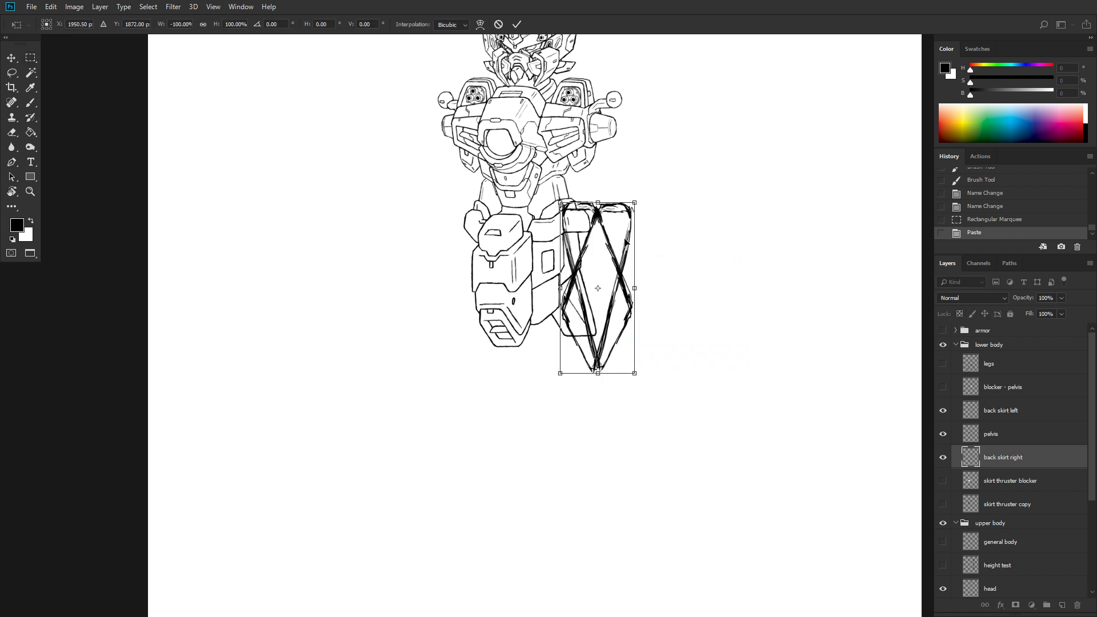
drag(613, 252, 506, 247)
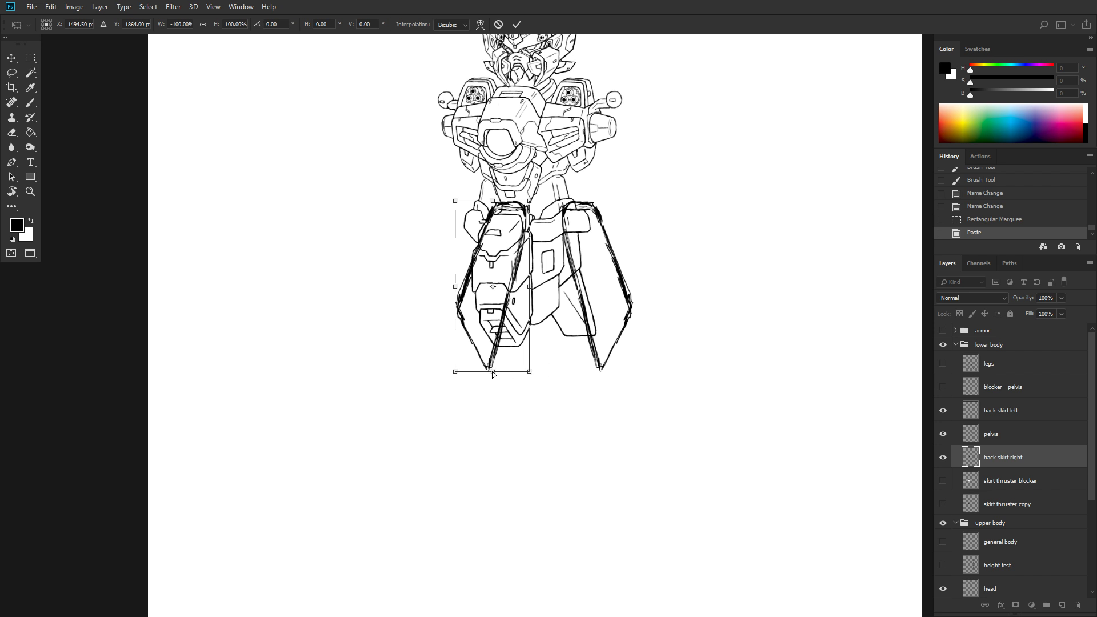
drag(493, 374, 552, 369)
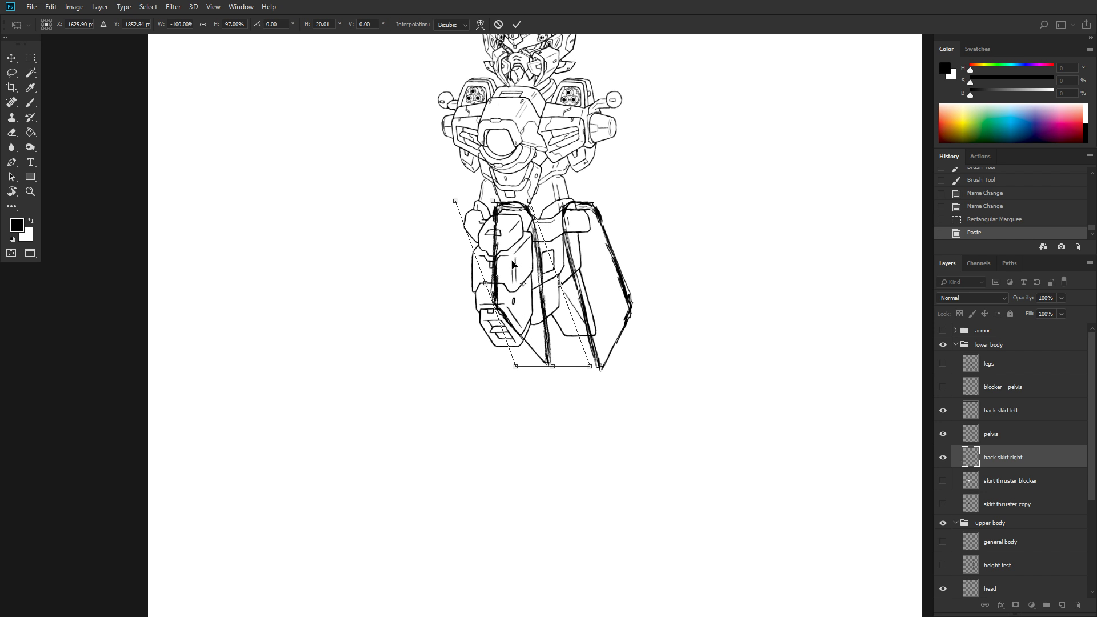
key(Return)
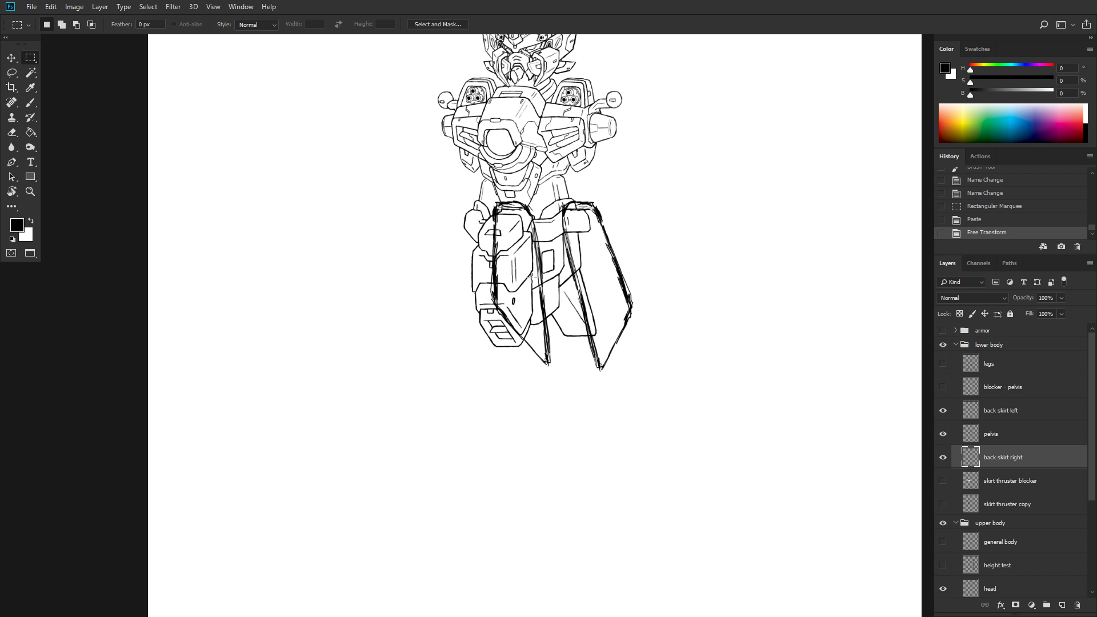
scroll(576, 288, down, 2)
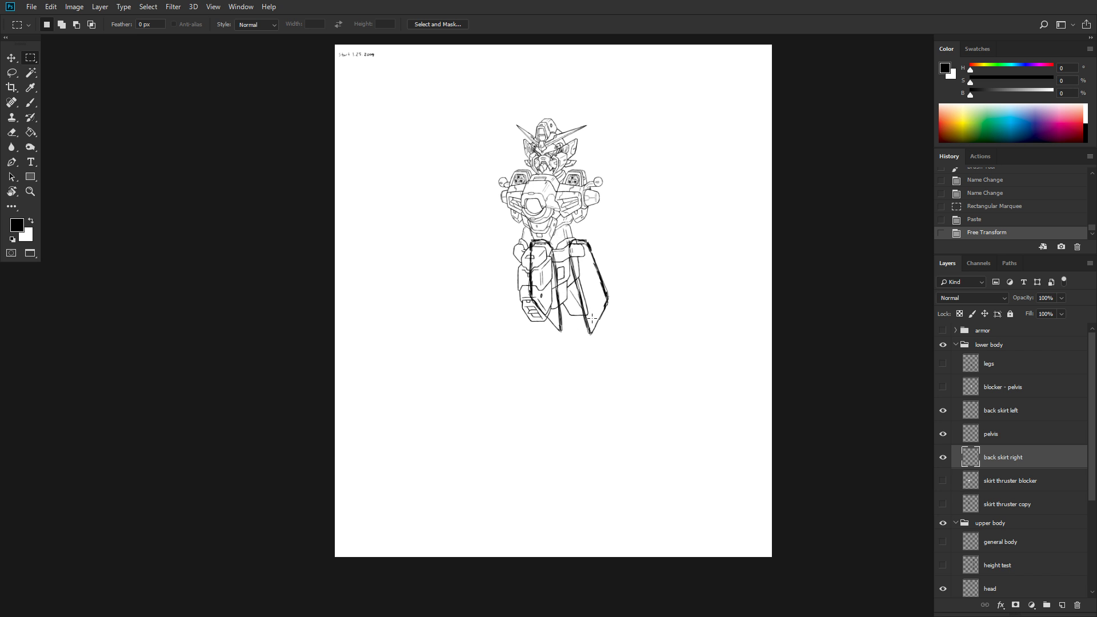
- Nudge the back skirt right panel slightly downward to level it with the opposite panel, and save the document
scroll(598, 340, up, 3)
scroll(604, 310, up, 3)
scroll(577, 368, up, 1)
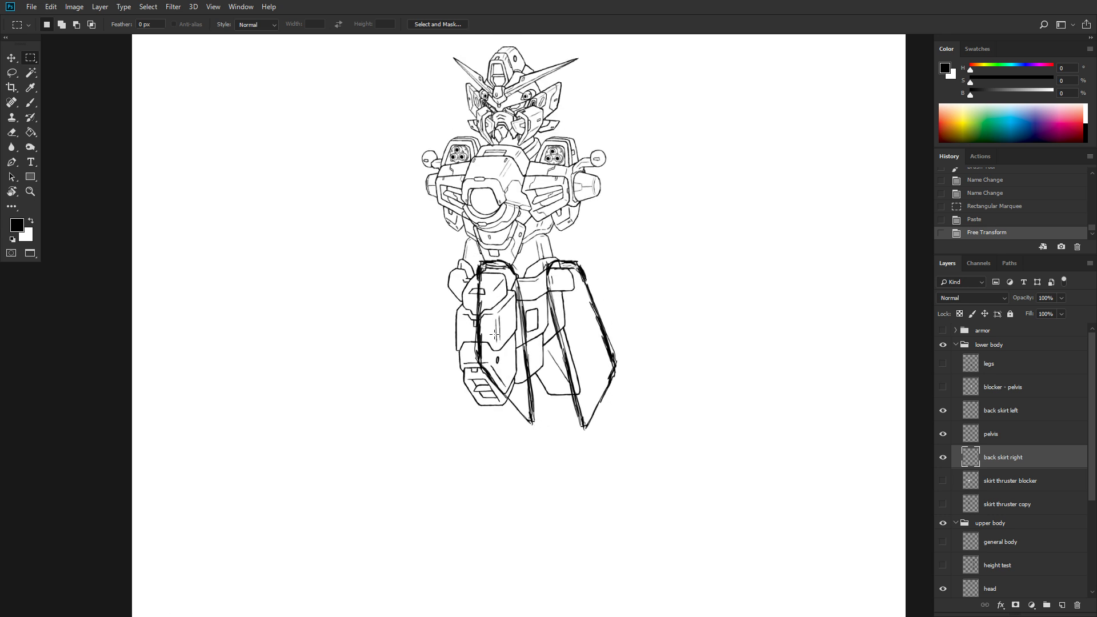
click(12, 57)
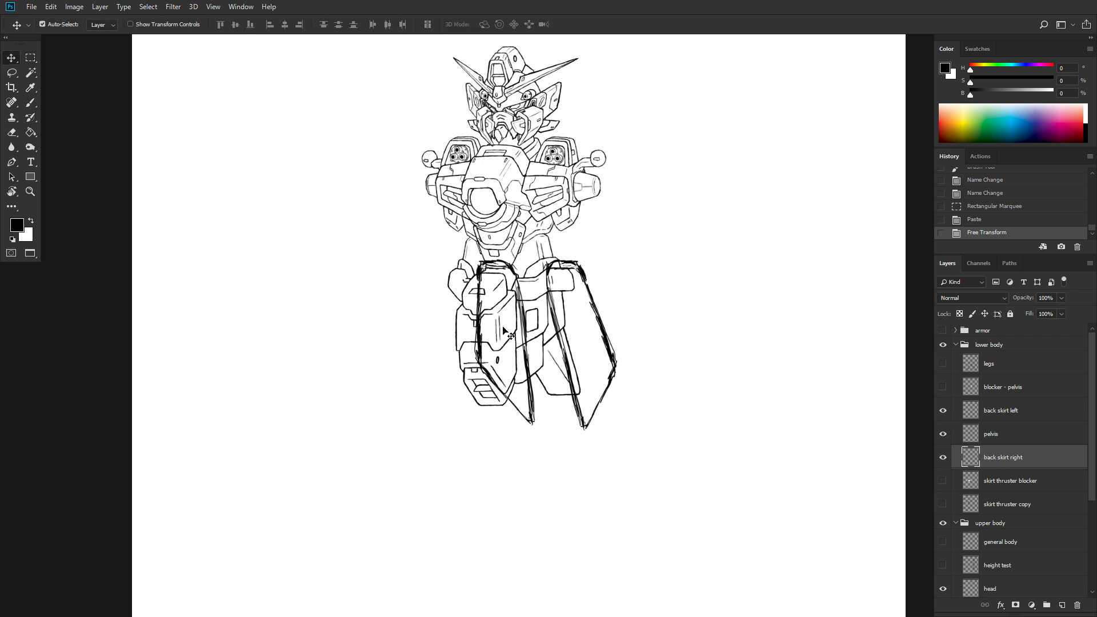
key(Up)
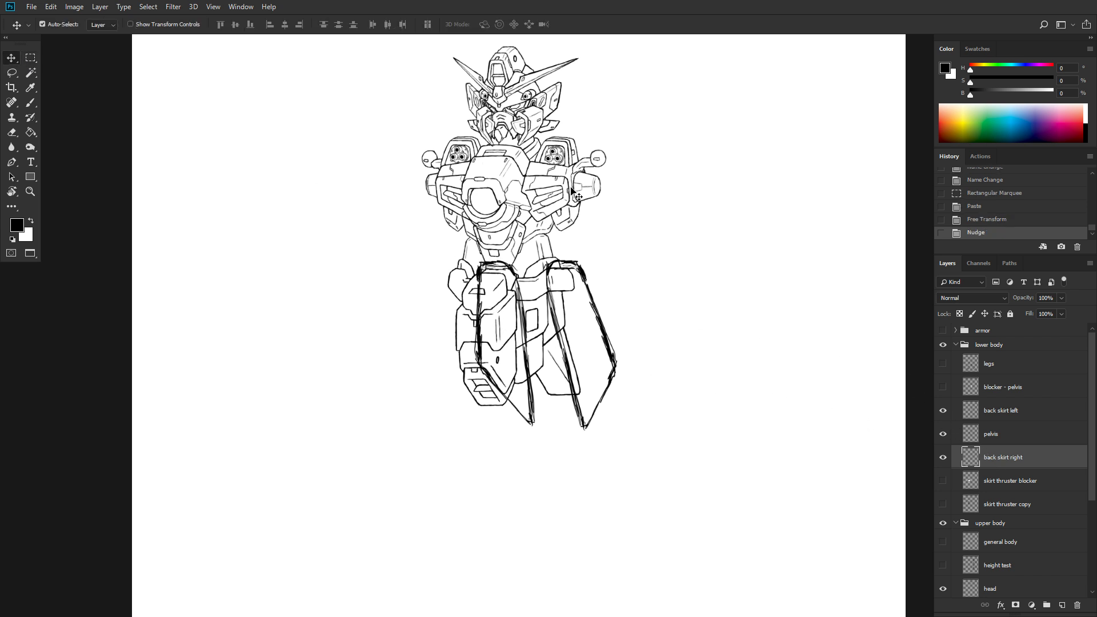
key(Down)
key(Down)
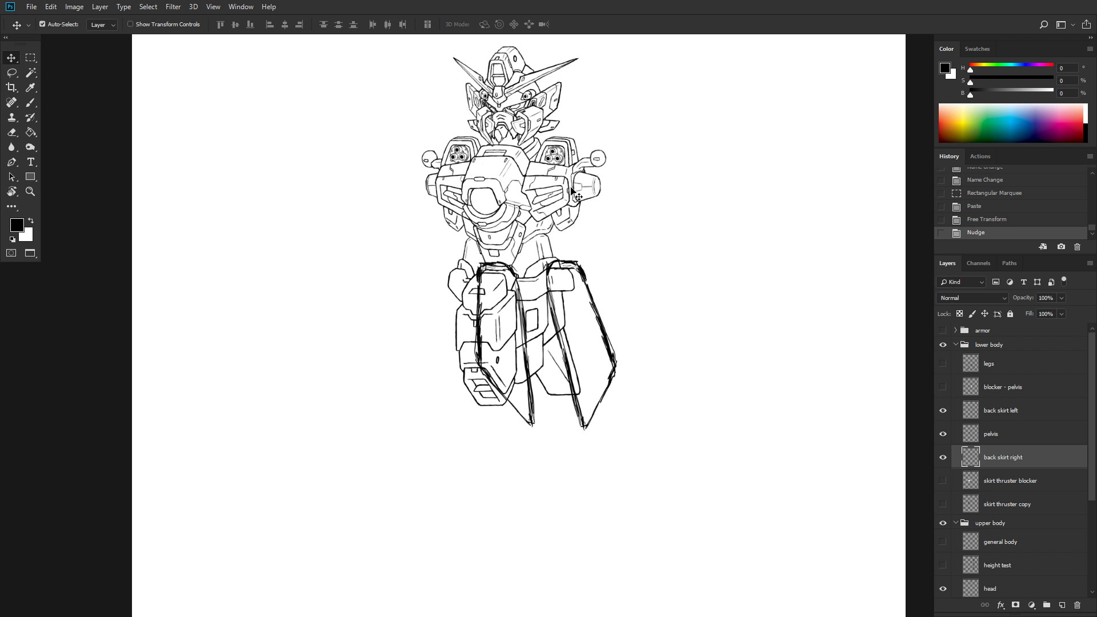
key(Down)
key(Down)
scroll(581, 198, down, 1)
scroll(587, 204, up, 1)
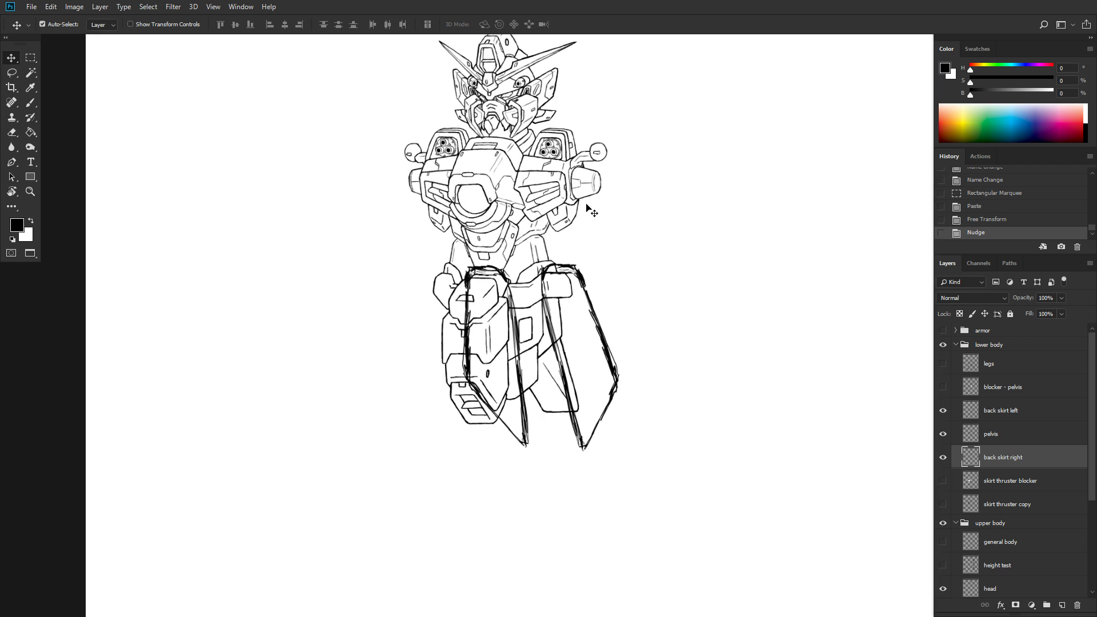
key(ctrl+s)
scroll(642, 247, down, 2)
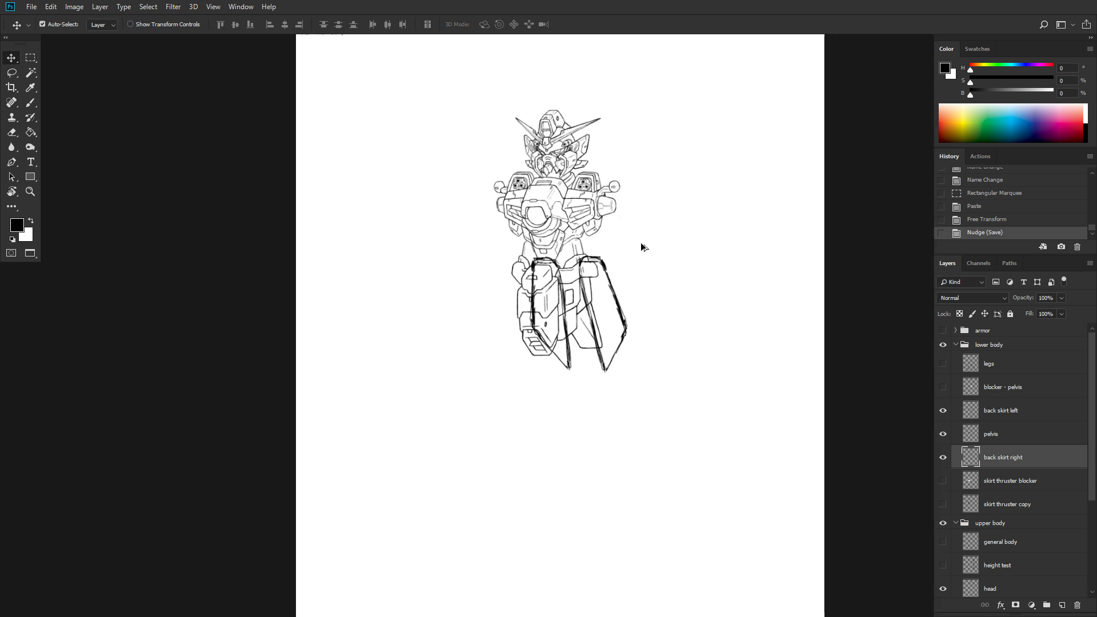
scroll(642, 248, up, 1)
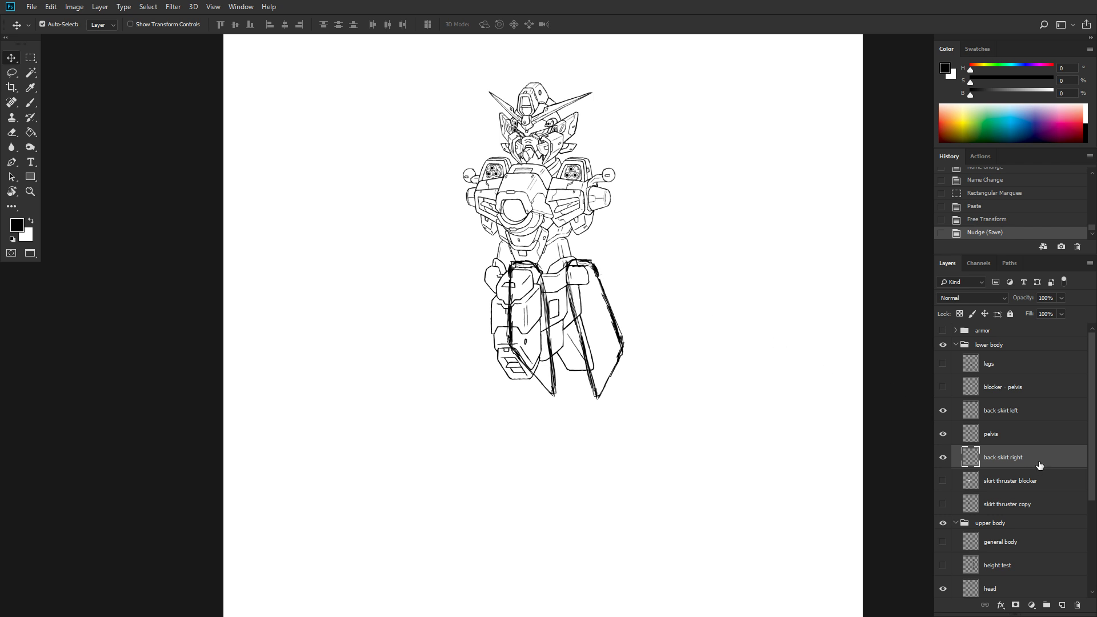
click(1006, 506)
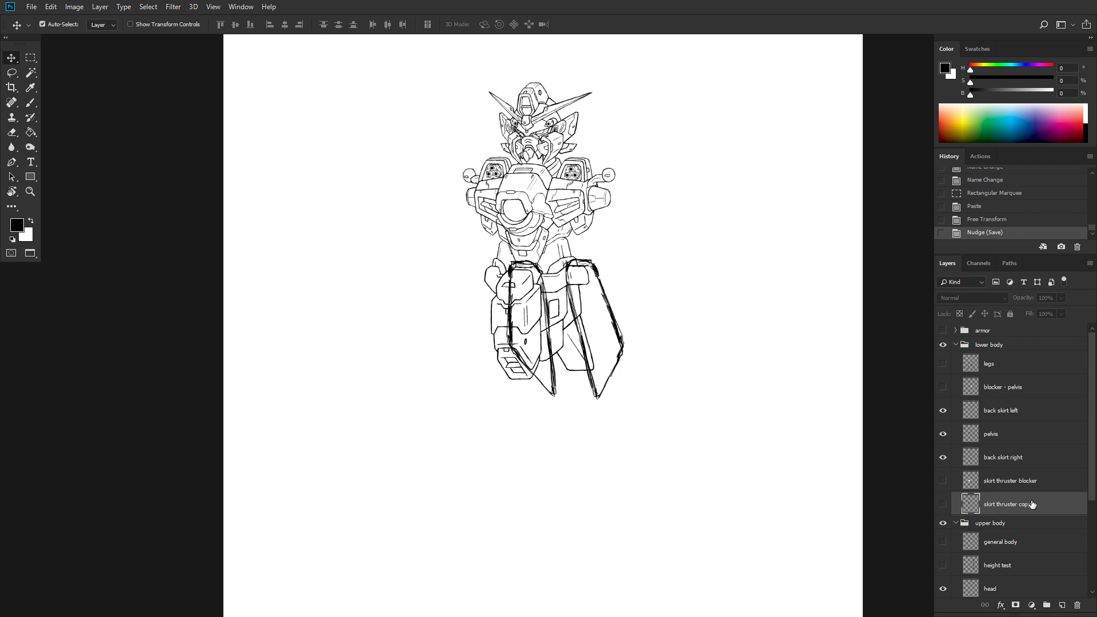
click(942, 410)
click(942, 411)
- Enclose the sketched back skirt left panel in a rectangular marquee and make the back skirt left layer active
click(37, 57)
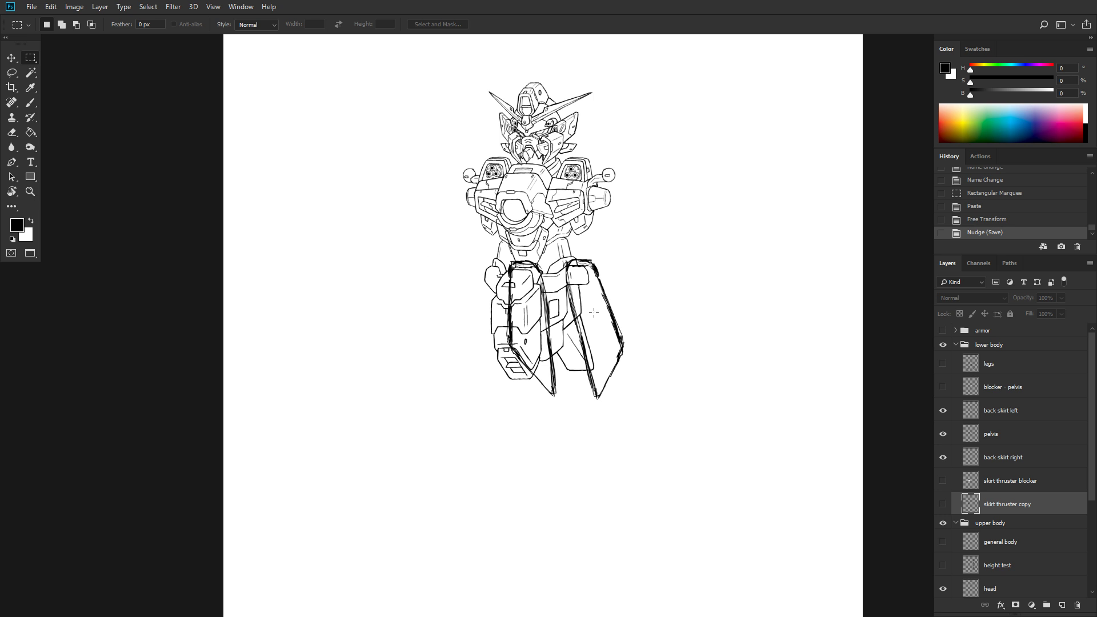
right_click(606, 299)
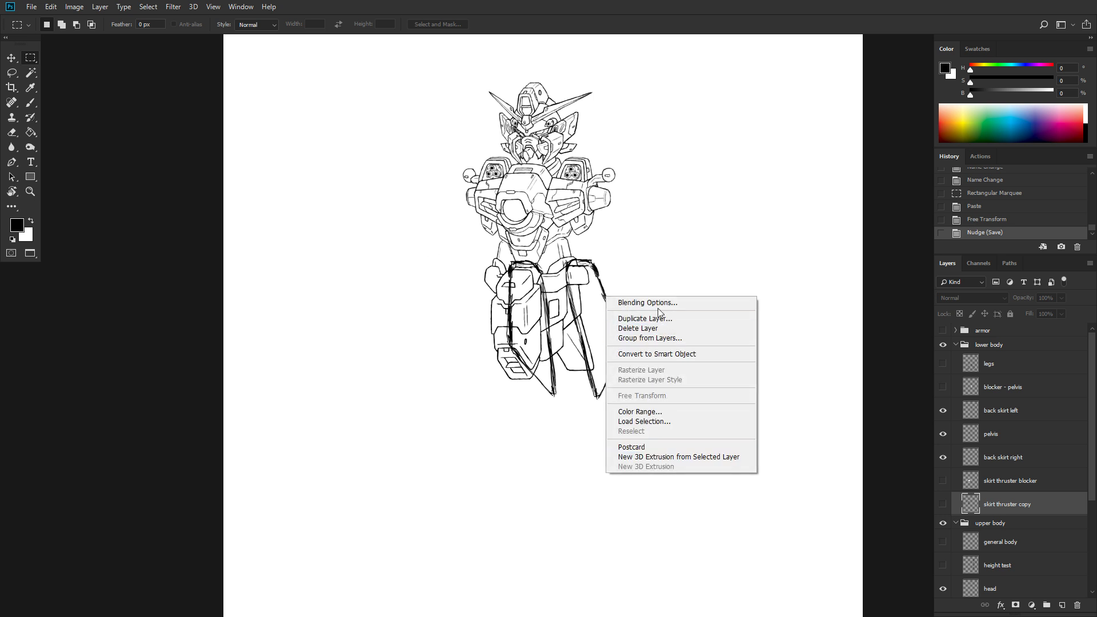
click(643, 235)
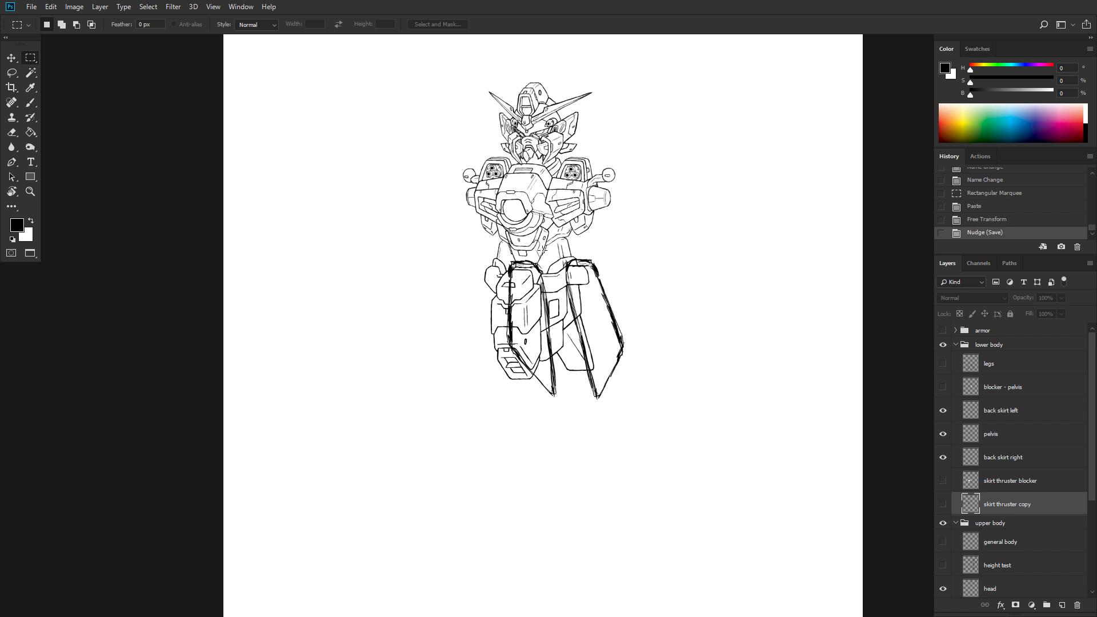
drag(556, 253, 664, 407)
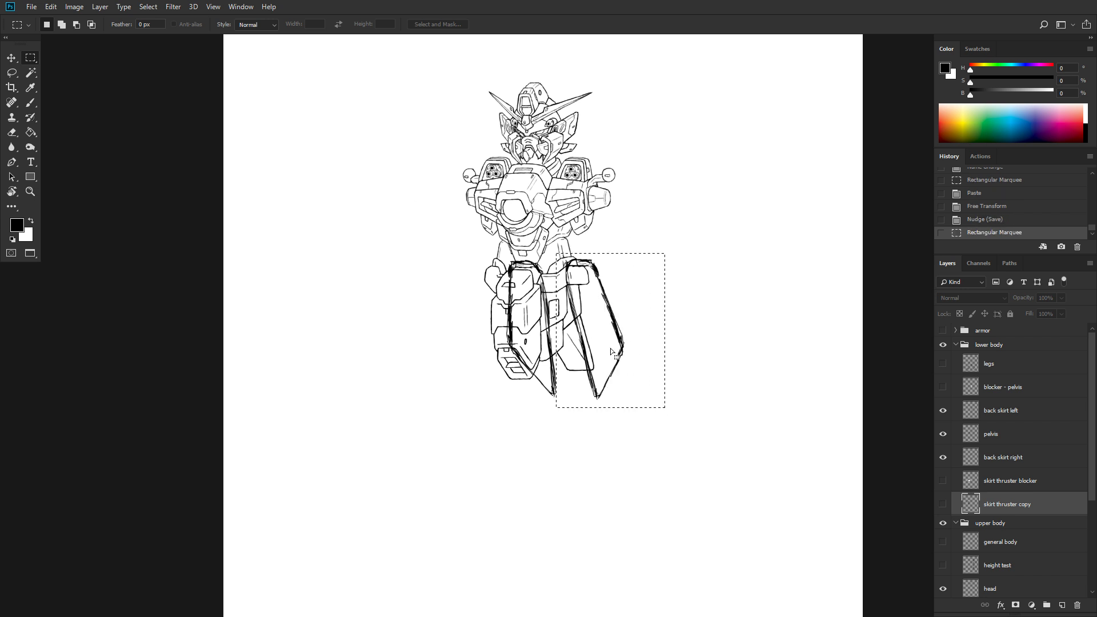
right_click(607, 338)
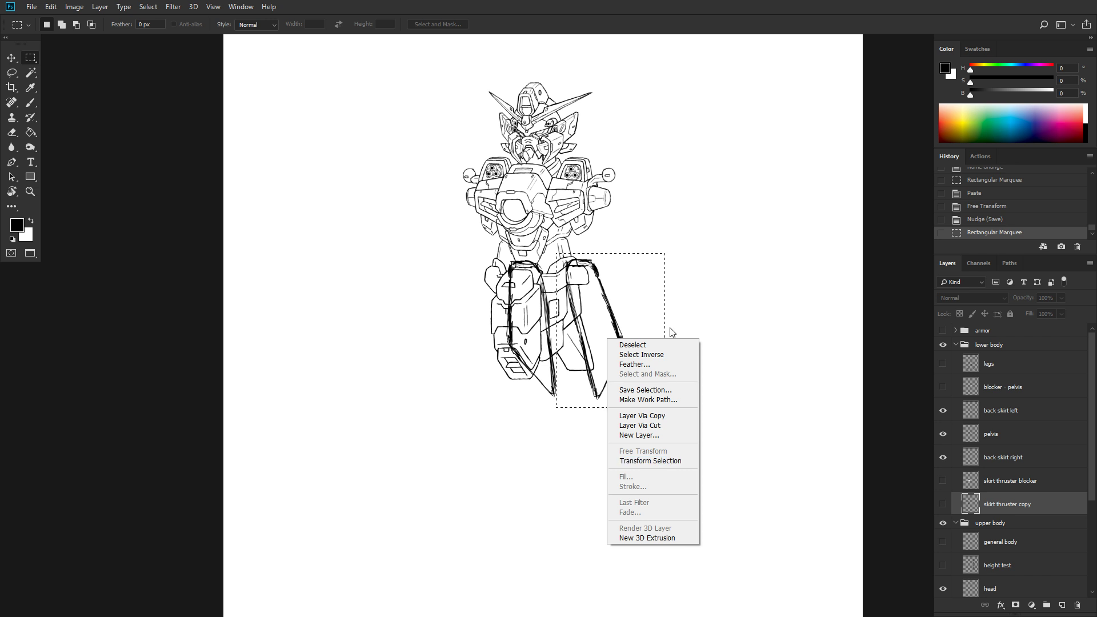
click(661, 251)
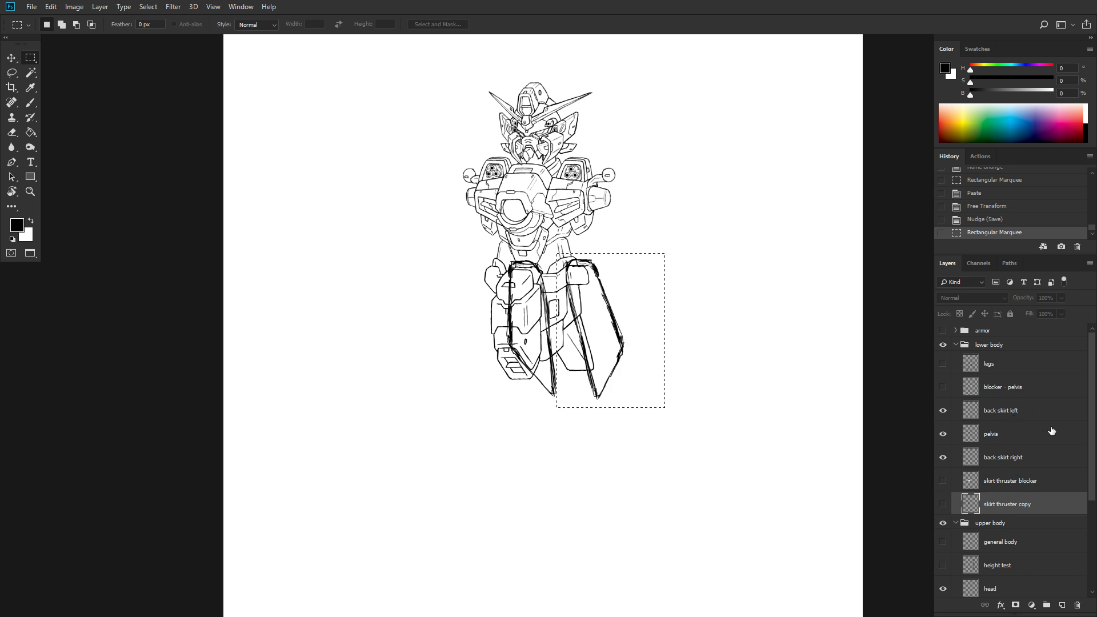
click(1009, 416)
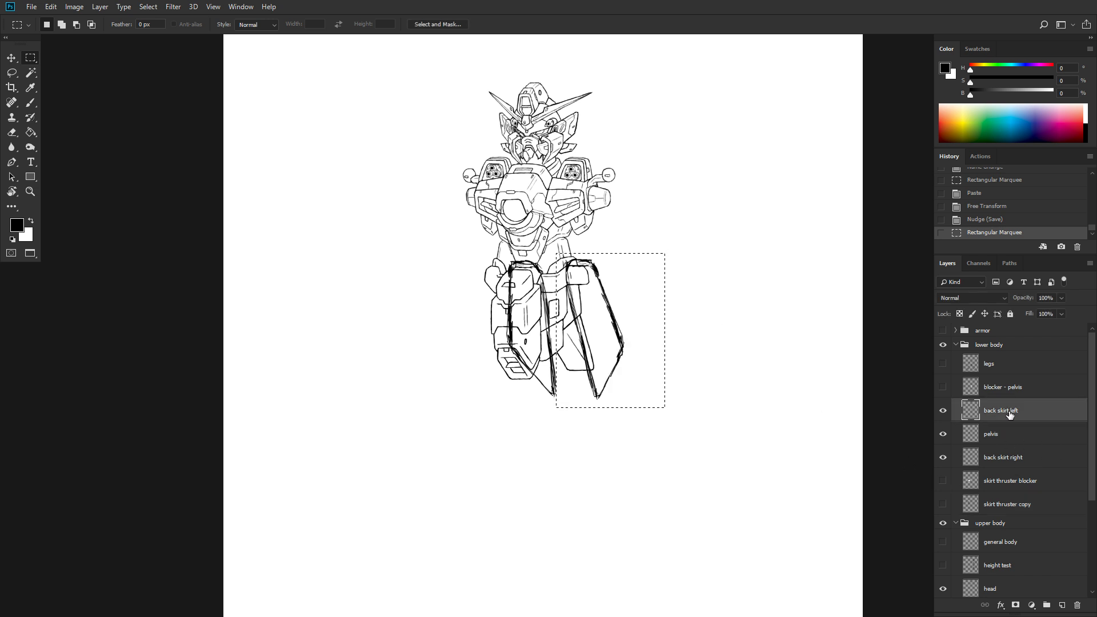
click(943, 410)
click(942, 410)
- Stretch the selected back skirt left panel outward with Free Transform to about 112% width, and deselect it
right_click(622, 303)
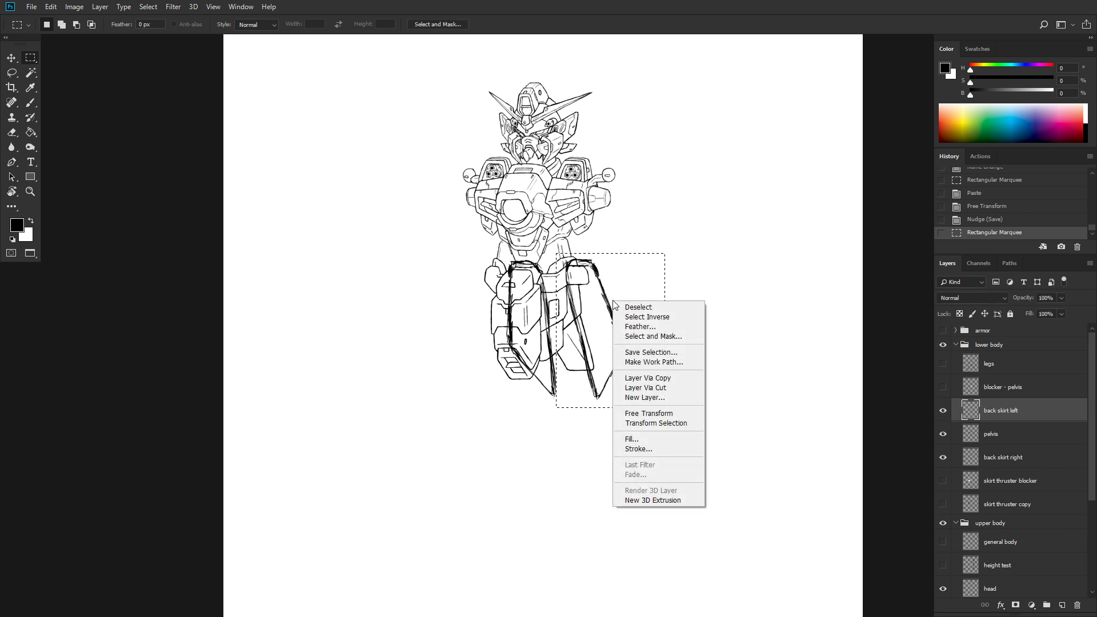
click(664, 413)
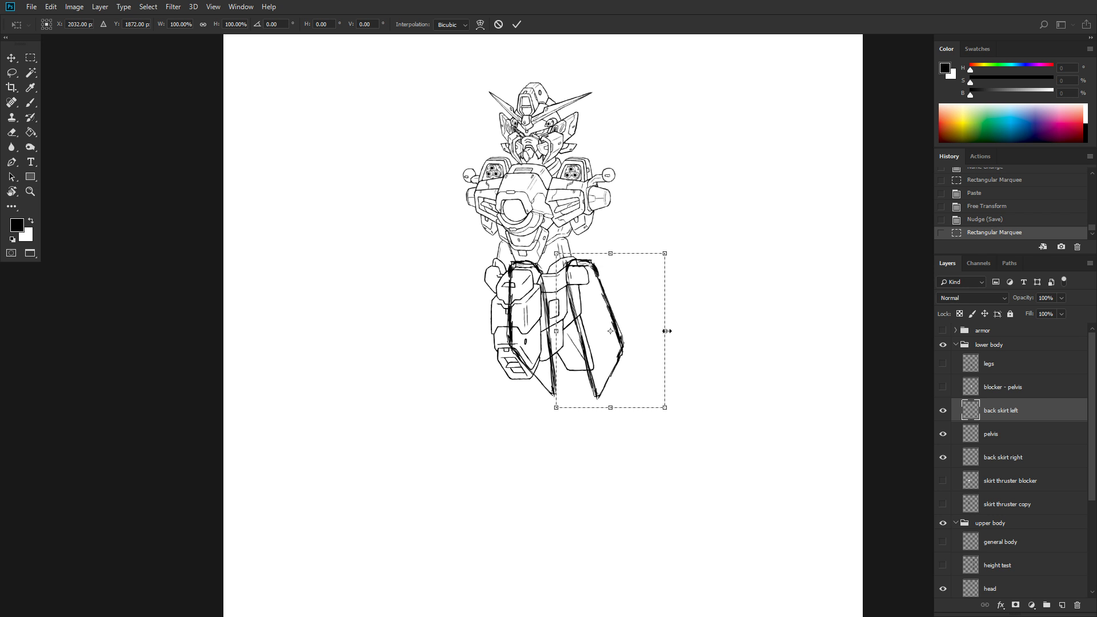
drag(665, 331, 679, 331)
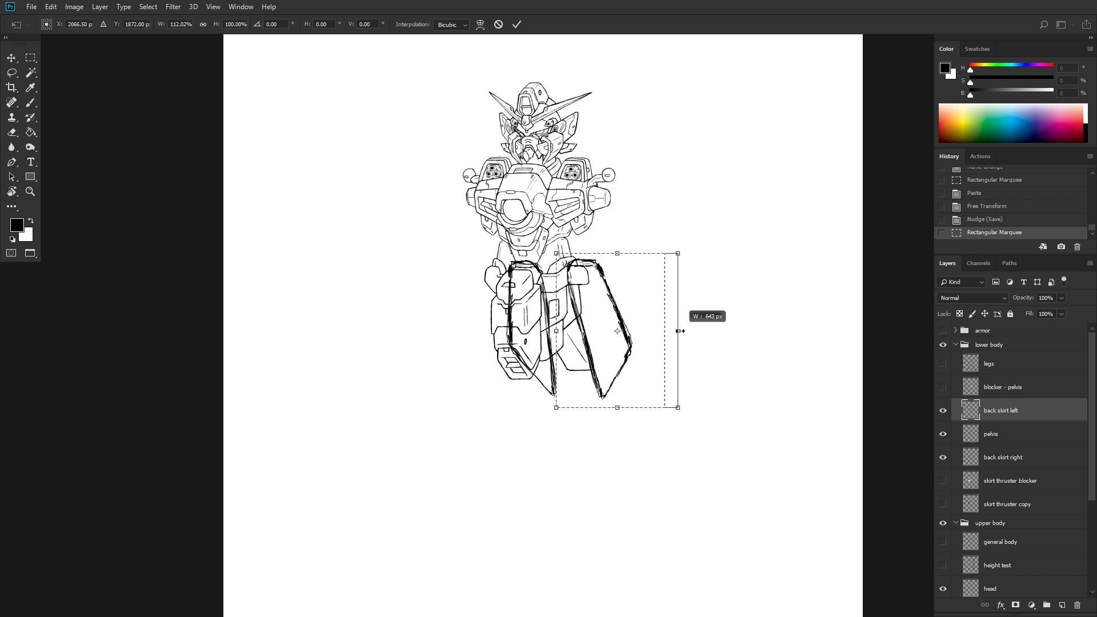
drag(678, 331, 677, 331)
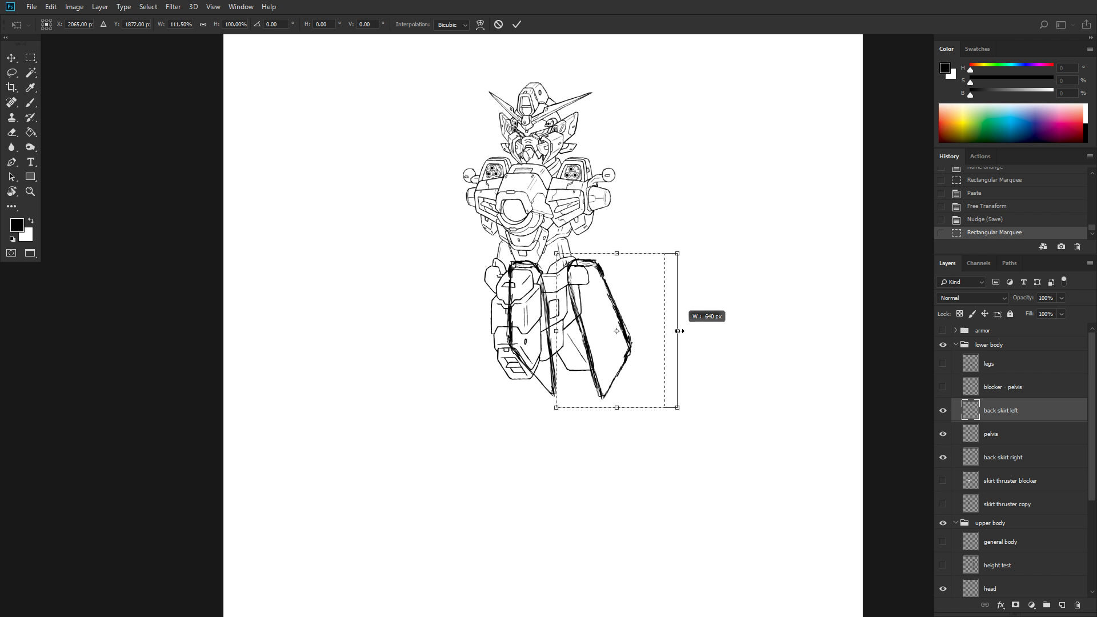
drag(678, 331, 679, 331)
key(Return)
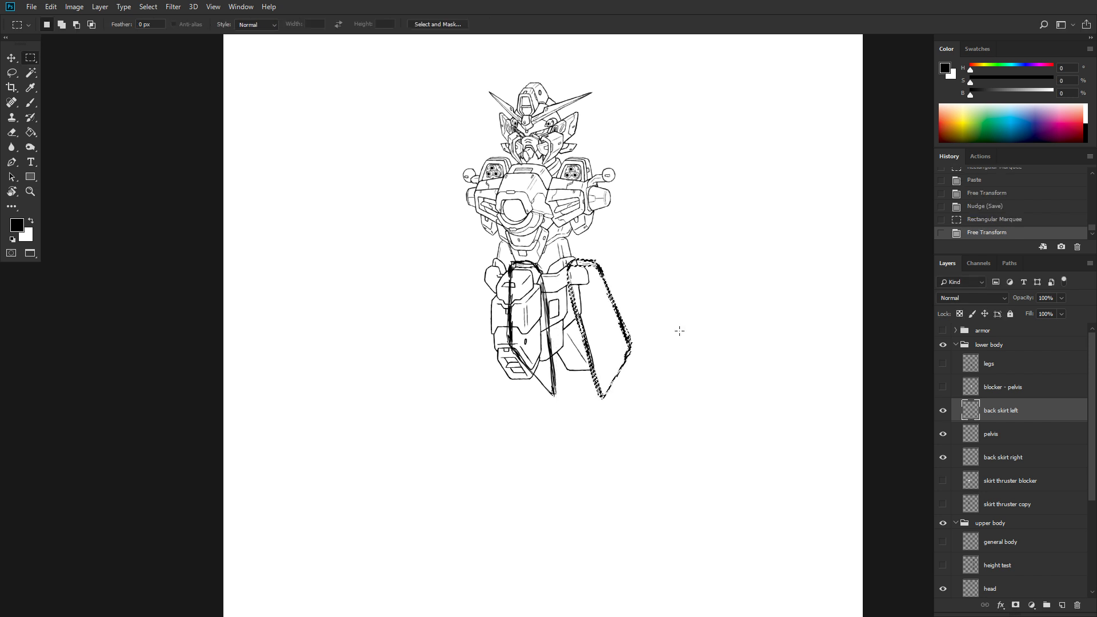
key(ctrl+d)
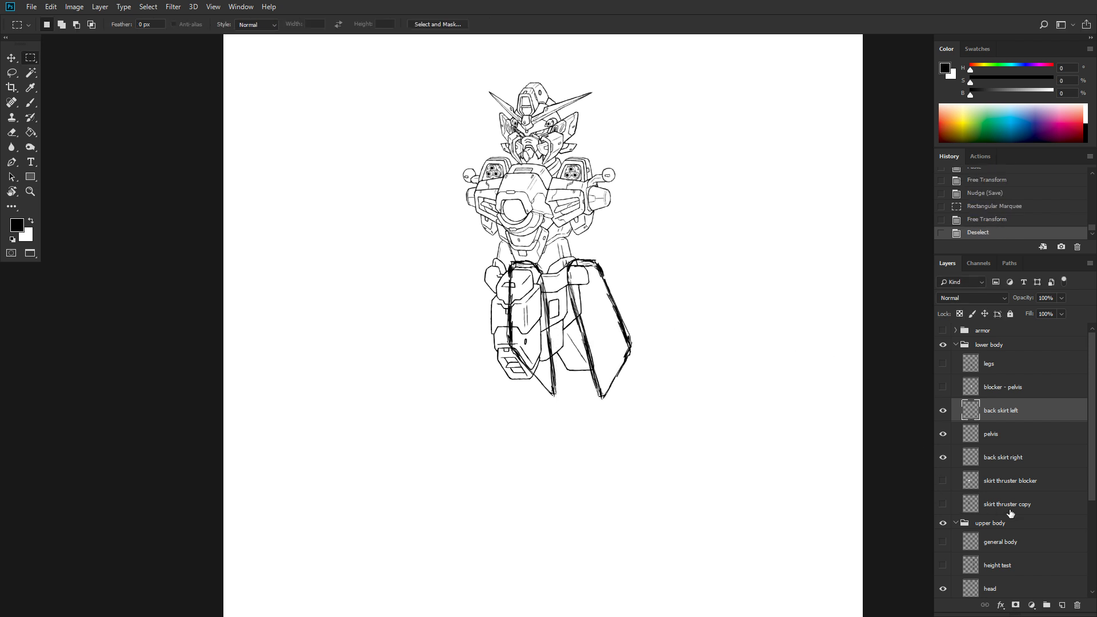
- Marquee-select the panel on the back skirt right layer, stretch it outward to about 108% width, and deselect it
click(1001, 462)
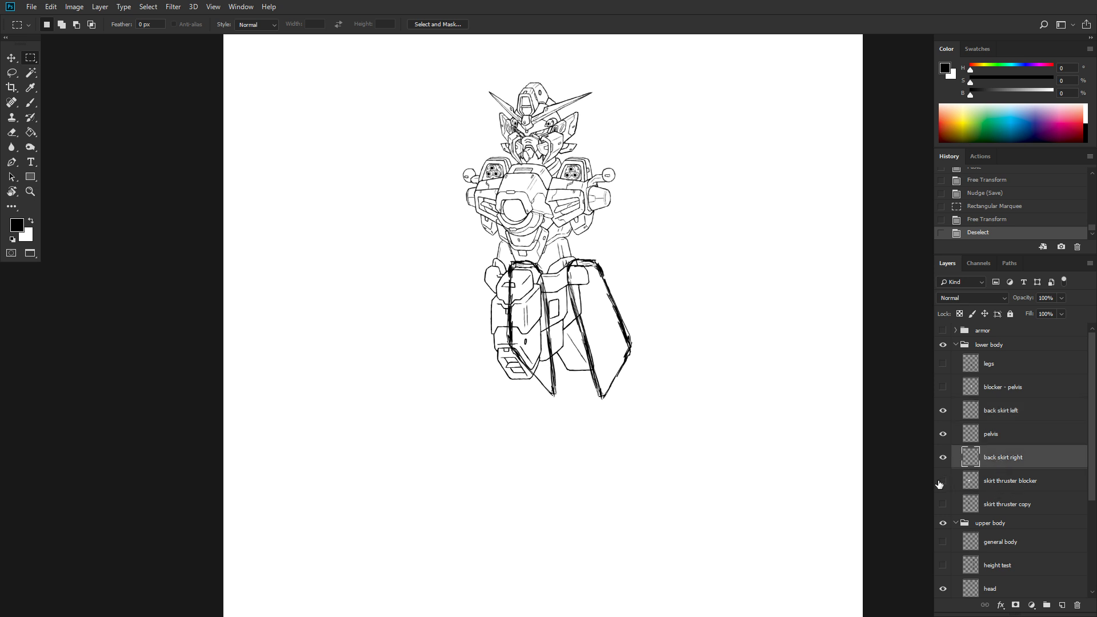
drag(471, 238, 564, 426)
right_click(526, 333)
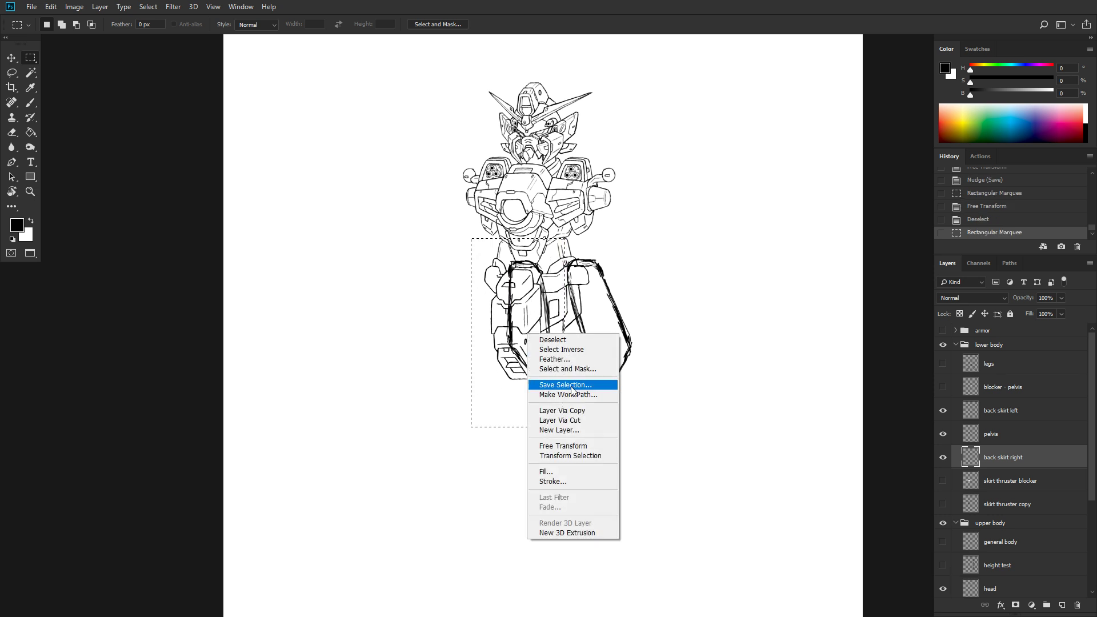
click(583, 446)
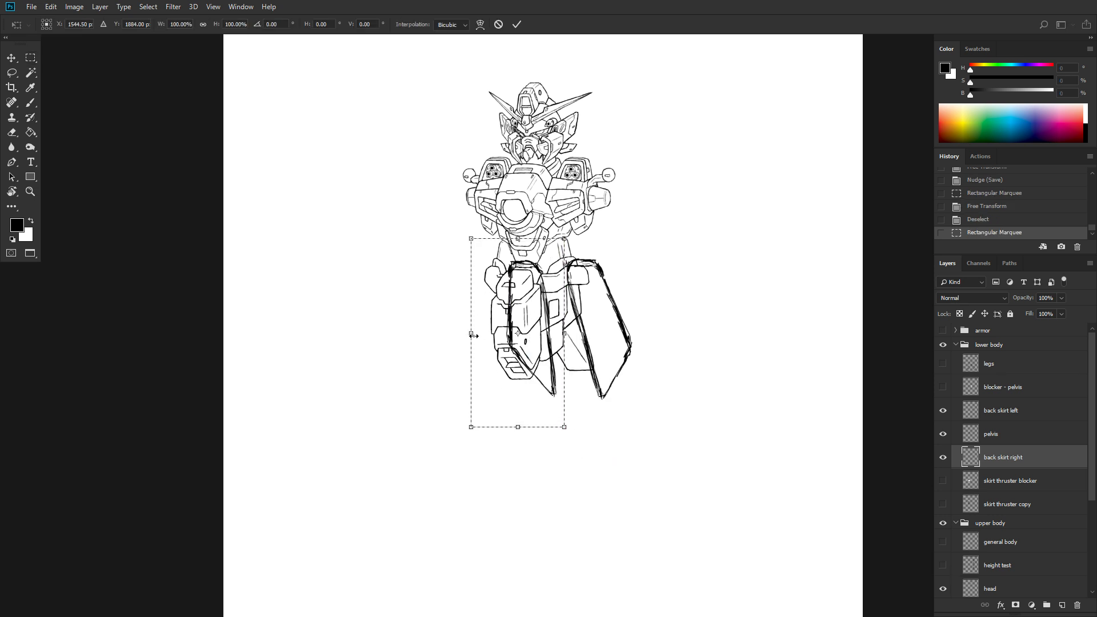
drag(473, 335, 465, 333)
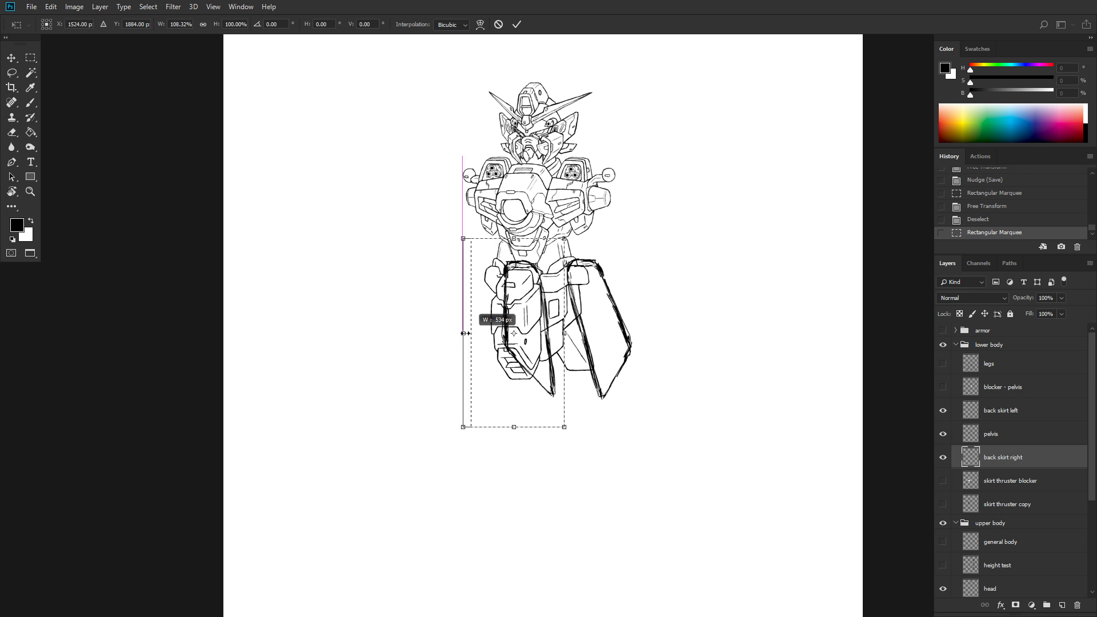
drag(464, 332, 463, 333)
key(Return)
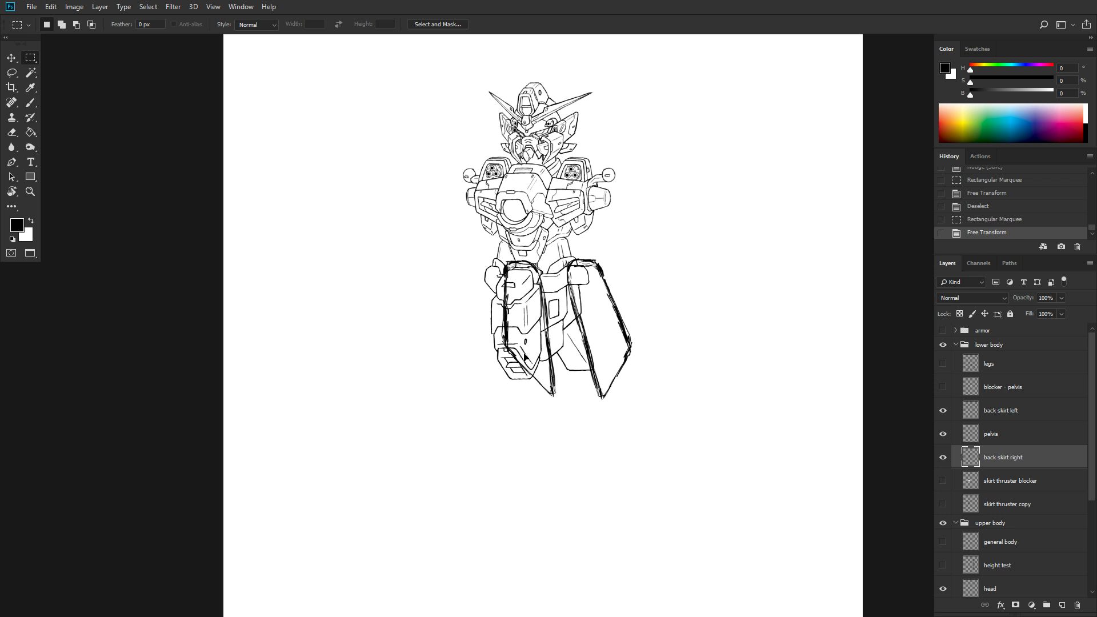
key(ctrl+d)
- Show the legs layer and check the back skirt right panel against the full figure by toggling its visibility
scroll(599, 343, down, 6)
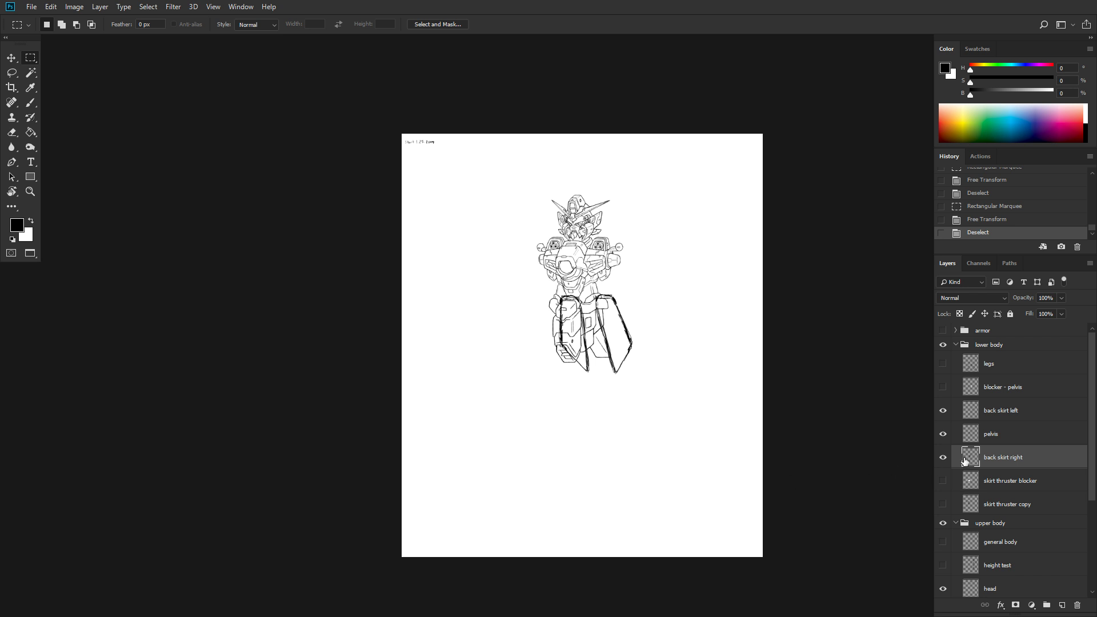
click(941, 363)
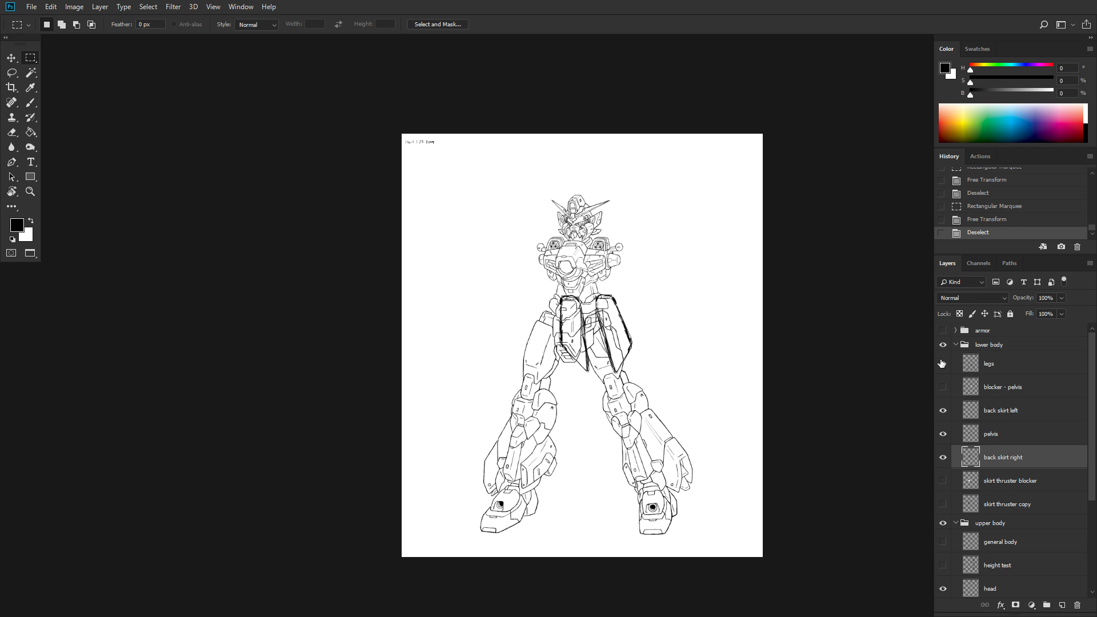
scroll(663, 359, up, 2)
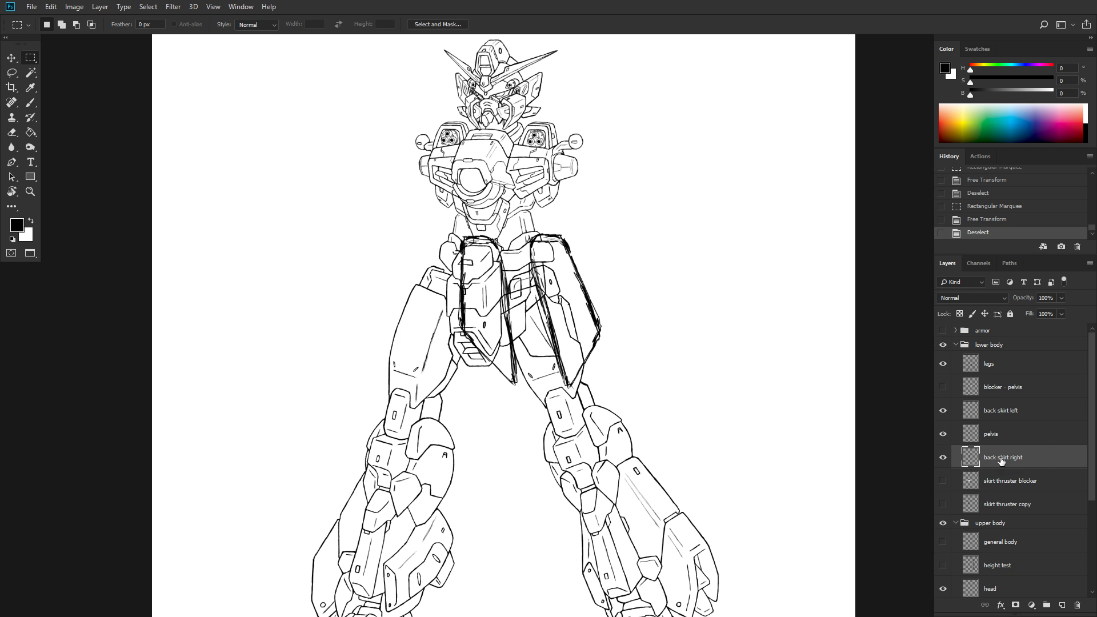
click(943, 457)
click(943, 456)
- Reposition the back skirt right panel, trying it at several spots around the pelvis and settling it slightly inward beside the crotch armor
click(13, 59)
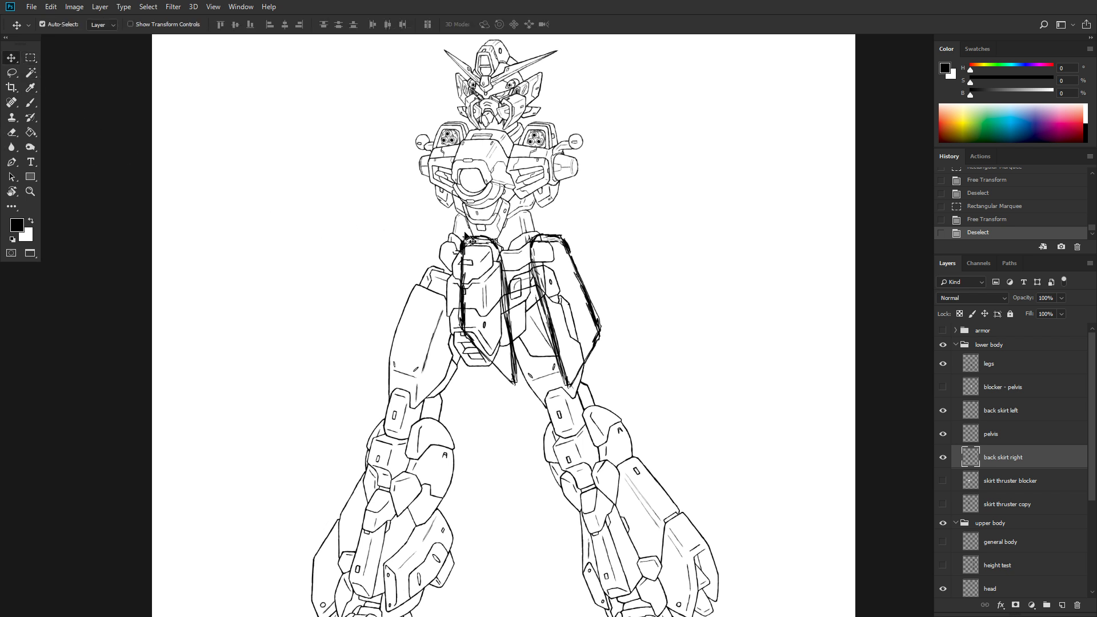
drag(466, 237, 437, 244)
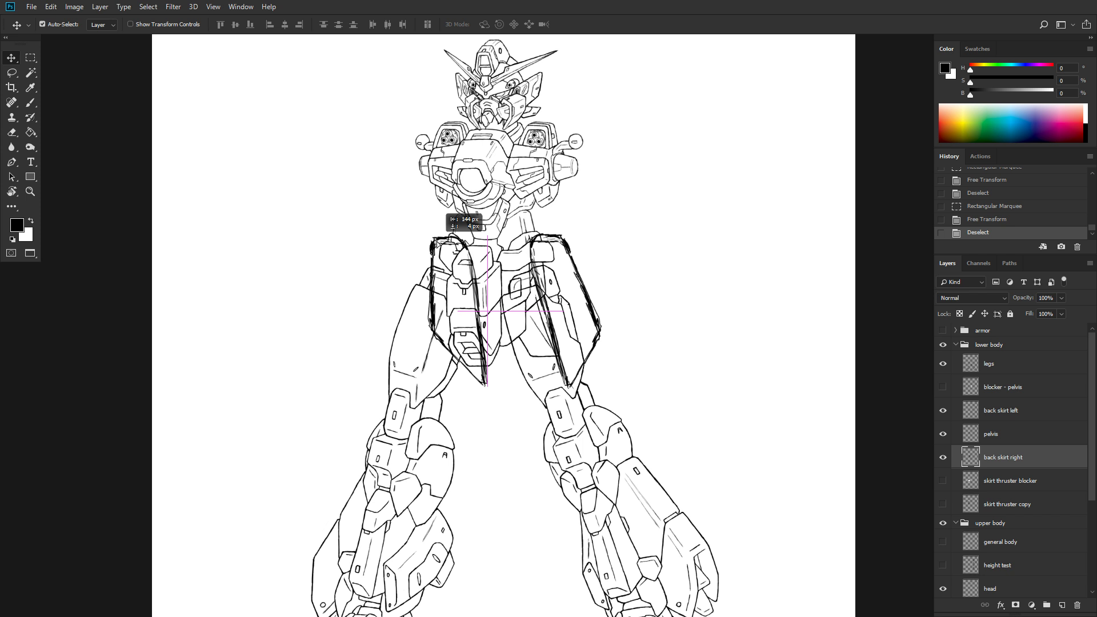
drag(437, 243, 448, 245)
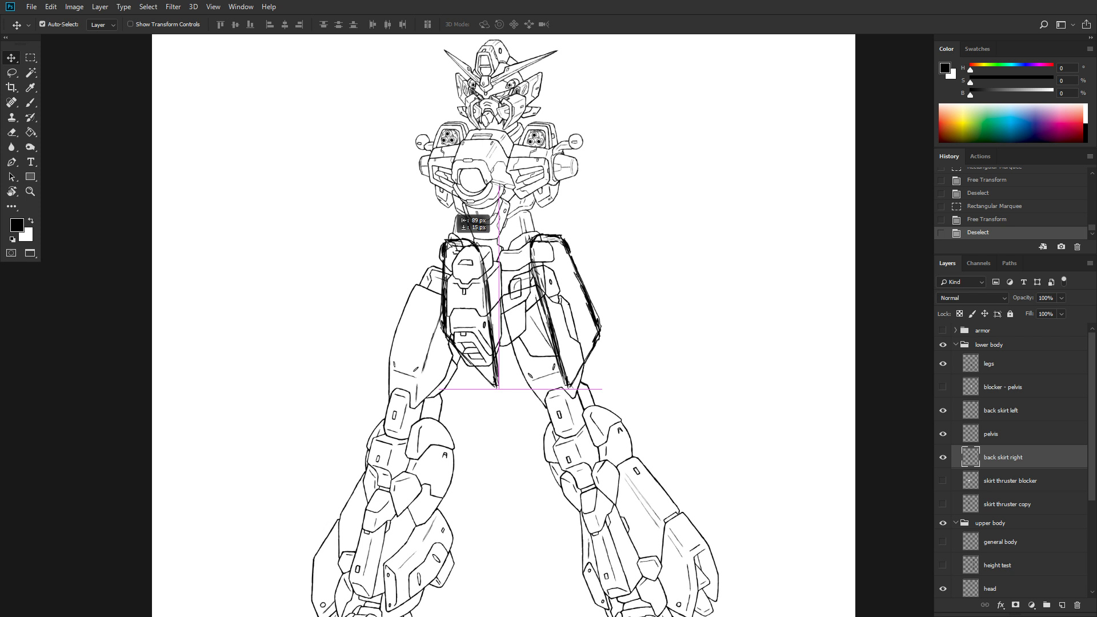
mouse_move(448, 245)
mouse_down()
mouse_move(462, 243)
mouse_move(427, 240)
mouse_up()
drag(427, 240, 401, 244)
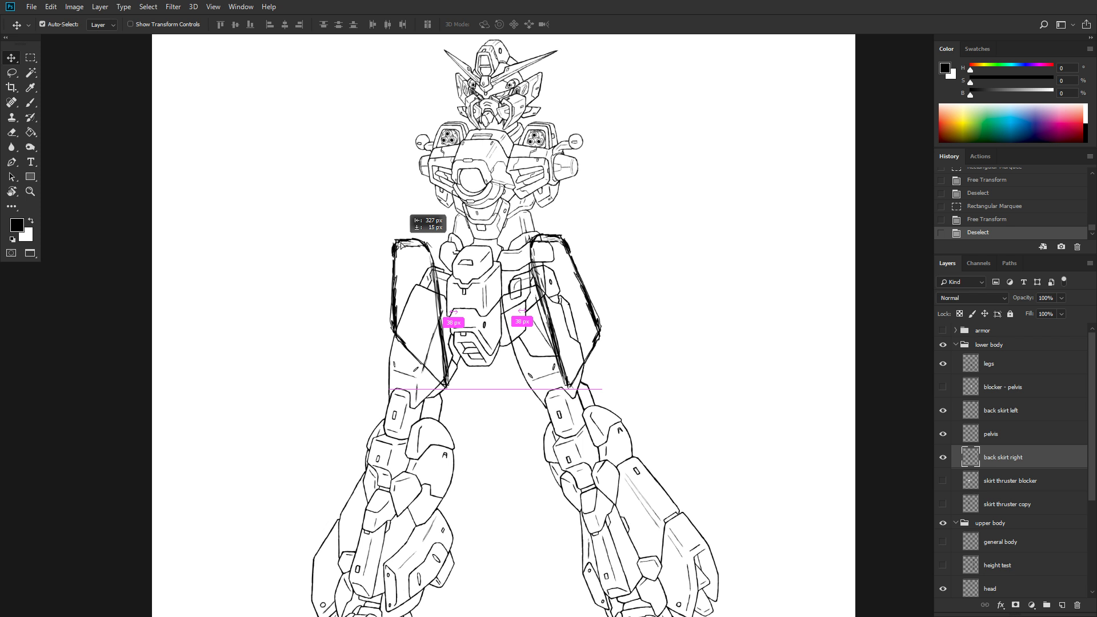
drag(400, 244, 460, 238)
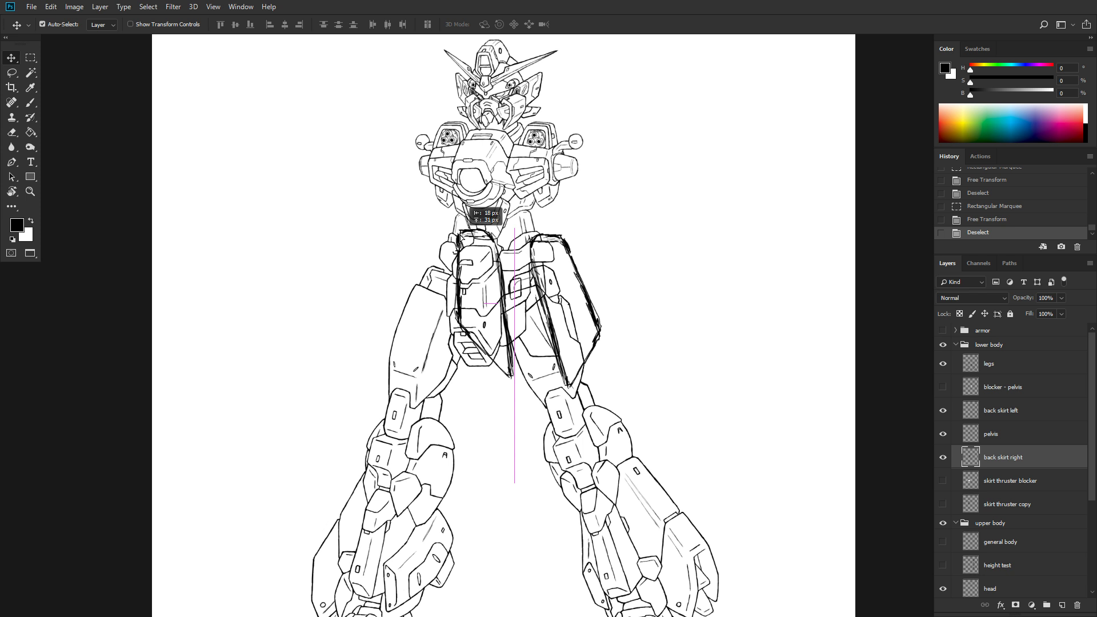
drag(460, 238, 458, 240)
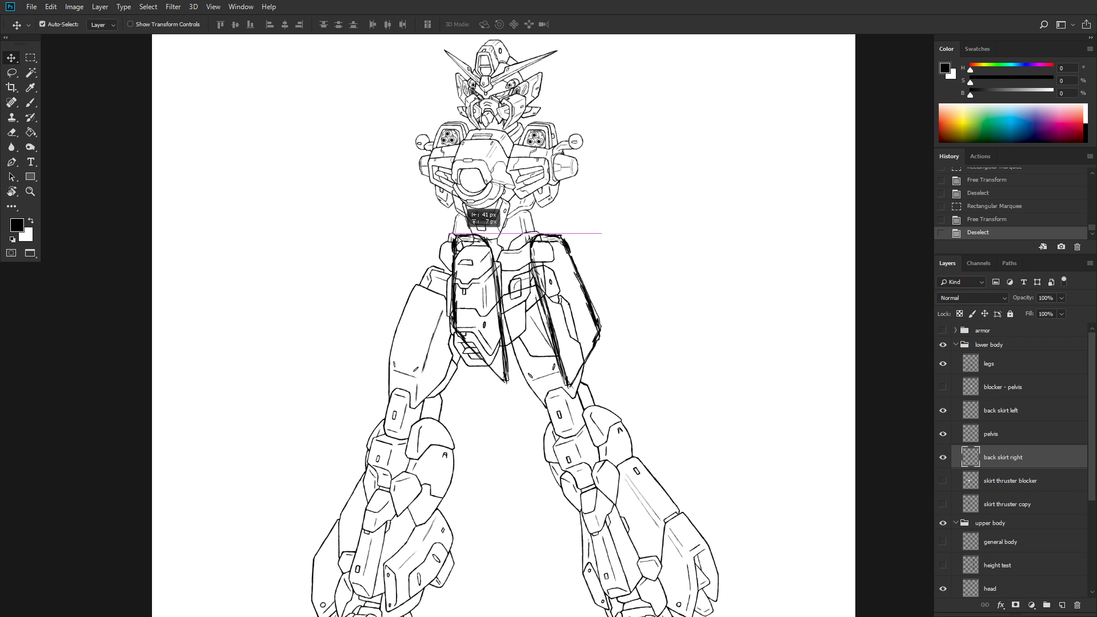
drag(457, 240, 480, 244)
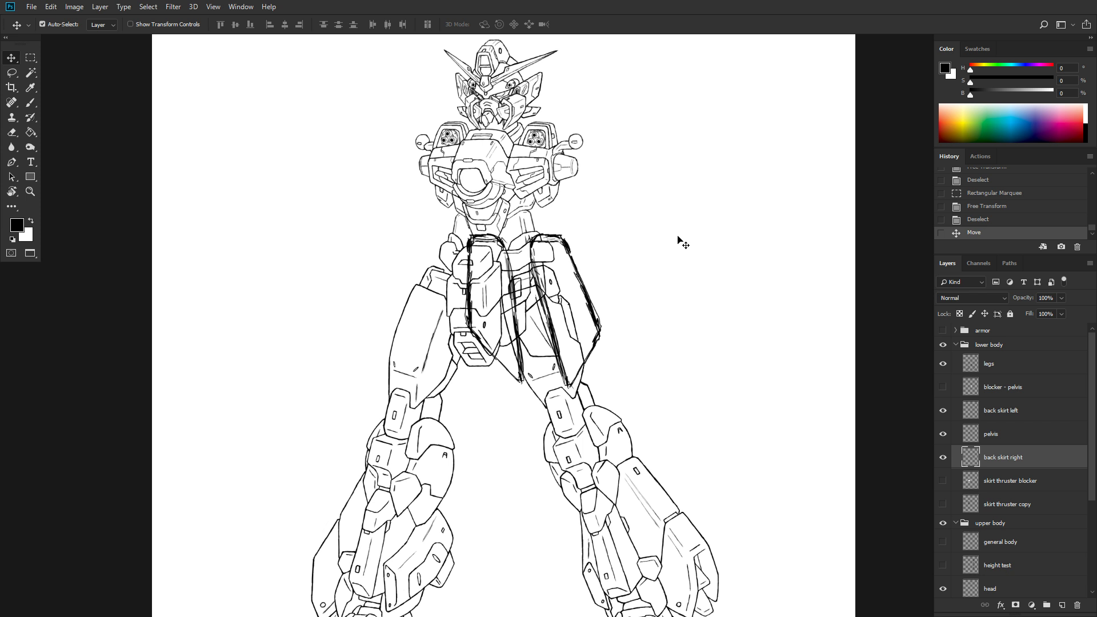
- Hide both back skirt layers, make the pelvis layer active, and toggle its visibility to check what it contains
click(942, 457)
click(942, 410)
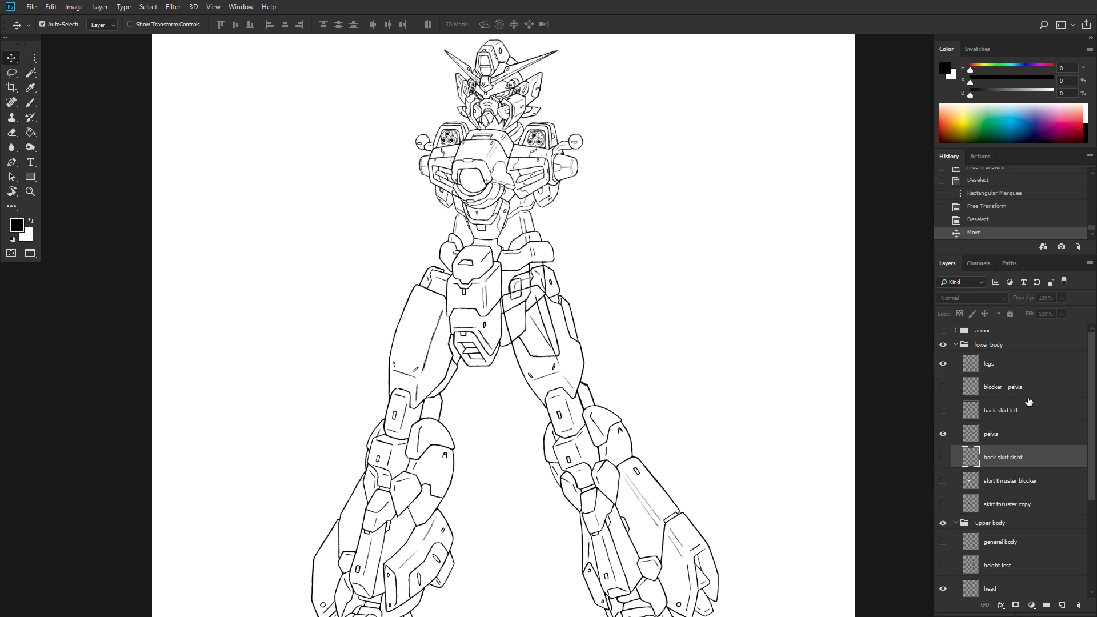
click(1009, 443)
click(942, 434)
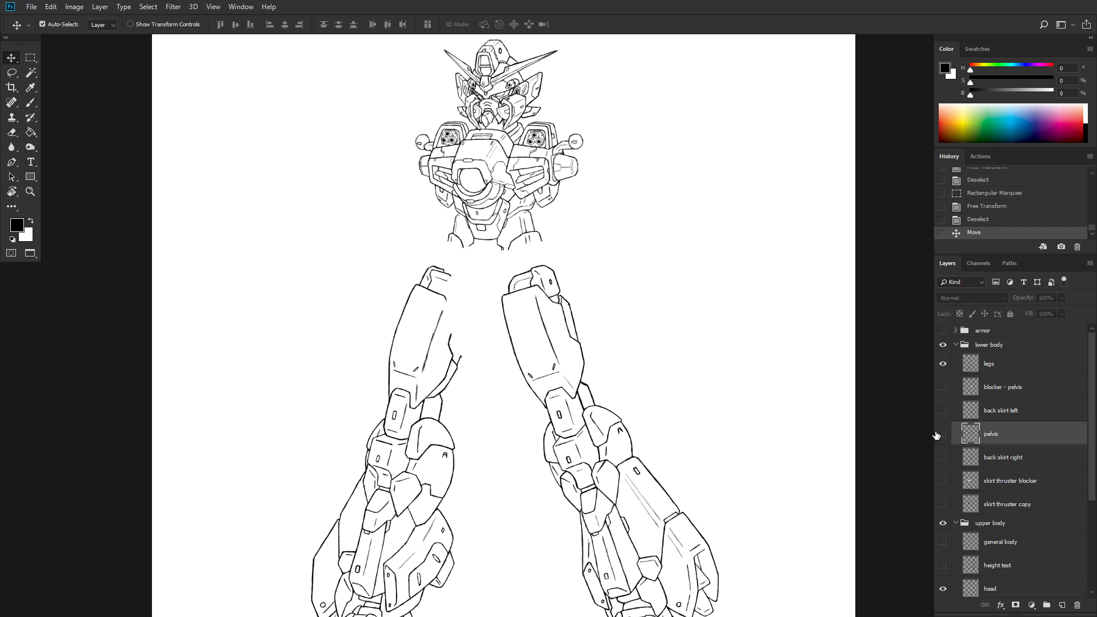
click(937, 434)
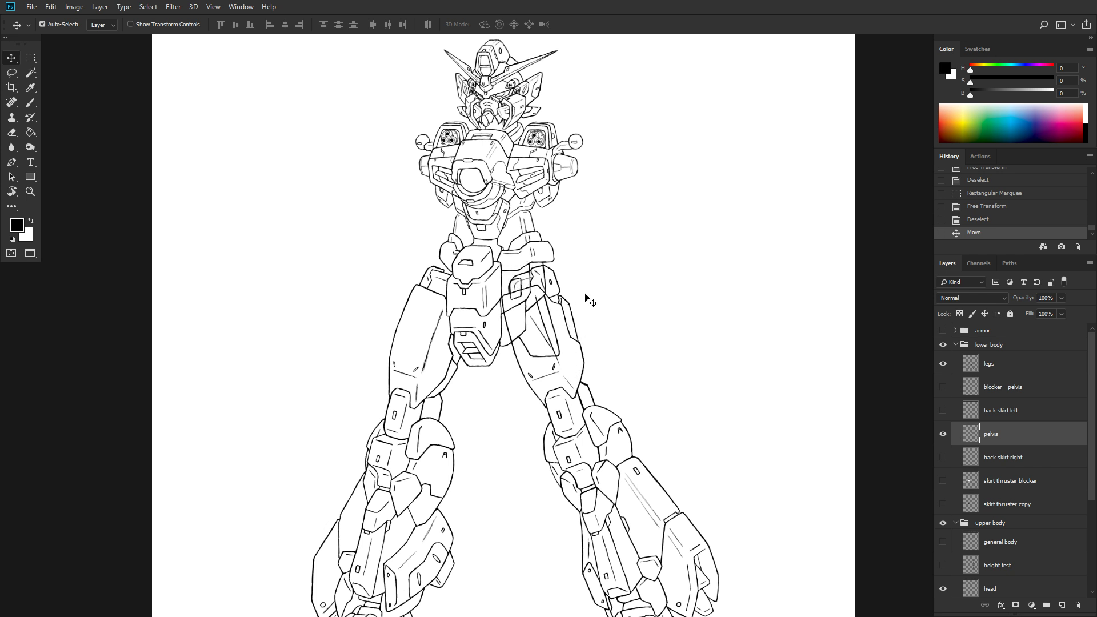
- Lasso the side and rear skirt pieces beside the crotch armor on the pelvis layer, keeping the front block outside the selection
scroll(627, 287, up, 5)
drag(571, 254, 637, 335)
scroll(716, 345, up, 1)
scroll(717, 345, down, 2)
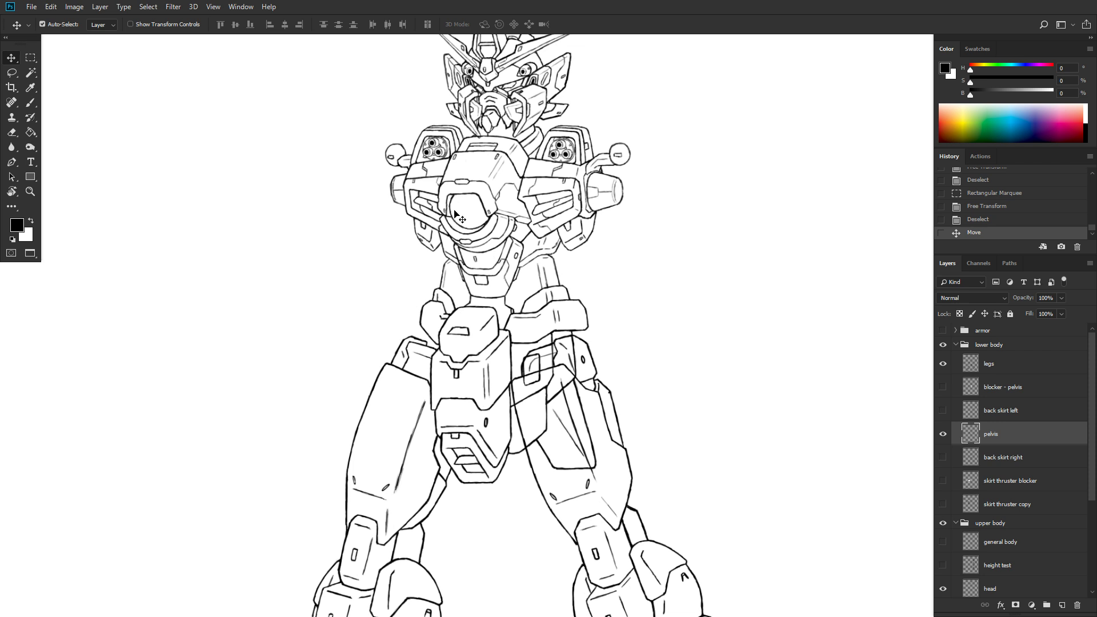
scroll(632, 289, up, 2)
scroll(633, 290, down, 3)
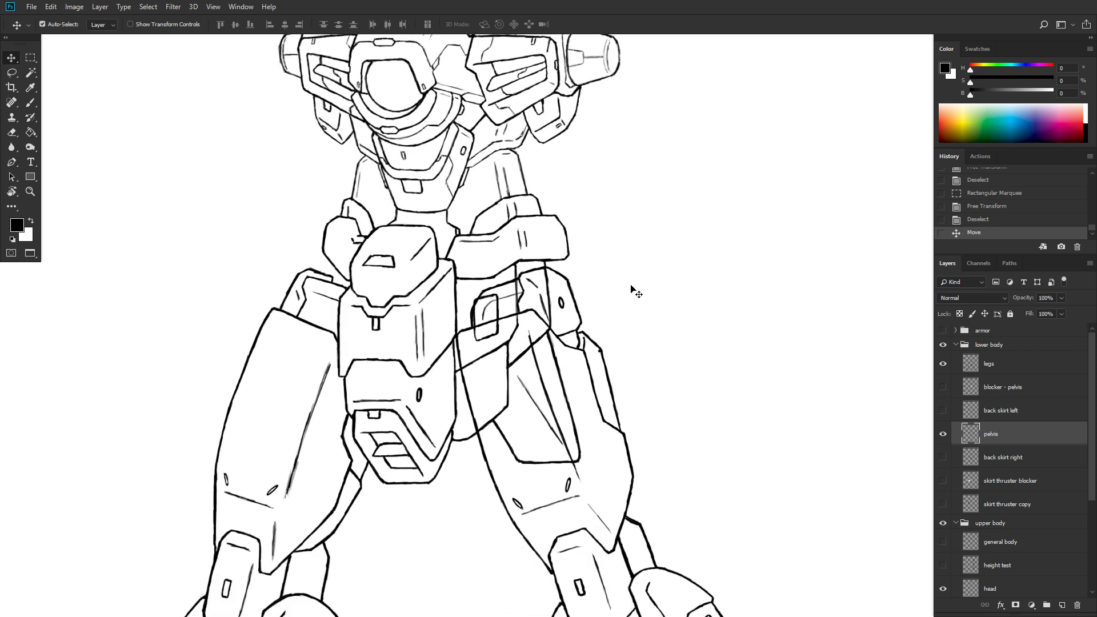
scroll(634, 292, up, 2)
scroll(634, 292, up, 1)
scroll(634, 291, down, 2)
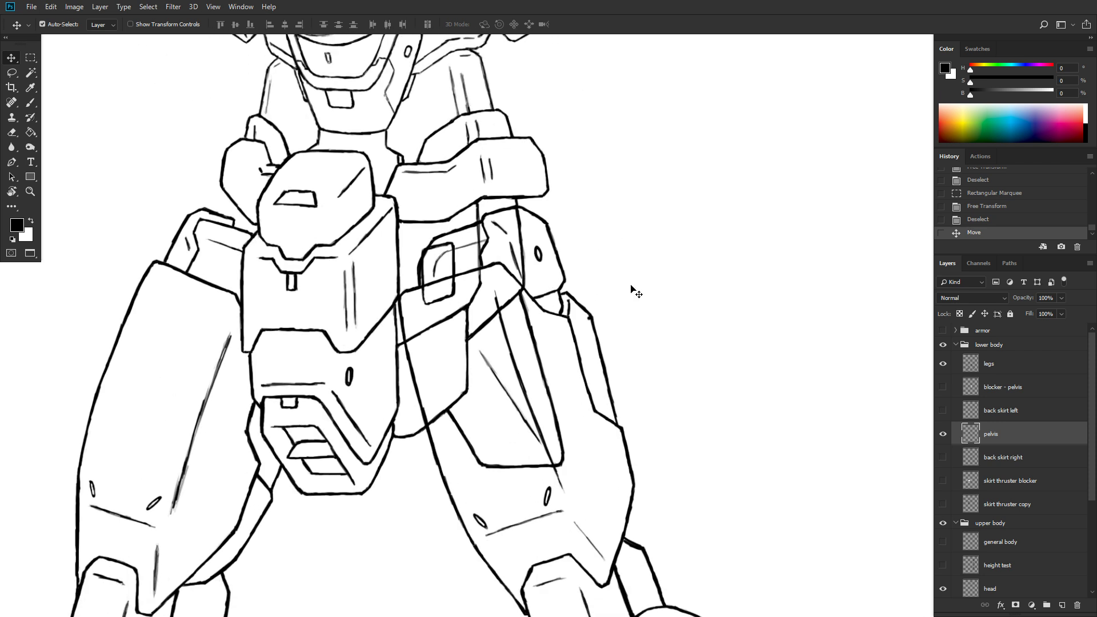
click(12, 73)
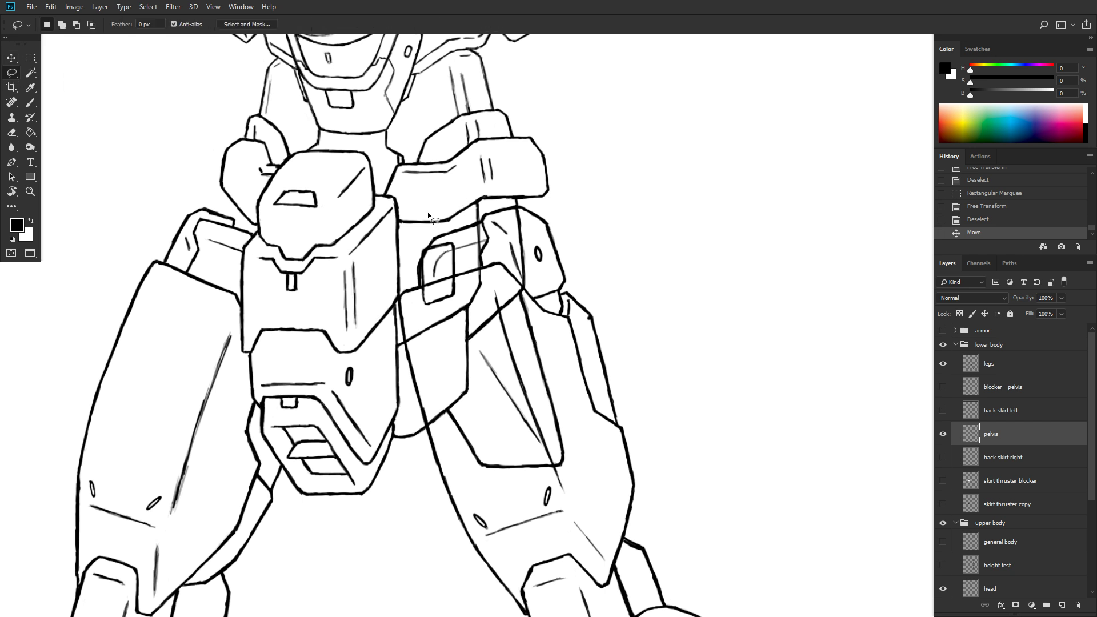
mouse_move(407, 235)
mouse_down()
mouse_move(464, 222)
mouse_move(480, 201)
mouse_move(540, 209)
mouse_move(586, 327)
mouse_move(603, 417)
mouse_move(584, 485)
mouse_move(530, 500)
mouse_move(450, 490)
mouse_move(416, 473)
mouse_move(394, 436)
mouse_up()
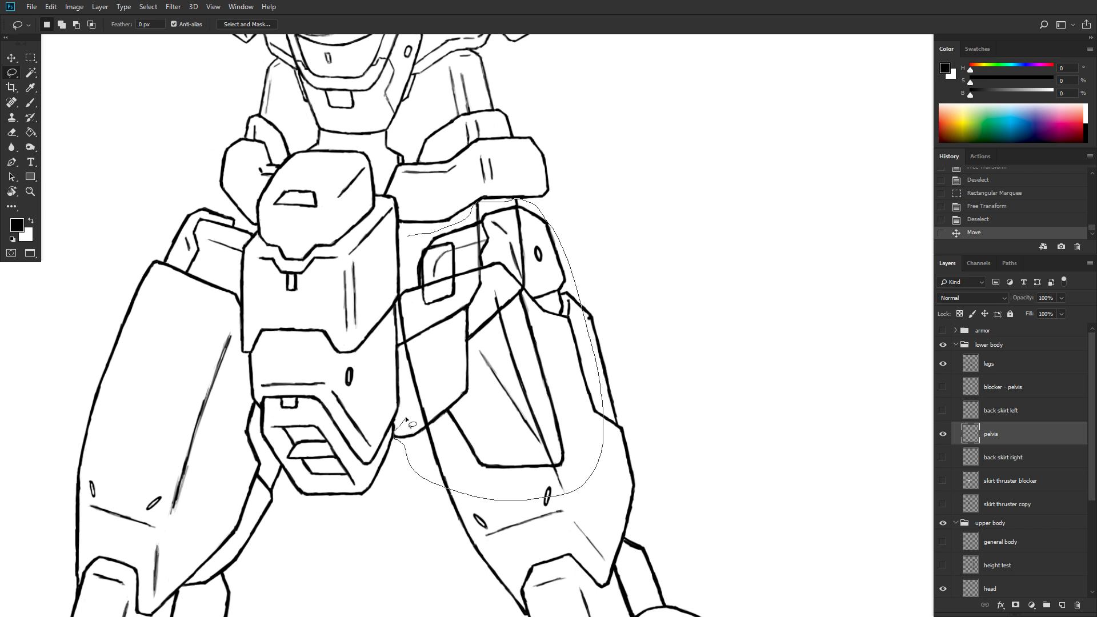
mouse_move(409, 378)
mouse_down()
mouse_move(399, 350)
mouse_move(412, 300)
mouse_move(408, 228)
mouse_up()
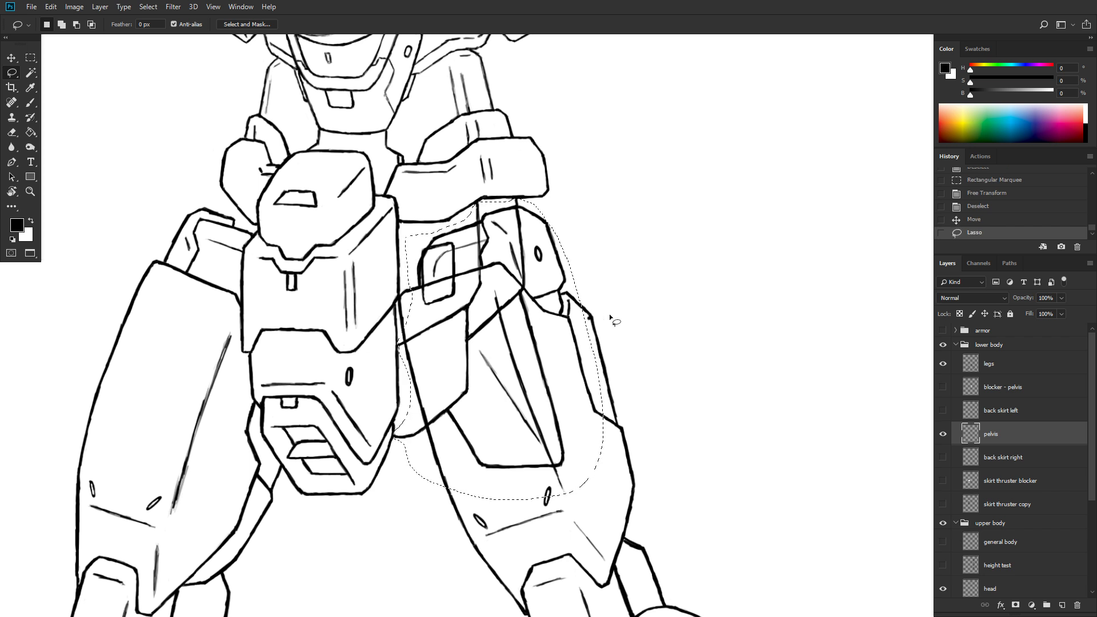
- Narrow the selected skirt pieces toward the crotch armor with Free Transform to about 63% width, apply it, and deselect them
scroll(622, 309, down, 3)
mouse_move(668, 259)
mouse_down()
mouse_move(687, 242)
mouse_move(727, 303)
mouse_move(714, 321)
mouse_up()
right_click(593, 388)
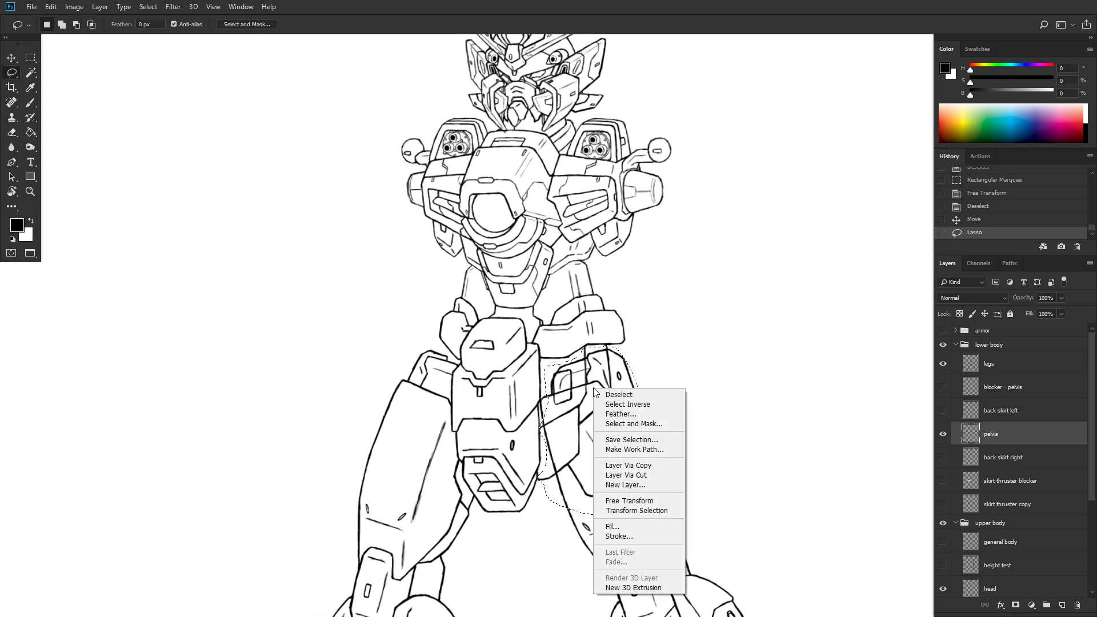
click(611, 502)
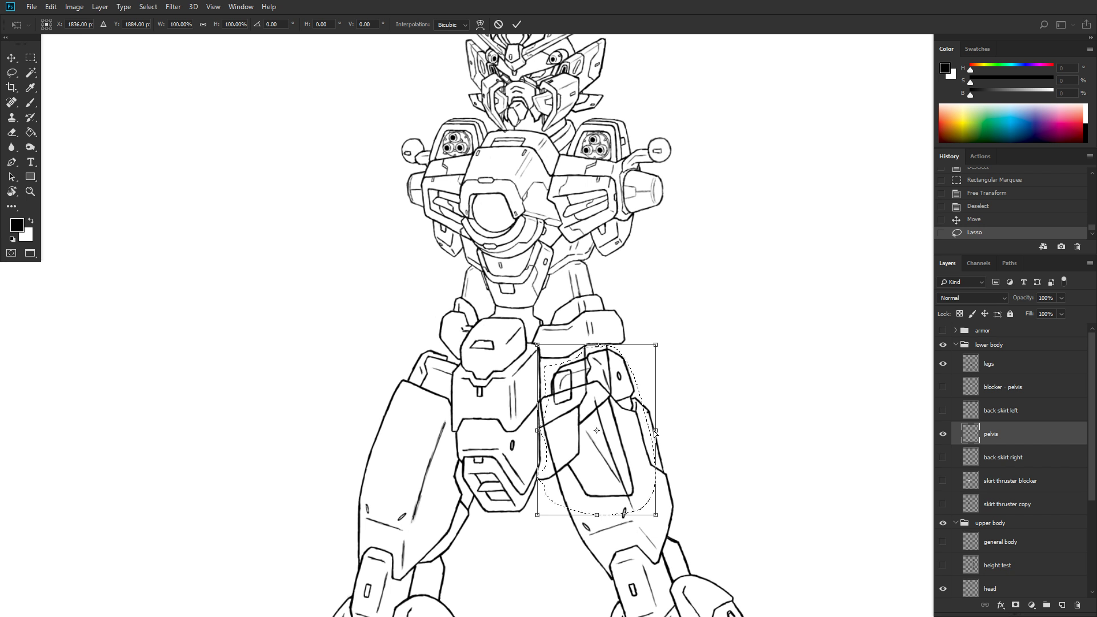
drag(656, 434, 626, 434)
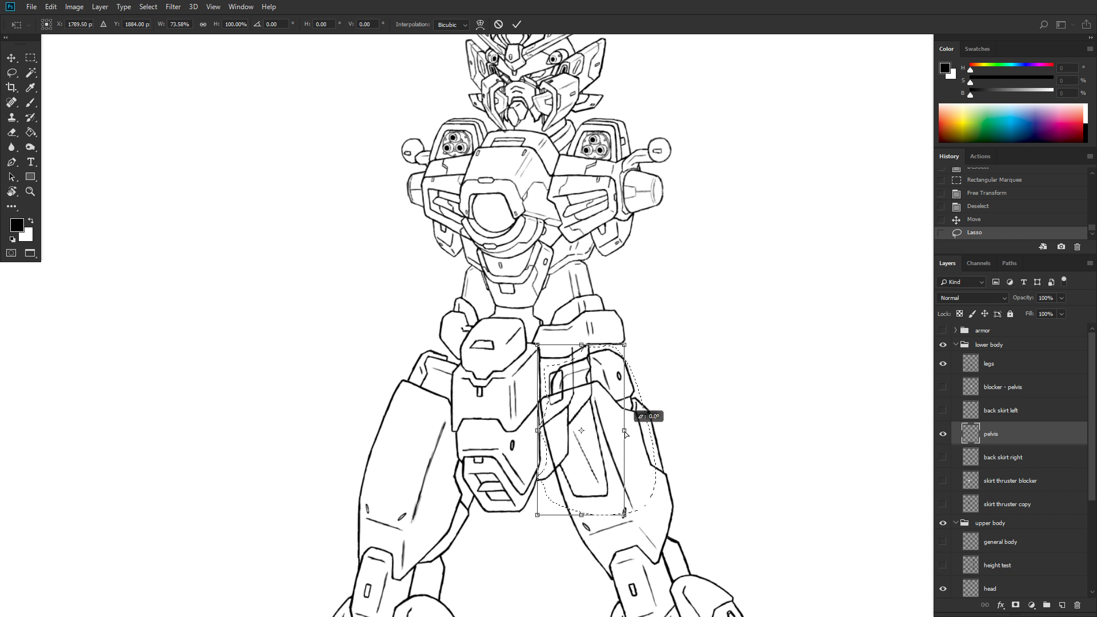
drag(625, 434, 621, 434)
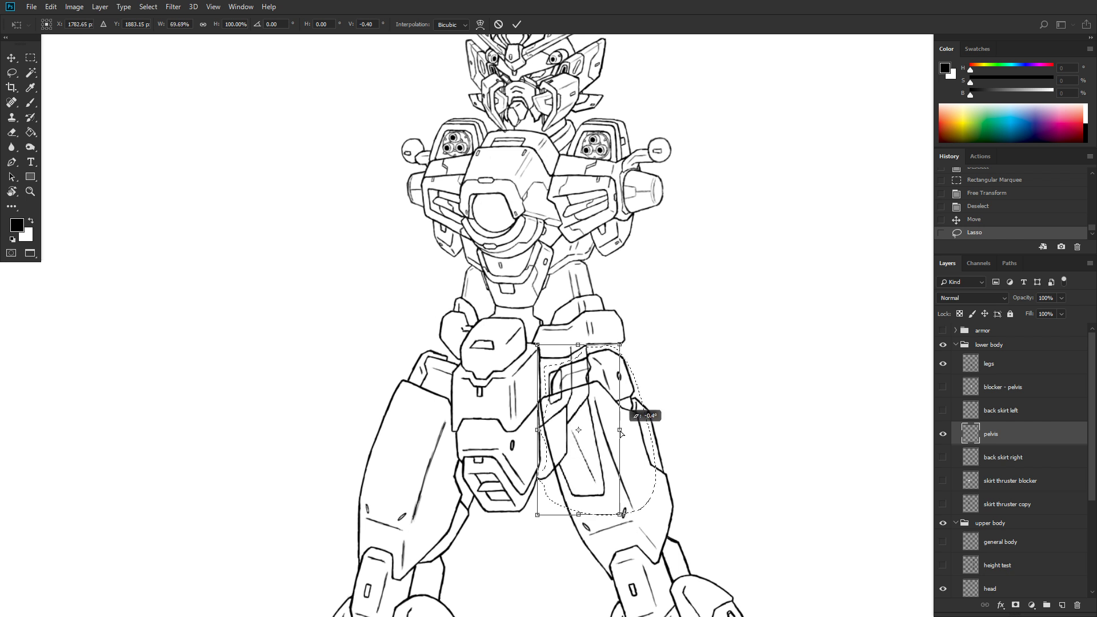
drag(621, 434, 614, 434)
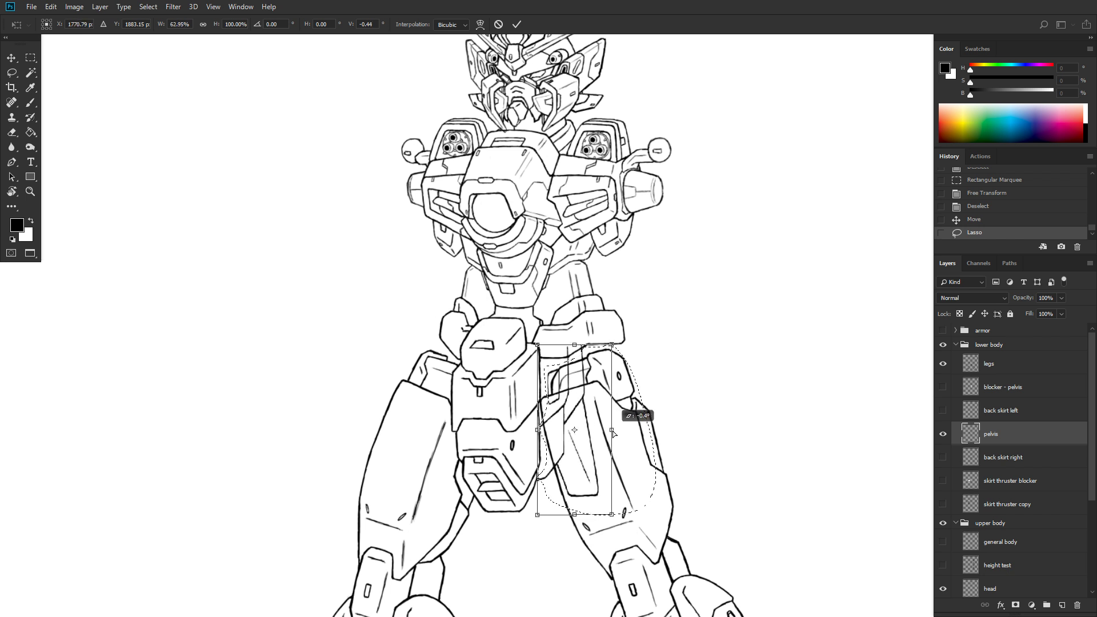
drag(614, 434, 613, 434)
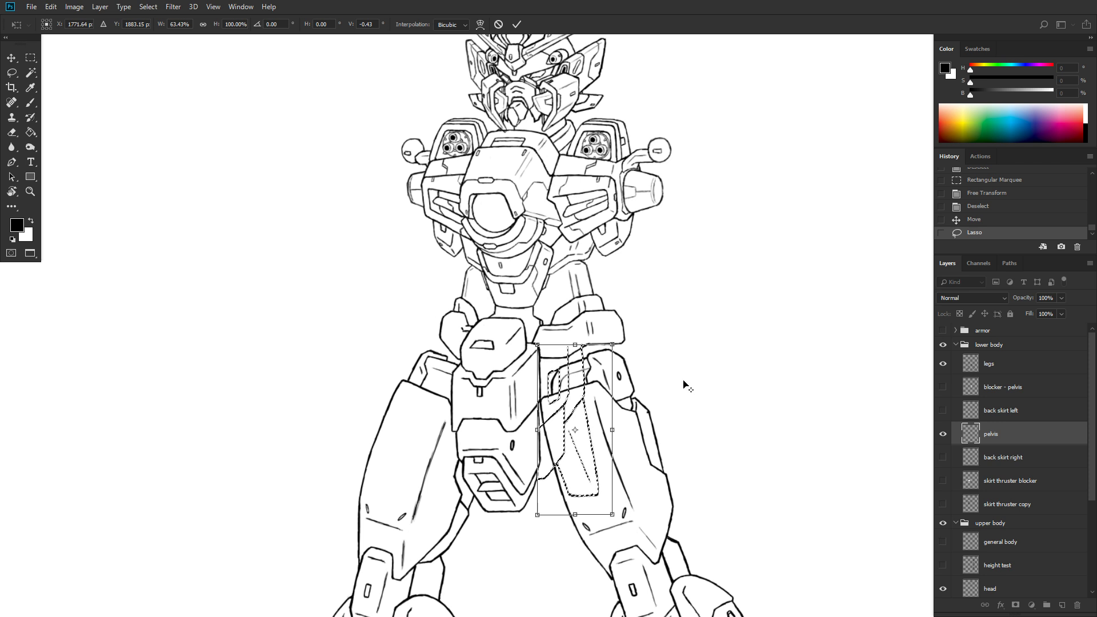
scroll(683, 385, down, 1)
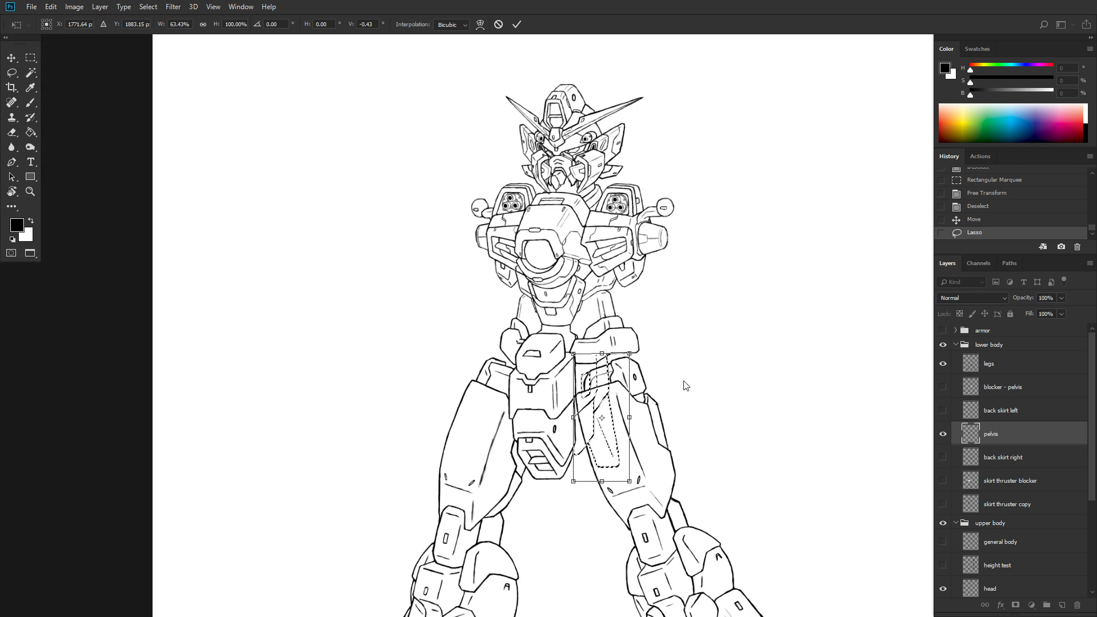
drag(685, 384, 654, 324)
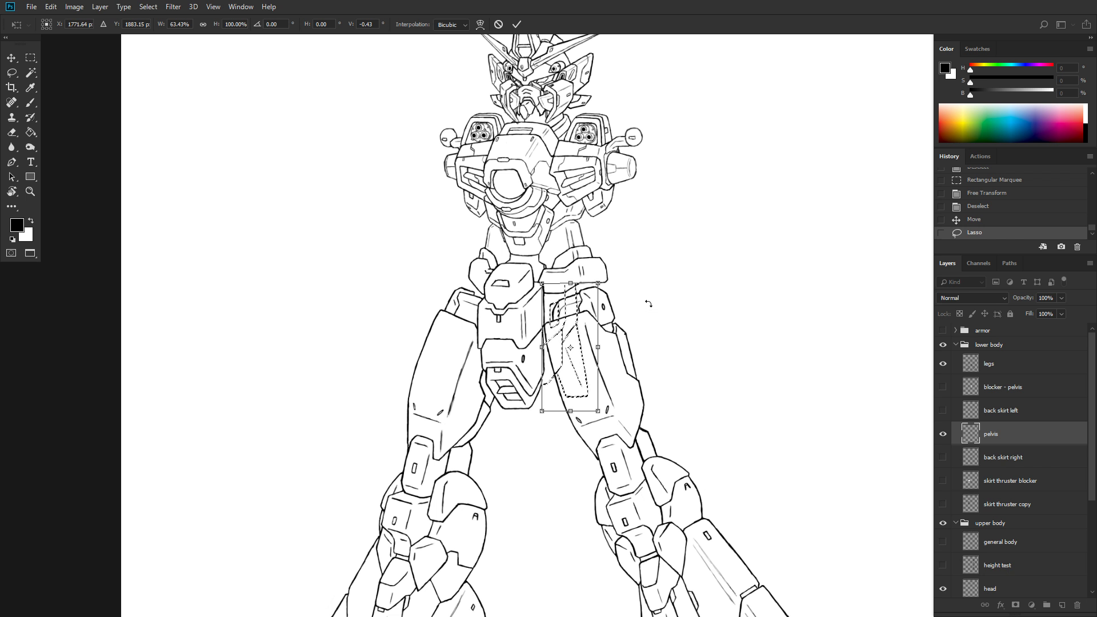
key(Return)
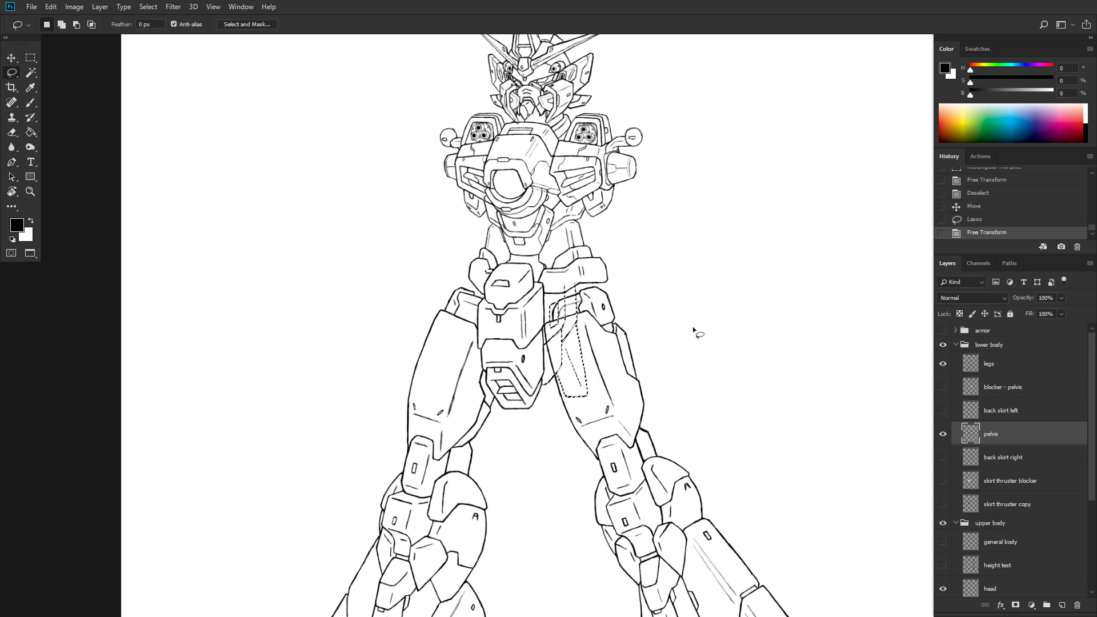
key(ctrl+d)
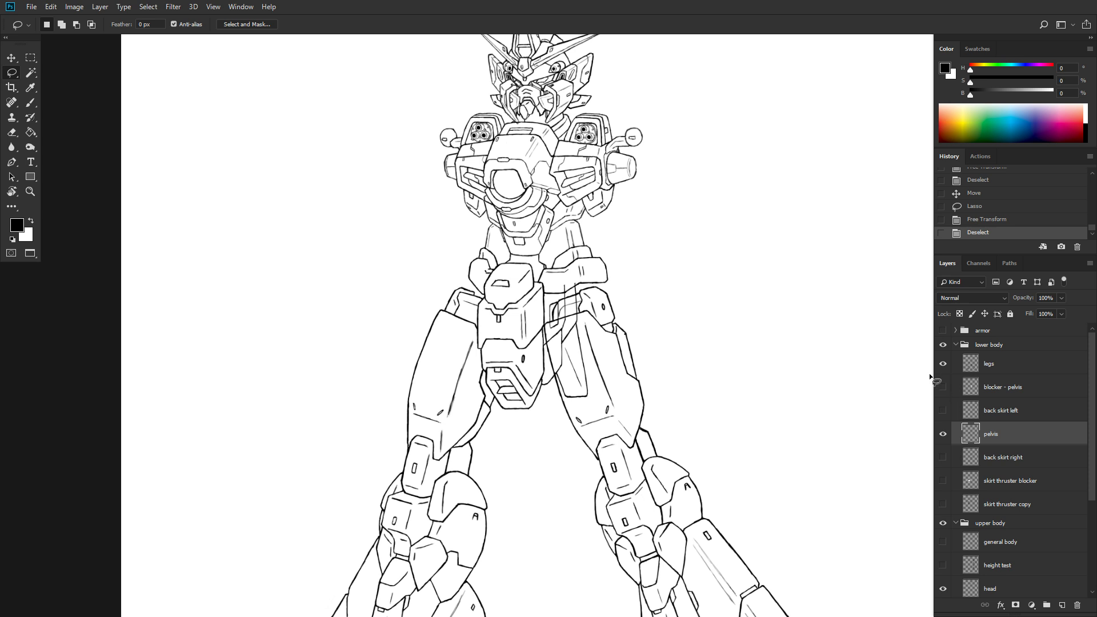
- Hide the legs layer and erase the stray skirt lines that overlap the hip block above the narrowed pieces
click(942, 363)
scroll(620, 307, up, 1)
scroll(619, 305, up, 1)
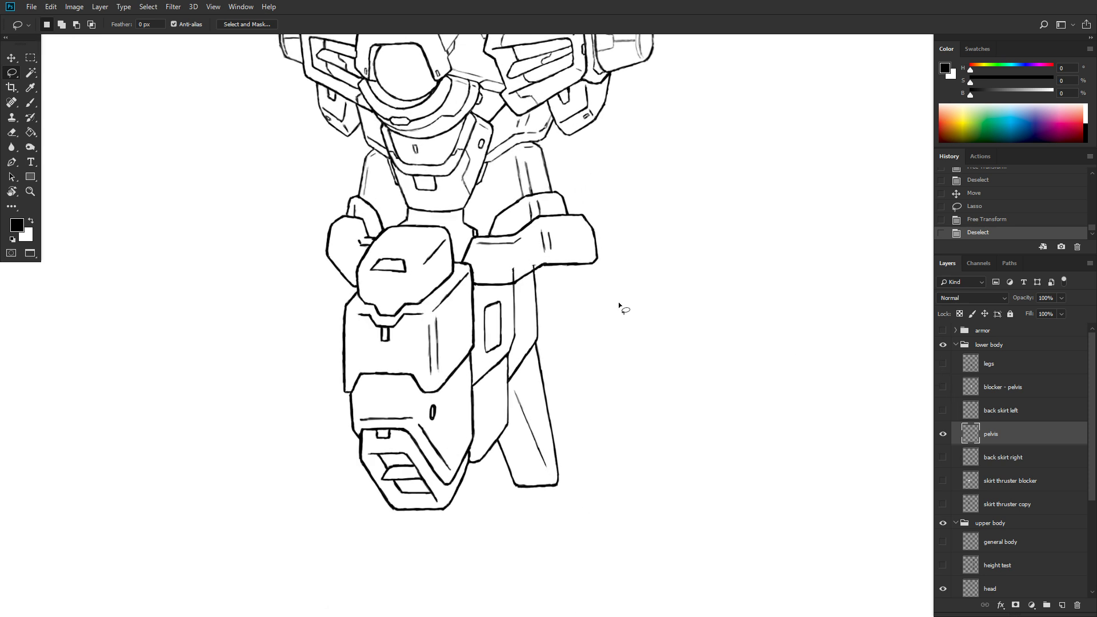
click(30, 106)
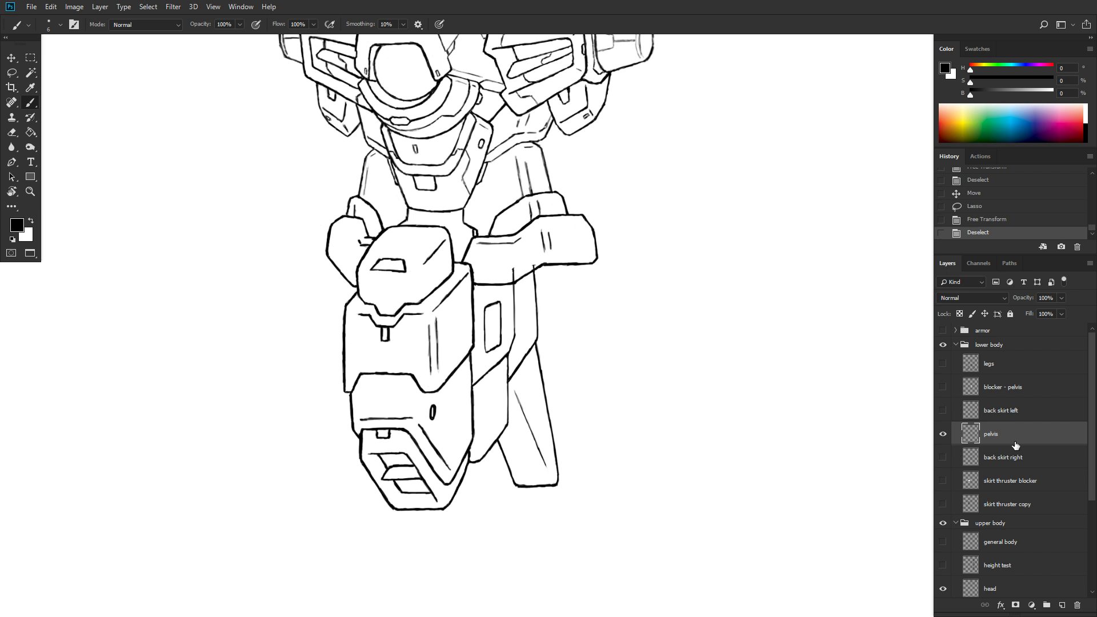
key(e)
drag(515, 274, 538, 263)
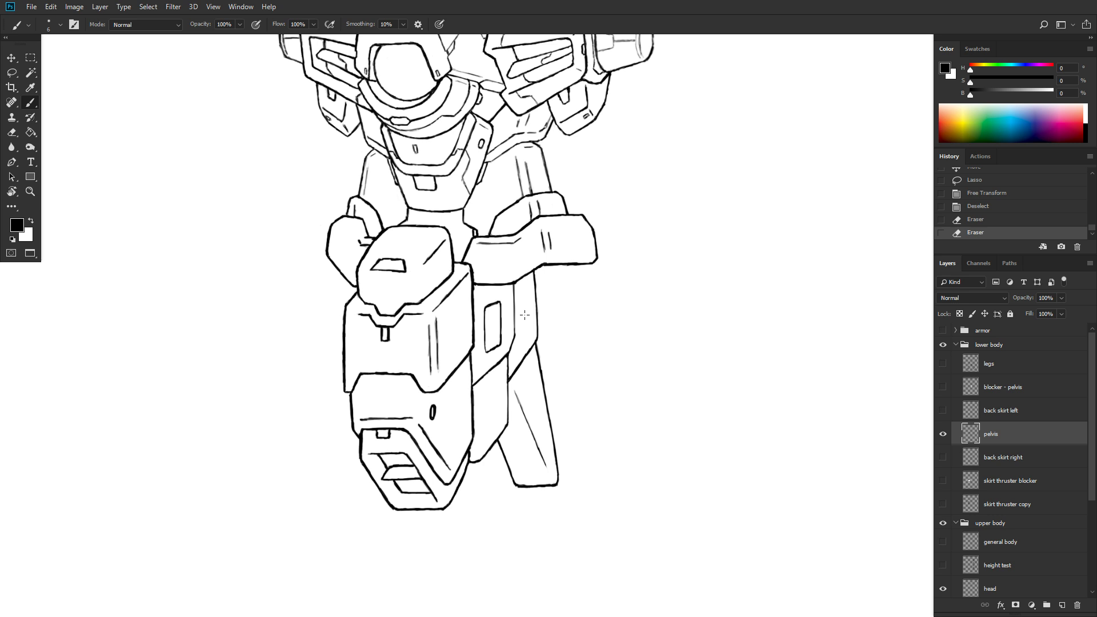
- Redraw the thinned vertical edge of the narrowed side skirt below the hip block with the black brush
scroll(546, 363, up, 3)
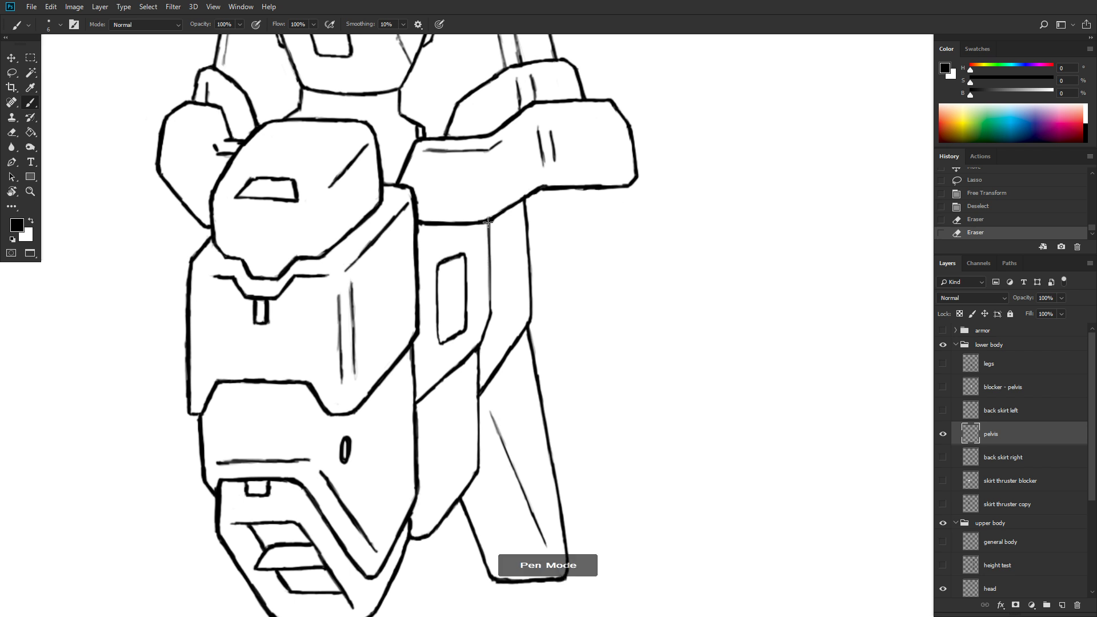
mouse_move(488, 224)
mouse_down()
mouse_move(490, 311)
mouse_move(486, 235)
mouse_move(489, 285)
mouse_move(489, 249)
mouse_up()
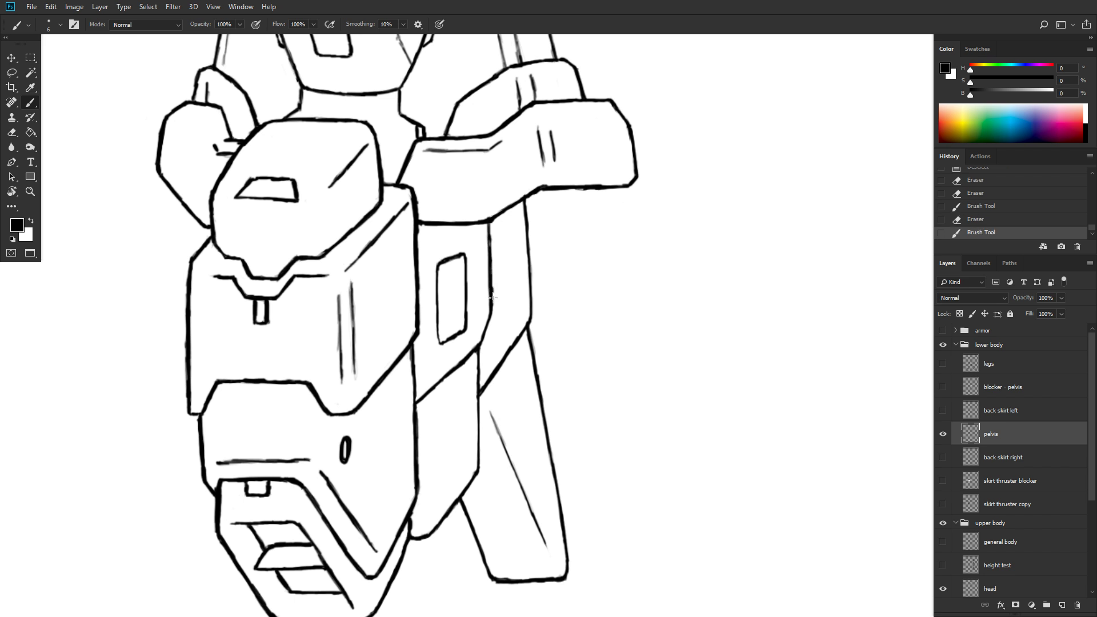
drag(492, 298, 492, 309)
- Redraw the rectangular slot on the side skirt as a taller shape with slanted upper and lower edges
drag(438, 272, 441, 348)
drag(439, 332, 440, 346)
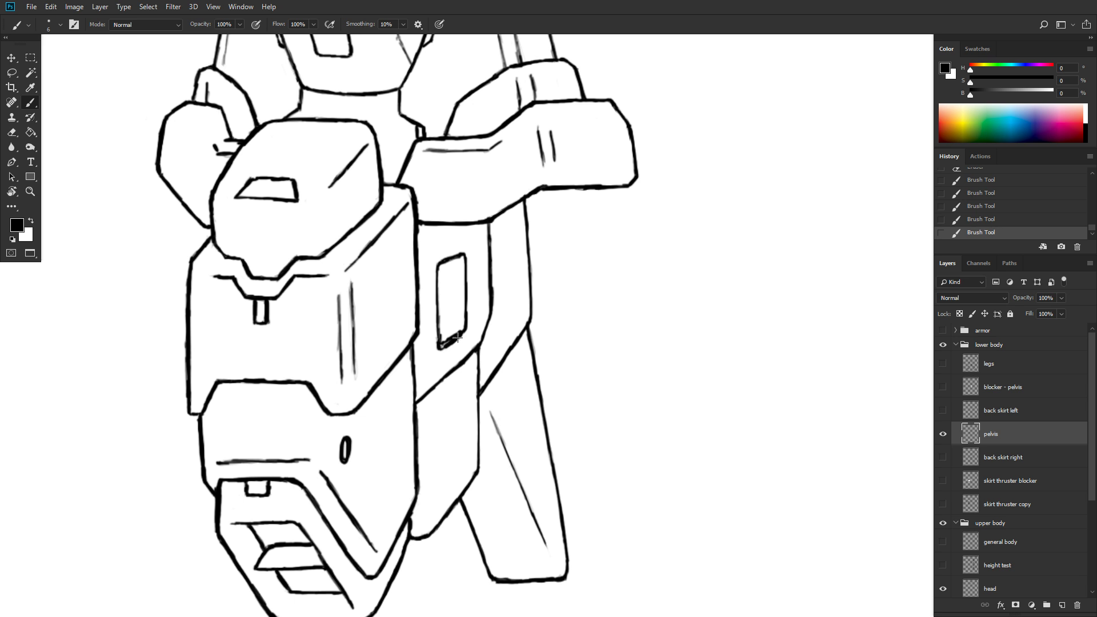
mouse_move(439, 278)
mouse_down()
mouse_move(451, 253)
mouse_move(438, 268)
mouse_move(466, 261)
mouse_up()
mouse_move(443, 343)
mouse_down()
mouse_move(450, 334)
mouse_move(439, 334)
mouse_move(466, 332)
mouse_move(450, 349)
mouse_move(467, 330)
mouse_up()
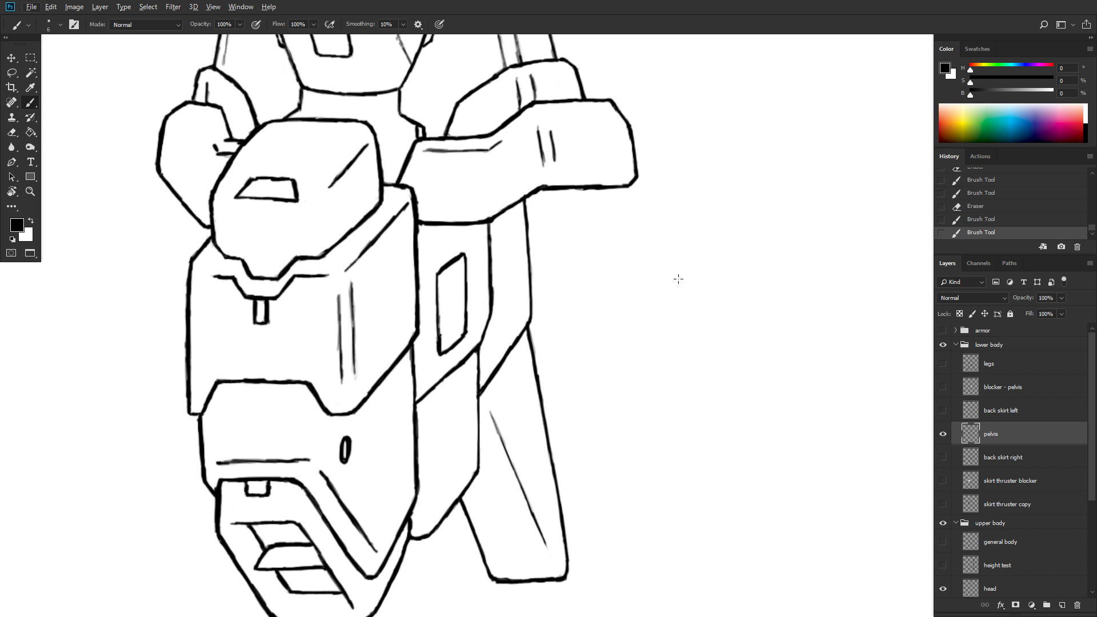
scroll(678, 279, down, 5)
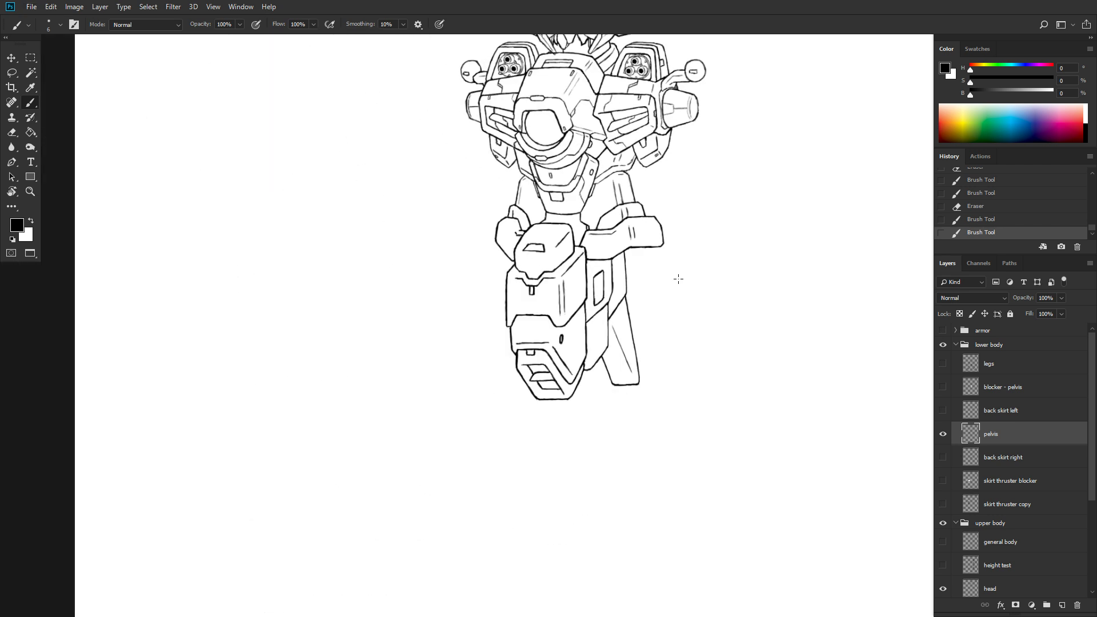
scroll(678, 279, up, 2)
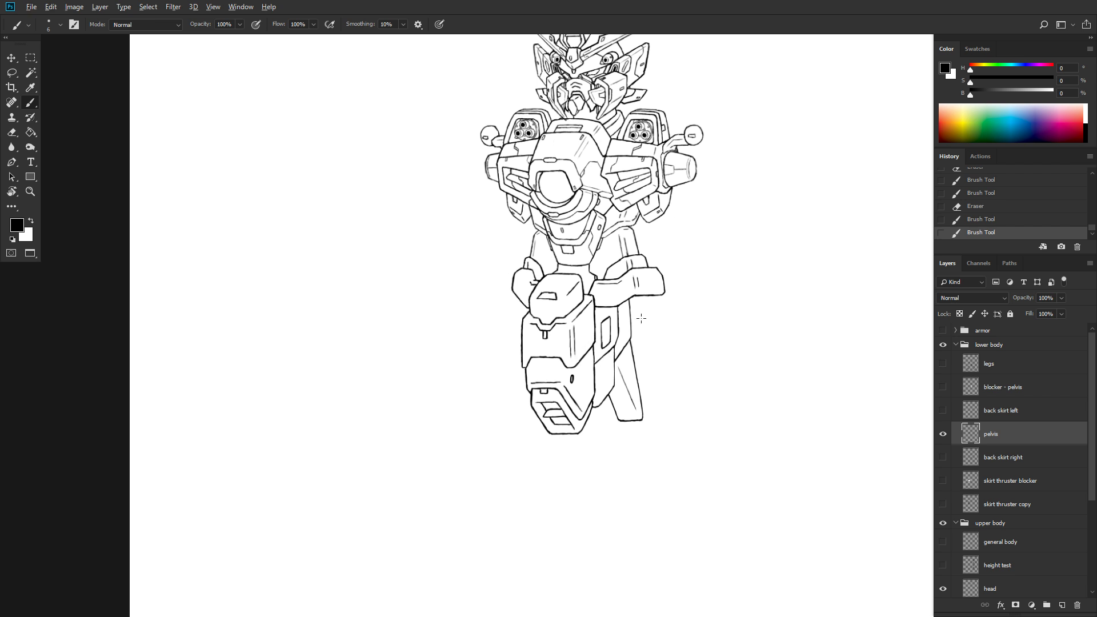
- Redraw the diagonal seam below the side skirt's slot with the brush and trim its stray edges with the eraser
scroll(641, 318, up, 2)
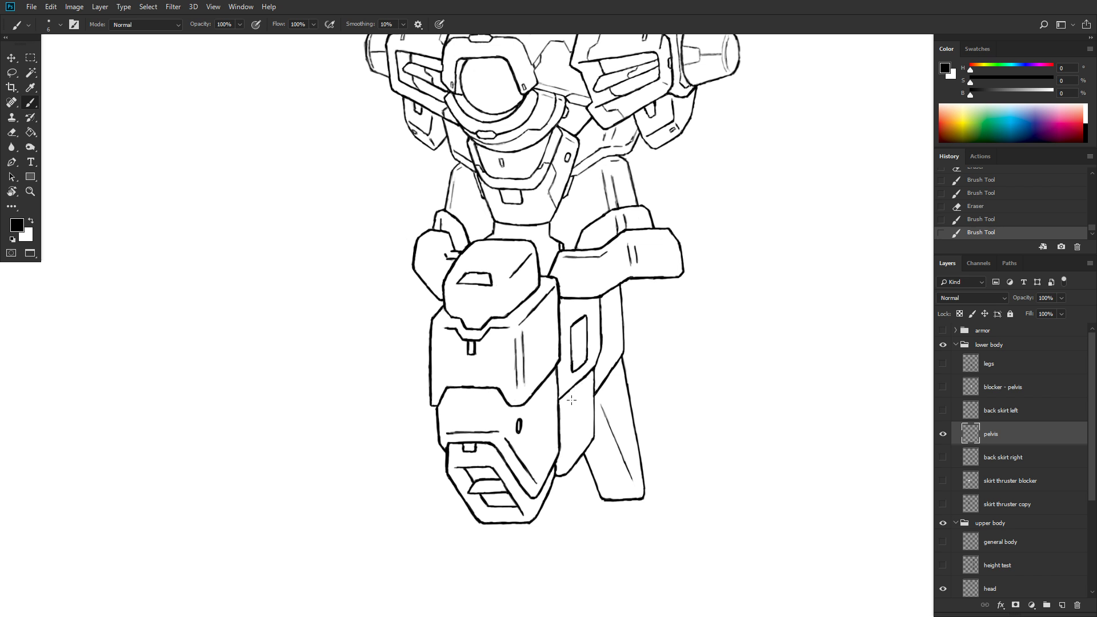
mouse_move(560, 407)
mouse_down()
mouse_move(586, 371)
mouse_move(580, 380)
mouse_up()
key(e)
- Examine how the narrowed skirt pieces relate to the torso, waist and chest above them
scroll(602, 338, up, 5)
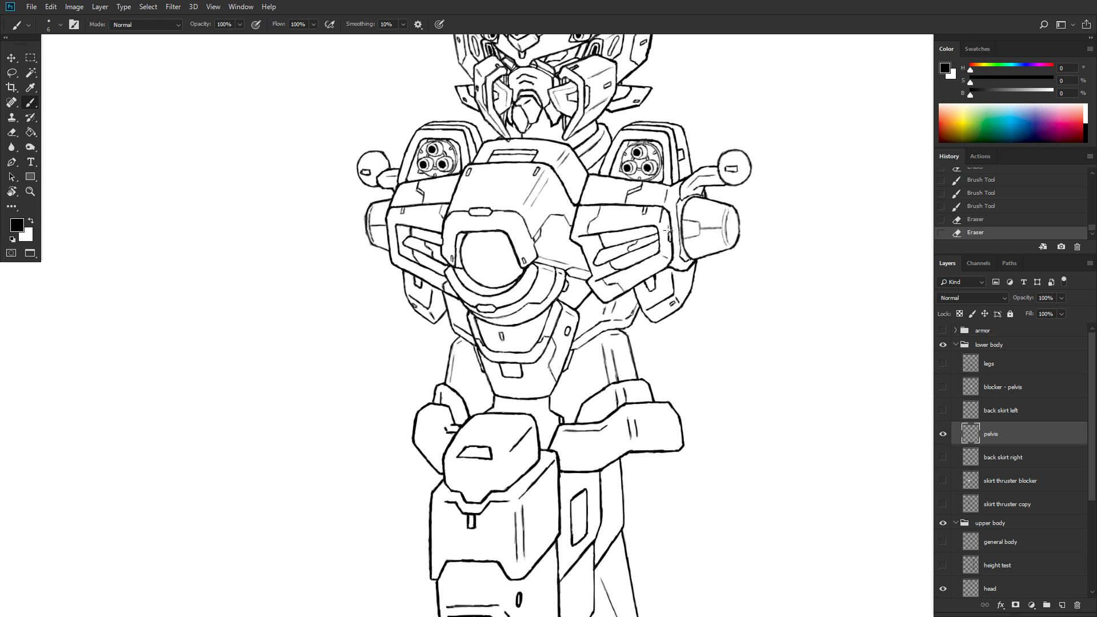
scroll(628, 392, down, 1)
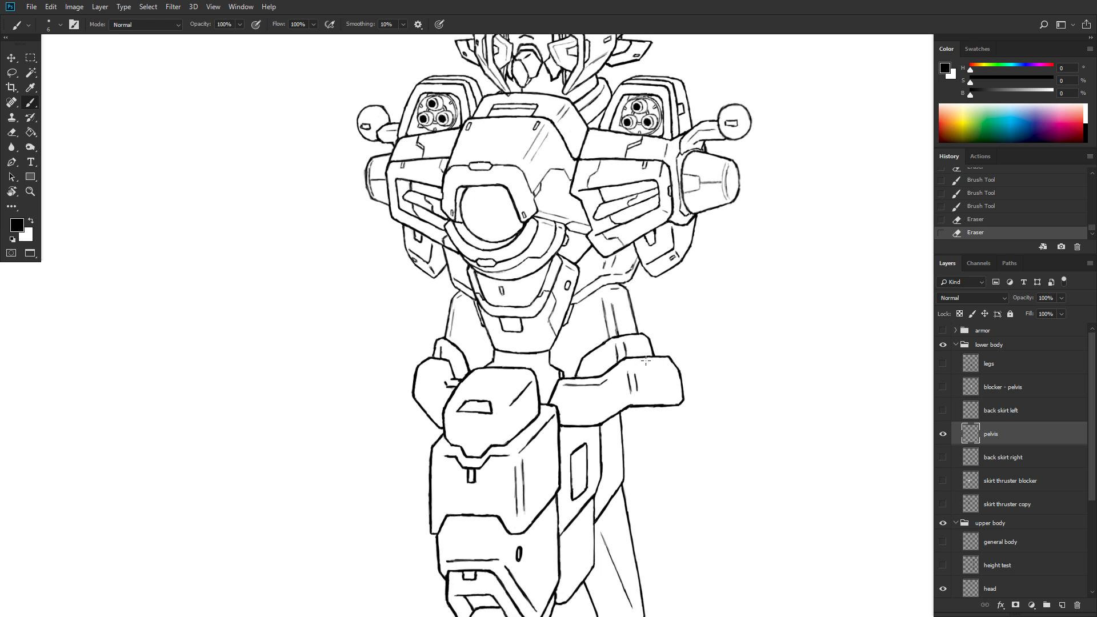
scroll(645, 360, up, 1)
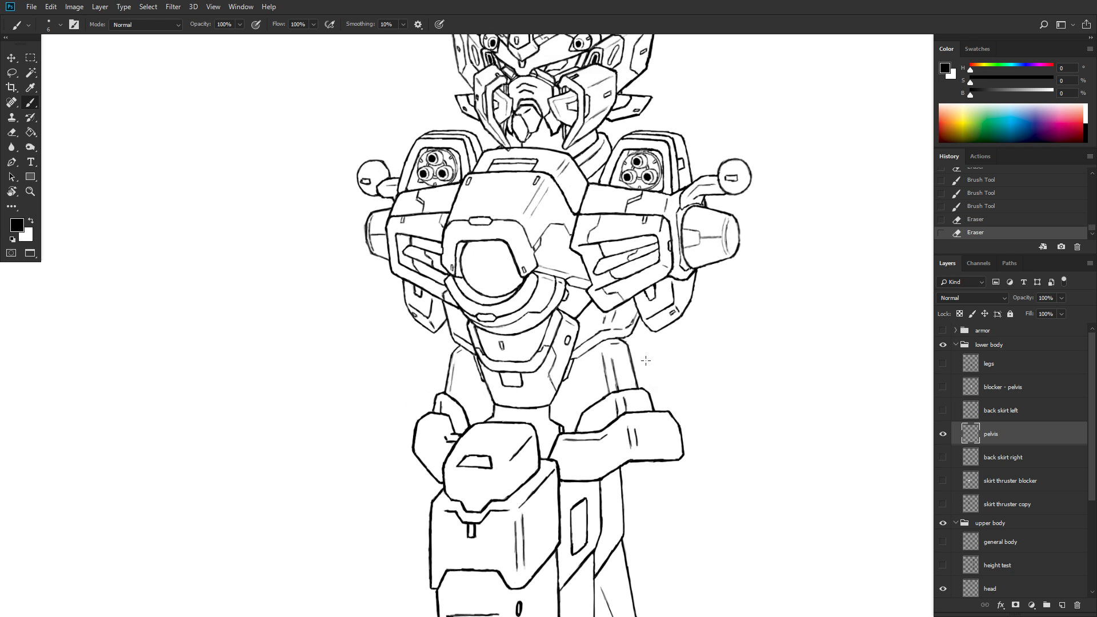
scroll(645, 361, down, 1)
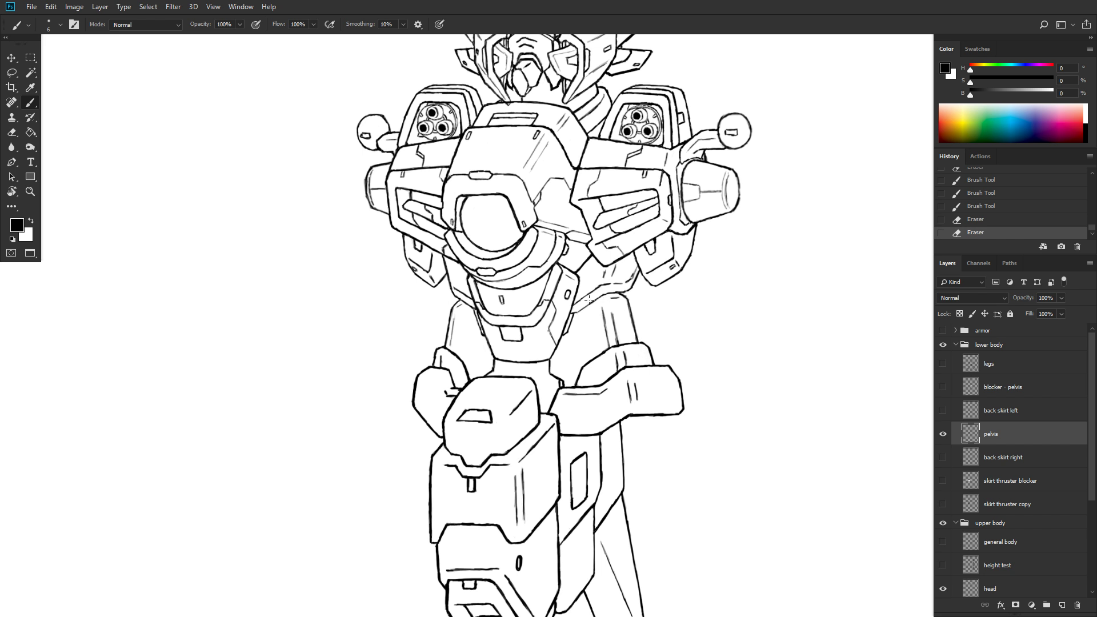
scroll(588, 299, down, 3)
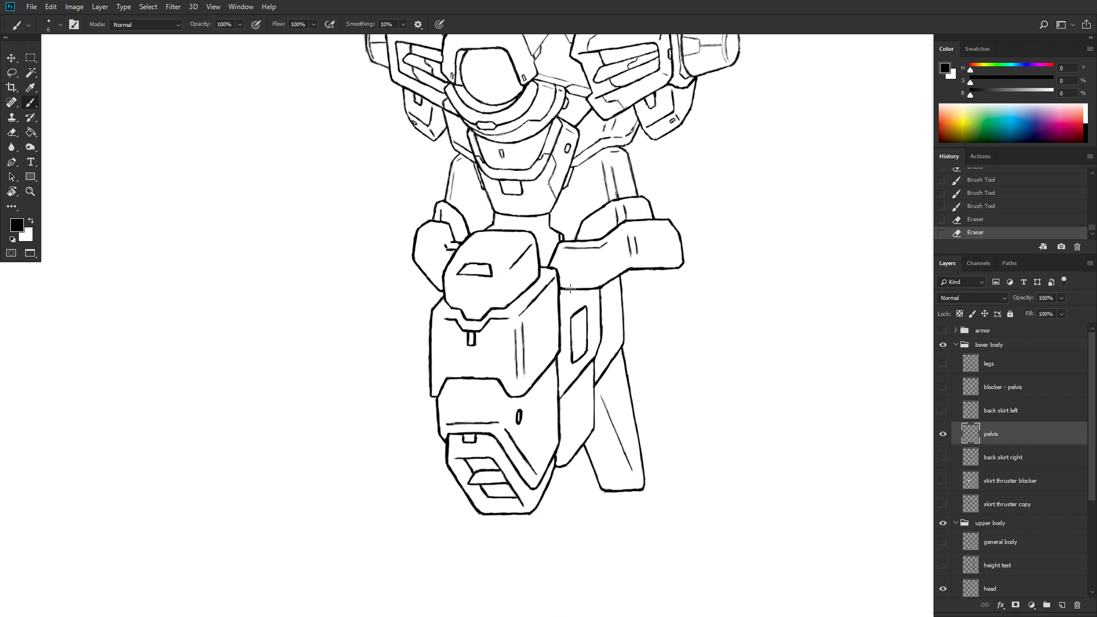
scroll(569, 288, down, 1)
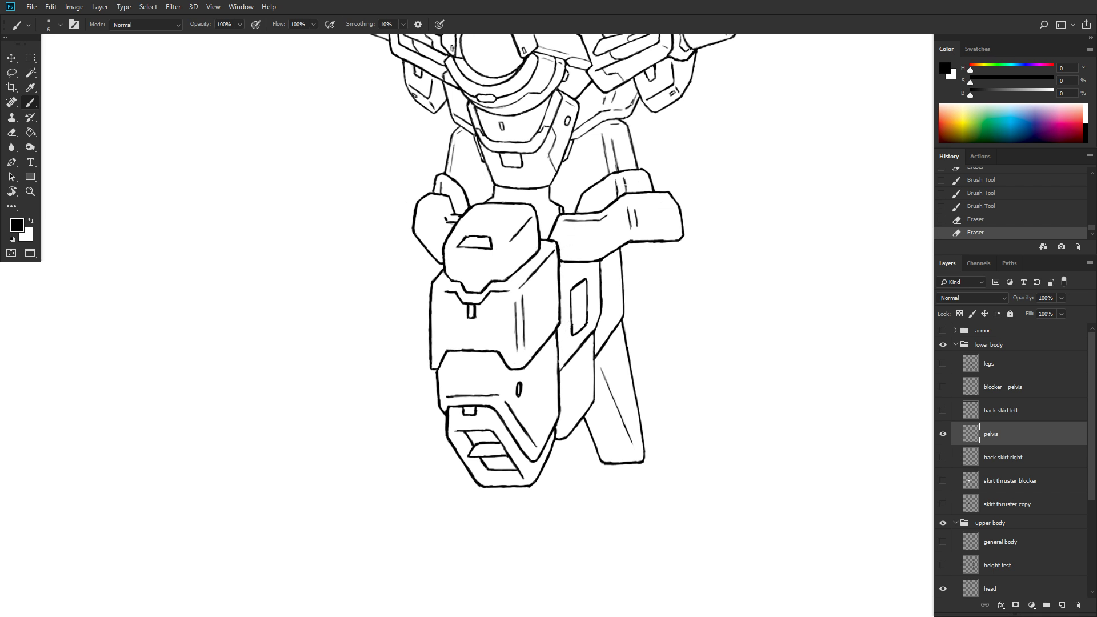
scroll(621, 185, up, 5)
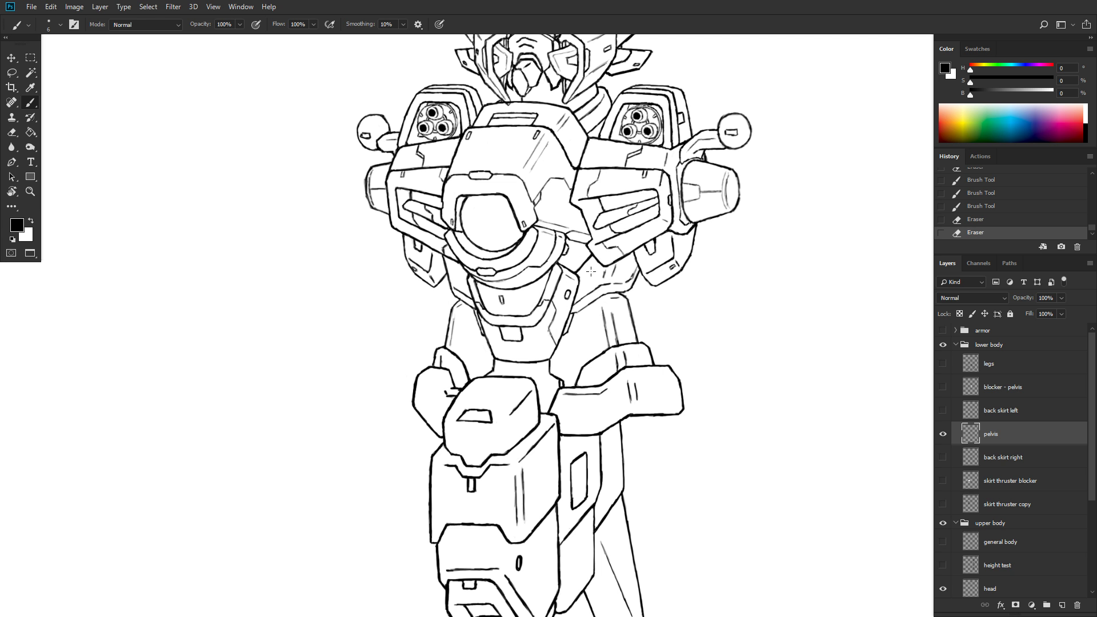
scroll(591, 271, down, 1)
scroll(590, 271, up, 2)
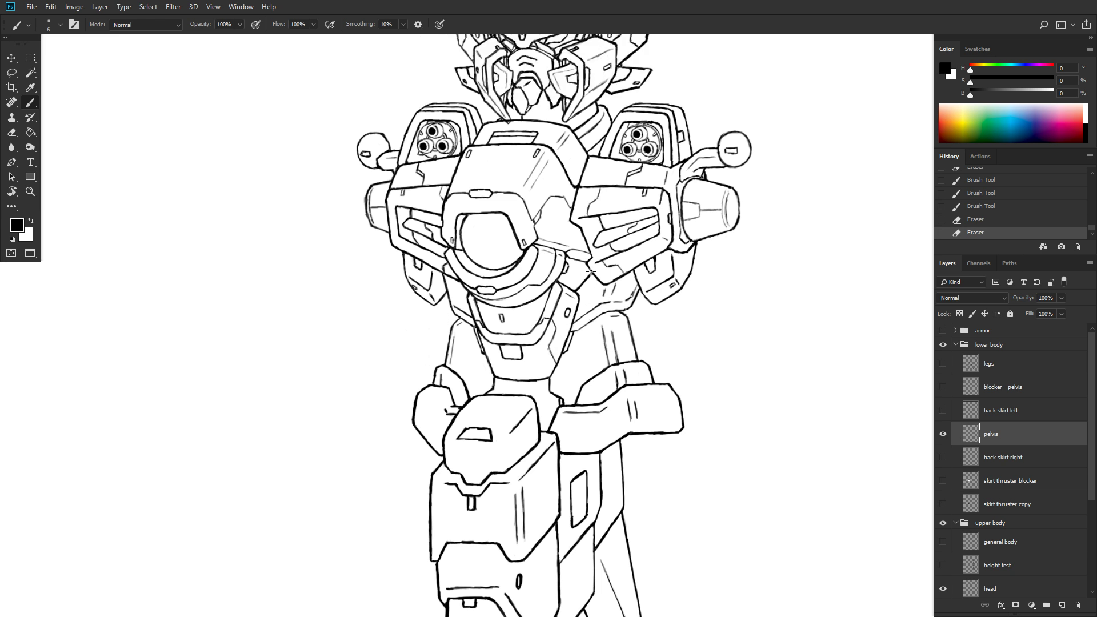
scroll(590, 272, down, 6)
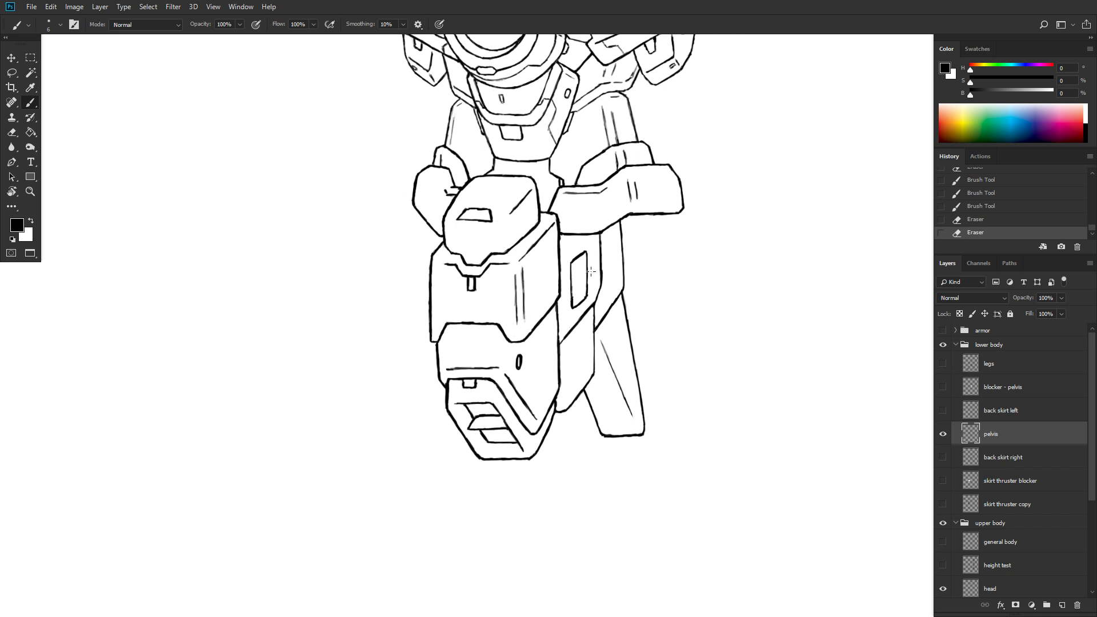
scroll(591, 271, up, 1)
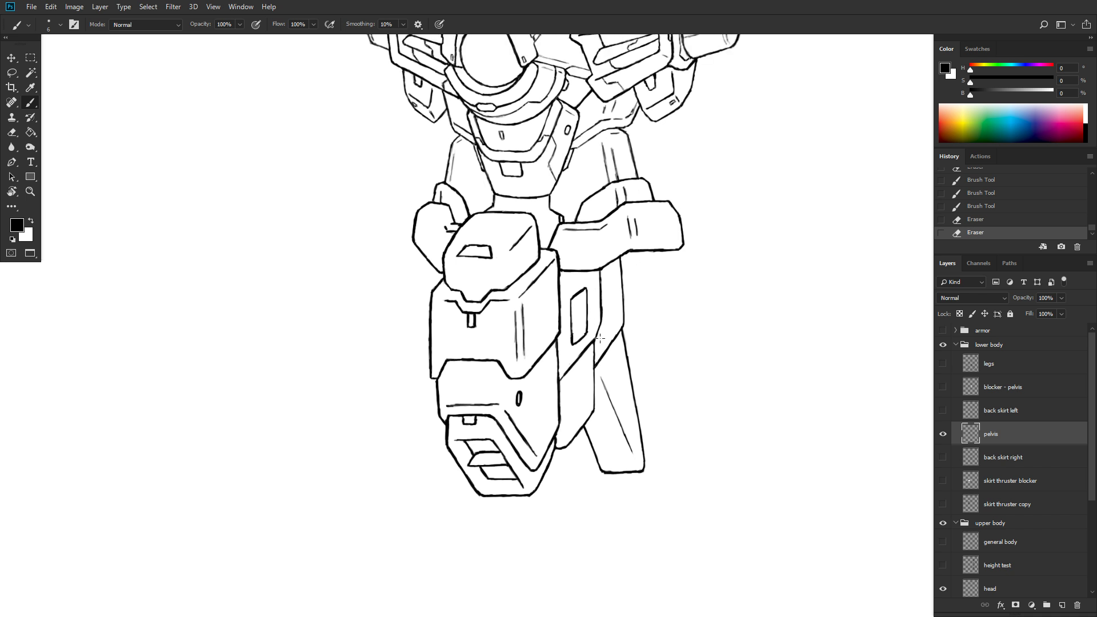
- Rework the slanted edges of the side skirt's slot and clean up the diagonal seam and rear corner beneath it
drag(564, 371, 561, 386)
drag(572, 347, 584, 336)
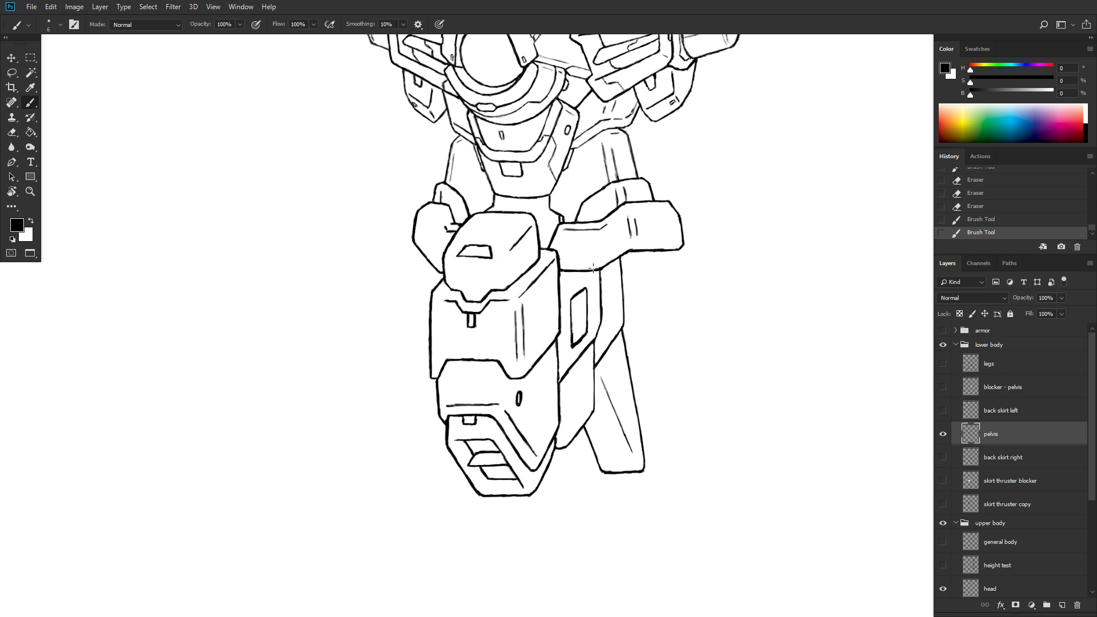
mouse_move(572, 298)
mouse_down()
mouse_move(584, 284)
mouse_move(571, 305)
mouse_move(582, 338)
mouse_move(571, 341)
mouse_move(586, 333)
mouse_move(580, 296)
mouse_move(570, 311)
mouse_up()
mouse_move(600, 368)
mouse_down()
mouse_move(622, 328)
mouse_move(597, 377)
mouse_move(622, 331)
mouse_move(601, 368)
mouse_move(615, 343)
mouse_move(602, 343)
mouse_move(595, 367)
mouse_move(616, 334)
mouse_move(596, 377)
mouse_up()
key(e)
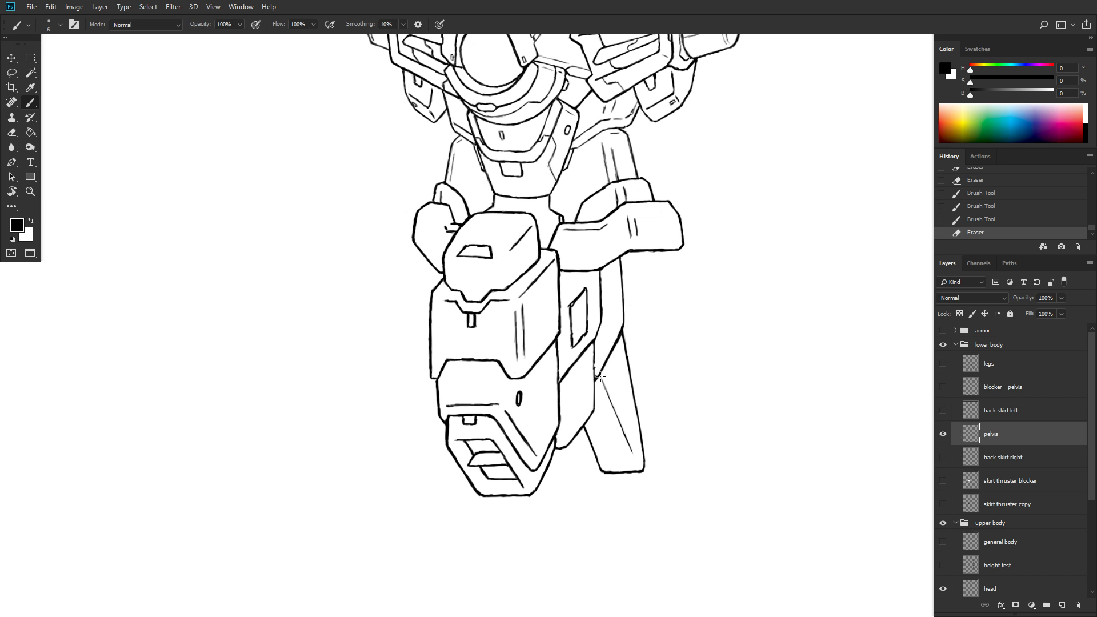
drag(600, 376, 593, 391)
- Save the drawing and show the legs layer to check the pelvis against the whole figure
scroll(677, 262, down, 3)
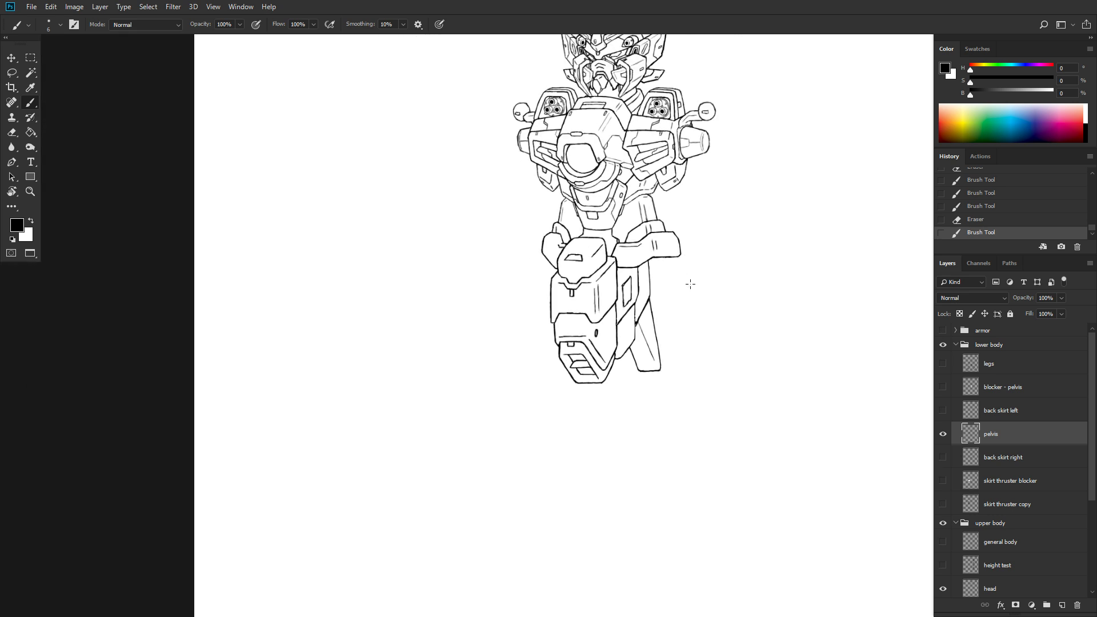
scroll(736, 326, down, 3)
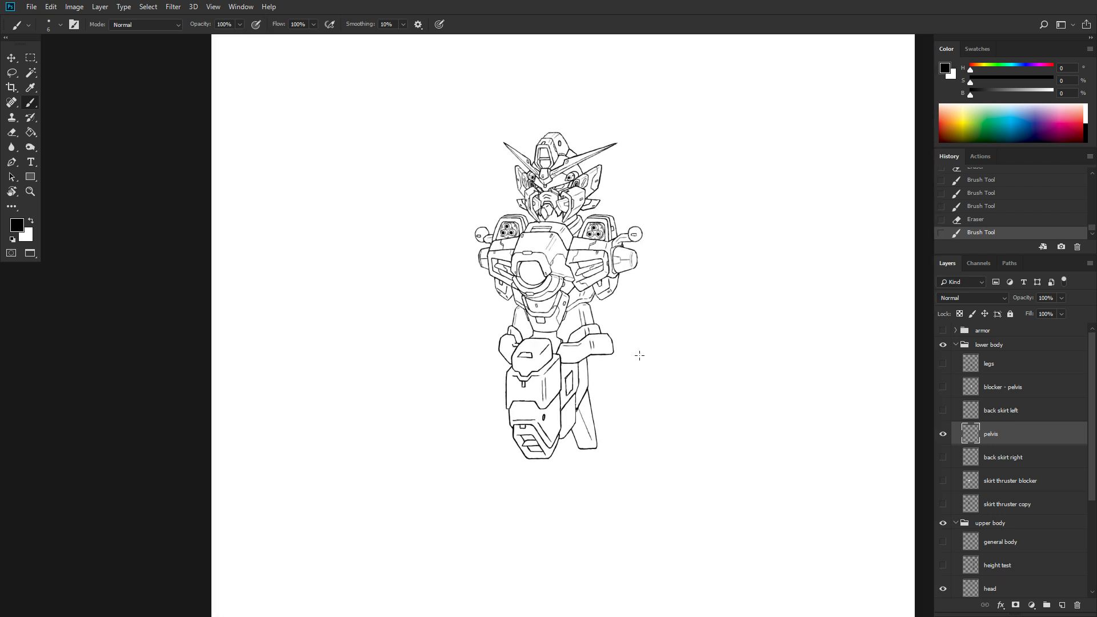
key(ctrl+s)
click(942, 364)
scroll(813, 334, down, 1)
scroll(814, 334, down, 1)
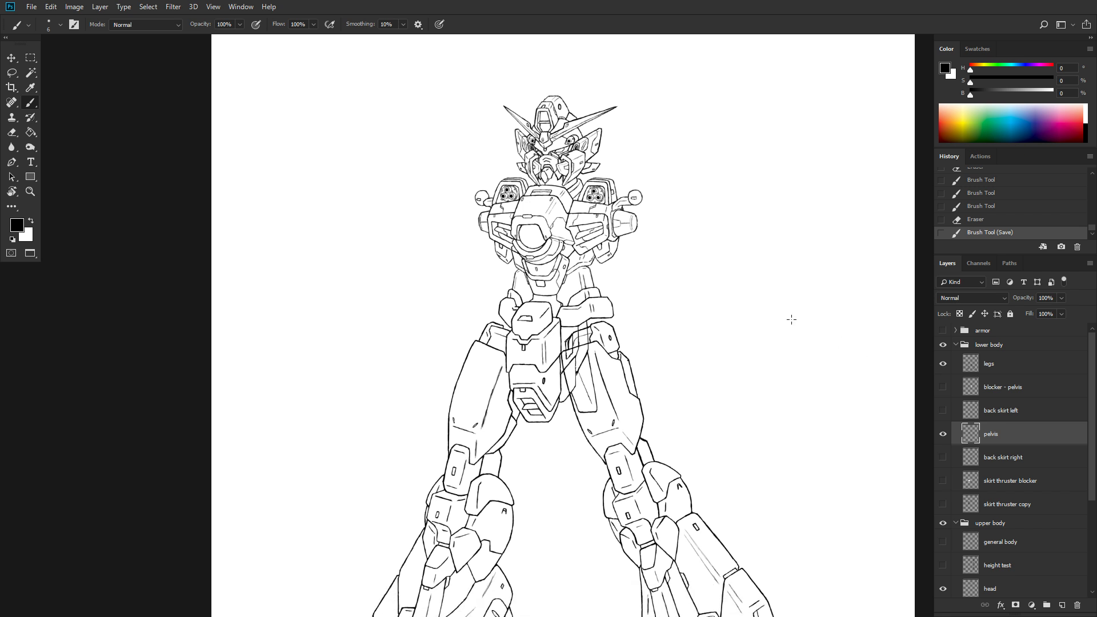
alt+scroll(764, 313, down, 2)
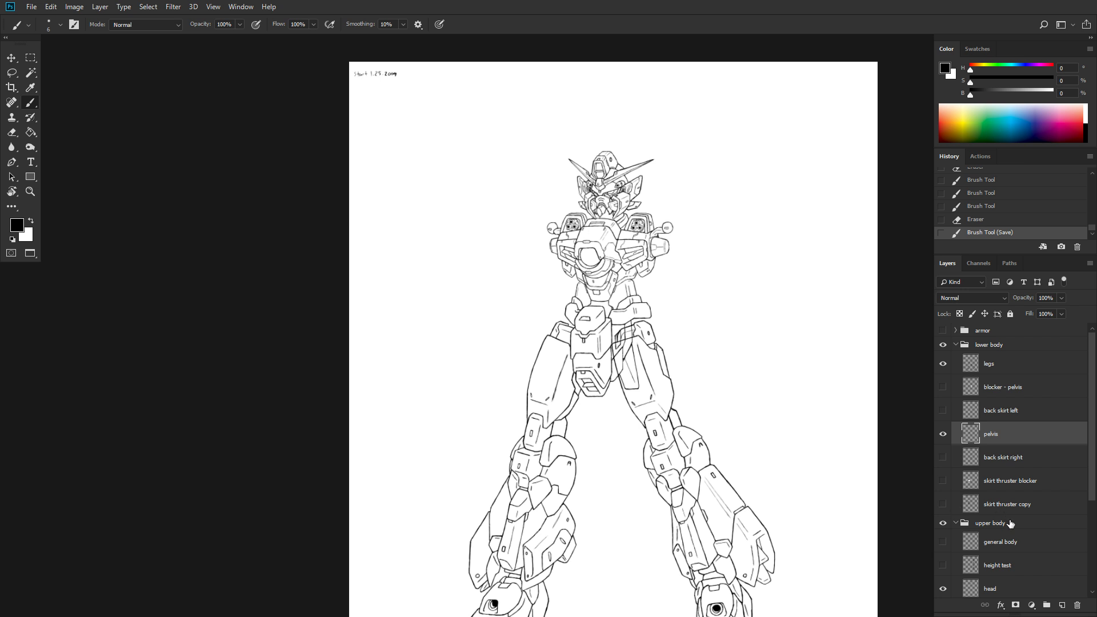
- Show the back skirt right and back skirt left layers, hide the legs layer, and ready back skirt left for moving
click(942, 458)
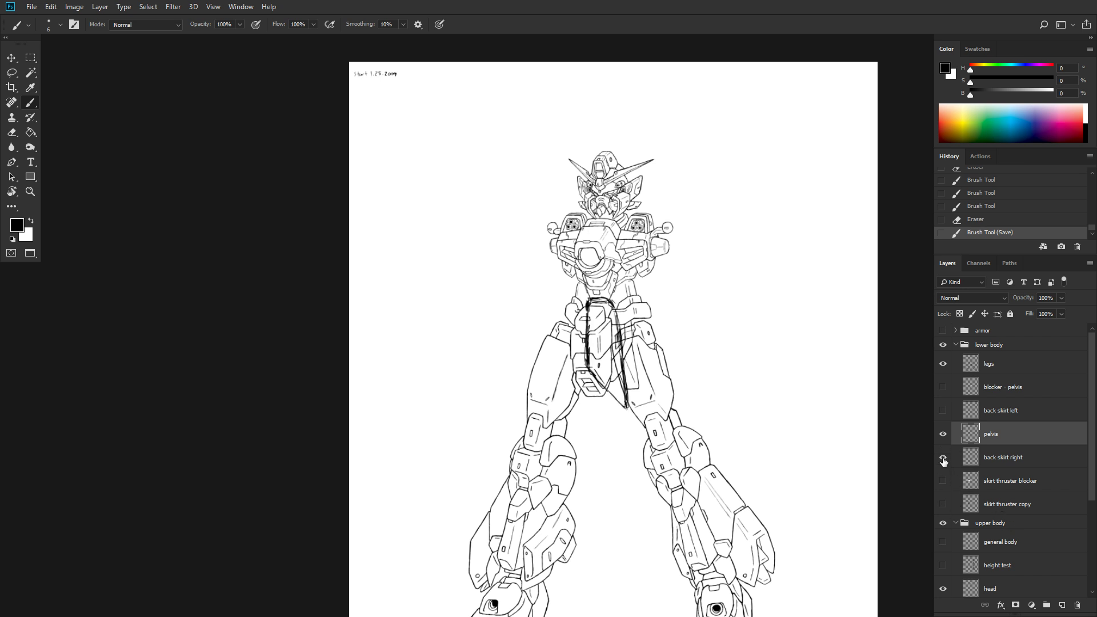
click(943, 410)
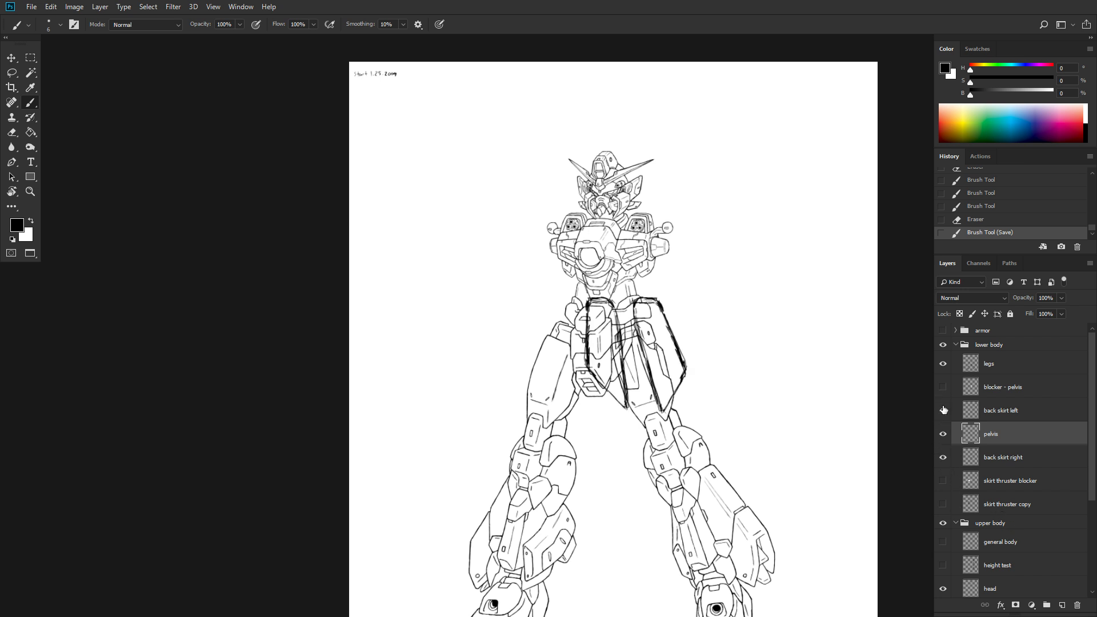
scroll(742, 358, up, 2)
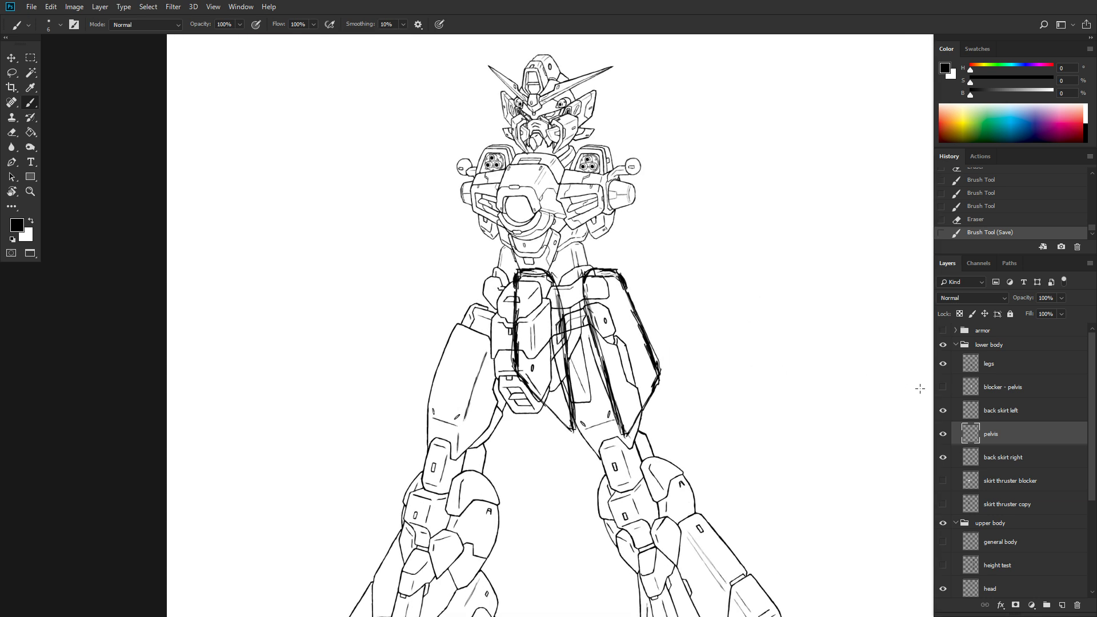
click(943, 363)
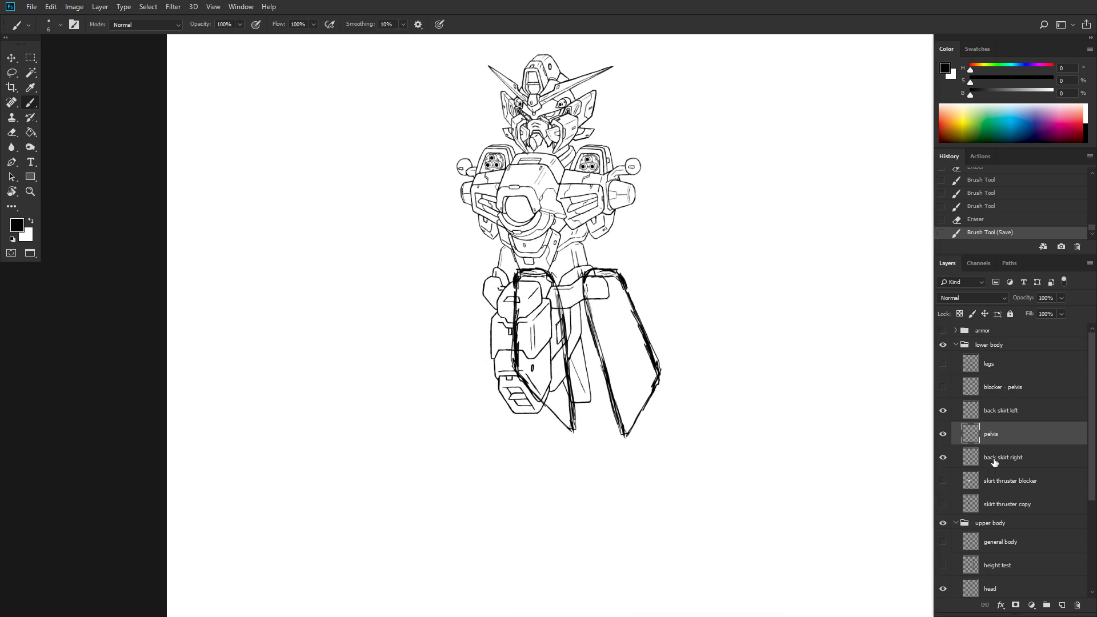
click(1012, 417)
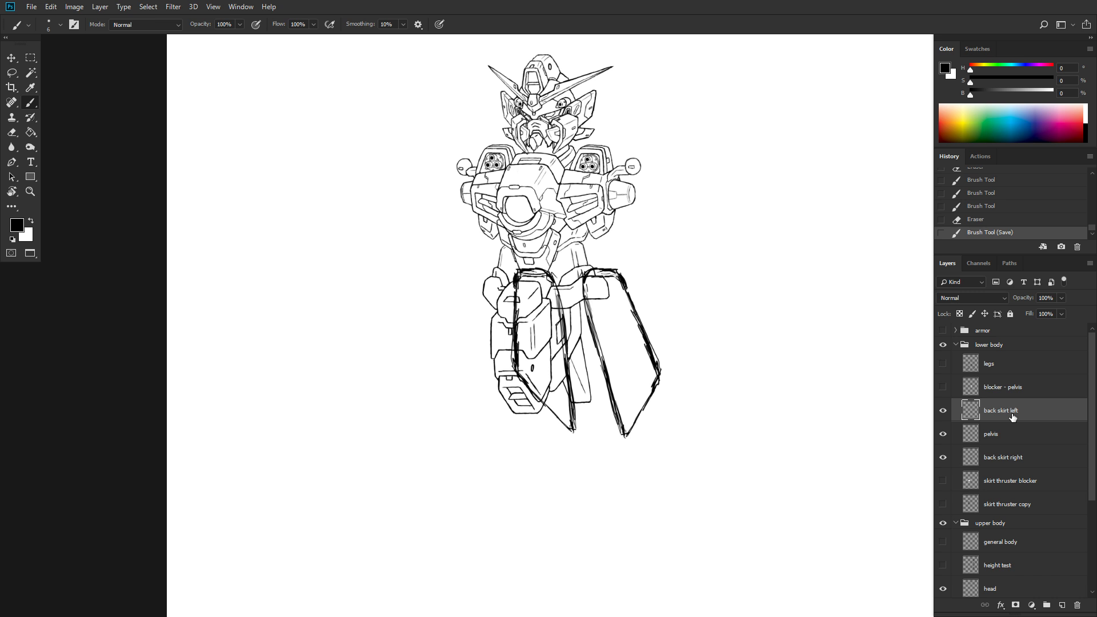
key(v)
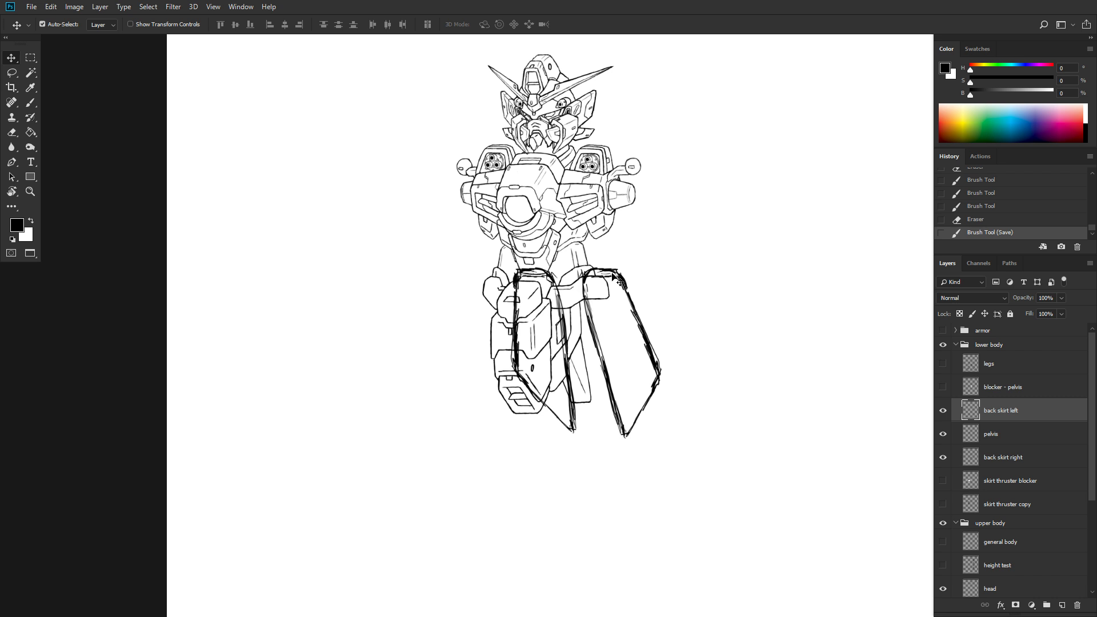
drag(620, 282, 588, 301)
key(ctrl+z)
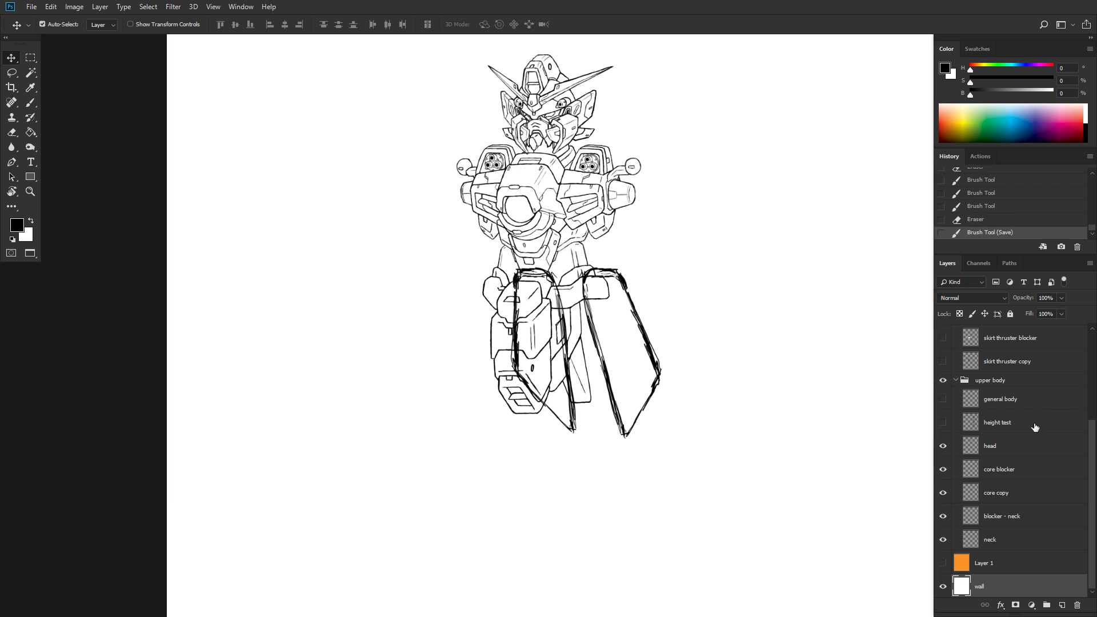
scroll(1034, 428, up, 3)
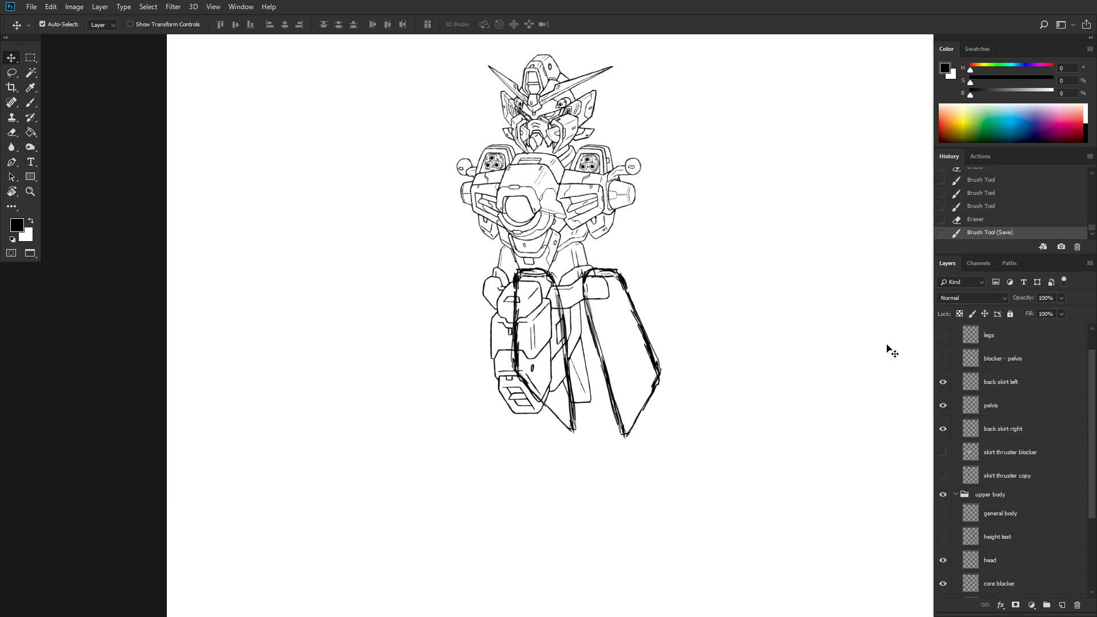
- Turn off Auto-Select and move the back skirt left panel inward so its upper end overlaps the hip block
click(42, 24)
scroll(1059, 401, up, 1)
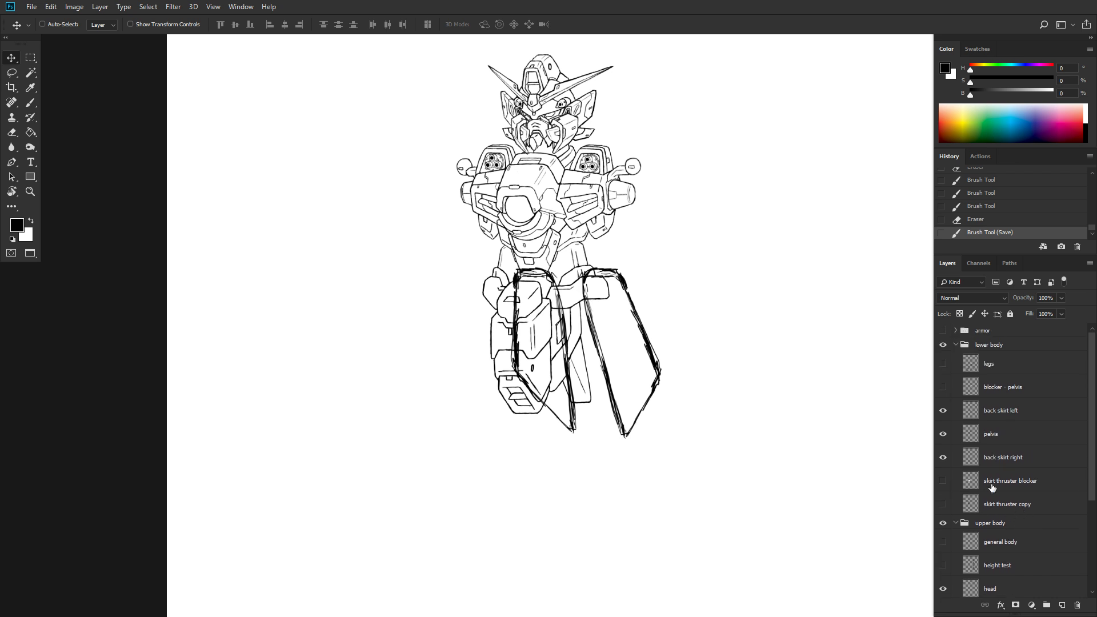
click(943, 410)
click(999, 410)
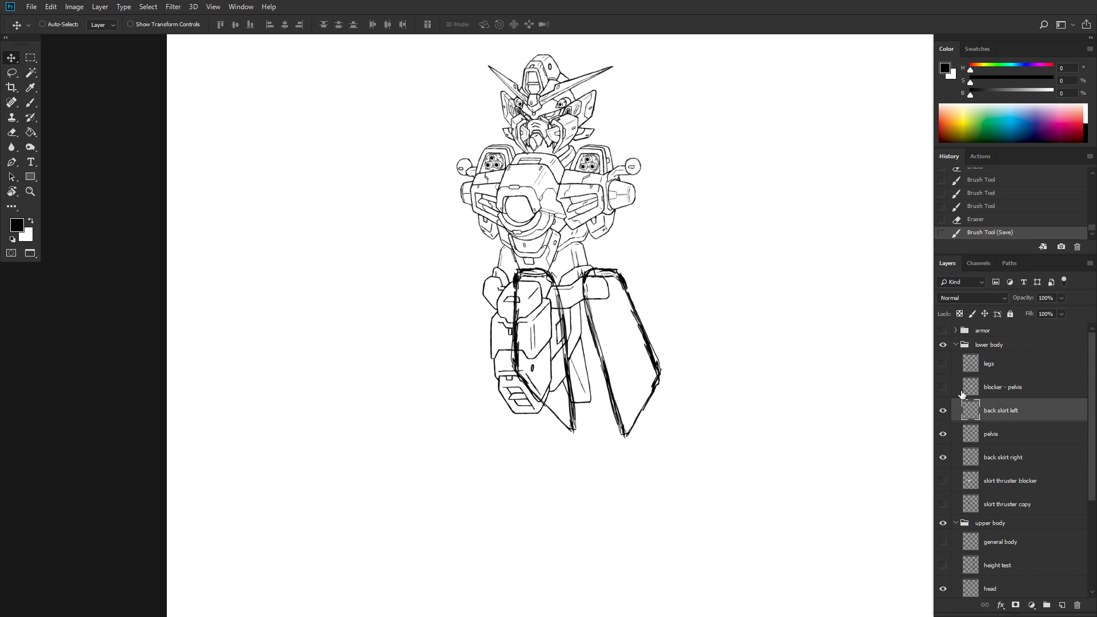
drag(631, 308, 613, 301)
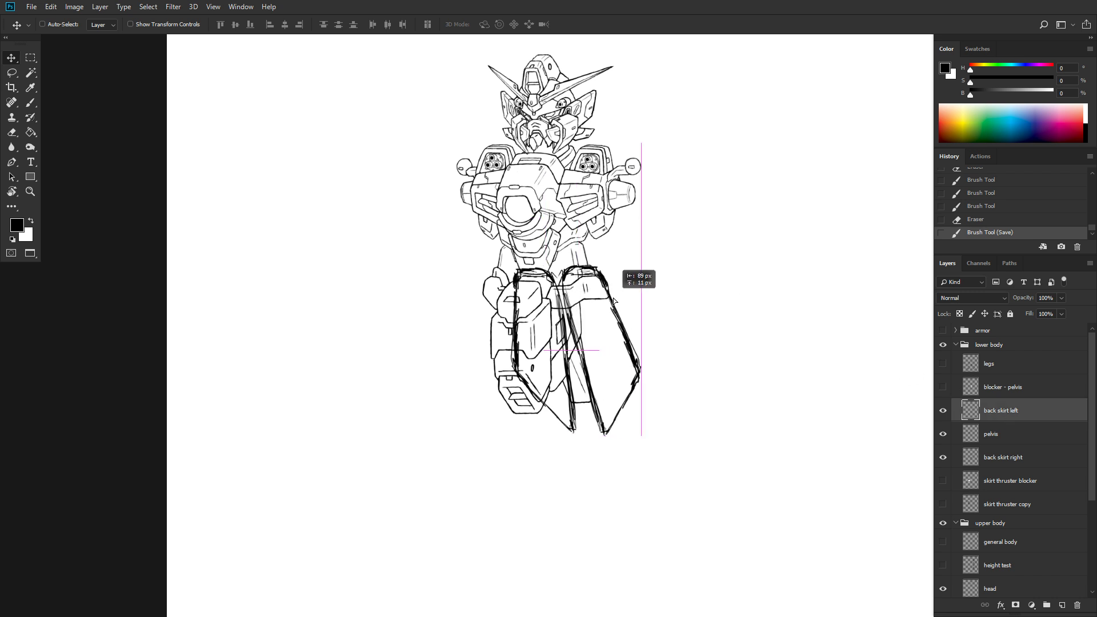
drag(614, 301, 607, 304)
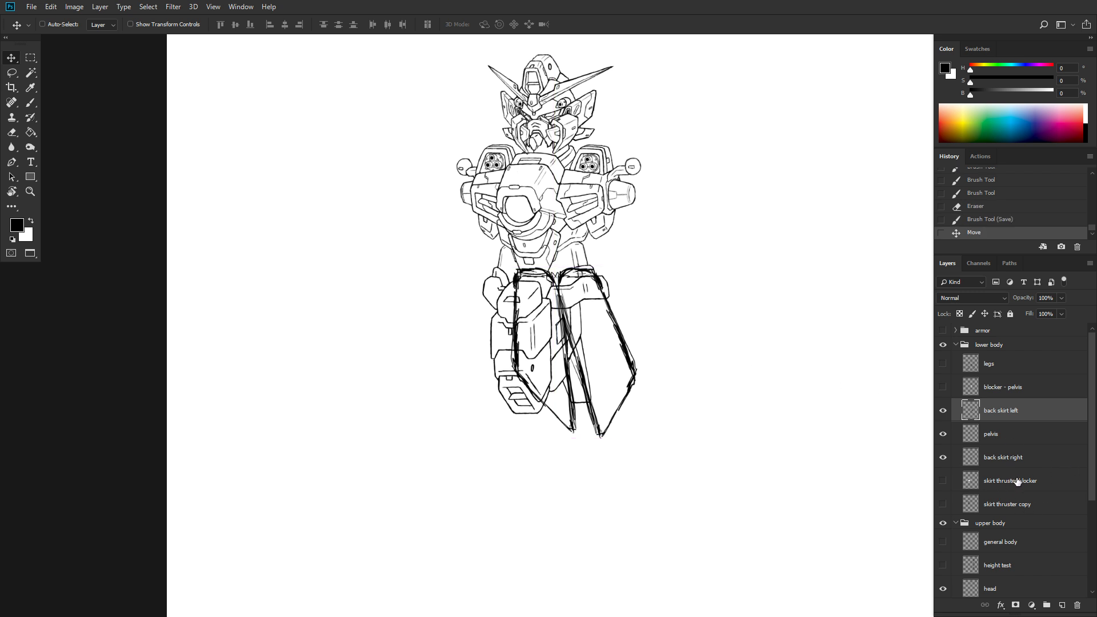
- Move the back skirt right panel about 99 px outward and 17 px down, over the front crotch armor
click(1003, 458)
drag(544, 336, 523, 343)
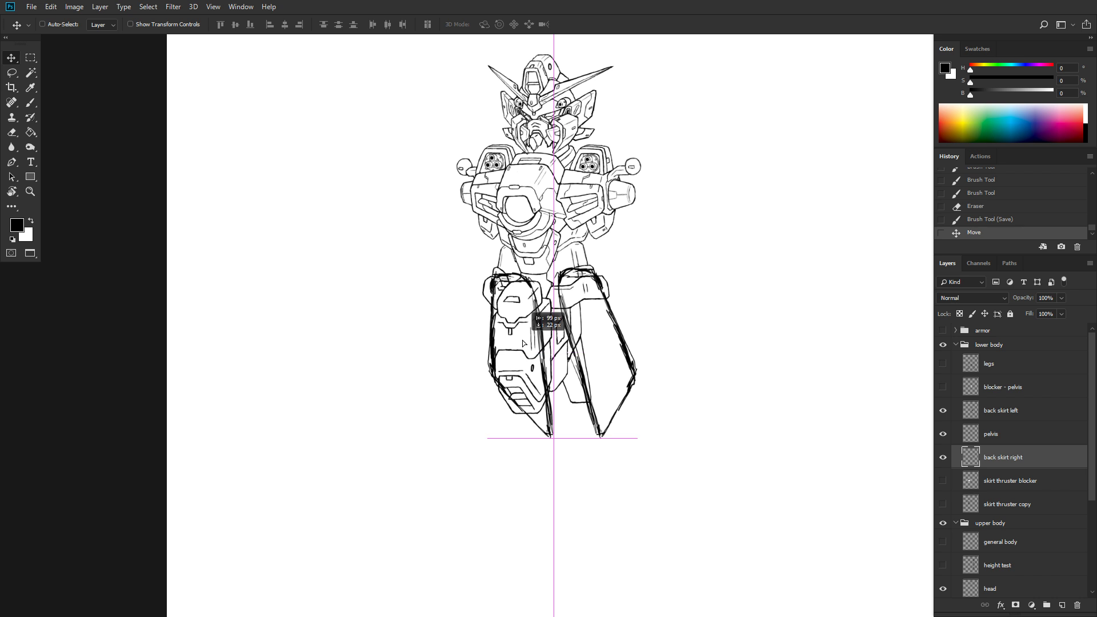
drag(522, 341, 519, 337)
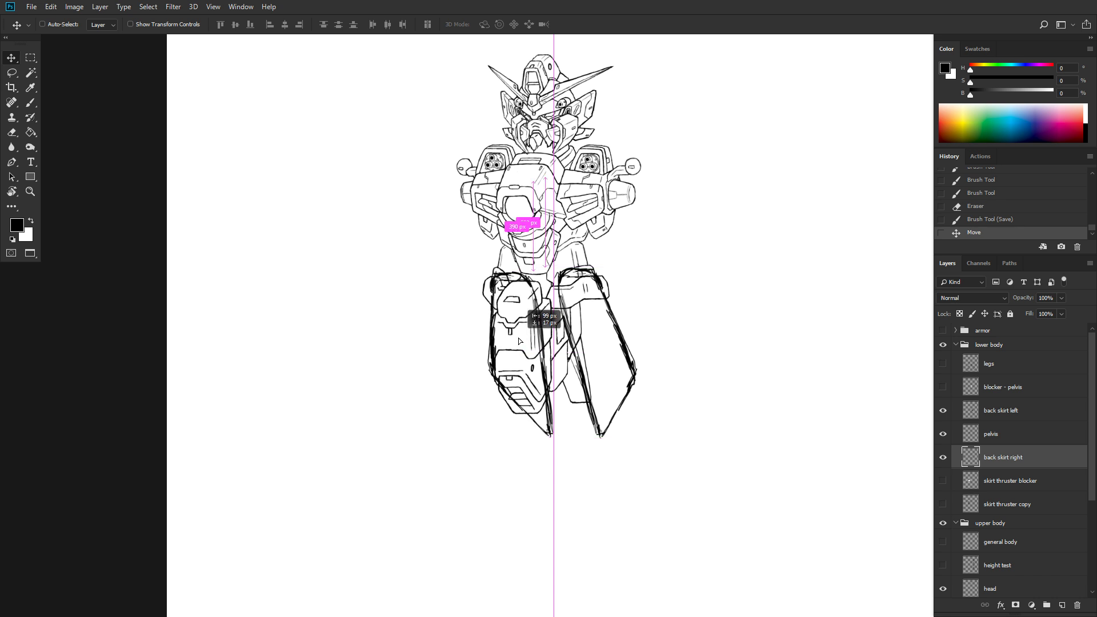
drag(518, 338, 518, 338)
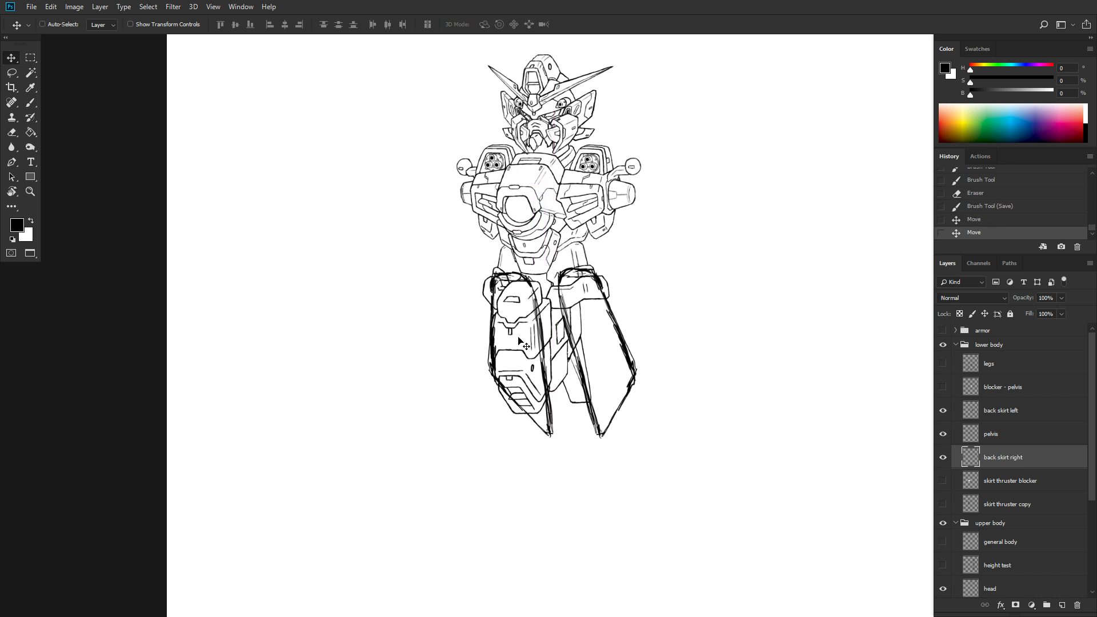
- Stretch the back skirt right panel upward from its upper edge with Free Transform to a height of 102.35%
click(35, 63)
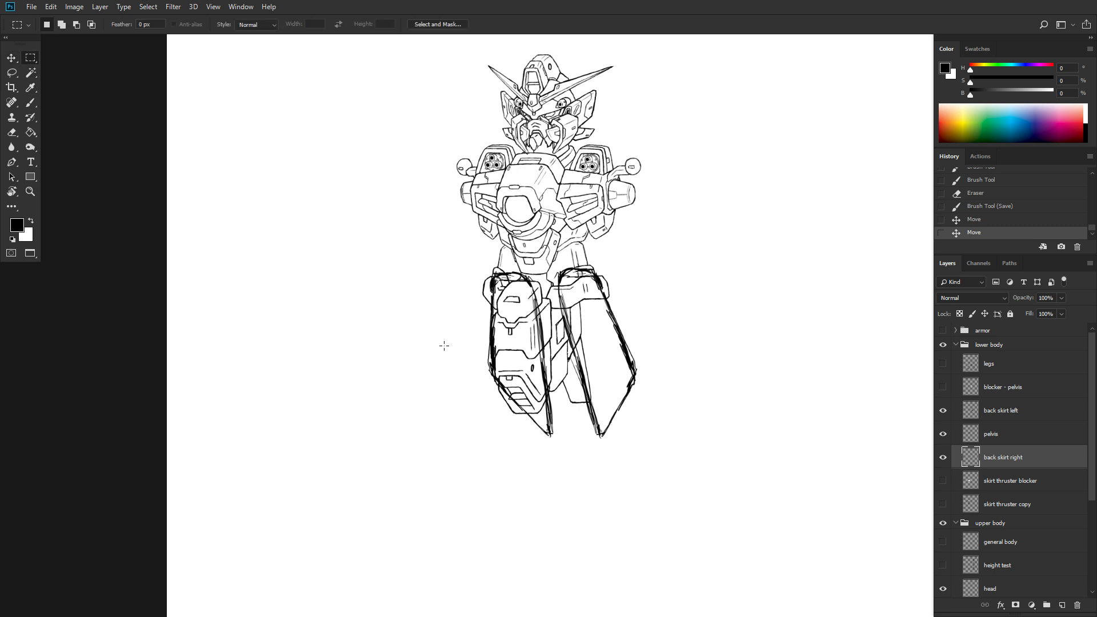
right_click(492, 296)
click(536, 399)
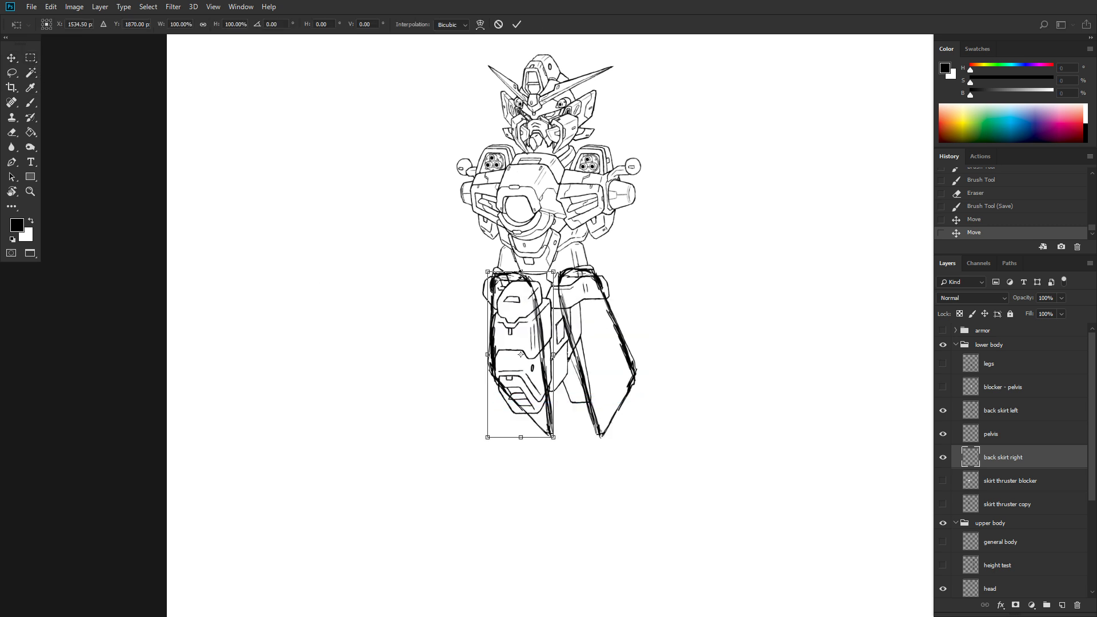
drag(520, 272, 520, 267)
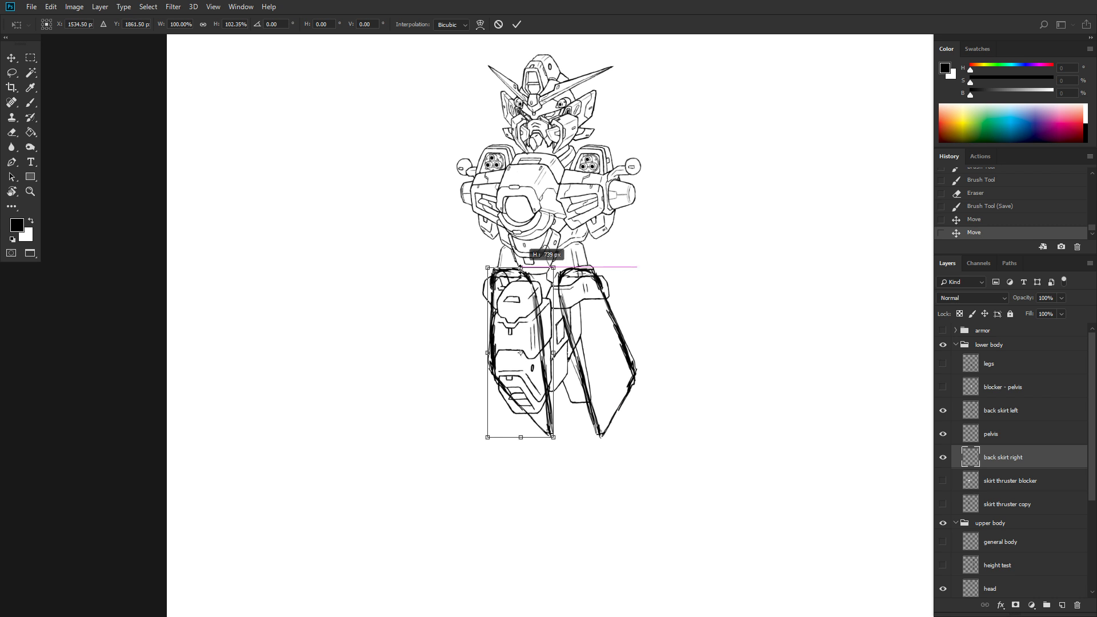
key(Return)
key(m)
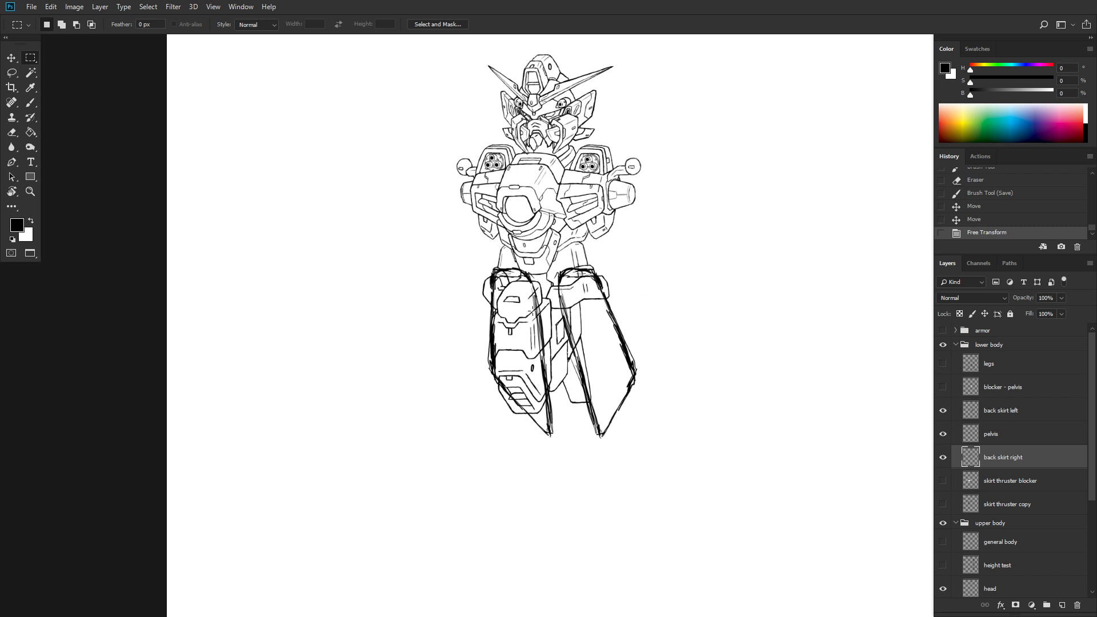
- Nudge the back skirt right panel slightly left, toward the outer side of the pelvis
click(6, 61)
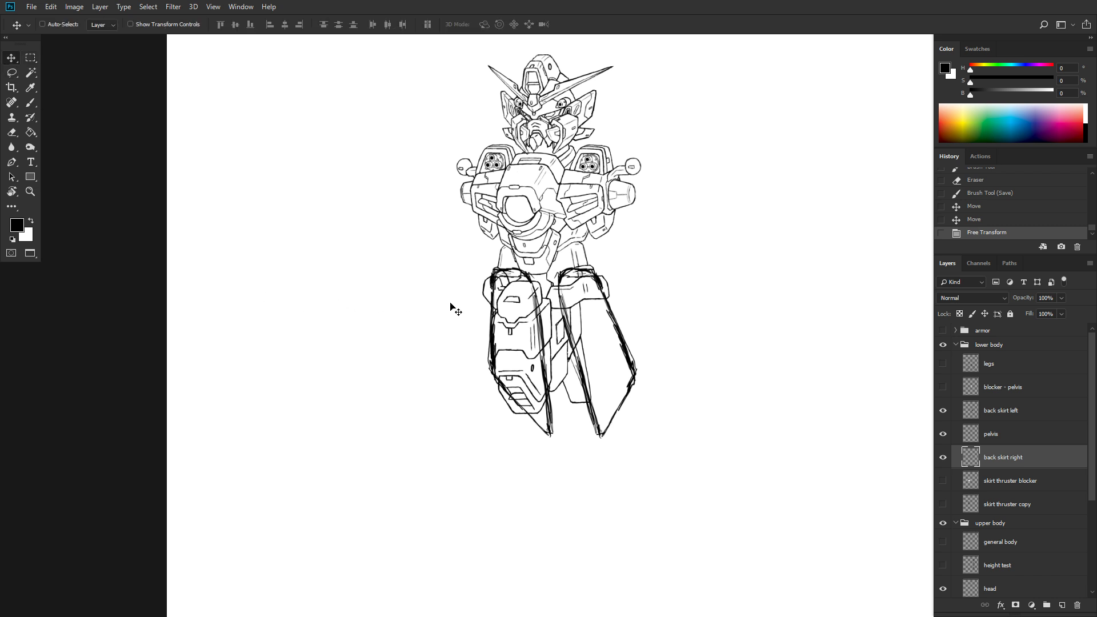
key(Left)
key(Left)
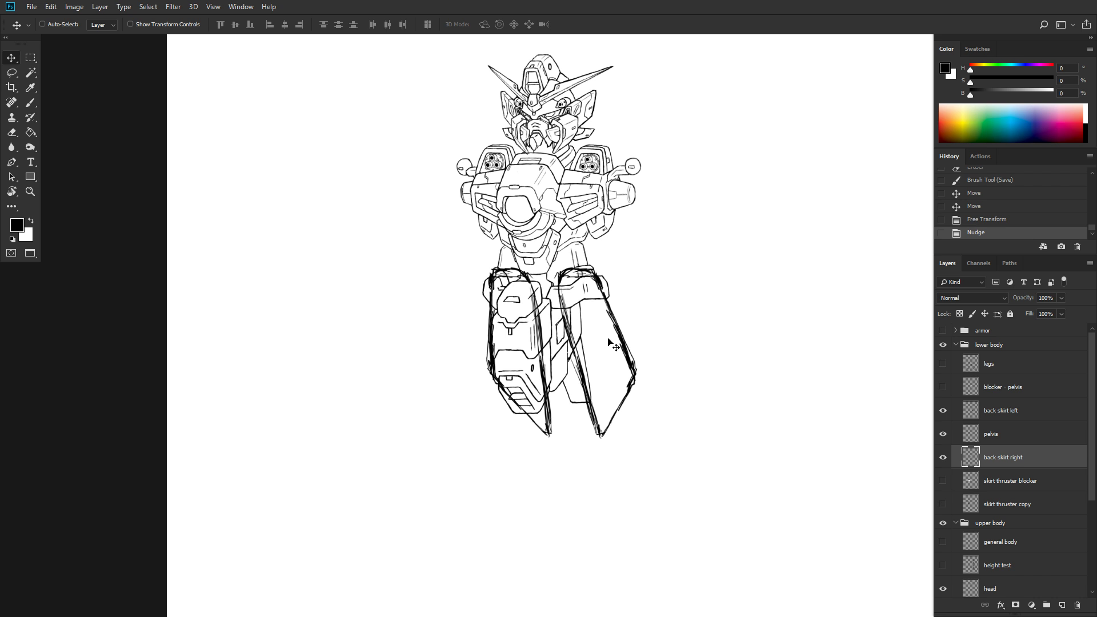
key(Left)
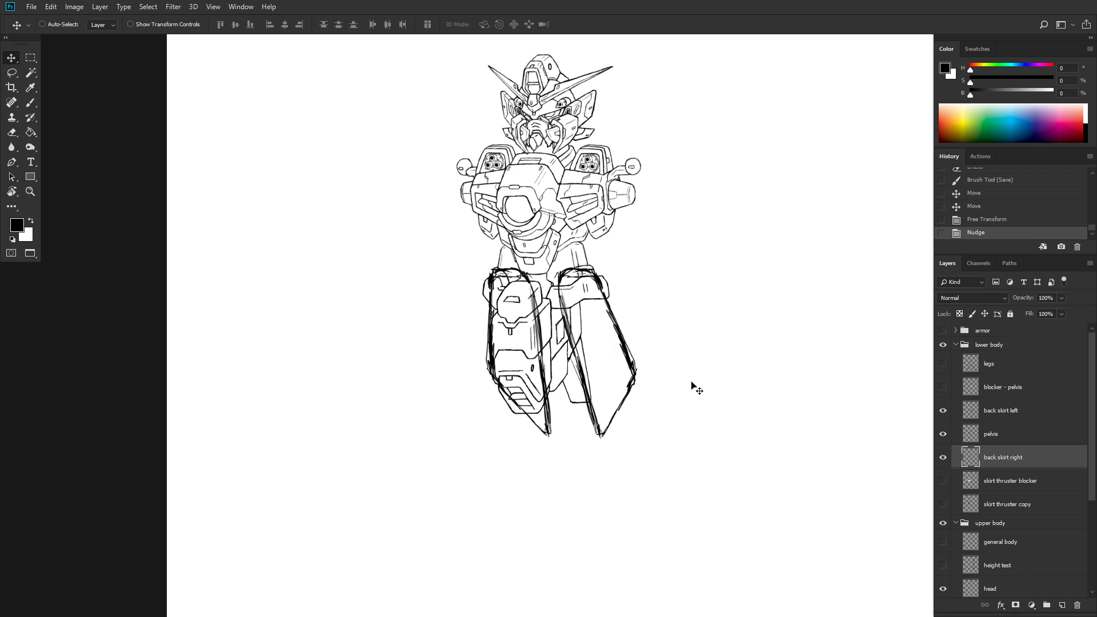
- Select the back skirt left layer and nudge its panel slightly right, away from the front crotch armor
double_click(1009, 502)
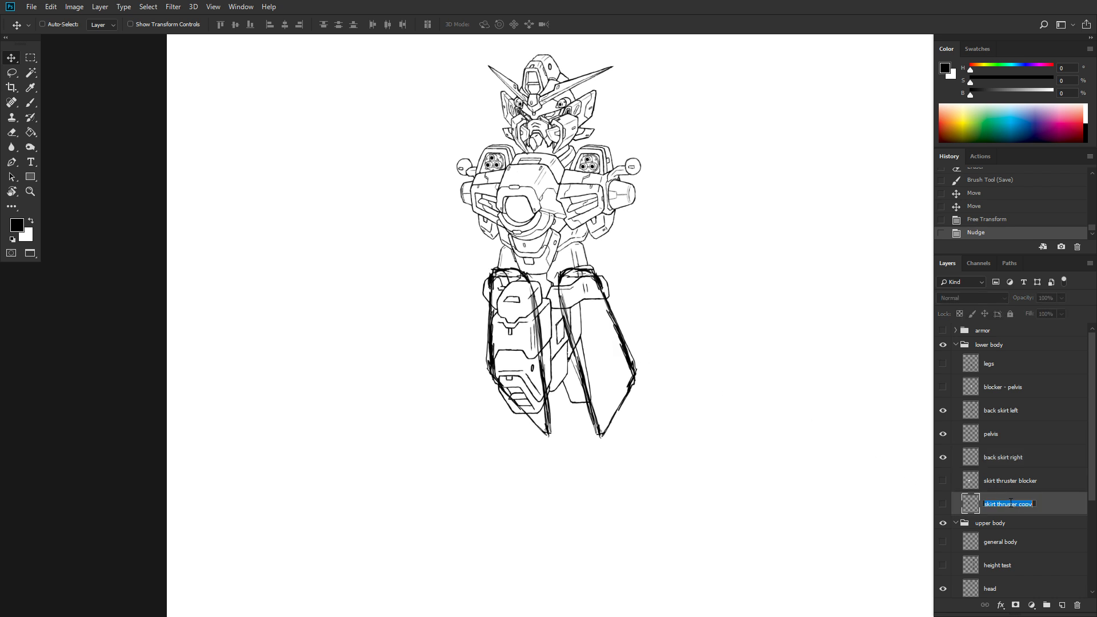
click(1006, 410)
key(Right)
key(Right)
key(Right)
key(Right)
key(Right)
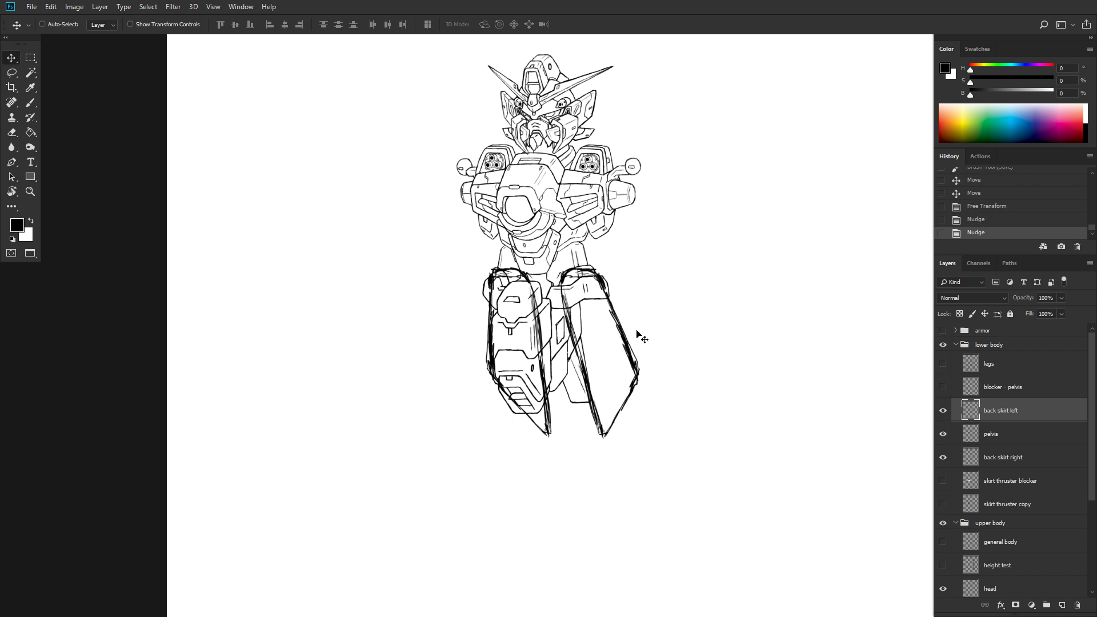
- Show the legs layer, check the back skirt panels against the whole figure, and save the drawing
scroll(692, 329, down, 2)
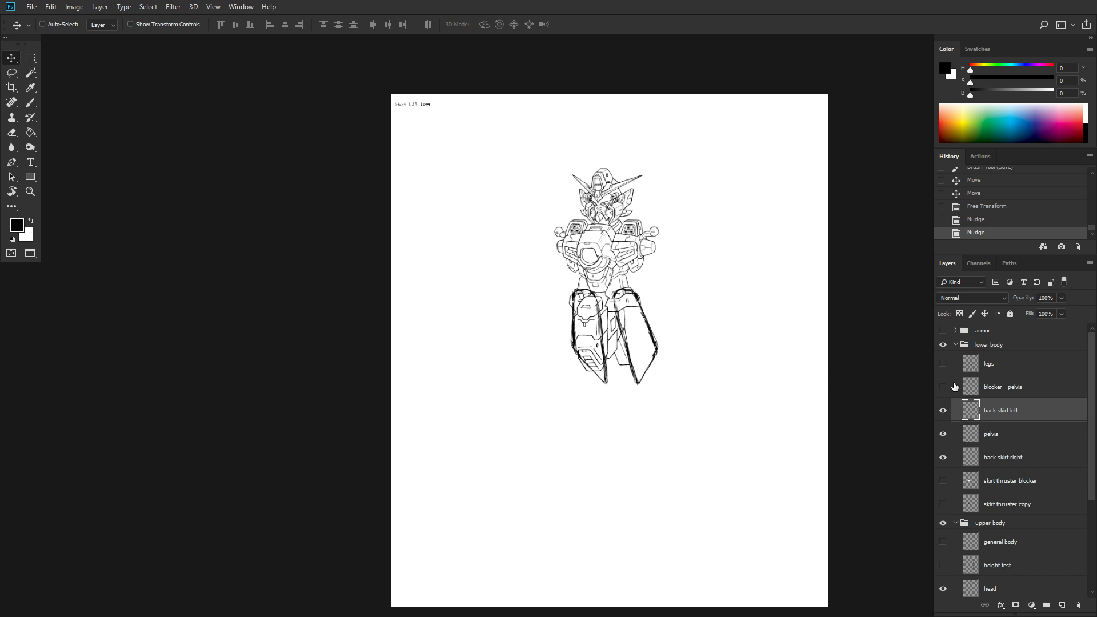
click(943, 364)
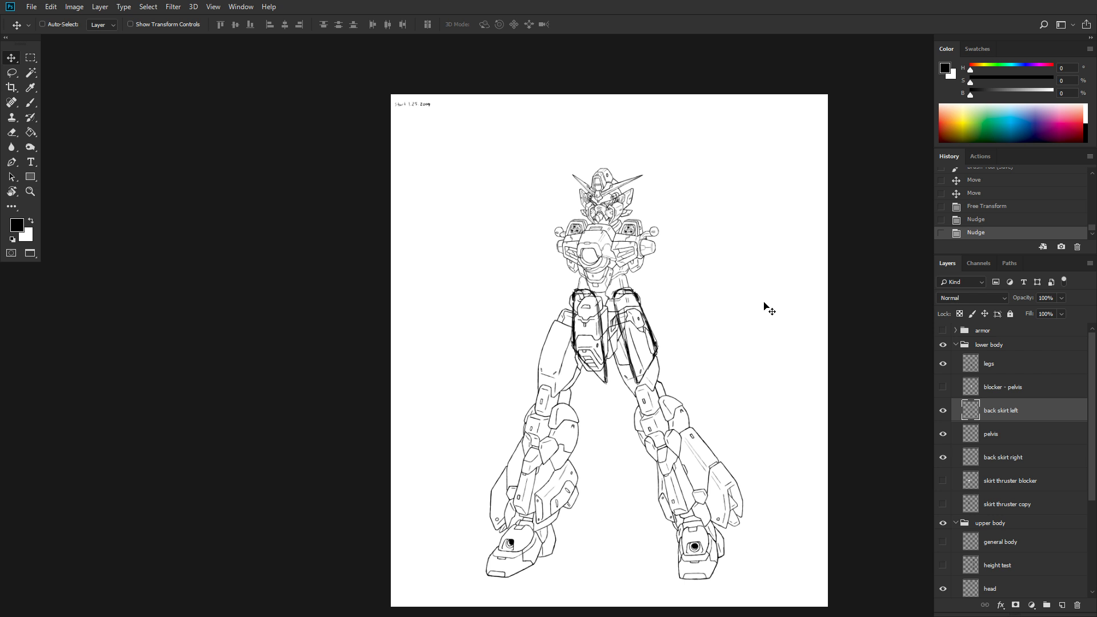
drag(714, 279, 627, 254)
scroll(589, 290, up, 5)
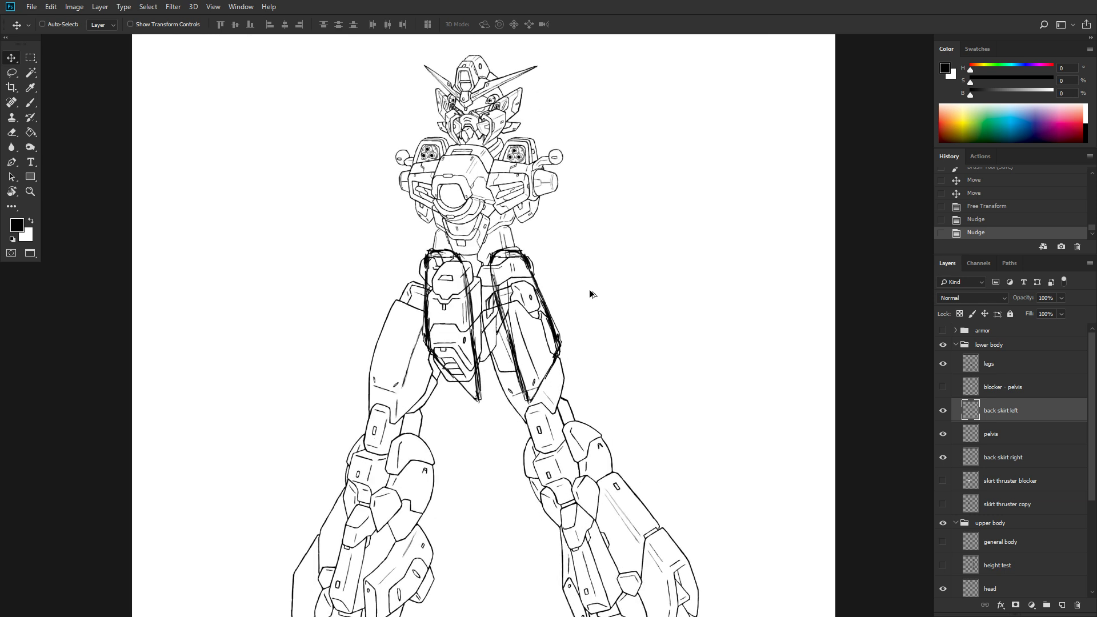
scroll(590, 290, down, 3)
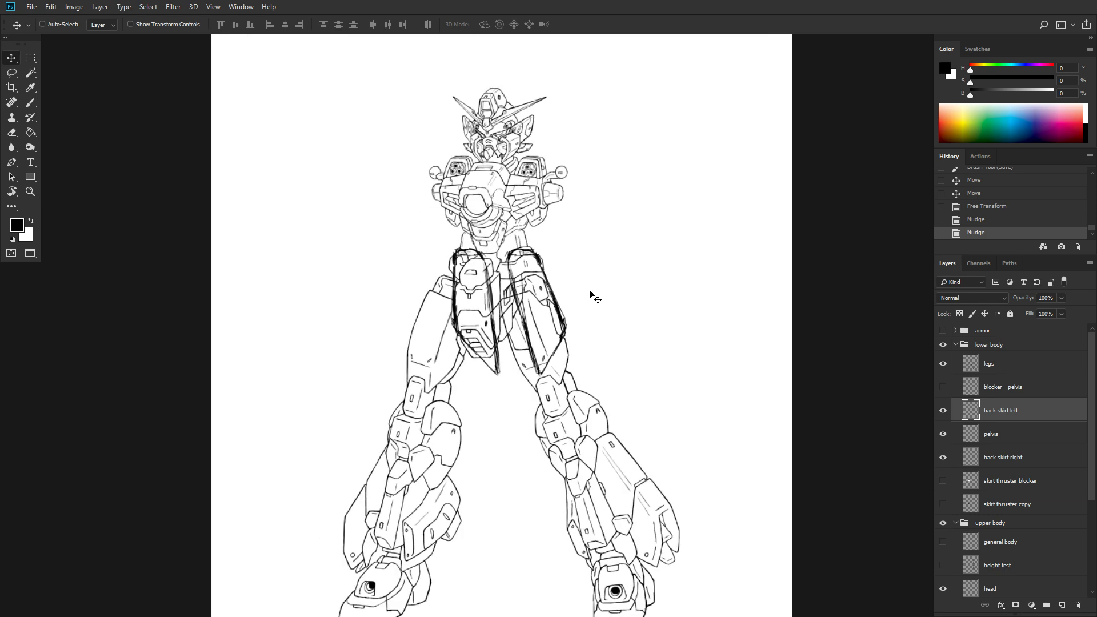
scroll(590, 293, up, 2)
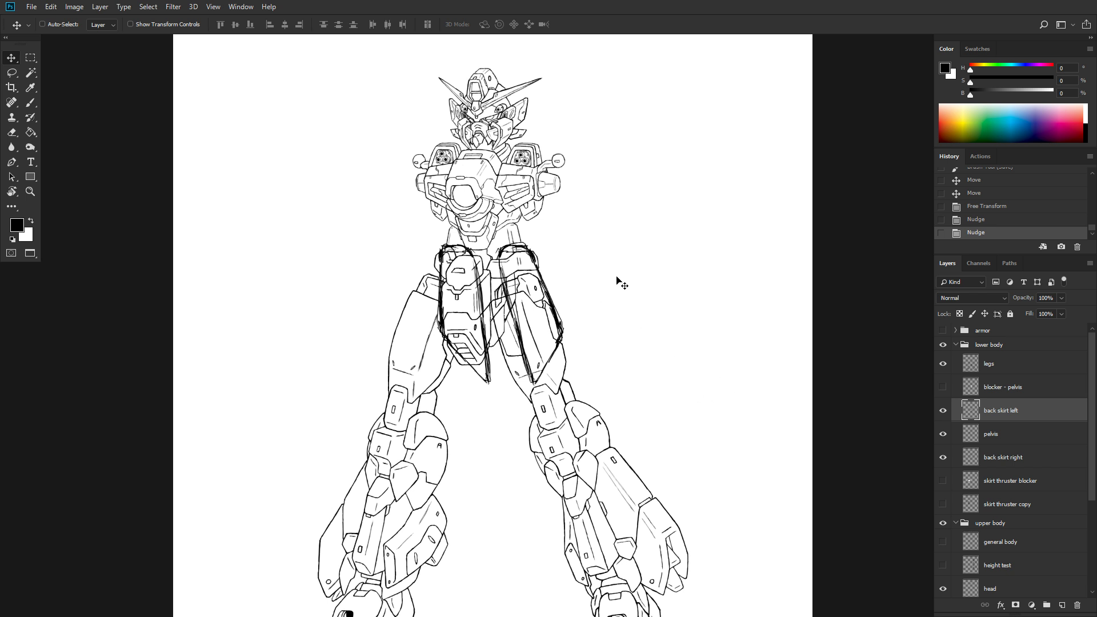
scroll(619, 281, down, 1)
scroll(619, 281, up, 1)
key(ctrl+s)
- Show the skirt thruster blocker and skirt thruster copy layers and the armor group to check the skirts with full armor
click(941, 482)
click(942, 506)
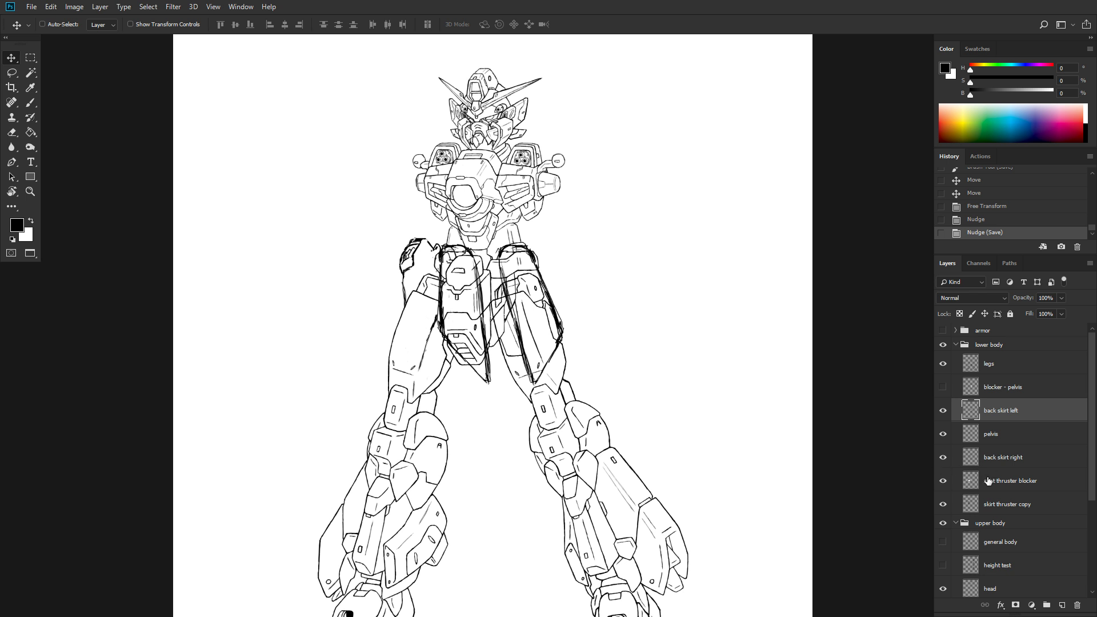
scroll(1006, 451, down, 2)
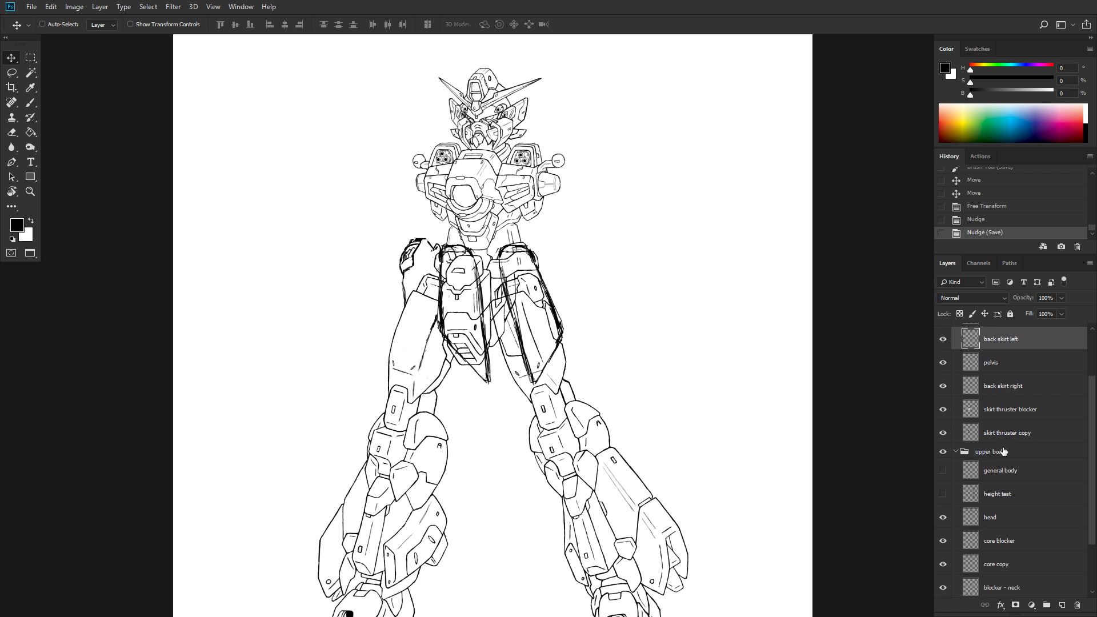
scroll(993, 442, up, 2)
click(943, 331)
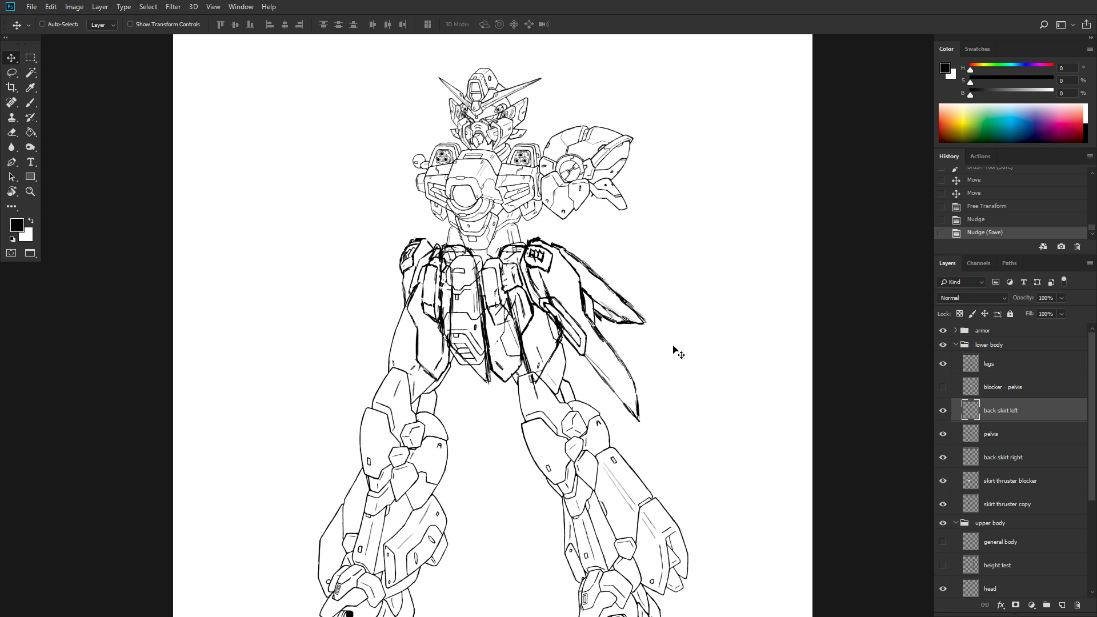
scroll(674, 349, down, 3)
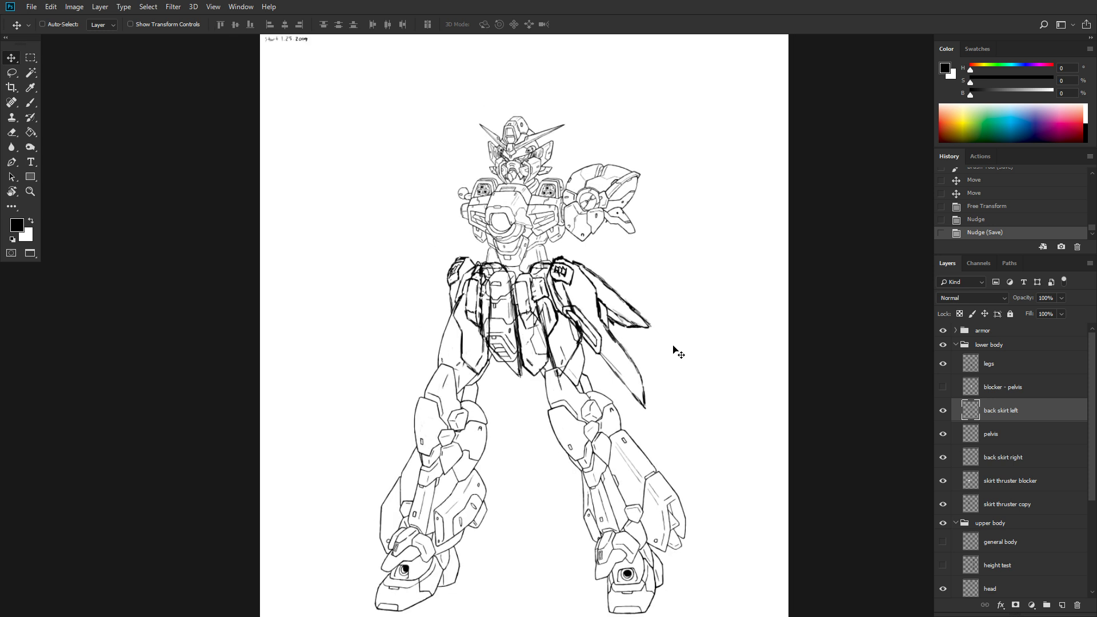
scroll(674, 349, up, 1)
scroll(974, 434, down, 1)
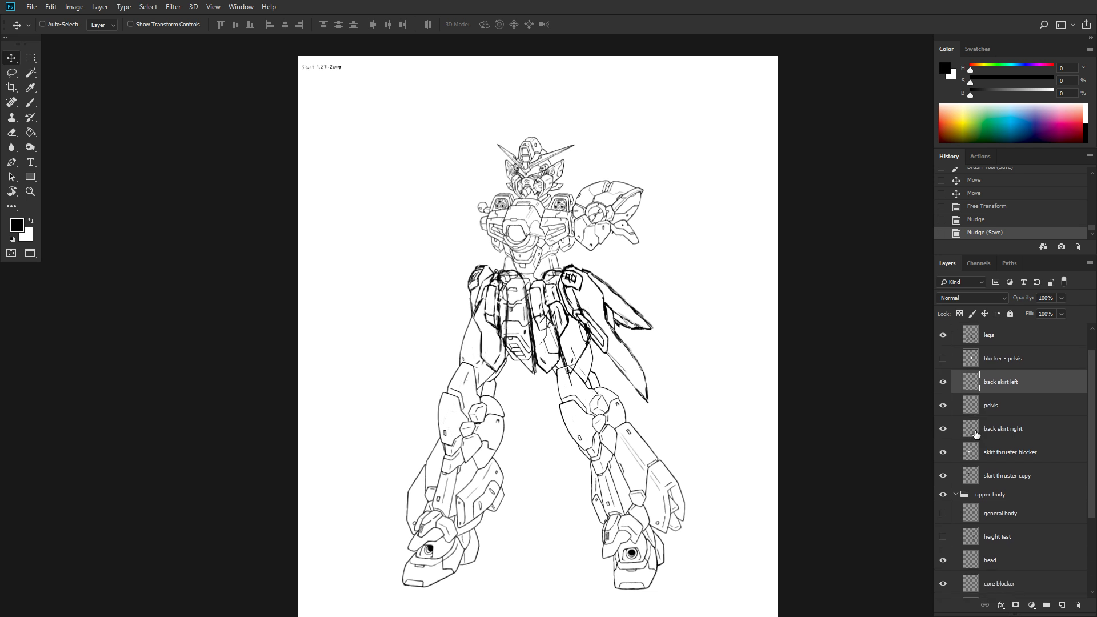
- Show the general body layer and examine the figure's overall proportions with arms, armor, skirts and legs together
click(943, 513)
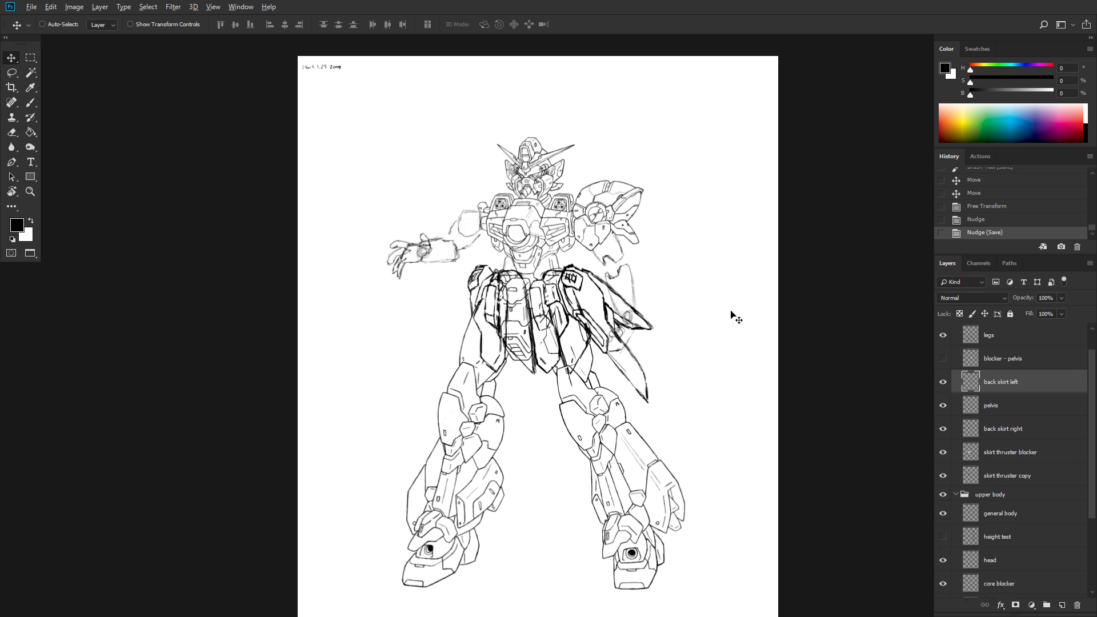
scroll(735, 318, down, 2)
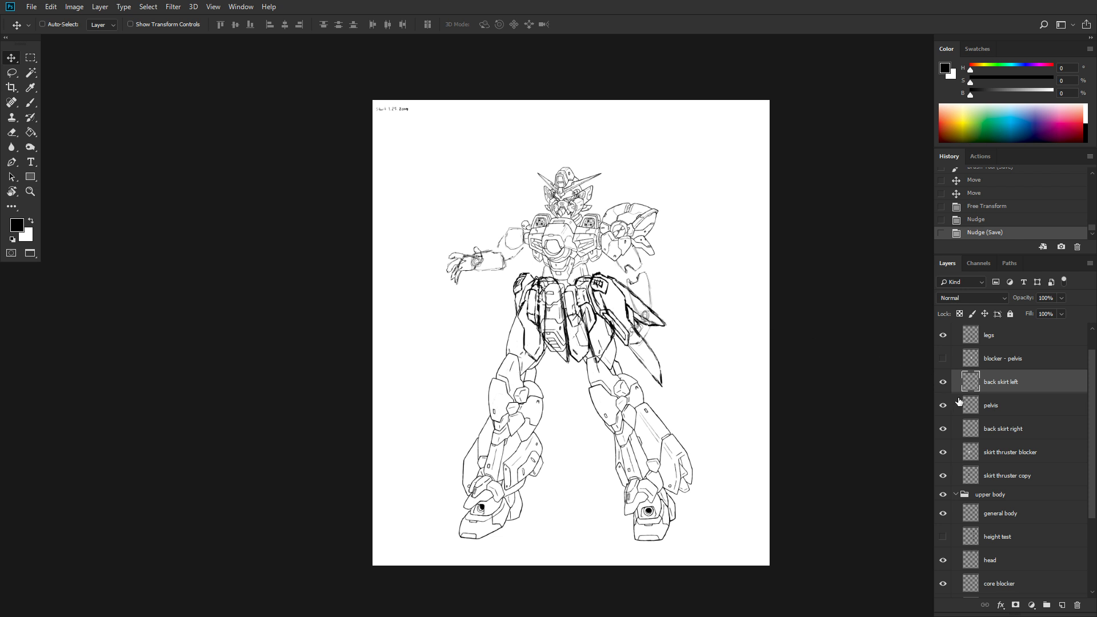
scroll(692, 287, down, 1)
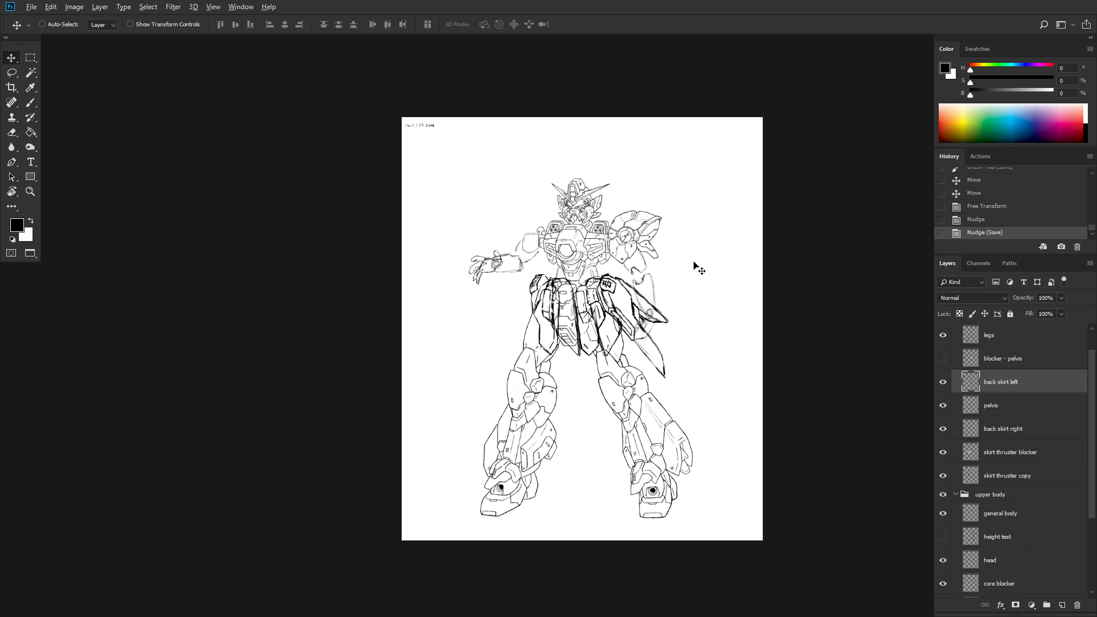
scroll(694, 268, up, 2)
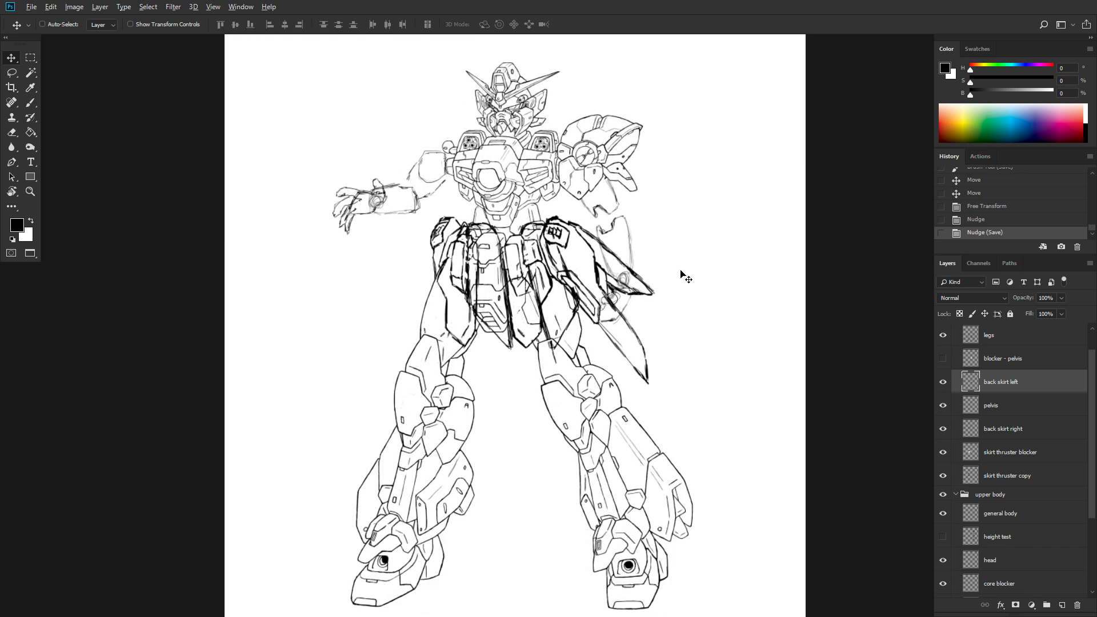
scroll(681, 273, up, 1)
scroll(643, 274, up, 1)
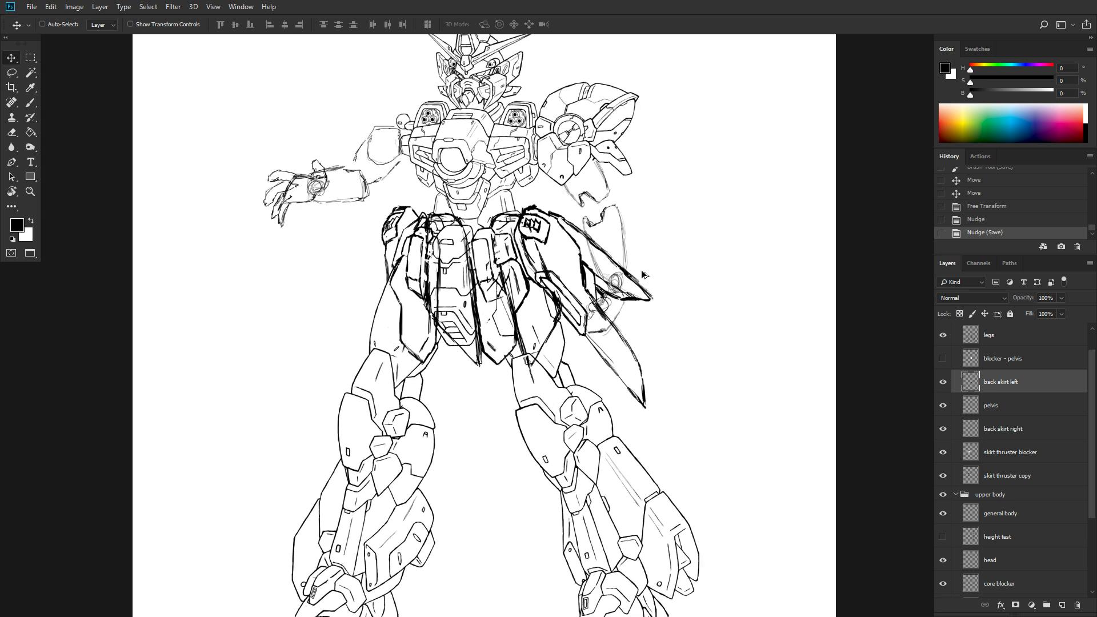
scroll(689, 223, up, 1)
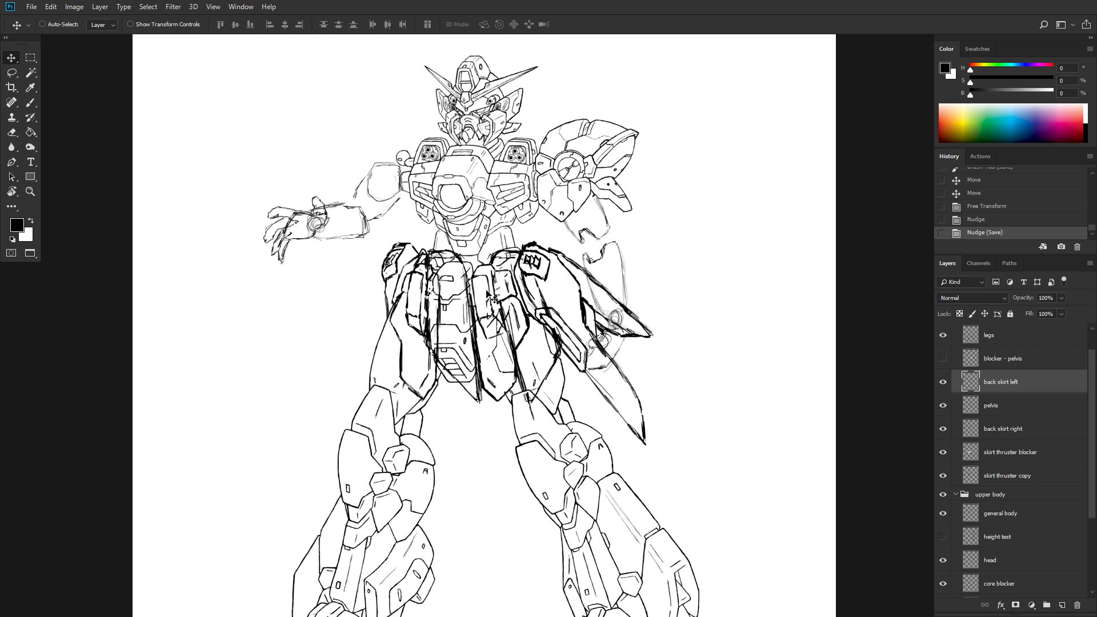
scroll(445, 372, down, 5)
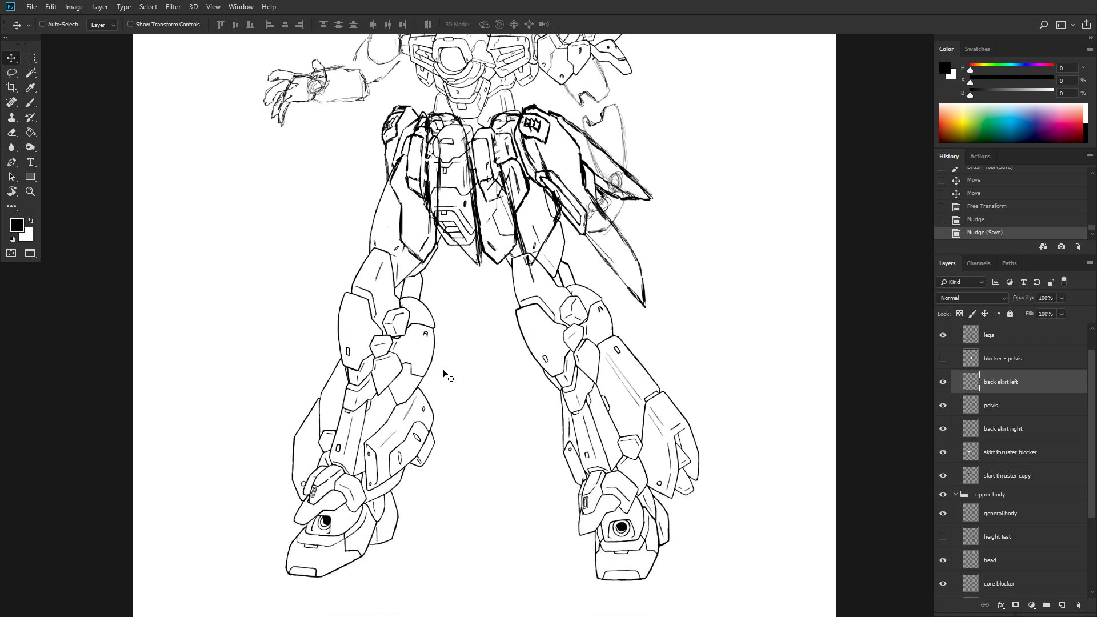
scroll(446, 371, up, 2)
scroll(976, 390, up, 1)
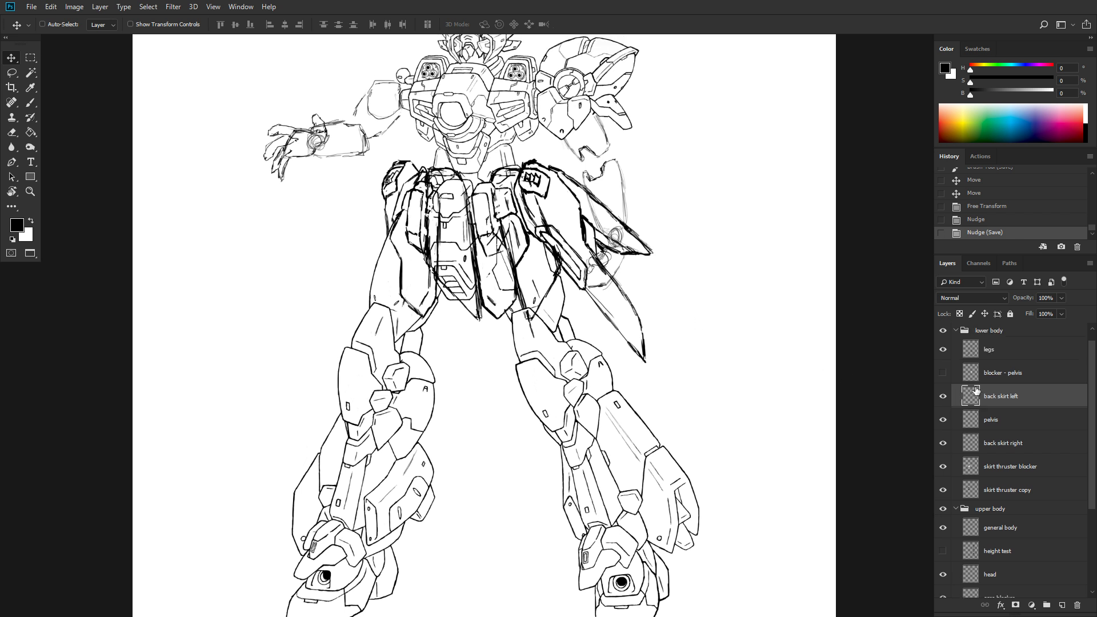
scroll(976, 390, up, 1)
- Hide the armor group, both back skirt layers, and the skirt thruster copy and skirt thruster blocker layers
click(941, 331)
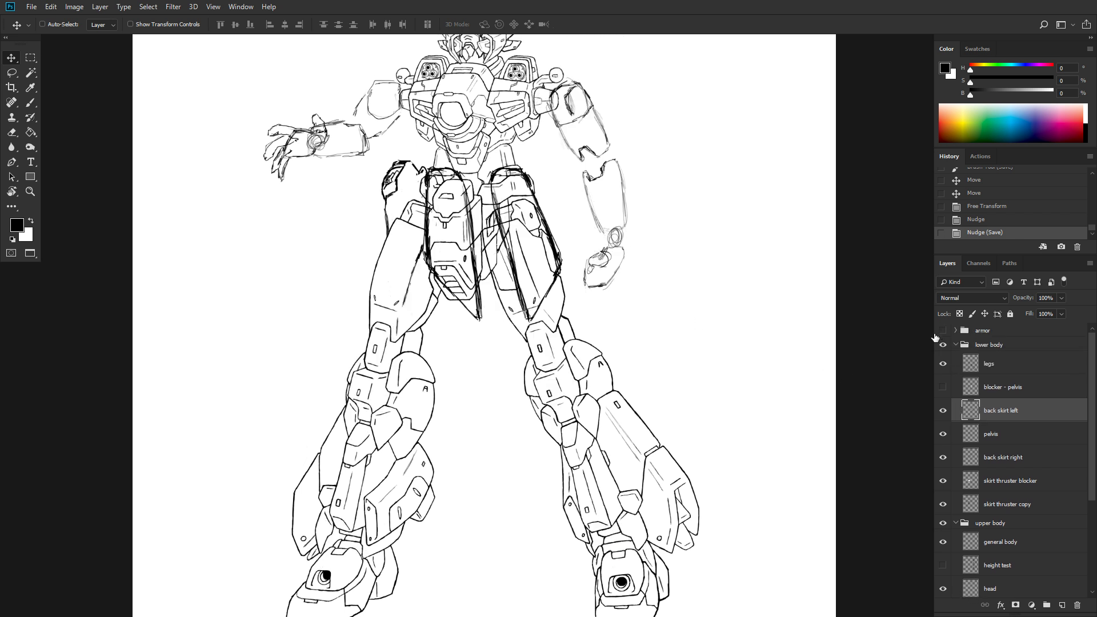
scroll(649, 322, up, 1)
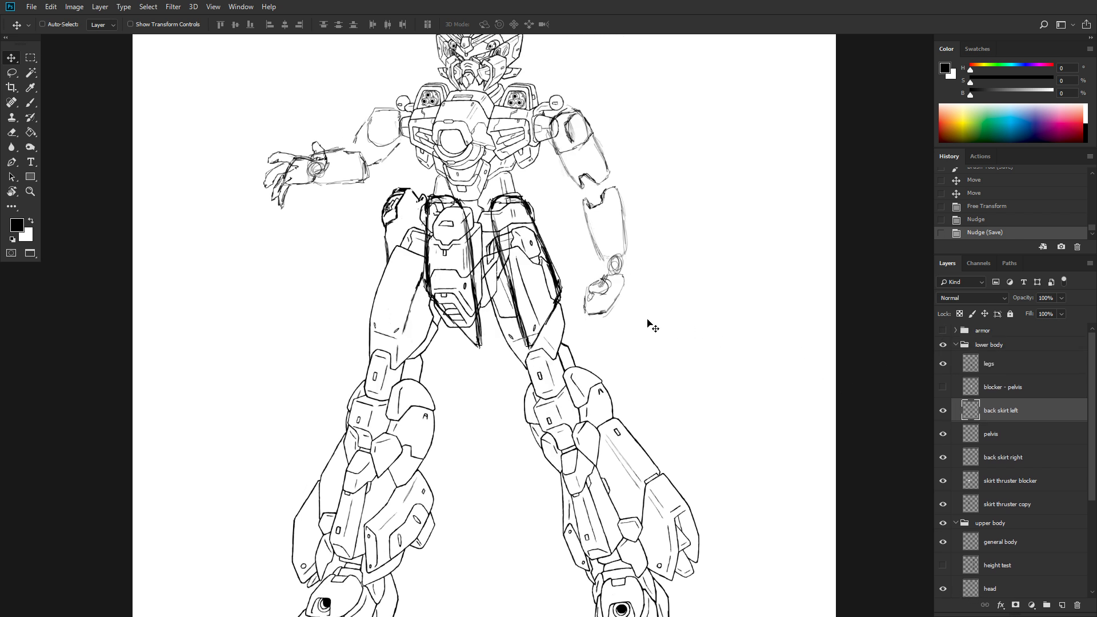
click(943, 410)
click(943, 457)
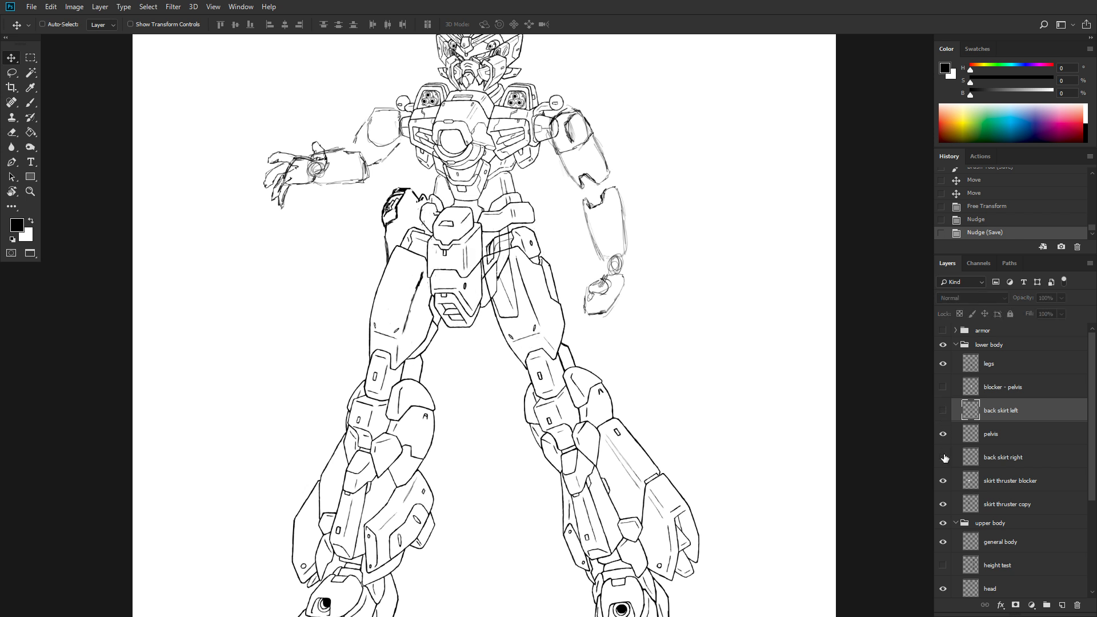
scroll(688, 302, down, 1)
click(945, 502)
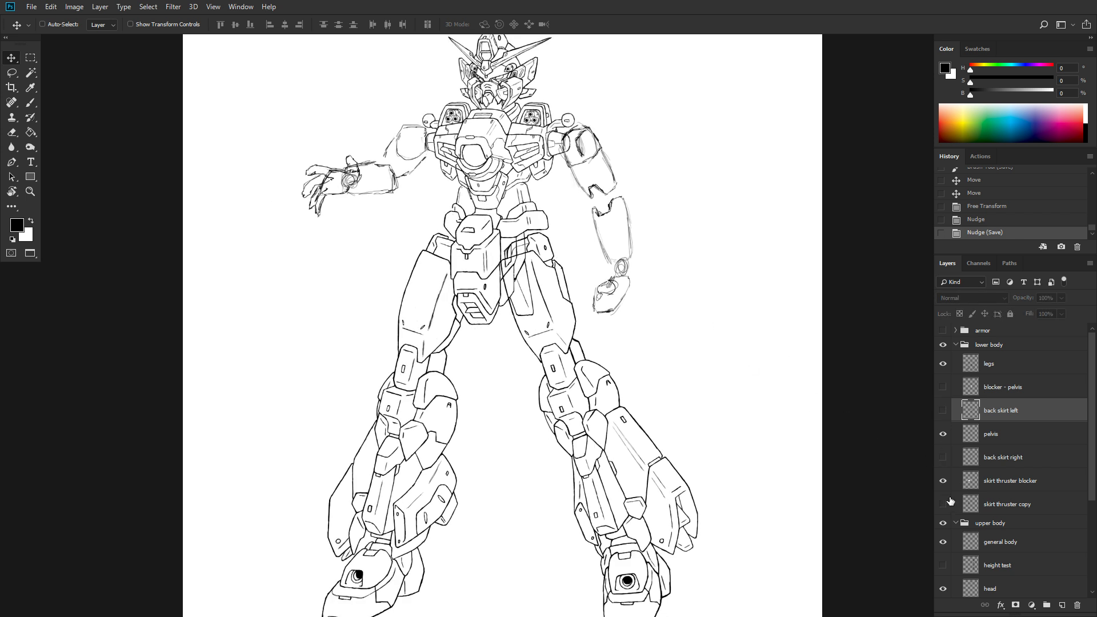
click(943, 481)
scroll(696, 262, down, 3)
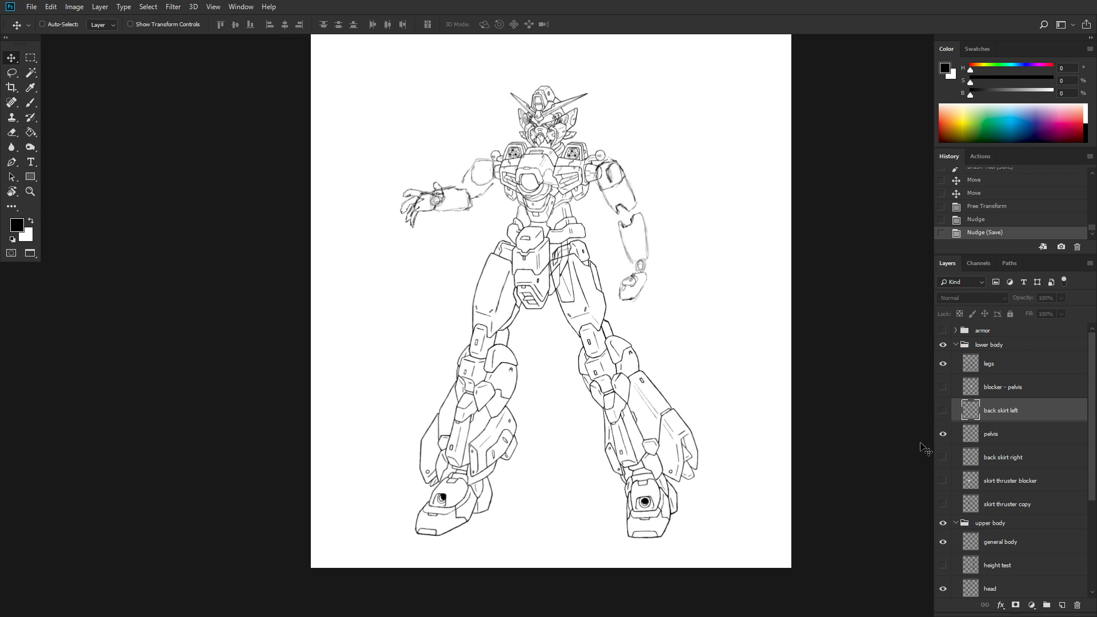
scroll(807, 428, up, 1)
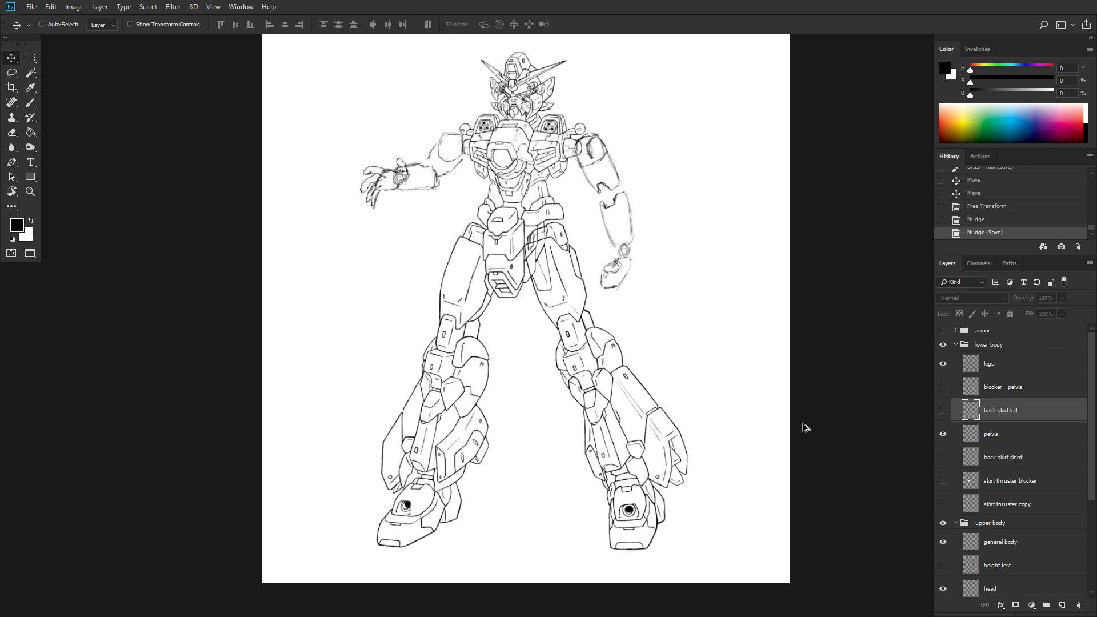
- Show the blocker - pelvis layer and clear its old fill from a rectangular area over the thigh beside the pelvis
click(945, 388)
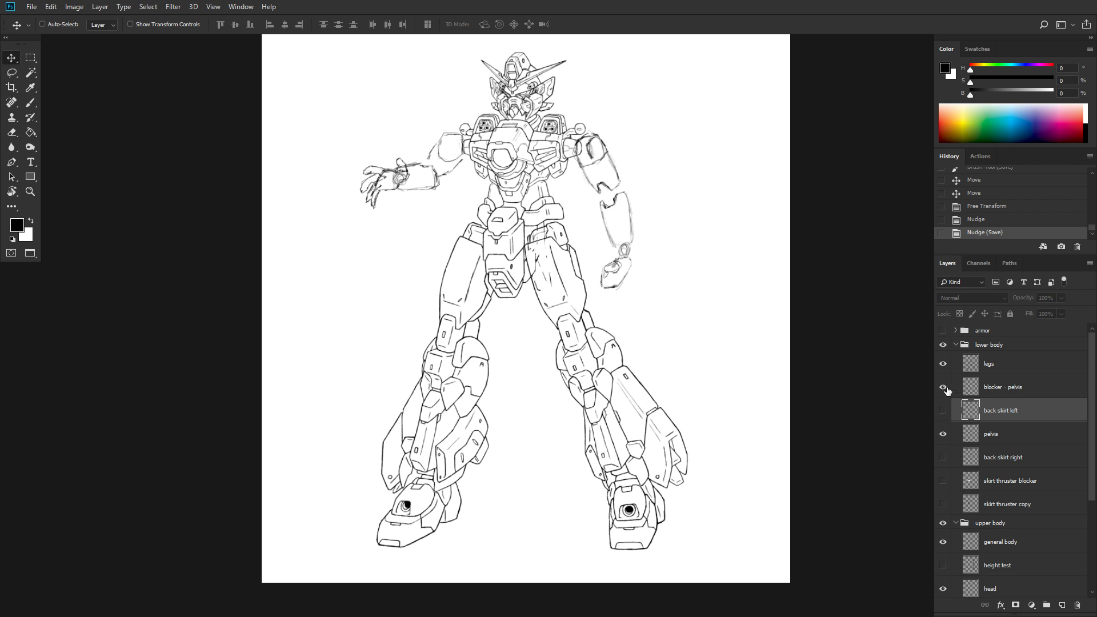
click(1006, 388)
scroll(617, 307, up, 2)
scroll(616, 302, up, 2)
scroll(543, 205, up, 4)
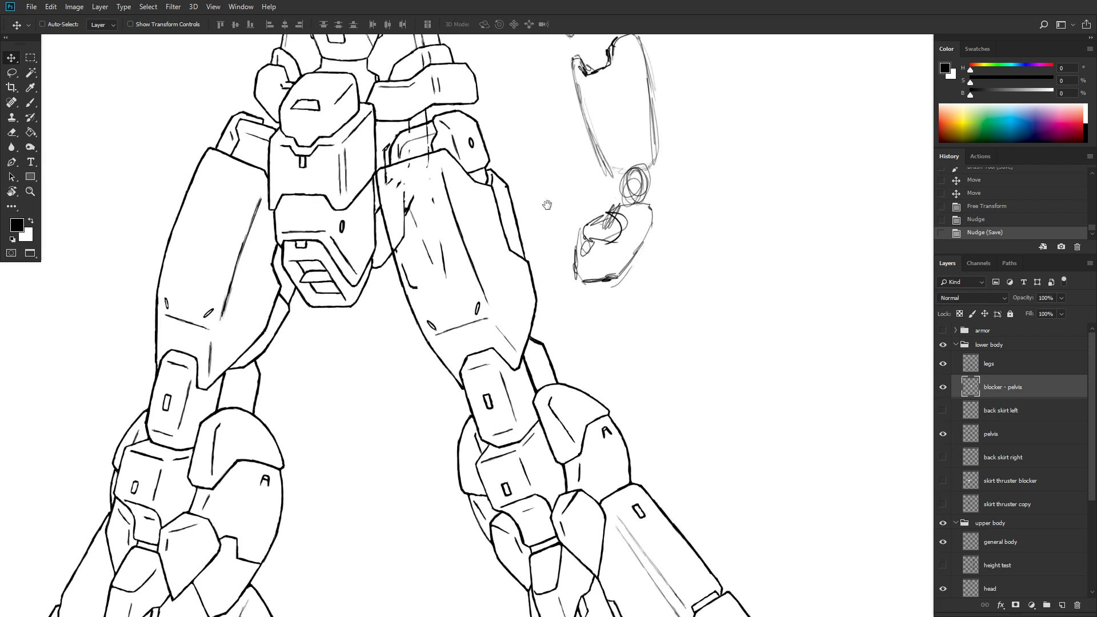
scroll(551, 330, up, 2)
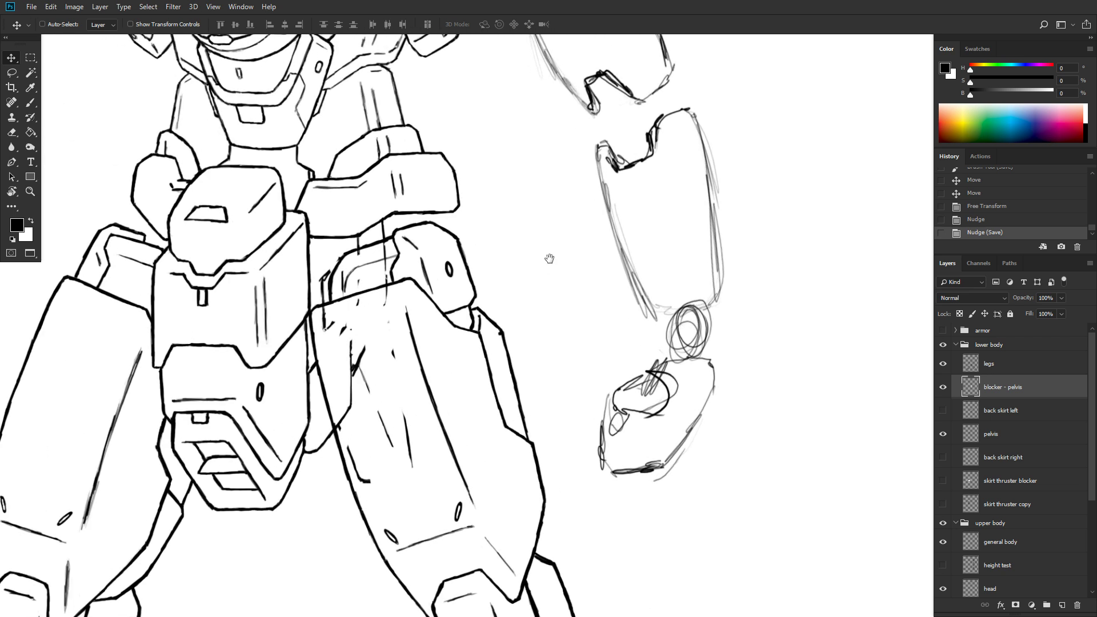
scroll(549, 257, up, 2)
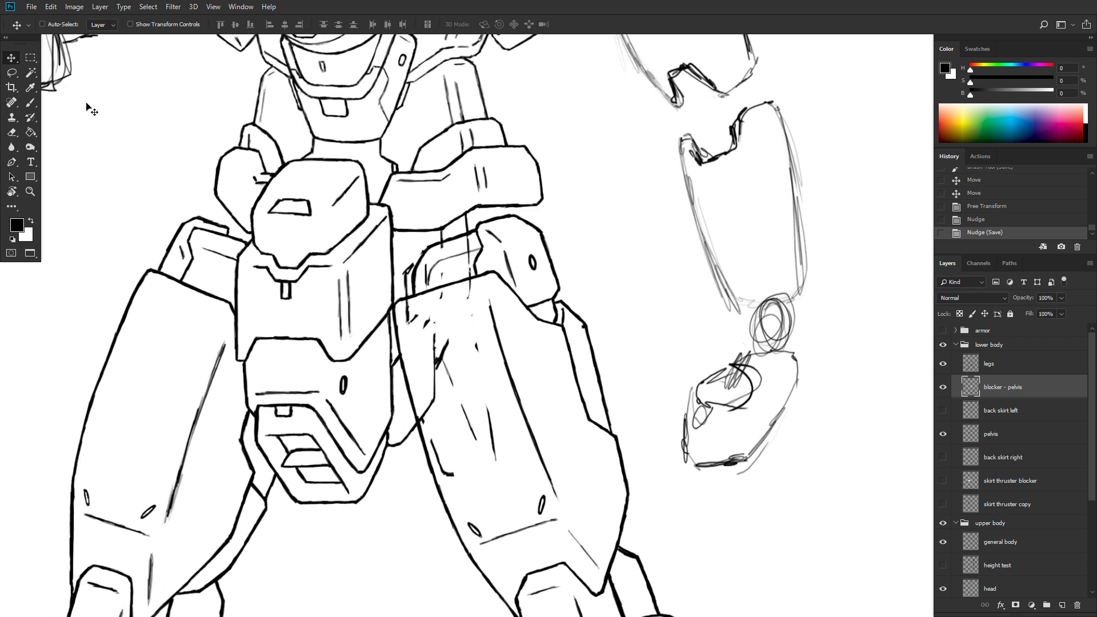
click(30, 58)
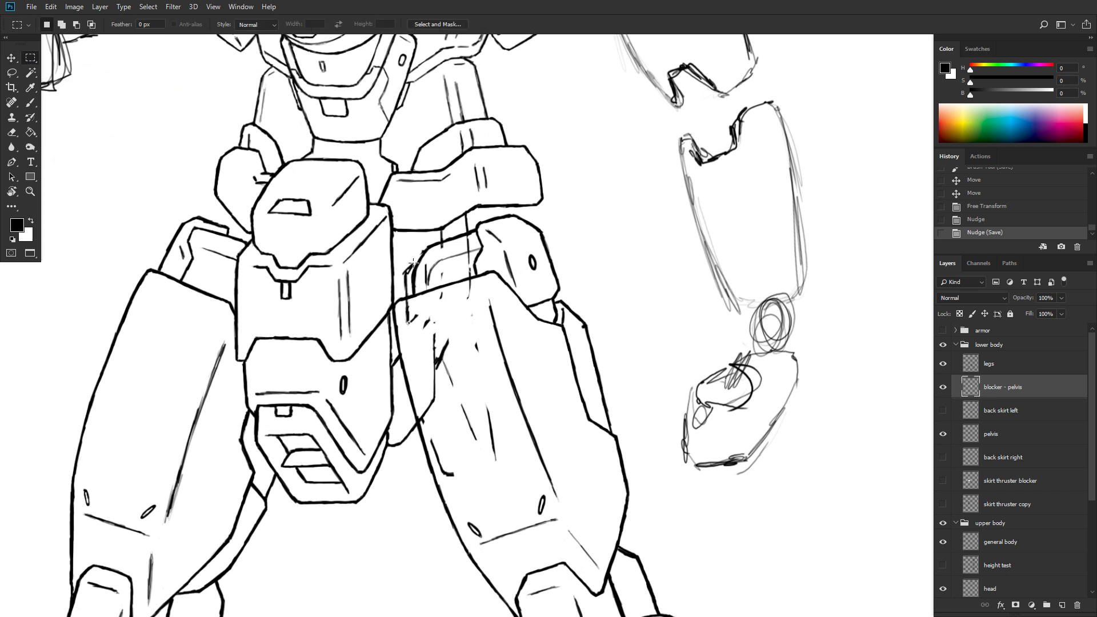
drag(400, 222, 589, 517)
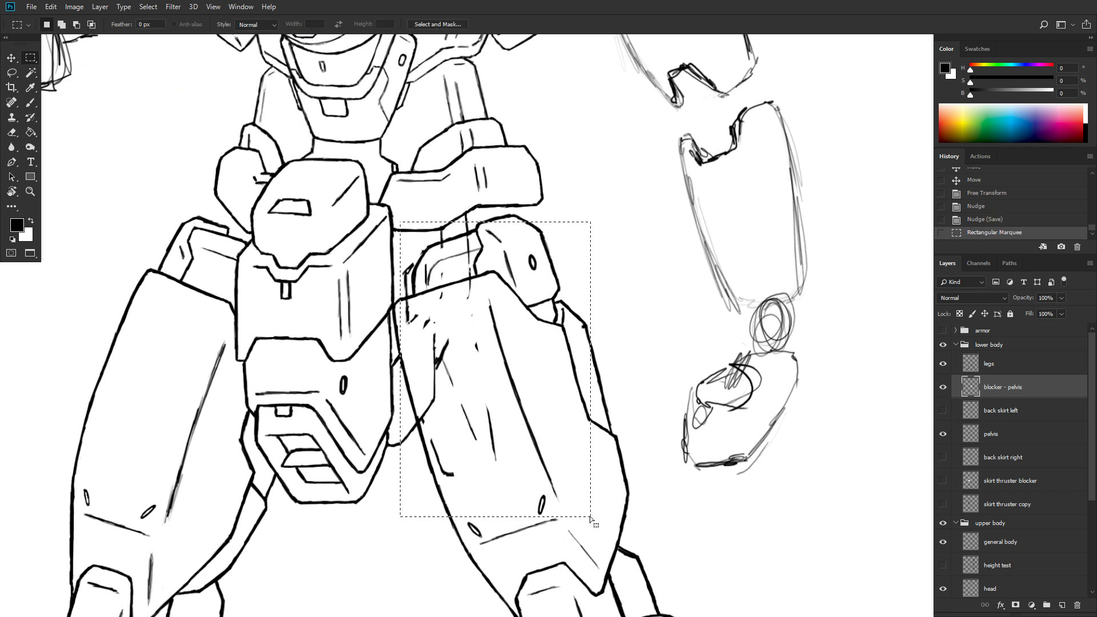
key(Delete)
key(ctrl+d)
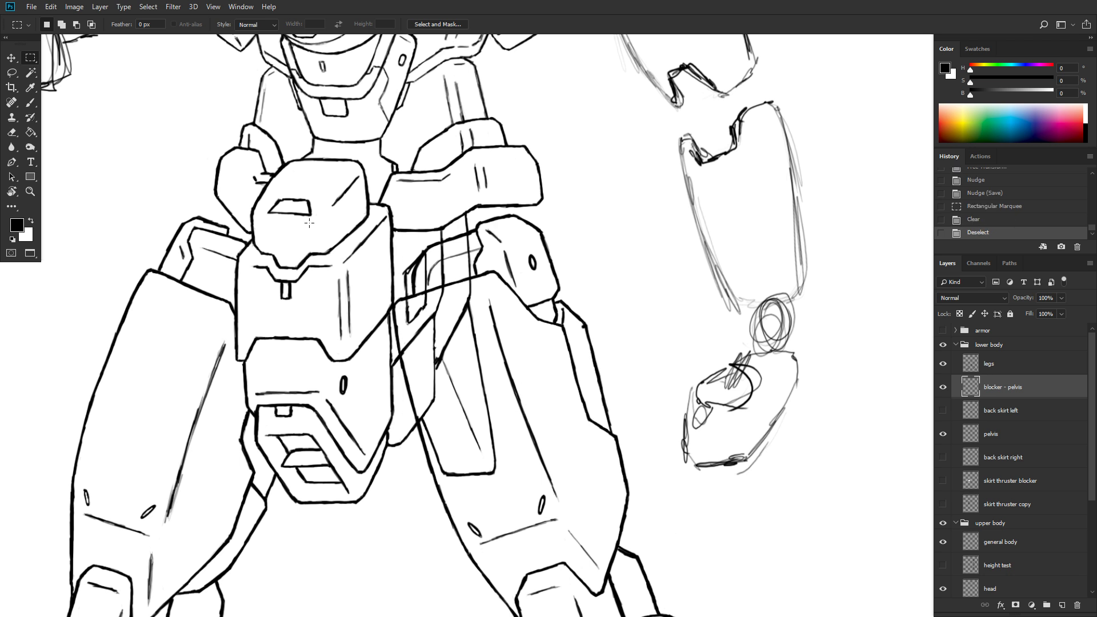
- Paint white on the pelvis blocker over the lines showing through the hip joint and thigh, and save the drawing
click(30, 102)
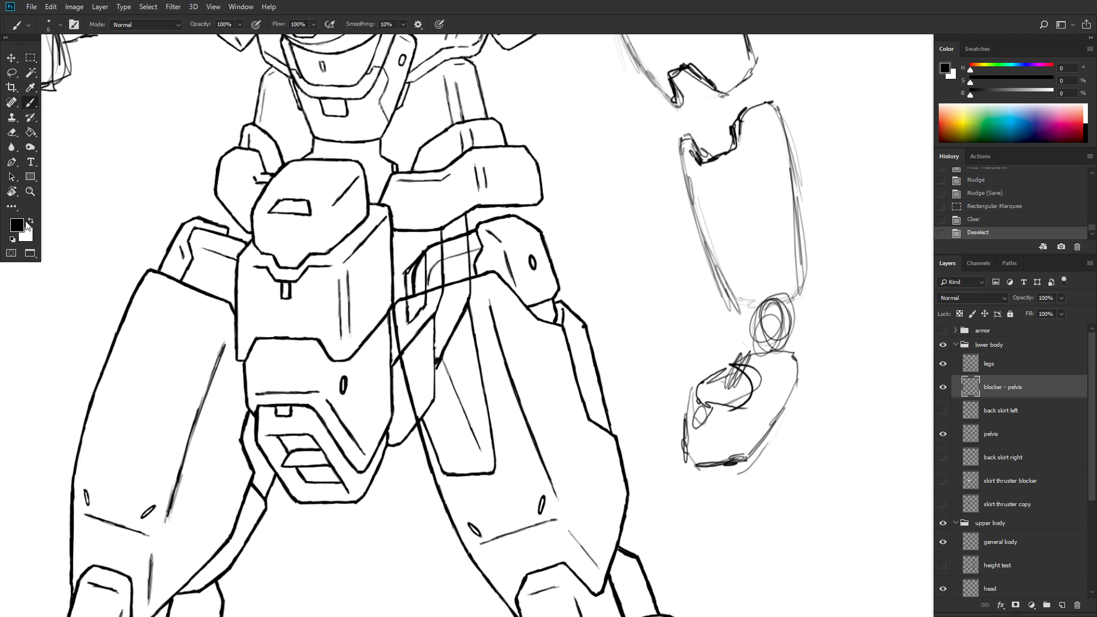
click(30, 221)
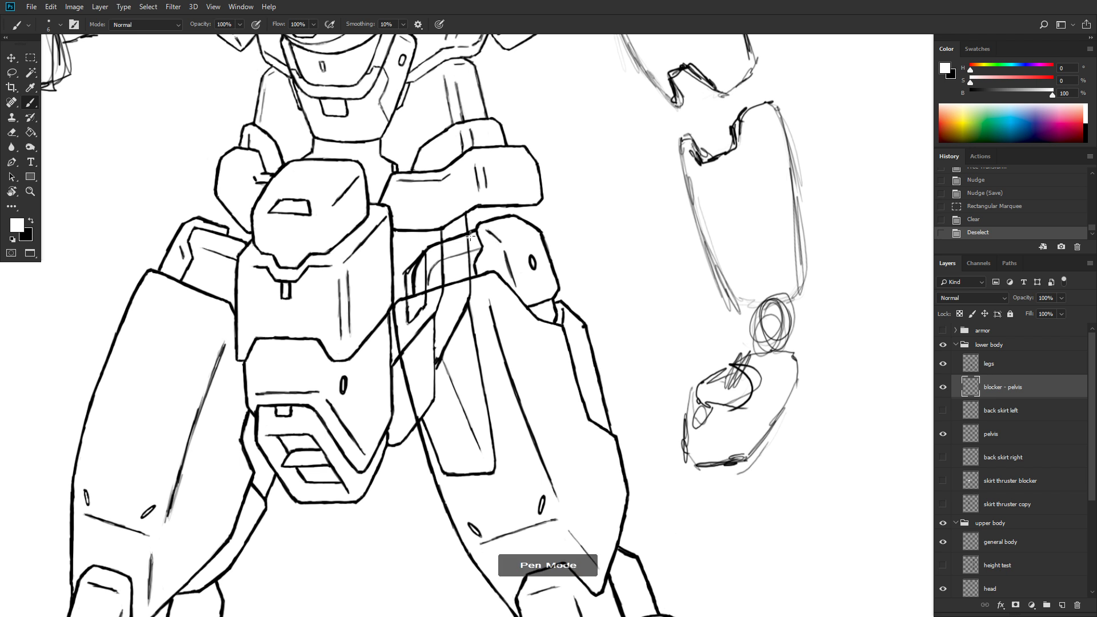
drag(467, 238, 469, 287)
drag(446, 241, 439, 305)
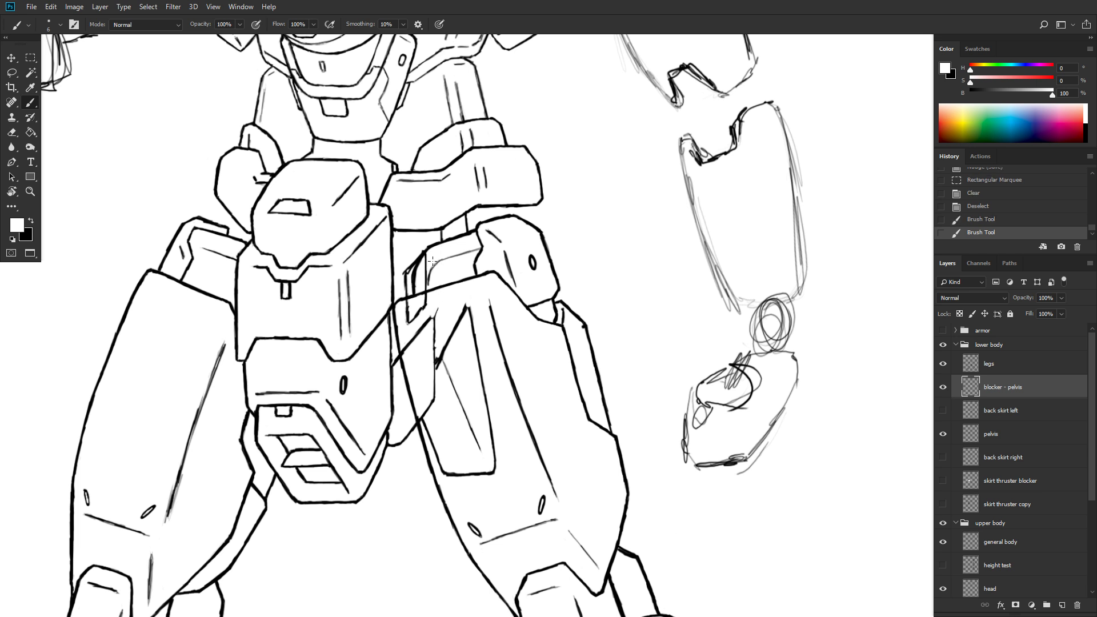
mouse_move(428, 265)
mouse_down()
mouse_move(426, 288)
mouse_move(424, 254)
mouse_move(425, 298)
mouse_move(408, 321)
mouse_move(406, 300)
mouse_move(403, 351)
mouse_move(442, 305)
mouse_up()
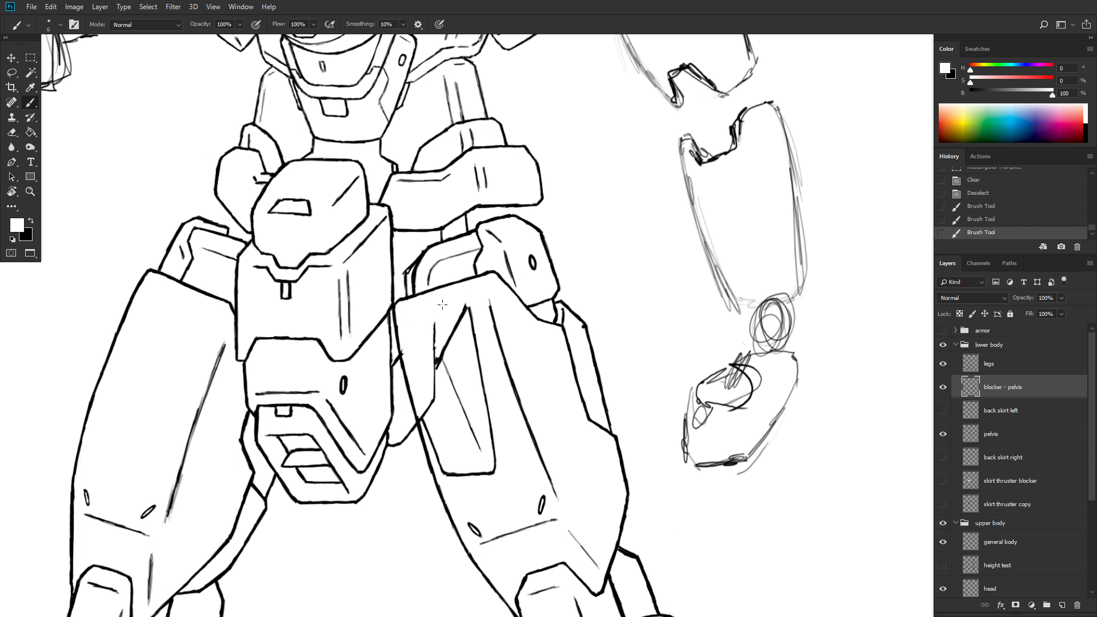
mouse_move(403, 350)
mouse_down()
mouse_move(435, 320)
mouse_move(443, 343)
mouse_move(468, 303)
mouse_move(494, 475)
mouse_up()
mouse_move(465, 367)
mouse_down()
mouse_move(464, 398)
mouse_move(457, 392)
mouse_move(483, 454)
mouse_move(428, 369)
mouse_move(434, 386)
mouse_move(434, 370)
mouse_move(419, 415)
mouse_move(443, 475)
mouse_move(445, 463)
mouse_move(445, 476)
mouse_move(494, 471)
mouse_up()
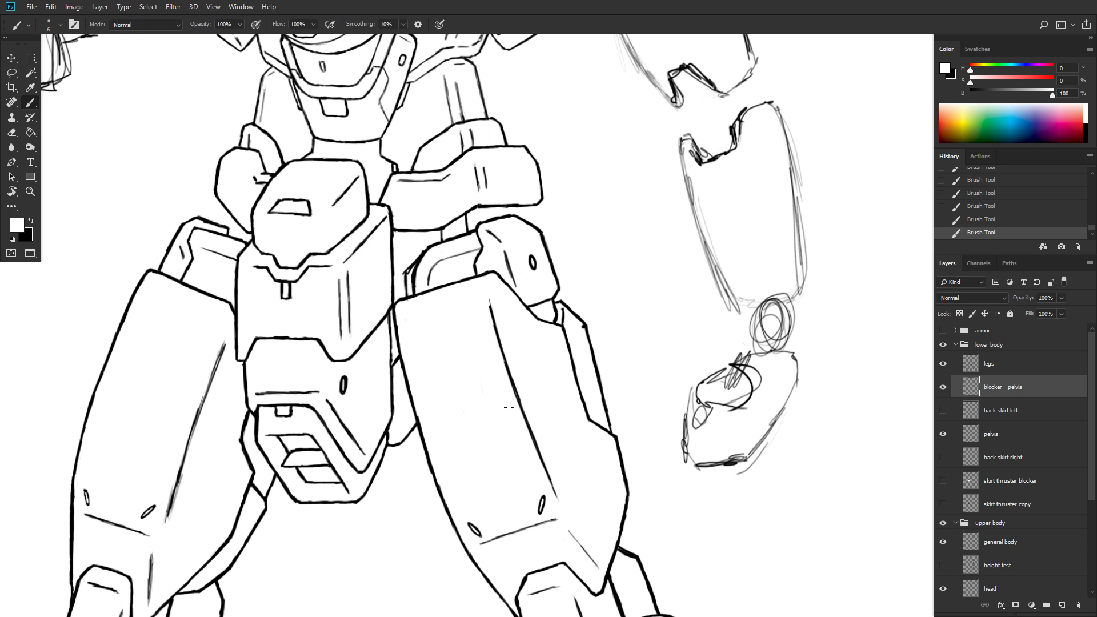
scroll(638, 315, down, 5)
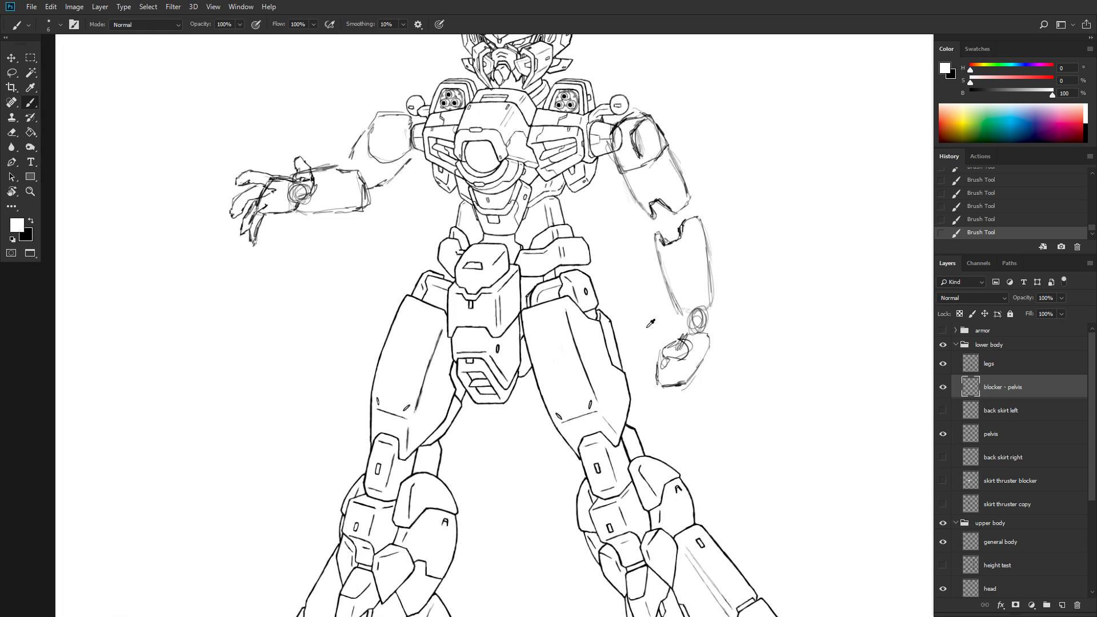
key(ctrl+s)
- Show the armor group and the skirt thruster copy and skirt thruster blocker layers to check the full figure
scroll(675, 310, down, 3)
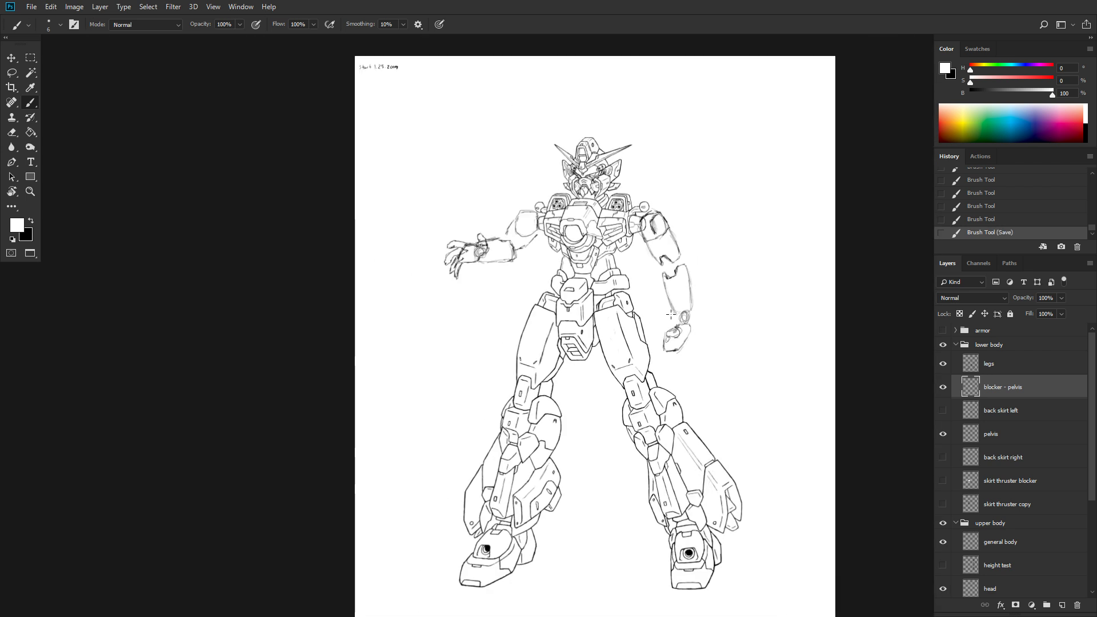
drag(671, 264, 599, 267)
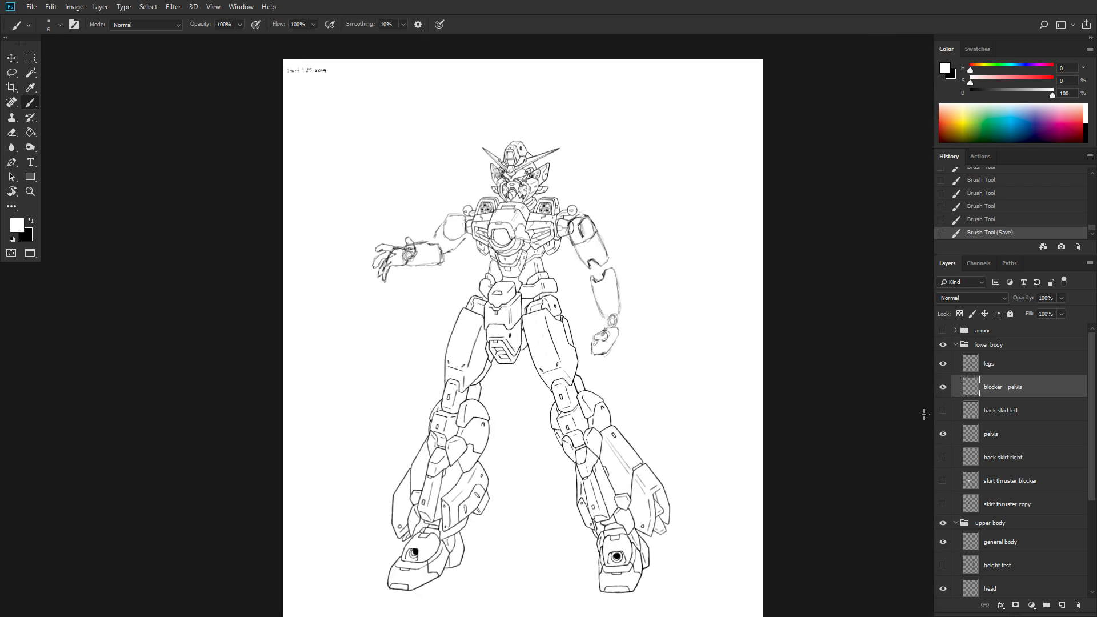
click(943, 331)
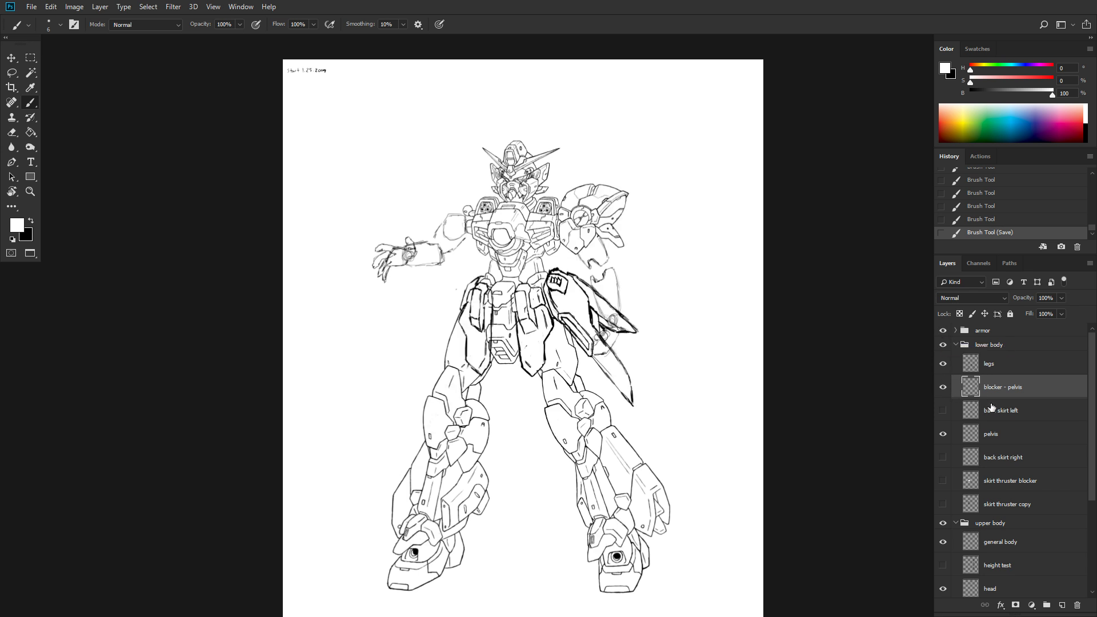
click(943, 506)
click(943, 481)
scroll(624, 305, down, 1)
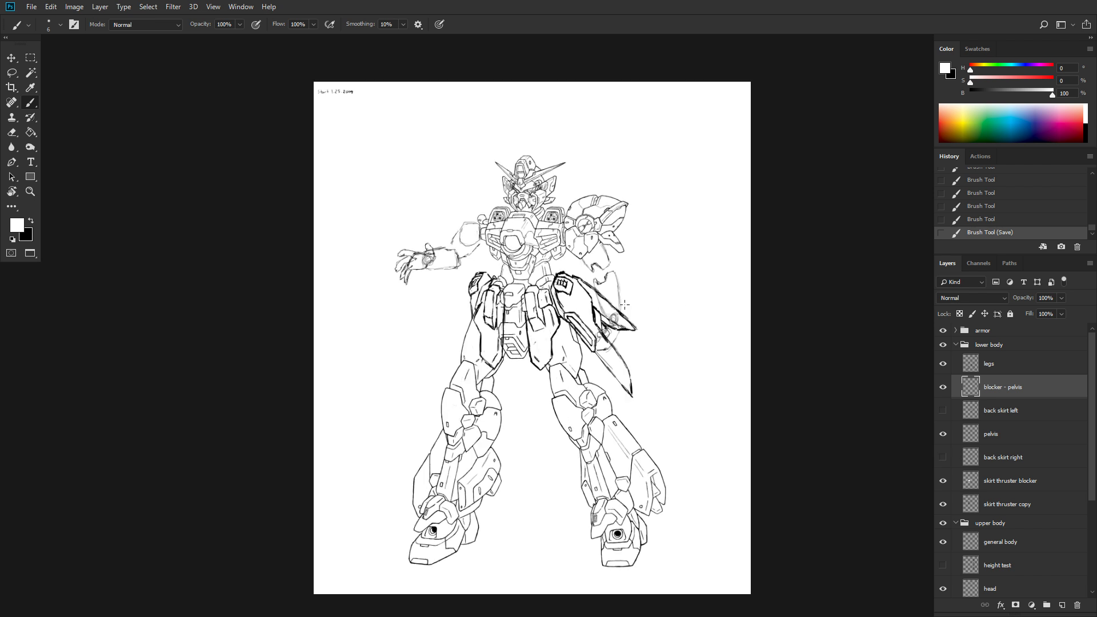
scroll(624, 305, down, 1)
scroll(624, 304, up, 1)
drag(677, 240, 582, 254)
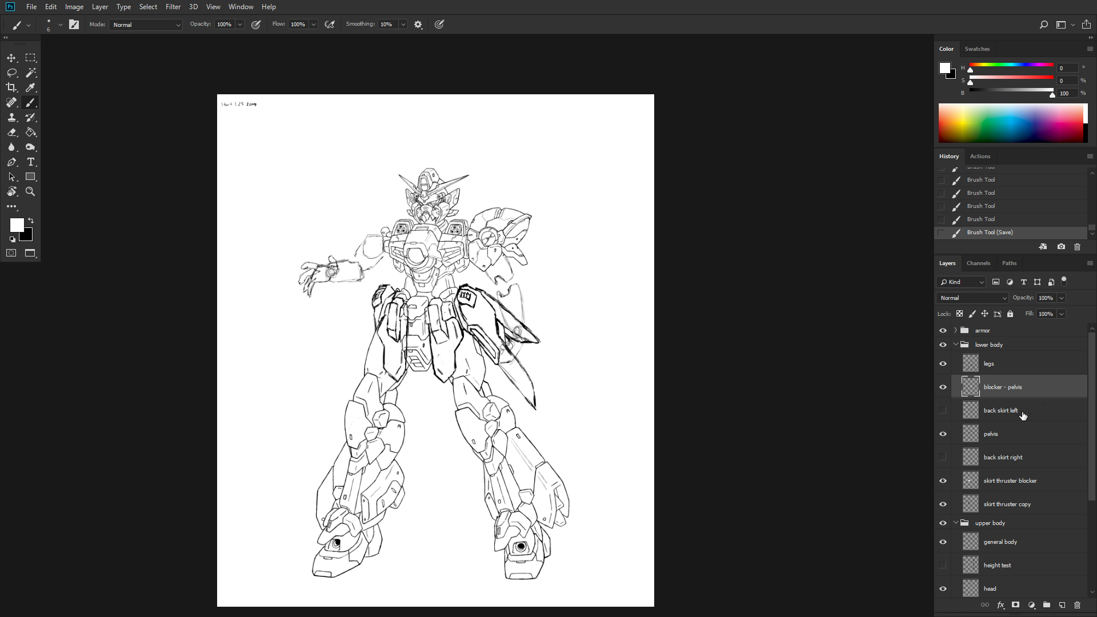
- Hide Layer 3 in the armor group and move the skirt thruster layer about 70 px outward and 140 px down
click(955, 332)
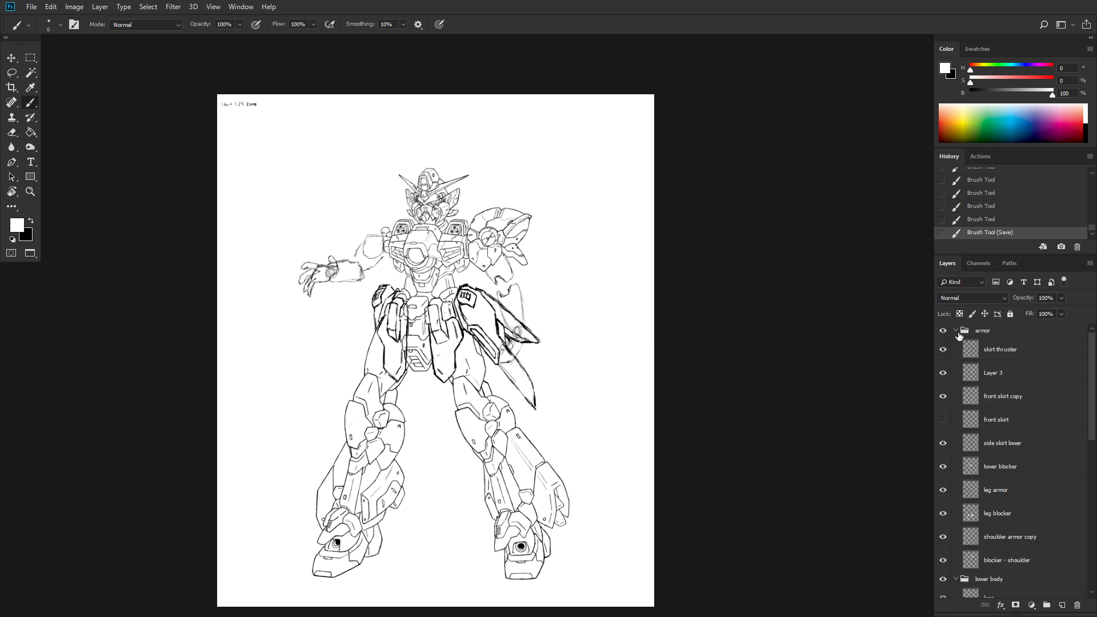
click(947, 350)
click(946, 350)
click(945, 374)
click(1010, 348)
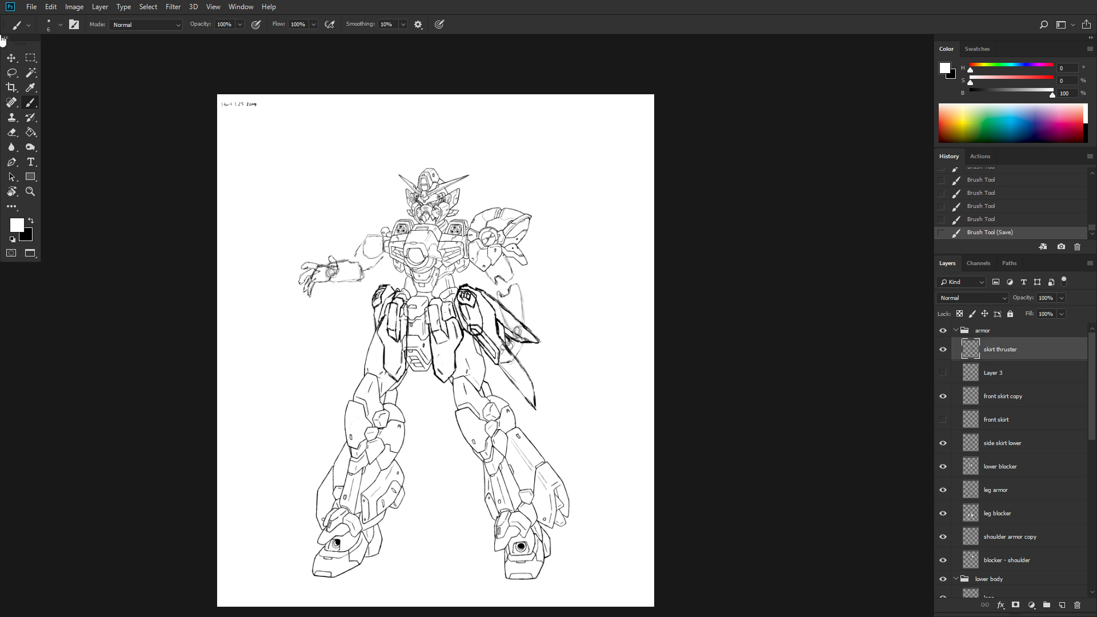
click(12, 59)
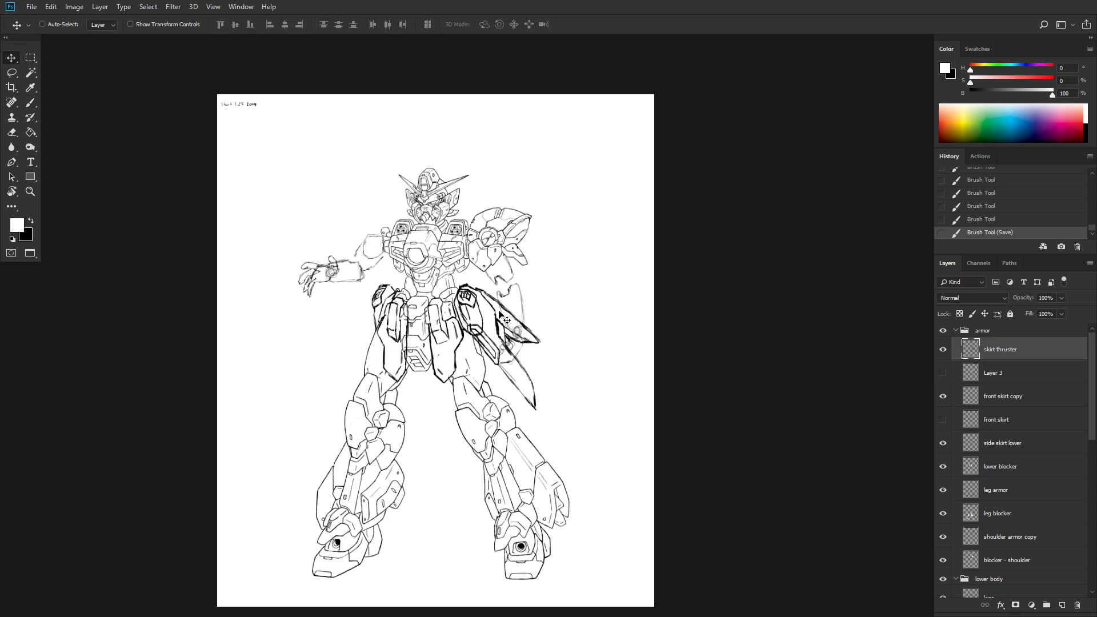
drag(501, 313, 509, 333)
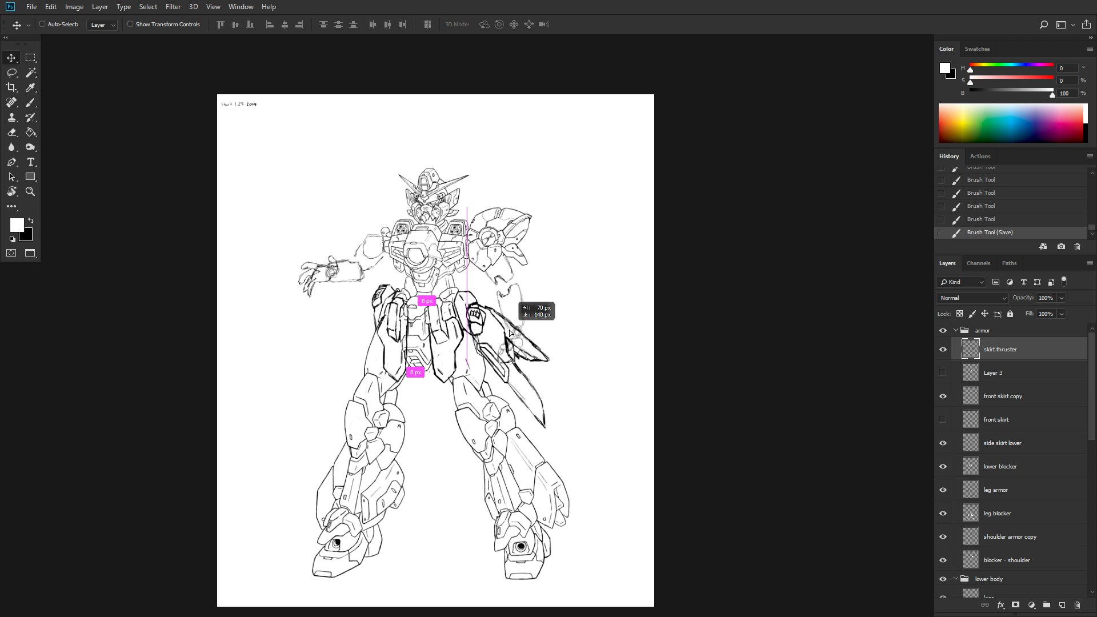
drag(509, 332, 509, 332)
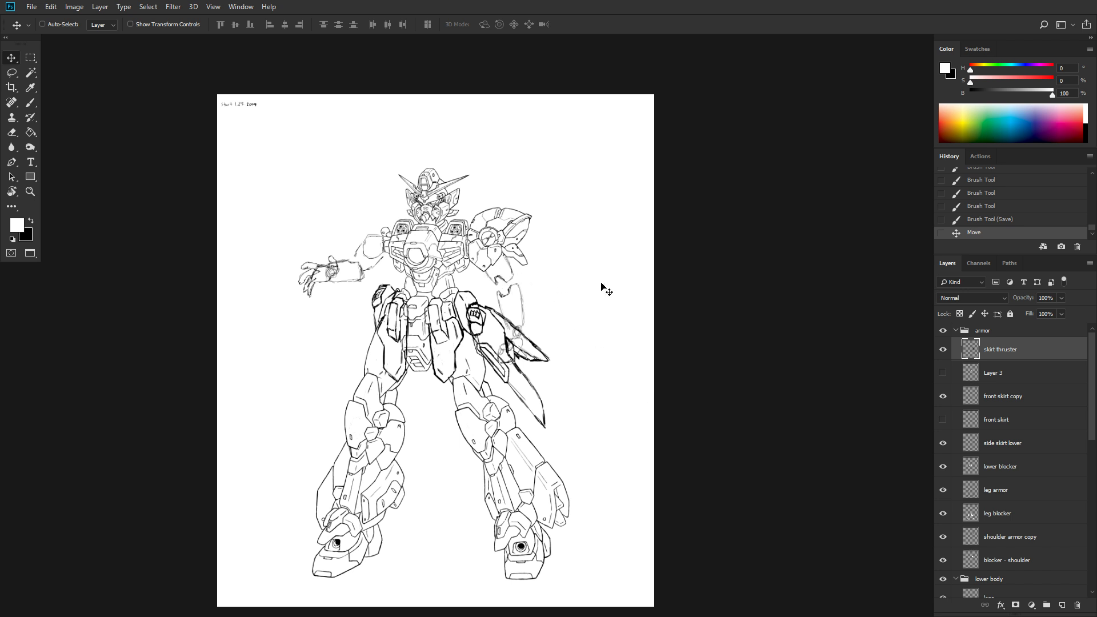
- Move the skirt thruster blocker and skirt thruster copy layers together outward and down from the hip, and check the whole figure
scroll(1049, 458, down, 3)
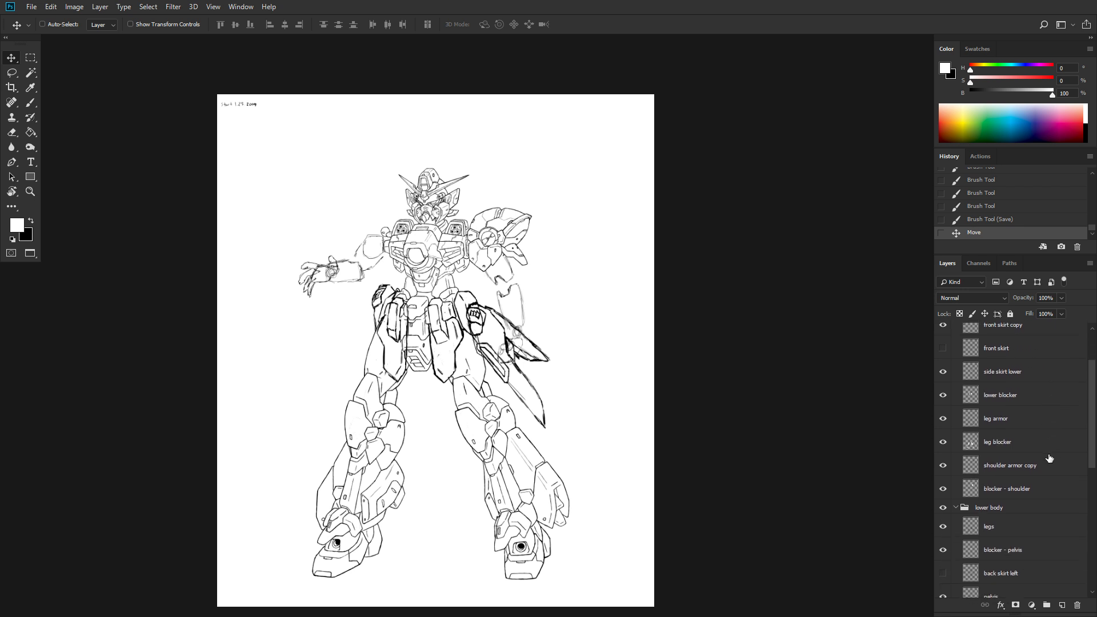
scroll(1049, 458, down, 5)
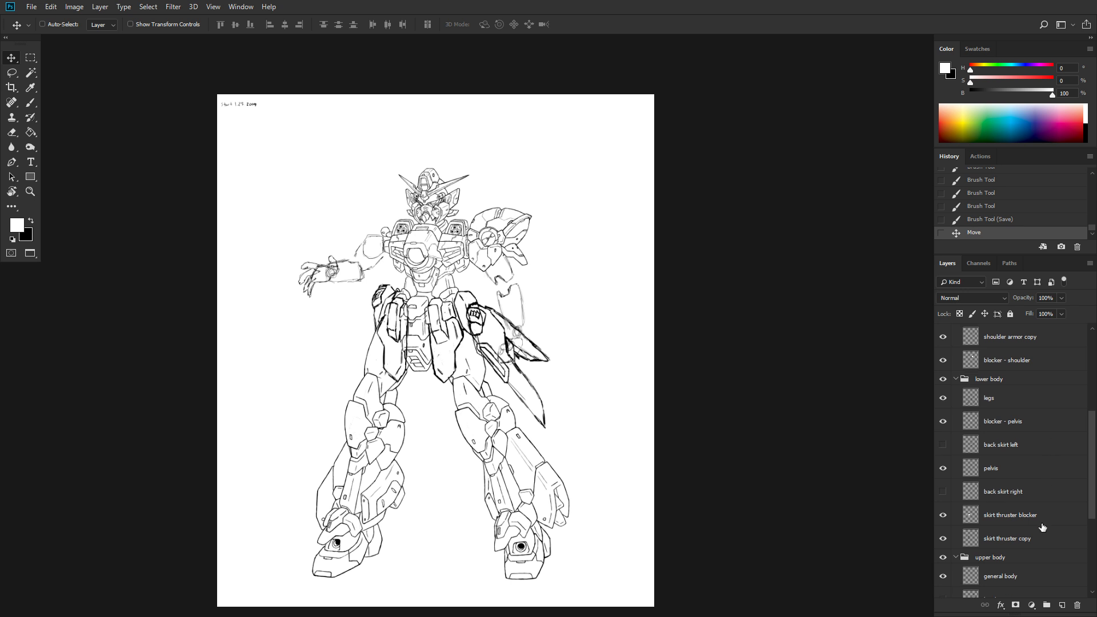
click(1030, 542)
shift+click(1031, 515)
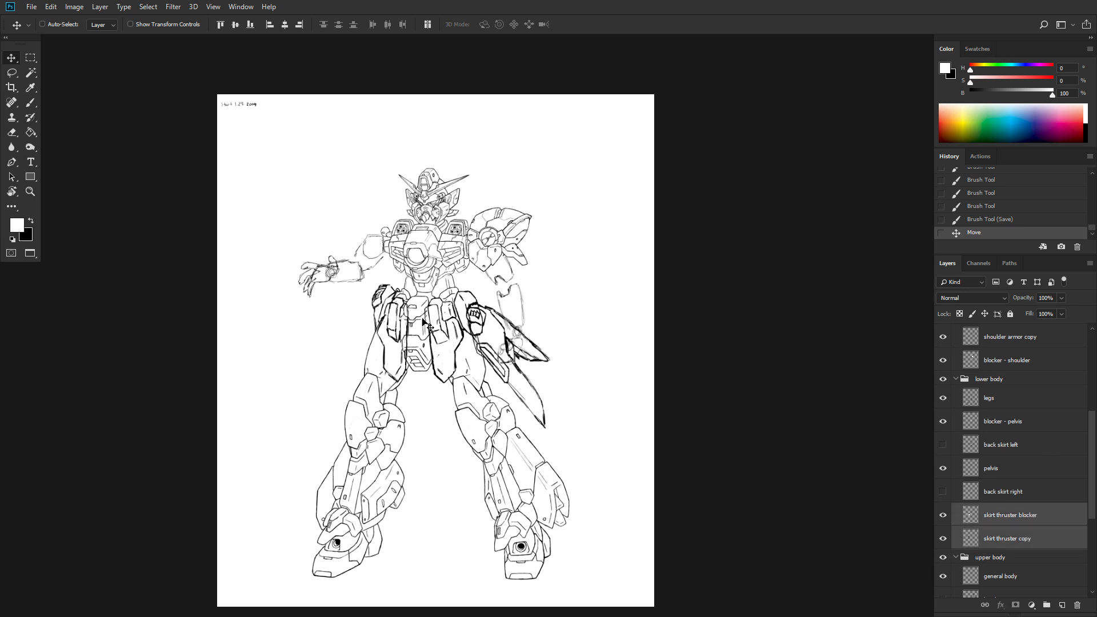
drag(381, 297, 369, 314)
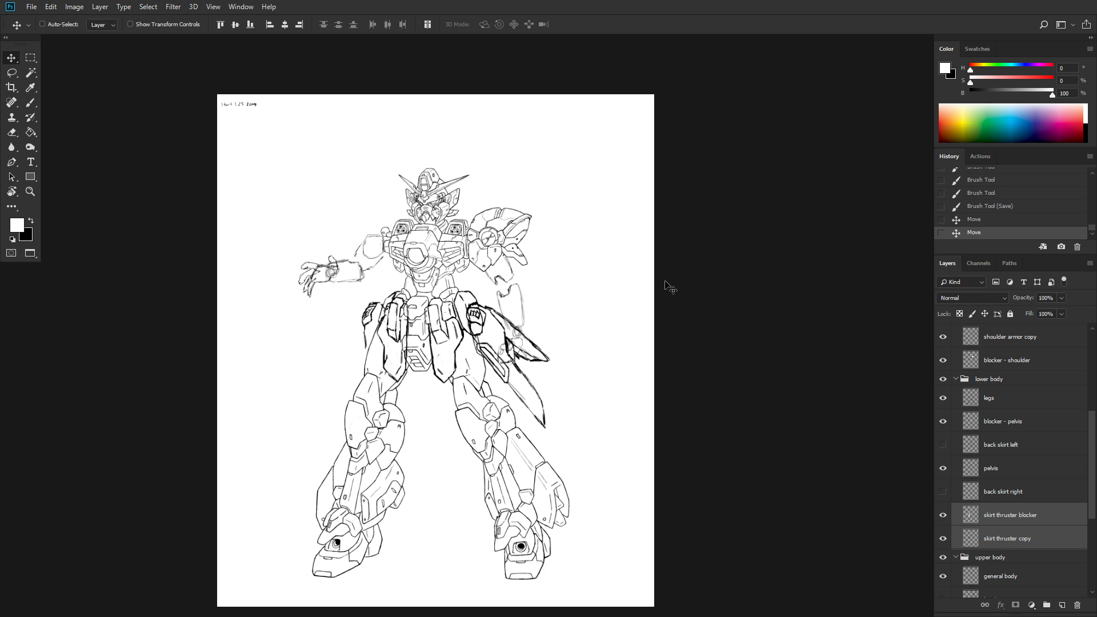
scroll(548, 316, up, 2)
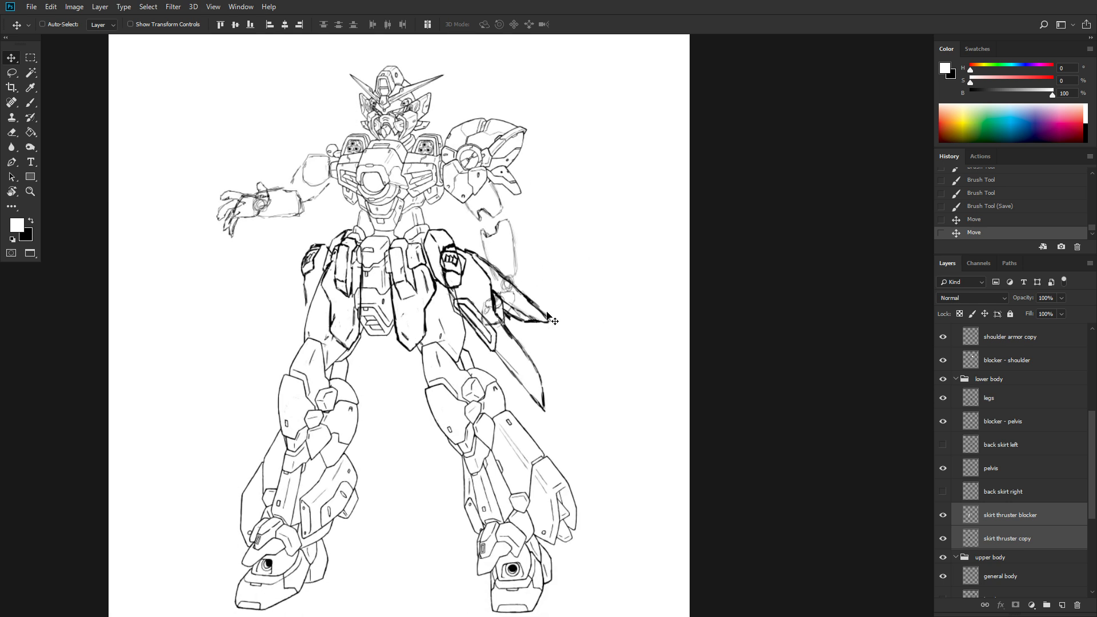
scroll(549, 316, up, 1)
drag(600, 264, 663, 276)
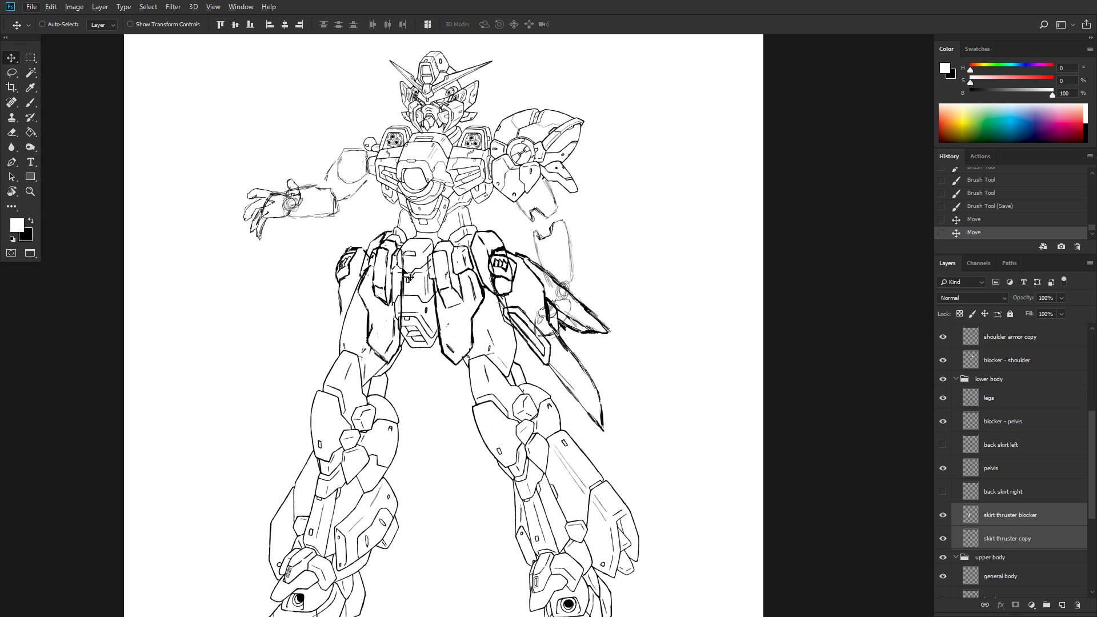
scroll(446, 292, down, 2)
scroll(482, 291, up, 1)
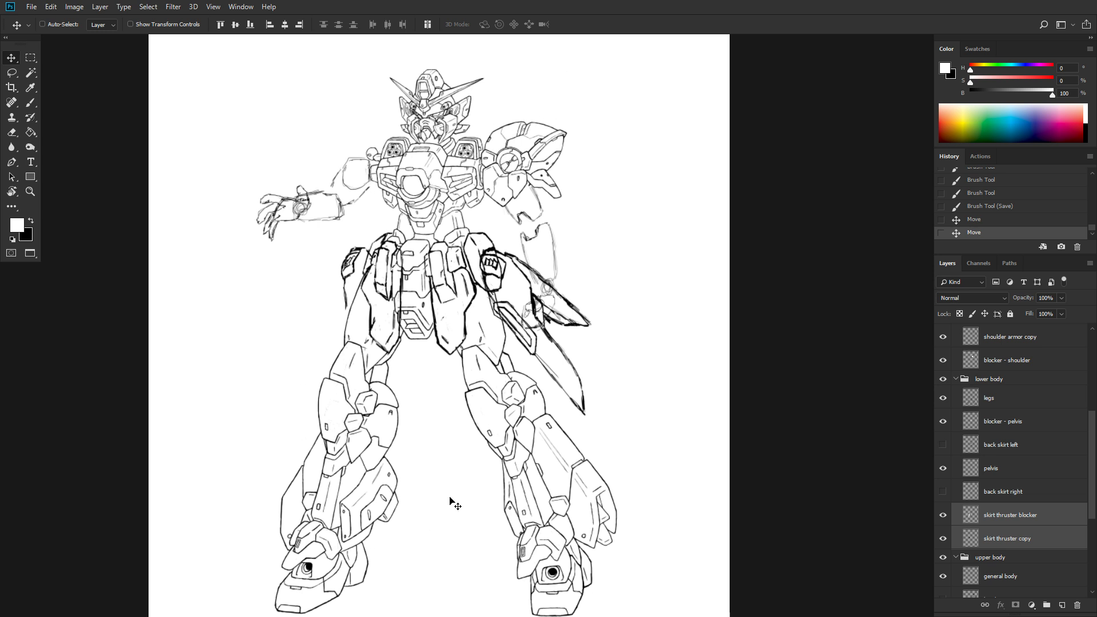
- Switch to Chrome and view the Wing Gundam reference artworks Witness My Enlightenment and Falcon Saber
key(super)
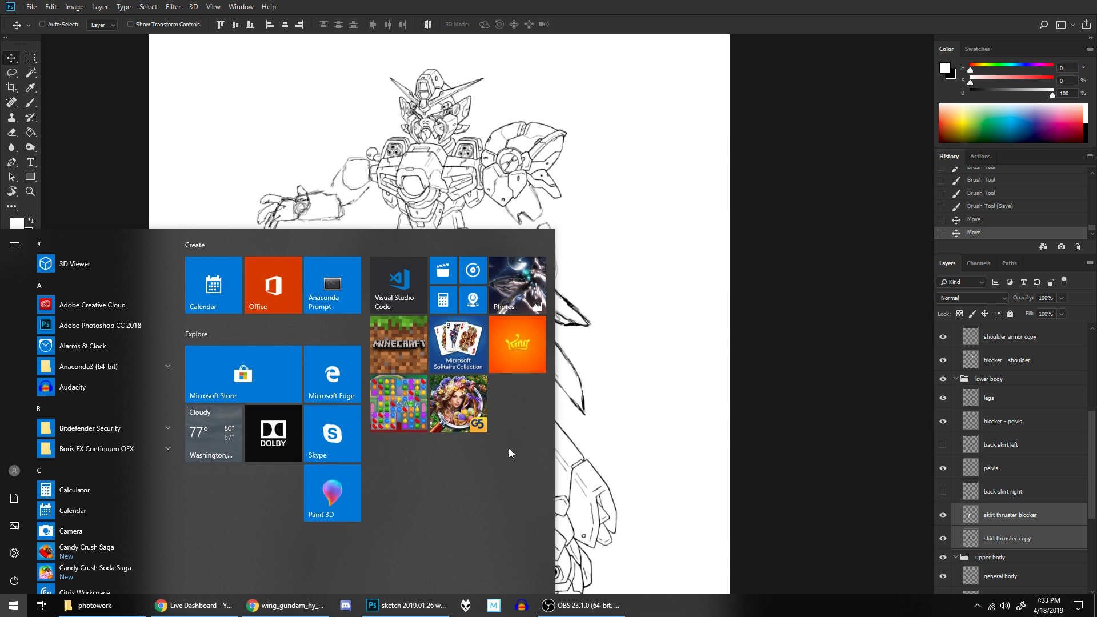
click(290, 614)
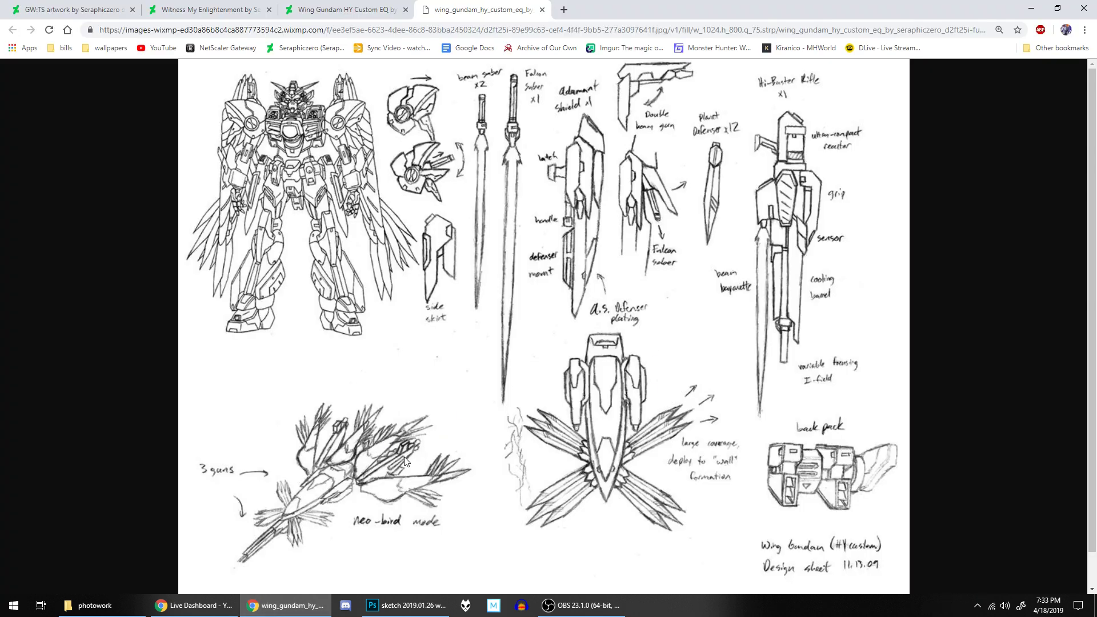
click(337, 8)
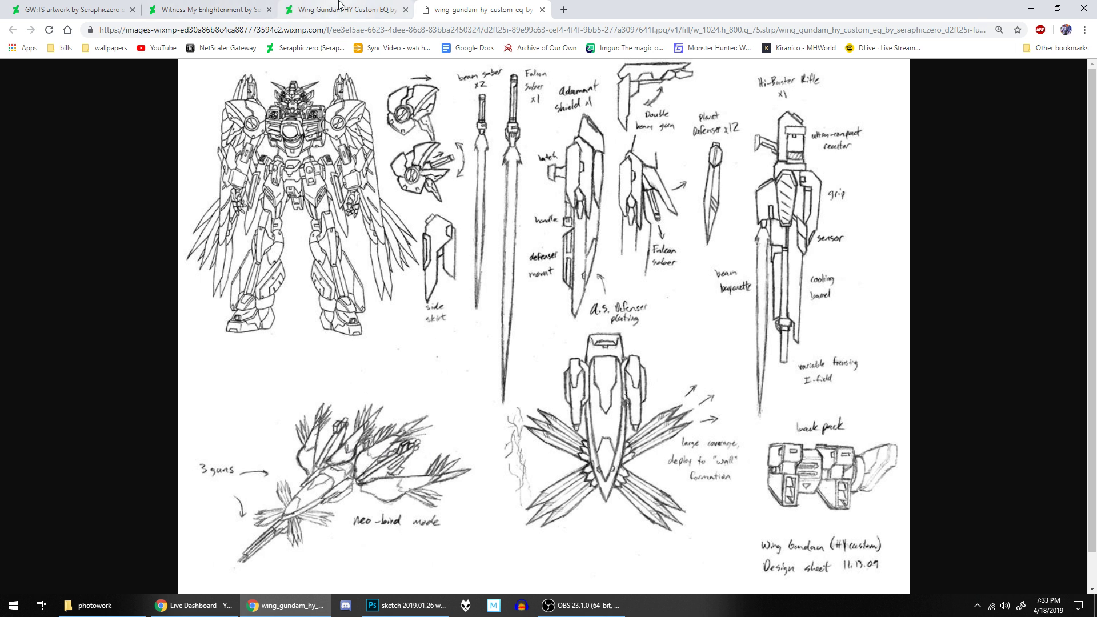
click(255, 11)
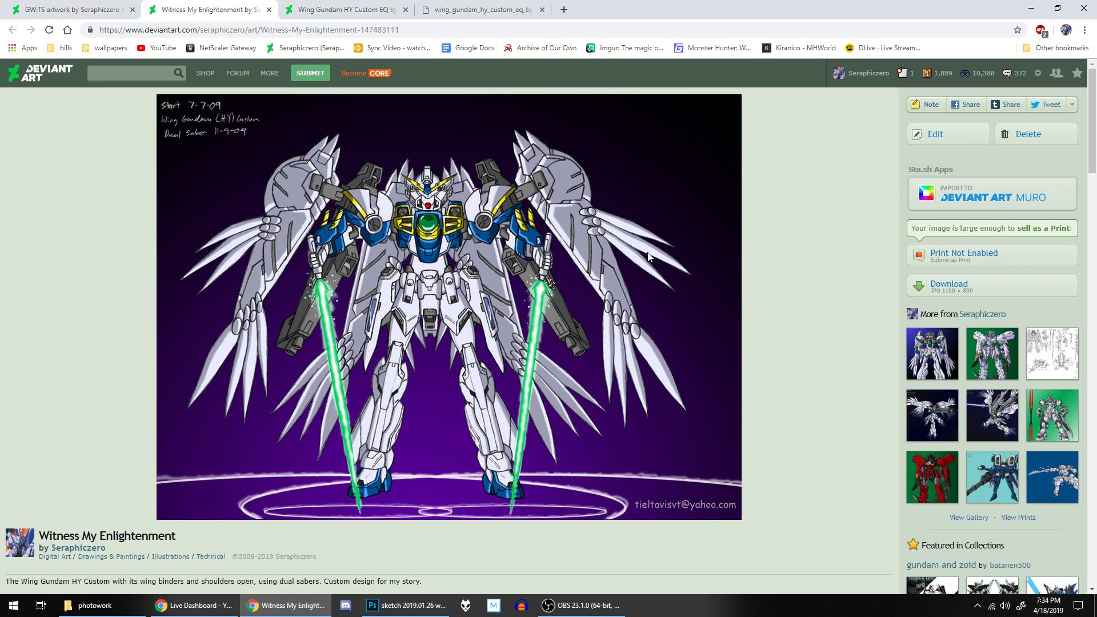
middle_click(982, 414)
click(341, 7)
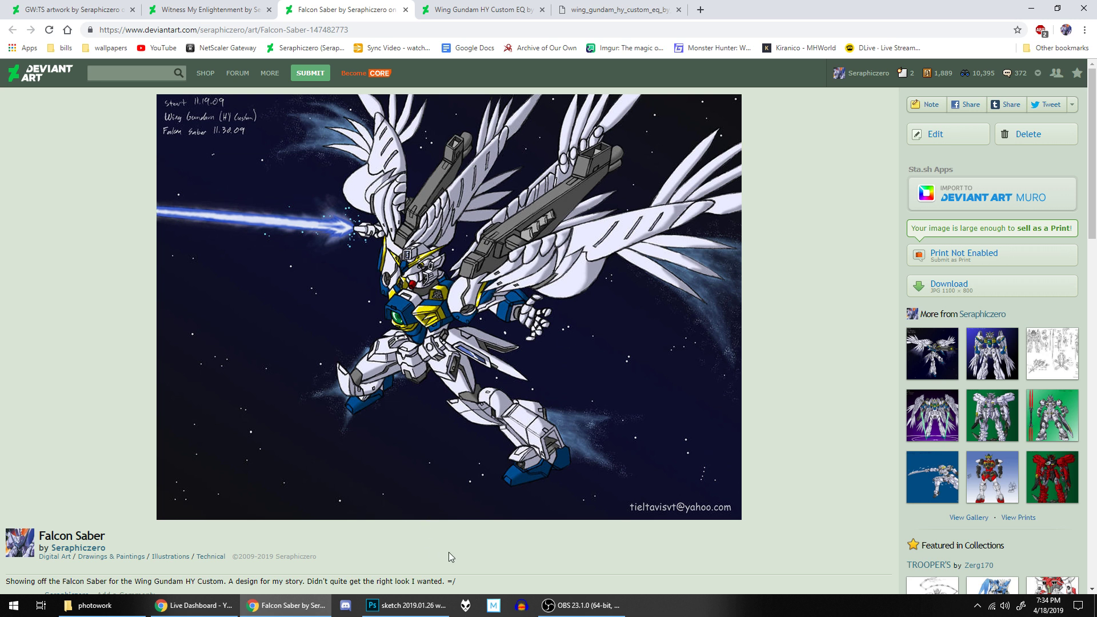
- Switch back to Photoshop, save the drawing with the moved skirt thrusters, and select only the skirt thruster blocker layer
click(430, 605)
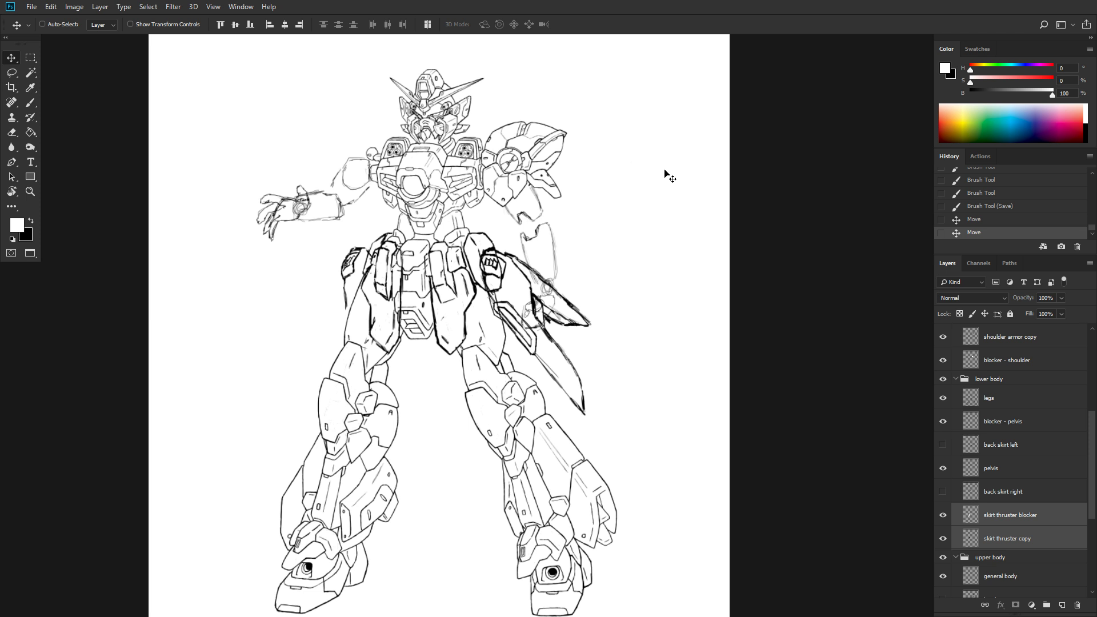
scroll(566, 162, down, 1)
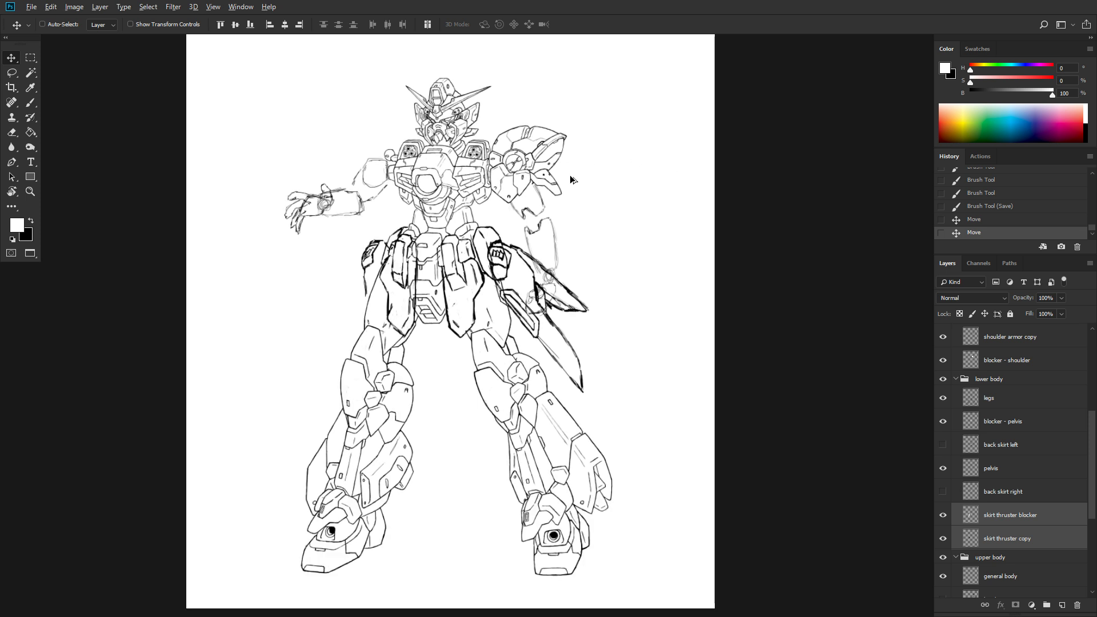
scroll(569, 180, down, 1)
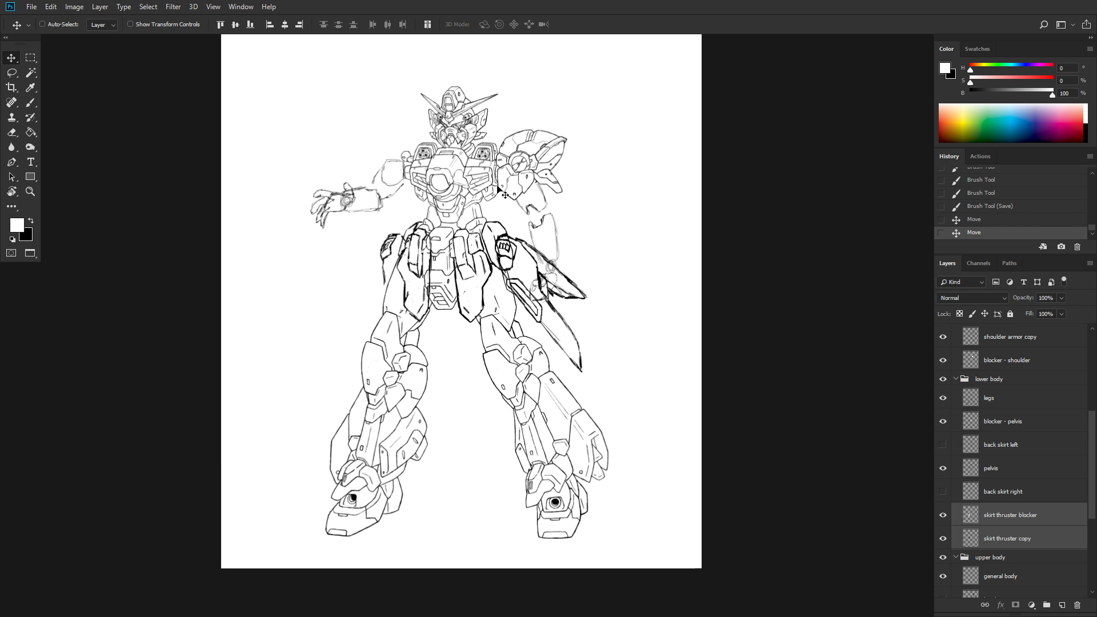
scroll(530, 214, up, 1)
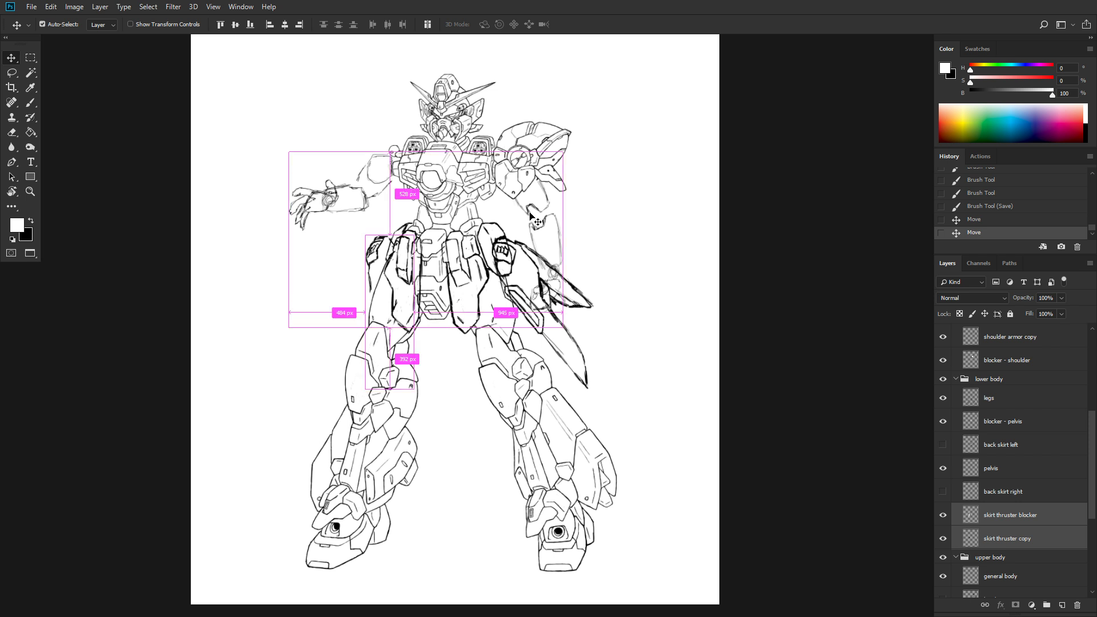
key(ctrl+s)
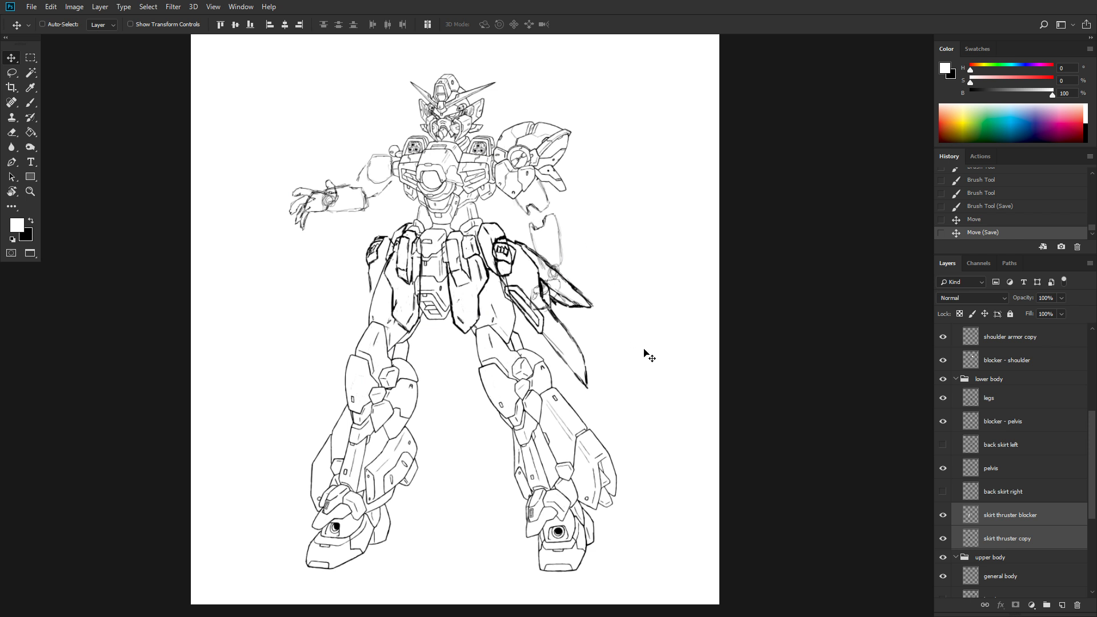
click(988, 512)
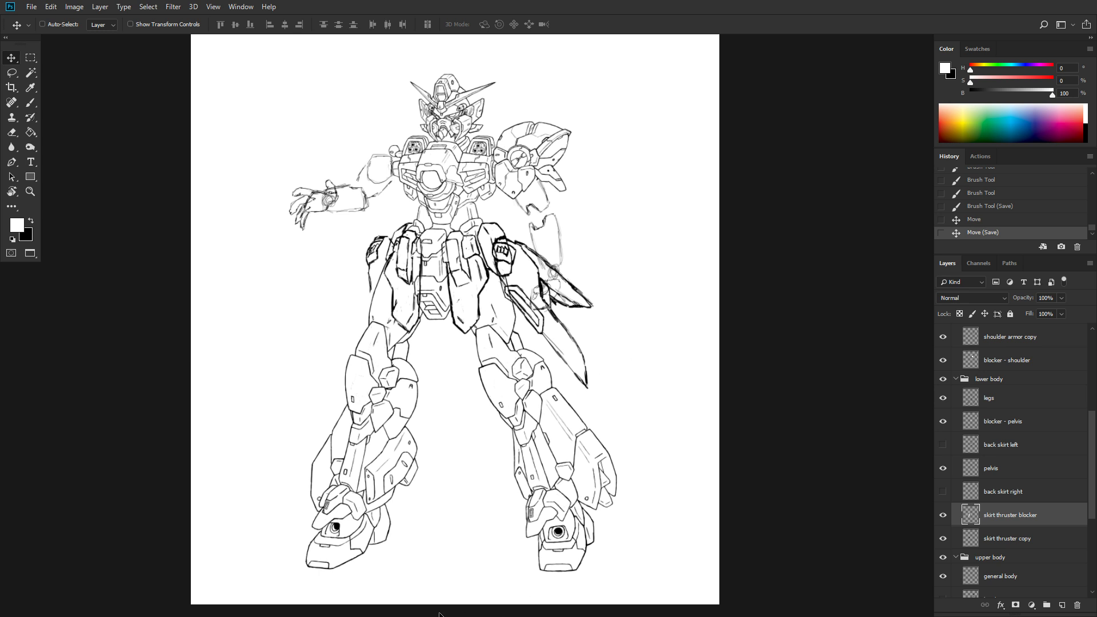
key(super)
key(super)
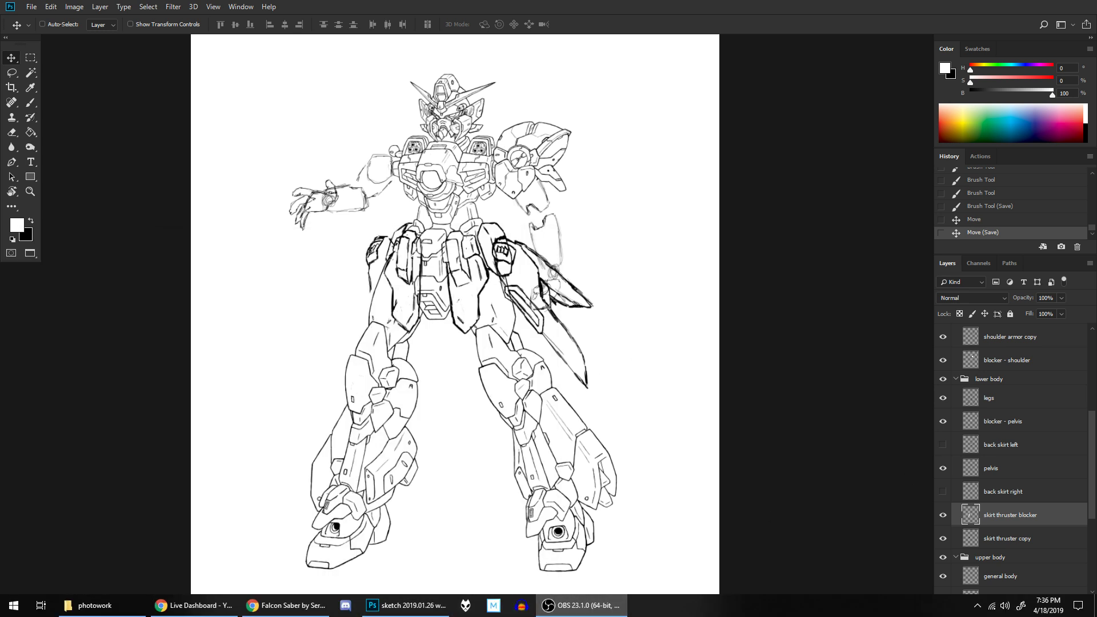